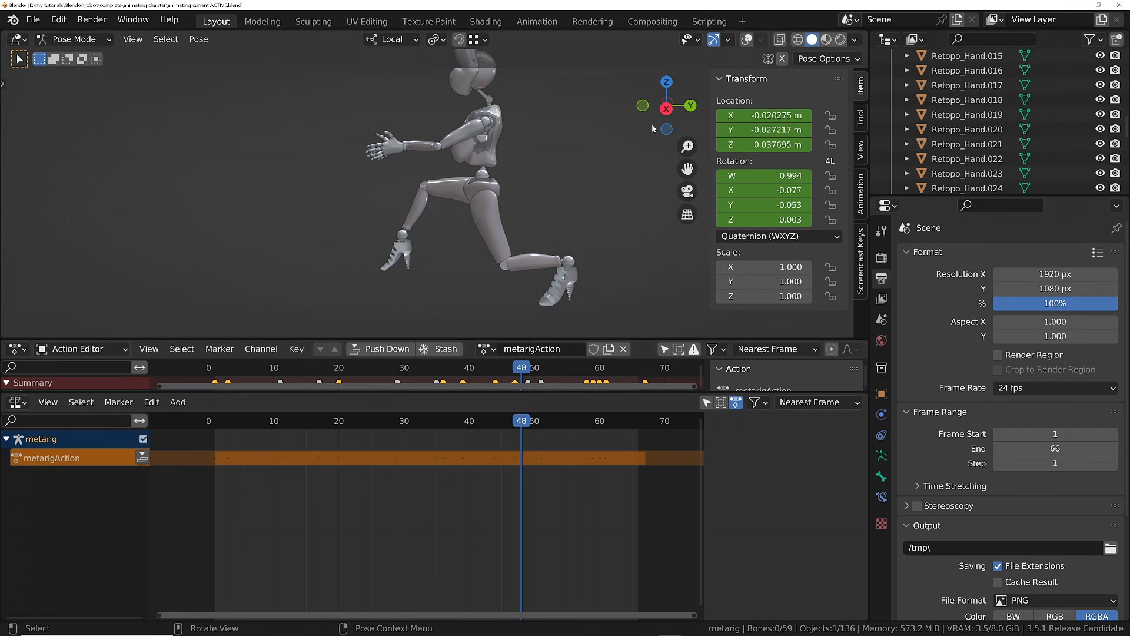
Step: Show the viewport overlays and unlink metarigAction from the rig, with one of its bones selected
{"action": "left_click", "coordinate": [747, 39]}
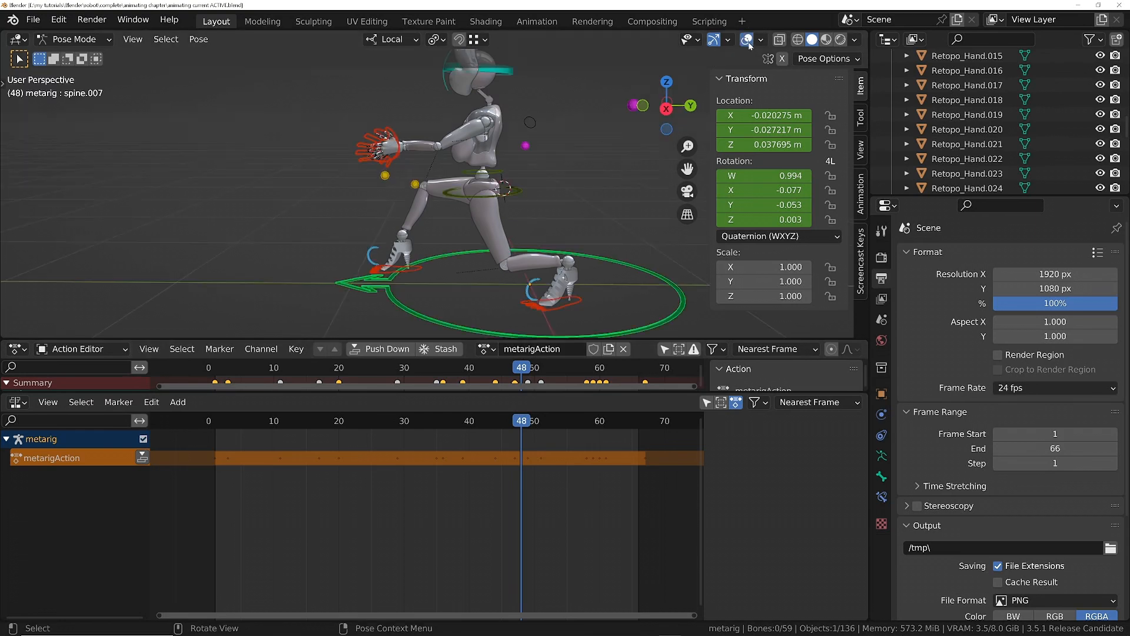
{"action": "left_click", "coordinate": [587, 262]}
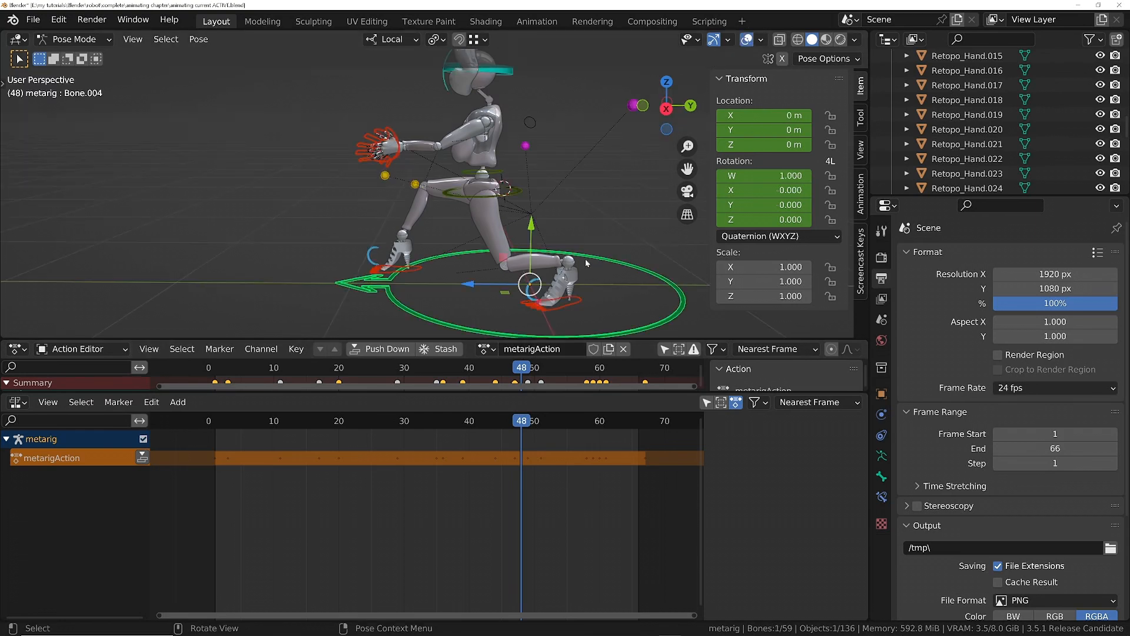
{"action": "left_click", "coordinate": [623, 350]}
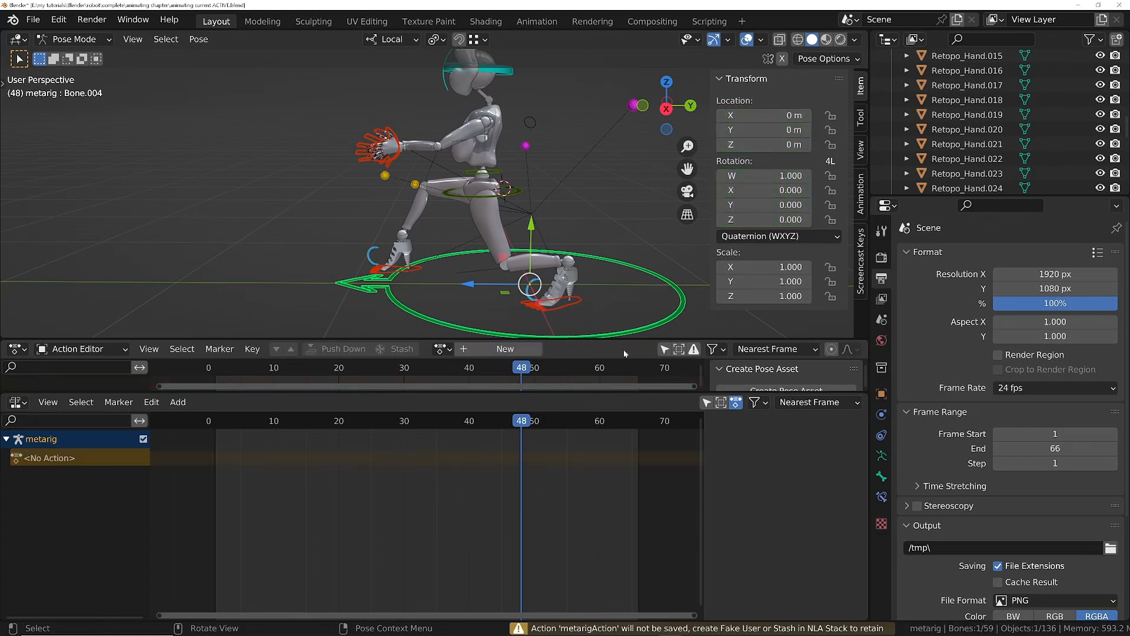
{"action": "left_click", "coordinate": [442, 349]}
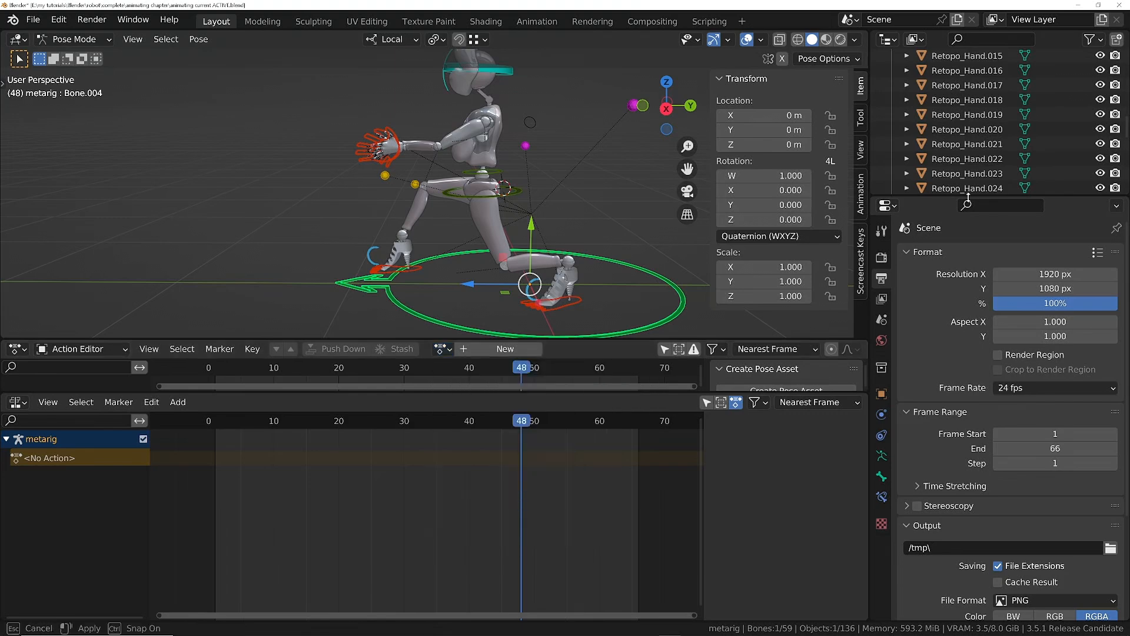
Step: Enlarge the Outliner, switch it to Data API and expand metarigAction under Actions to see its user properties
{"action": "left_click_drag", "start_coordinate": [966, 196], "coordinate": [965, 430]}
{"action": "left_click", "coordinate": [914, 39]}
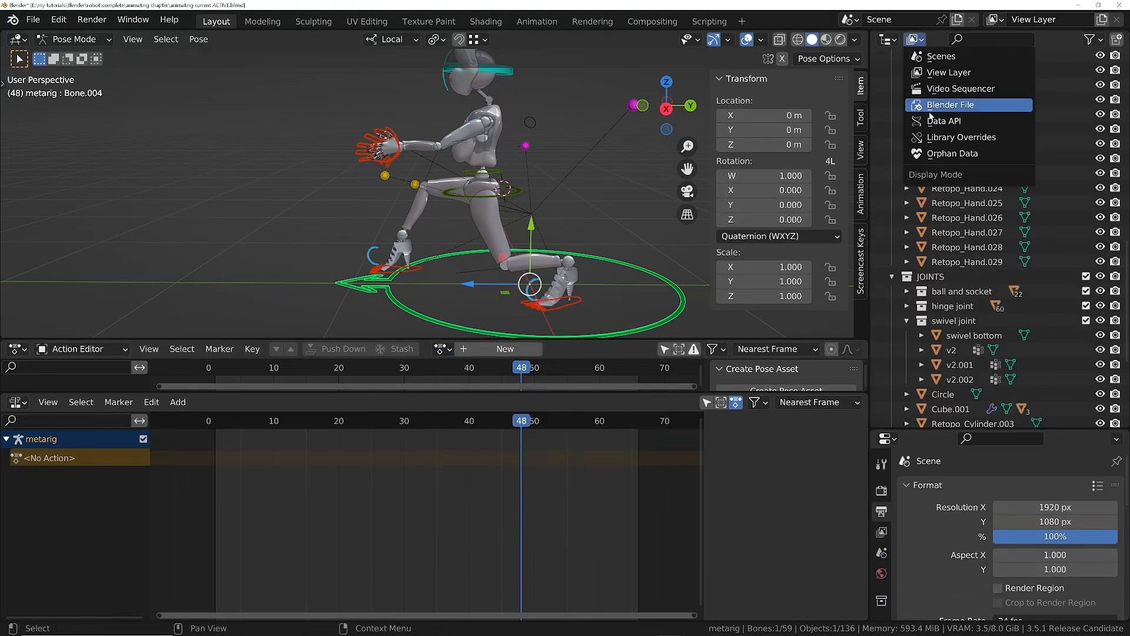
{"action": "left_click", "coordinate": [955, 121]}
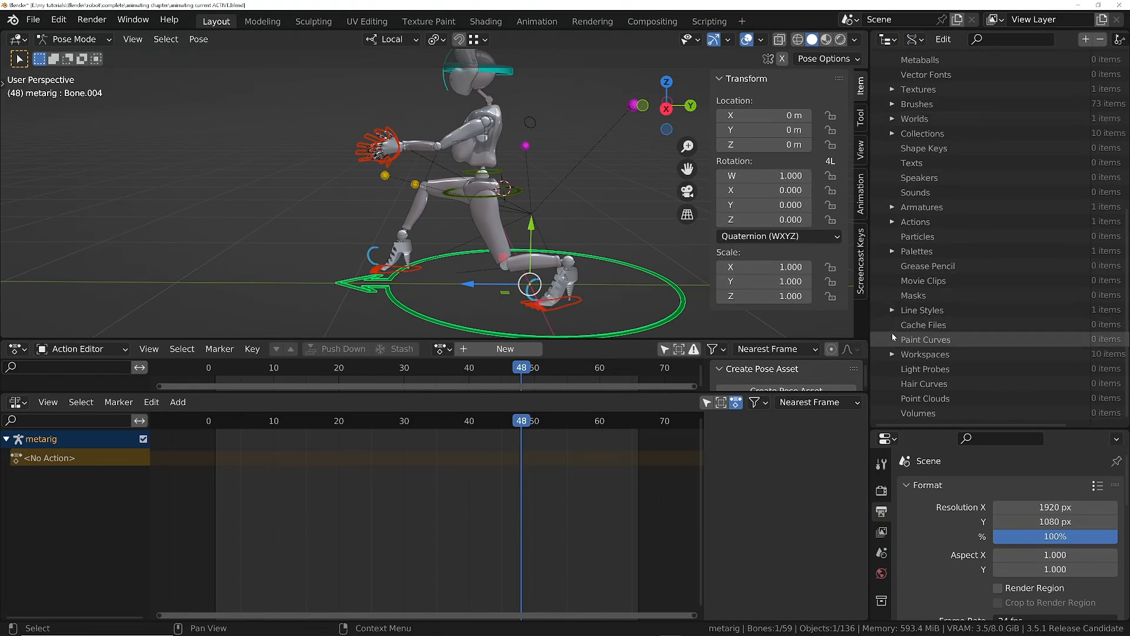
{"action": "left_click", "coordinate": [892, 222]}
{"action": "left_click", "coordinate": [907, 236]}
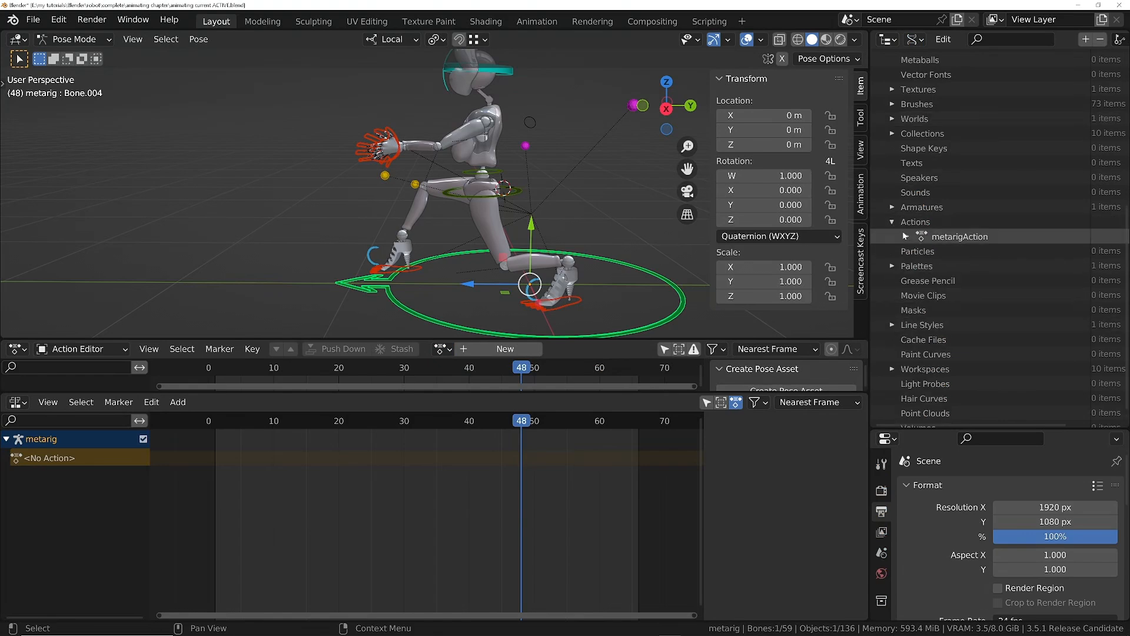
{"action": "left_click_drag", "start_coordinate": [870, 275], "coordinate": [798, 274]}
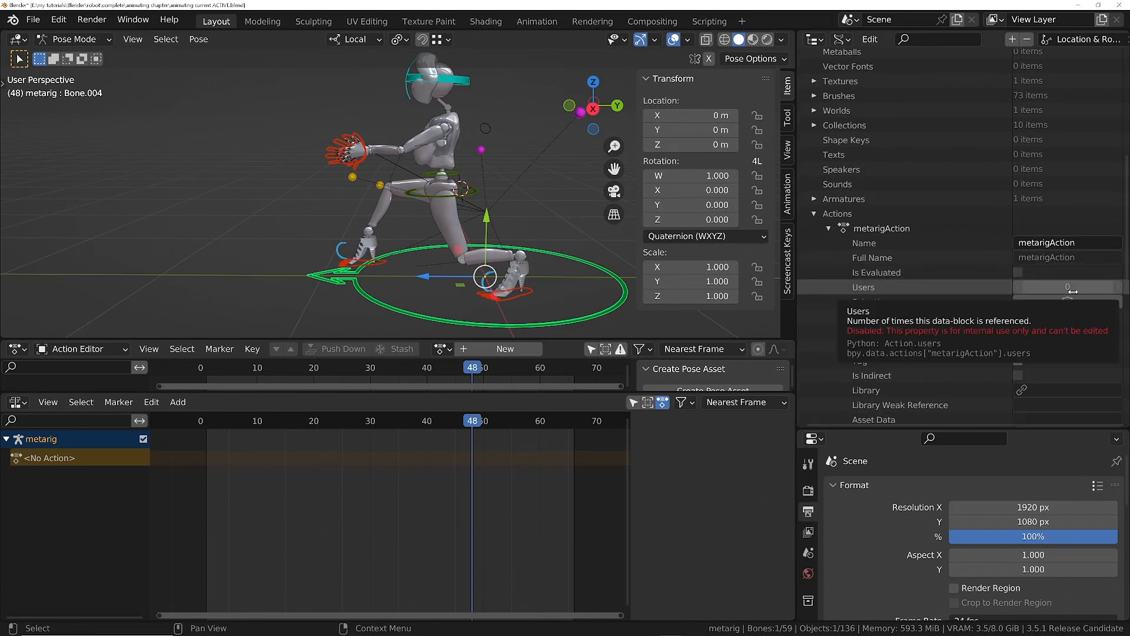
Step: Assign metarigAction back to the rig and enable its fake user
{"action": "left_click", "coordinate": [442, 349]}
{"action": "left_click", "coordinate": [465, 371]}
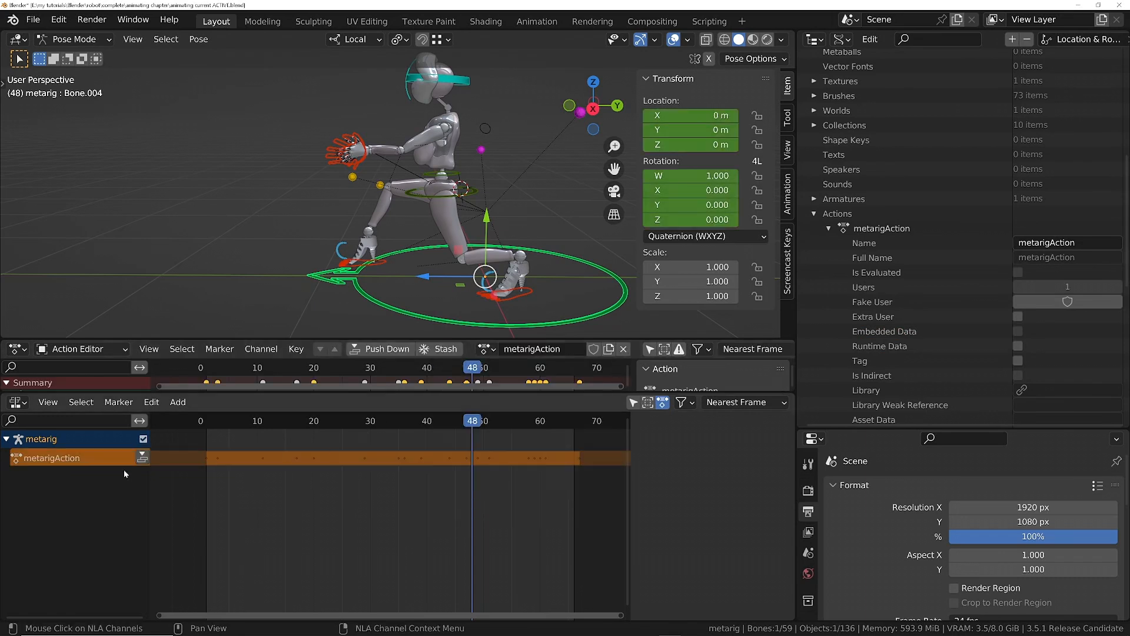
{"action": "left_click", "coordinate": [594, 350]}
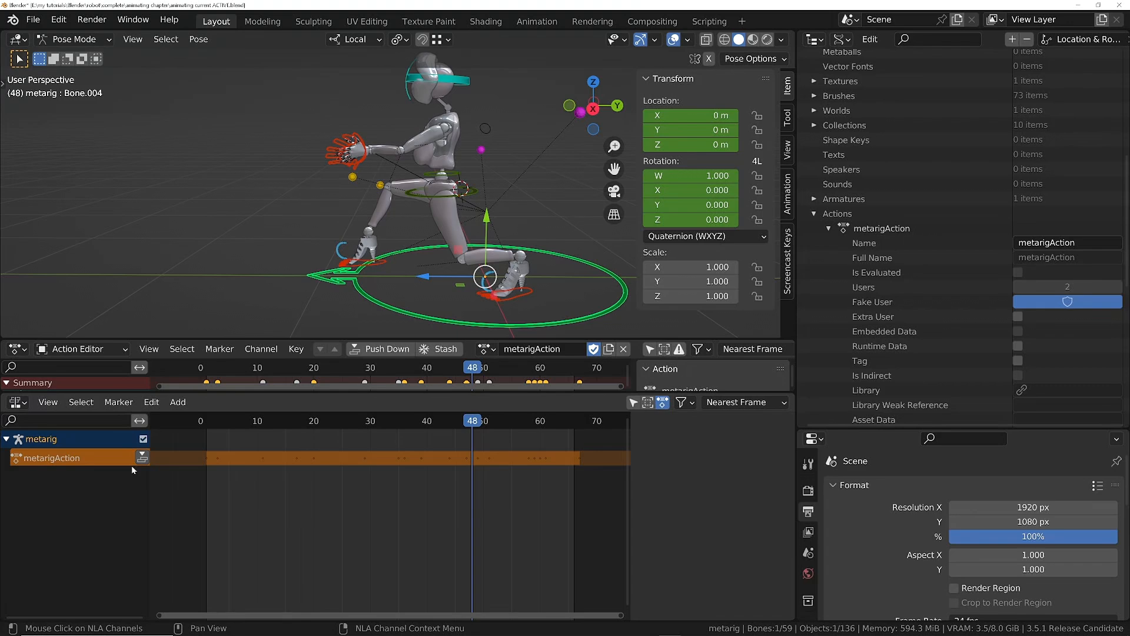
Step: Unlink and reassign metarigAction on the rig, and turn off its fake user
{"action": "left_click", "coordinate": [624, 349]}
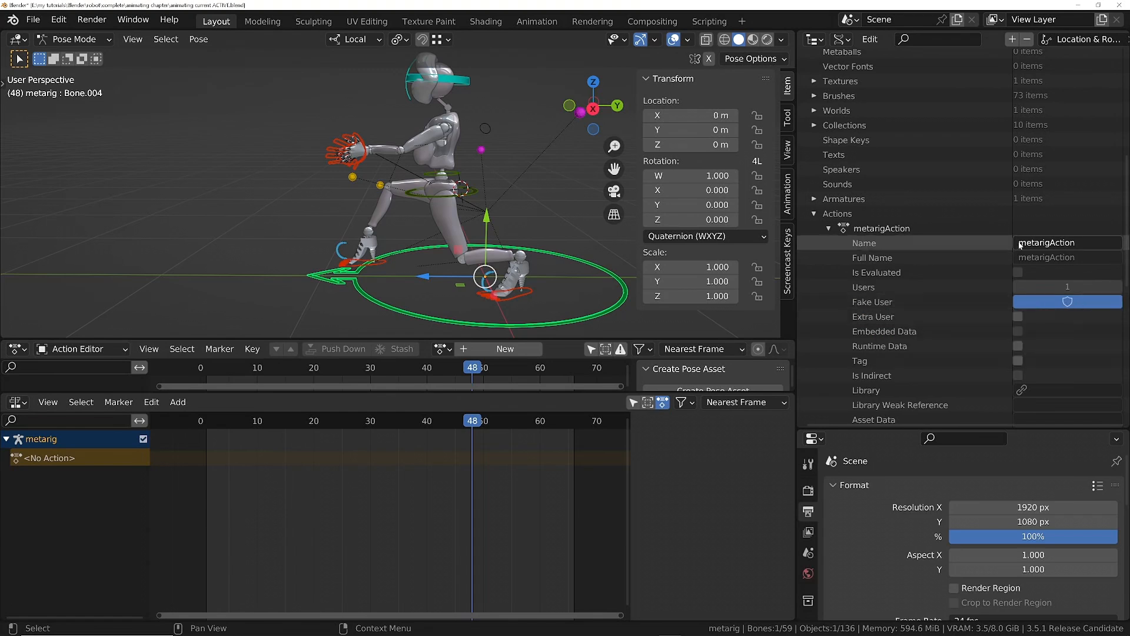
{"action": "left_click", "coordinate": [441, 349]}
{"action": "left_click", "coordinate": [474, 373]}
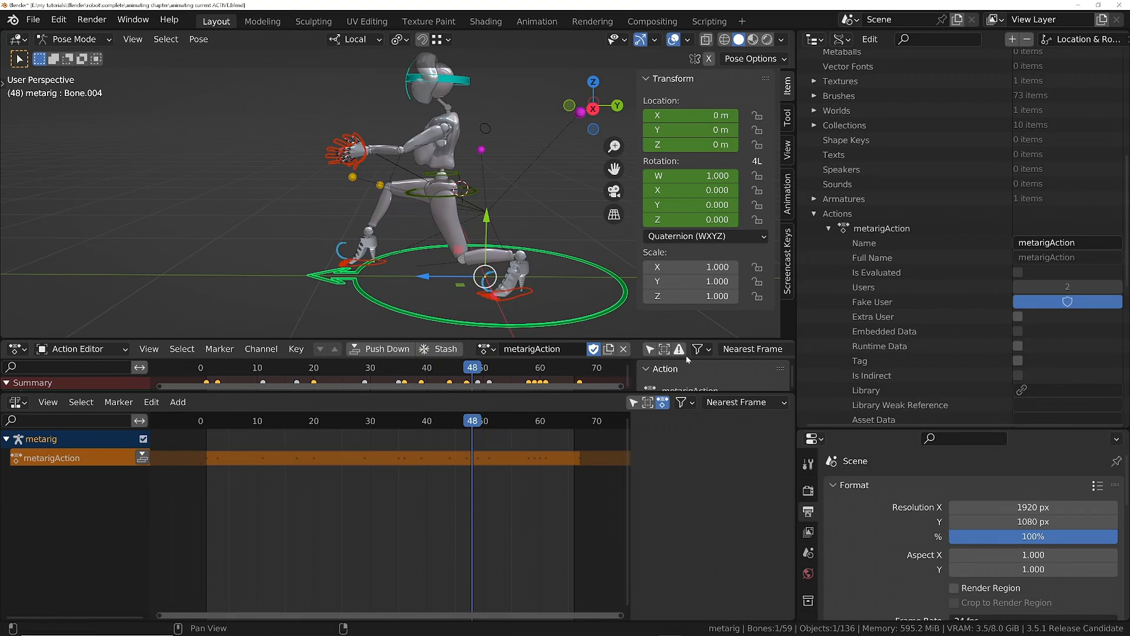
{"action": "left_click", "coordinate": [594, 349]}
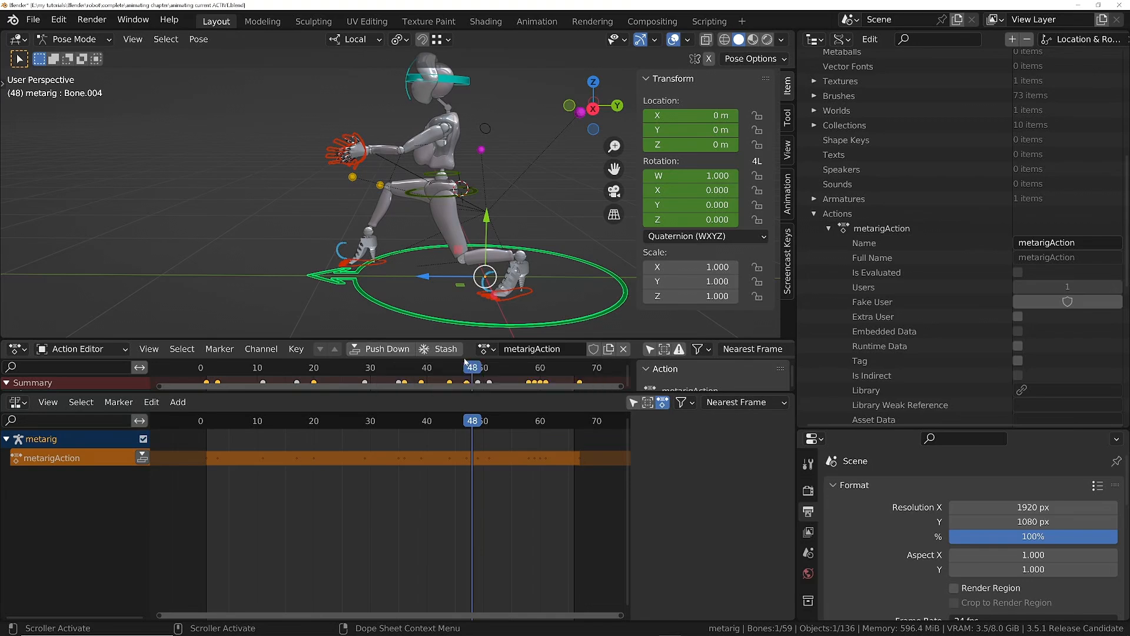
Step: Stash metarigAction into the NLA, select its strip and undo the stash
{"action": "left_click", "coordinate": [442, 350]}
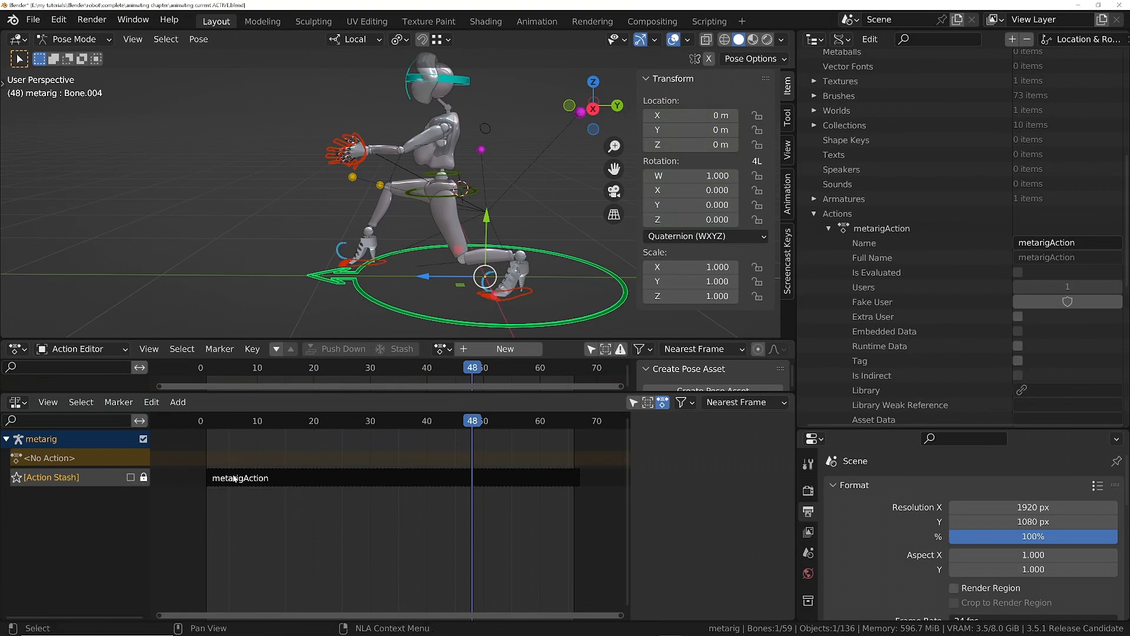
{"action": "left_click", "coordinate": [345, 481]}
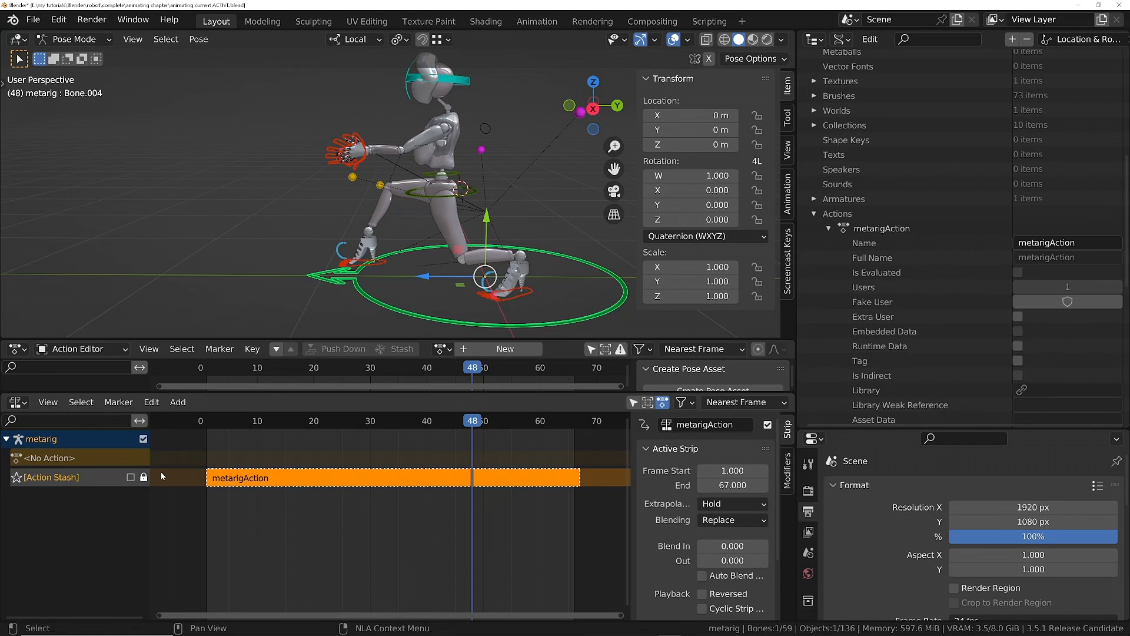
{"action": "key", "text": "ctrl+z"}
{"action": "key", "text": "ctrl+z"}
{"action": "key", "text": "ctrl+z"}
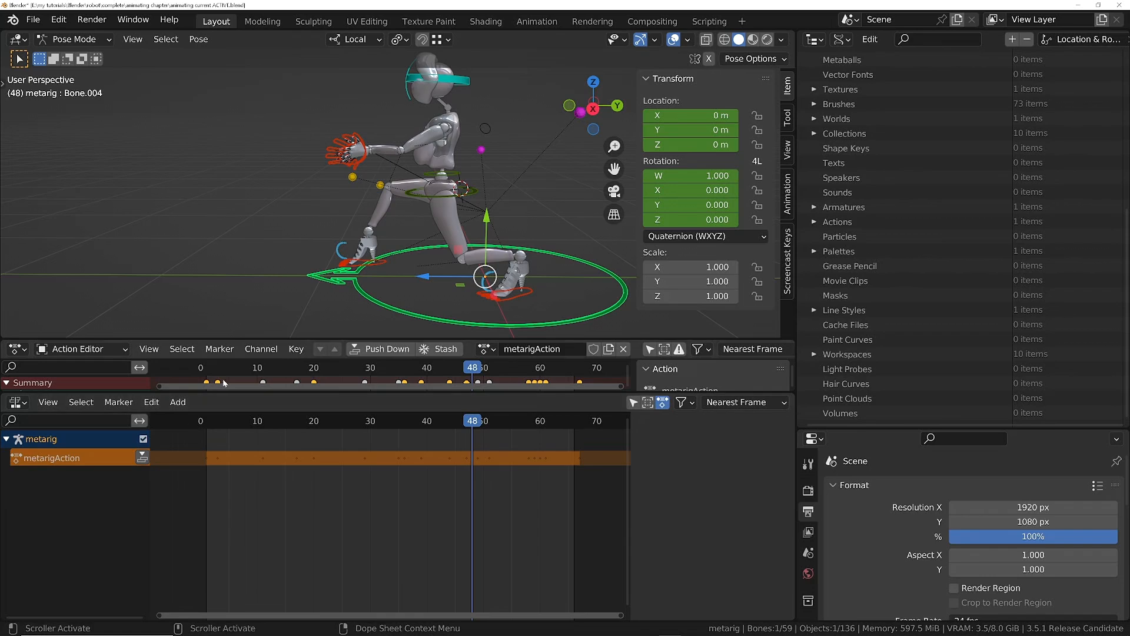
Step: Push metarigAction down to an NLA track, and mute and lock that track
{"action": "left_click", "coordinate": [383, 349]}
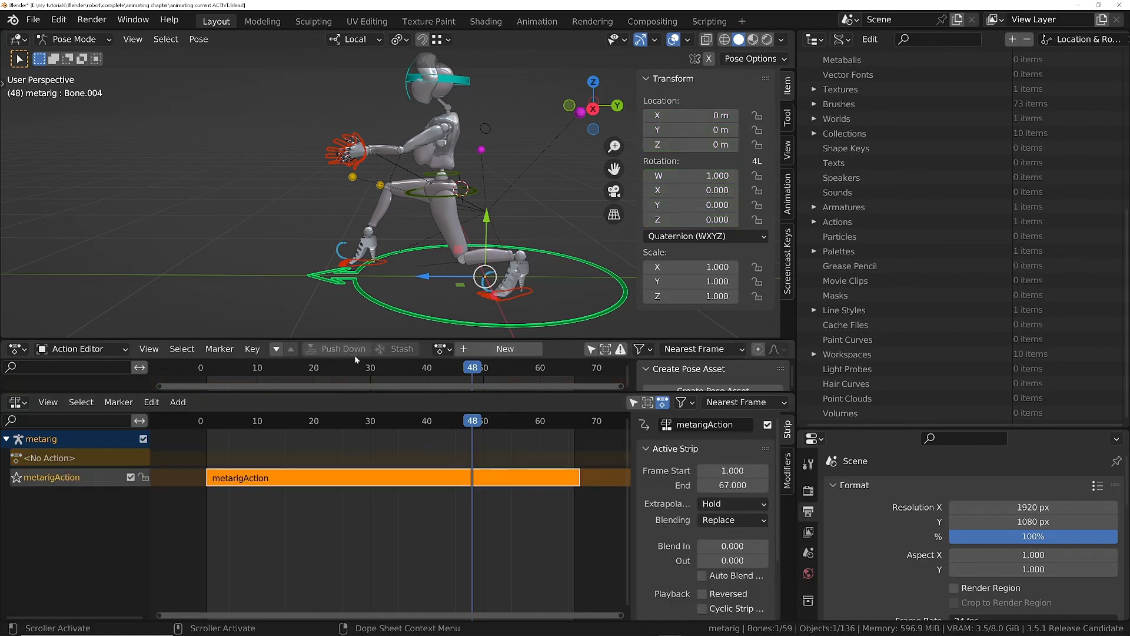
{"action": "left_click", "coordinate": [131, 477]}
{"action": "left_click", "coordinate": [144, 478]}
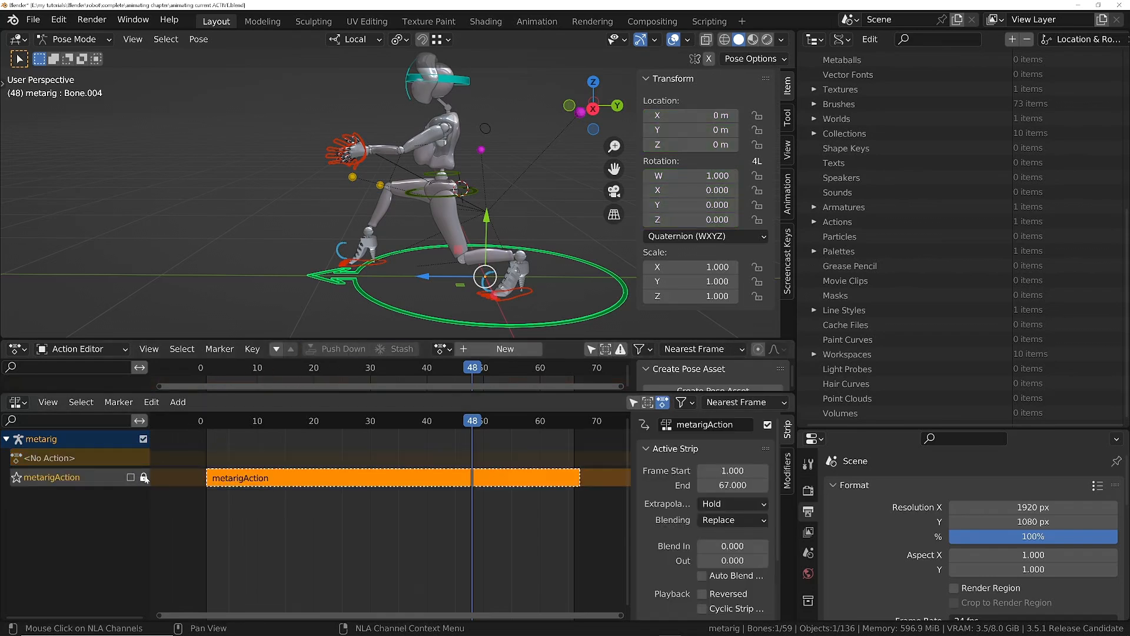
Step: Play the animation from an early frame to check the rig's motion with the NLA track muted
{"action": "left_click", "coordinate": [239, 420]}
{"action": "key", "text": "space"}
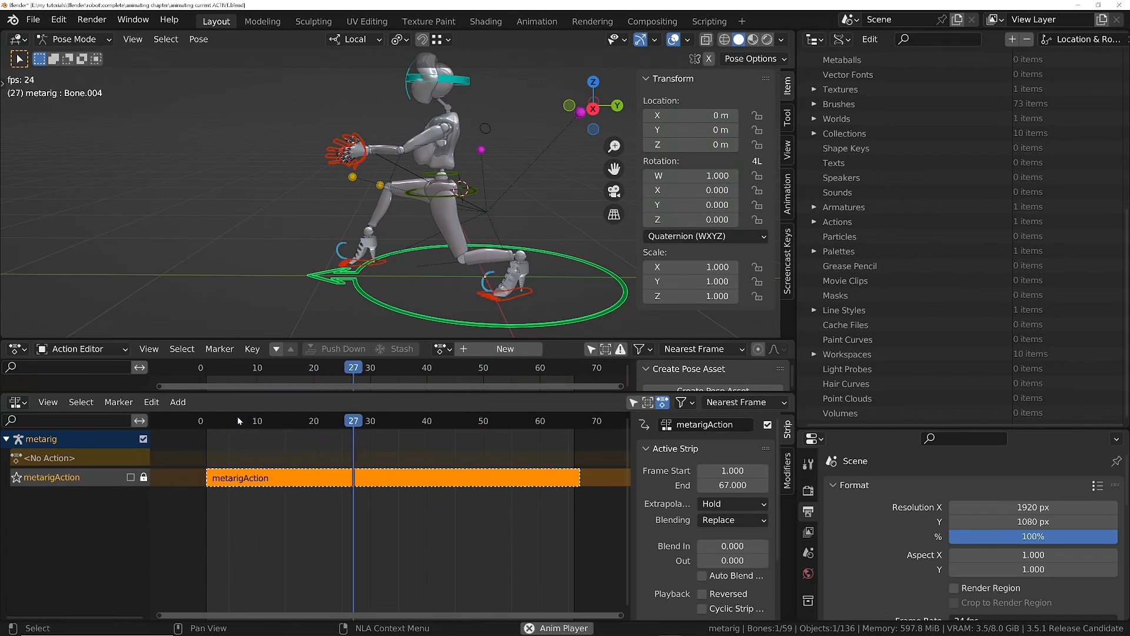
{"action": "key", "text": "space"}
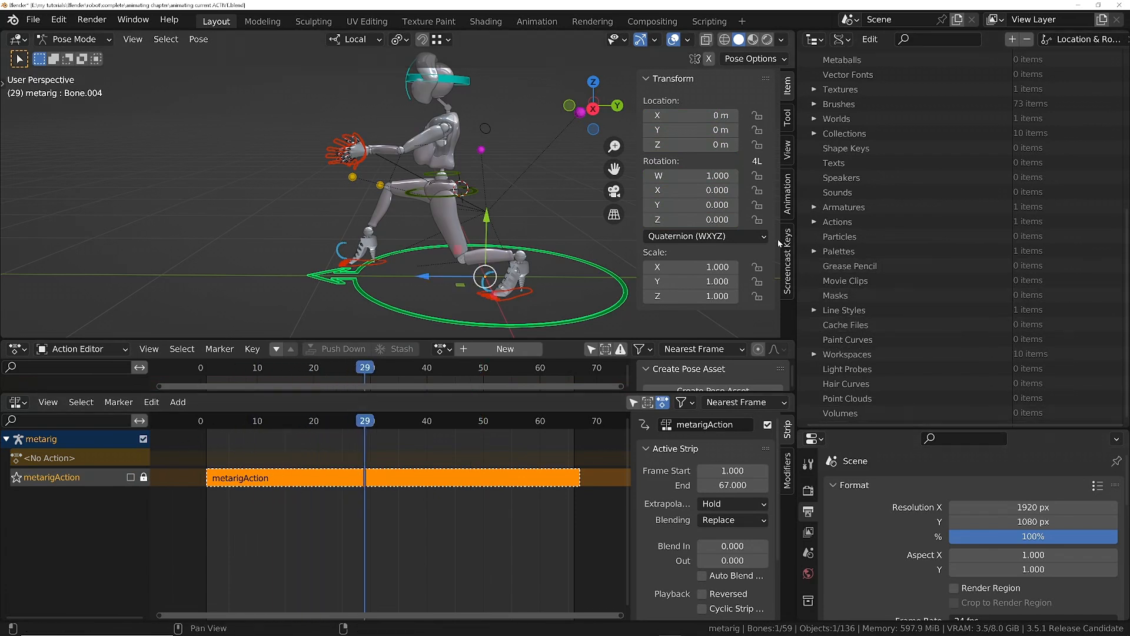
Step: Enable the fake user of metarigAction in the Data API listing and delete its NLA strip
{"action": "left_click", "coordinate": [814, 221]}
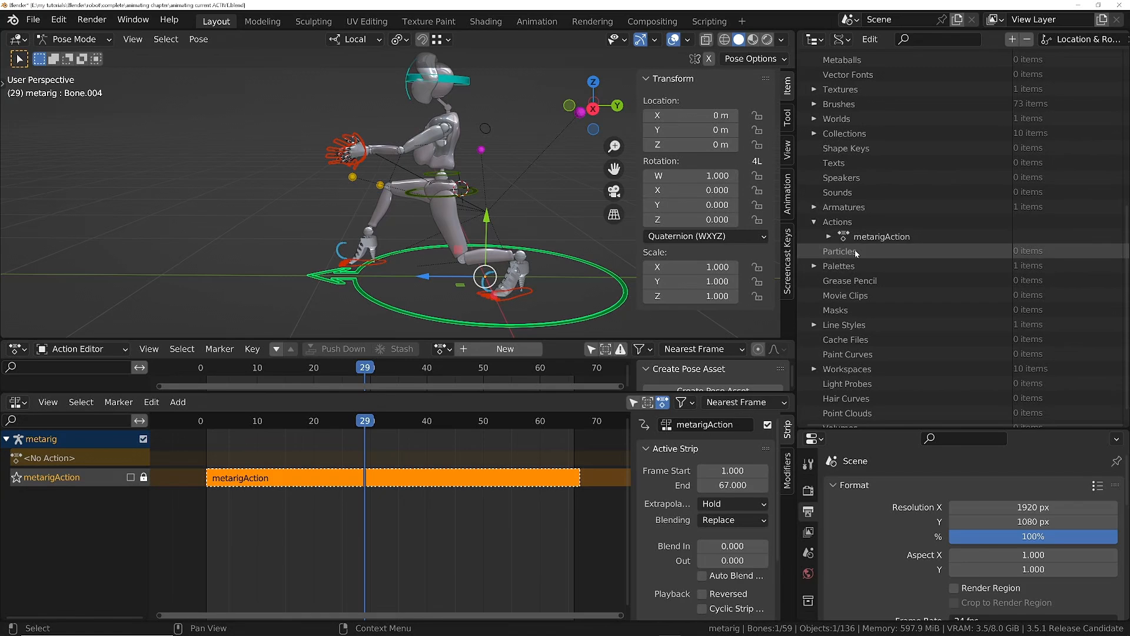
{"action": "left_click", "coordinate": [827, 237]}
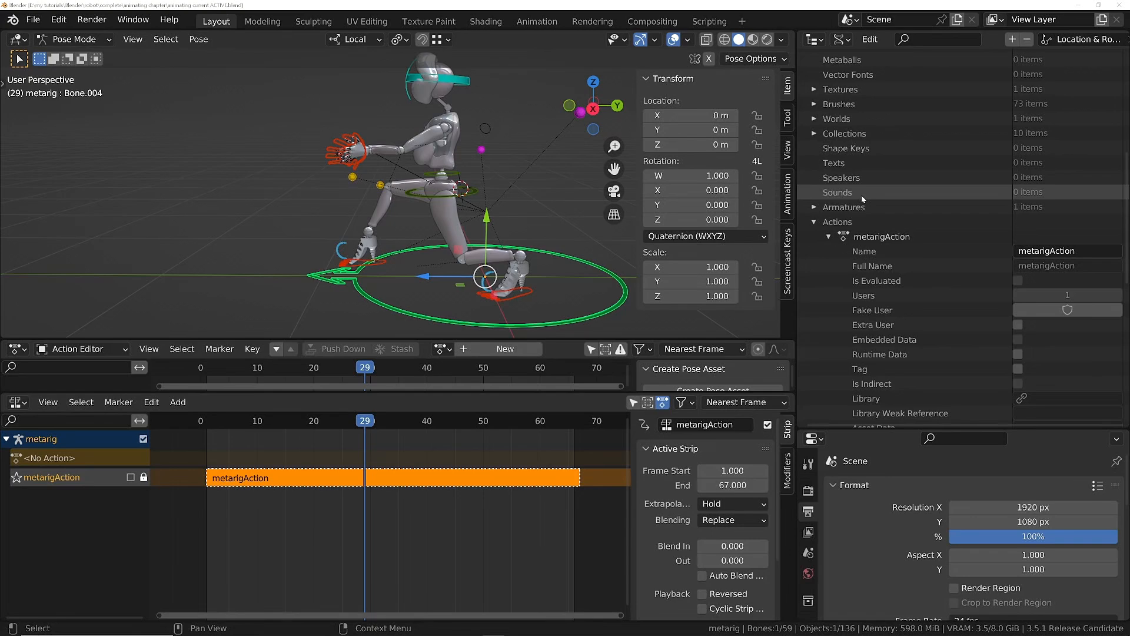
{"action": "left_click", "coordinate": [1074, 304]}
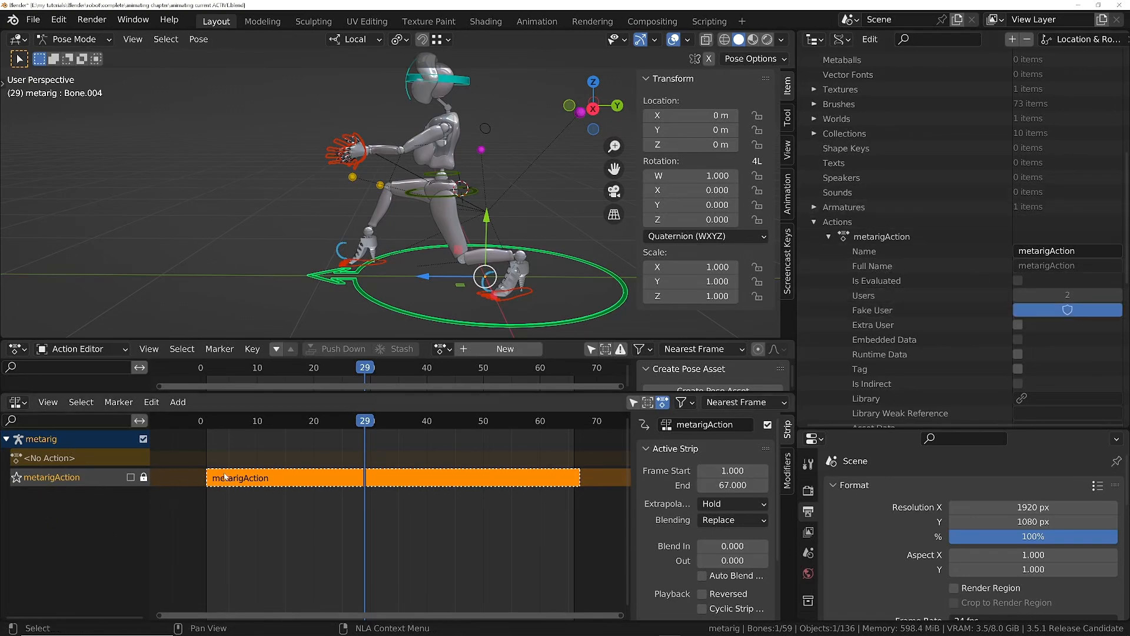
{"action": "key", "text": "x"}
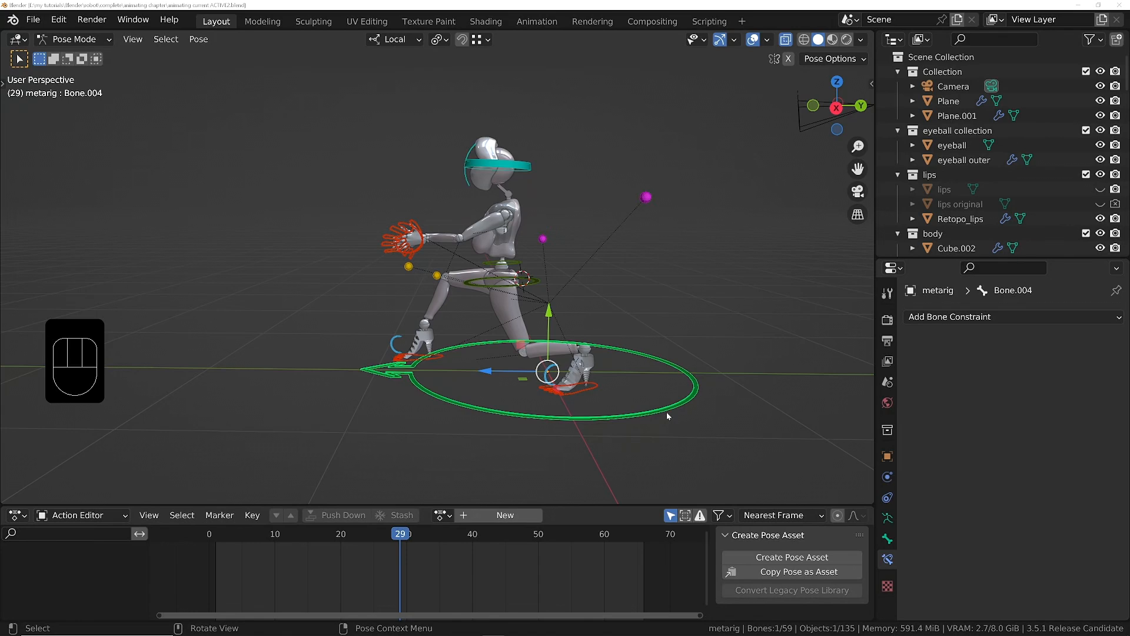
Step: Clear the rotation and location of all the rig's visible control bones at frame 1
{"action": "middle_click_drag", "start_coordinate": [523, 272], "coordinate": [488, 230]}
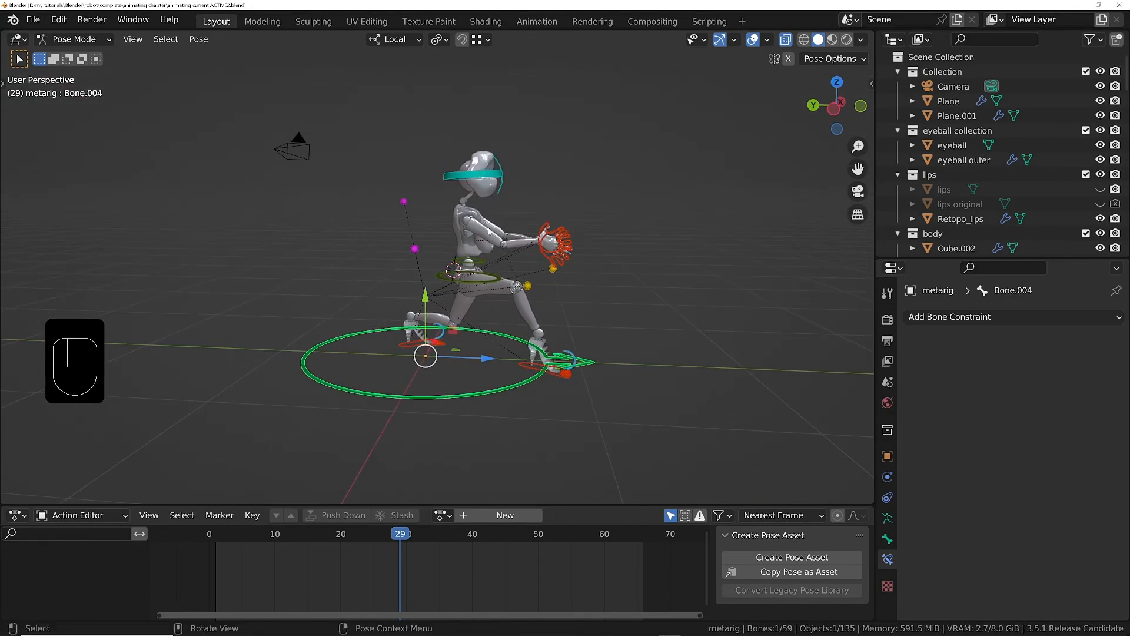
{"action": "key", "text": "Tab"}
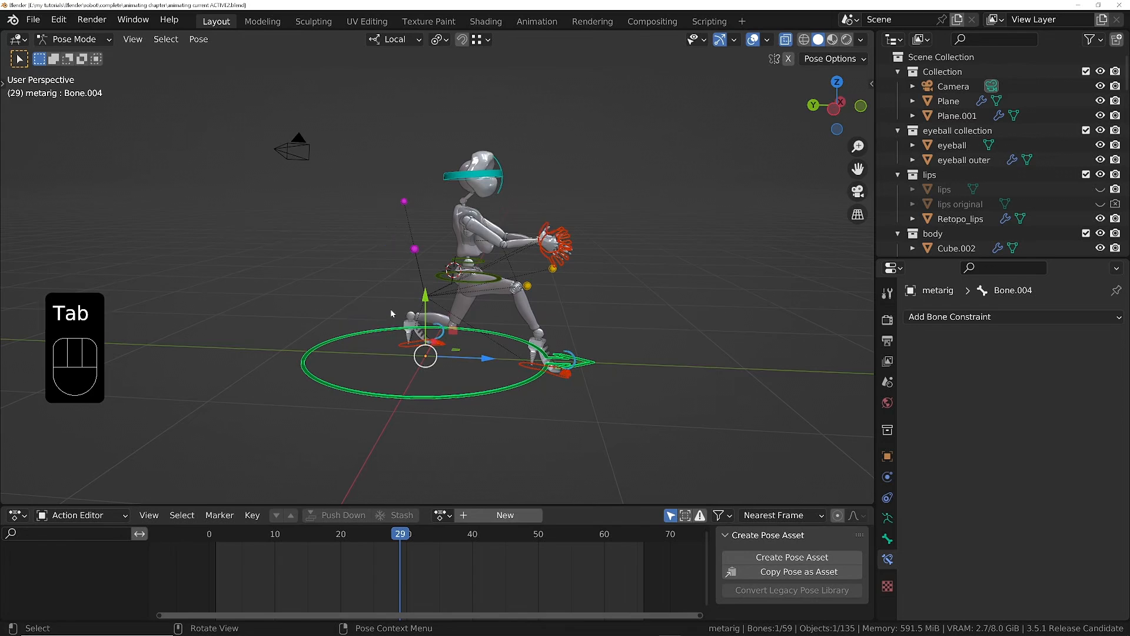
{"action": "key", "text": "a"}
{"action": "key", "text": "shift+Left"}
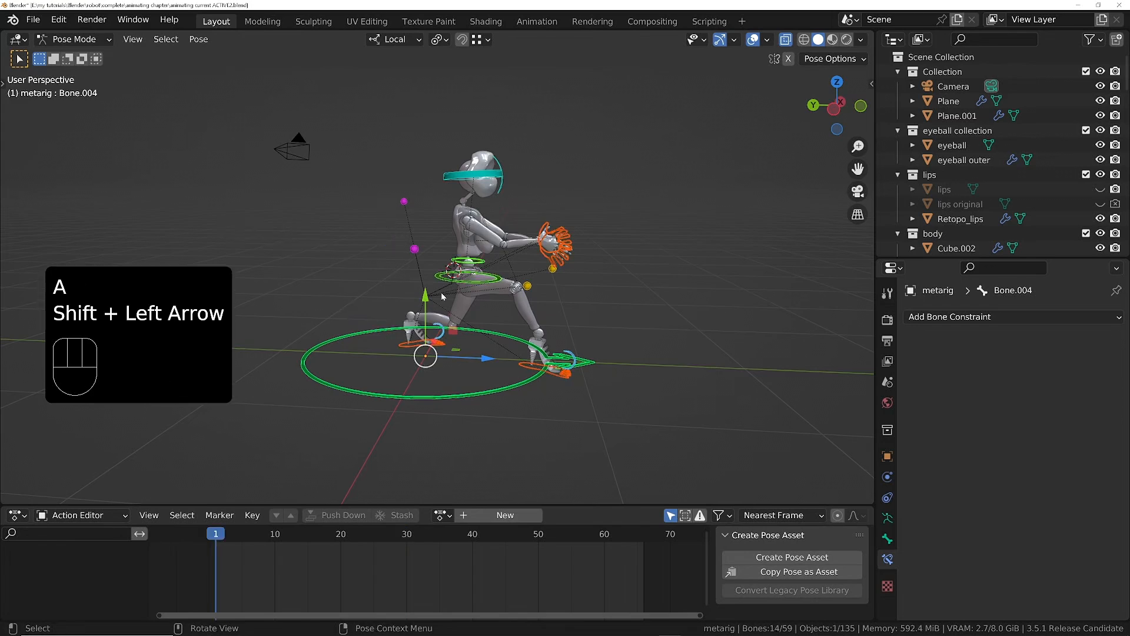
{"action": "key", "text": "alt+r"}
{"action": "key", "text": "alt+g"}
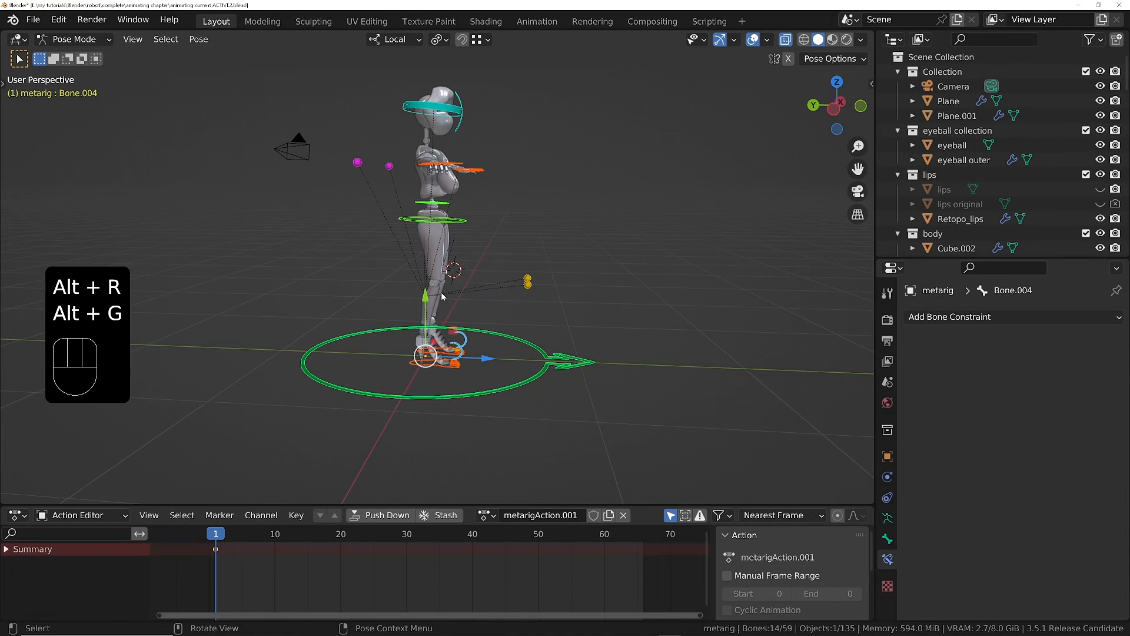
Step: In Object Mode, duplicate the whole character with its rig and place the copy about 1.2 m away along local Y
{"action": "middle_click_drag", "start_coordinate": [440, 292], "coordinate": [503, 252]}
{"action": "key", "text": "Tab"}
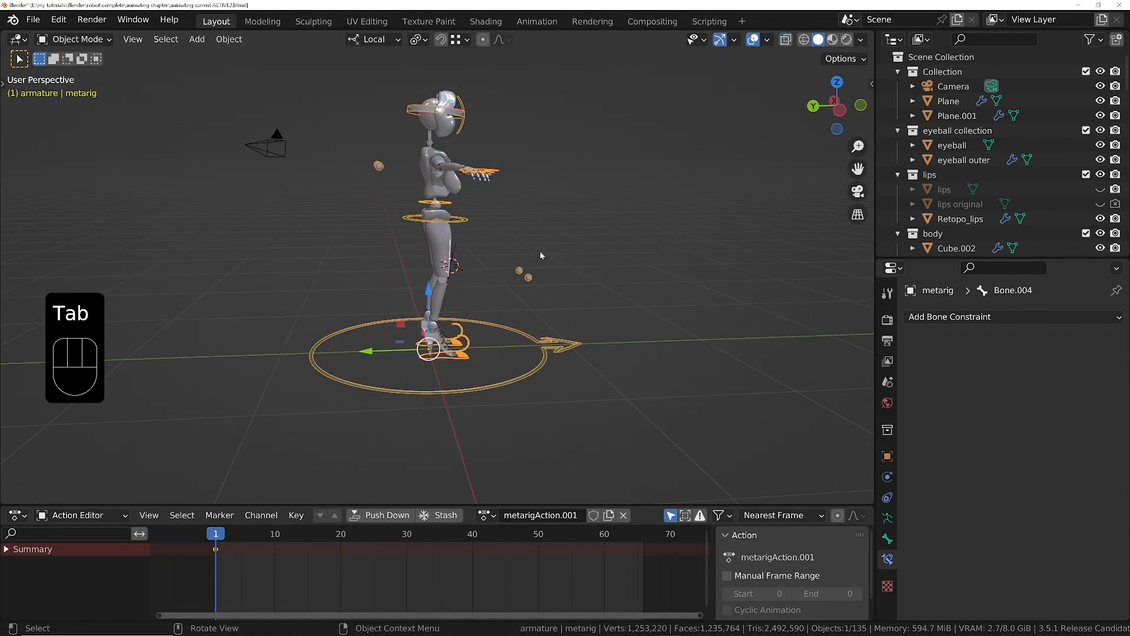
{"action": "left_click_drag", "start_coordinate": [606, 106], "coordinate": [351, 412]}
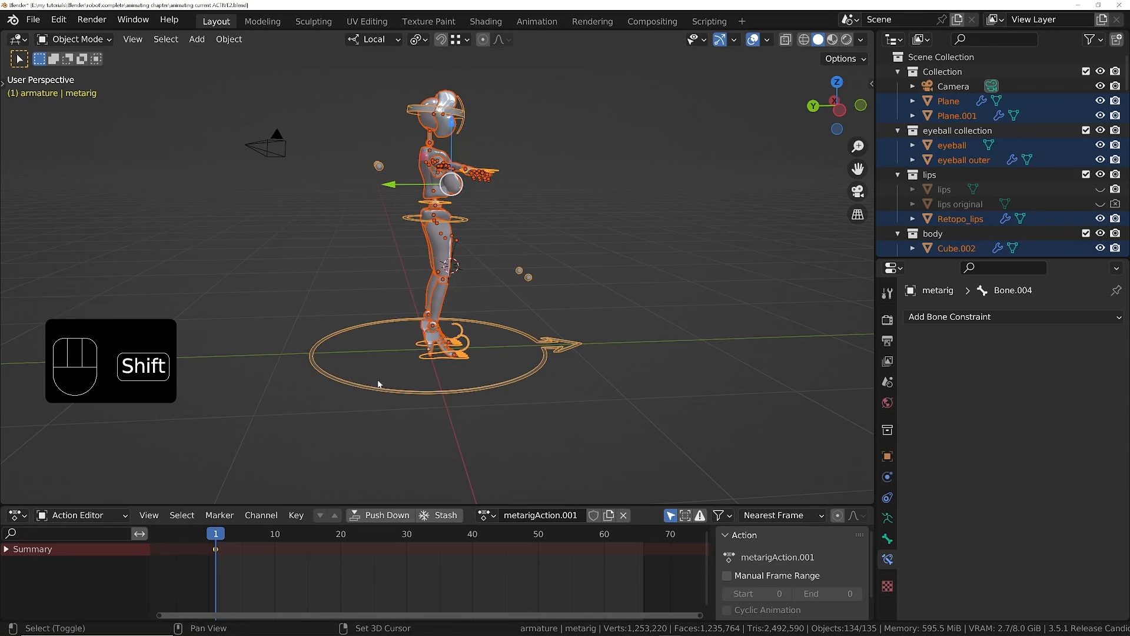
{"action": "key", "text": "shift+d"}
{"action": "key", "text": "y"}
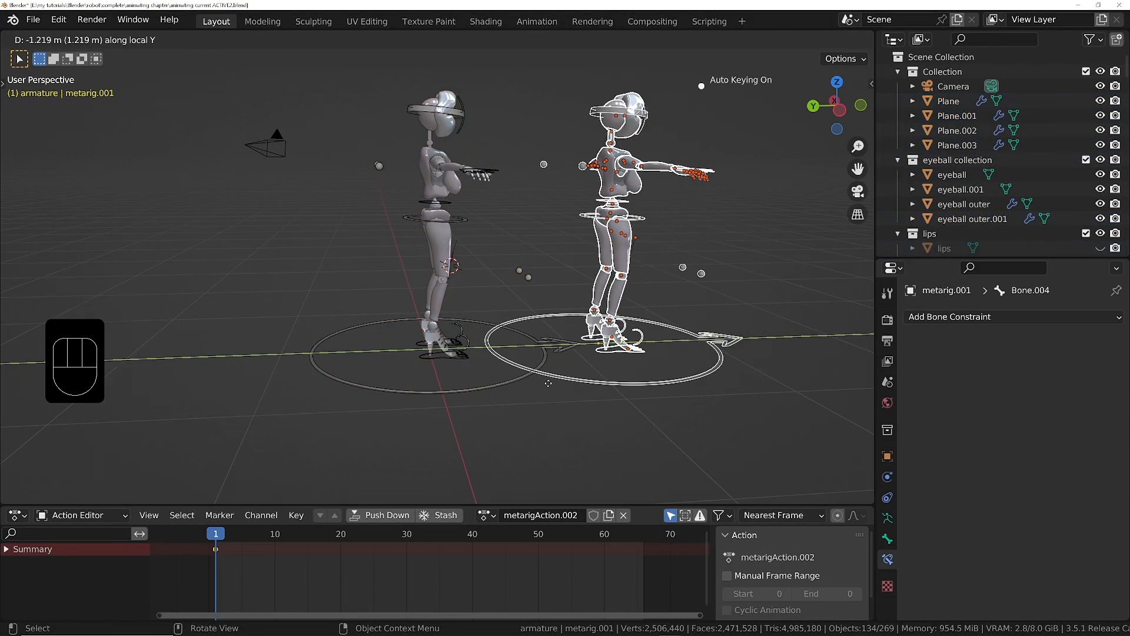
{"action": "left_click", "coordinate": [530, 383]}
Step: Select the original rig and the duplicated rig in turn to compare their assigned actions
{"action": "middle_click_drag", "start_coordinate": [542, 305], "coordinate": [539, 335], "text": "ctrl"}
{"action": "middle_click_drag", "start_coordinate": [538, 318], "coordinate": [501, 376], "text": "shift"}
{"action": "middle_click_drag", "start_coordinate": [507, 371], "coordinate": [512, 324], "text": "ctrl"}
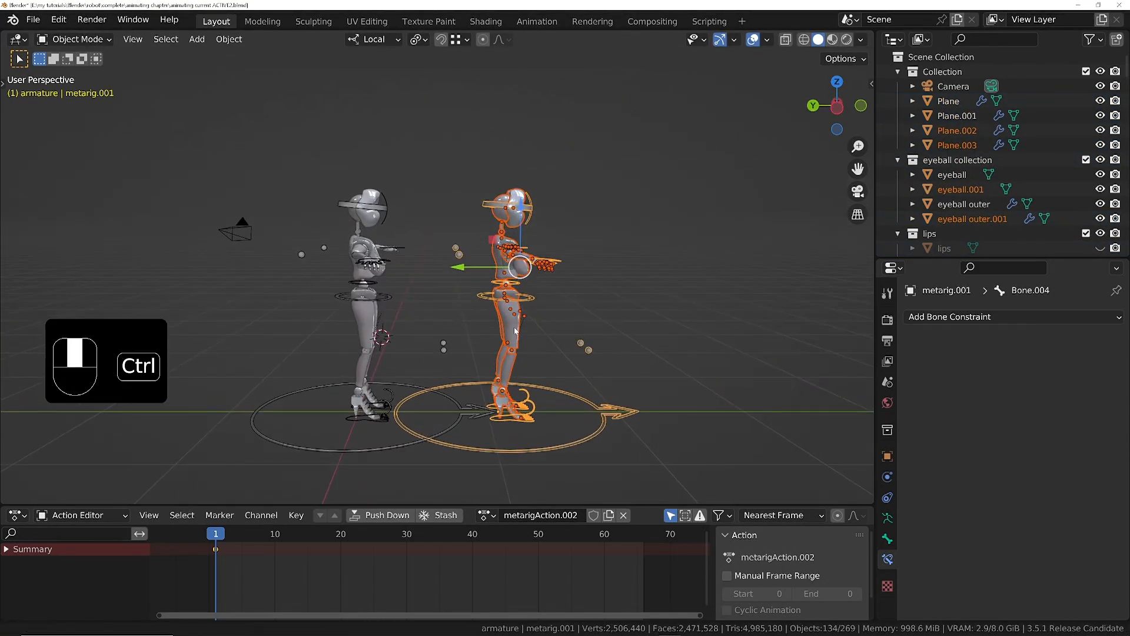
{"action": "left_click", "coordinate": [389, 262]}
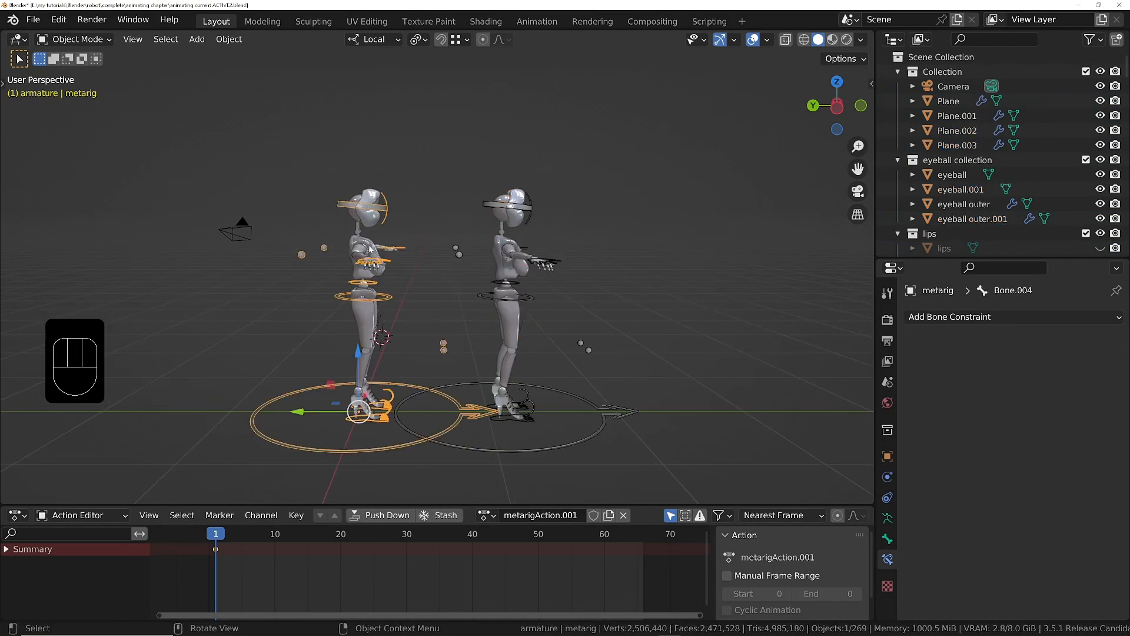
{"action": "middle_click_drag", "start_coordinate": [370, 250], "coordinate": [394, 256]}
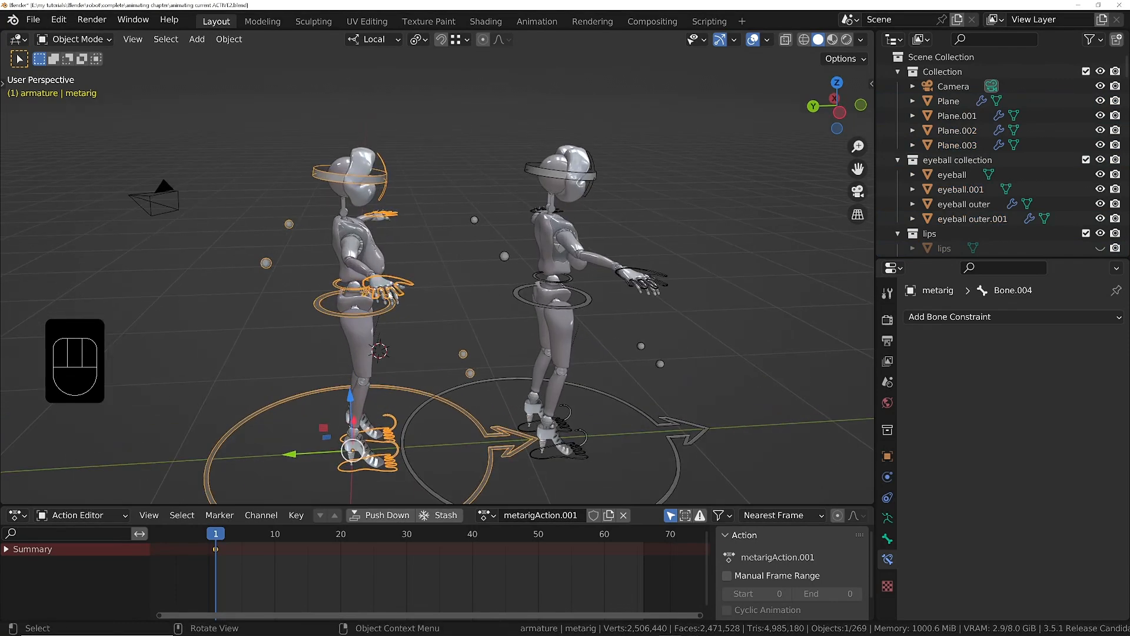
{"action": "left_click", "coordinate": [659, 279]}
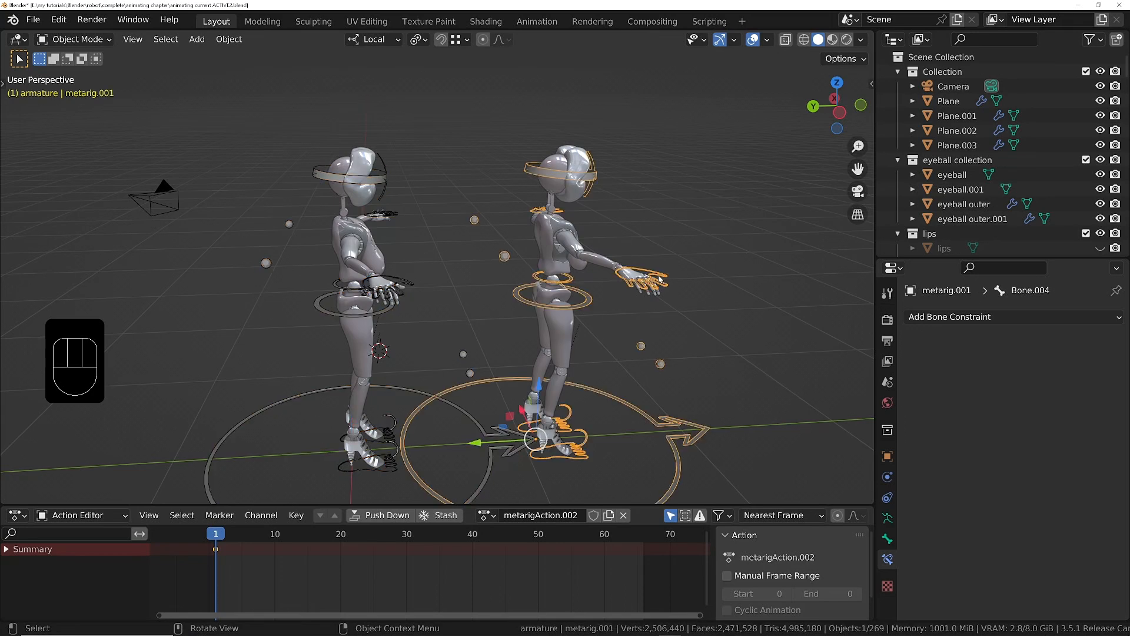
Step: In Pose Mode on the duplicated rig, lower and rotate the IK hand.R control at frame 1 so the right arm hangs beside the body
{"action": "middle_click_drag", "start_coordinate": [660, 279], "coordinate": [727, 295]}
{"action": "key", "text": "Tab"}
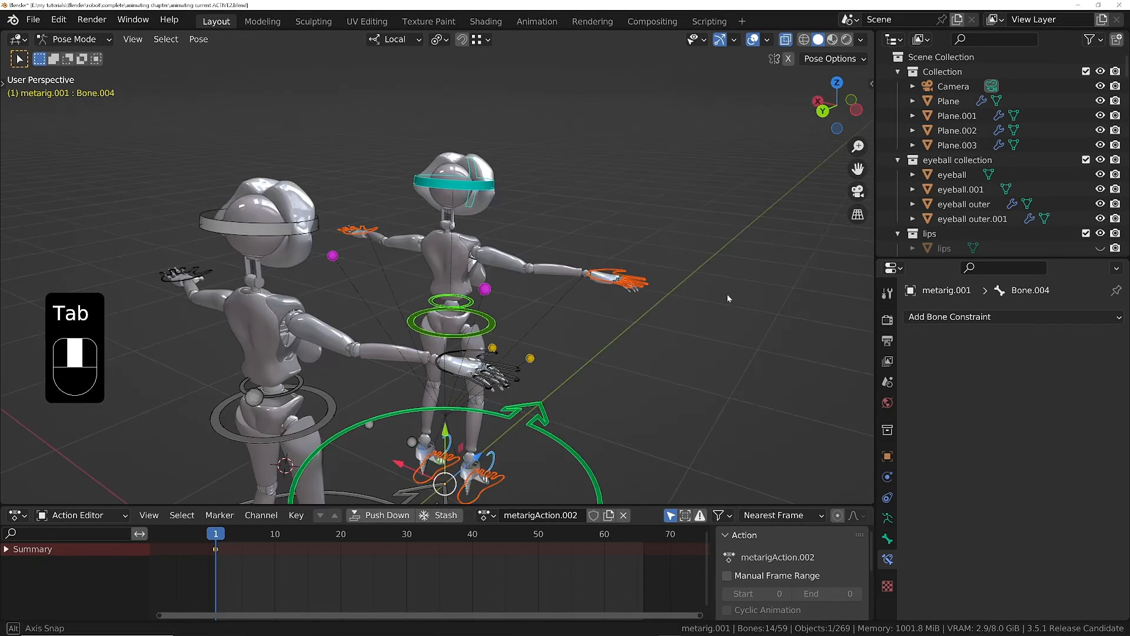
{"action": "left_click", "coordinate": [642, 288]}
{"action": "middle_click_drag", "start_coordinate": [642, 288], "coordinate": [687, 240]}
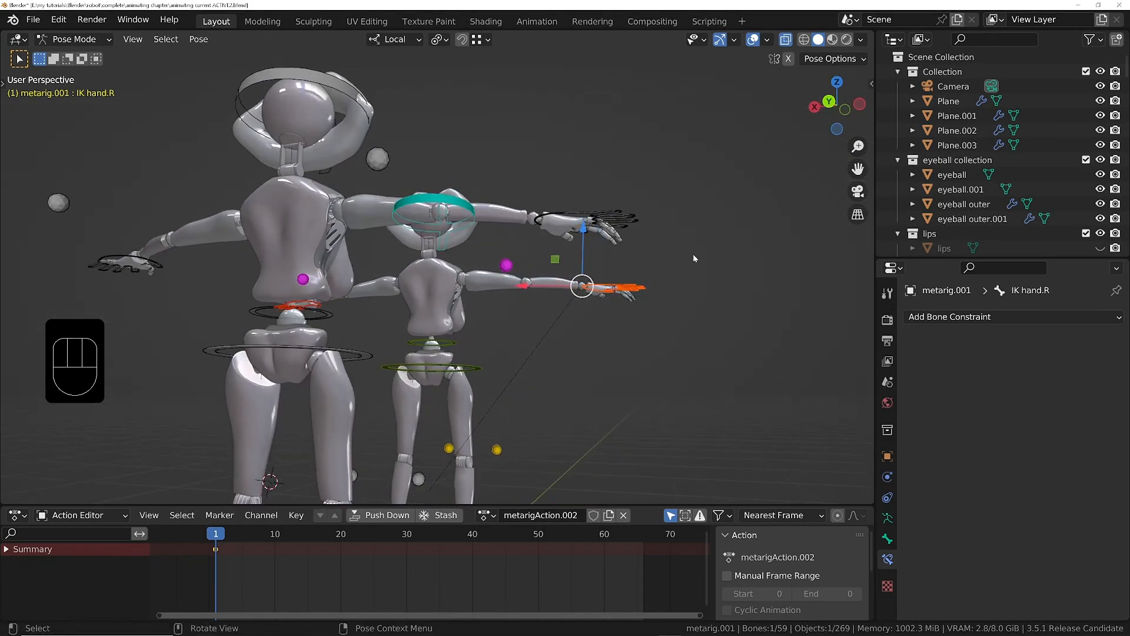
{"action": "key", "text": "g"}
{"action": "left_click", "coordinate": [615, 383]}
{"action": "key", "text": "r"}
{"action": "left_click", "coordinate": [527, 510]}
Step: At frame 20, raise and rotate the duplicate's IK hand.R forward in left orthographic view, then scrub the timeline to check the motion
{"action": "middle_click_drag", "start_coordinate": [527, 510], "coordinate": [327, 536]}
{"action": "left_click", "coordinate": [327, 536]}
{"action": "key", "text": "ctrl+KP_3"}
{"action": "key", "text": "g"}
{"action": "key", "text": "r"}
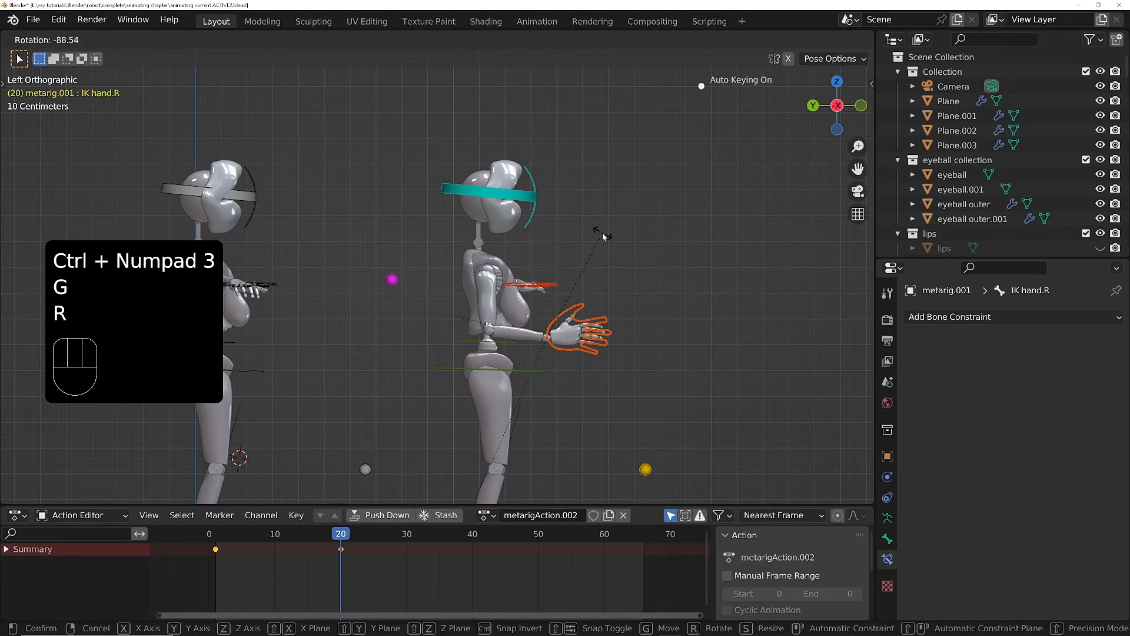
{"action": "key", "text": "g"}
{"action": "left_click", "coordinate": [306, 592]}
{"action": "left_click_drag", "start_coordinate": [338, 534], "coordinate": [321, 568]}
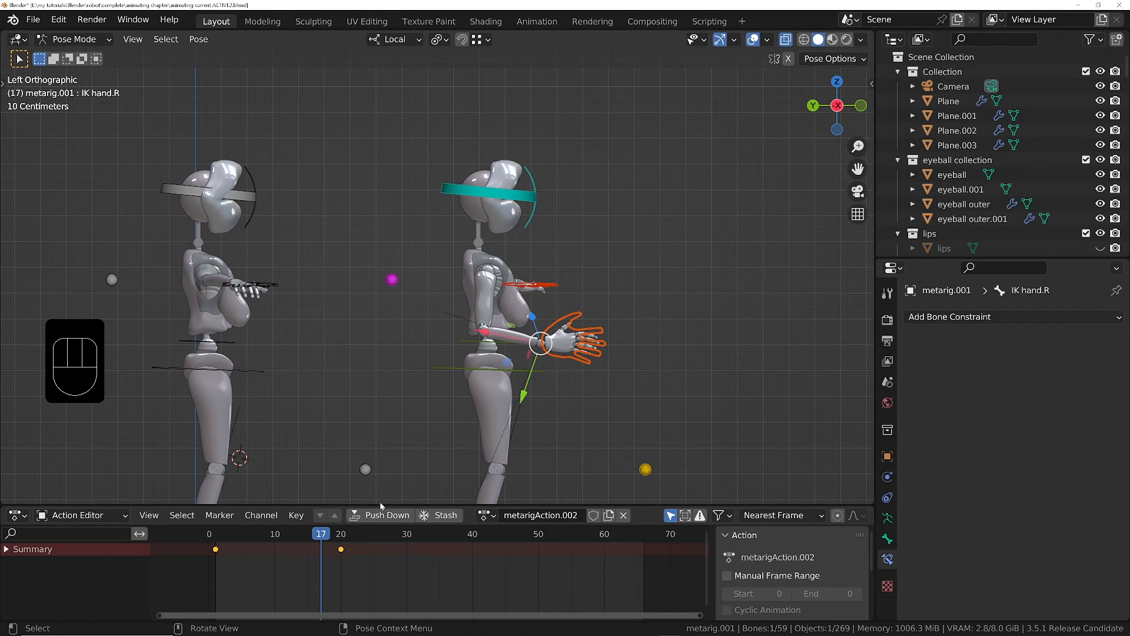
{"action": "left_click_drag", "start_coordinate": [324, 540], "coordinate": [244, 551]}
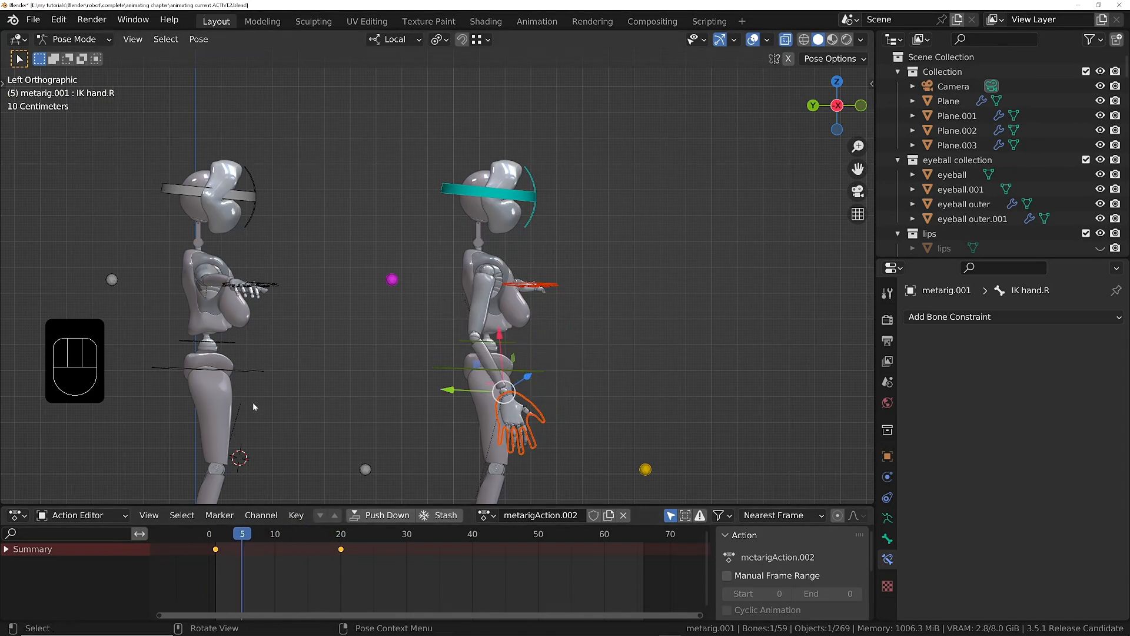
Step: Leave the duplicate's pose and switch to posing the original metarig
{"action": "left_click", "coordinate": [269, 287]}
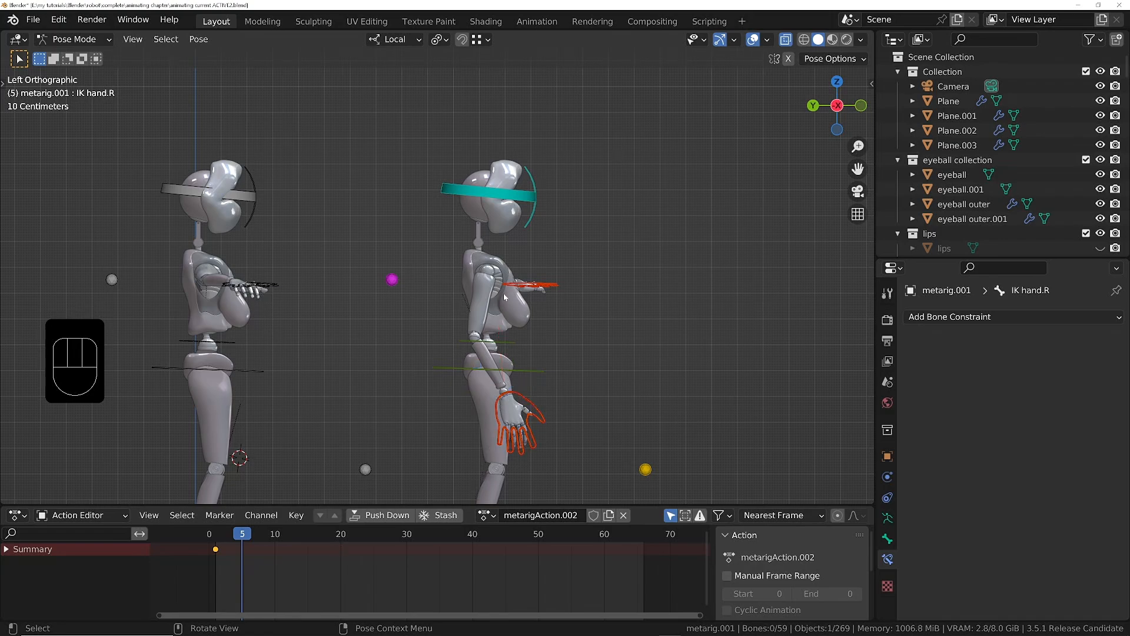
{"action": "key", "text": "Tab"}
{"action": "left_click", "coordinate": [275, 290]}
{"action": "key", "text": "Tab"}
{"action": "middle_click_drag", "start_coordinate": [246, 262], "coordinate": [333, 310]}
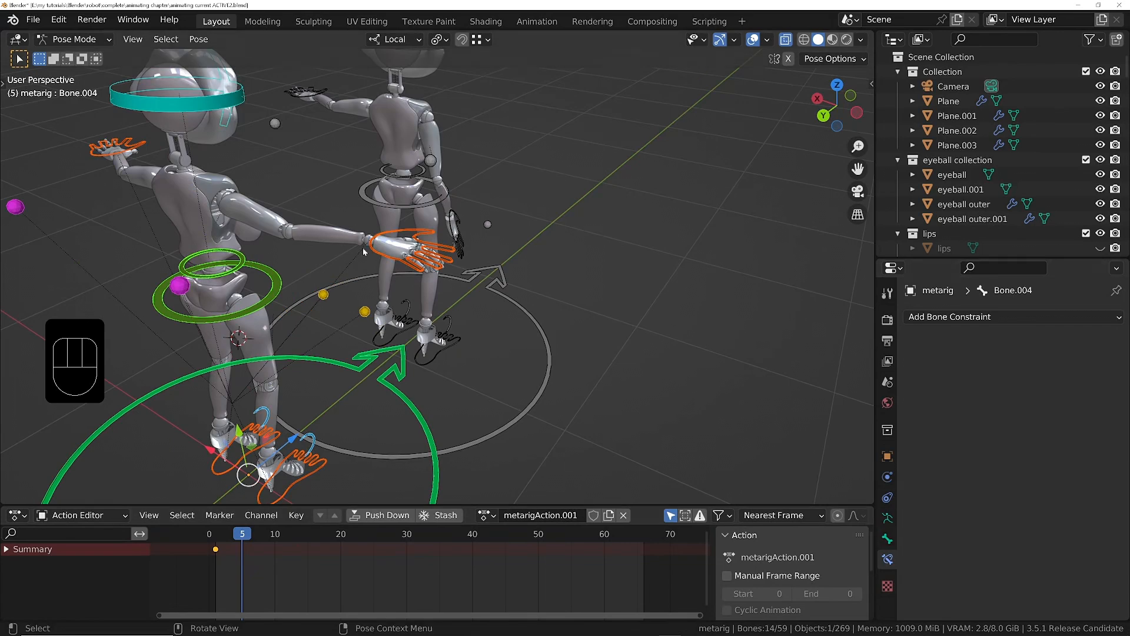
Step: Show the right arm bones' layer on the original rig and disable the IK constraint of forearm.R
{"action": "left_click", "coordinate": [887, 519]}
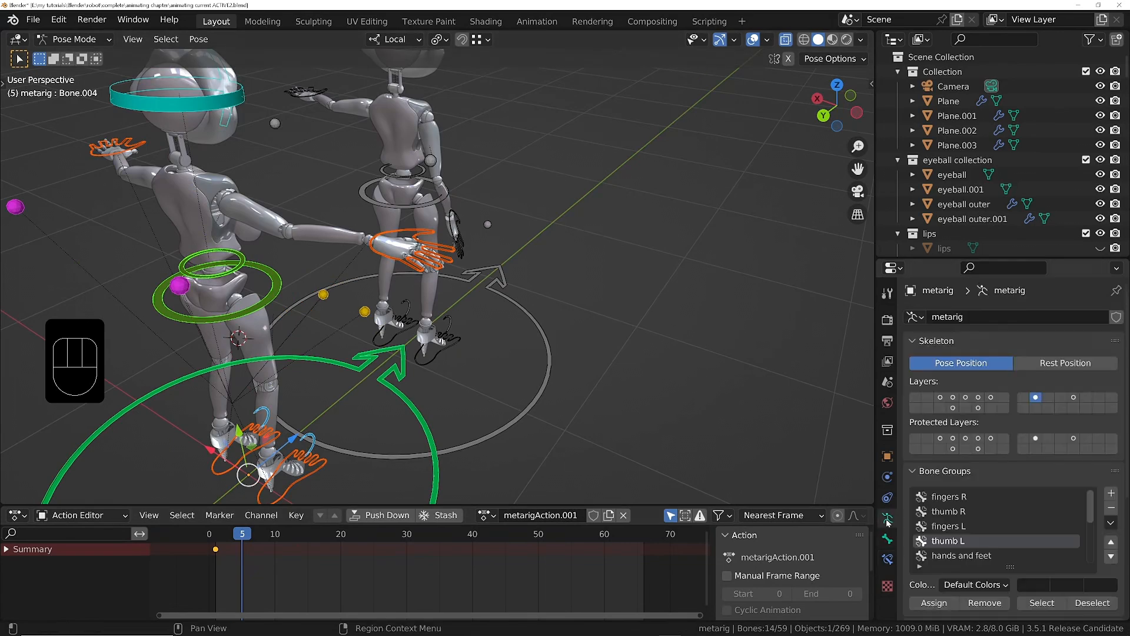
{"action": "left_click", "coordinate": [954, 397], "text": "shift"}
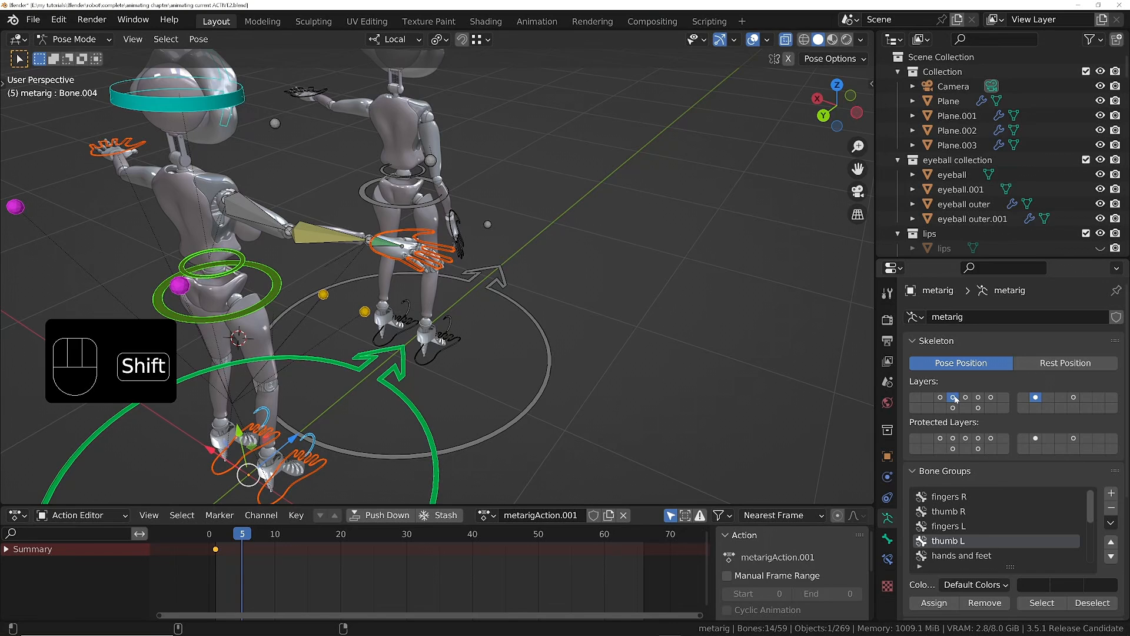
{"action": "left_click", "coordinate": [339, 231]}
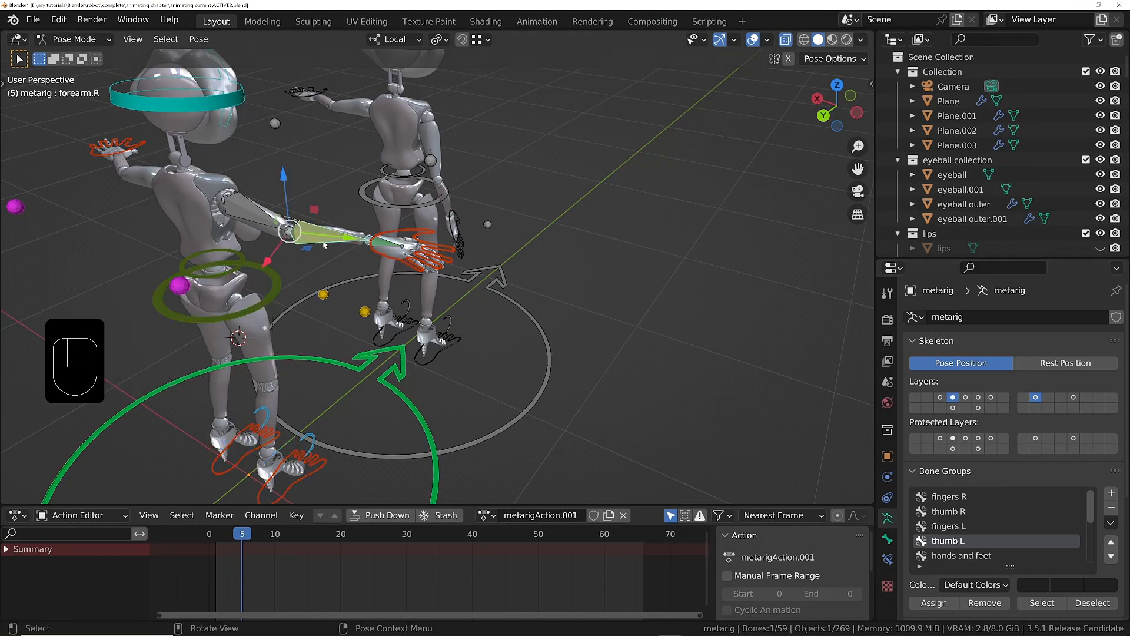
{"action": "left_click", "coordinate": [888, 559]}
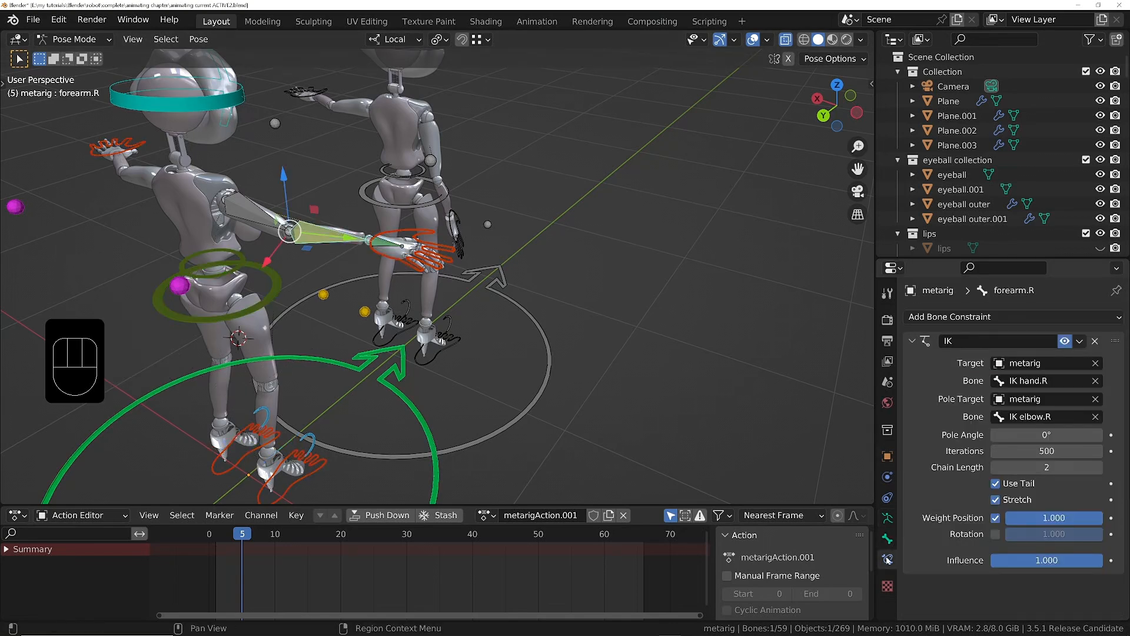
{"action": "left_click", "coordinate": [1065, 343]}
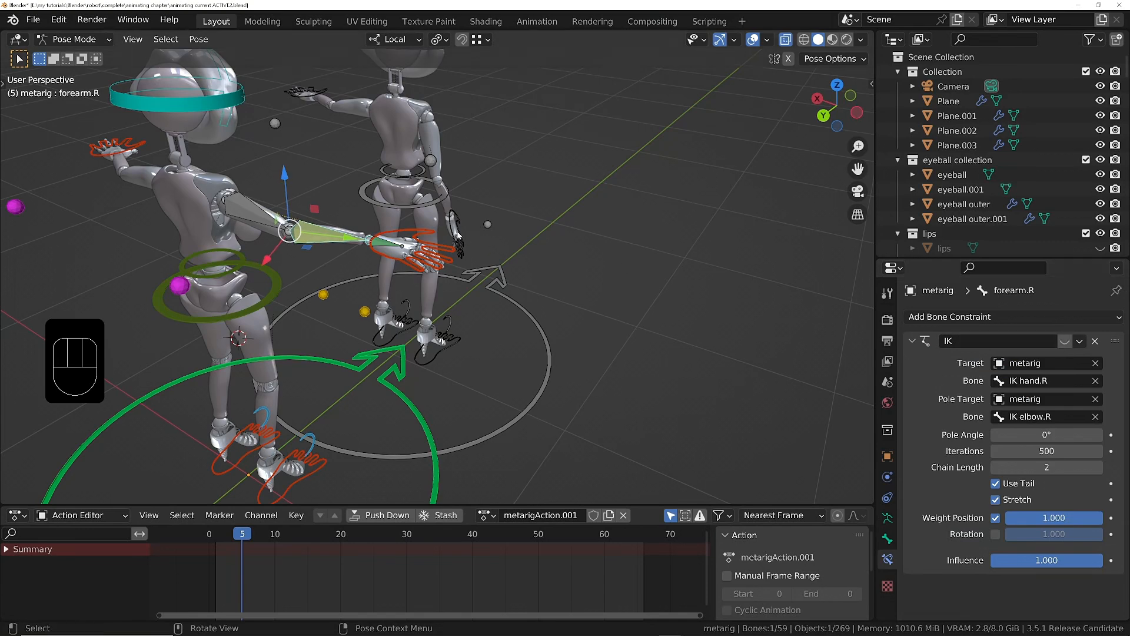
Step: Try rotating upper_arm.R on the original rig to compare the arm with its IK hand control, and cancel the rotation
{"action": "middle_click_drag", "start_coordinate": [413, 235], "coordinate": [443, 205]}
{"action": "middle_click_drag", "start_coordinate": [468, 162], "coordinate": [501, 210], "text": "shift"}
{"action": "left_click", "coordinate": [484, 204]}
{"action": "key", "text": "r"}
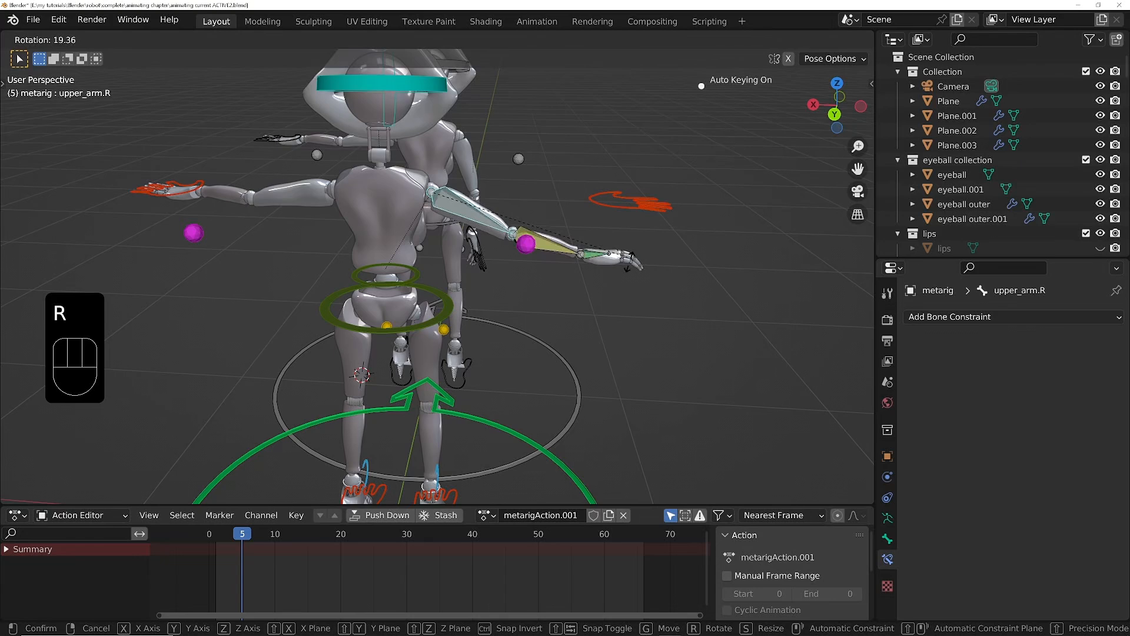
{"action": "left_click", "coordinate": [605, 207]}
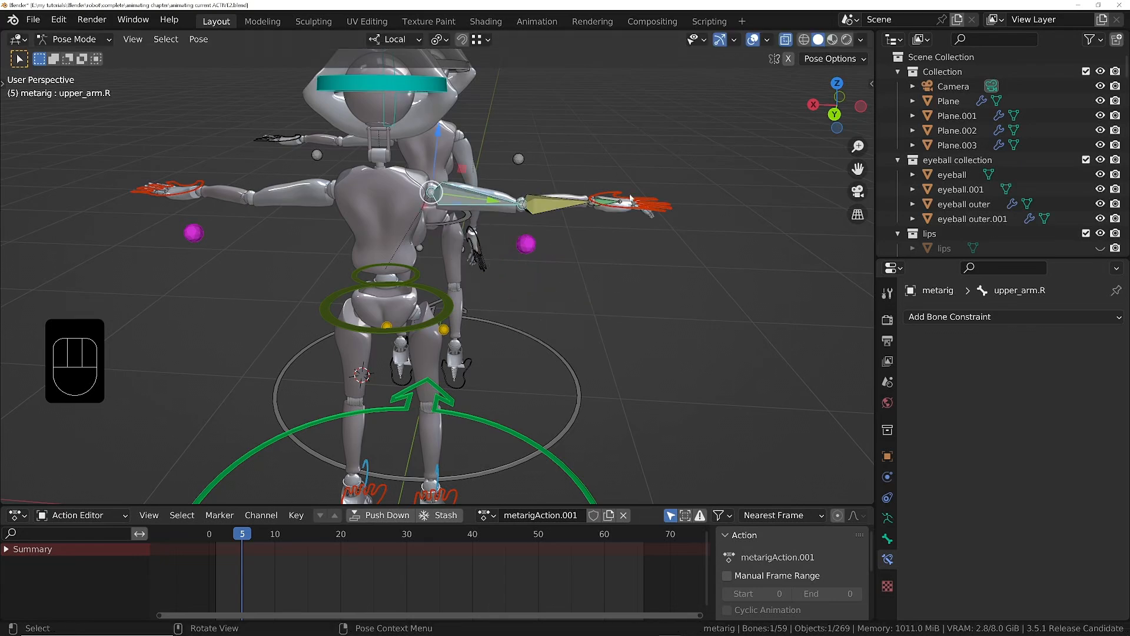
Step: Add a Copy Location constraint to the original rig's IK hand.R bone
{"action": "middle_click_drag", "start_coordinate": [574, 250], "coordinate": [673, 186]}
{"action": "left_click", "coordinate": [673, 186]}
{"action": "middle_click_drag", "start_coordinate": [578, 225], "coordinate": [651, 221], "text": "shift"}
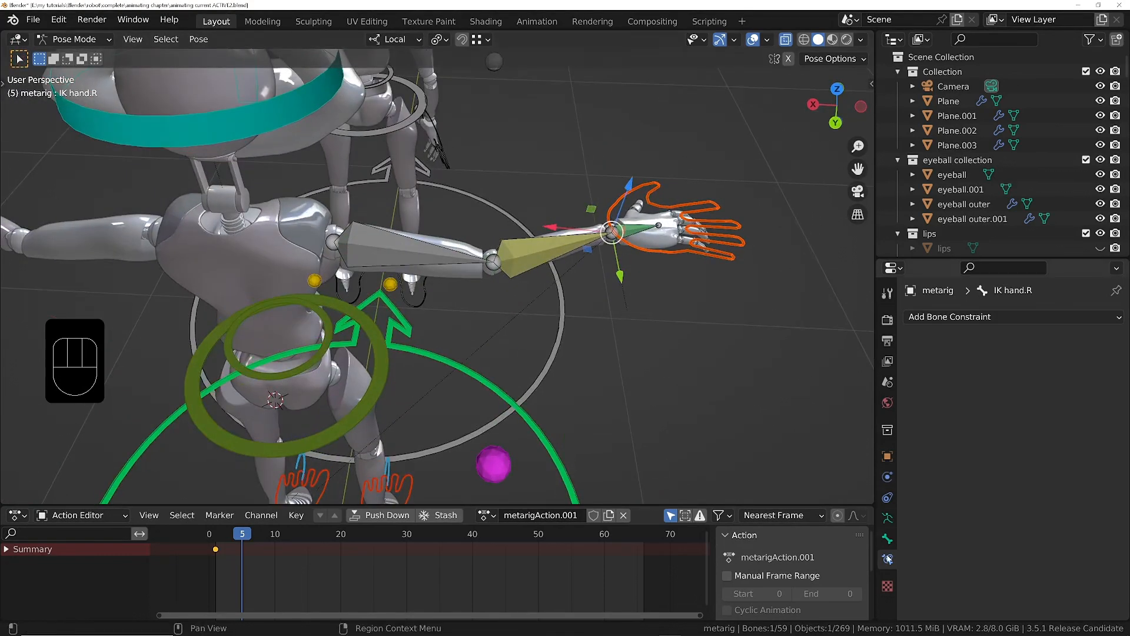
{"action": "left_click", "coordinate": [951, 316]}
{"action": "left_click", "coordinate": [849, 358]}
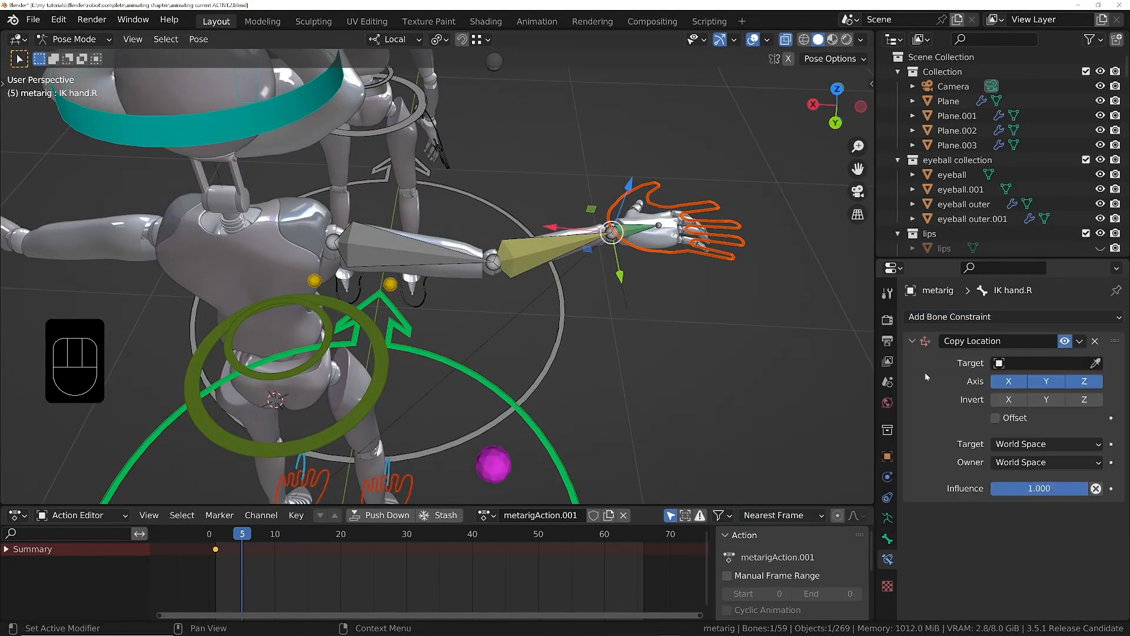
Step: Set the Copy Location target to metarig, its bone to forearm.R and Head/Tail to 1.000
{"action": "key", "text": "e"}
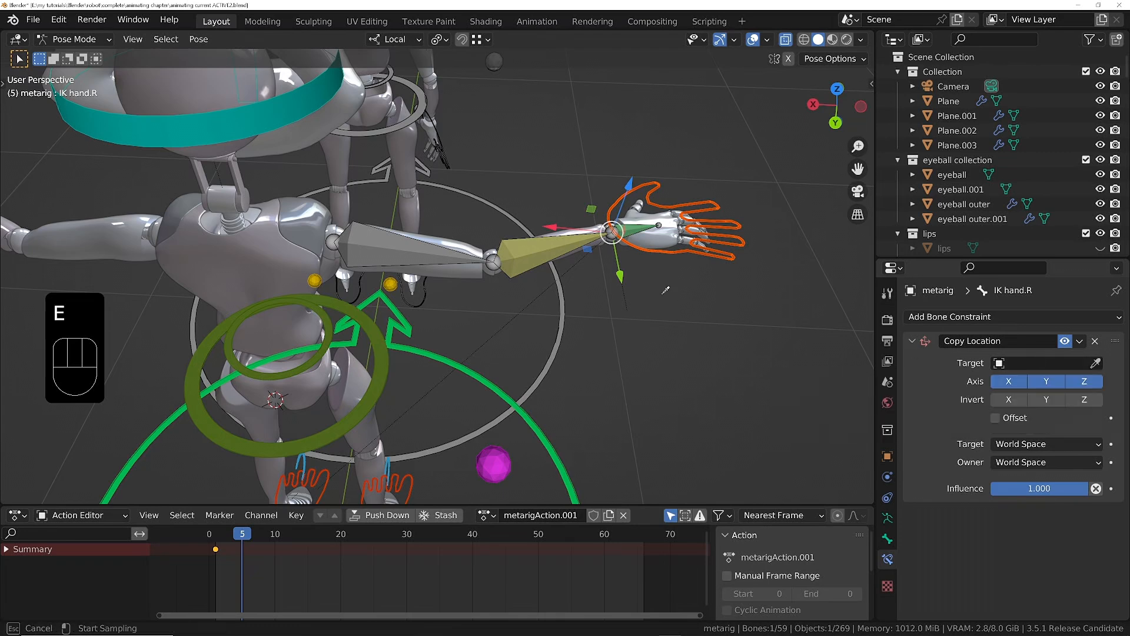
{"action": "left_click", "coordinate": [565, 237]}
{"action": "left_click", "coordinate": [1037, 381]}
{"action": "type", "text": "F"}
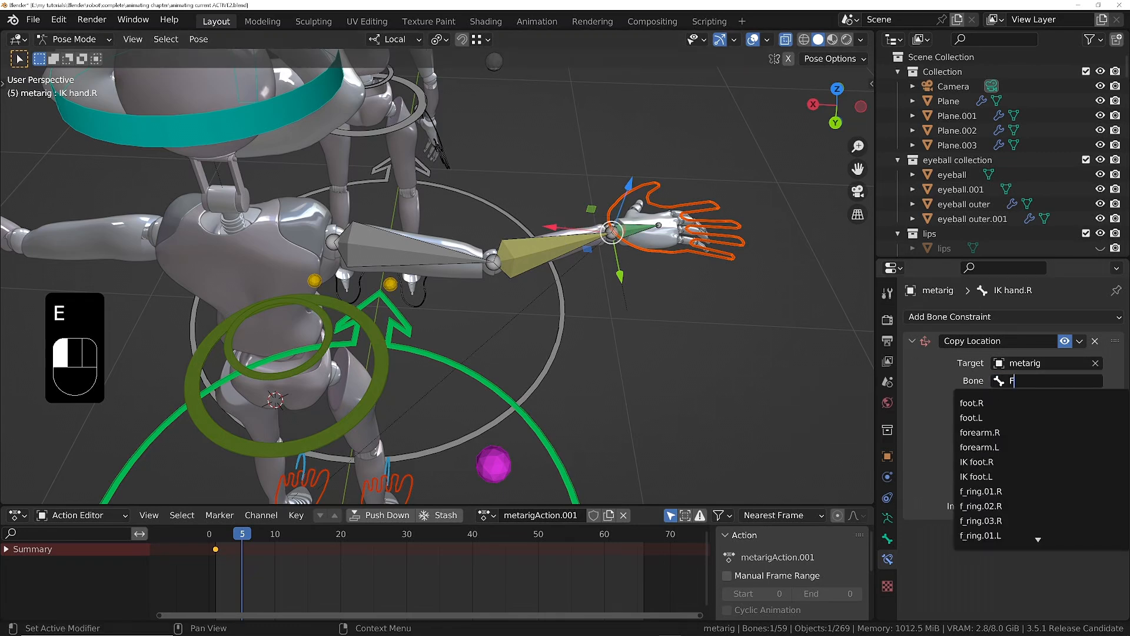
{"action": "type", "text": "K"}
{"action": "key", "text": "Down"}
{"action": "key", "text": "Down"}
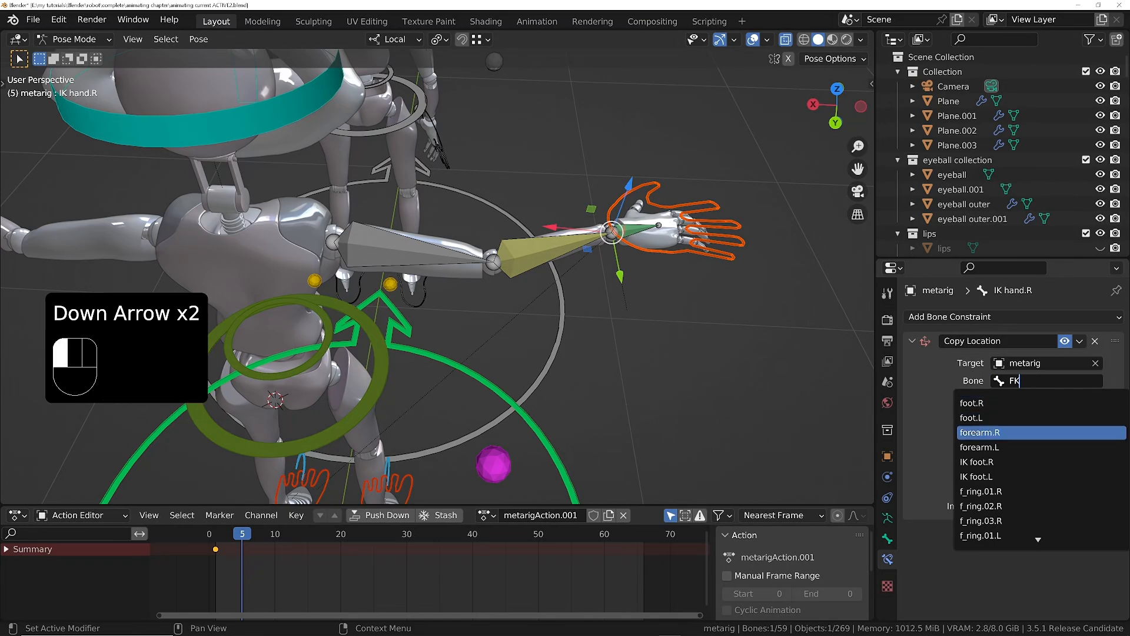
{"action": "left_click", "coordinate": [1052, 386]}
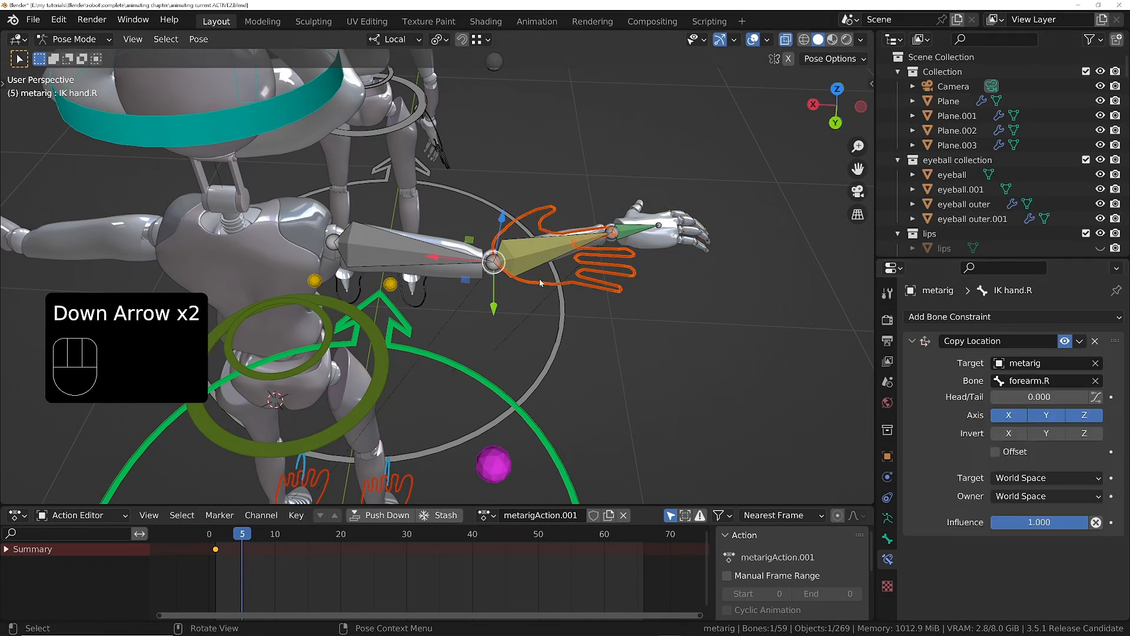
{"action": "left_click_drag", "start_coordinate": [1039, 397], "coordinate": [1087, 397]}
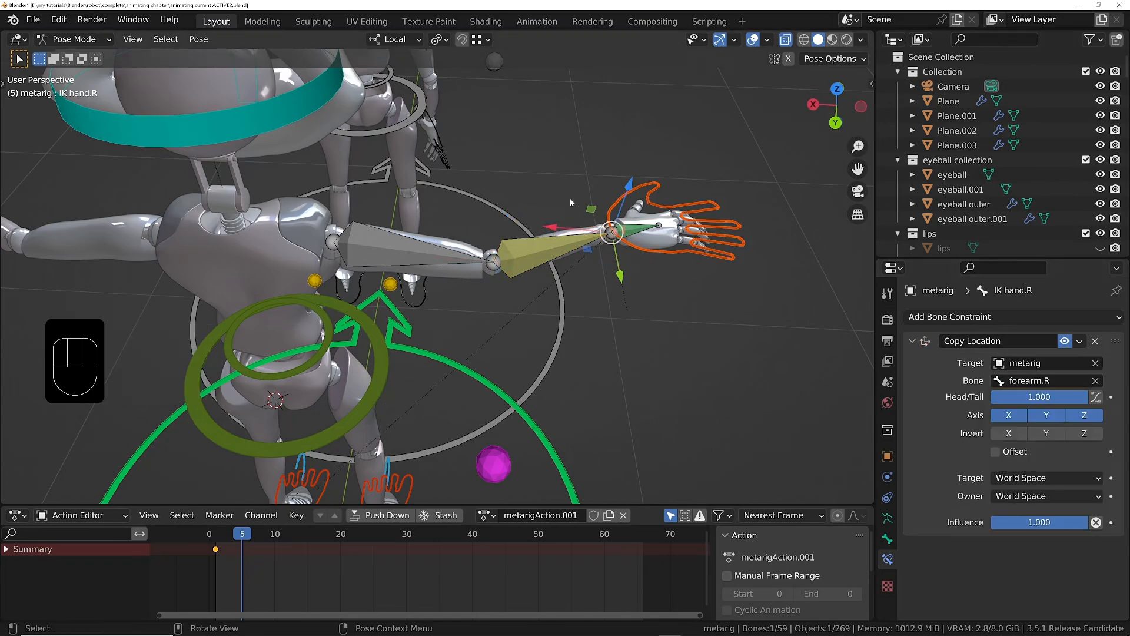
Step: At frame 1, rotate the original rig's upper_arm.R about 69° so the right arm hangs down
{"action": "middle_click_drag", "start_coordinate": [640, 223], "coordinate": [611, 256], "text": "ctrl"}
{"action": "key", "text": "shift+Left"}
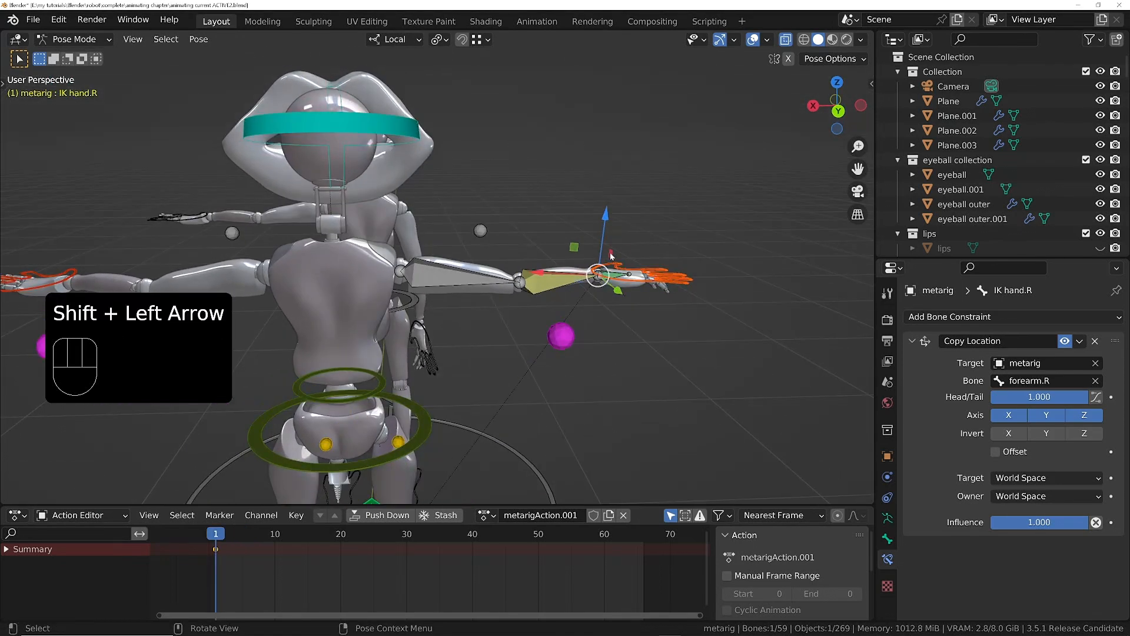
{"action": "left_click", "coordinate": [453, 282]}
{"action": "middle_click_drag", "start_coordinate": [452, 282], "coordinate": [489, 276]}
{"action": "key", "text": "r"}
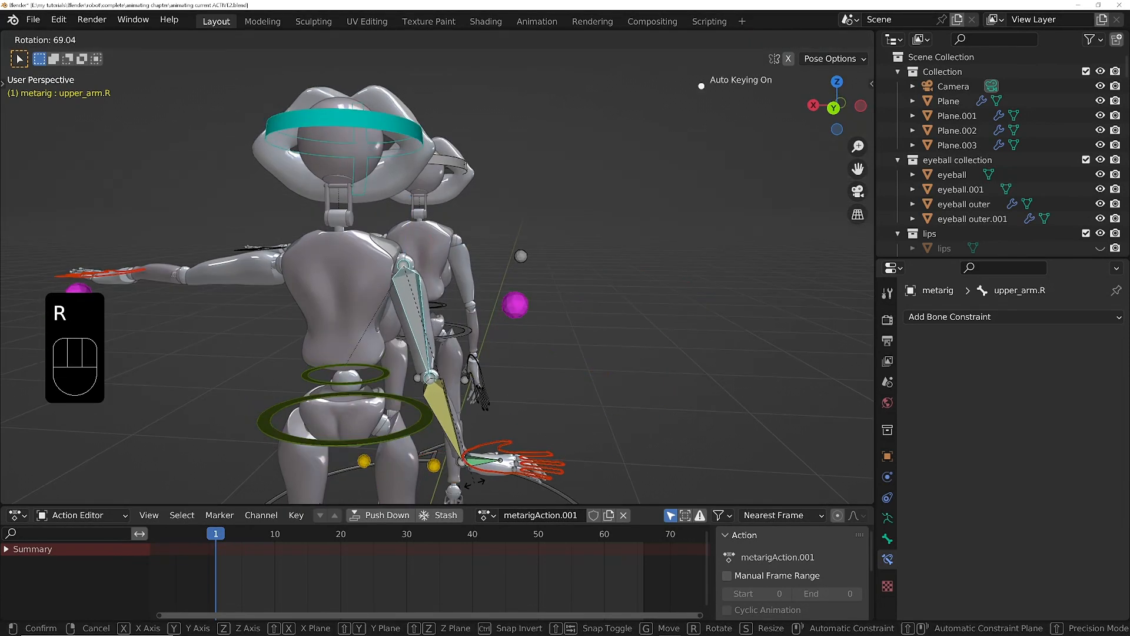
{"action": "left_click", "coordinate": [483, 478]}
Step: At frame 20, rotate the original rig's forearm.R about -78° in left orthographic view to bring the forearm forward
{"action": "middle_click_drag", "start_coordinate": [449, 432], "coordinate": [416, 378]}
{"action": "left_click", "coordinate": [415, 378]}
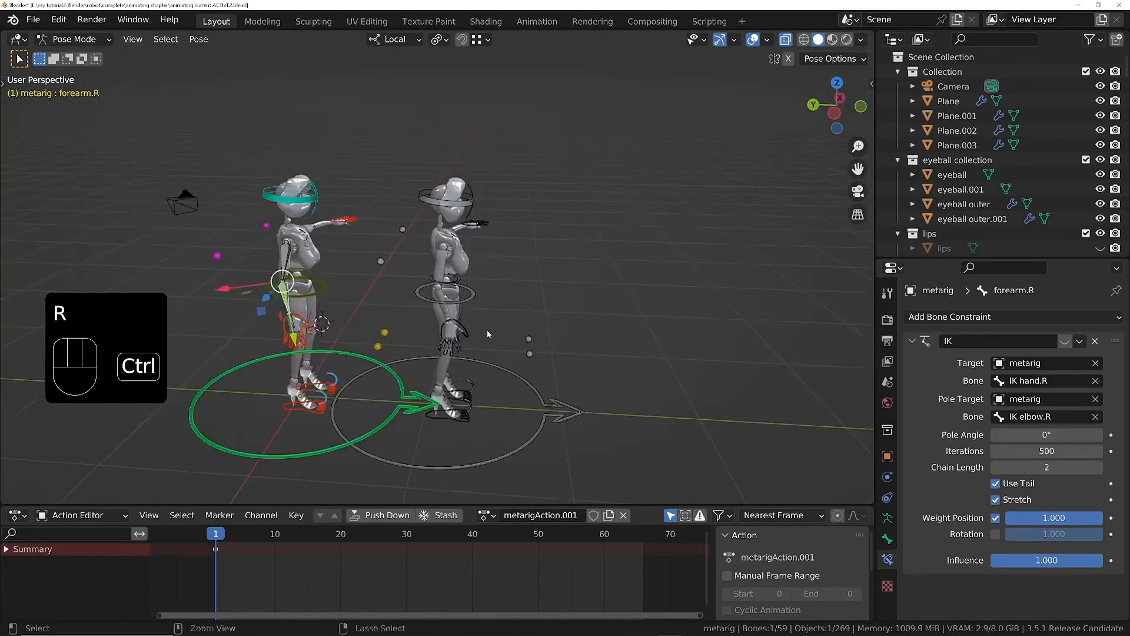
{"action": "key", "text": "ctrl+KP_3"}
{"action": "middle_click_drag", "start_coordinate": [409, 323], "coordinate": [471, 310], "text": "ctrl"}
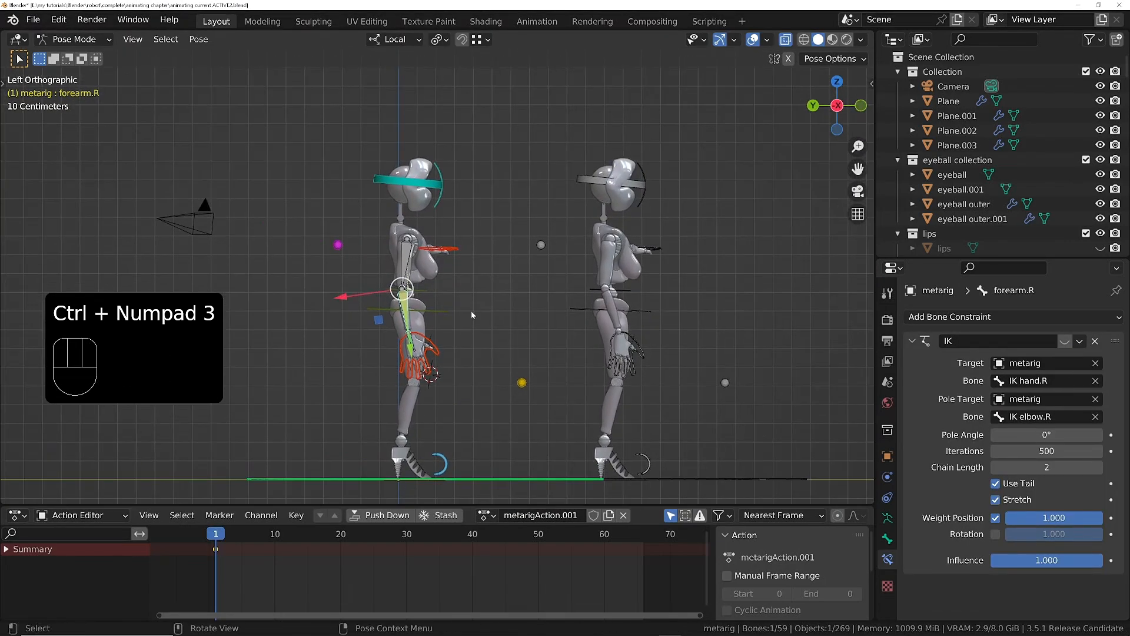
{"action": "left_click_drag", "start_coordinate": [220, 536], "coordinate": [339, 551]}
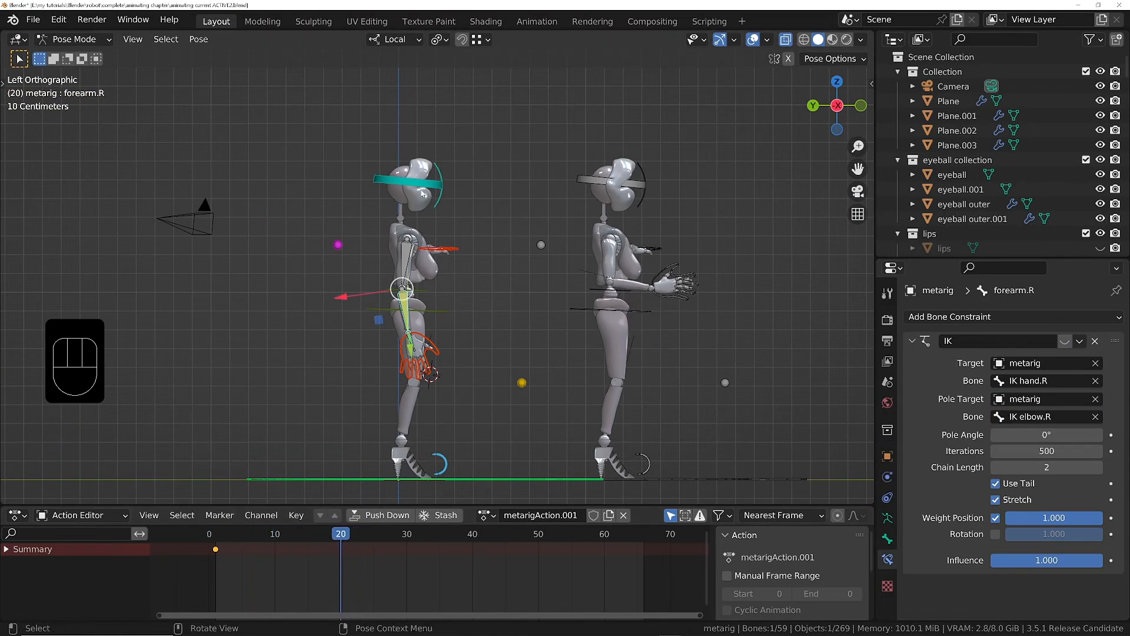
{"action": "left_click", "coordinate": [406, 314]}
{"action": "left_click", "coordinate": [407, 320]}
{"action": "key", "text": "r"}
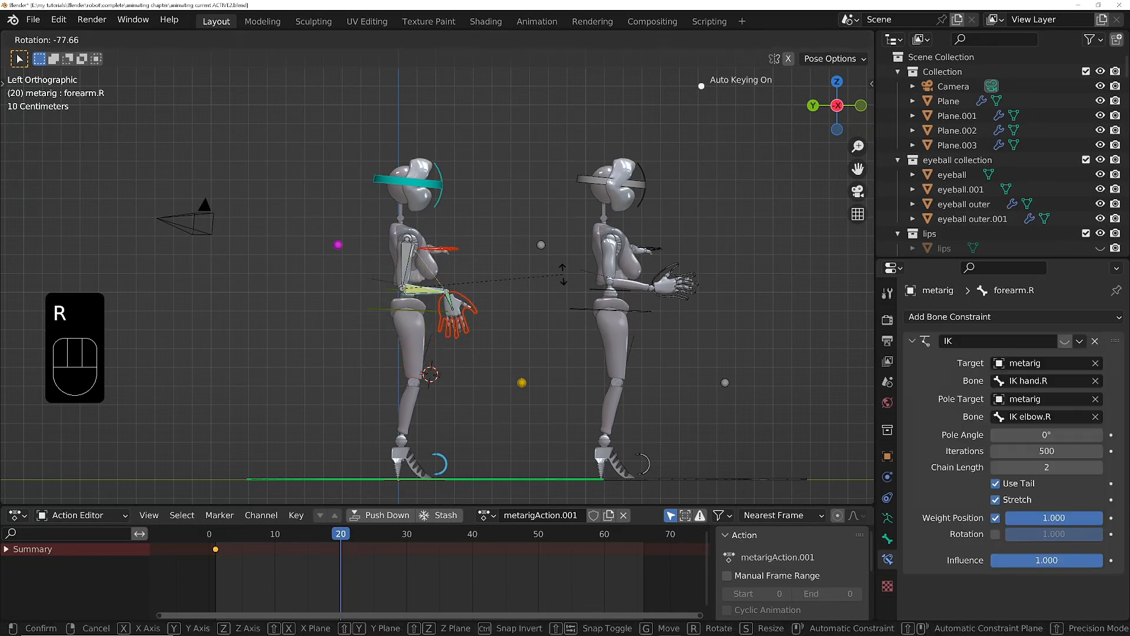
{"action": "left_click", "coordinate": [560, 269]}
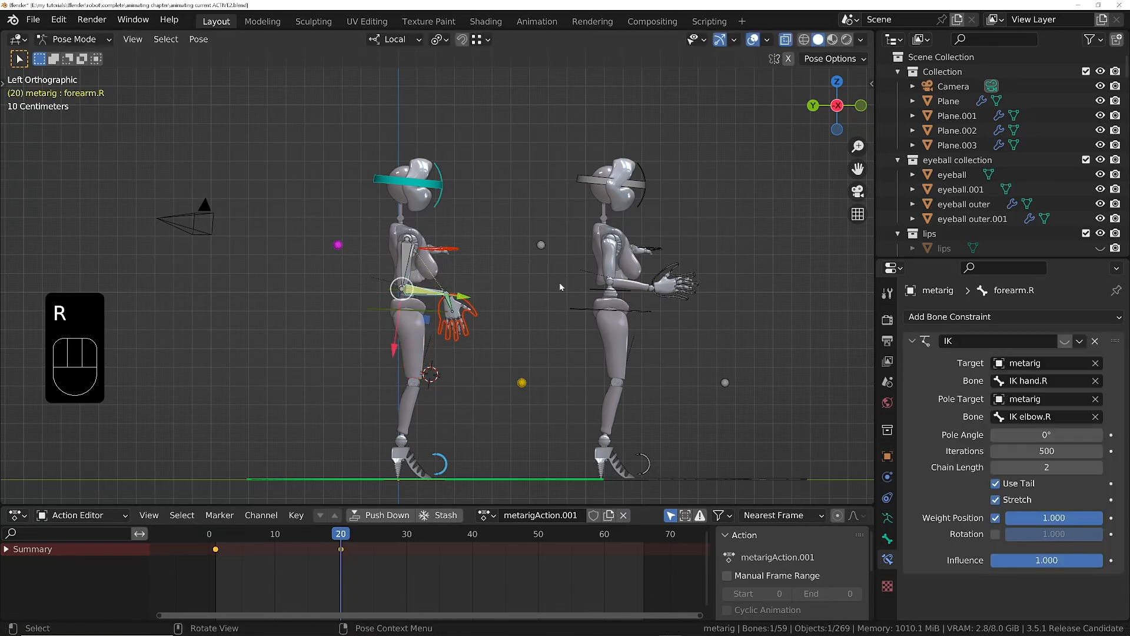
Step: Rotate the original rig's IK hand.R about -77° at frame 20 so the hand points forward along the forearm
{"action": "left_click", "coordinate": [454, 343]}
{"action": "key", "text": "r"}
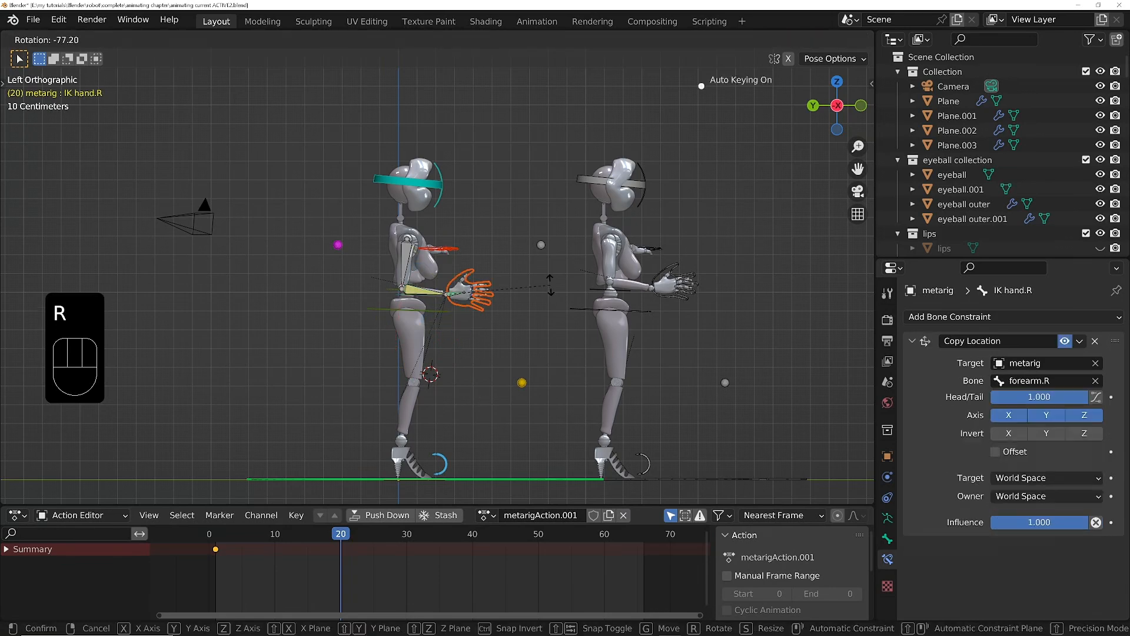
{"action": "left_click", "coordinate": [551, 285]}
{"action": "middle_click_drag", "start_coordinate": [401, 331], "coordinate": [405, 304], "text": "ctrl"}
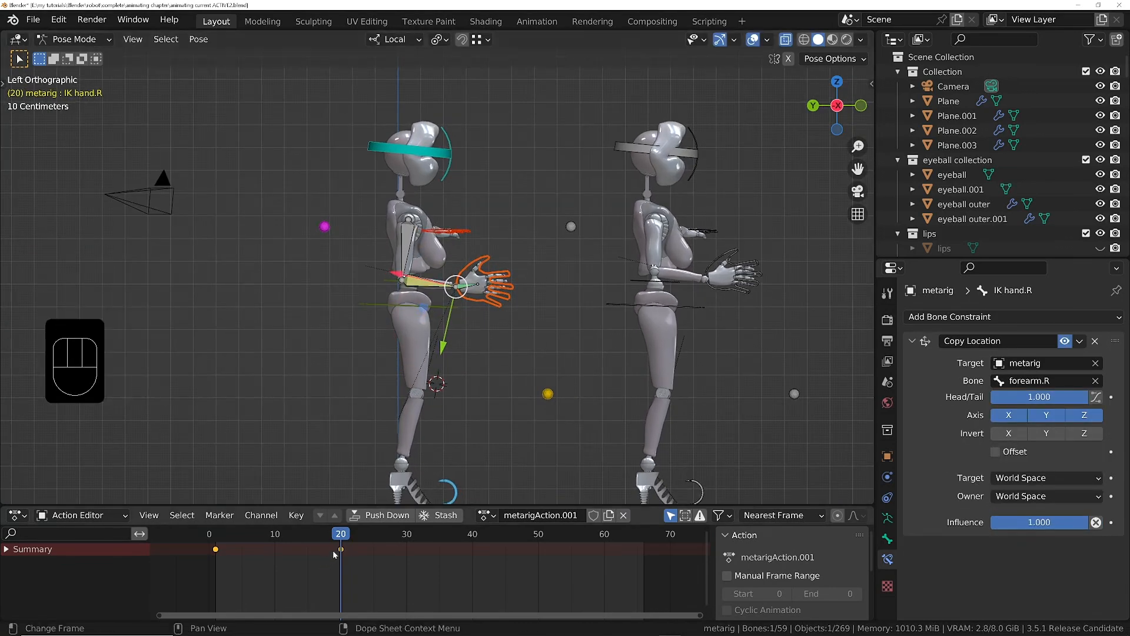
Step: Scrub the timeline between frames 20 and 6 to compare the FK and IK arm motion of the two characters
{"action": "left_click_drag", "start_coordinate": [338, 537], "coordinate": [248, 557]}
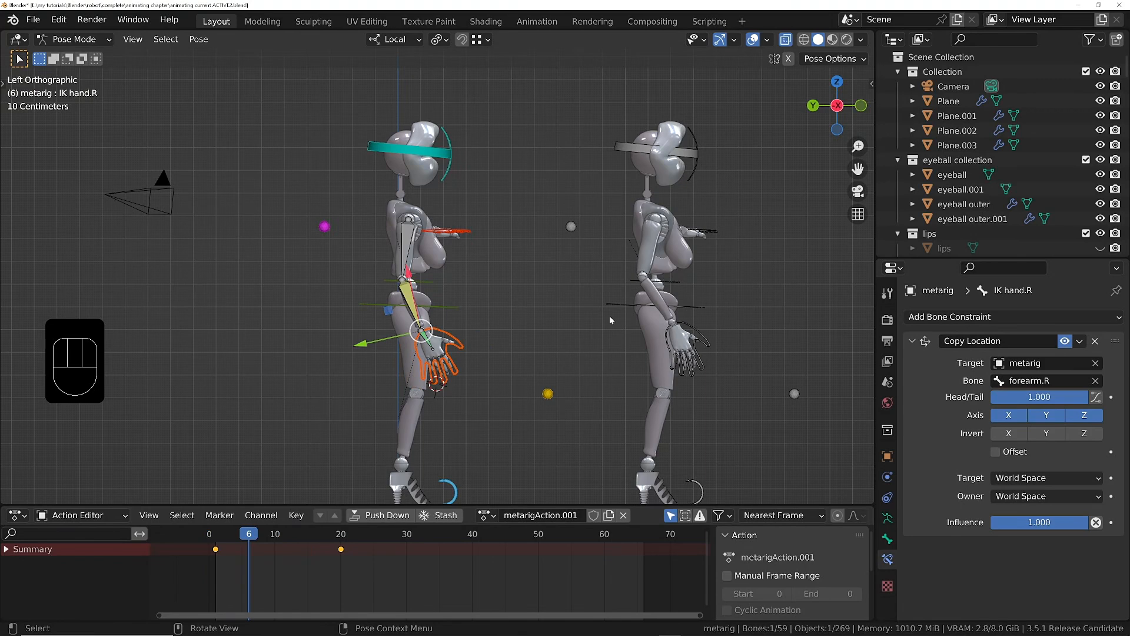
{"action": "mouse_move", "coordinate": [249, 548]}
{"action": "left_mouse_down"}
{"action": "mouse_move", "coordinate": [219, 550]}
{"action": "mouse_move", "coordinate": [327, 547]}
{"action": "mouse_move", "coordinate": [252, 542]}
{"action": "mouse_move", "coordinate": [314, 548]}
{"action": "mouse_move", "coordinate": [288, 540]}
{"action": "mouse_move", "coordinate": [306, 543]}
{"action": "mouse_move", "coordinate": [270, 551]}
{"action": "left_mouse_up"}
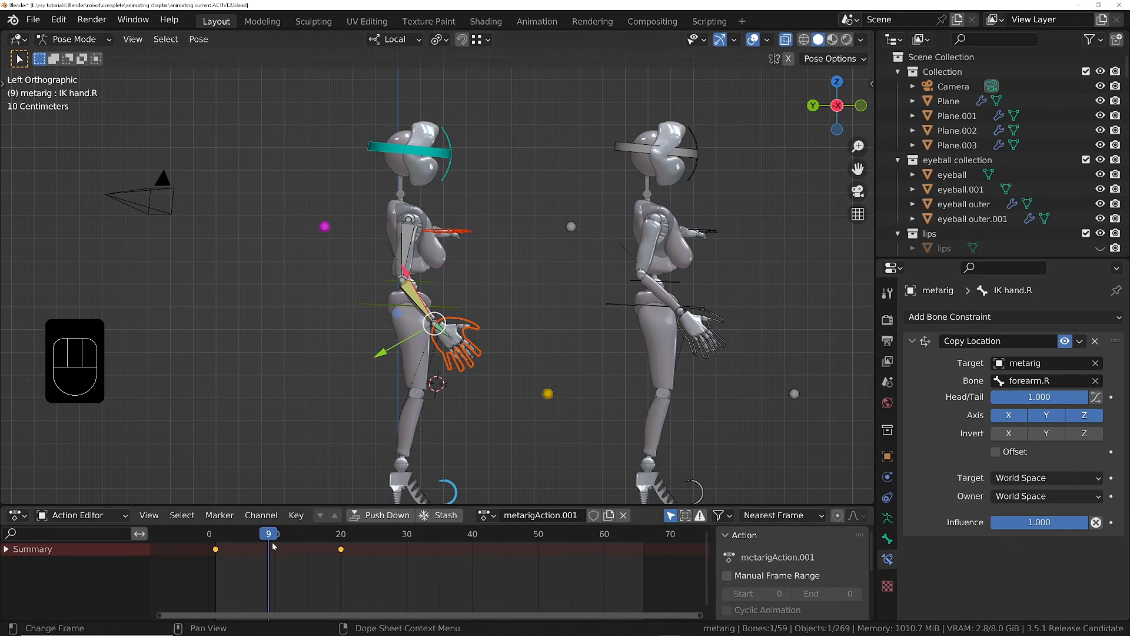
{"action": "mouse_move", "coordinate": [269, 538]}
{"action": "left_mouse_down"}
{"action": "mouse_move", "coordinate": [227, 538]}
{"action": "mouse_move", "coordinate": [321, 542]}
{"action": "mouse_move", "coordinate": [220, 540]}
{"action": "mouse_move", "coordinate": [303, 540]}
{"action": "mouse_move", "coordinate": [257, 541]}
{"action": "left_mouse_up"}
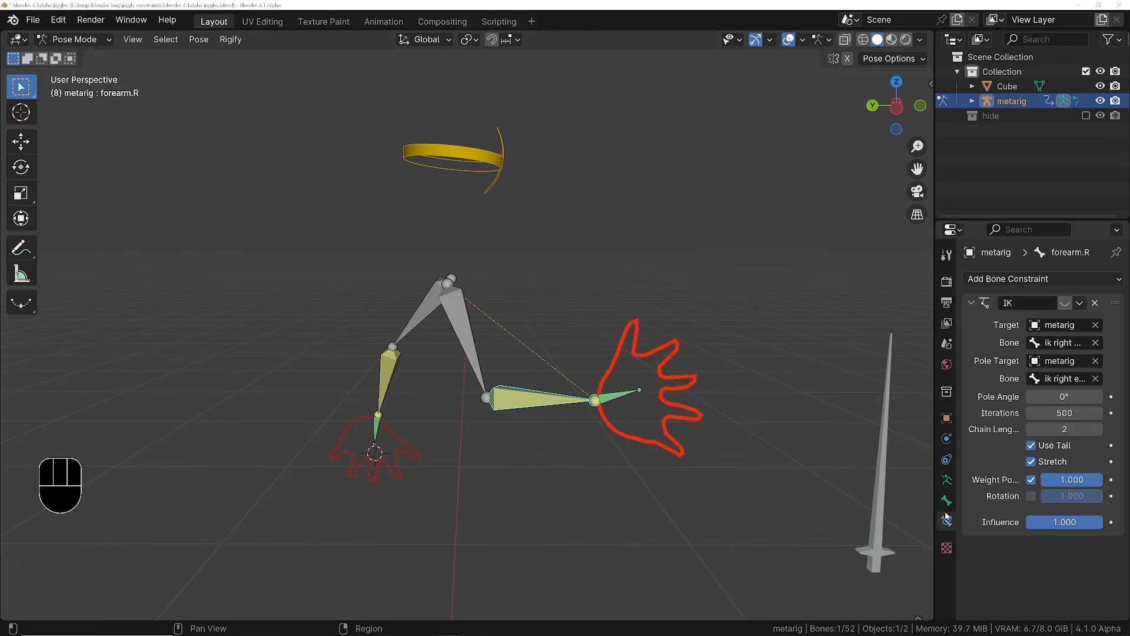
Step: Select the ik right hand.R control and play the animation to watch how it follows the forearm
{"action": "left_click", "coordinate": [694, 419]}
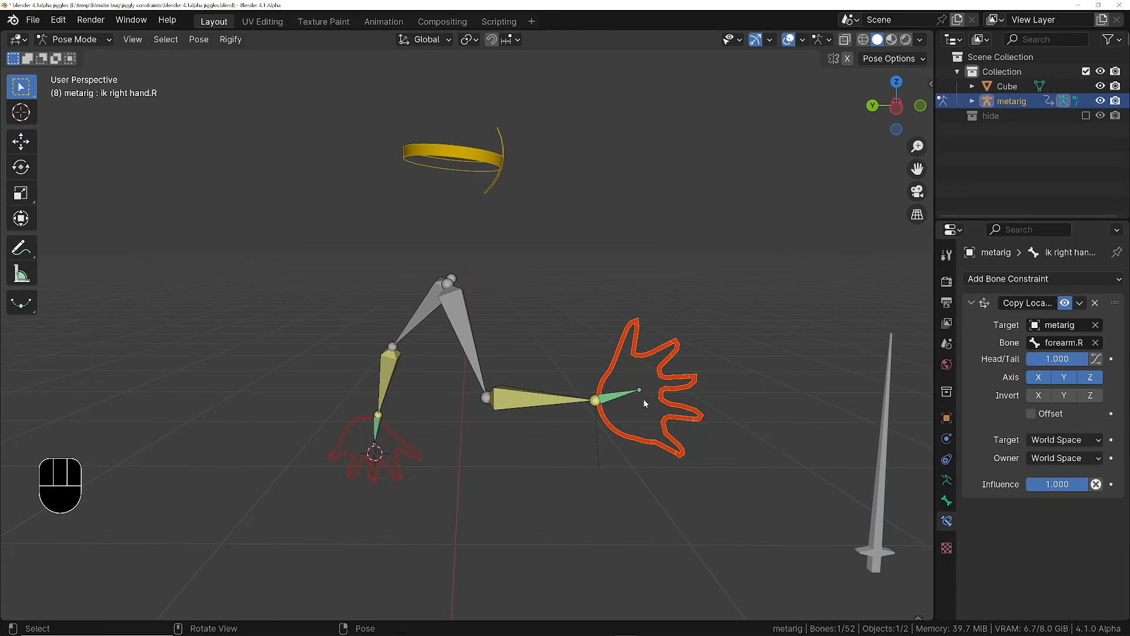
{"action": "middle_click_drag", "start_coordinate": [617, 396], "coordinate": [617, 396]}
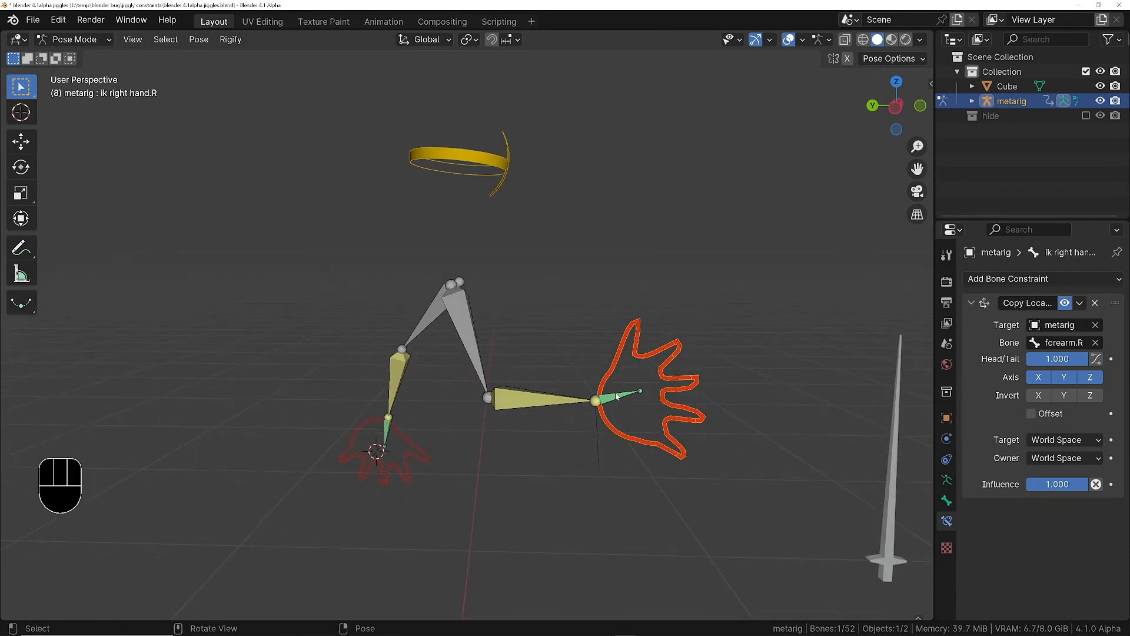
{"action": "key", "text": "space"}
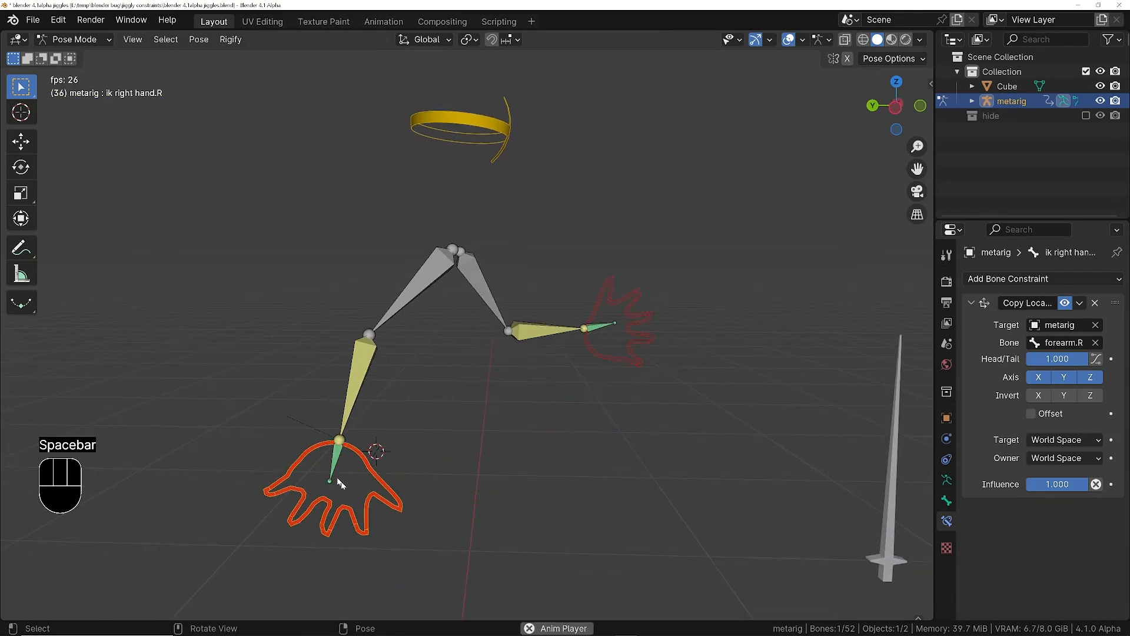
{"action": "key", "text": "space"}
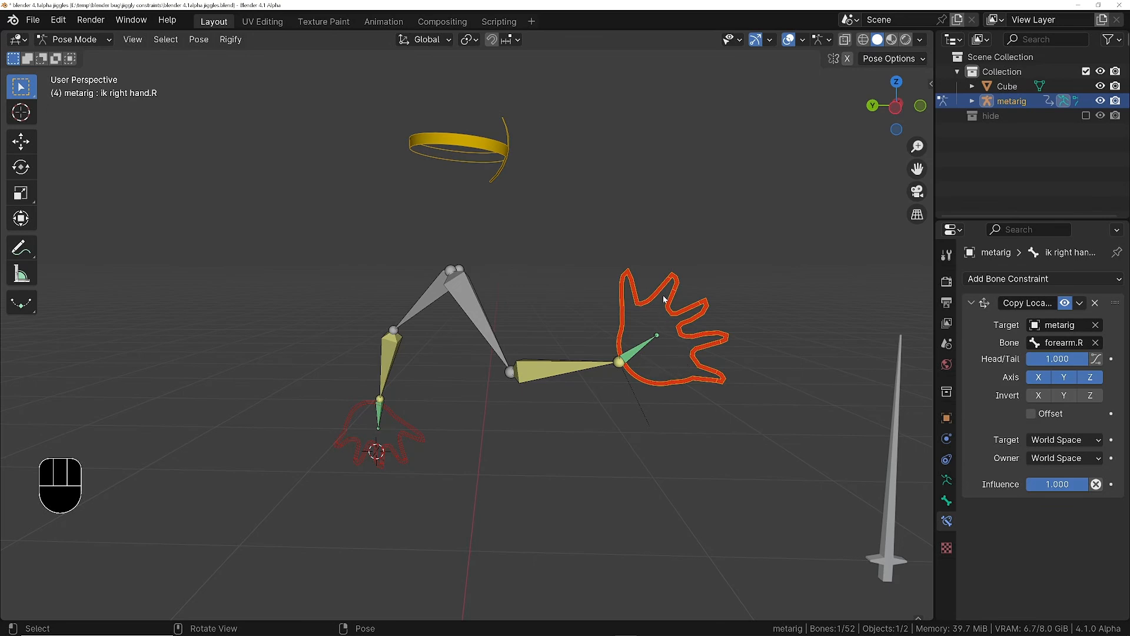
Step: In Object Mode, parent the sword to the metarig's hand.R bone using the Bone parenting option
{"action": "left_click", "coordinate": [642, 351]}
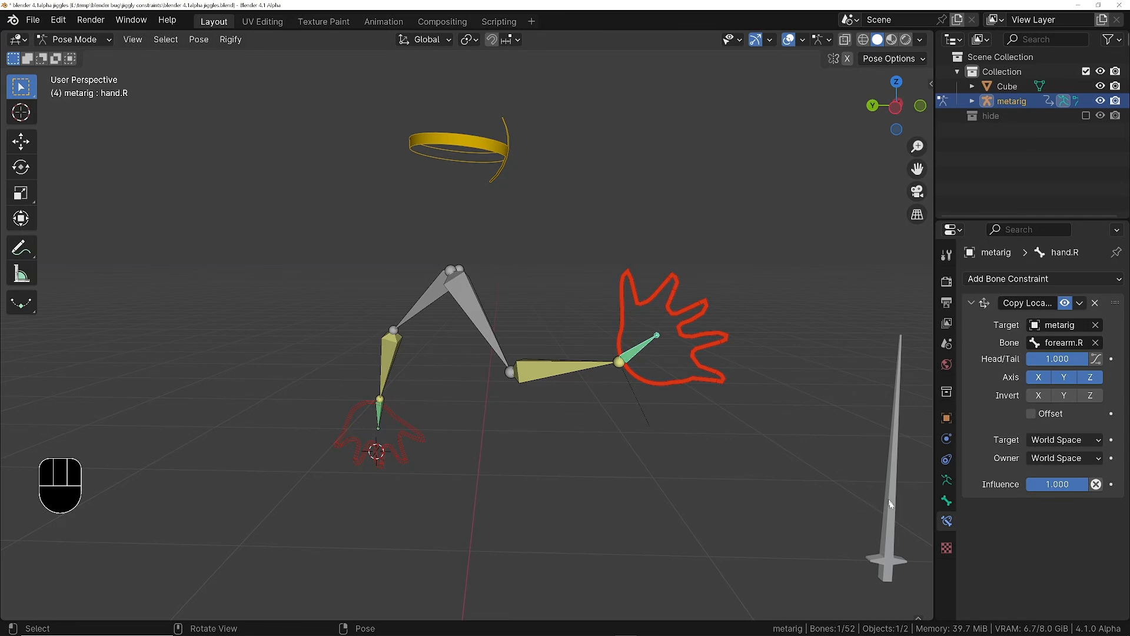
{"action": "key", "text": "Tab"}
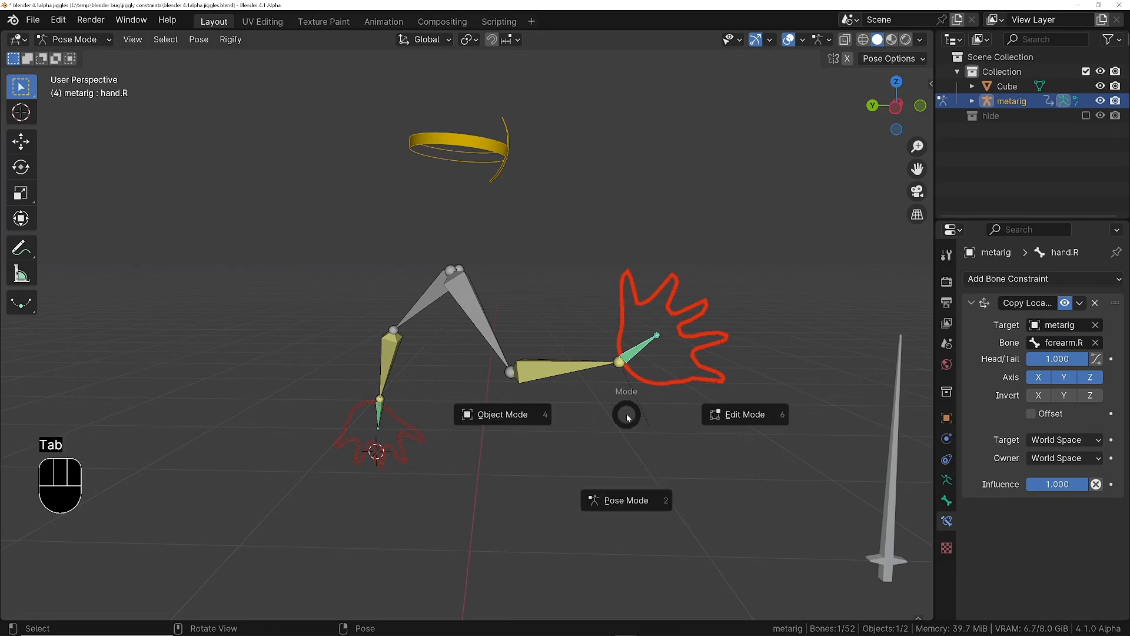
{"action": "left_click", "coordinate": [521, 415]}
{"action": "left_click", "coordinate": [894, 559]}
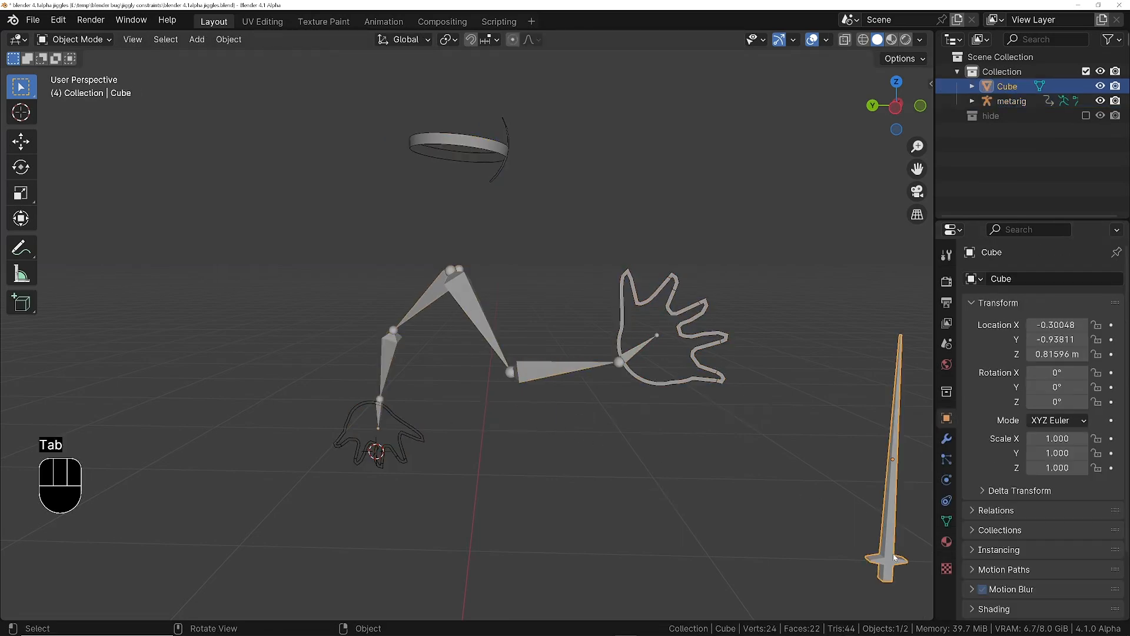
{"action": "left_click", "coordinate": [630, 358], "text": "shift"}
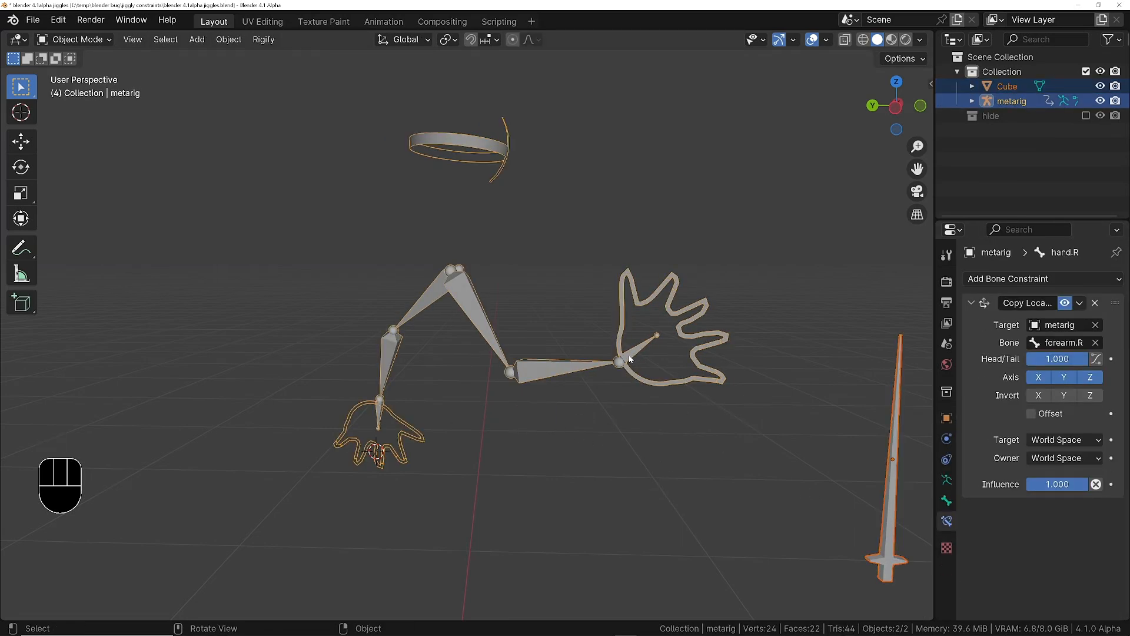
{"action": "key", "text": "ctrl+p"}
{"action": "left_click", "coordinate": [512, 472]}
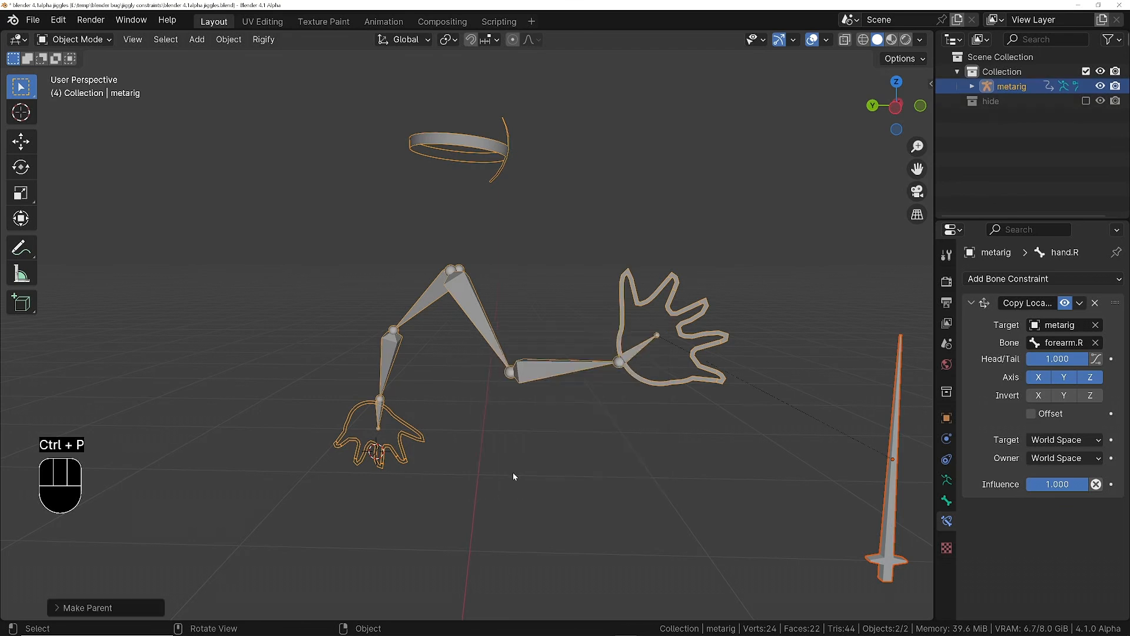
Step: Move the sword onto the right hand and rotate it about 37° on X so its blade points diagonally forward
{"action": "left_click", "coordinate": [884, 547]}
{"action": "key", "text": "g"}
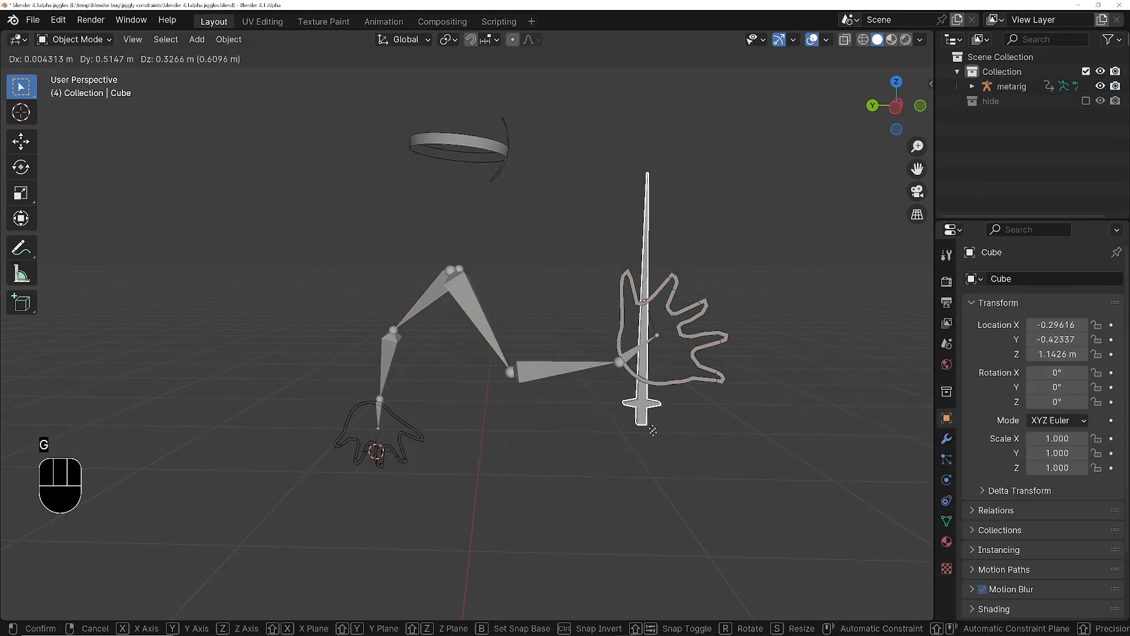
{"action": "left_click", "coordinate": [807, 304]}
{"action": "key", "text": "r"}
{"action": "left_click", "coordinate": [802, 424]}
{"action": "key", "text": "g"}
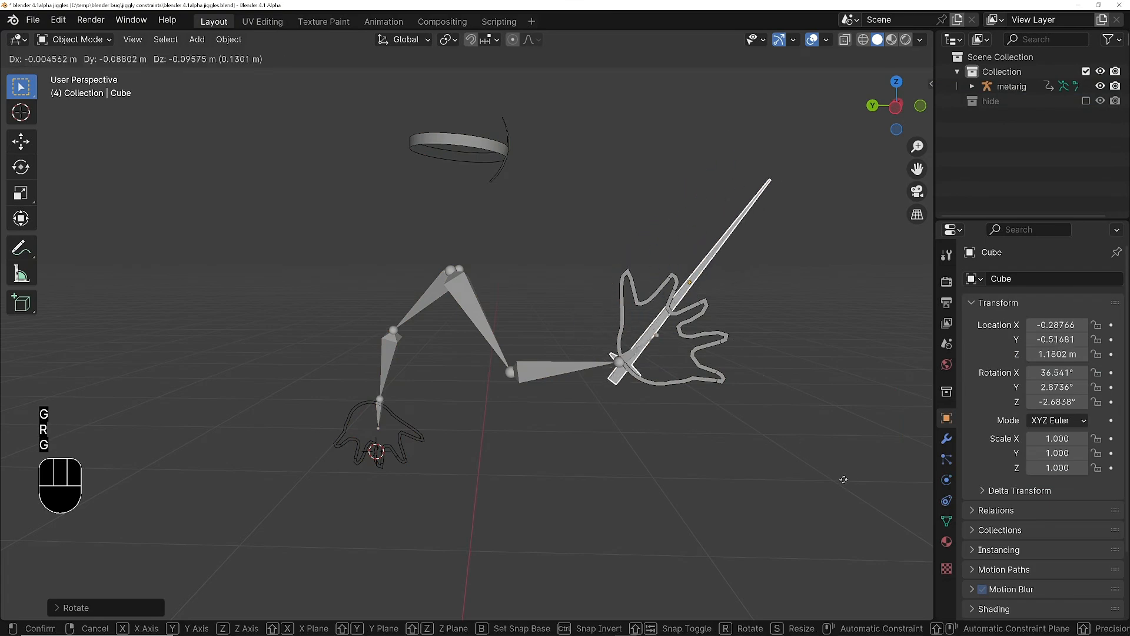
{"action": "left_click", "coordinate": [791, 416]}
Step: Play the animation to watch the parented sword follow the right hand
{"action": "middle_click_drag", "start_coordinate": [654, 338], "coordinate": [556, 394]}
{"action": "scroll", "coordinate": [657, 333], "scroll_direction": "down", "scroll_amount": 1}
{"action": "middle_click_drag", "start_coordinate": [555, 395], "coordinate": [451, 395]}
{"action": "key", "text": "space"}
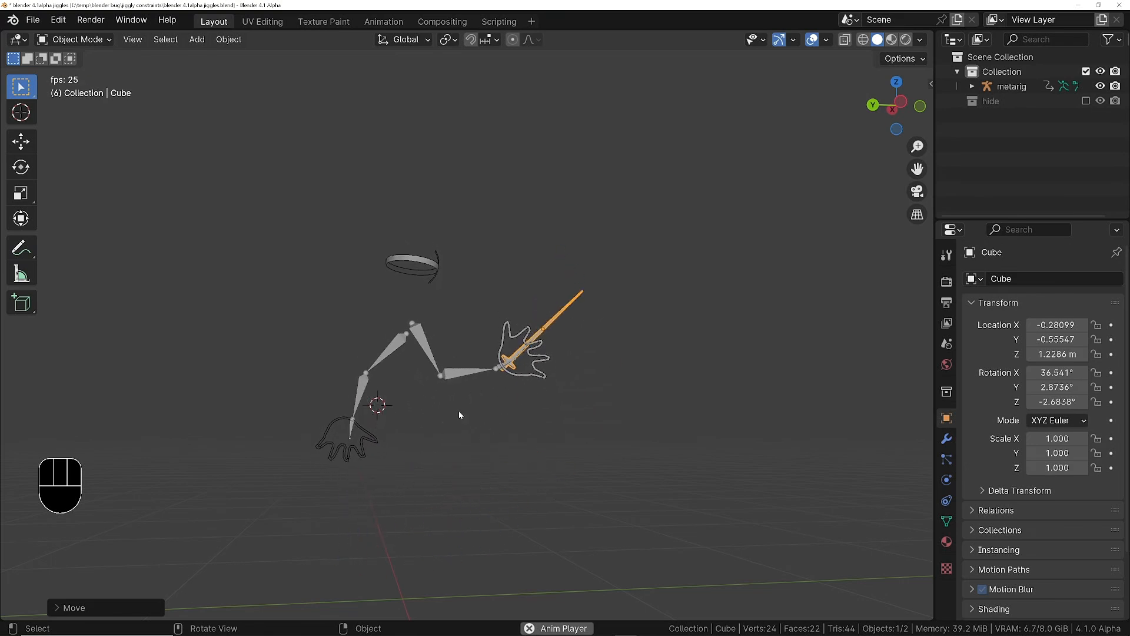
{"action": "middle_click_drag", "start_coordinate": [458, 411], "coordinate": [459, 315], "text": "ctrl"}
{"action": "middle_click_drag", "start_coordinate": [410, 513], "coordinate": [486, 379], "text": "shift"}
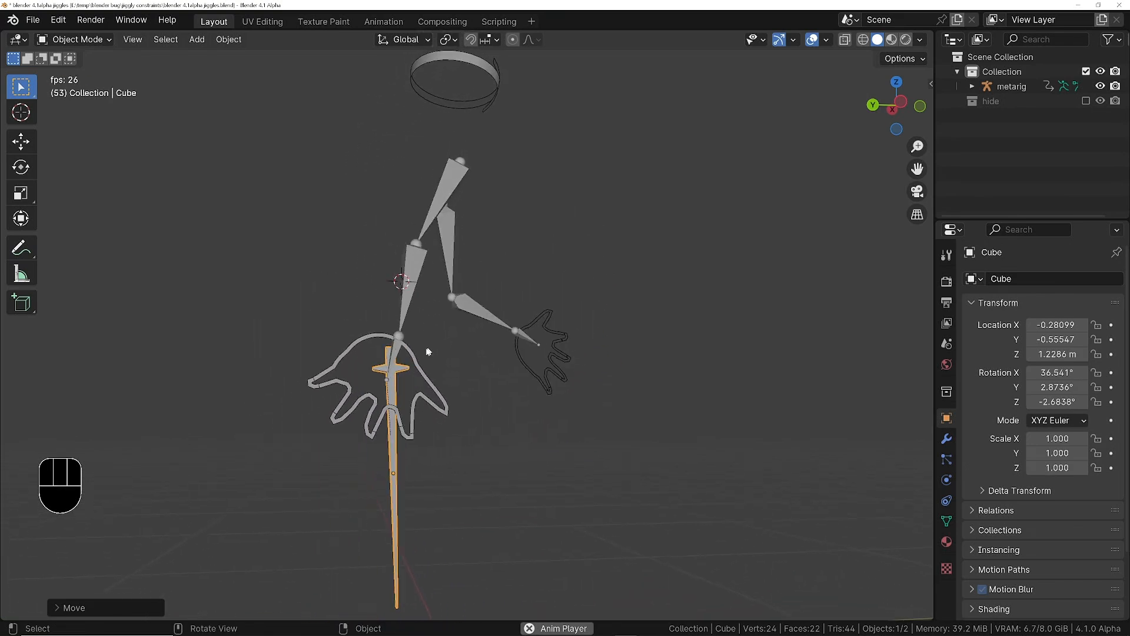
{"action": "key", "text": "space"}
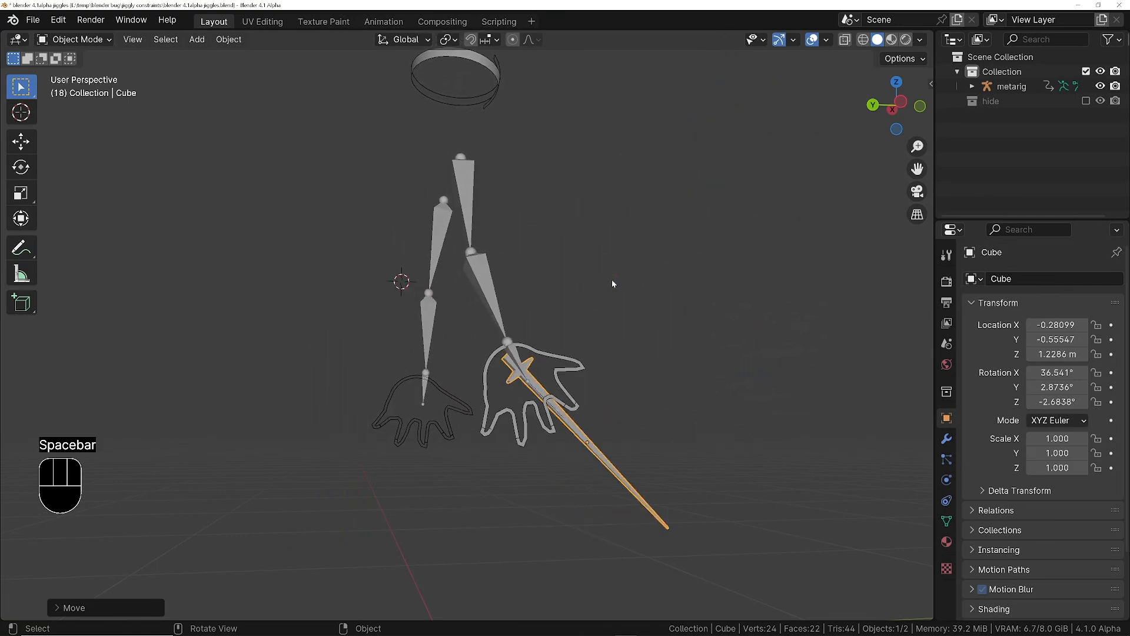
Step: Jump to the animation's last frame, 79, and step between neighbouring frames to examine the sword and hand control
{"action": "key", "text": "Left"}
{"action": "key", "text": "shift+Right"}
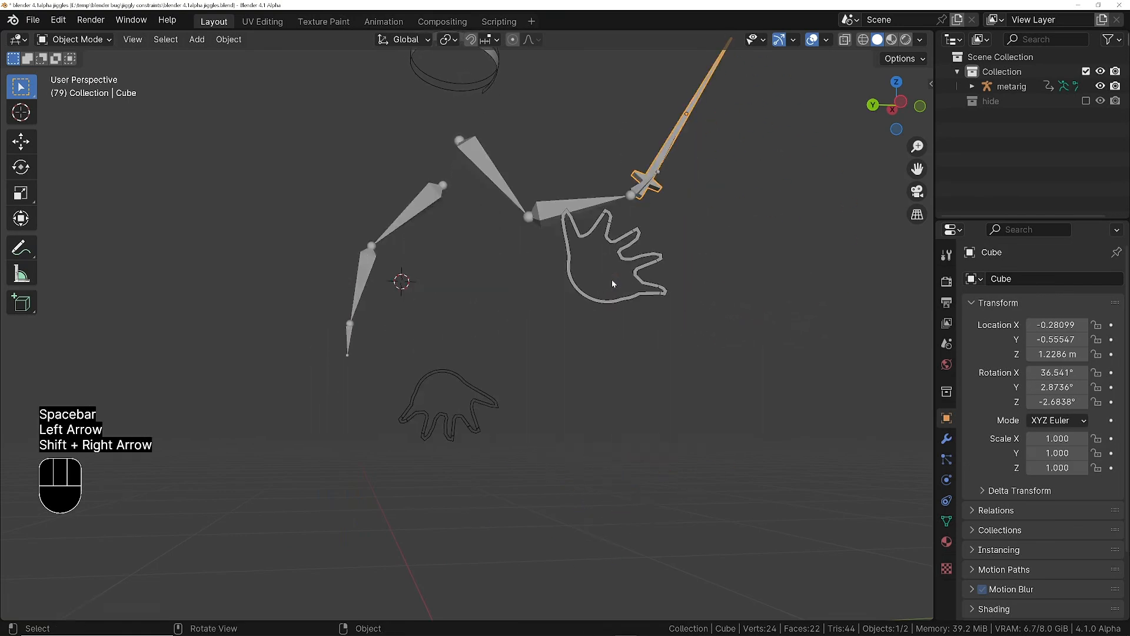
{"action": "middle_click_drag", "start_coordinate": [612, 283], "coordinate": [565, 361], "text": "shift"}
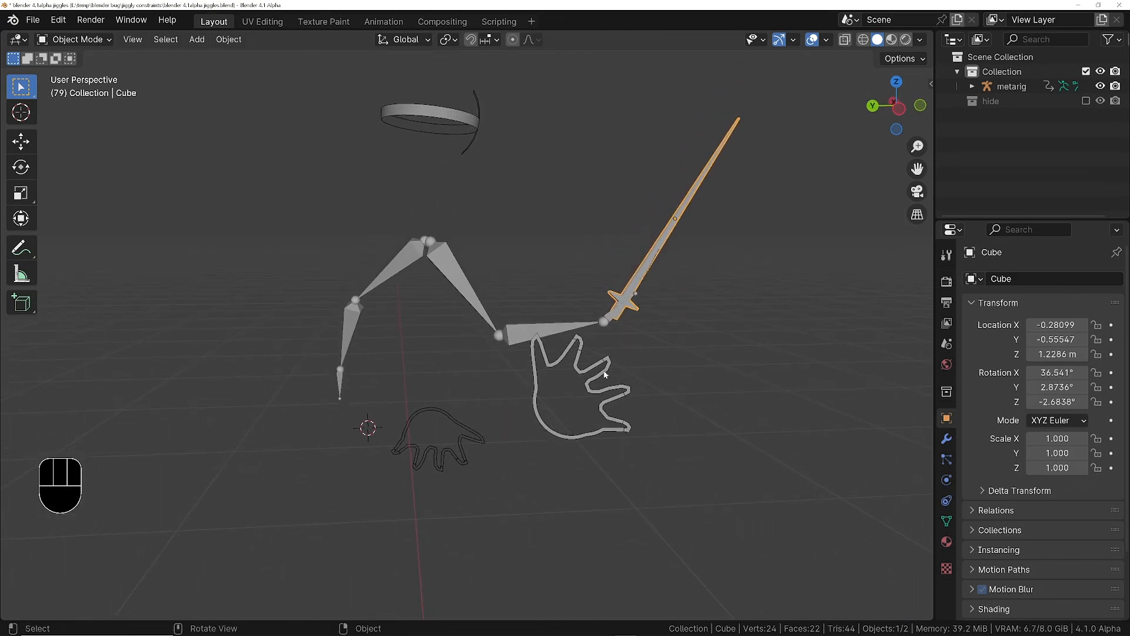
{"action": "key", "text": "Left"}
{"action": "key", "text": "Right"}
{"action": "key", "text": "Left"}
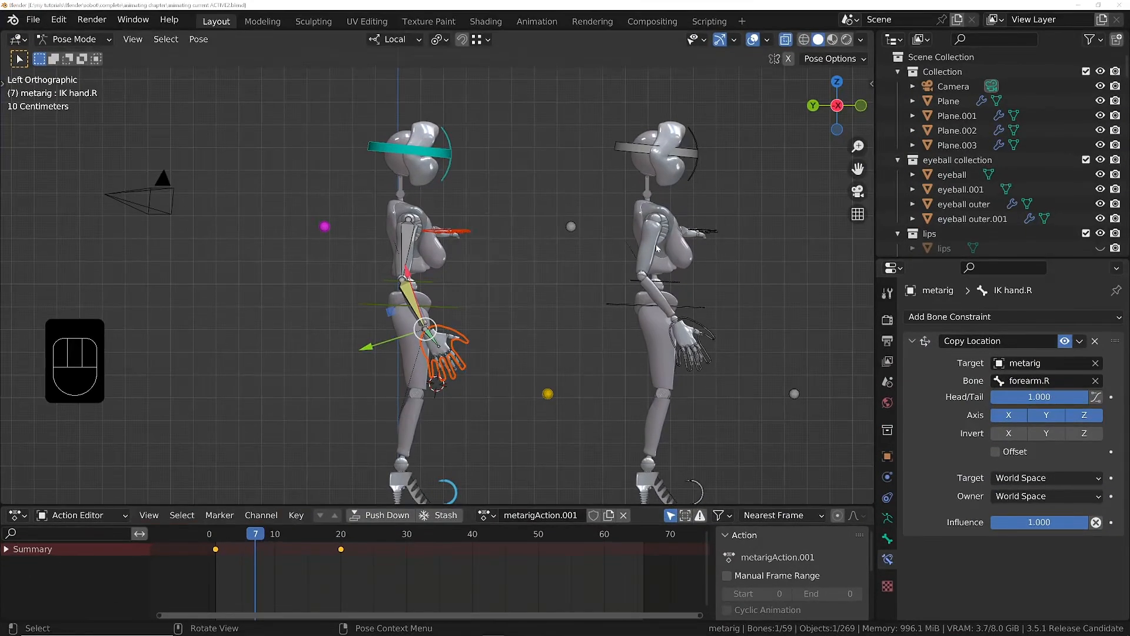
Step: In Object Mode, select the whole duplicated character with its rig and delete it
{"action": "middle_click_drag", "start_coordinate": [657, 248], "coordinate": [678, 288]}
{"action": "key", "text": "ctrl+Tab"}
{"action": "left_click_drag", "start_coordinate": [568, 96], "coordinate": [780, 352]}
{"action": "middle_click_drag", "start_coordinate": [780, 352], "coordinate": [751, 323]}
{"action": "middle_click_drag", "start_coordinate": [751, 323], "coordinate": [739, 387], "text": "shift"}
{"action": "middle_click_drag", "start_coordinate": [629, 428], "coordinate": [646, 422]}
{"action": "key", "text": "g"}
{"action": "right_click", "coordinate": [730, 335]}
{"action": "key", "text": "x"}
{"action": "left_click", "coordinate": [637, 302]}
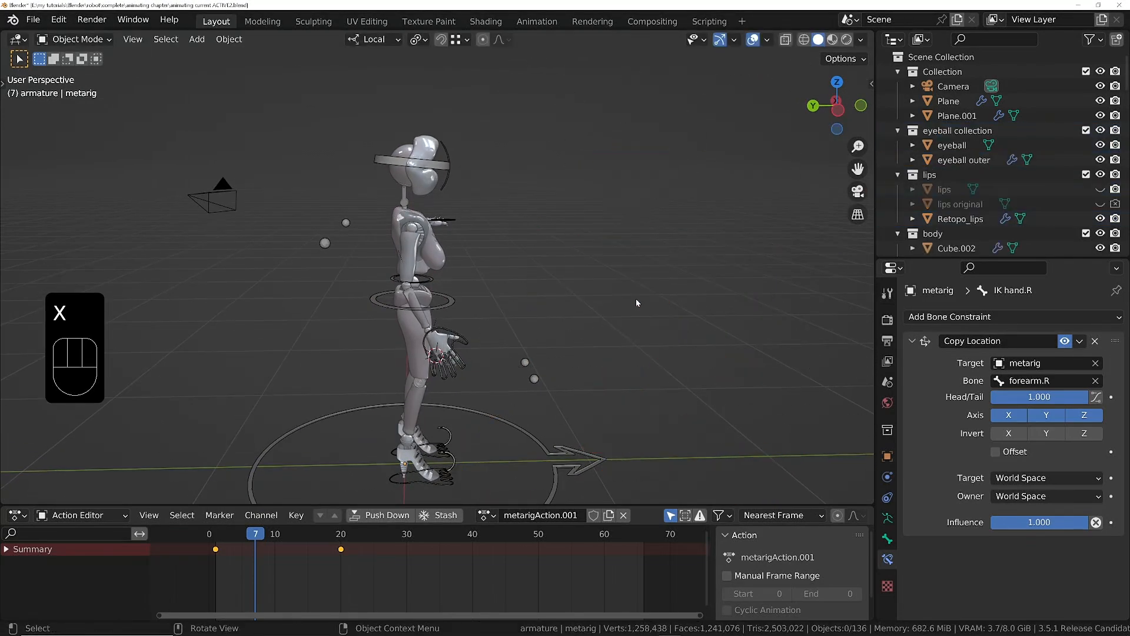
{"action": "scroll", "coordinate": [589, 318], "scroll_direction": "down", "scroll_amount": 4}
{"action": "middle_click_drag", "start_coordinate": [498, 338], "coordinate": [475, 348]}
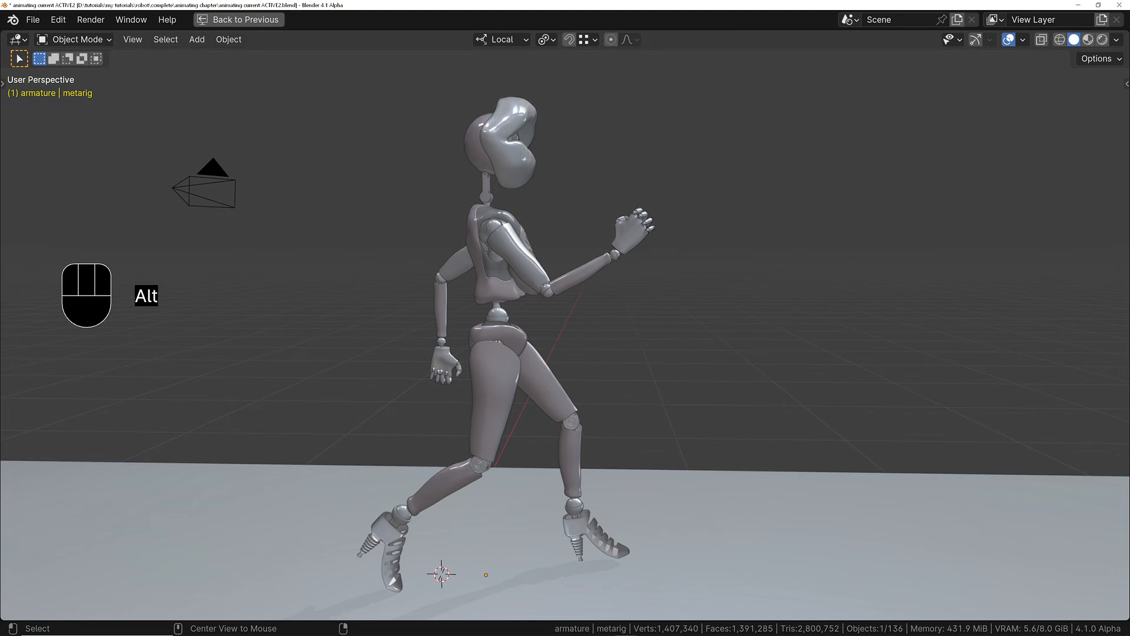
Step: Step through the finished walk animation's key poses in the maximized side view
{"action": "key", "text": "Up"}
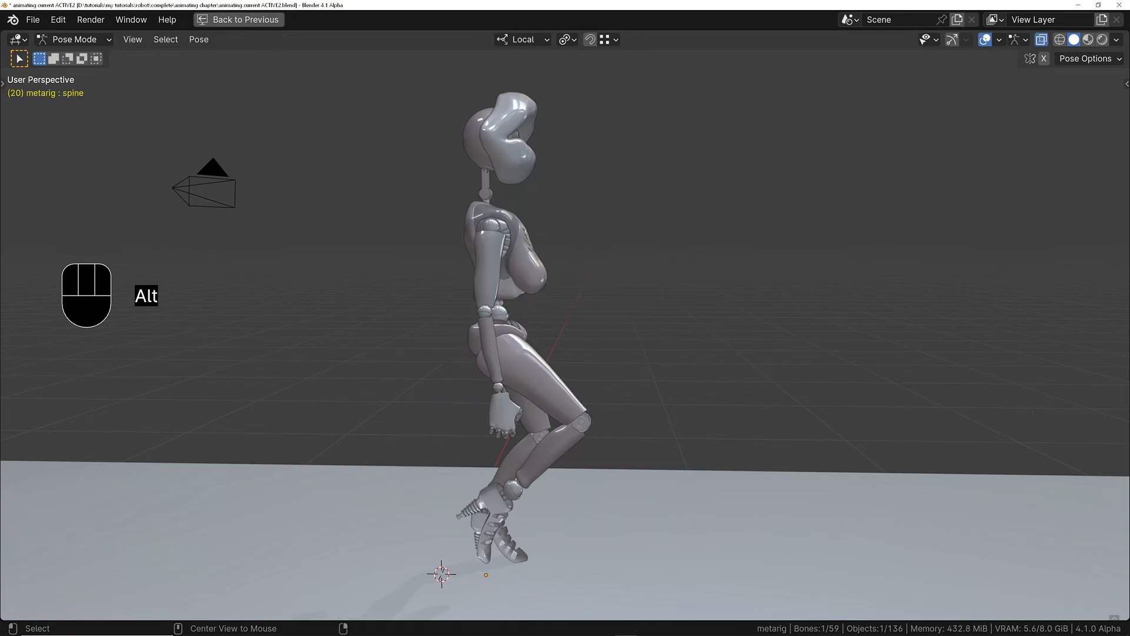
{"action": "key", "text": "Up"}
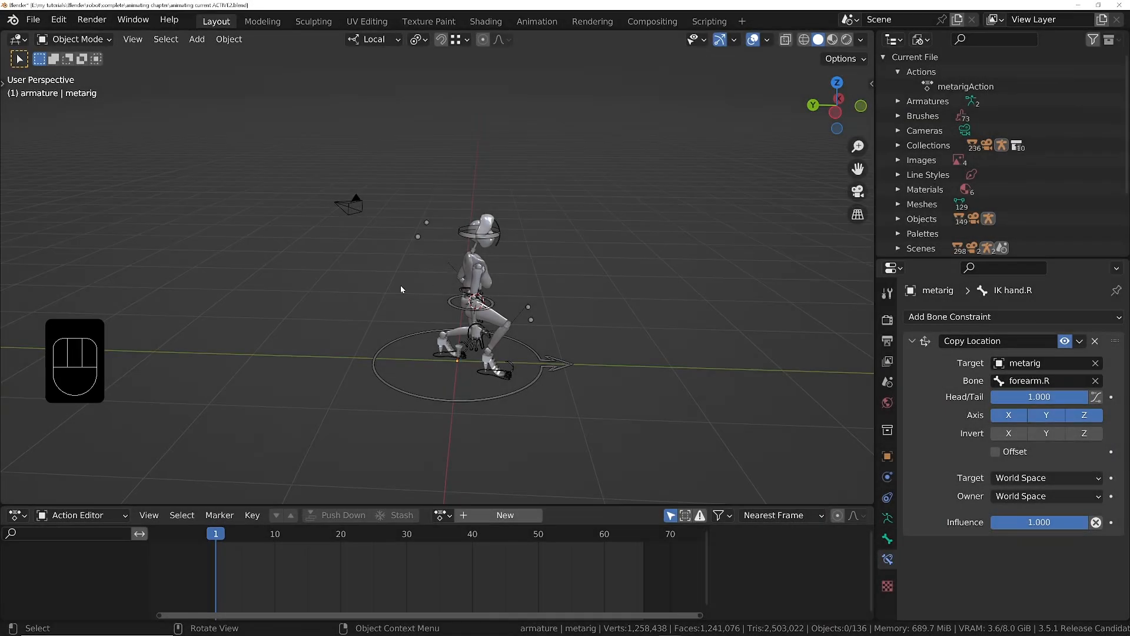
Step: In Pose Mode at frame 1, select all the rig's visible bones and clear their rotation and location
{"action": "key", "text": "Tab"}
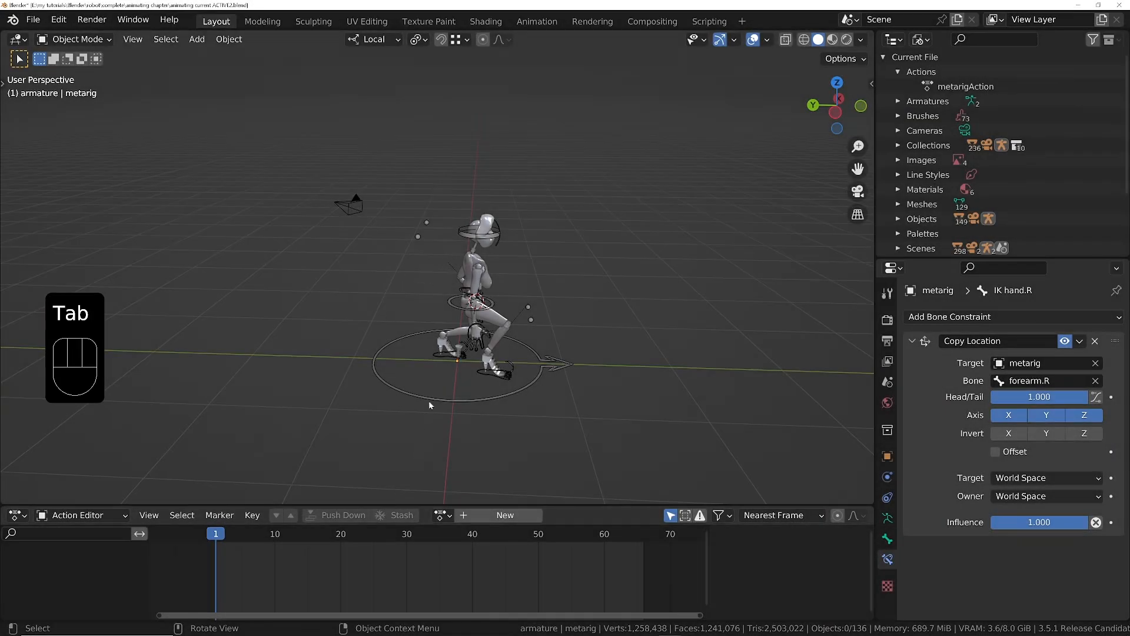
{"action": "key", "text": "a"}
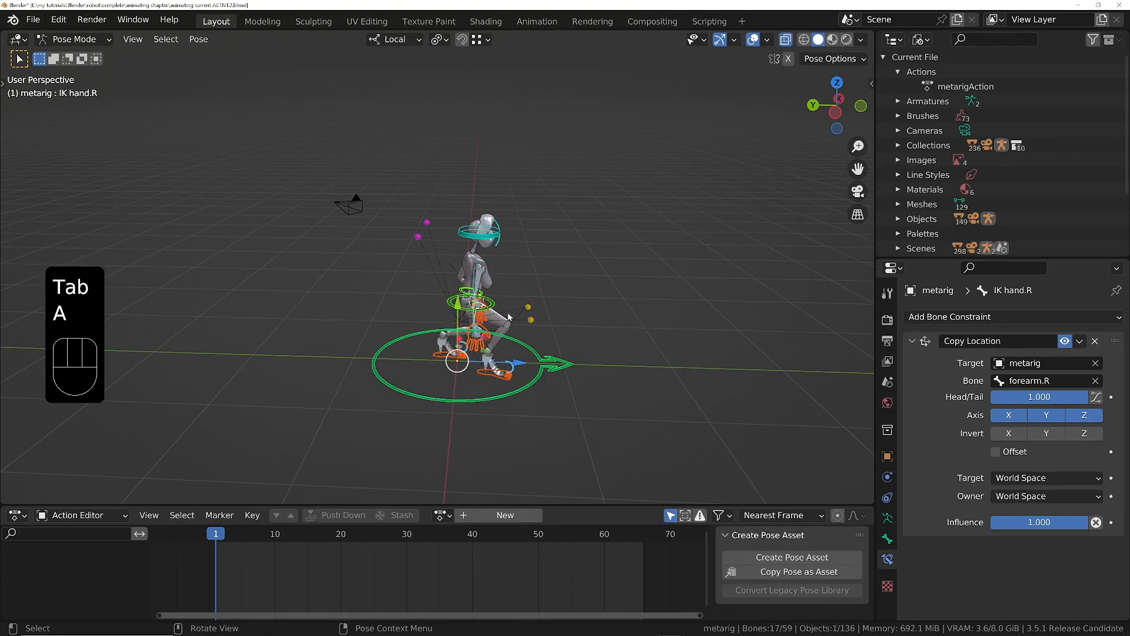
{"action": "key", "text": "alt+r"}
{"action": "key", "text": "alt+g"}
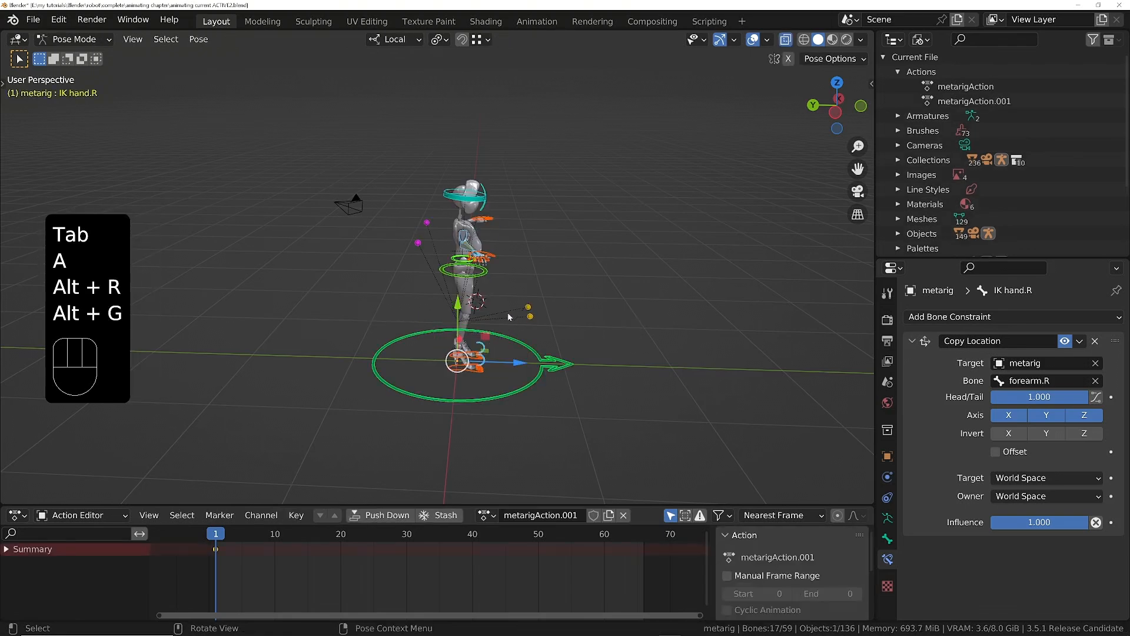
{"action": "middle_click_drag", "start_coordinate": [511, 318], "coordinate": [406, 241]}
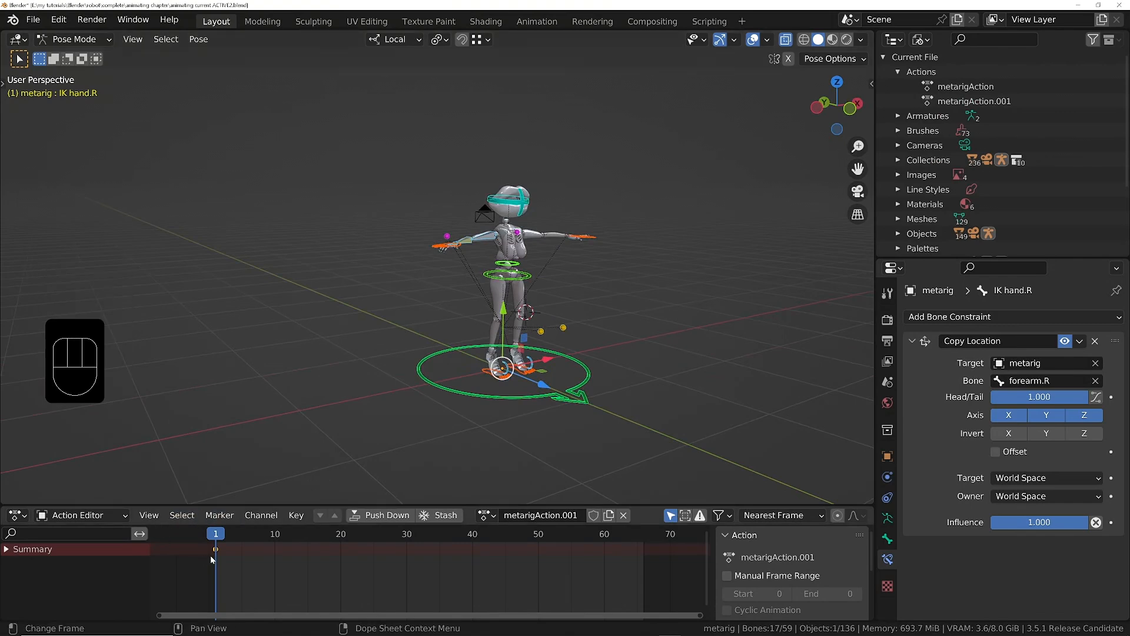
Step: Check the auto keying state and the Location & Rotation keying set in the Timeline, and return to the Action Editor
{"action": "left_click", "coordinate": [17, 515]}
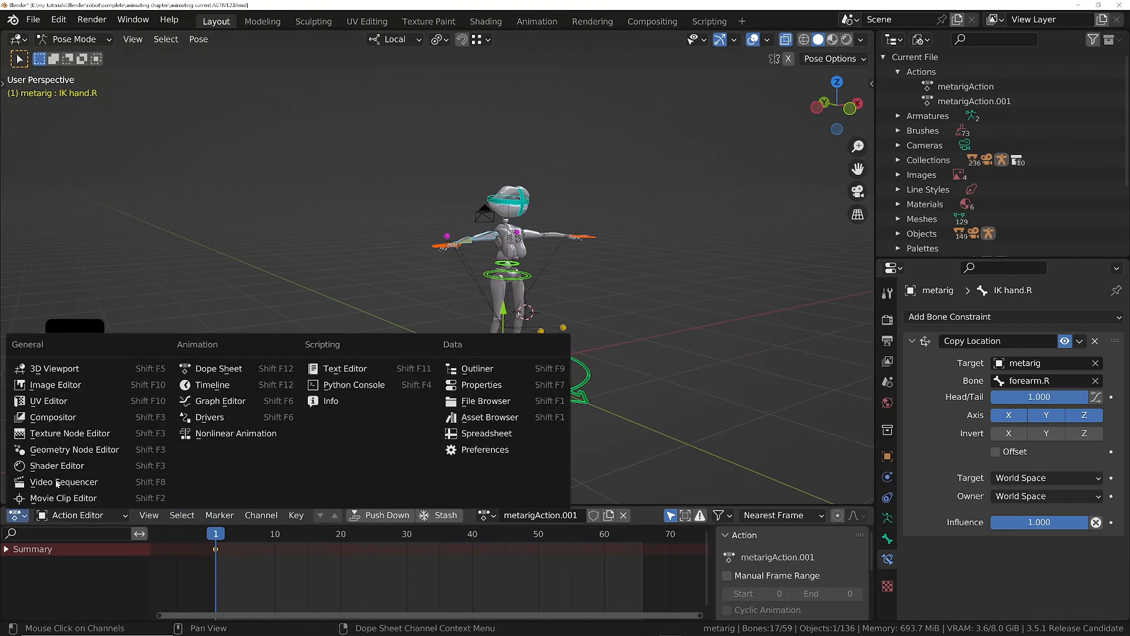
{"action": "left_click", "coordinate": [198, 386]}
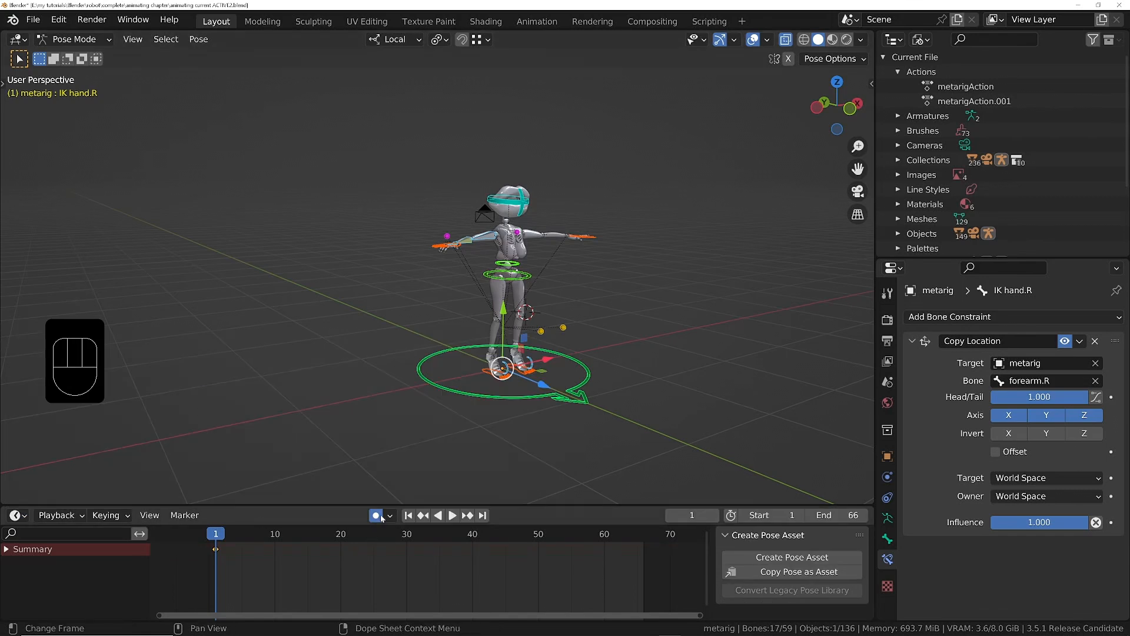
{"action": "left_click", "coordinate": [106, 515]}
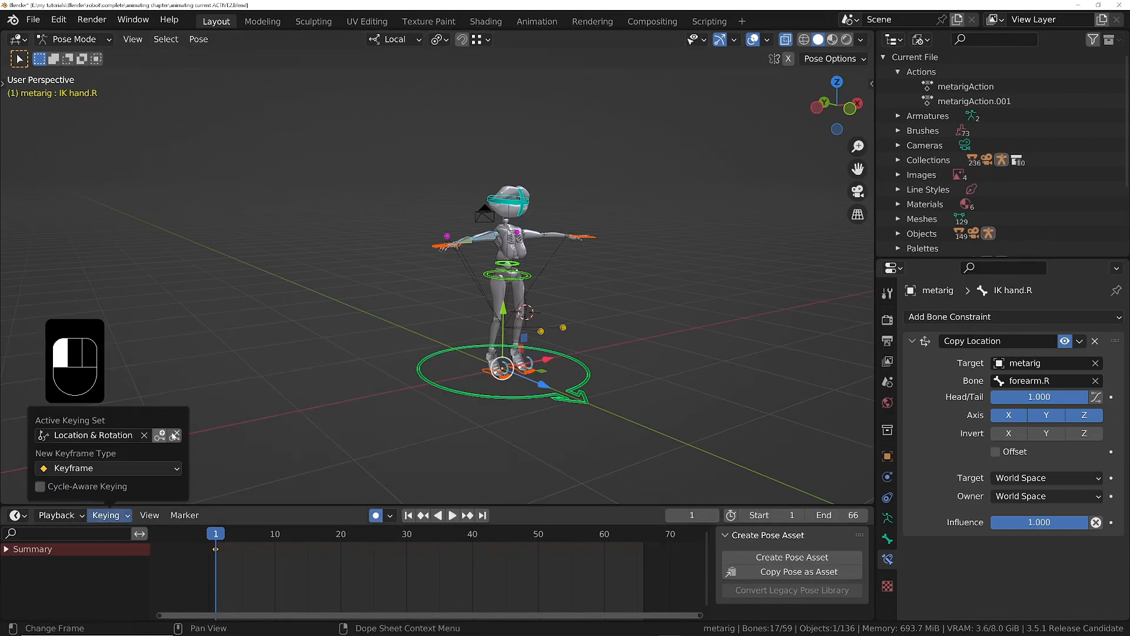
{"action": "left_click", "coordinate": [16, 516]}
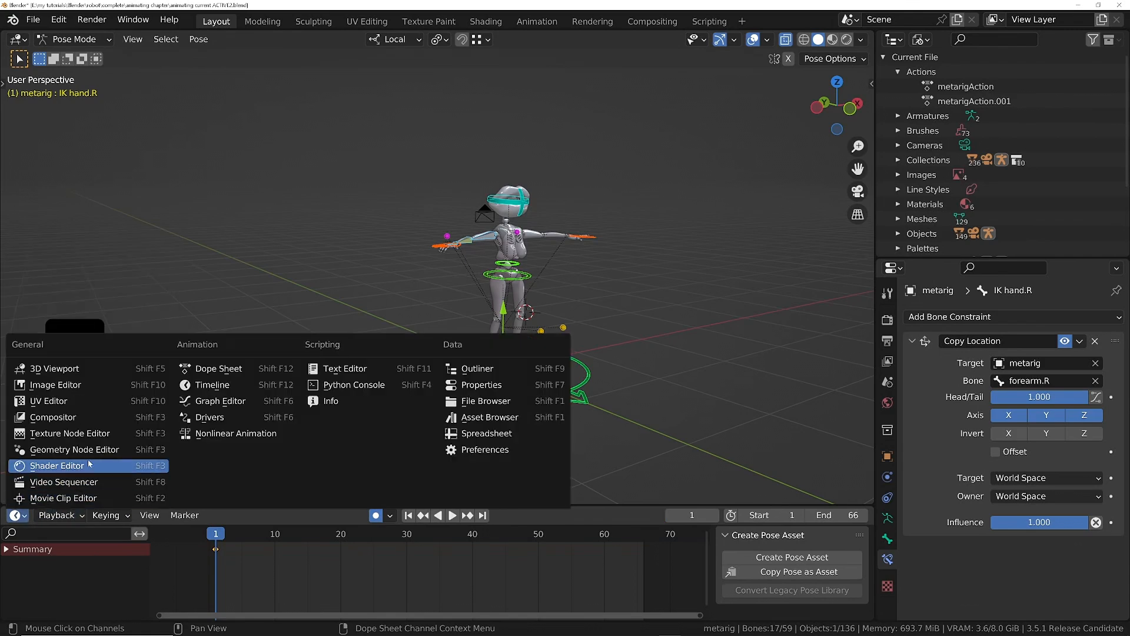
{"action": "left_click", "coordinate": [202, 368]}
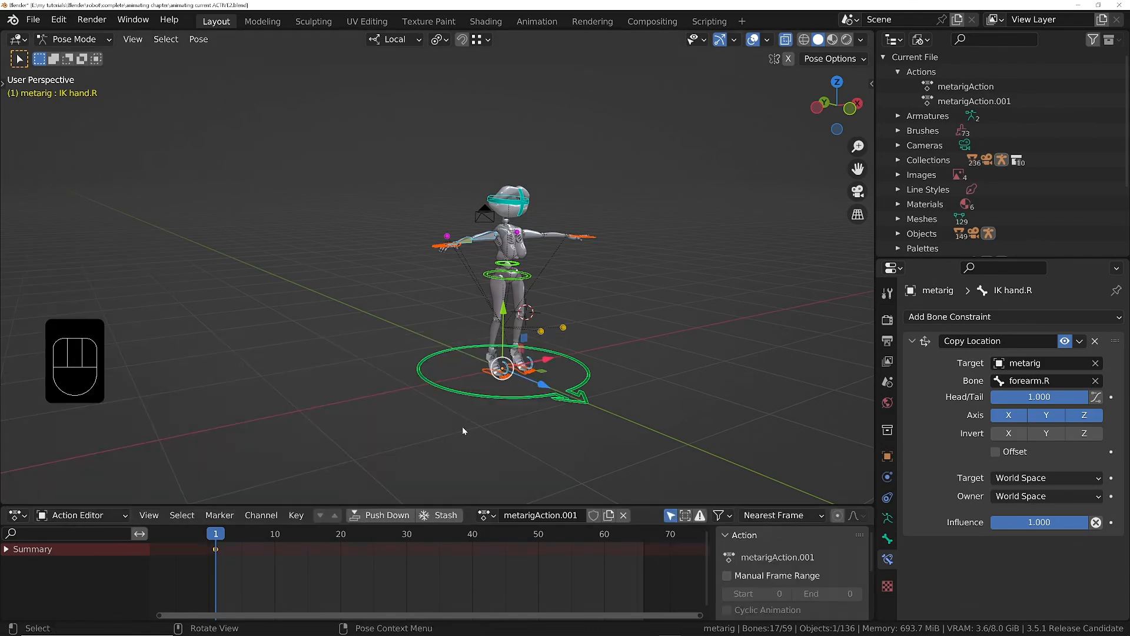
Step: Frame the full character in left orthographic view
{"action": "middle_click_drag", "start_coordinate": [468, 278], "coordinate": [556, 271]}
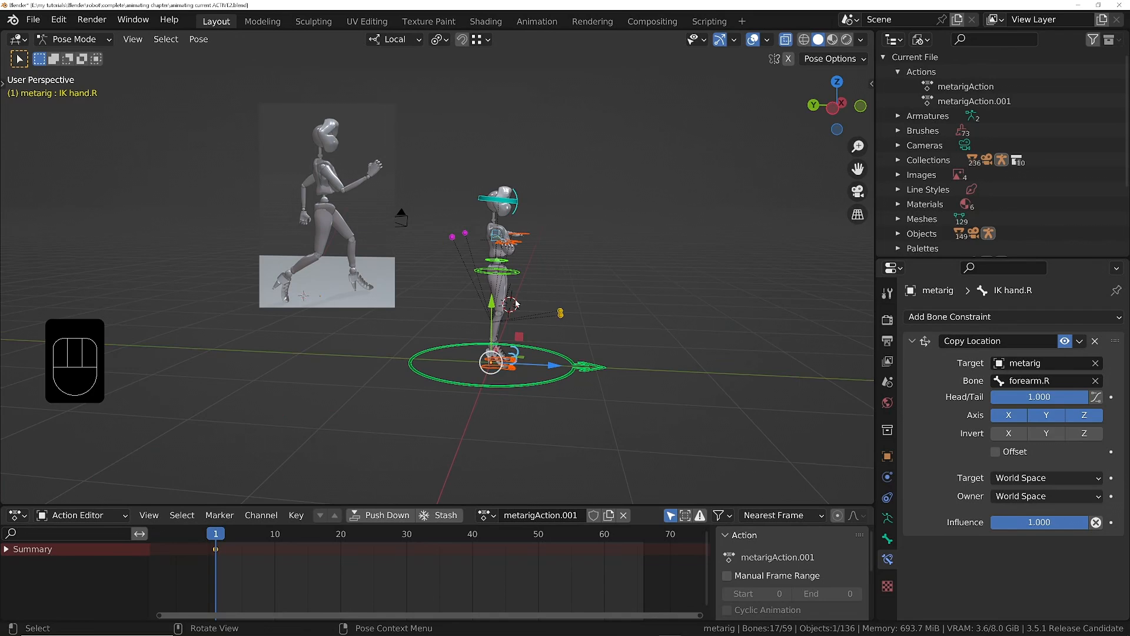
{"action": "middle_click_drag", "start_coordinate": [534, 347], "coordinate": [527, 288], "text": "ctrl"}
{"action": "middle_click_drag", "start_coordinate": [478, 373], "coordinate": [523, 375], "text": "shift"}
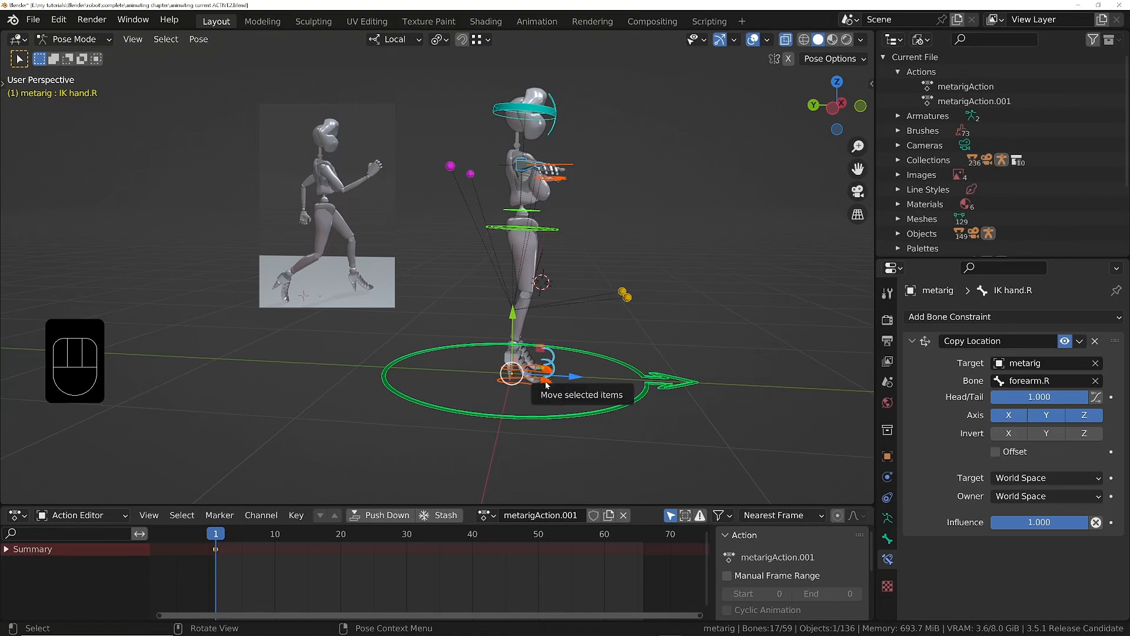
{"action": "key", "text": "ctrl+KP_3"}
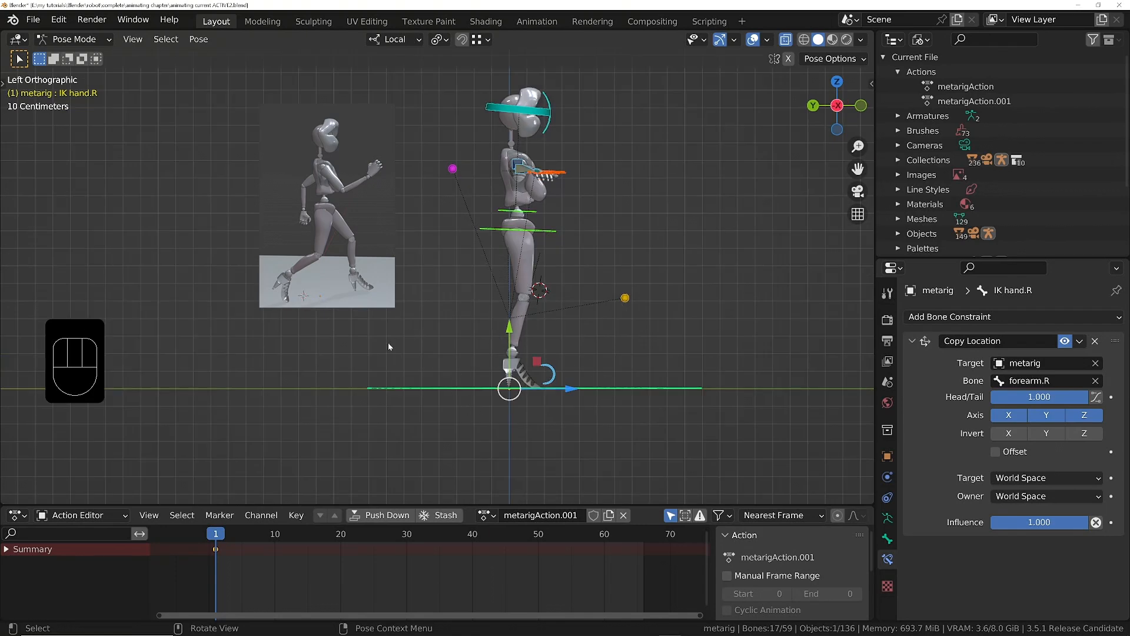
Step: Turn the Properties editor area into a second 3D viewport focused on the character's feet
{"action": "left_click", "coordinate": [888, 294]}
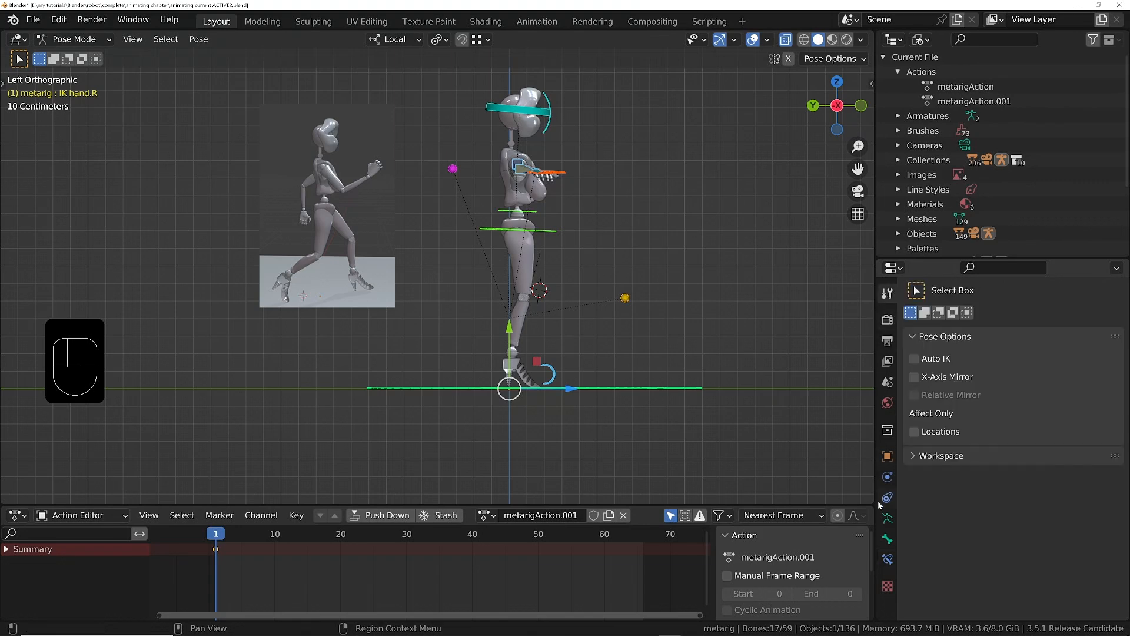
{"action": "left_click", "coordinate": [892, 268]}
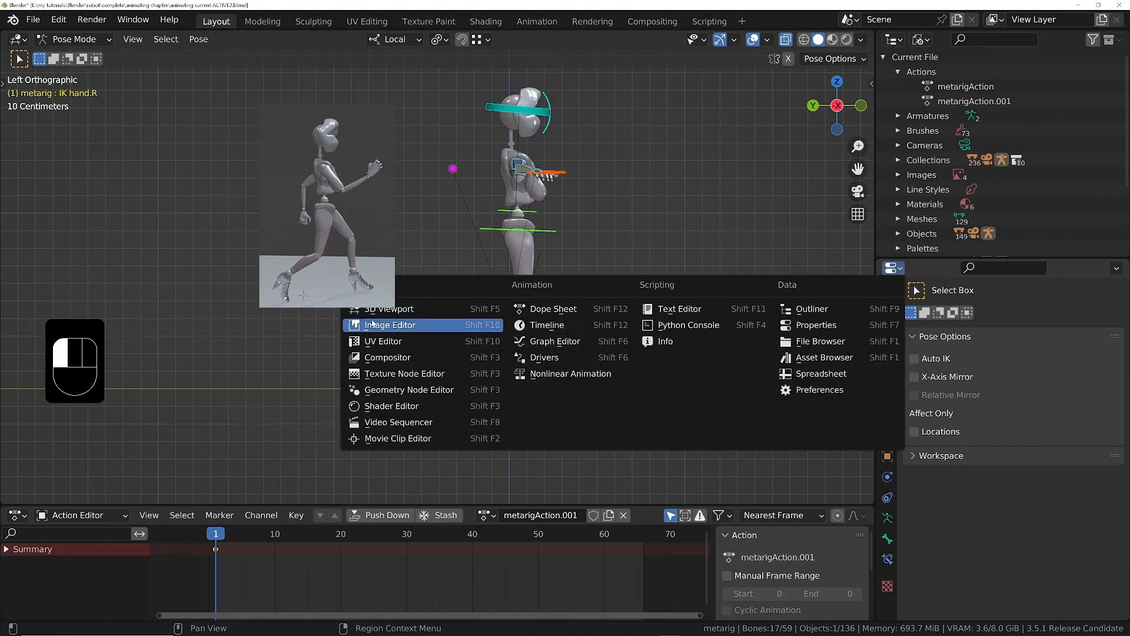
{"action": "left_click", "coordinate": [372, 310]}
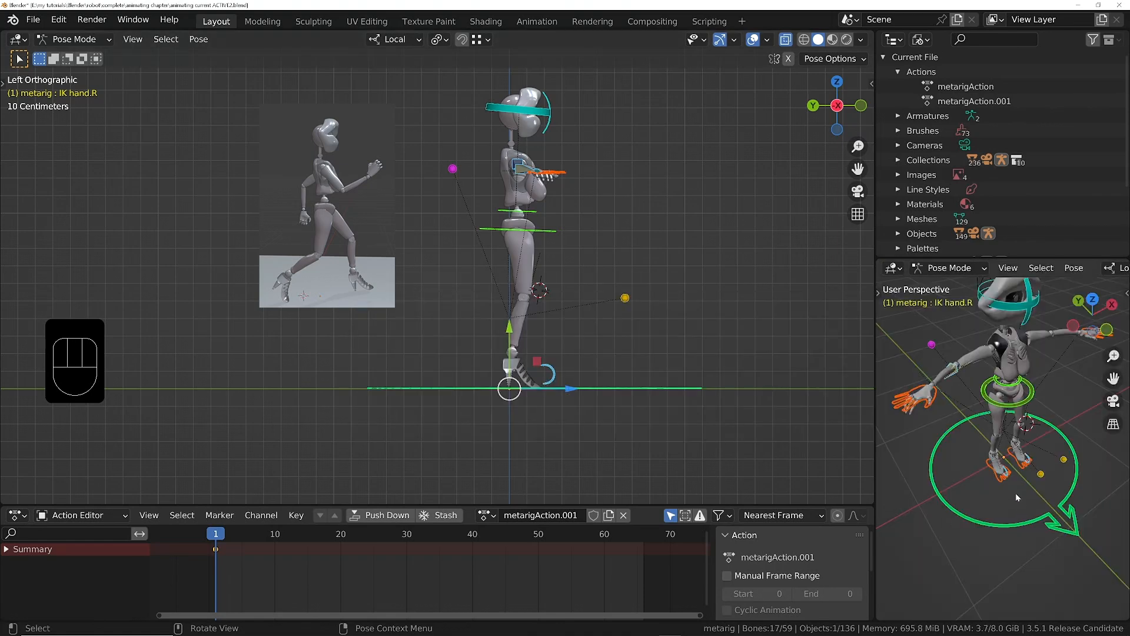
{"action": "scroll", "coordinate": [1015, 493], "scroll_direction": "up", "scroll_amount": 4}
Step: At frame 1, move the IK foot.R control backward along its local Y axis and lower the spine control along global Z
{"action": "left_click", "coordinate": [995, 473]}
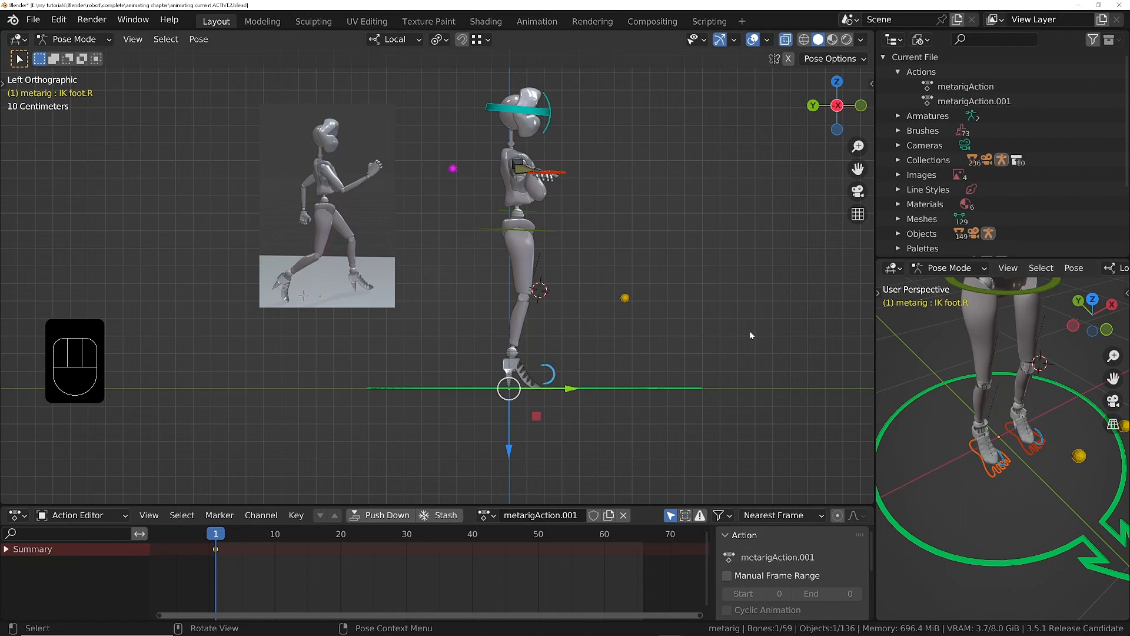
{"action": "key", "text": "g"}
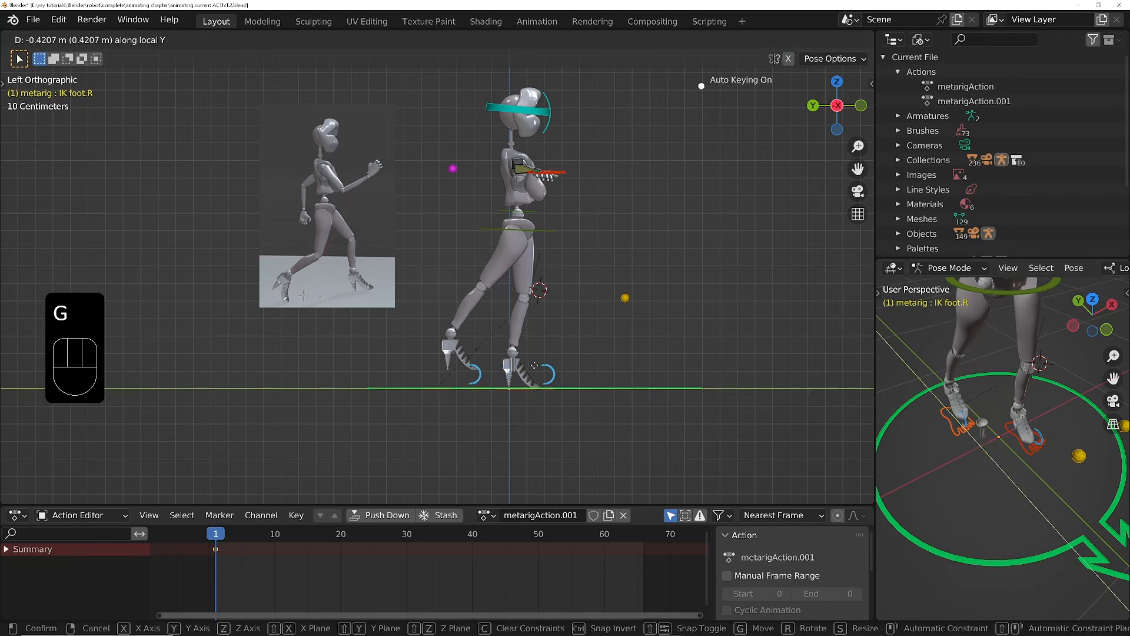
{"action": "left_click", "coordinate": [523, 366]}
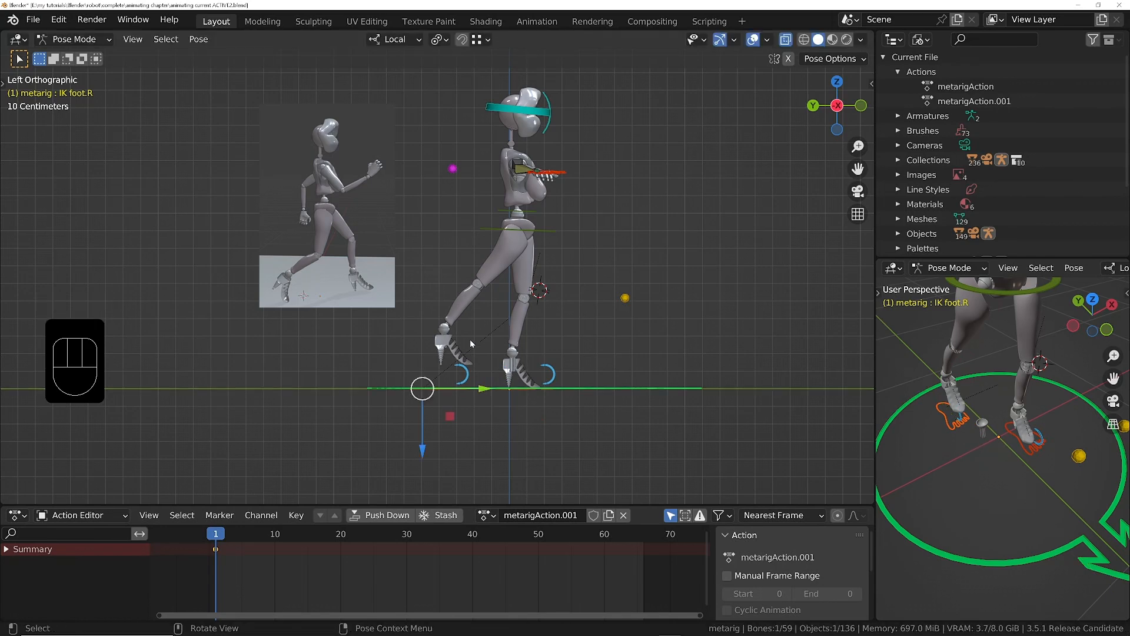
{"action": "left_click", "coordinate": [532, 232]}
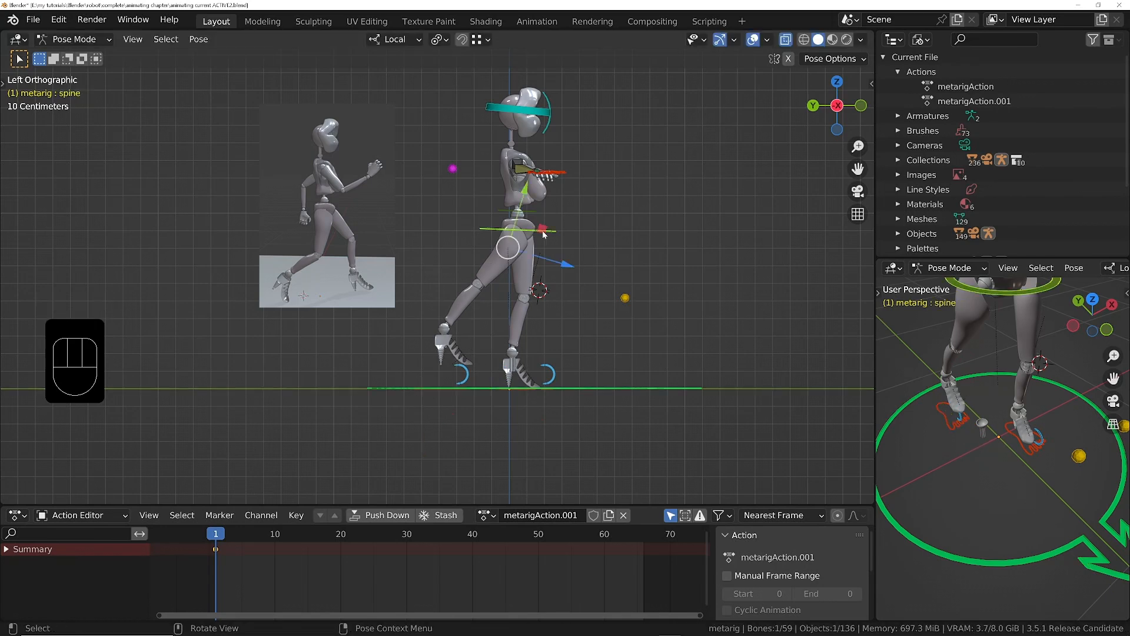
{"action": "key", "text": "g"}
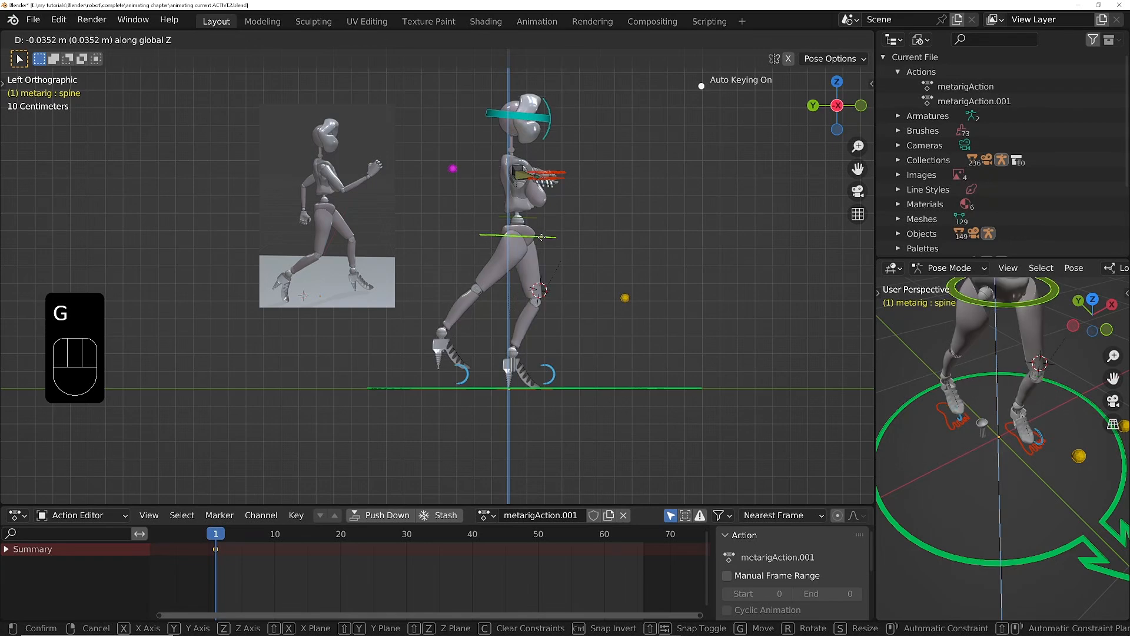
{"action": "left_click", "coordinate": [538, 259]}
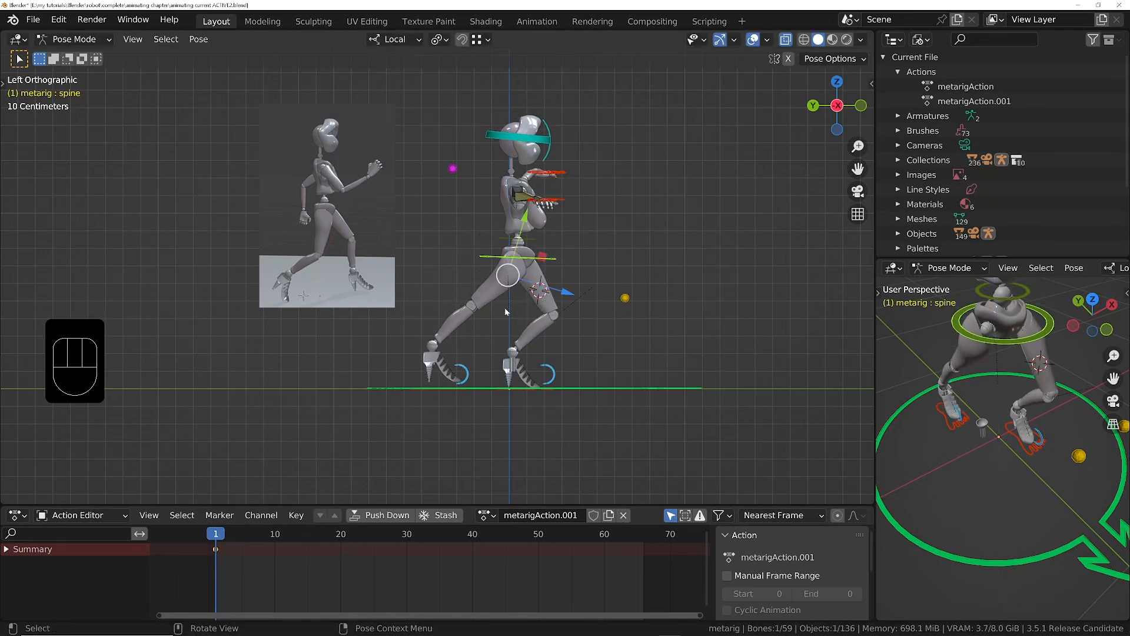
Step: Rotate the IK toe_roll.R control to lift the heel of the rear foot
{"action": "left_click", "coordinate": [463, 375]}
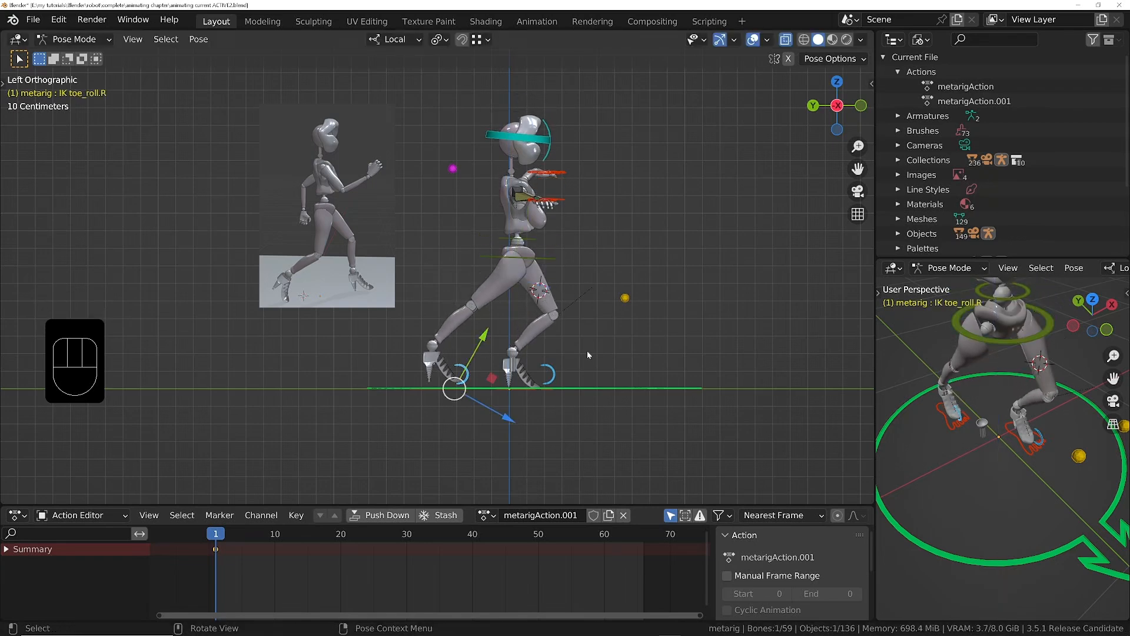
{"action": "key", "text": "r"}
{"action": "left_click", "coordinate": [599, 401]}
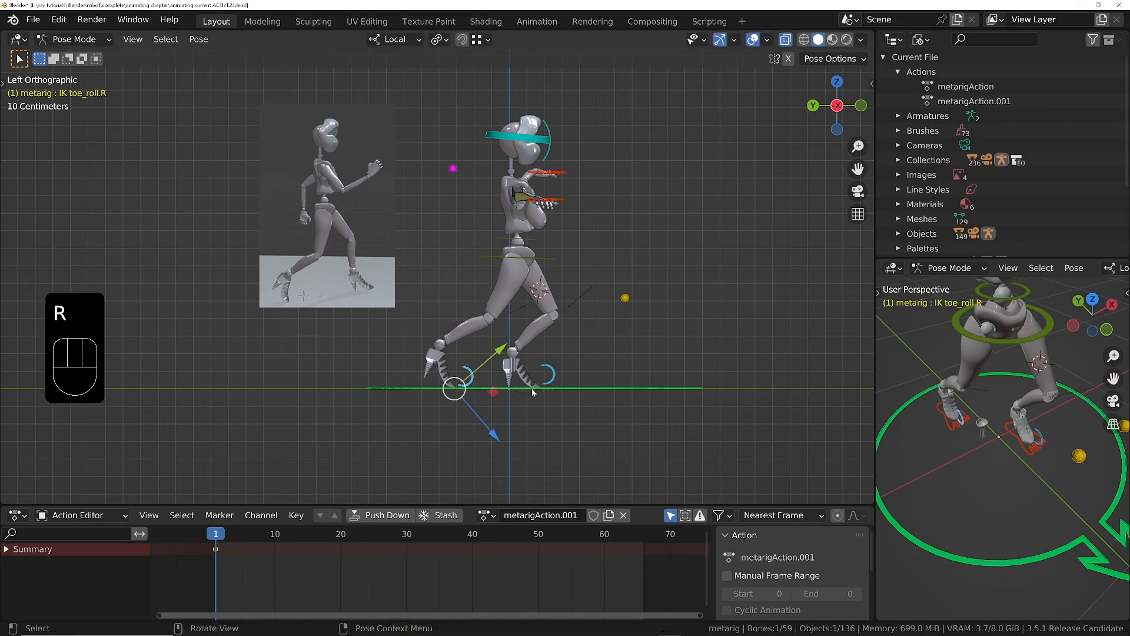
Step: Move the IK foot.L control forward along its local Y axis and rotate it so the toes lift for heel contact
{"action": "left_click", "coordinate": [511, 380]}
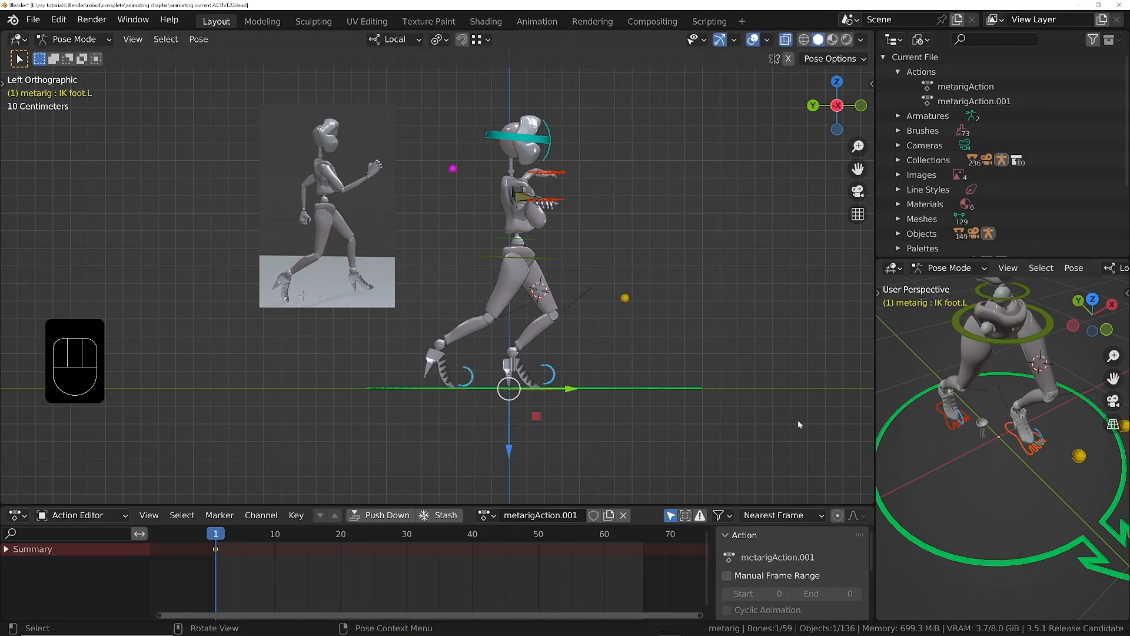
{"action": "key", "text": "g"}
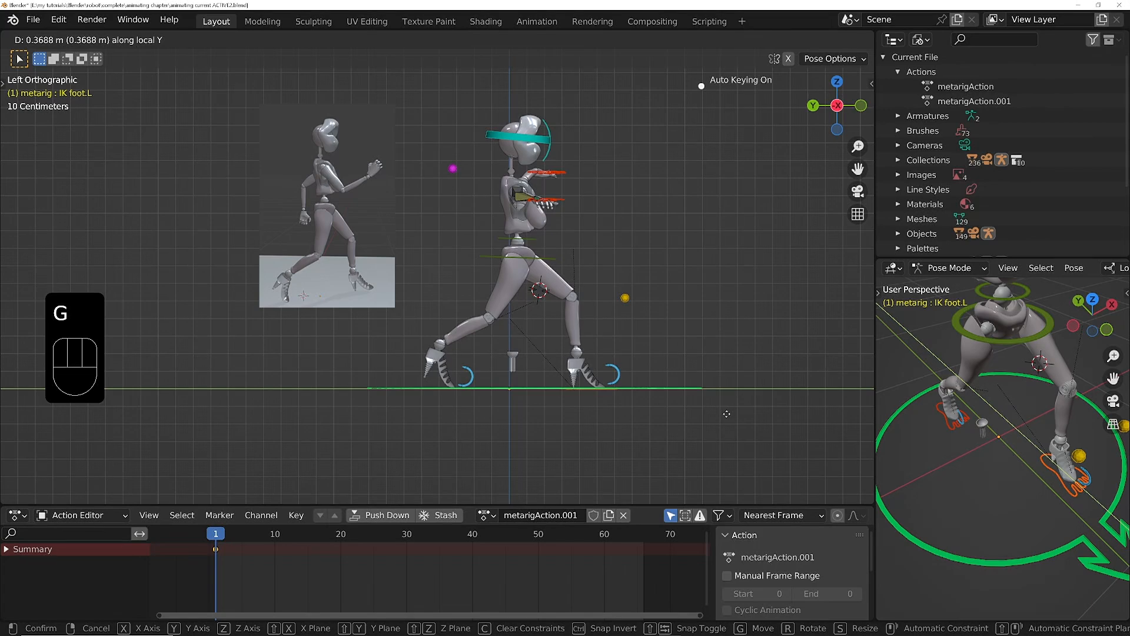
{"action": "left_click", "coordinate": [659, 397]}
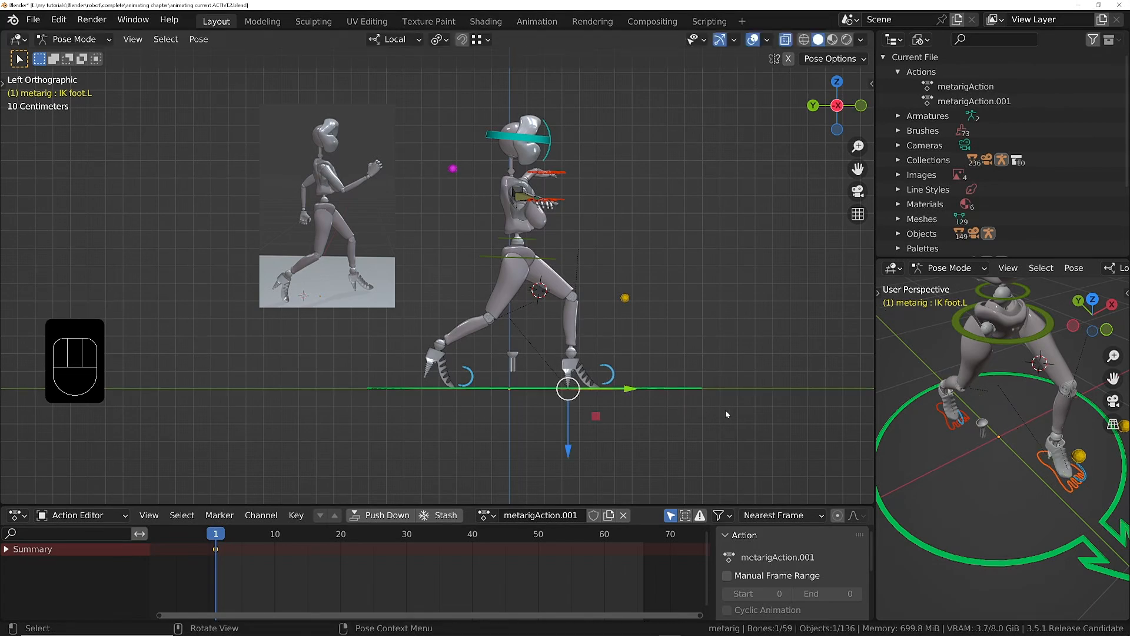
{"action": "key", "text": "r"}
{"action": "left_click", "coordinate": [720, 384]}
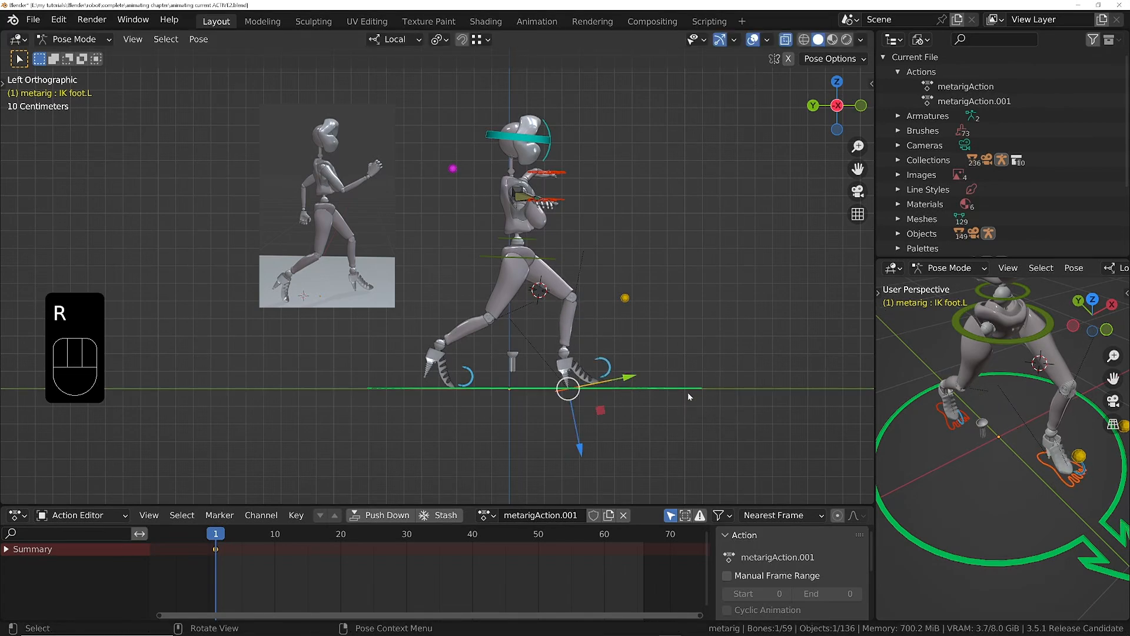
{"action": "key", "text": "g"}
{"action": "key", "text": "y"}
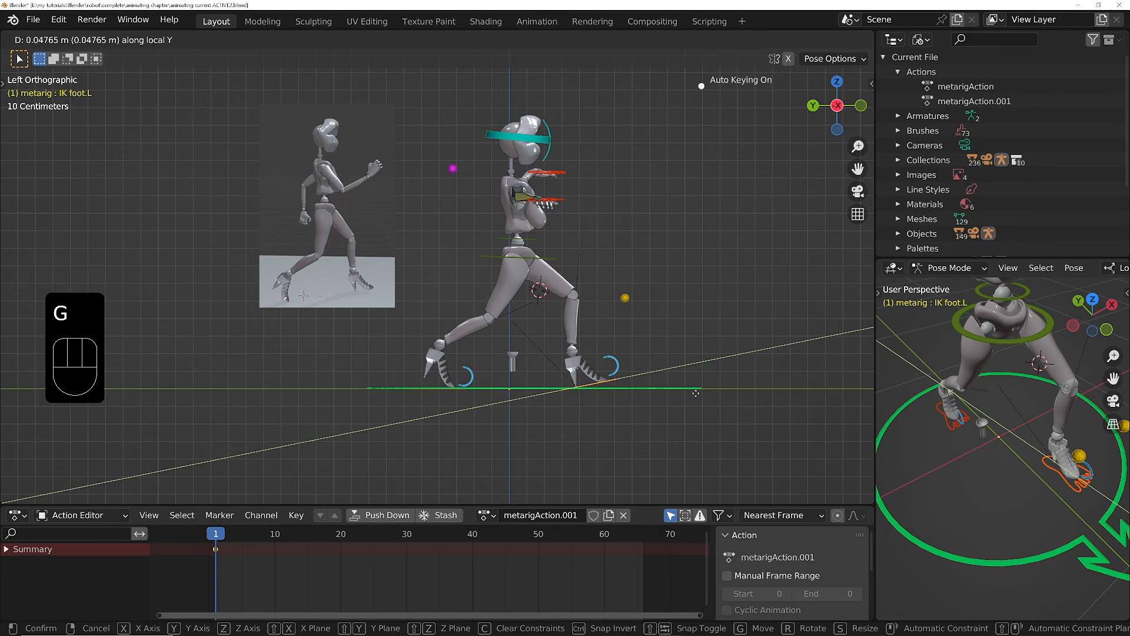
{"action": "left_click", "coordinate": [687, 395]}
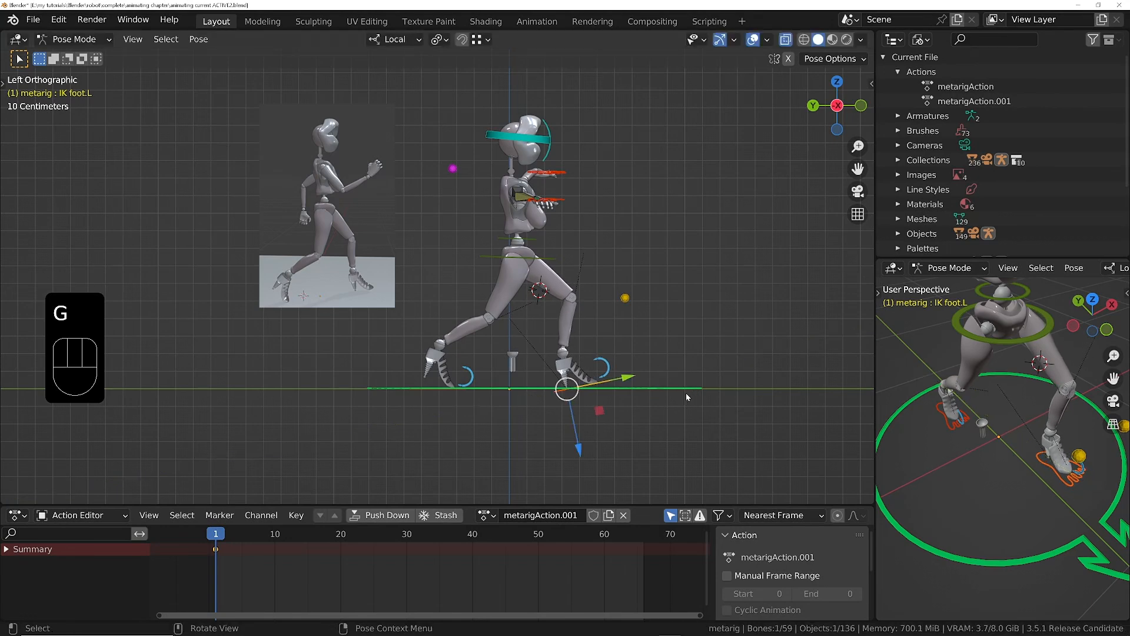
Step: Shift the IK foot.R control slightly forward along its local Y axis to shorten the stride
{"action": "left_click", "coordinate": [949, 431]}
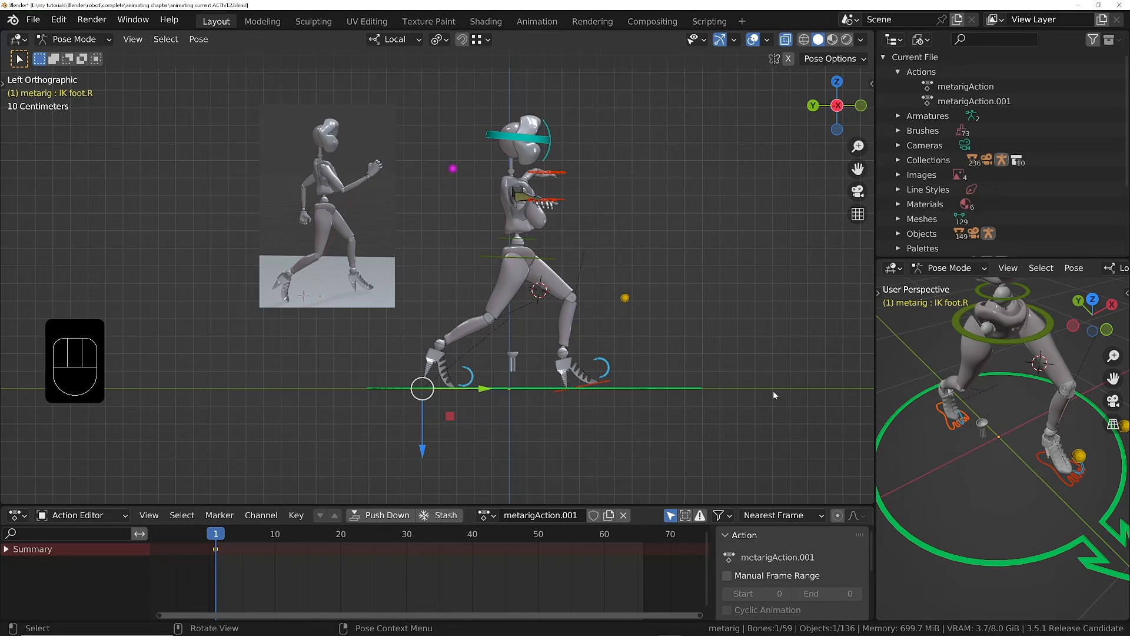
{"action": "key", "text": "g"}
{"action": "key", "text": "y"}
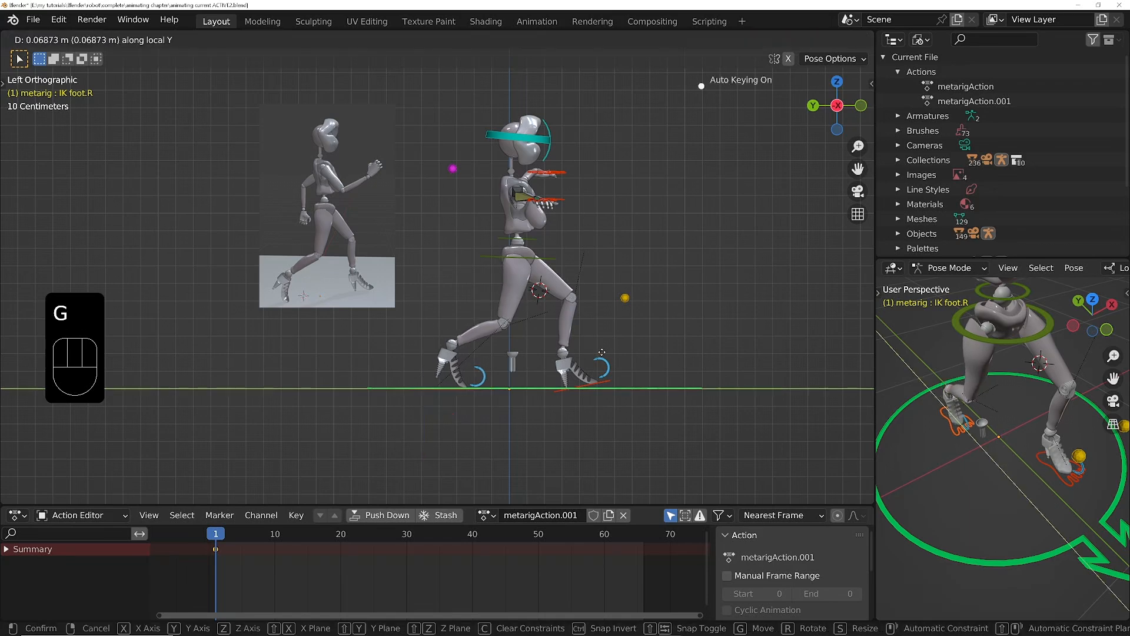
{"action": "left_click", "coordinate": [598, 357]}
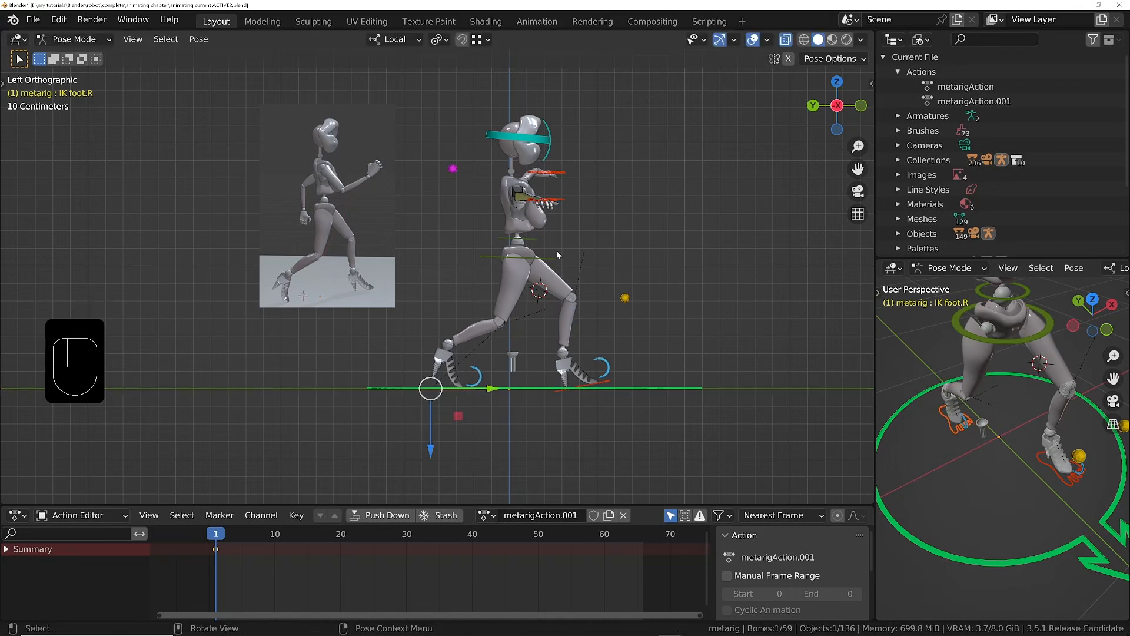
Step: Raise the spine control about 0.07 m along global Z to straighten the legs
{"action": "left_click", "coordinate": [545, 265]}
{"action": "key", "text": "g"}
{"action": "key", "text": "z"}
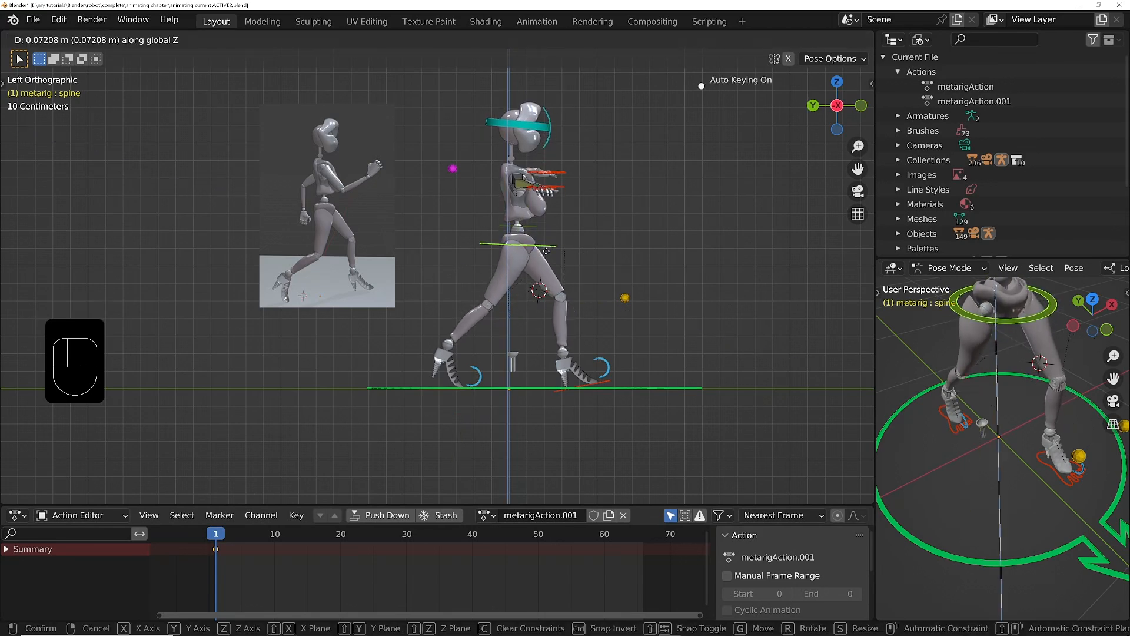
{"action": "left_click", "coordinate": [547, 251]}
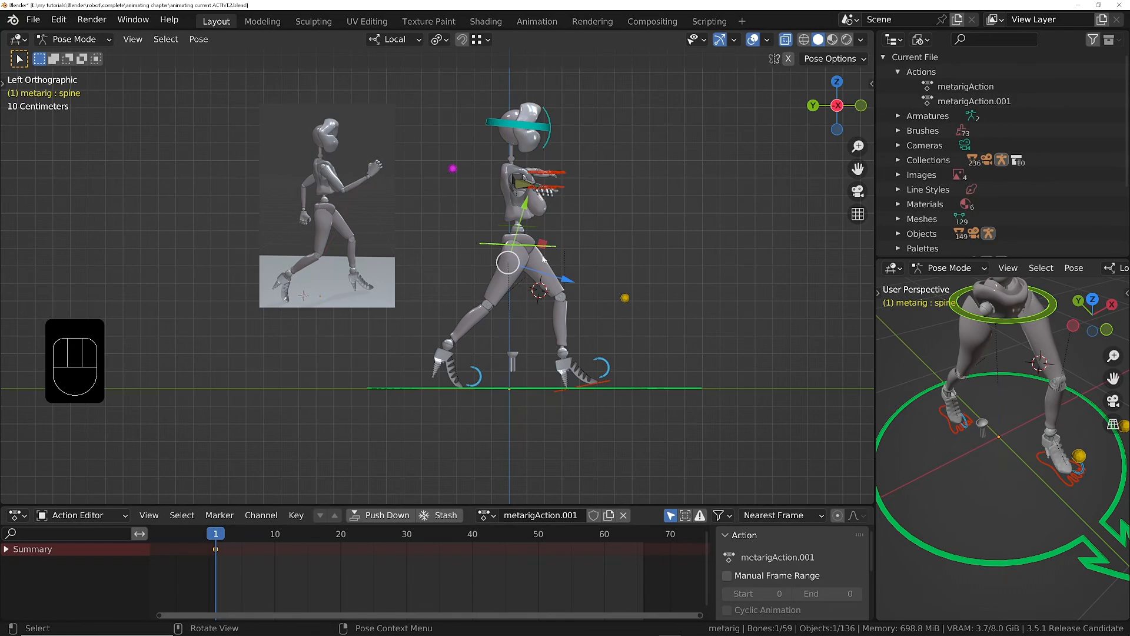
Step: Deselect the bones, delete the small stray object between the feet in Object Mode, and return to Pose Mode
{"action": "key", "text": "alt+a"}
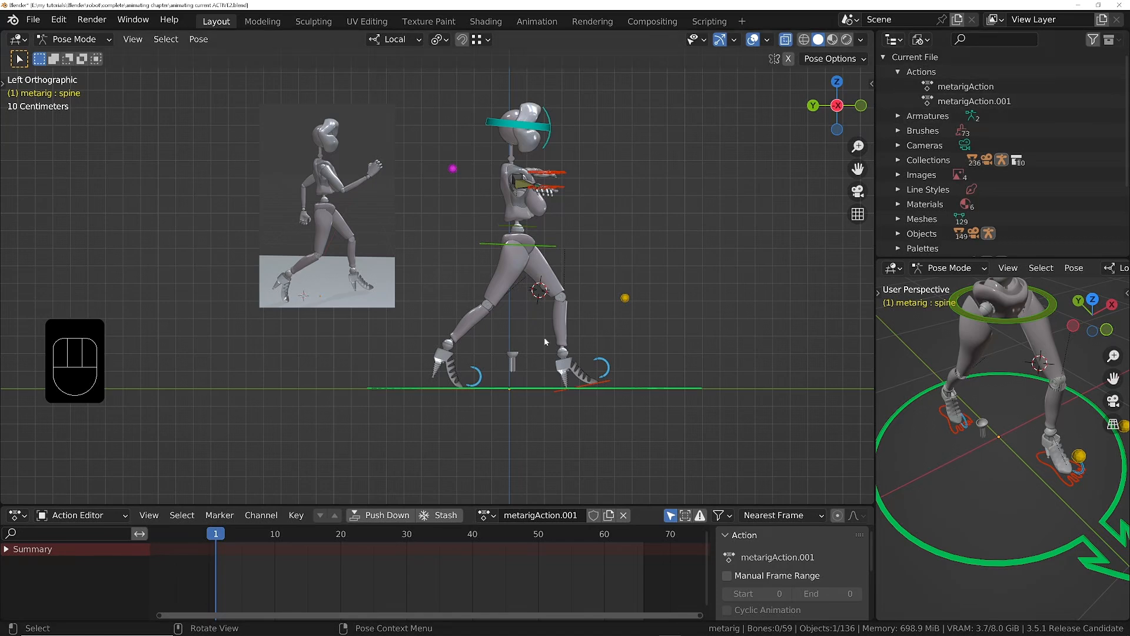
{"action": "left_click", "coordinate": [525, 363]}
{"action": "key", "text": "Tab"}
{"action": "left_click", "coordinate": [513, 358]}
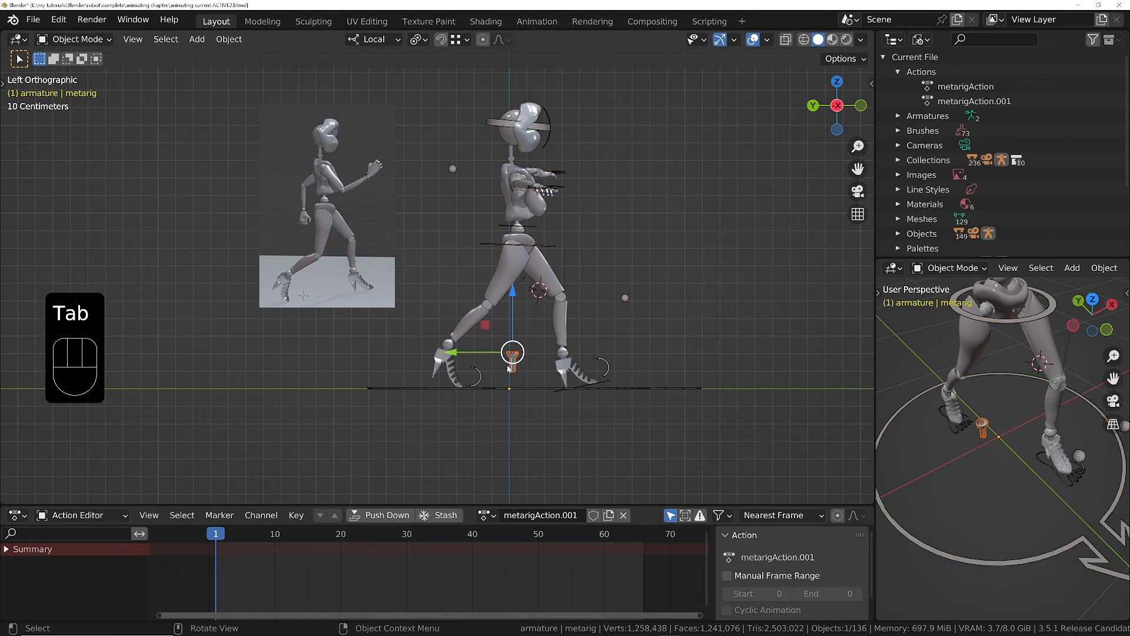
{"action": "key", "text": "x"}
{"action": "left_click", "coordinate": [505, 366]}
{"action": "key", "text": "Tab"}
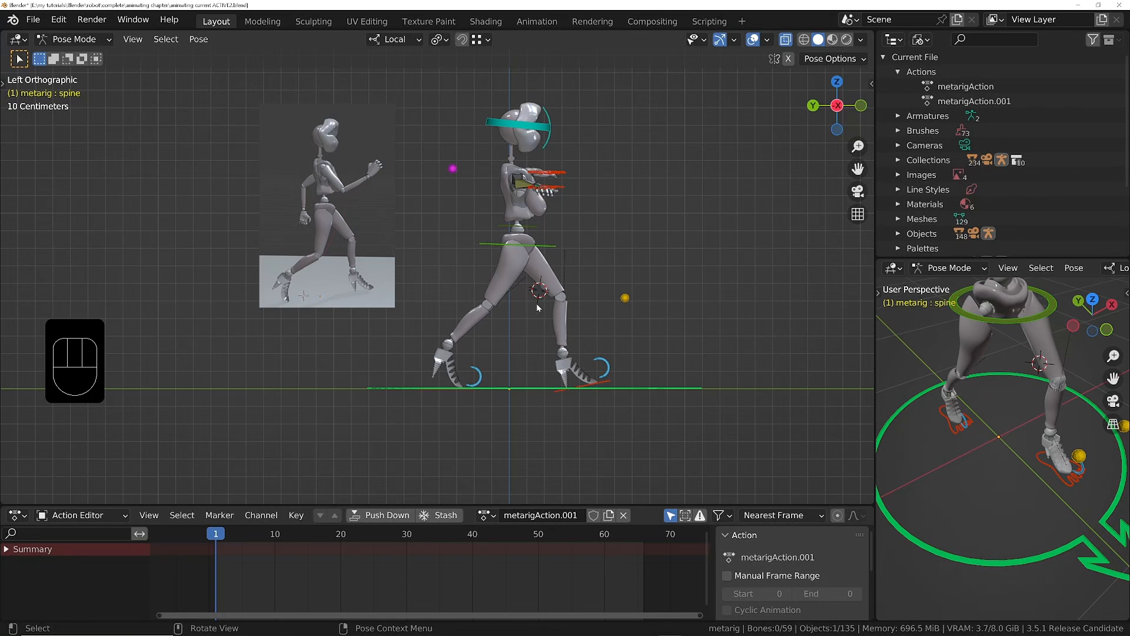
Step: Check the frame 1 keys with all bones selected, and lower the spine control along global Z at frame 10
{"action": "key", "text": "a"}
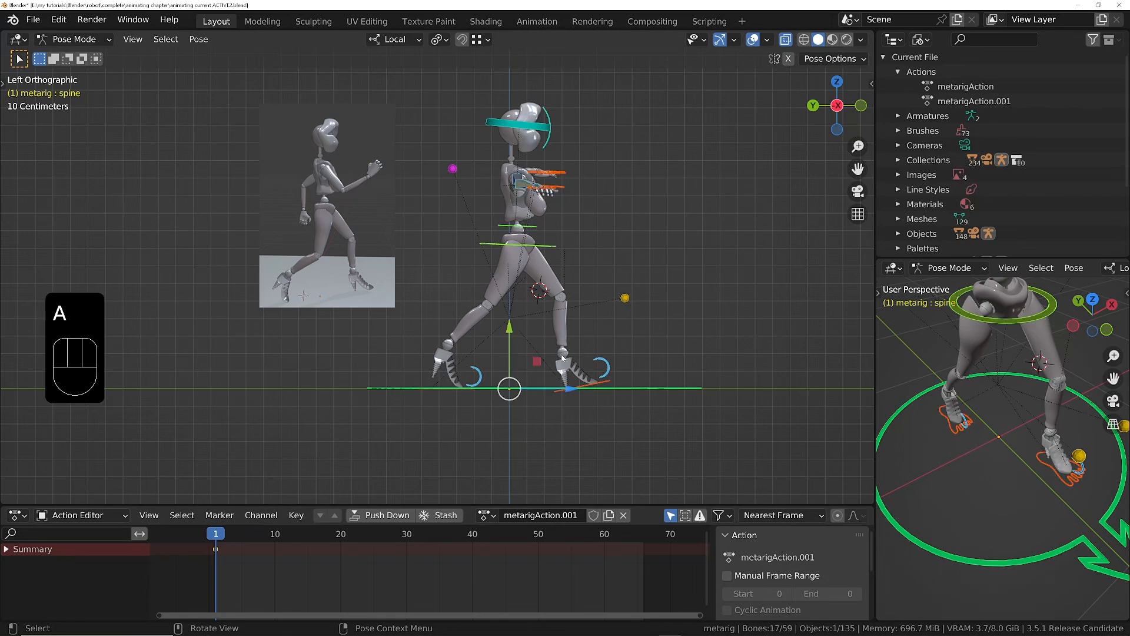
{"action": "left_click", "coordinate": [217, 550]}
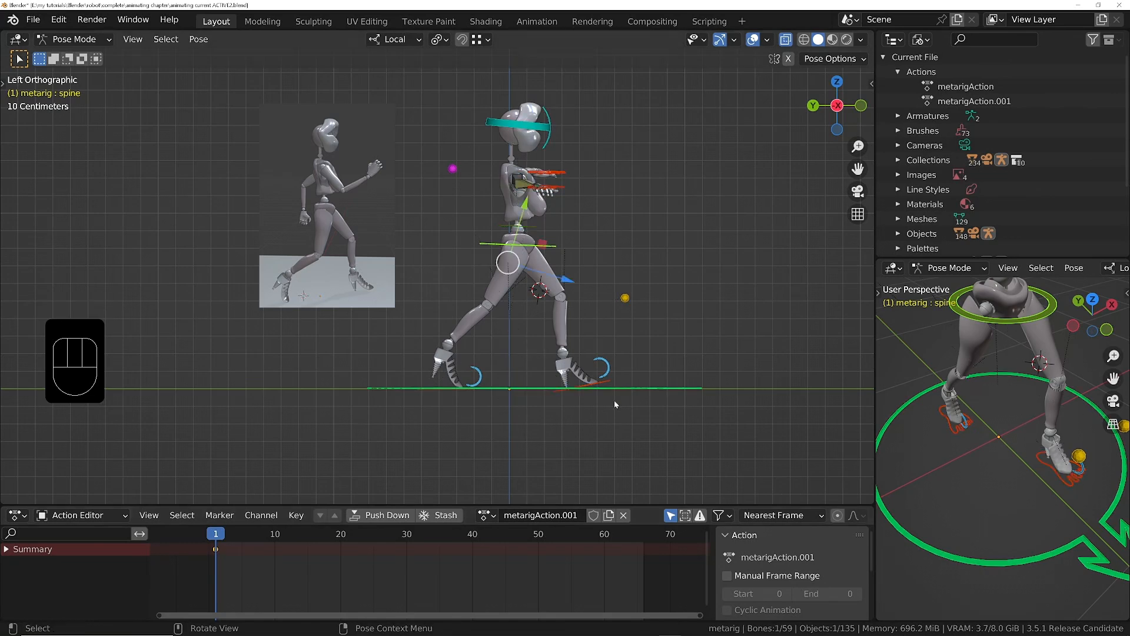
{"action": "left_click", "coordinate": [275, 534]}
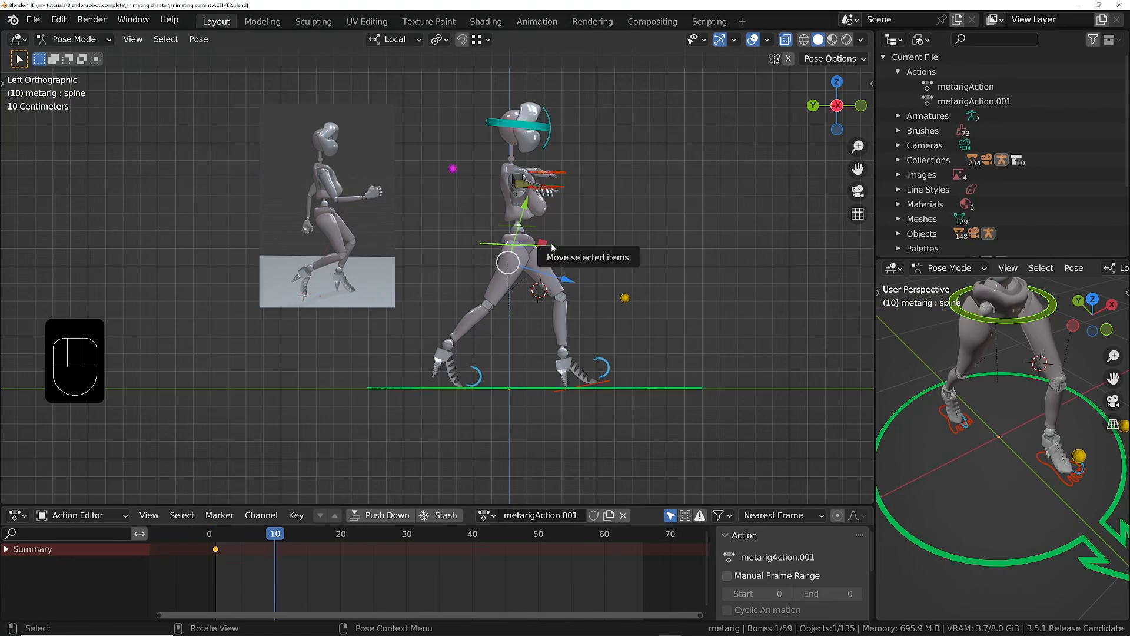
{"action": "key", "text": "g"}
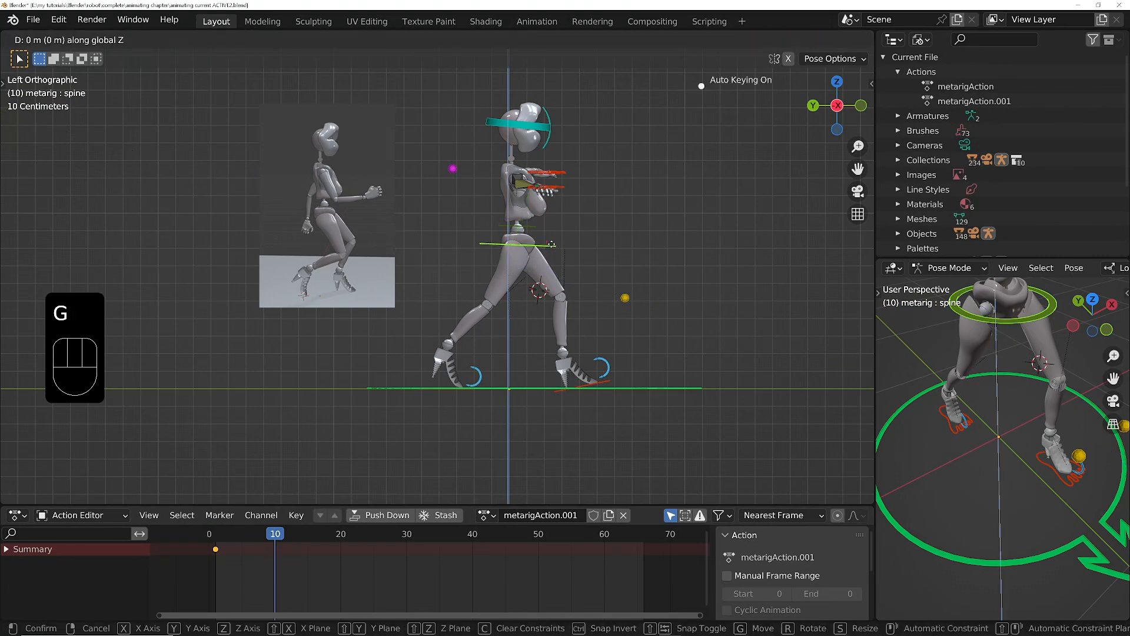
{"action": "left_click", "coordinate": [552, 251]}
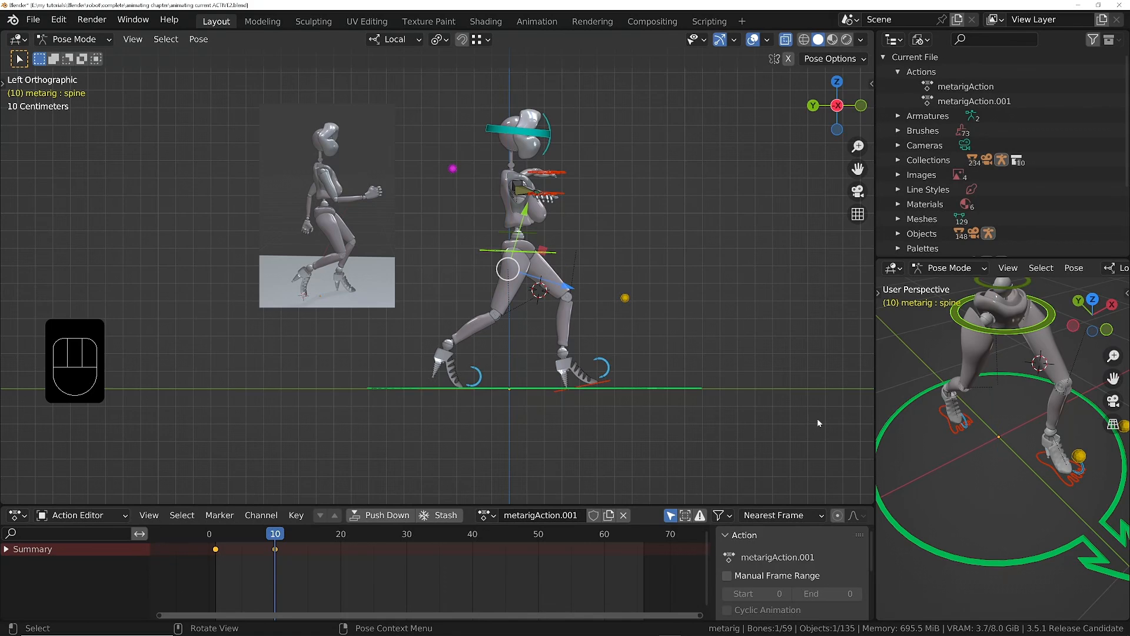
Step: At frame 10, move the IK foot.R control forward and up, and clear the rotation of IK toe_roll.R
{"action": "left_click", "coordinate": [961, 429]}
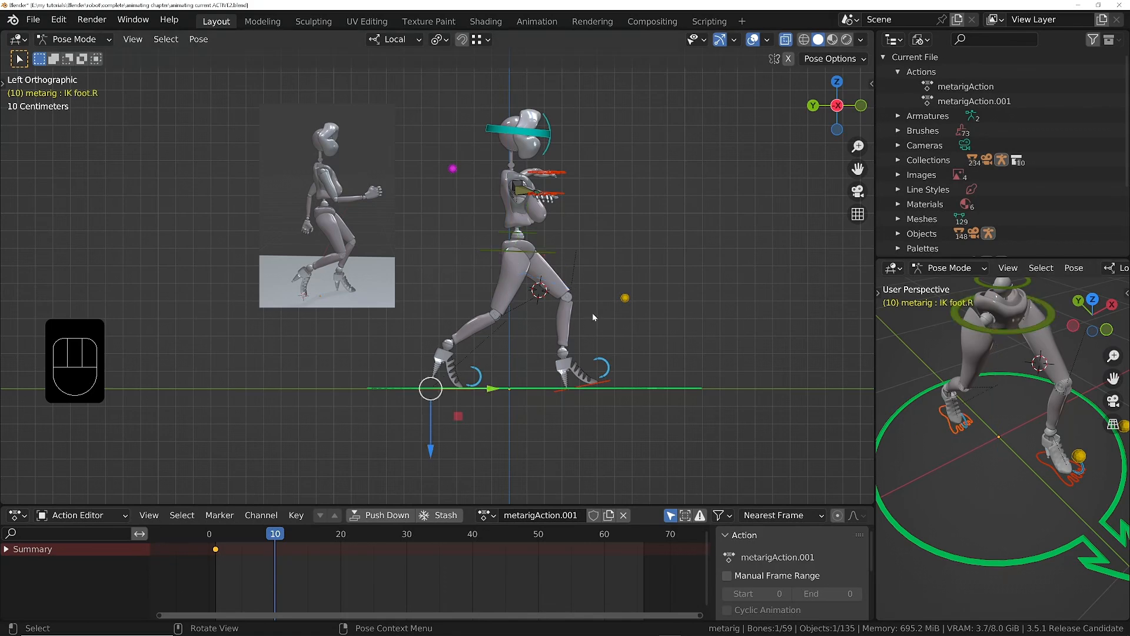
{"action": "key", "text": "g"}
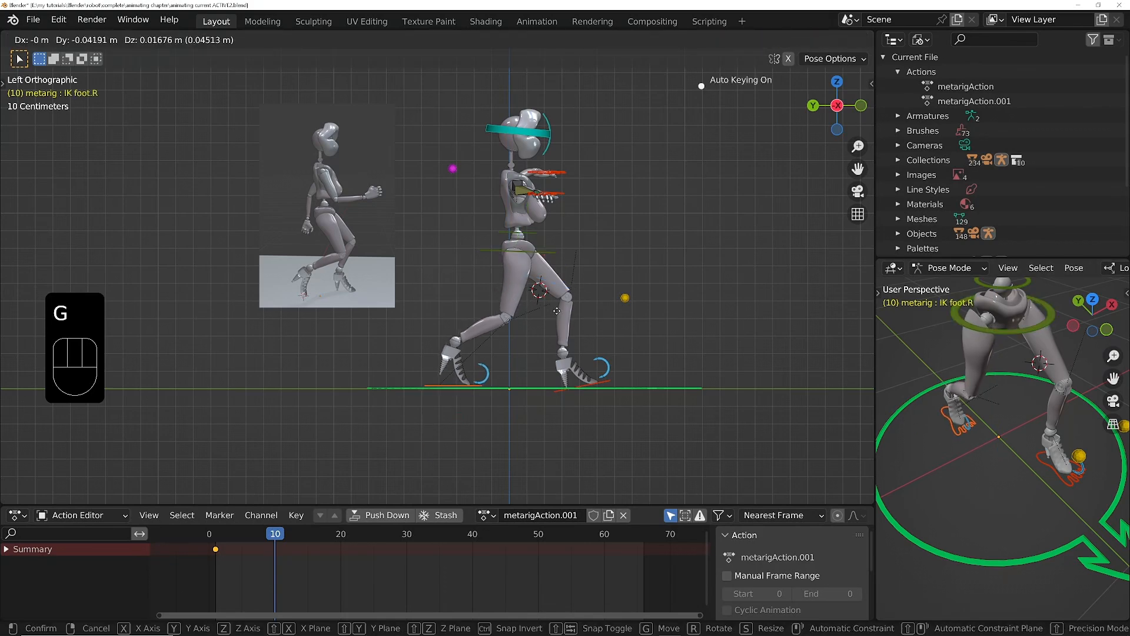
{"action": "left_click", "coordinate": [560, 306]}
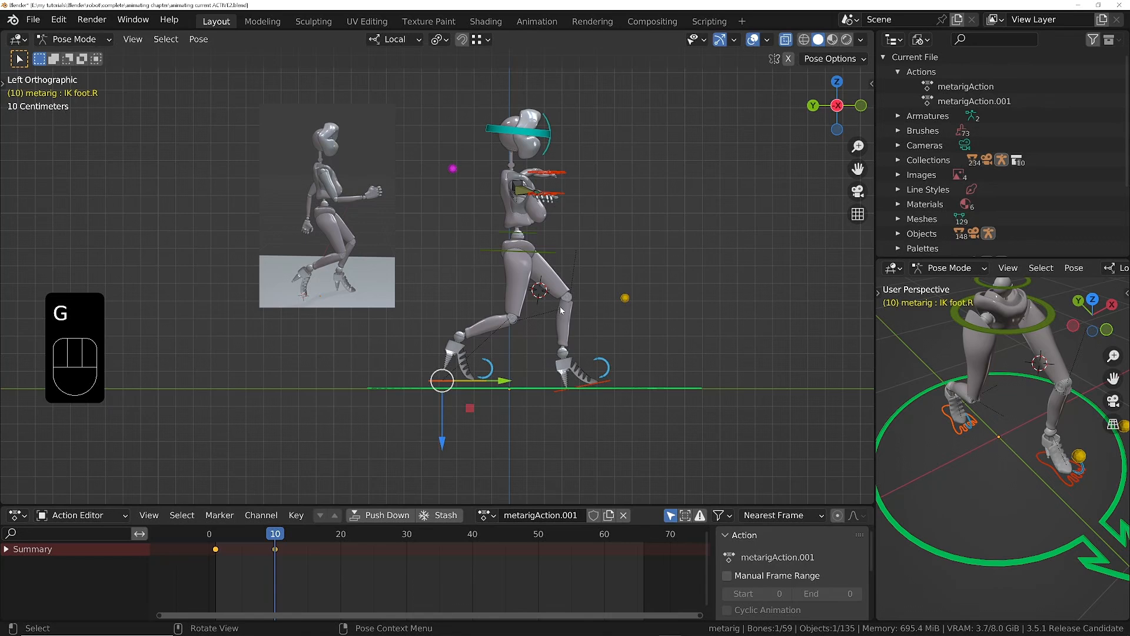
{"action": "left_click", "coordinate": [492, 369]}
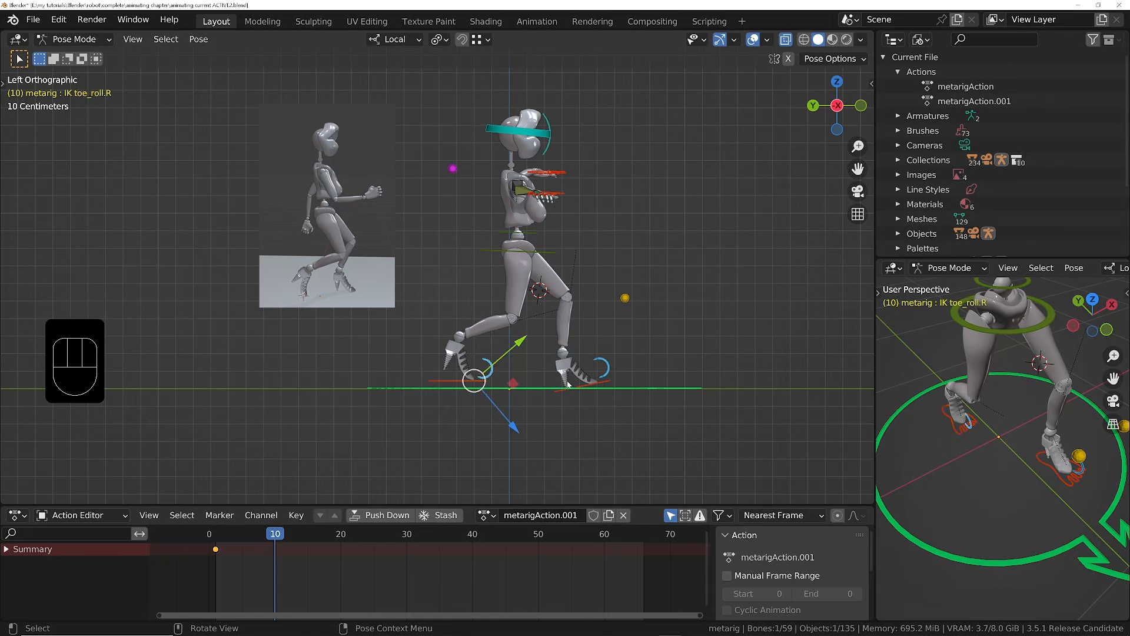
{"action": "key", "text": "alt+r"}
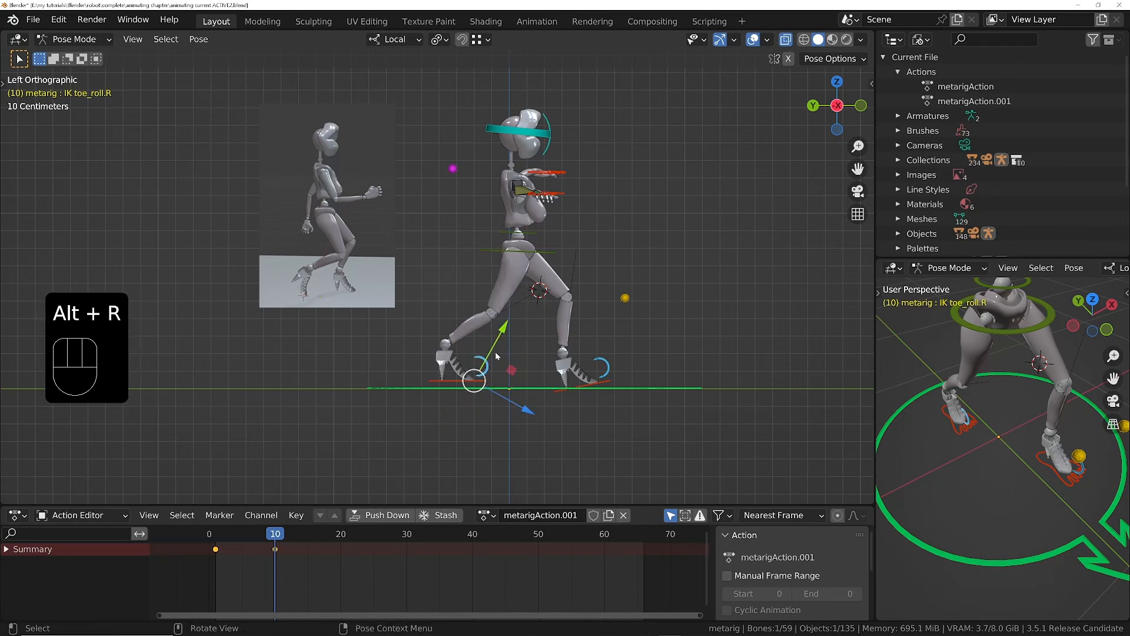
Step: At frame 10, rotate the IK foot.R control about 25° toe-down and raise it slightly off the ground
{"action": "left_click", "coordinate": [456, 383]}
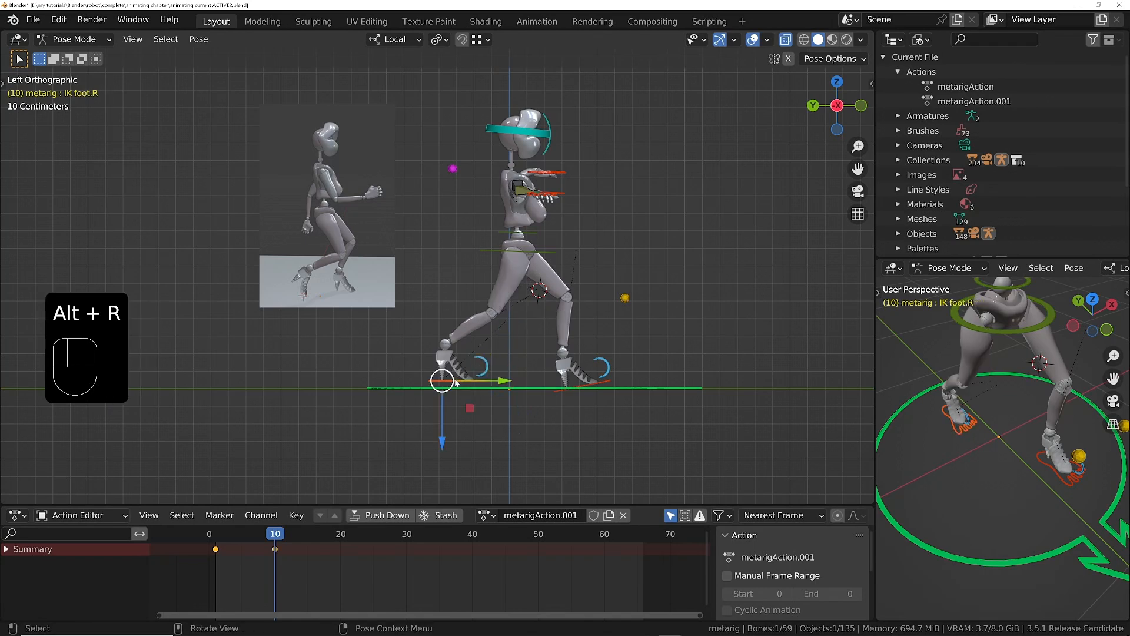
{"action": "key", "text": "r"}
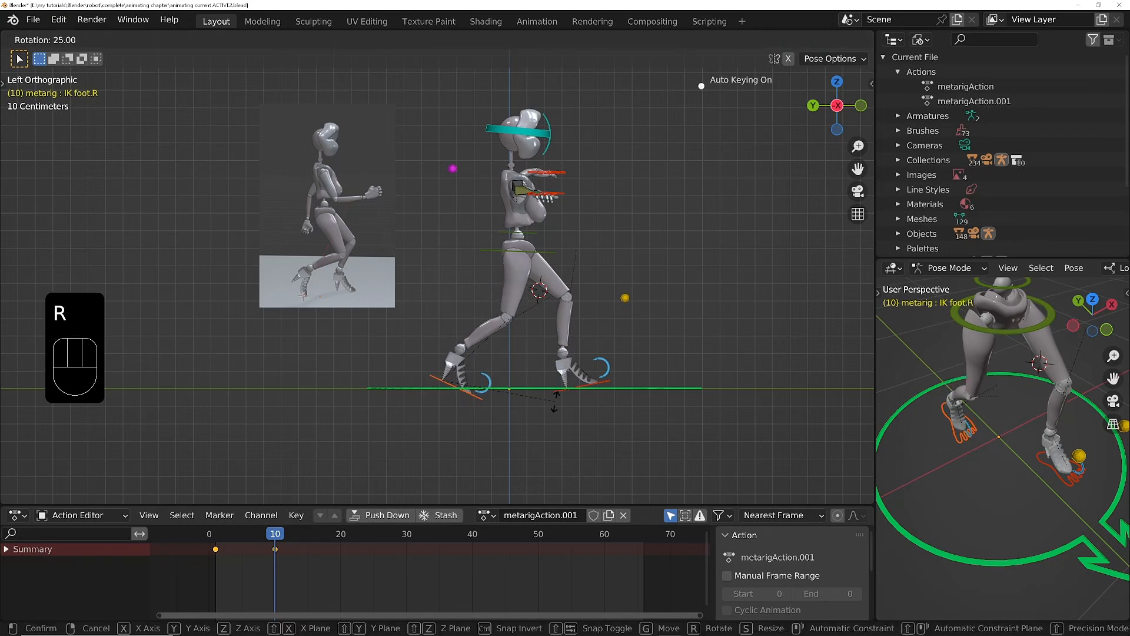
{"action": "key", "text": "g"}
{"action": "left_click", "coordinate": [564, 390]}
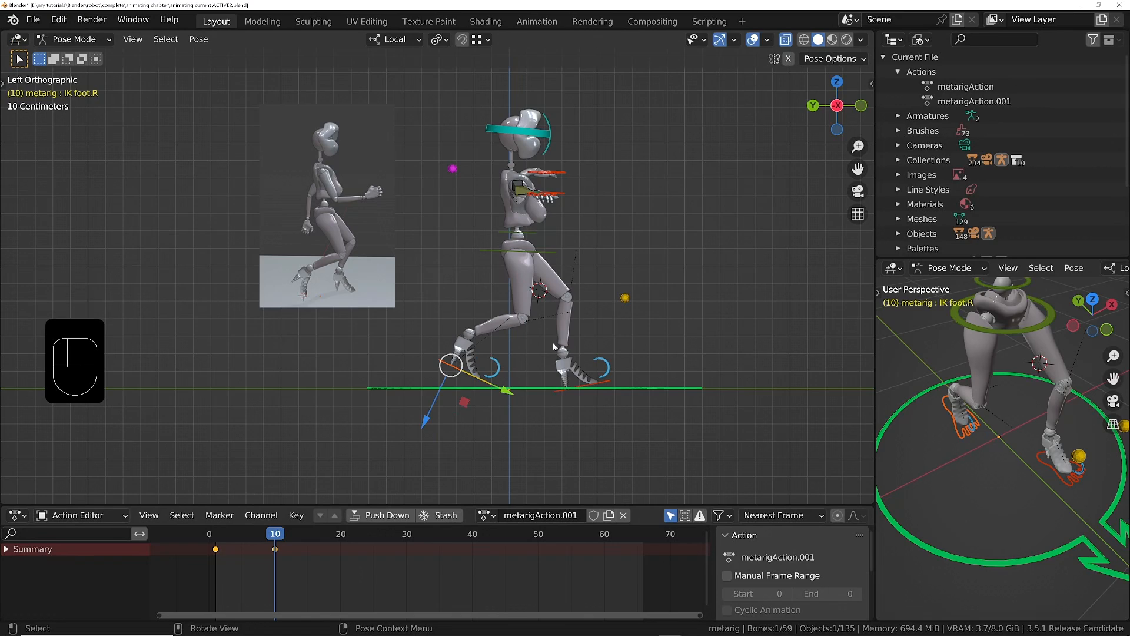
Step: Clear the rotation of IK foot.L at frame 10 and move it back about 0.06 m along its local Y
{"action": "left_click", "coordinate": [596, 385]}
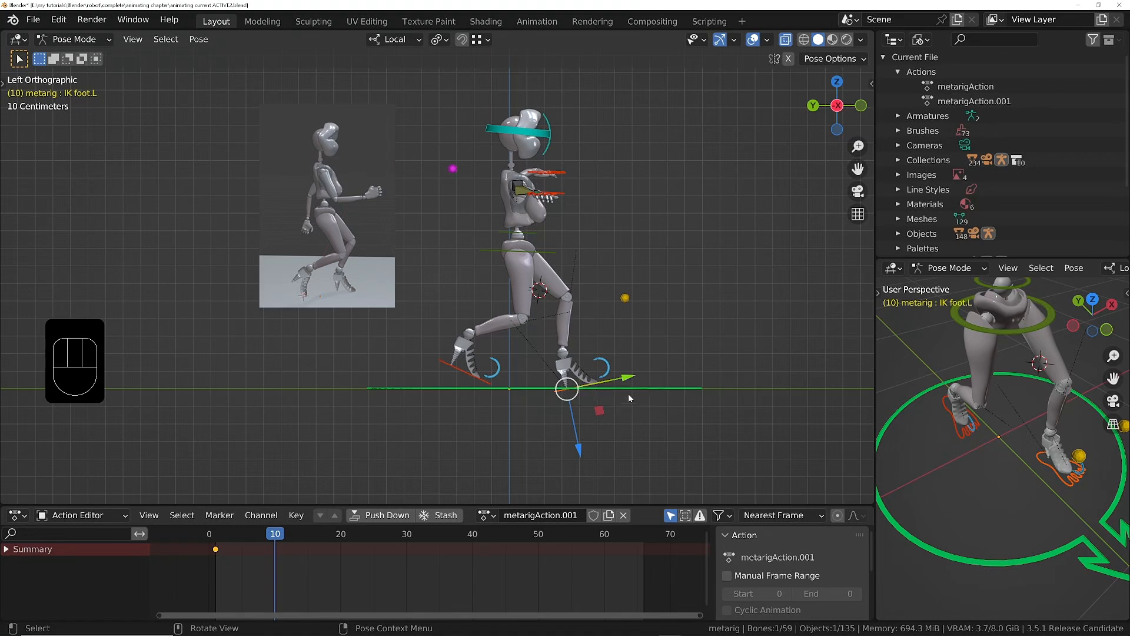
{"action": "key", "text": "alt+r"}
{"action": "key", "text": "g"}
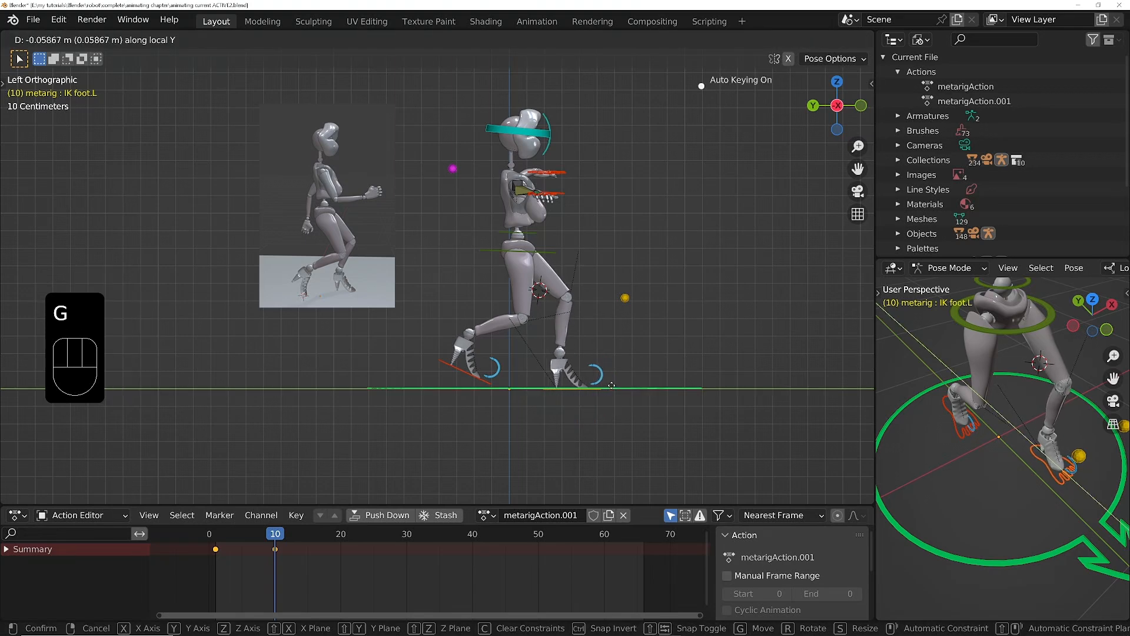
{"action": "left_click", "coordinate": [609, 385]}
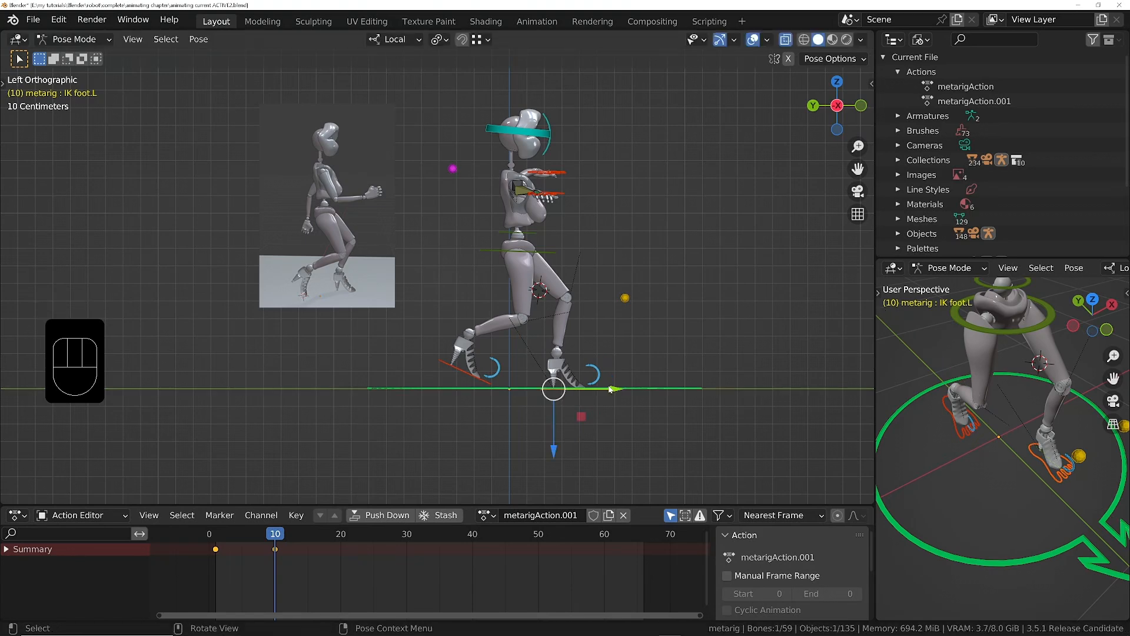
Step: At frame 20, move IK foot.R about 0.37 m forward, tilt it further toe-down, and raise it about 0.12 m
{"action": "left_click_drag", "start_coordinate": [275, 546], "coordinate": [341, 544]}
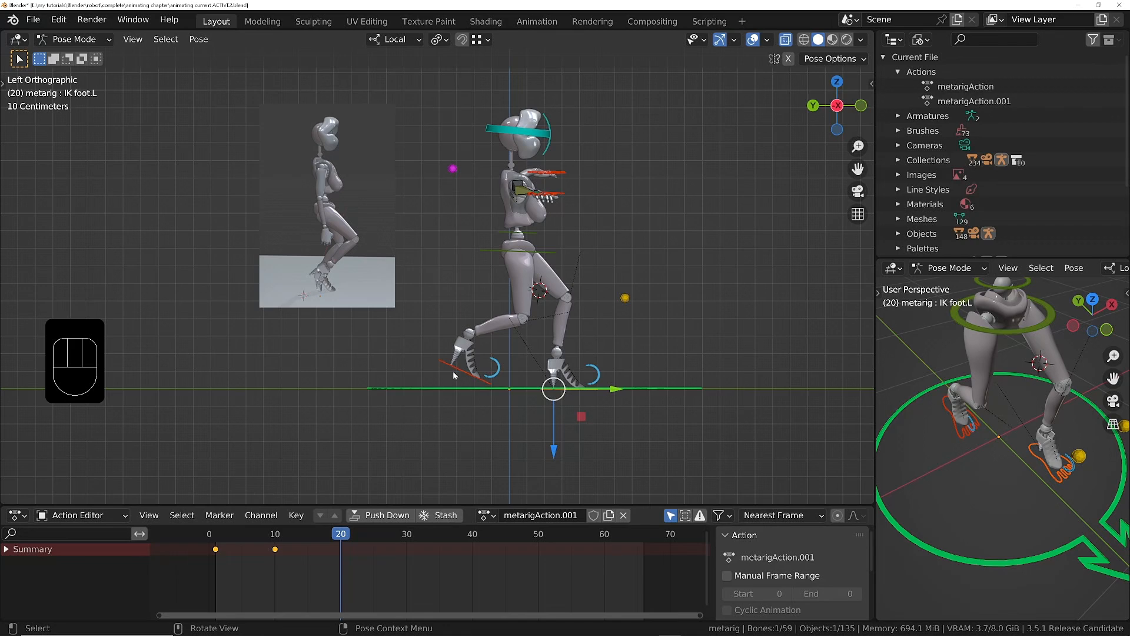
{"action": "left_click", "coordinate": [463, 374]}
{"action": "key", "text": "g"}
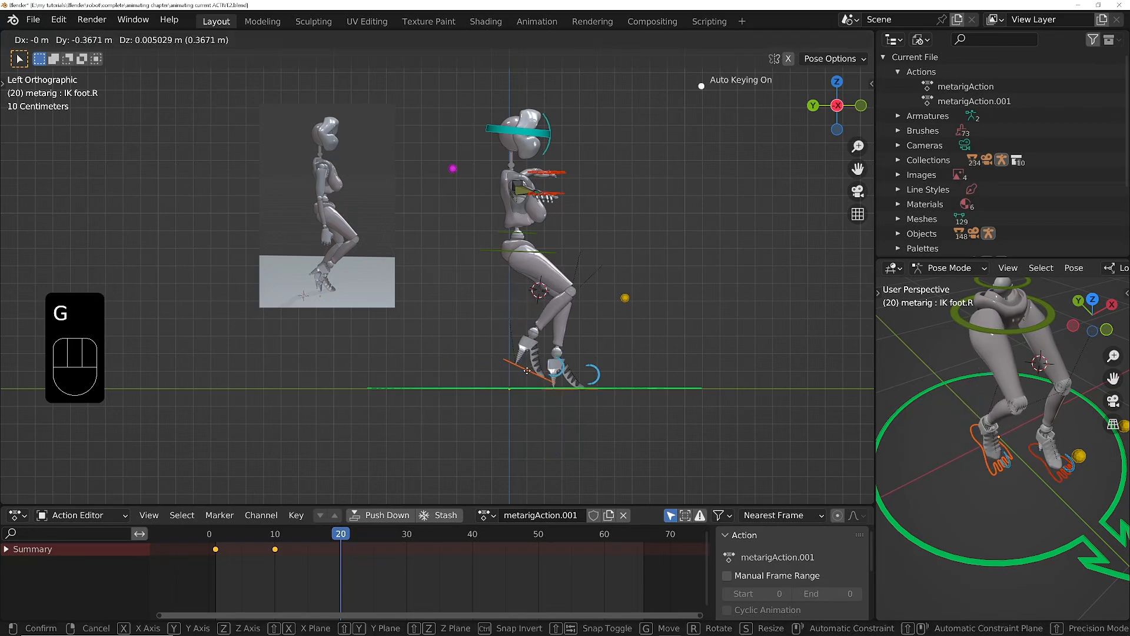
{"action": "left_click", "coordinate": [527, 371]}
{"action": "key", "text": "r"}
{"action": "left_click", "coordinate": [627, 390]}
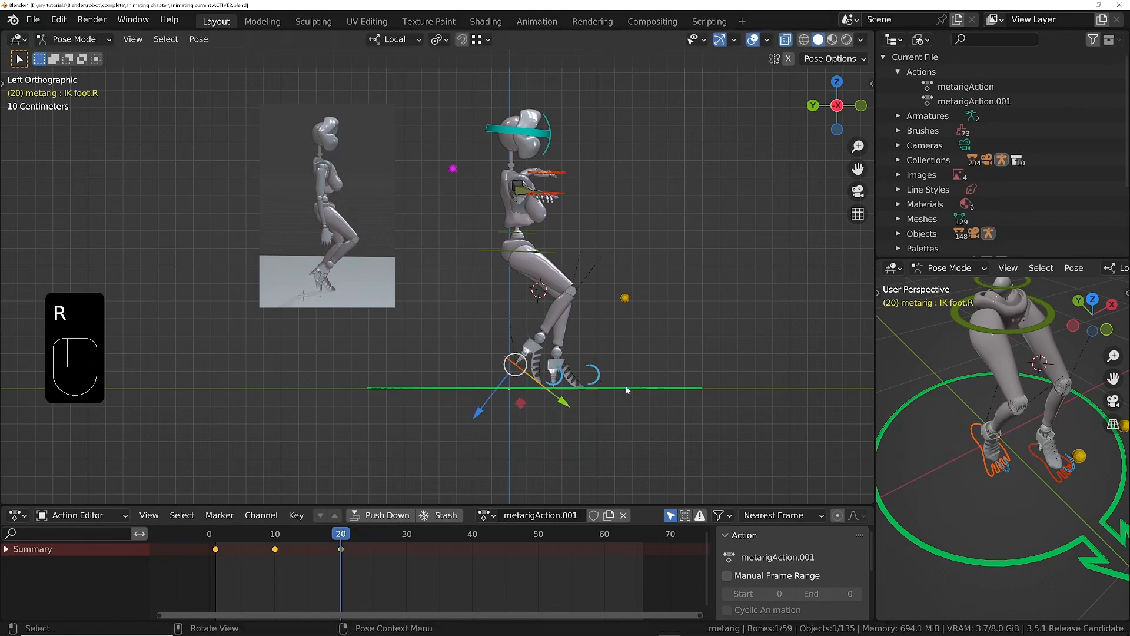
{"action": "key", "text": "r"}
{"action": "key", "text": "g"}
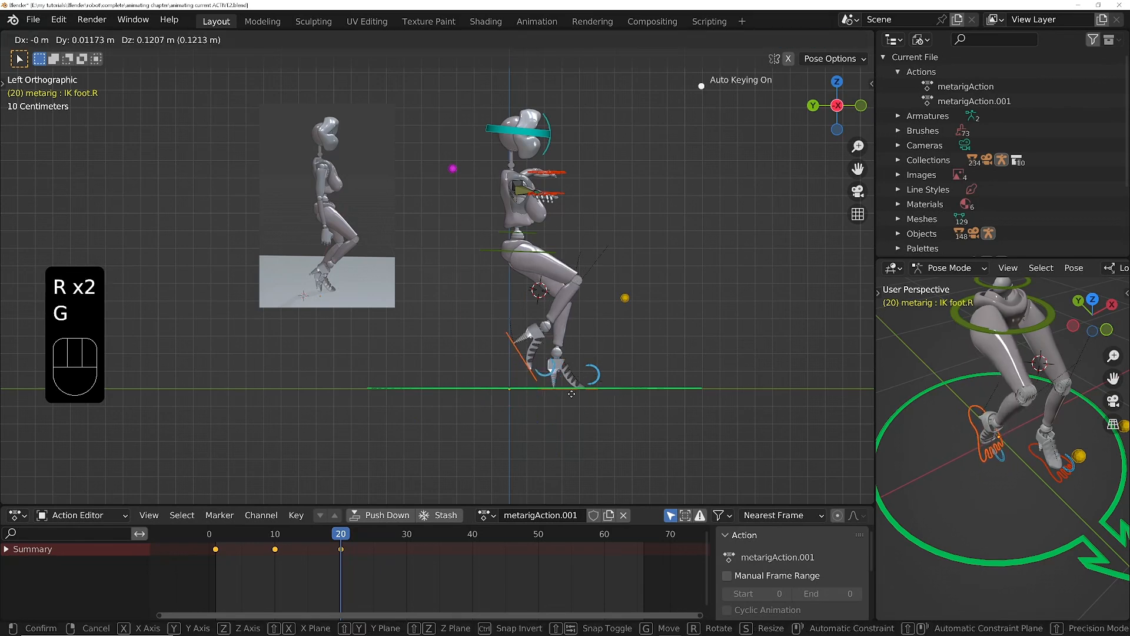
{"action": "left_click", "coordinate": [572, 394]}
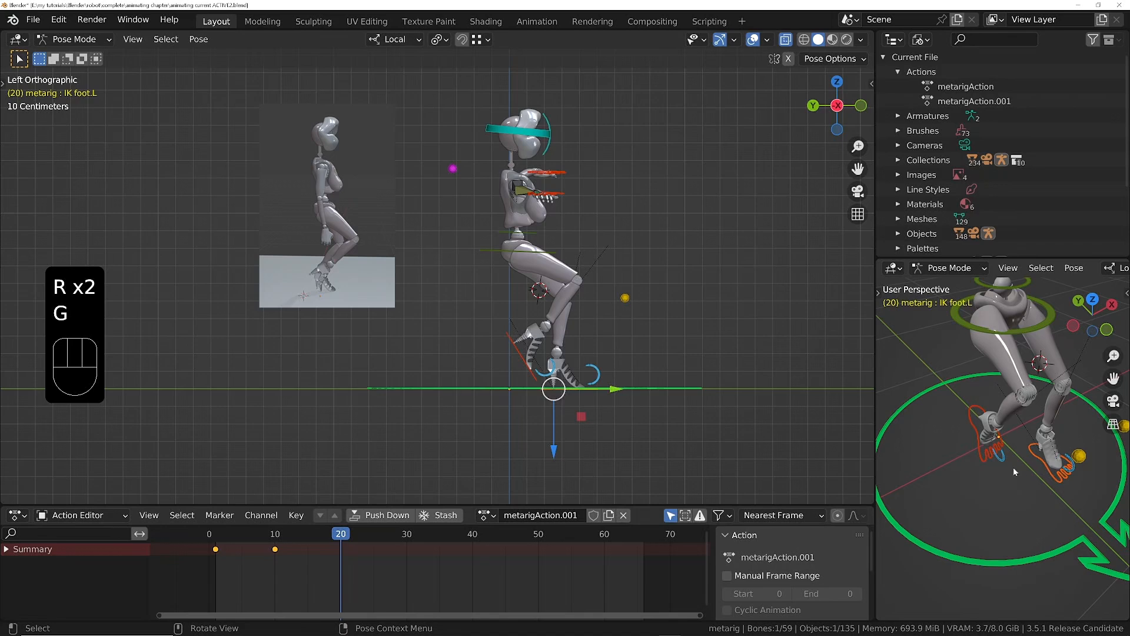
Step: Move IK foot.L back about 0.28 m along its local Y at frame 20, placing it under the body
{"action": "left_click", "coordinate": [587, 369]}
{"action": "key", "text": "g"}
{"action": "key", "text": "g"}
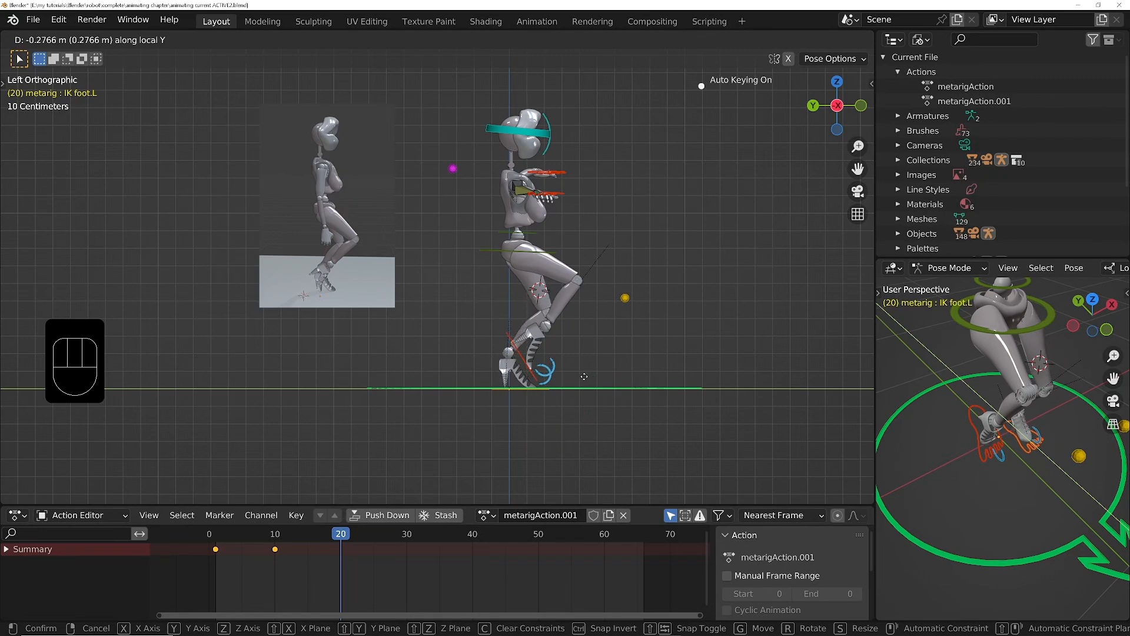
{"action": "left_click", "coordinate": [584, 377]}
Step: Raise the spine control about 0.12 m along global Z at frame 20 to straighten the supporting leg
{"action": "left_click", "coordinate": [486, 250]}
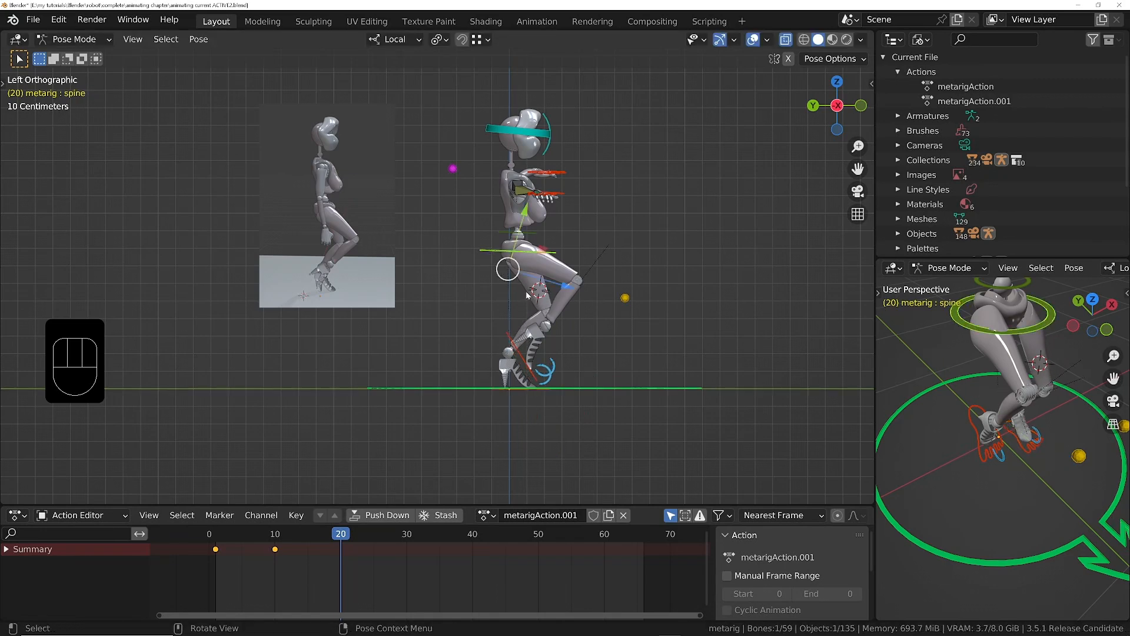
{"action": "key", "text": "g"}
{"action": "key", "text": "z"}
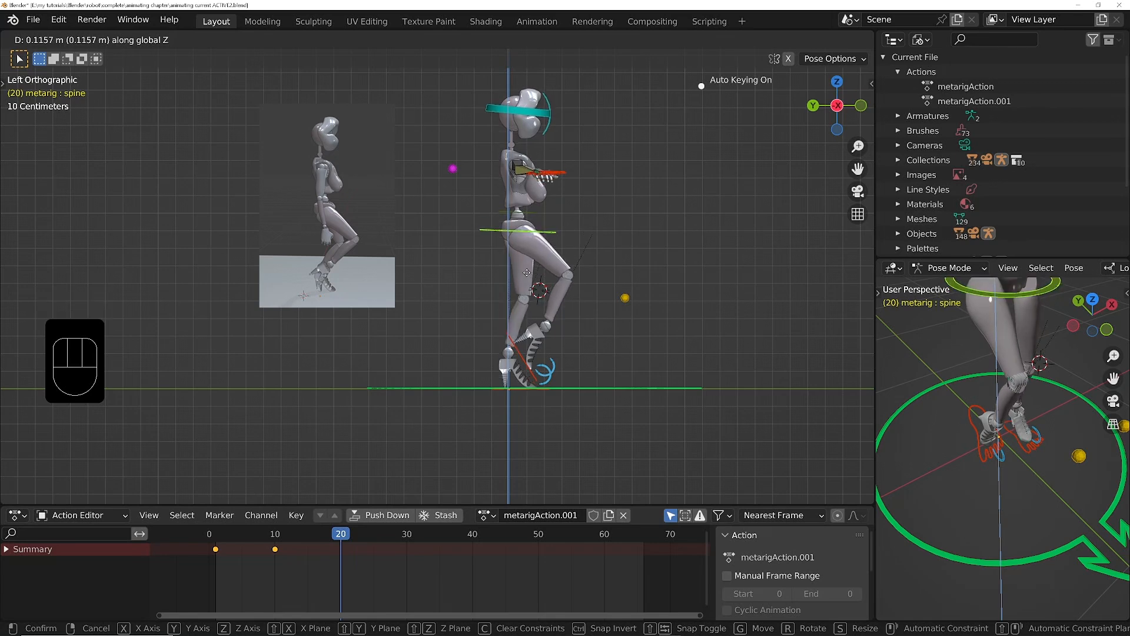
{"action": "left_click", "coordinate": [527, 273]}
Step: Shift the raised IK foot.R control back about 0.08 m along global Y at frame 20
{"action": "left_click", "coordinate": [526, 359]}
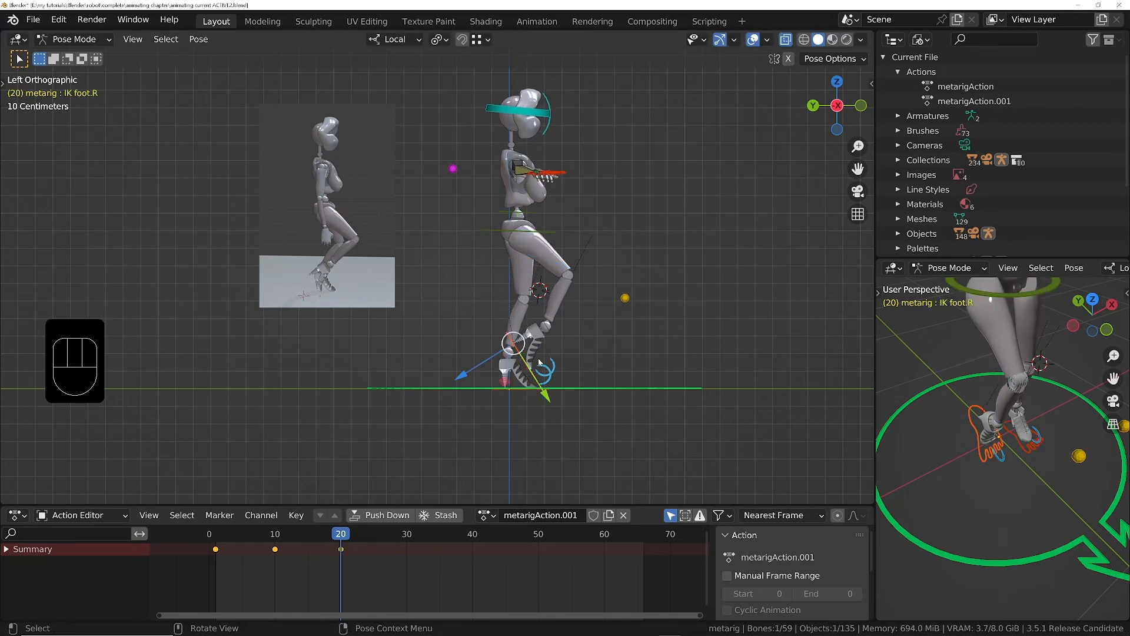
{"action": "key", "text": "g"}
{"action": "key", "text": "y"}
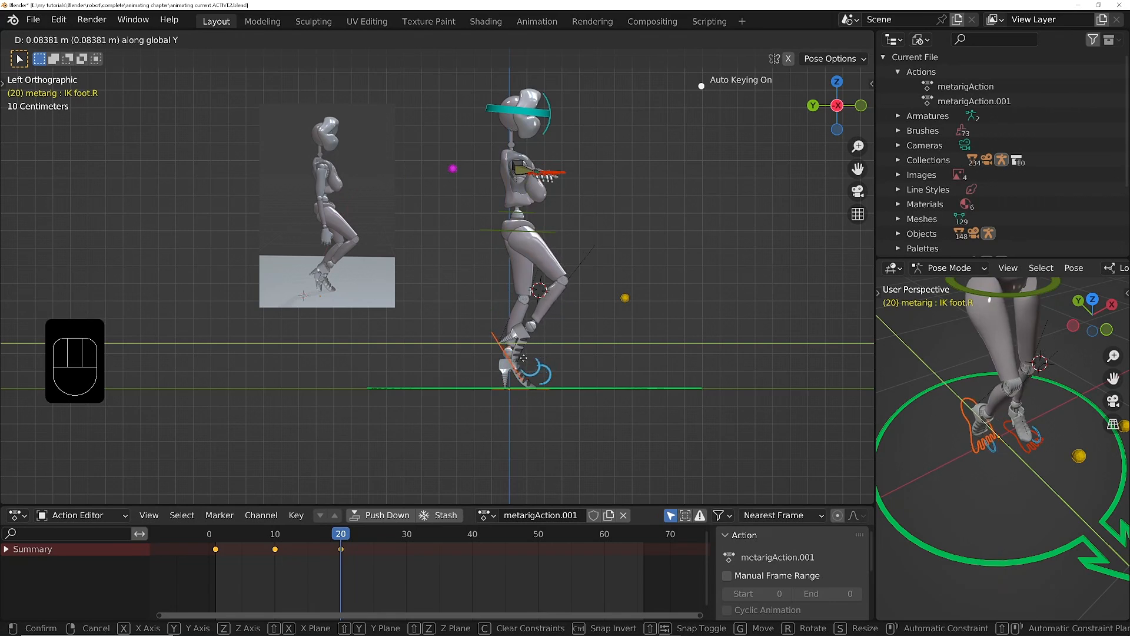
{"action": "left_click", "coordinate": [525, 360]}
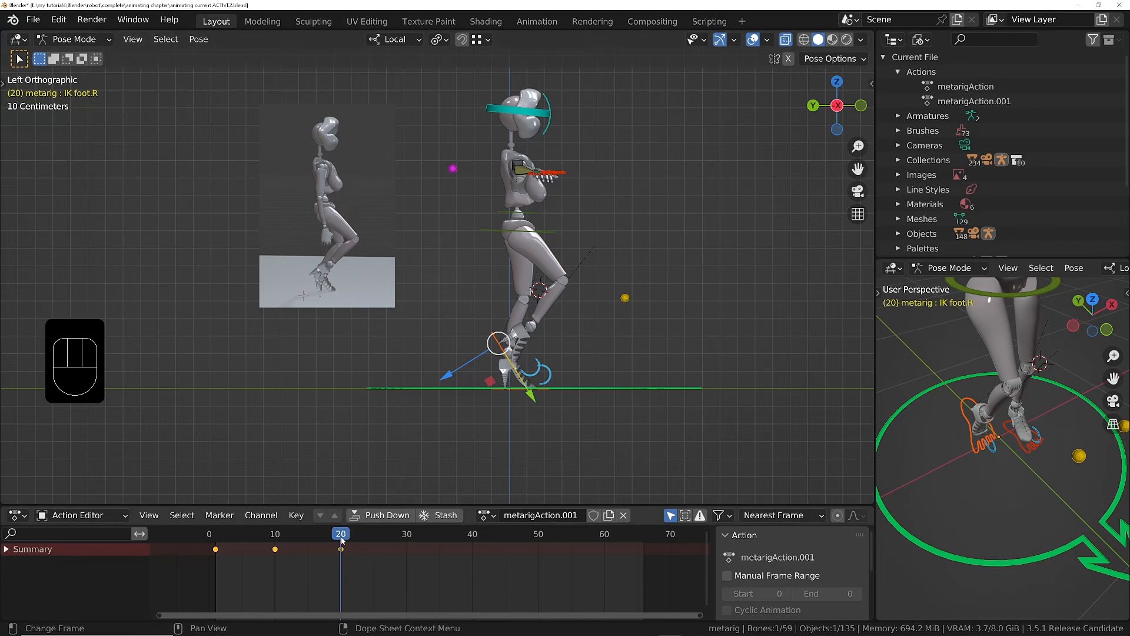
Step: At frame 30, move IK foot.R forward and up, and rotate it to a flatter toe-down angle
{"action": "left_click_drag", "start_coordinate": [342, 541], "coordinate": [407, 537]}
{"action": "key", "text": "g"}
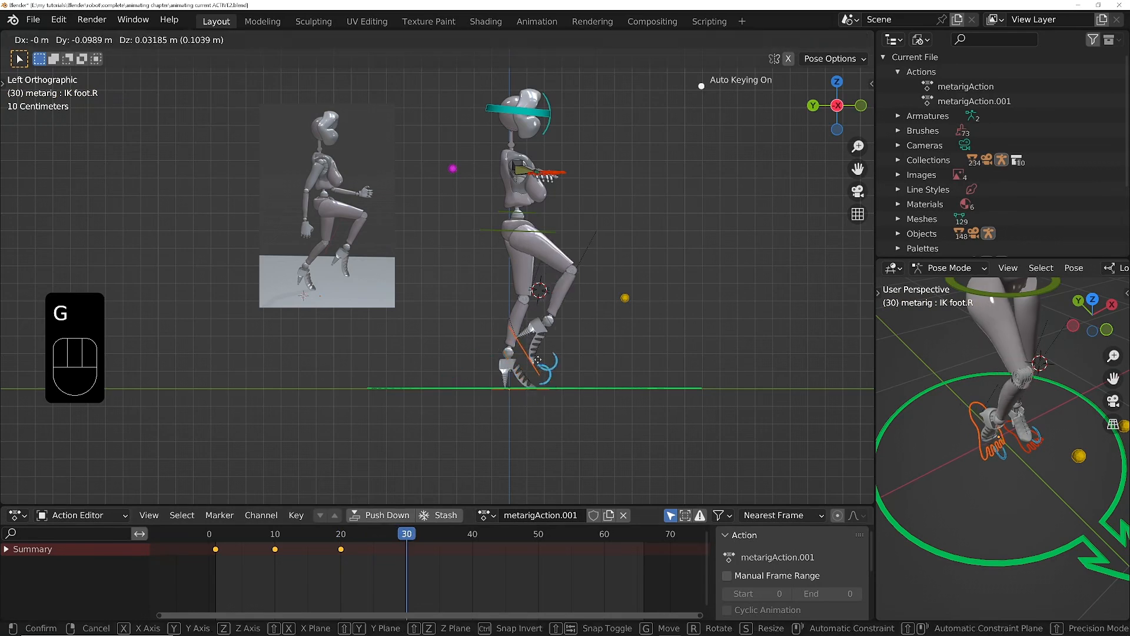
{"action": "left_click", "coordinate": [564, 353]}
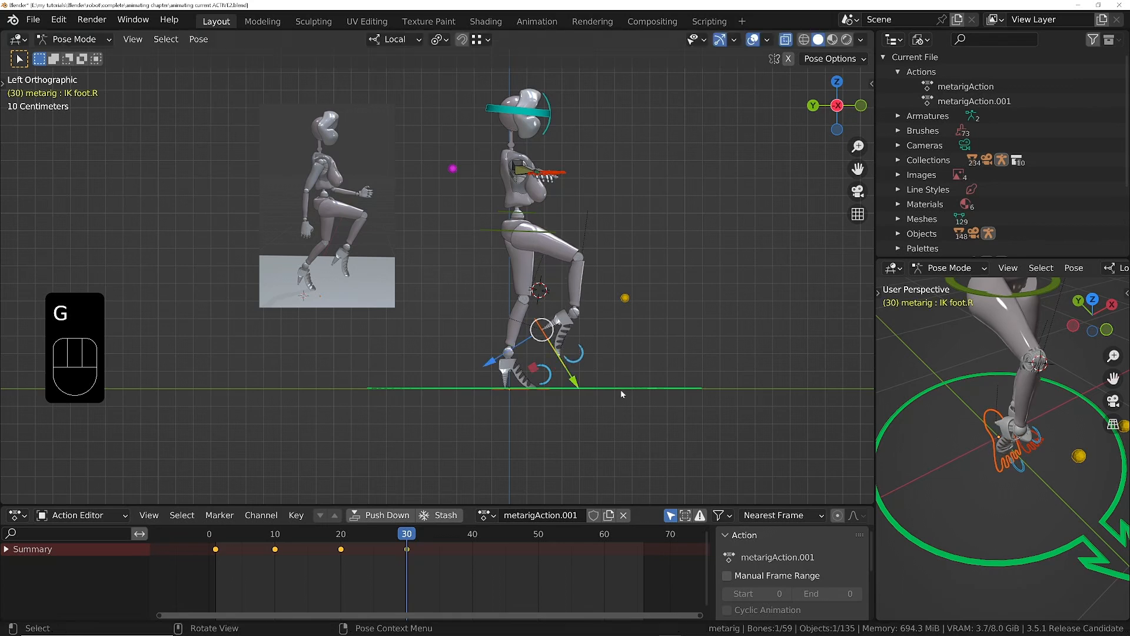
{"action": "key", "text": "r"}
{"action": "key", "text": "g"}
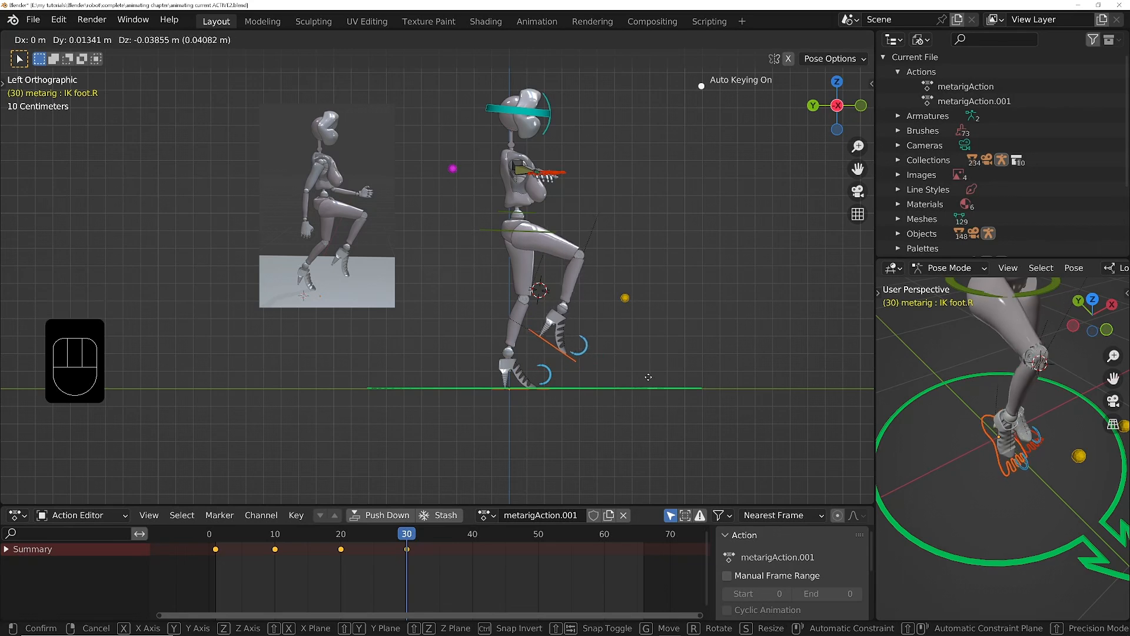
{"action": "left_click", "coordinate": [647, 369]}
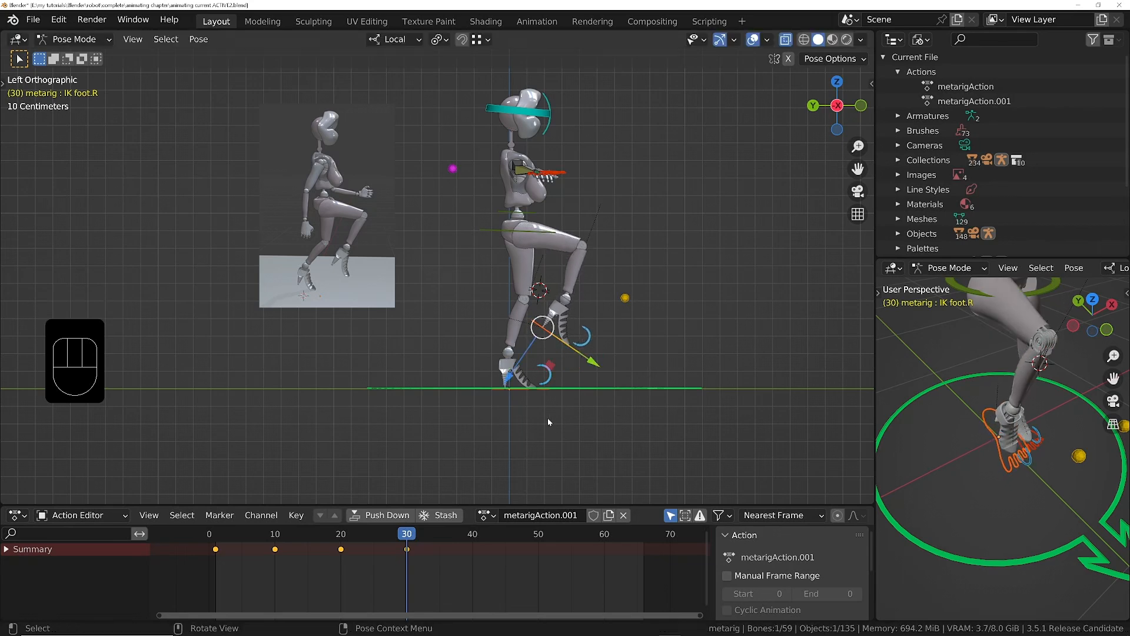
Step: At frame 30, move IK foot.L back about 0.21 m along global Y and rotate IK toe_roll.L about 17°
{"action": "middle_click_drag", "start_coordinate": [1011, 470], "coordinate": [1043, 414]}
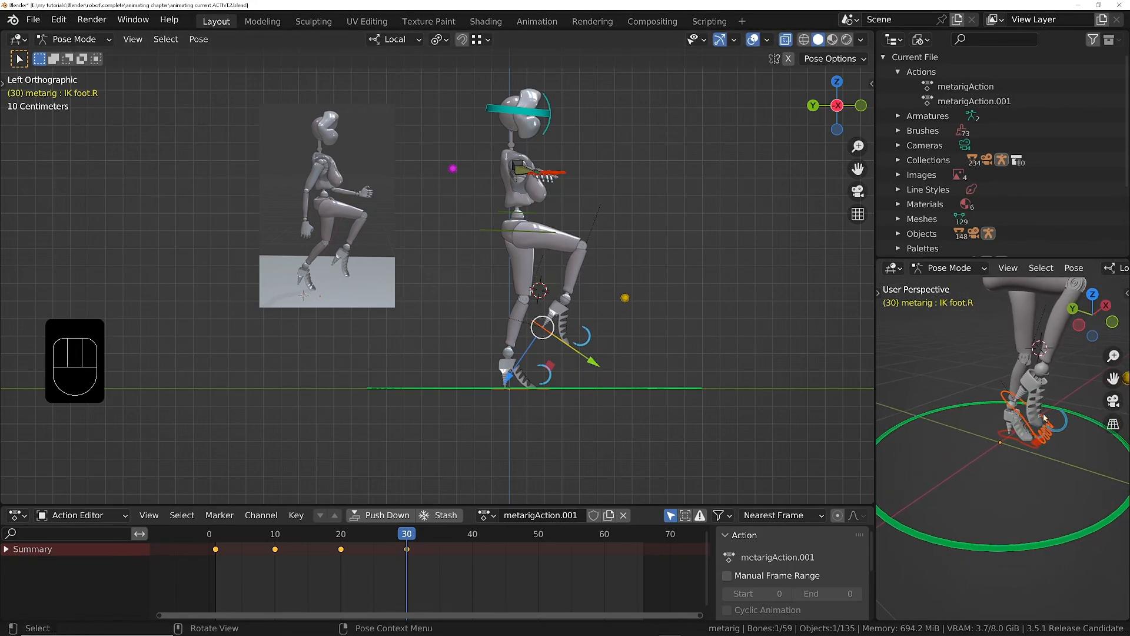
{"action": "left_click", "coordinate": [1006, 440]}
{"action": "key", "text": "g"}
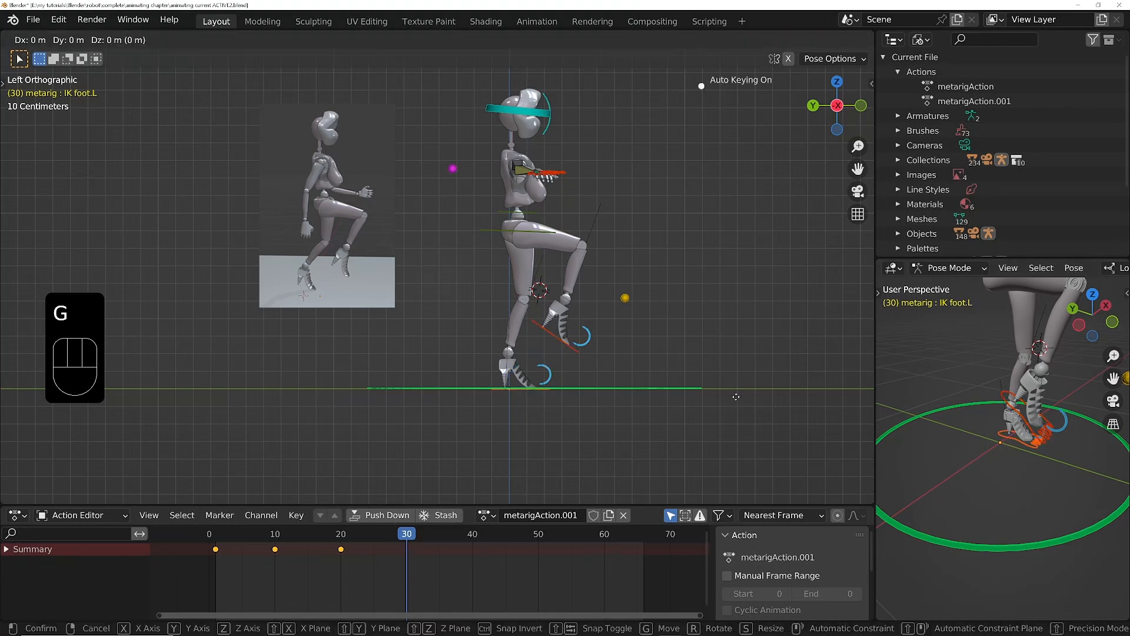
{"action": "key", "text": "y"}
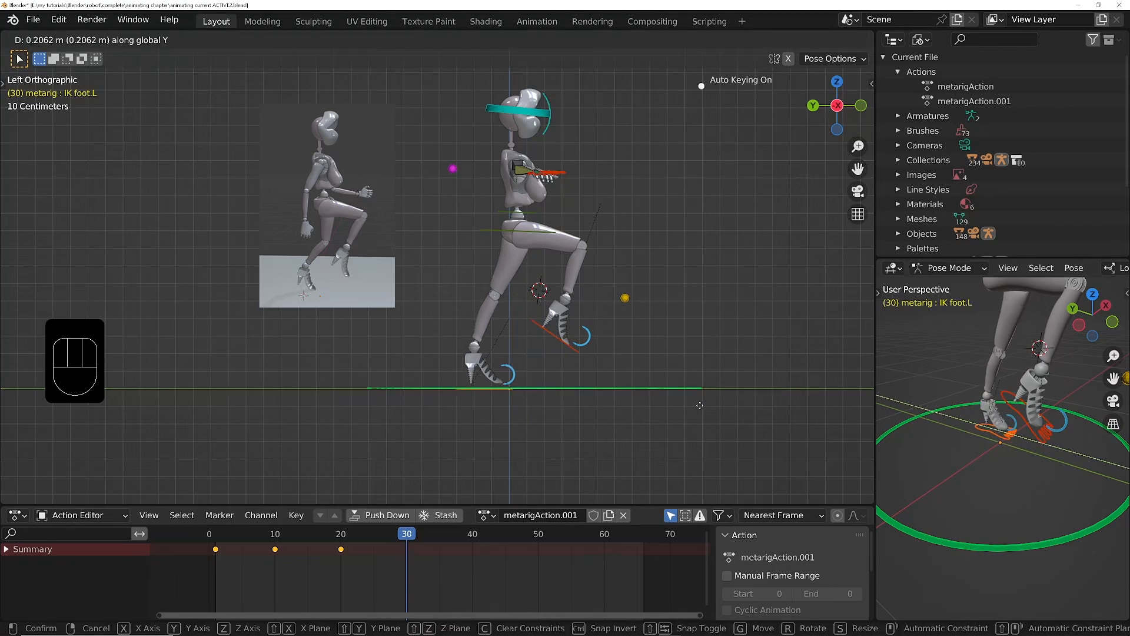
{"action": "left_click", "coordinate": [700, 404]}
{"action": "left_click", "coordinate": [517, 370]}
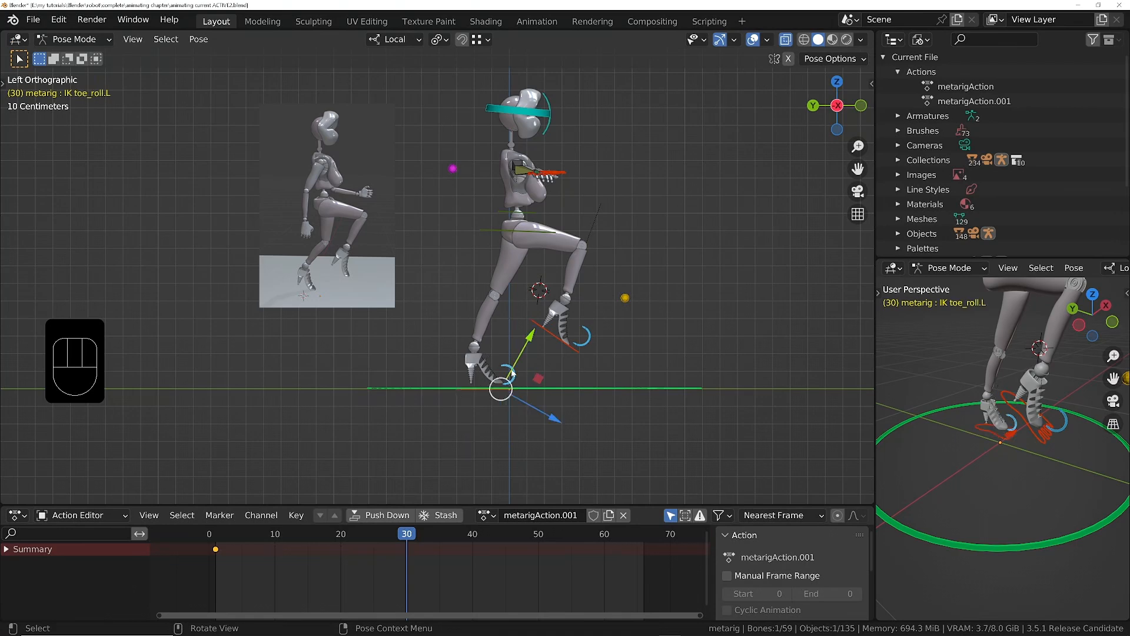
{"action": "key", "text": "r"}
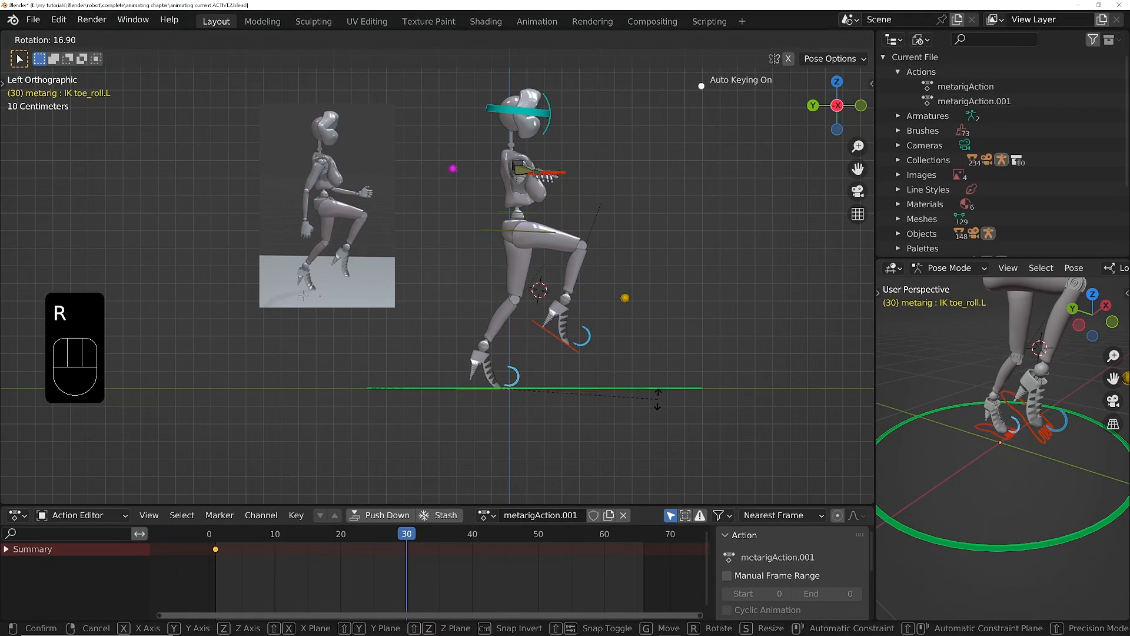
{"action": "left_click", "coordinate": [659, 398]}
Step: At frame 1, copy the pose of both IK foot controls, both IK toe_roll controls and the spine control
{"action": "left_click_drag", "start_coordinate": [407, 536], "coordinate": [408, 573]}
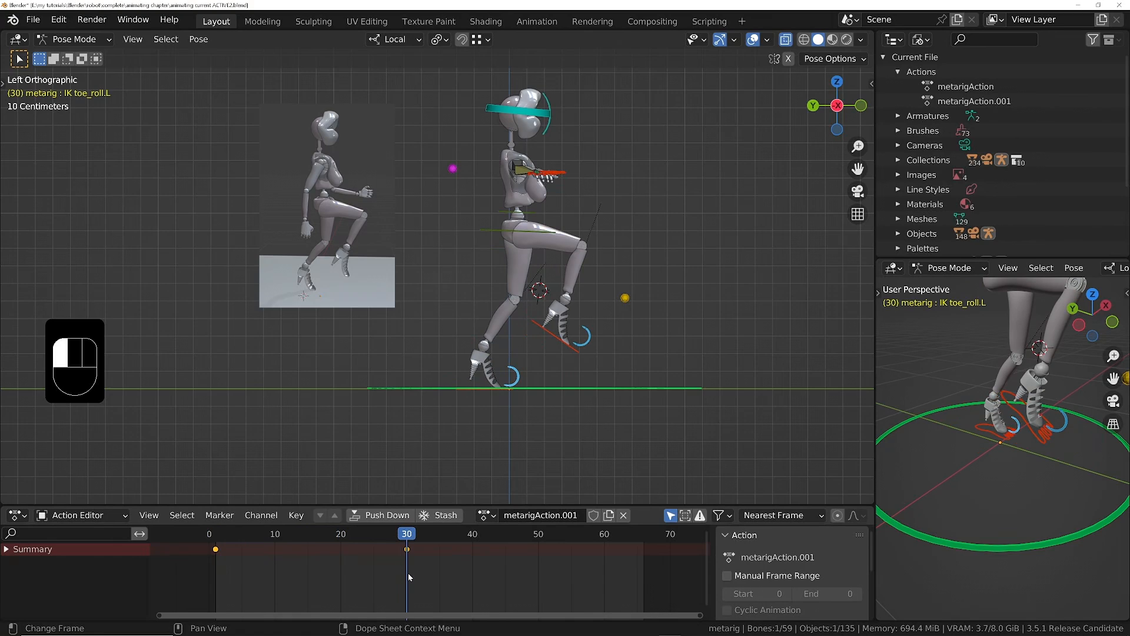
{"action": "left_click_drag", "start_coordinate": [408, 574], "coordinate": [217, 585]}
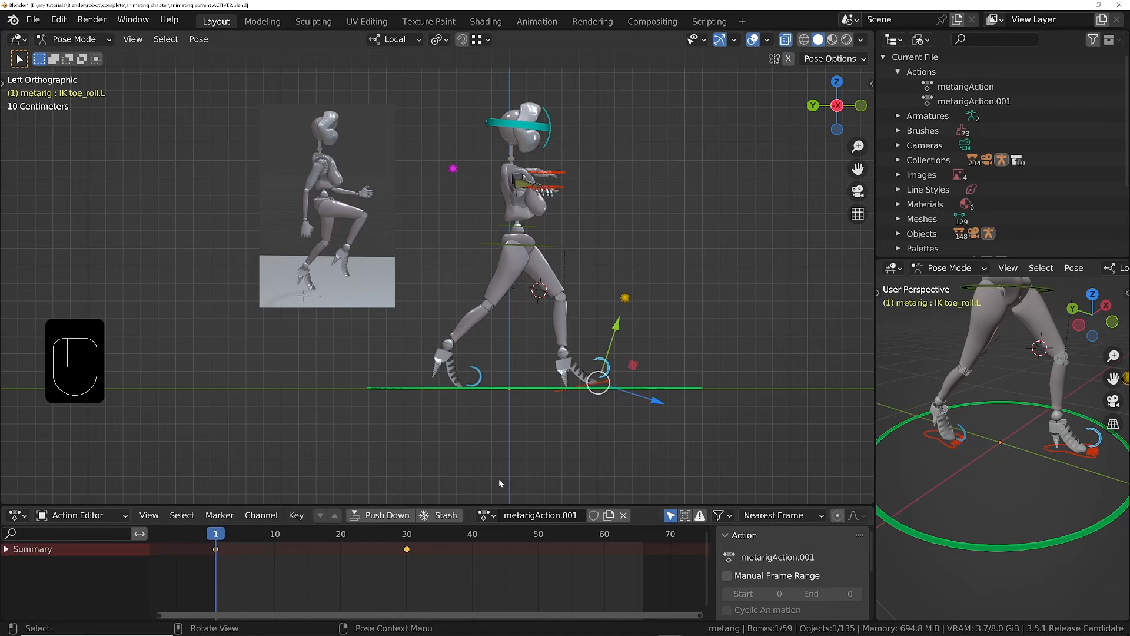
{"action": "middle_click_drag", "start_coordinate": [917, 450], "coordinate": [972, 407], "text": "ctrl"}
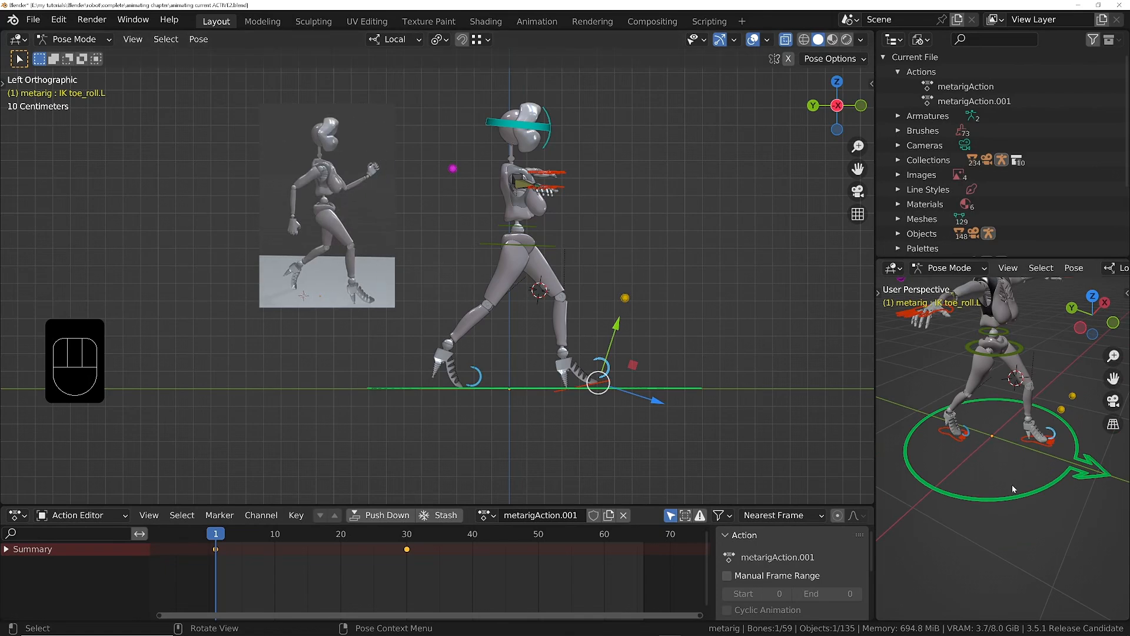
{"action": "left_click", "coordinate": [965, 443], "text": "shift"}
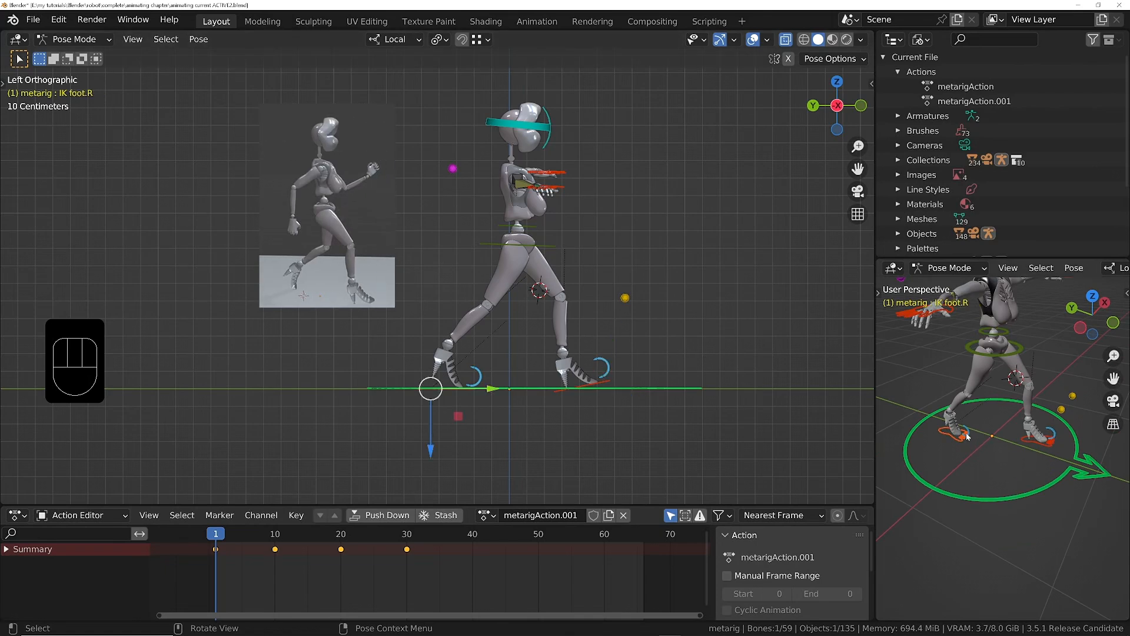
{"action": "left_click", "coordinate": [1053, 435], "text": "shift"}
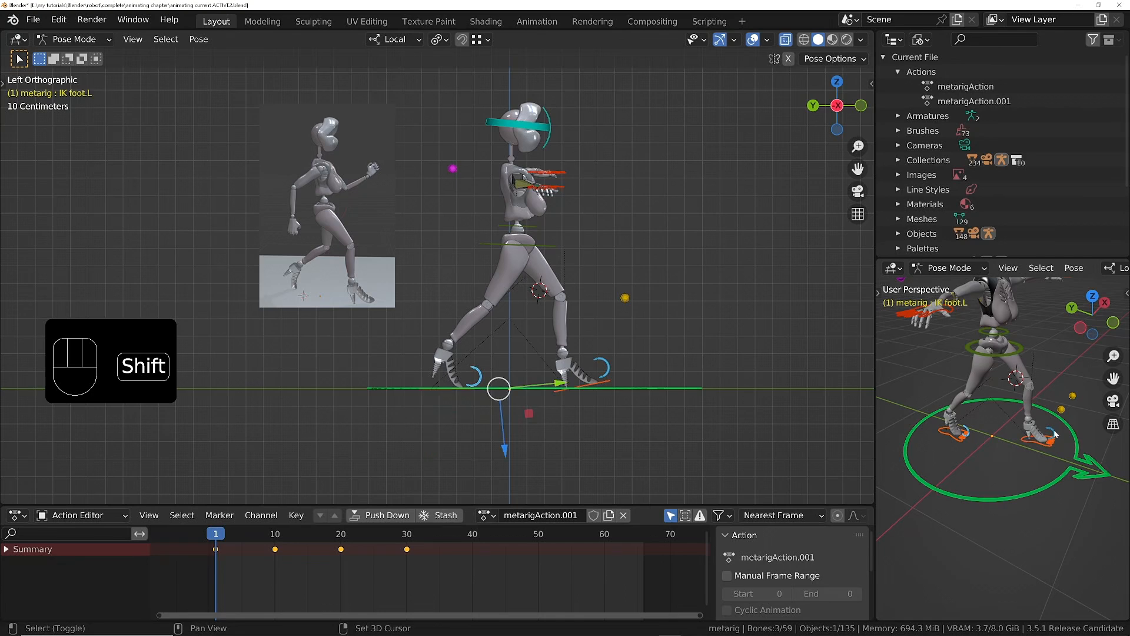
{"action": "left_click", "coordinate": [1020, 349], "text": "shift"}
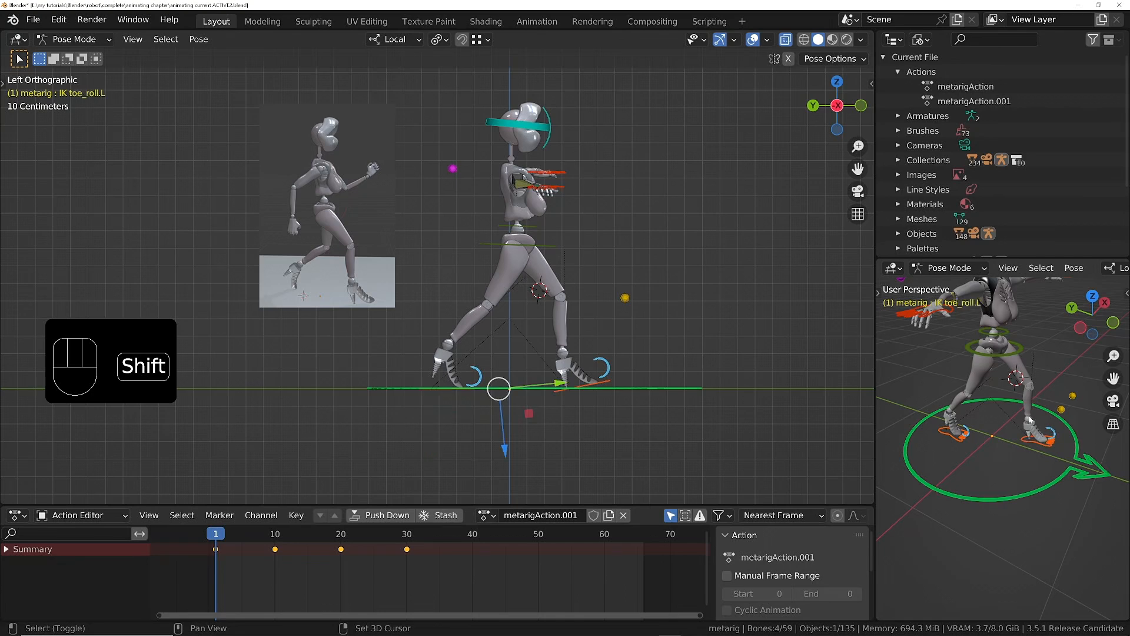
{"action": "left_click", "coordinate": [1020, 350], "text": "shift"}
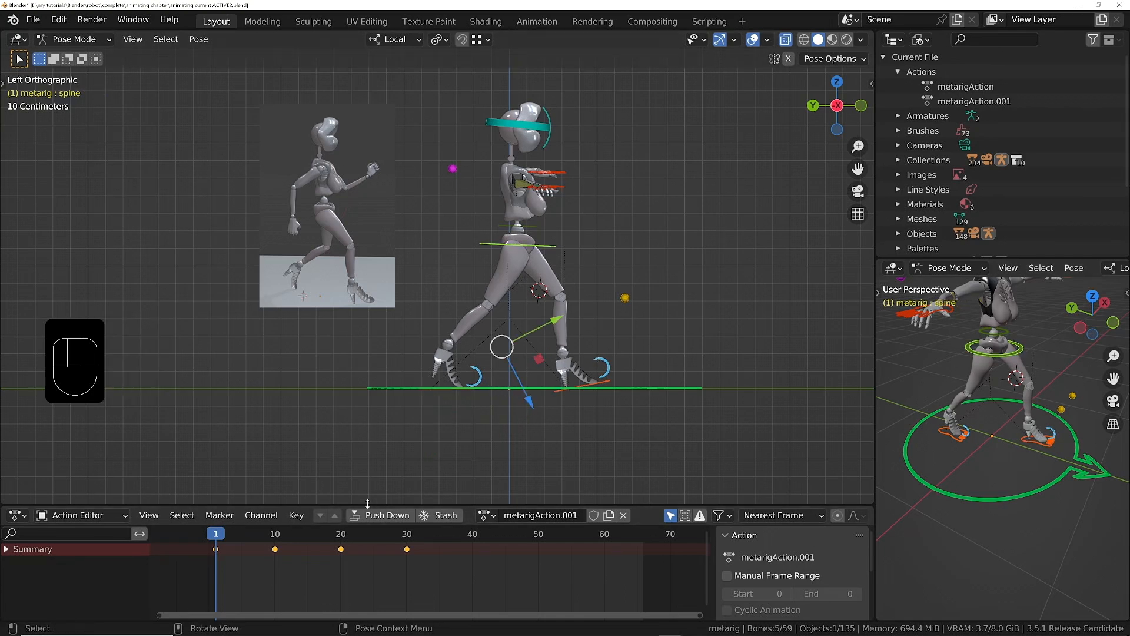
{"action": "left_click", "coordinate": [216, 548]}
{"action": "right_click", "coordinate": [661, 259]}
{"action": "left_click", "coordinate": [592, 278]}
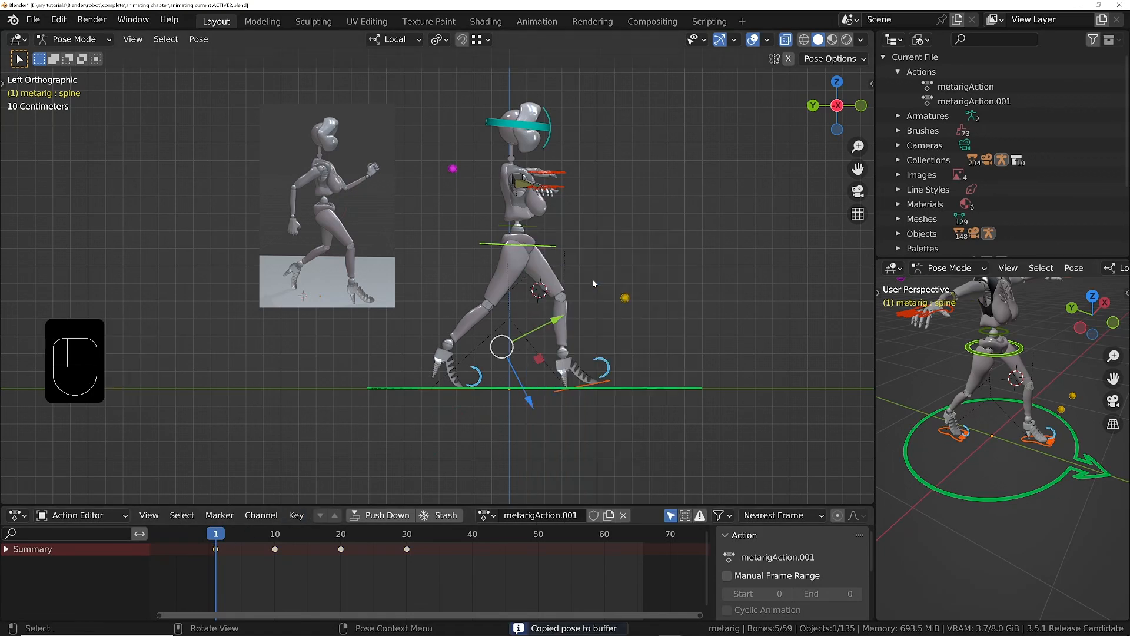
Step: Paste the copied frame 1 pose X-flipped onto the foot, toe_roll and spine controls at frame 40
{"action": "left_click", "coordinate": [474, 536]}
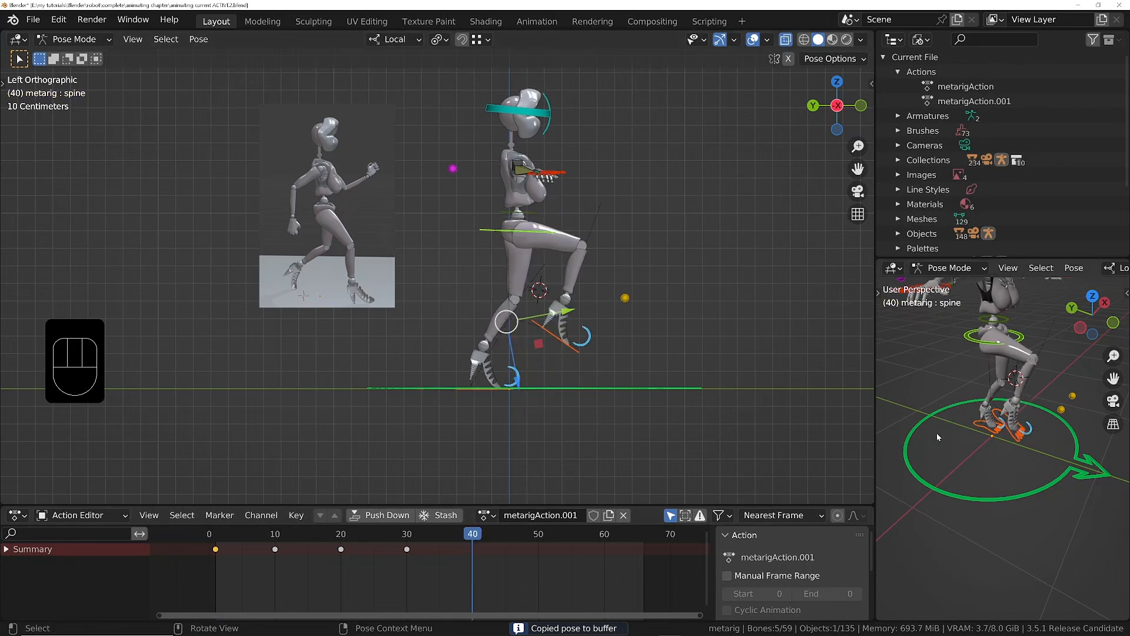
{"action": "middle_click_drag", "start_coordinate": [963, 394], "coordinate": [1001, 412]}
{"action": "scroll", "coordinate": [954, 382], "scroll_direction": "down", "scroll_amount": 3}
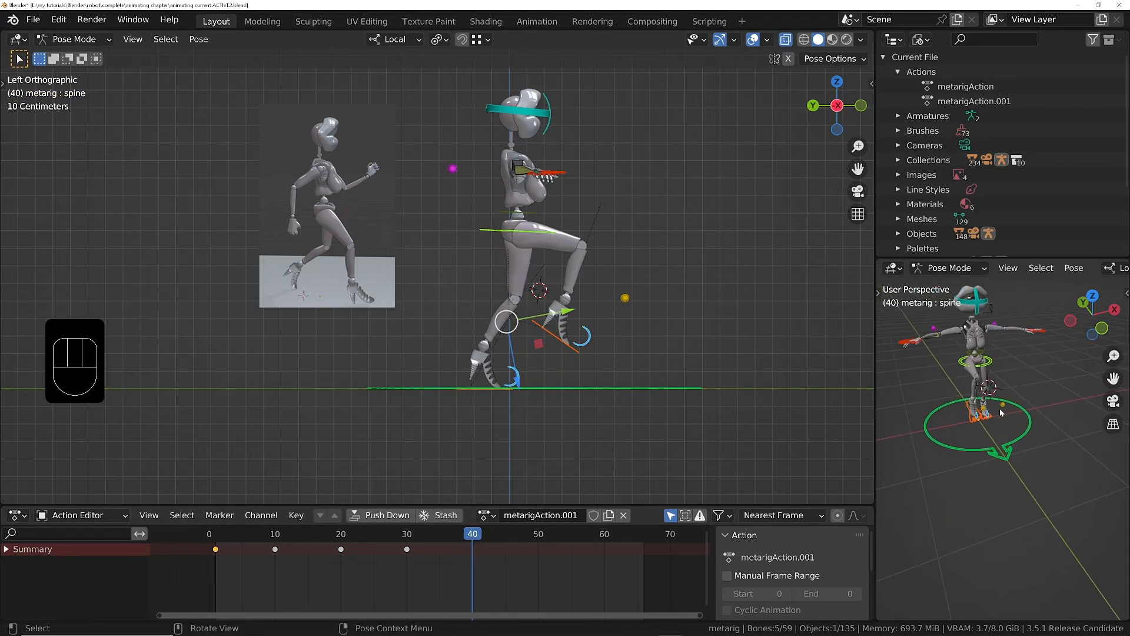
{"action": "right_click", "coordinate": [1078, 541]}
{"action": "right_click", "coordinate": [682, 274]}
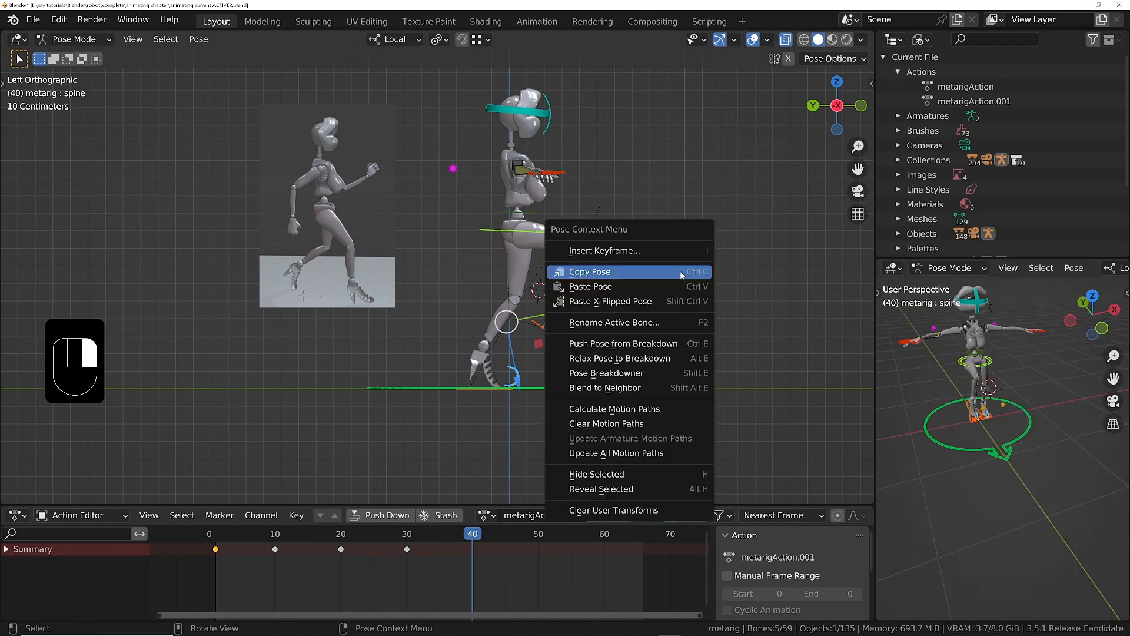
{"action": "left_click", "coordinate": [625, 301]}
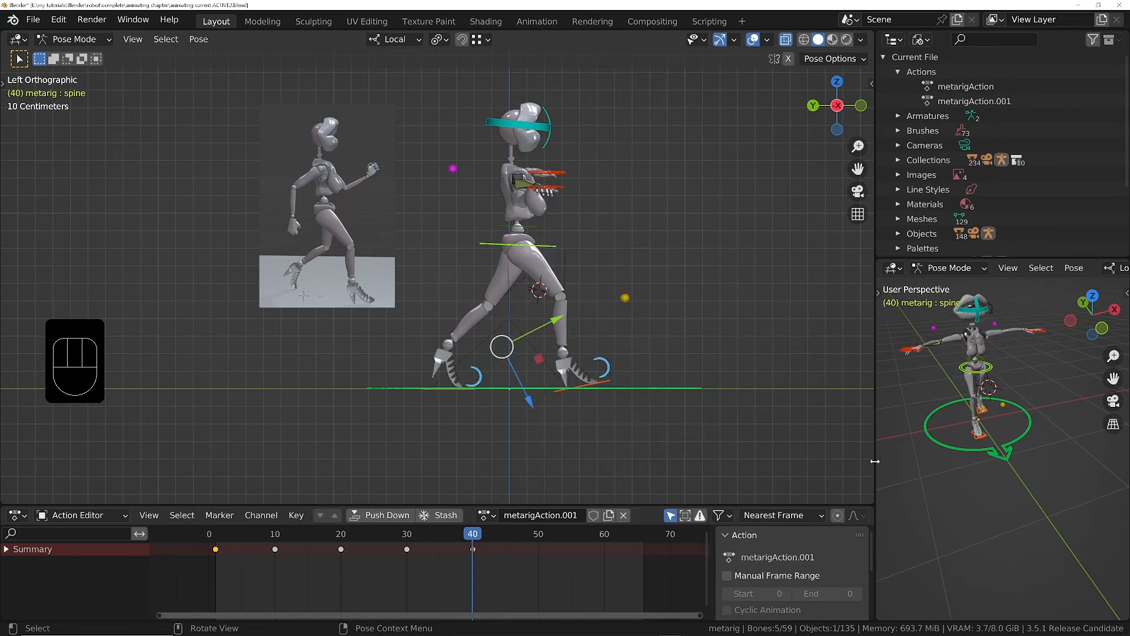
Step: Compare the first pose with its mirrored counterpart in an enlarged perspective view, switching between the first and last frames and playing the animation
{"action": "middle_click_drag", "start_coordinate": [948, 433], "coordinate": [1001, 433]}
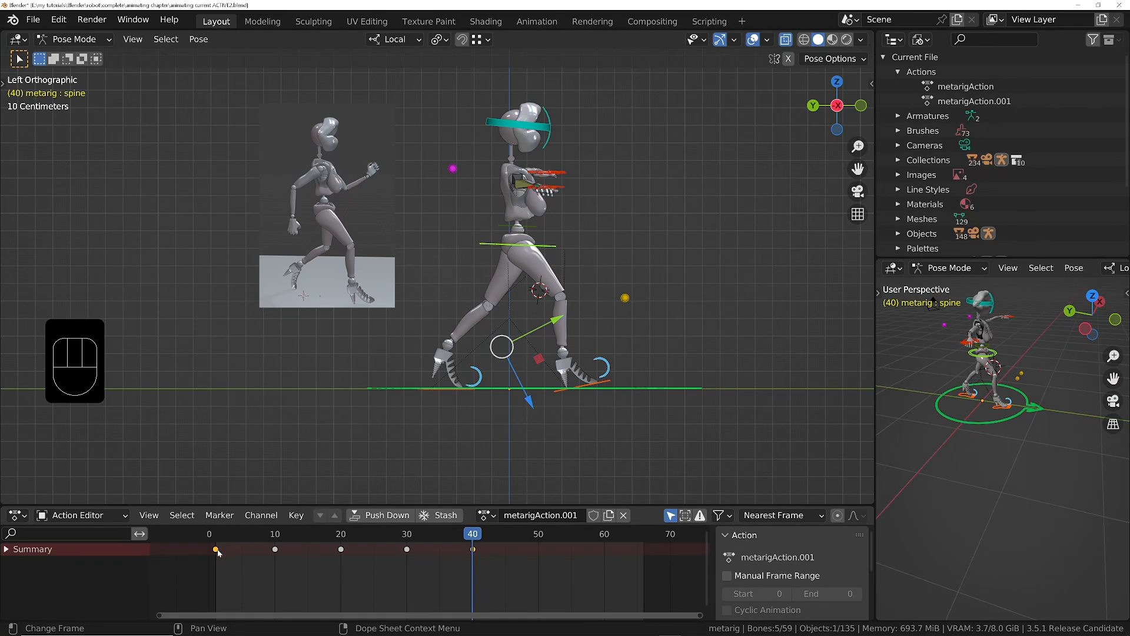
{"action": "middle_click_drag", "start_coordinate": [943, 420], "coordinate": [1001, 370]}
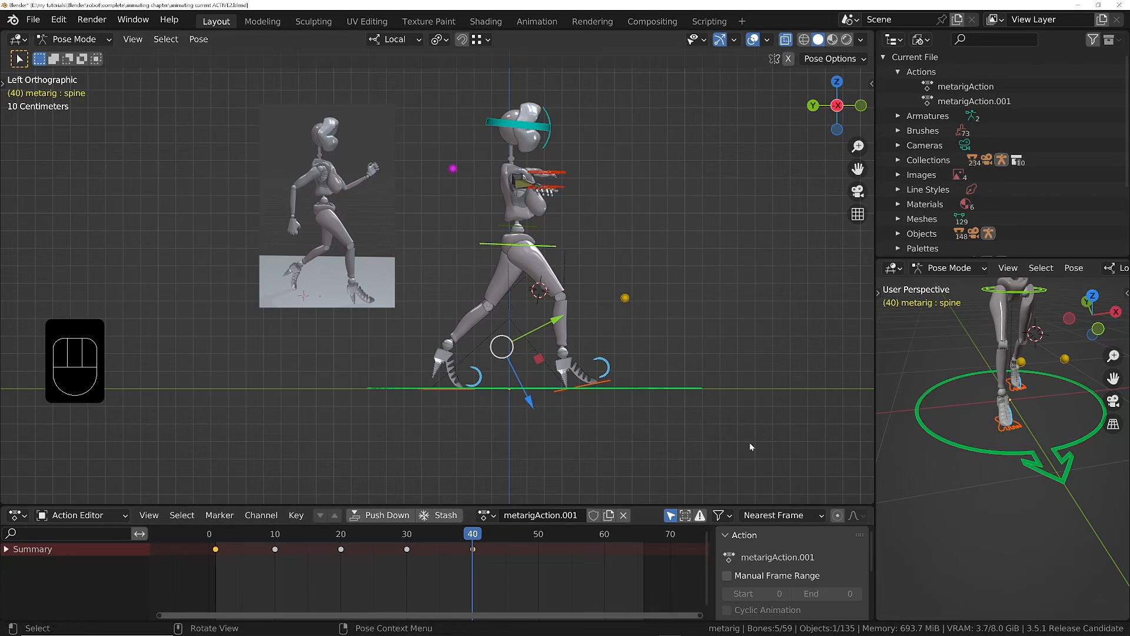
{"action": "key", "text": "ctrl+space"}
{"action": "middle_click_drag", "start_coordinate": [656, 142], "coordinate": [587, 386], "text": "ctrl"}
{"action": "middle_click_drag", "start_coordinate": [584, 389], "coordinate": [643, 371]}
{"action": "middle_click_drag", "start_coordinate": [606, 330], "coordinate": [582, 364], "text": "ctrl"}
{"action": "middle_click_drag", "start_coordinate": [582, 364], "coordinate": [610, 399], "text": "shift"}
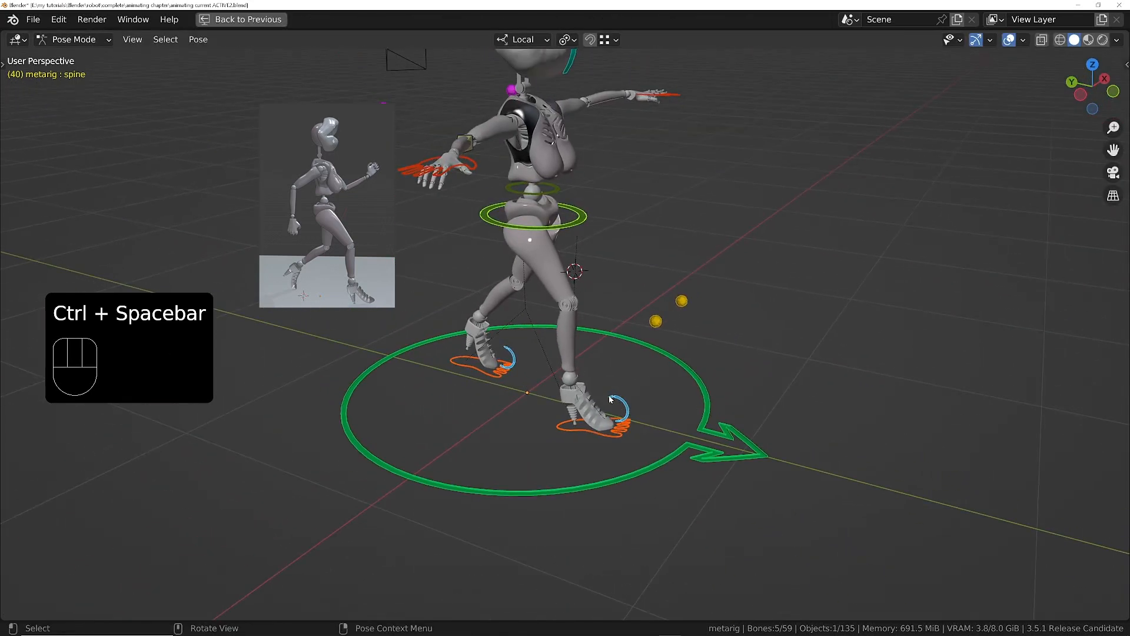
{"action": "key", "text": "shift+Left"}
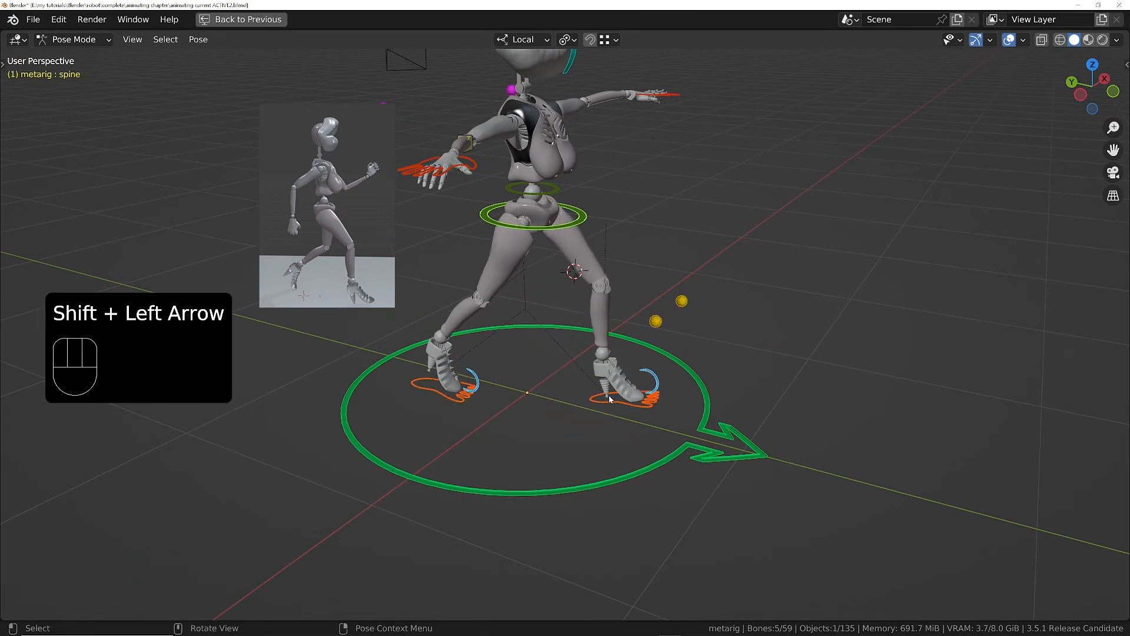
{"action": "key", "text": "shift+Right"}
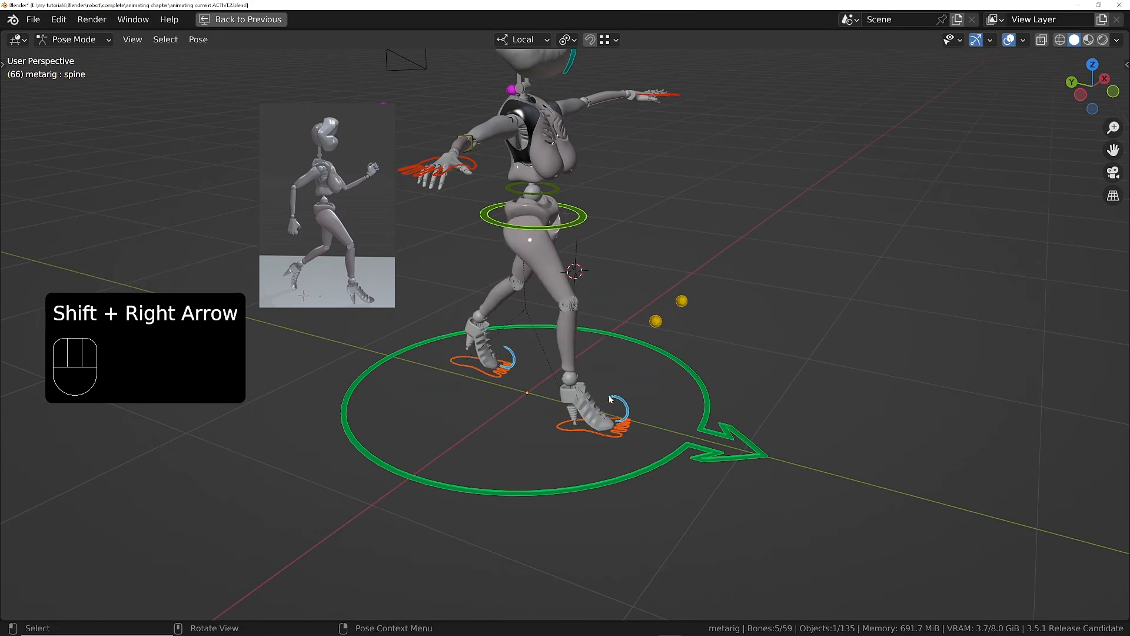
{"action": "key", "text": "shift+Left"}
{"action": "key", "text": "shift+Right"}
{"action": "key", "text": "shift+Left"}
{"action": "key", "text": "shift+Right"}
{"action": "key", "text": "shift+Left"}
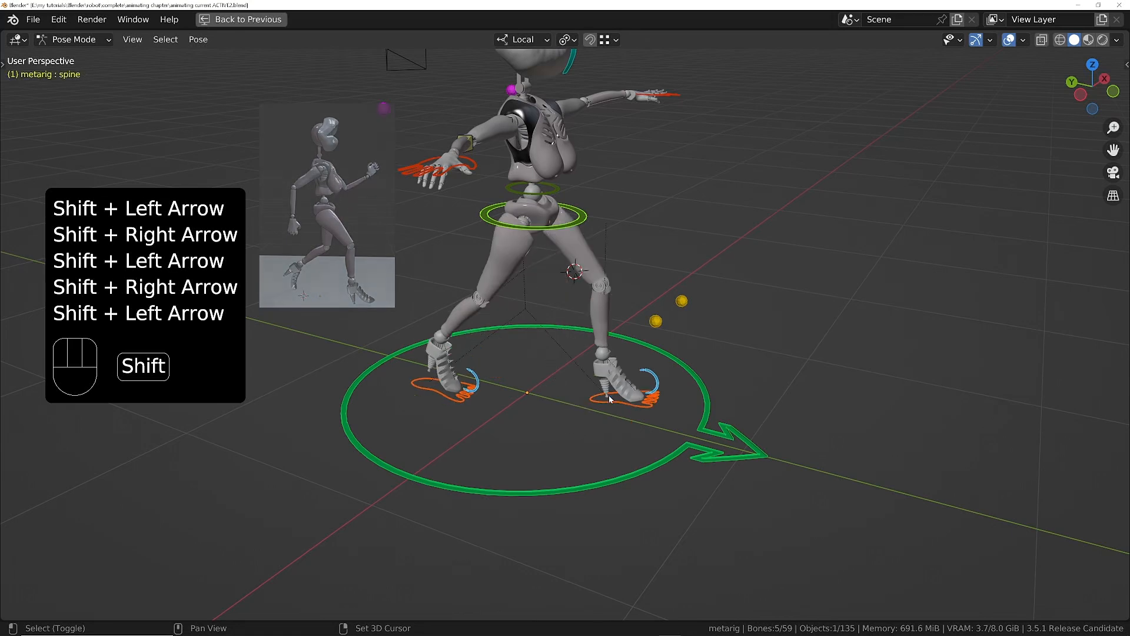
{"action": "key", "text": "shift+Right"}
{"action": "key", "text": "shift+Left"}
{"action": "key", "text": "space"}
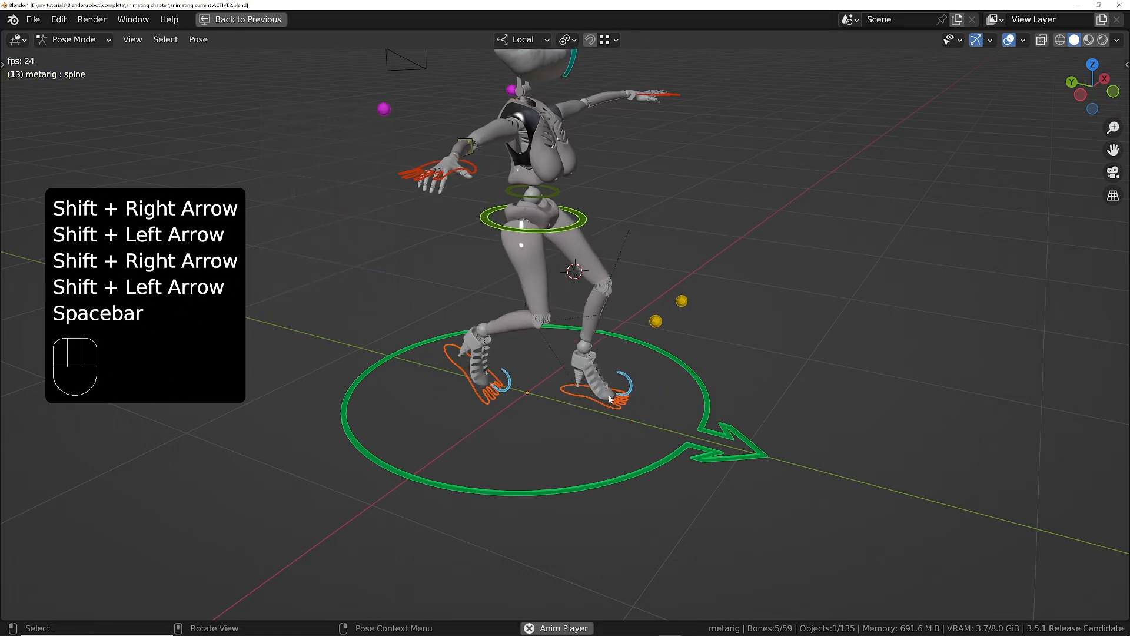
{"action": "key", "text": "space"}
{"action": "key", "text": "space"}
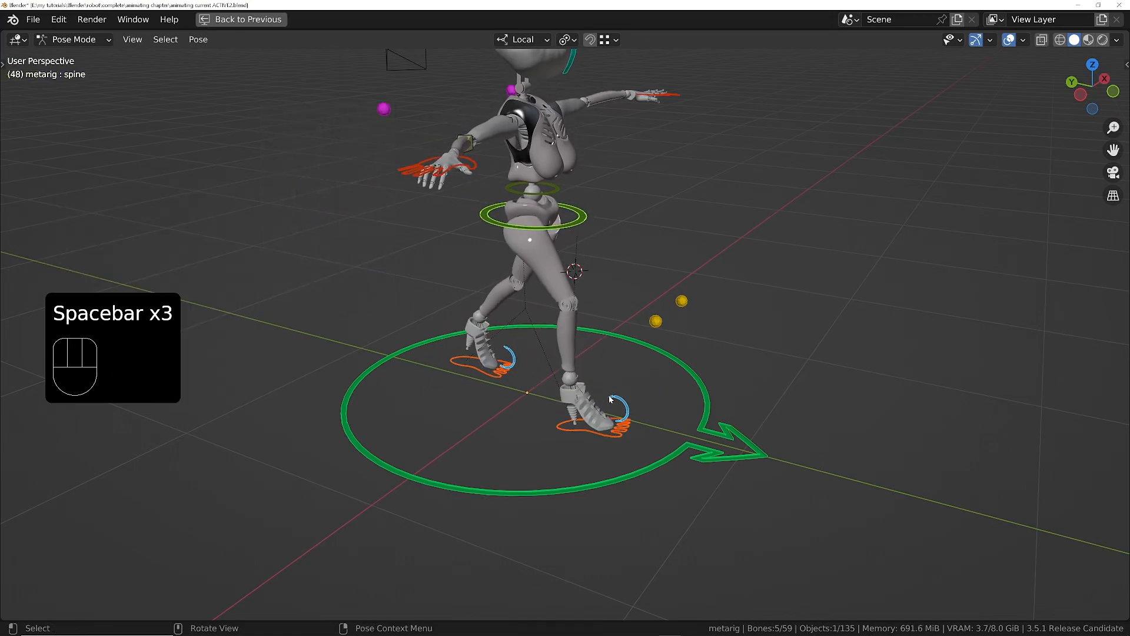
{"action": "key", "text": "ctrl+space"}
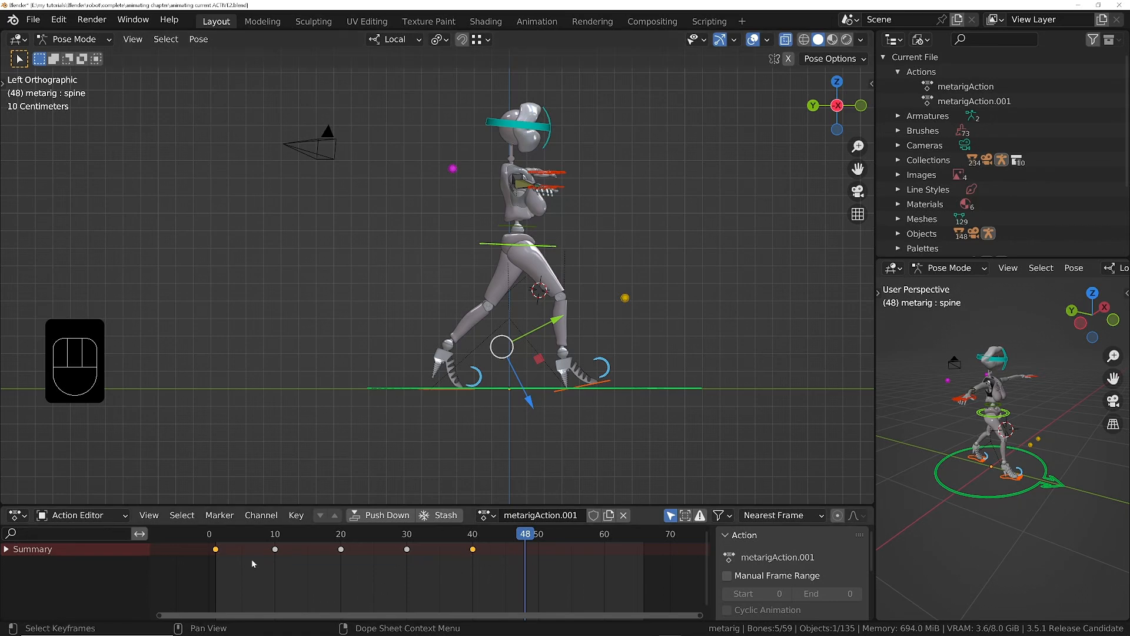
Step: Copy the pose of the selected controls at frame 10 and paste it X-flipped at frame 50
{"action": "key", "text": "Down"}
{"action": "key", "text": "Down"}
{"action": "key", "text": "Down"}
{"action": "key", "text": "Down"}
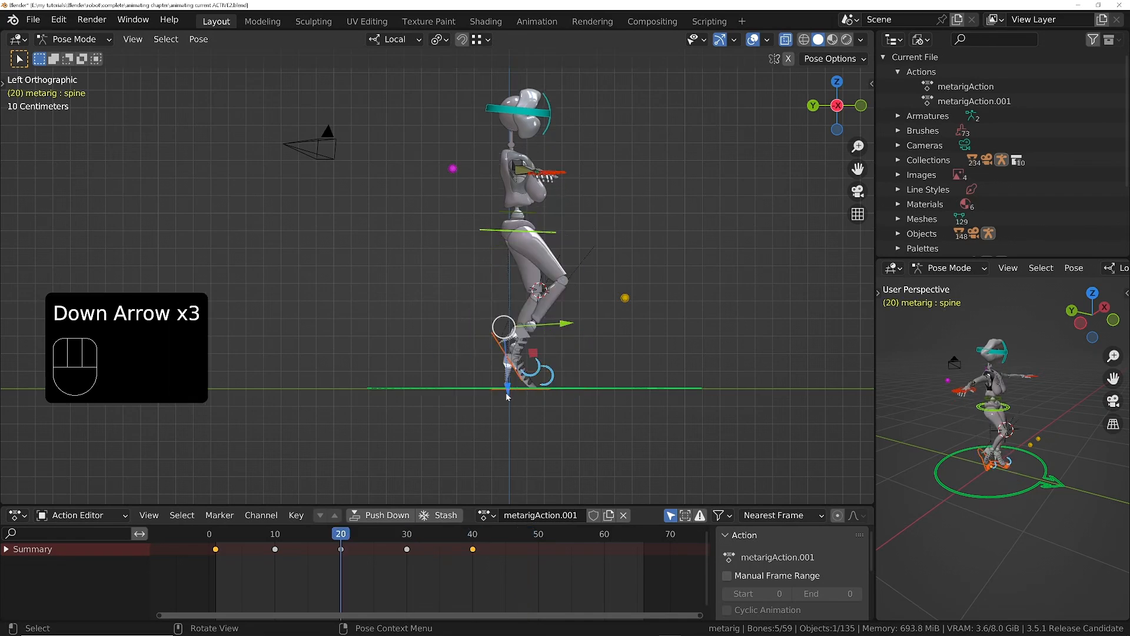
{"action": "middle_click_drag", "start_coordinate": [519, 417], "coordinate": [495, 290]}
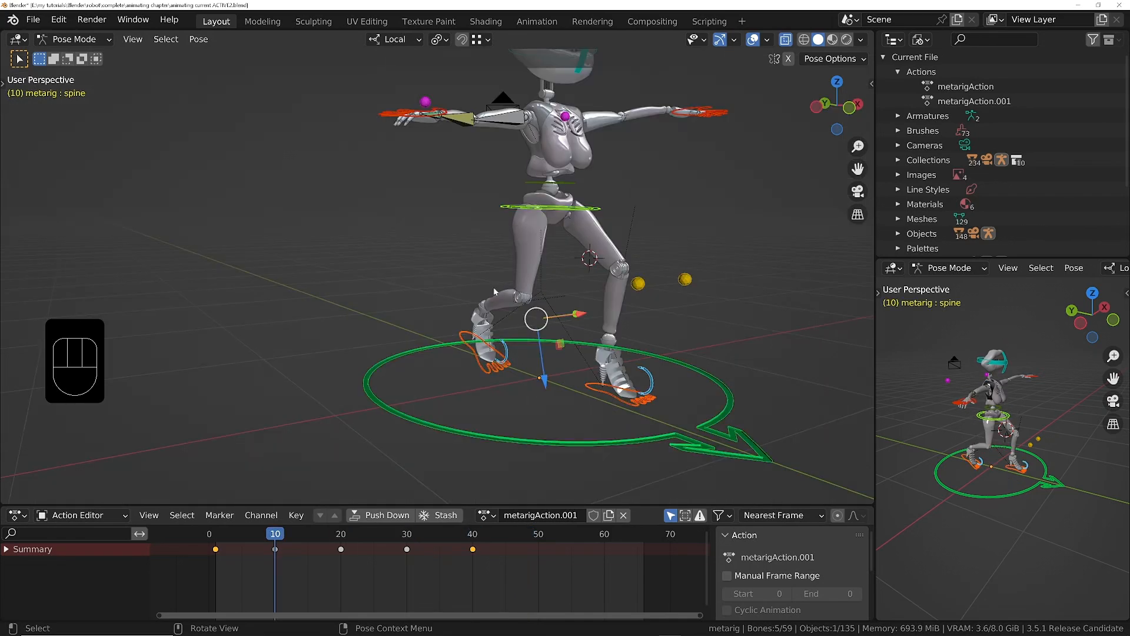
{"action": "right_click", "coordinate": [604, 207]}
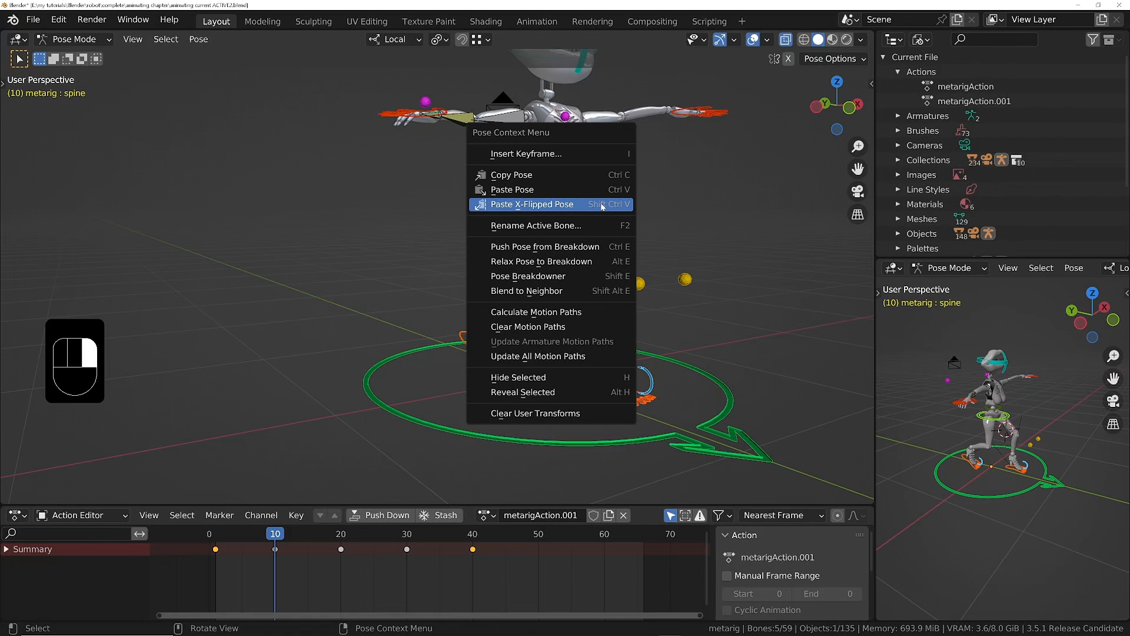
{"action": "left_click", "coordinate": [565, 175]}
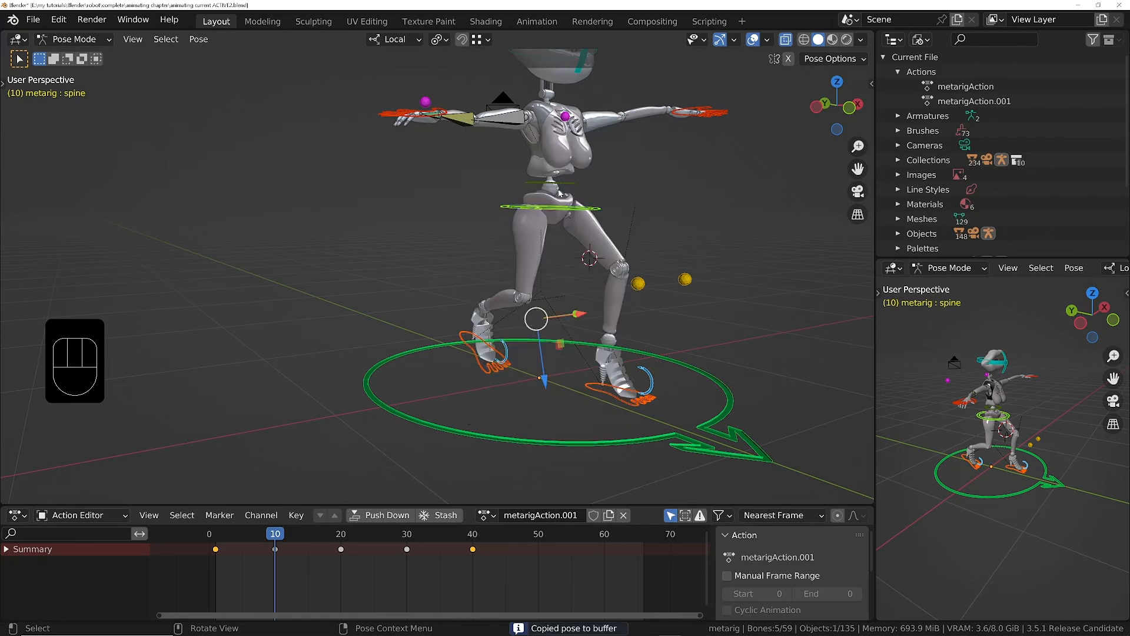
{"action": "left_click", "coordinate": [539, 535]}
{"action": "right_click", "coordinate": [630, 270]}
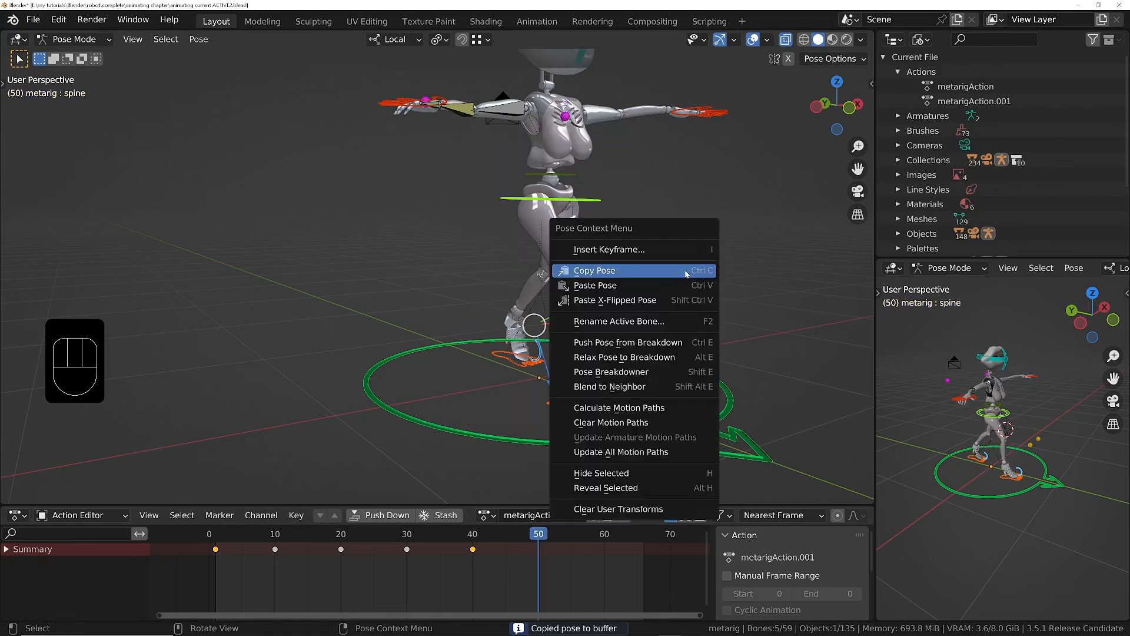
{"action": "left_click", "coordinate": [681, 300]}
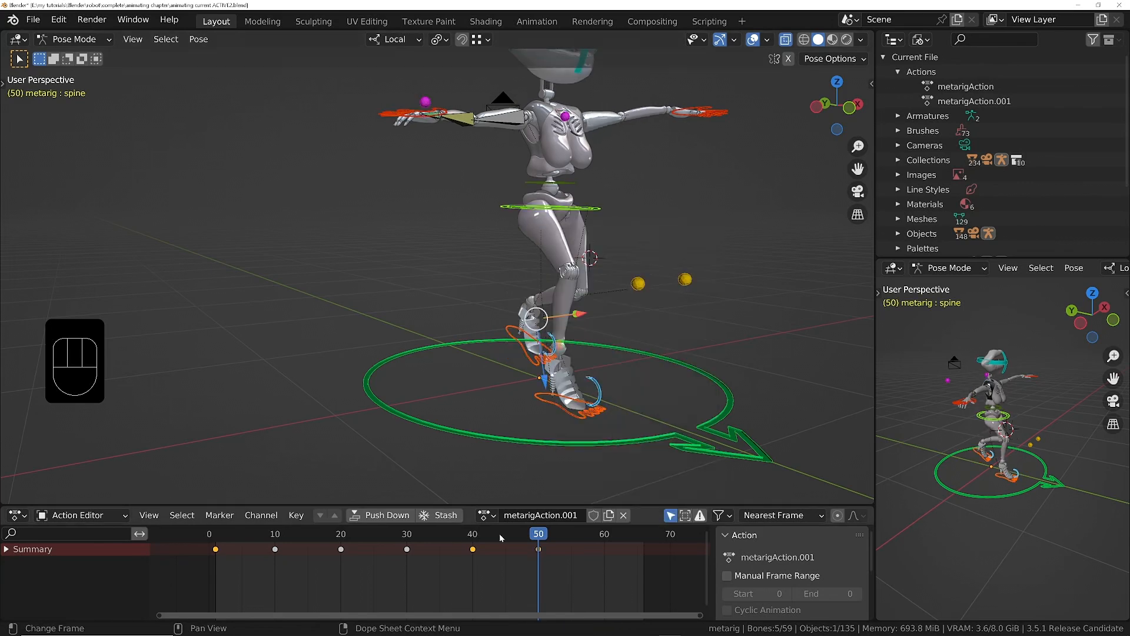
Step: Copy the pose of the selected controls at frame 20 and paste it X-flipped at frame 60
{"action": "left_click", "coordinate": [340, 536]}
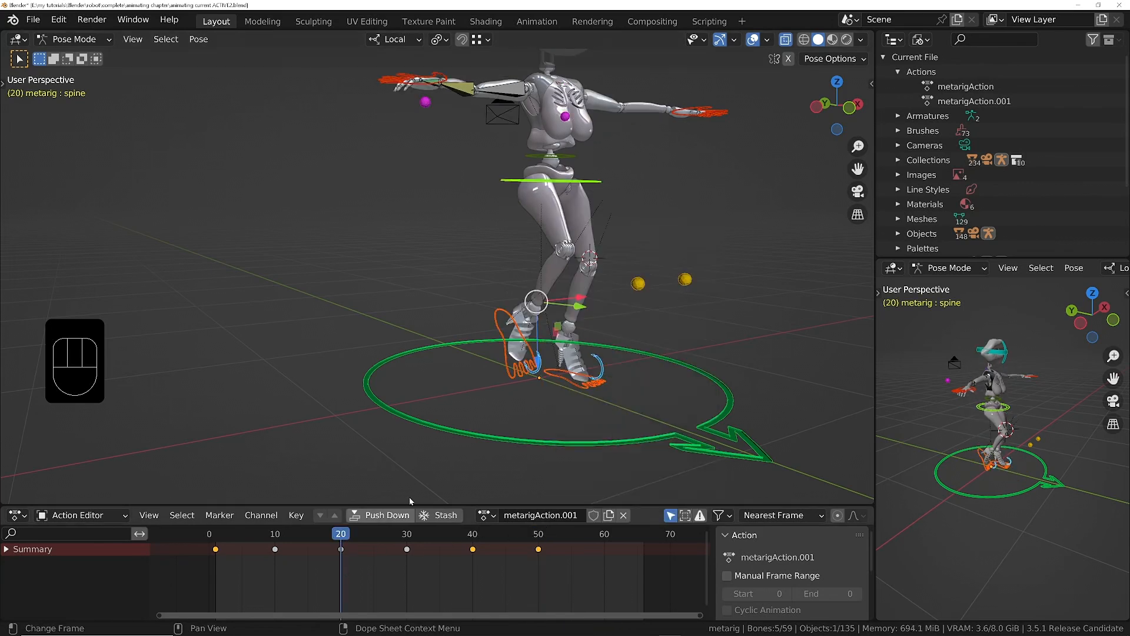
{"action": "right_click", "coordinate": [640, 283]}
{"action": "left_click", "coordinate": [589, 249]}
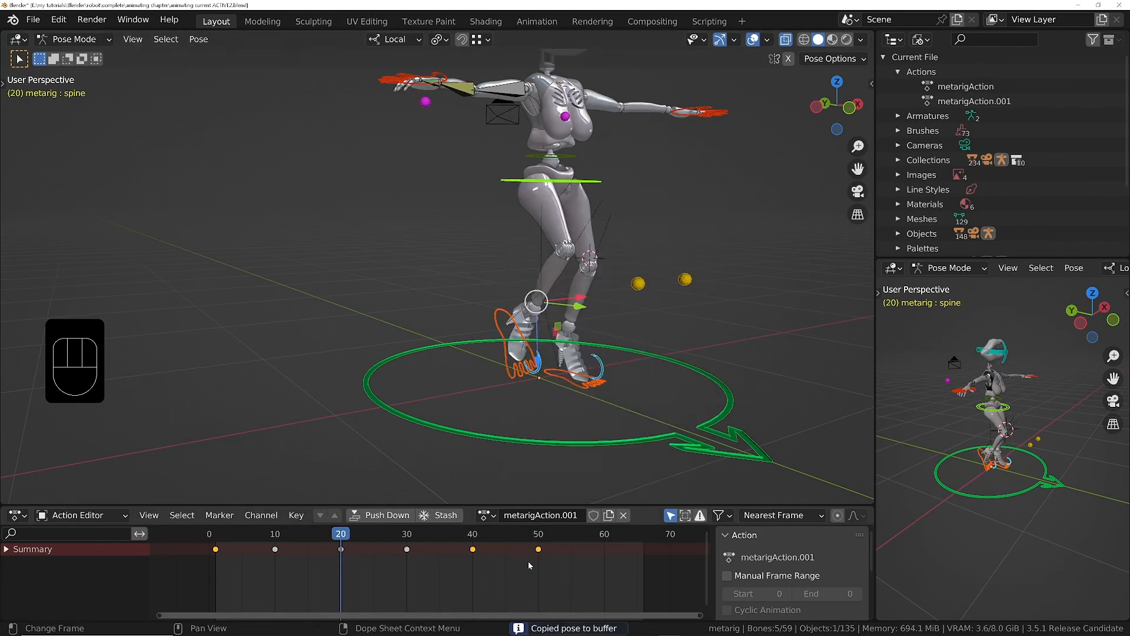
{"action": "left_click", "coordinate": [602, 536]}
{"action": "right_click", "coordinate": [647, 189]}
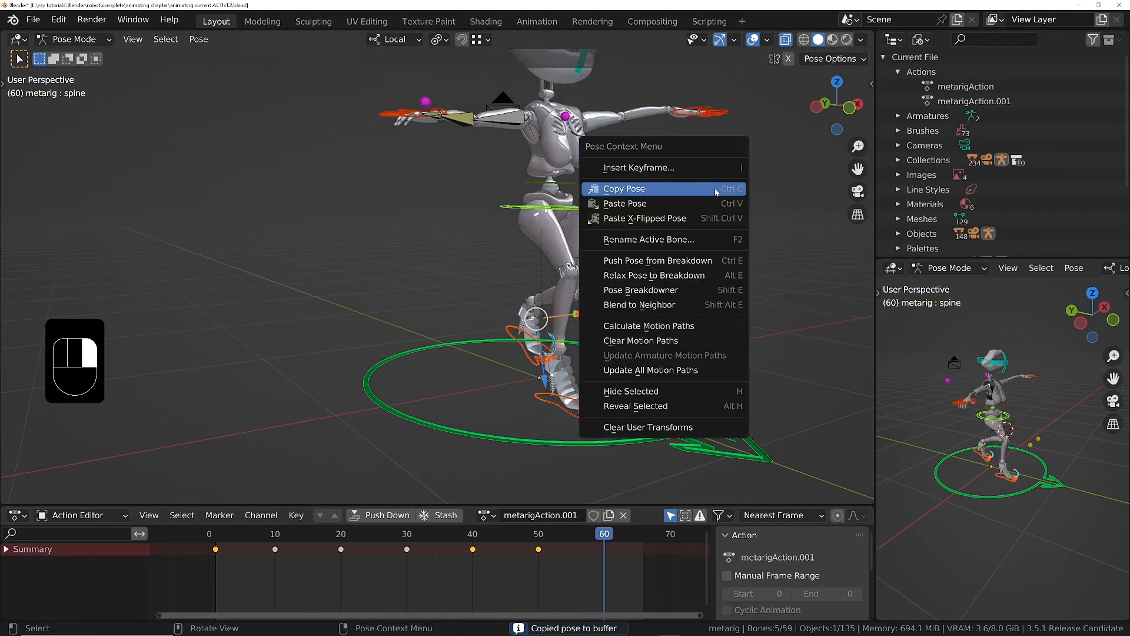
{"action": "left_click", "coordinate": [690, 217]}
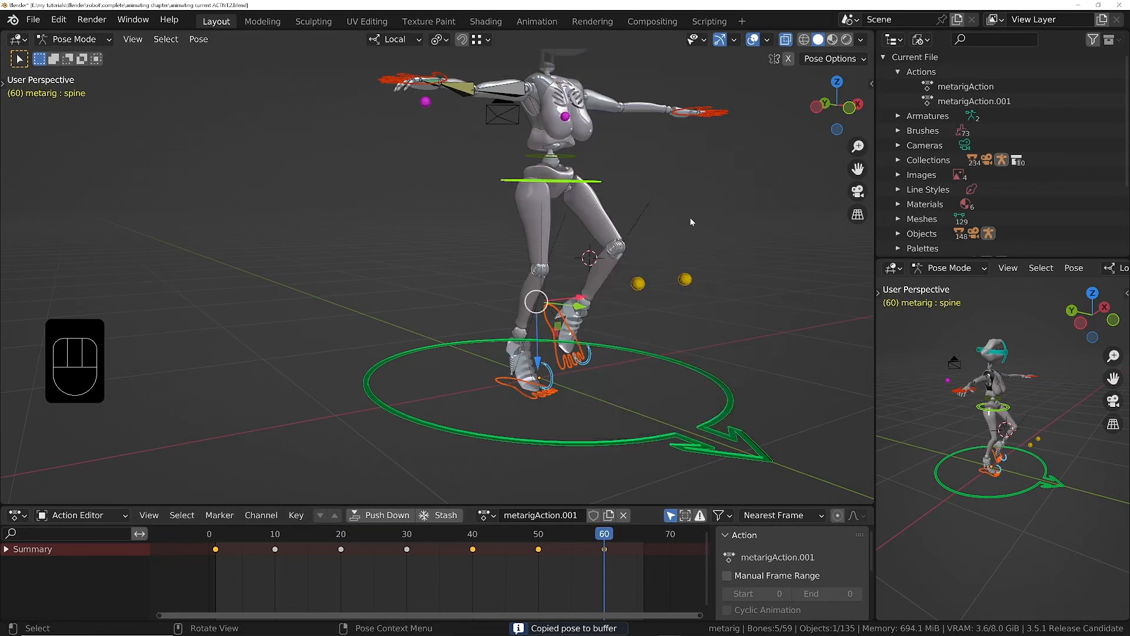
Step: Copy the pose of the selected controls at frame 30 and paste it X-flipped at frame 70
{"action": "left_click", "coordinate": [405, 536]}
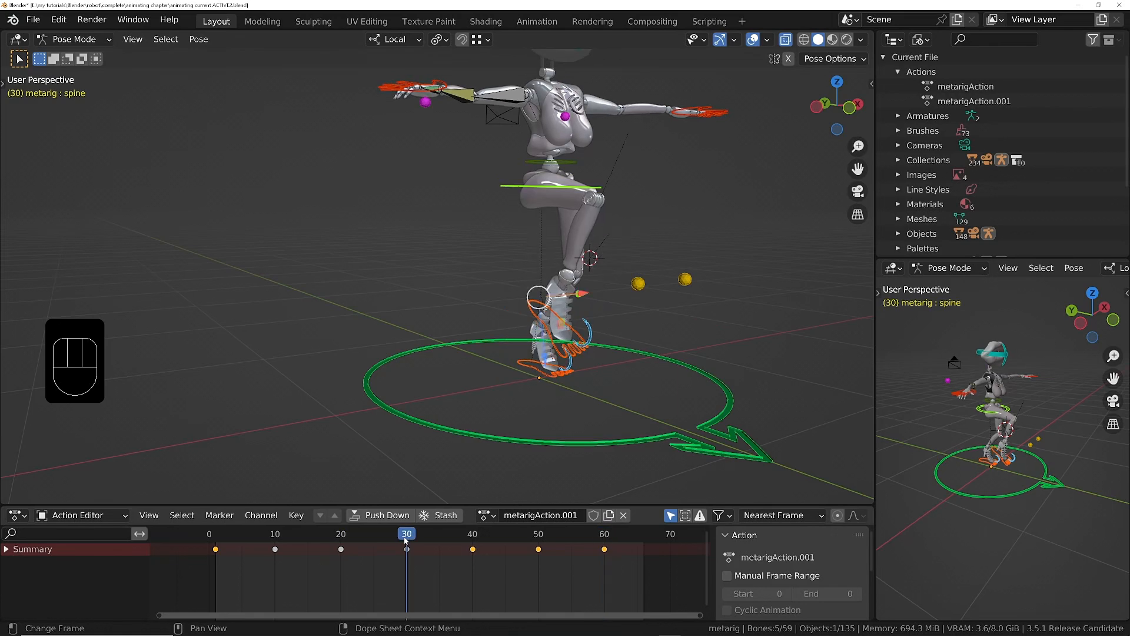
{"action": "right_click", "coordinate": [683, 245]}
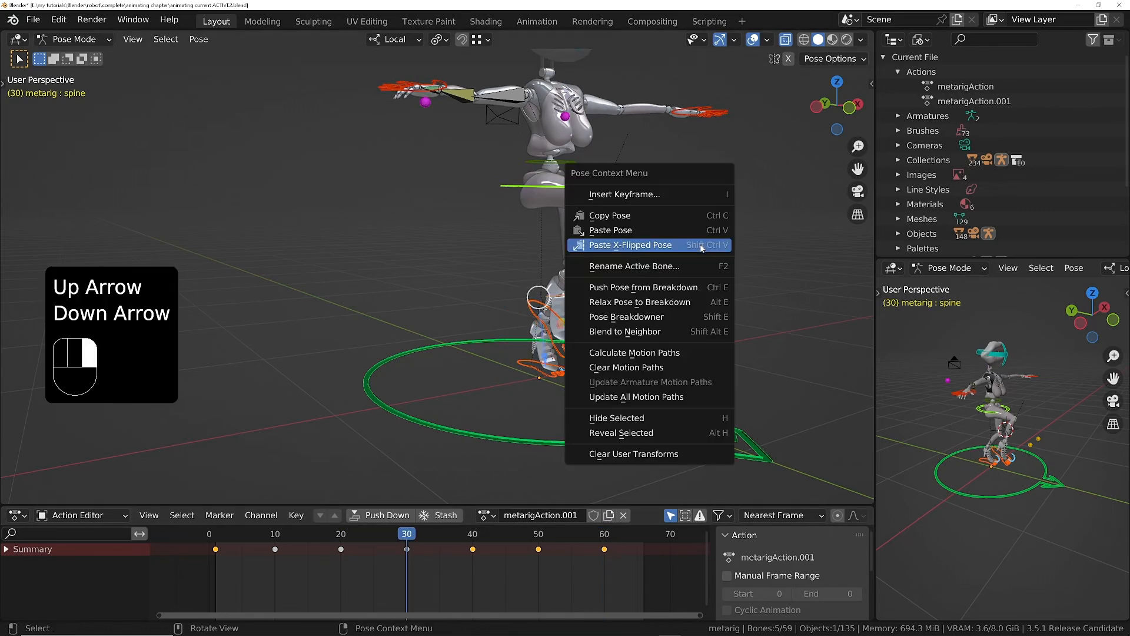
{"action": "left_click", "coordinate": [673, 222]}
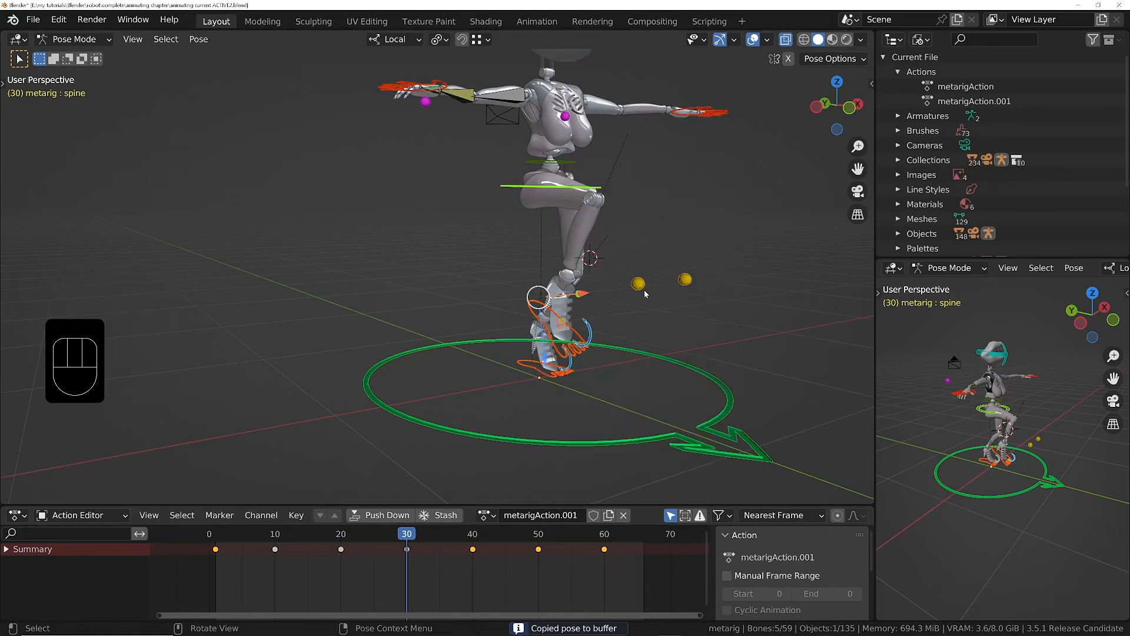
{"action": "left_click", "coordinate": [670, 534]}
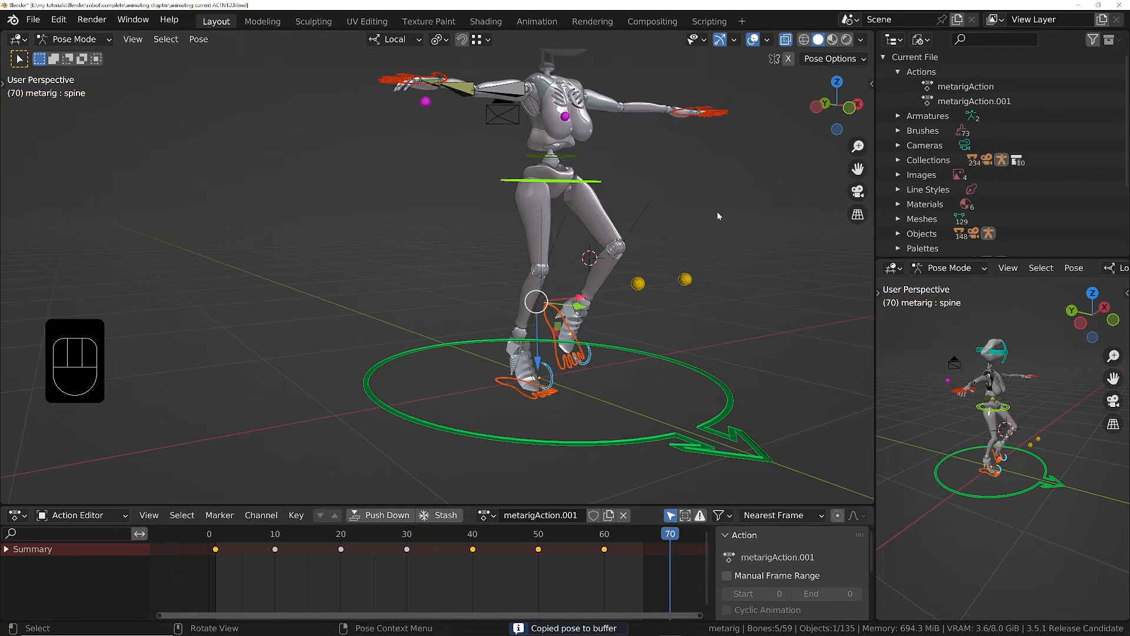
{"action": "right_click", "coordinate": [717, 212]}
{"action": "left_click", "coordinate": [694, 243]}
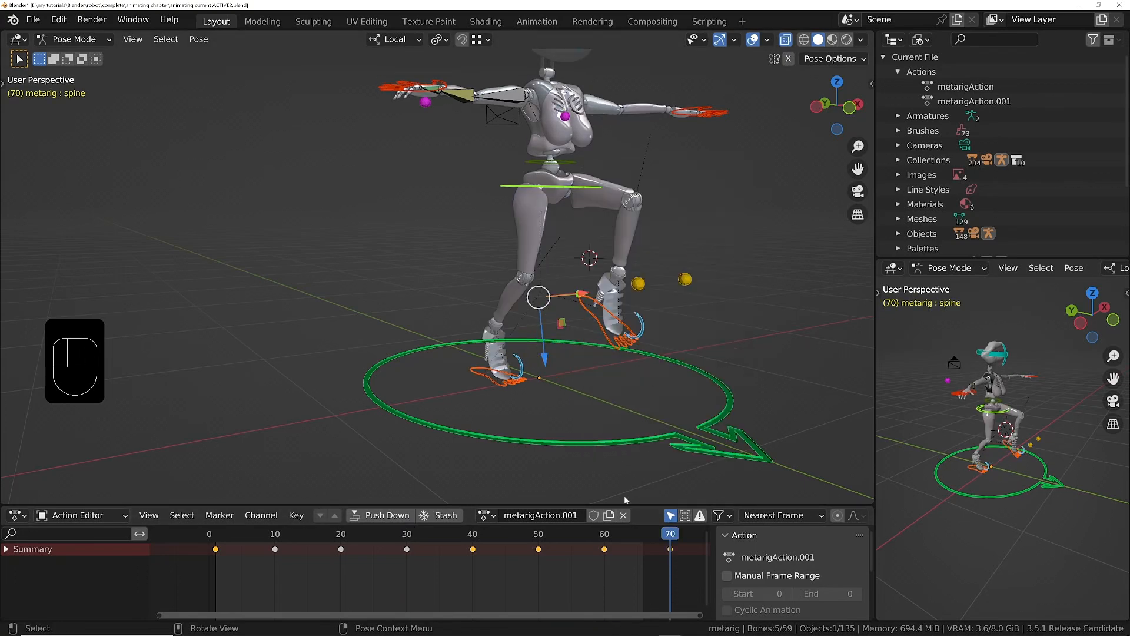
Step: Change the small secondary 3D viewport to the Properties editor, go to frame 80, and set the scene's end frame to 80
{"action": "left_click", "coordinate": [893, 268]}
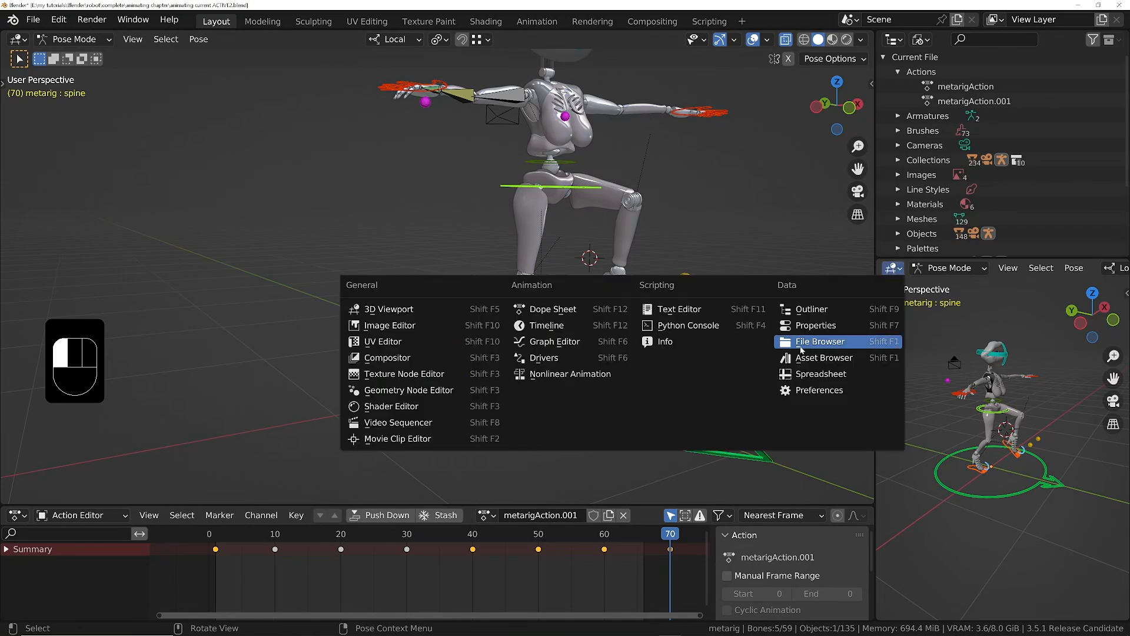
{"action": "left_click", "coordinate": [816, 326]}
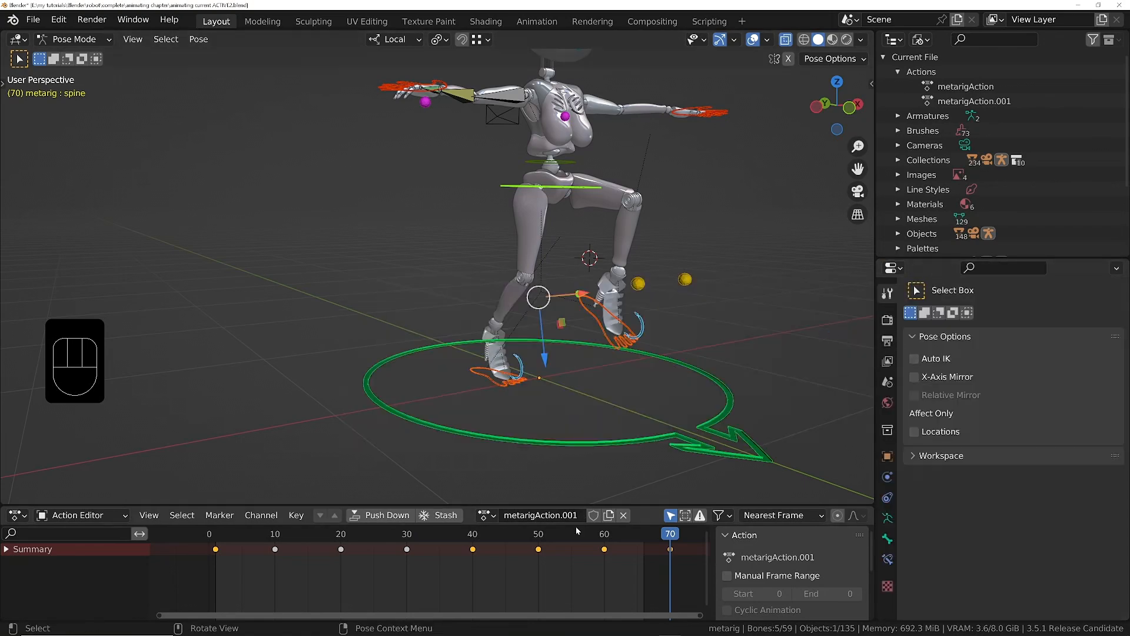
{"action": "middle_click_drag", "start_coordinate": [549, 566], "coordinate": [454, 566]}
{"action": "left_click", "coordinate": [642, 575]}
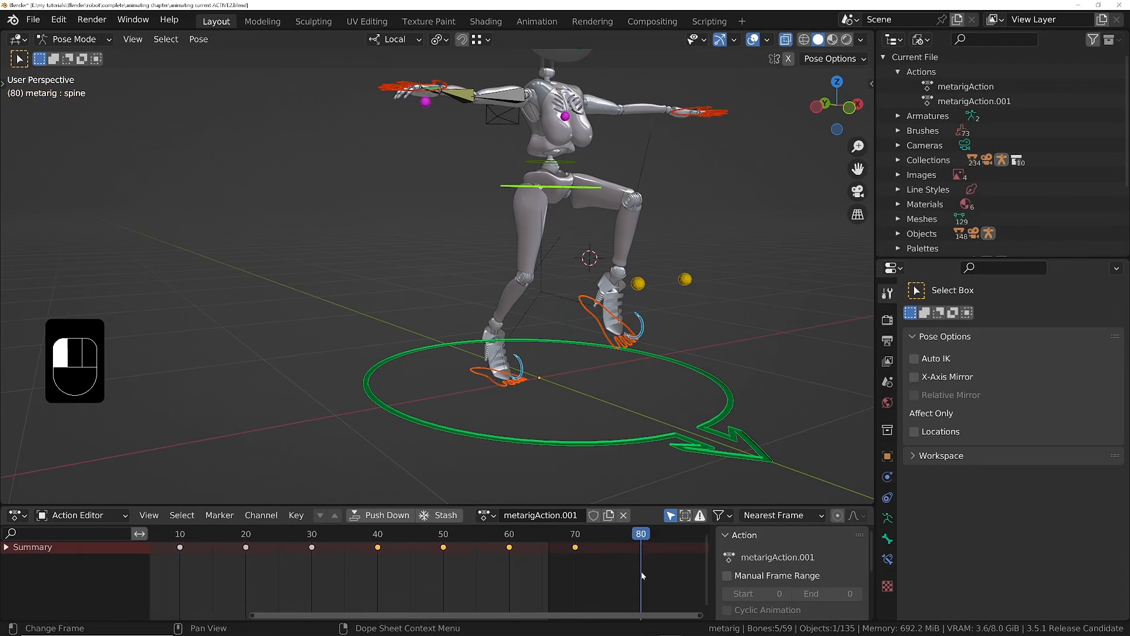
{"action": "left_click", "coordinate": [888, 342]}
Step: Duplicate the keyframes at frame 1 and place the copy at frame 80 to close the walk cycle
{"action": "scroll", "coordinate": [560, 536], "scroll_direction": "down", "scroll_amount": 3}
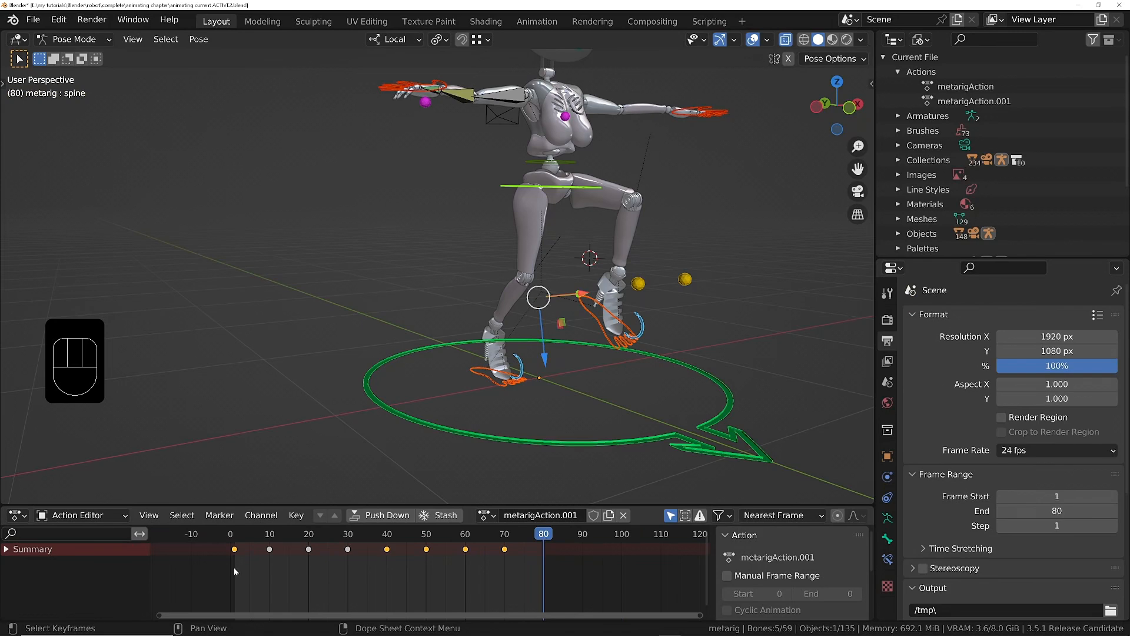
{"action": "left_click_drag", "start_coordinate": [249, 571], "coordinate": [217, 539]}
{"action": "key", "text": "shift+d"}
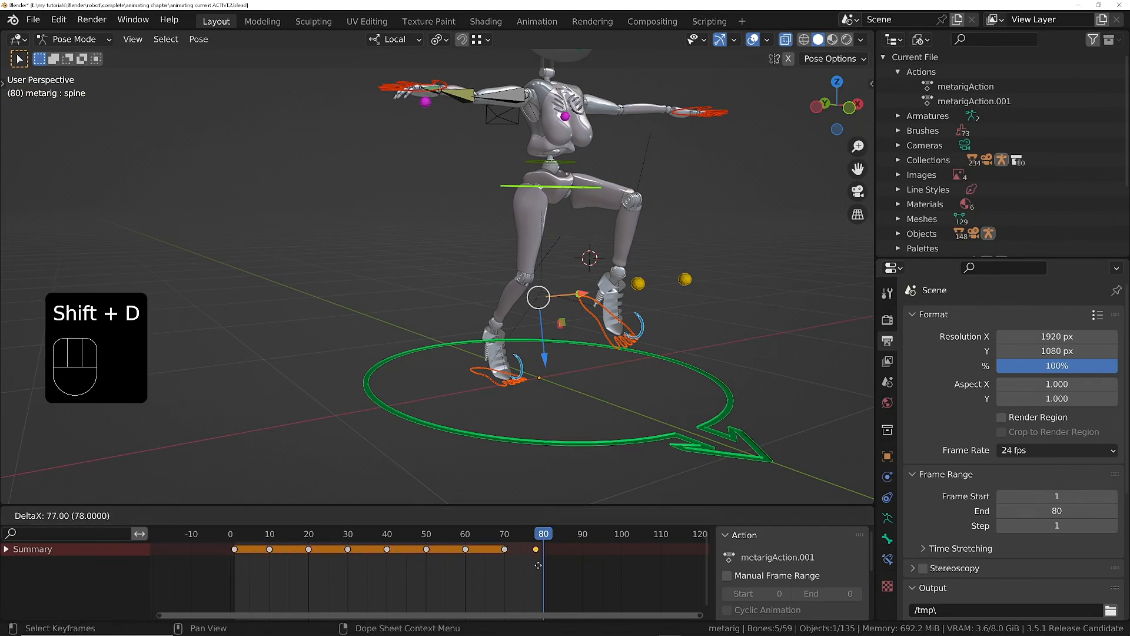
{"action": "left_click", "coordinate": [542, 565]}
{"action": "scroll", "coordinate": [544, 564], "scroll_direction": "up", "scroll_amount": 8}
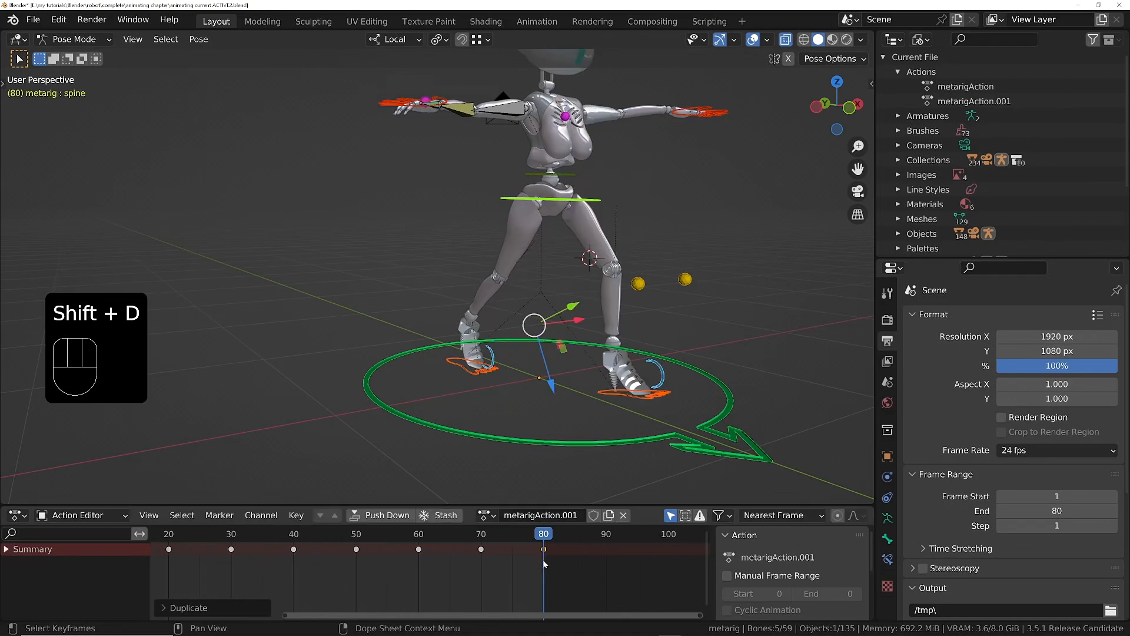
{"action": "scroll", "coordinate": [543, 564], "scroll_direction": "up", "scroll_amount": 2}
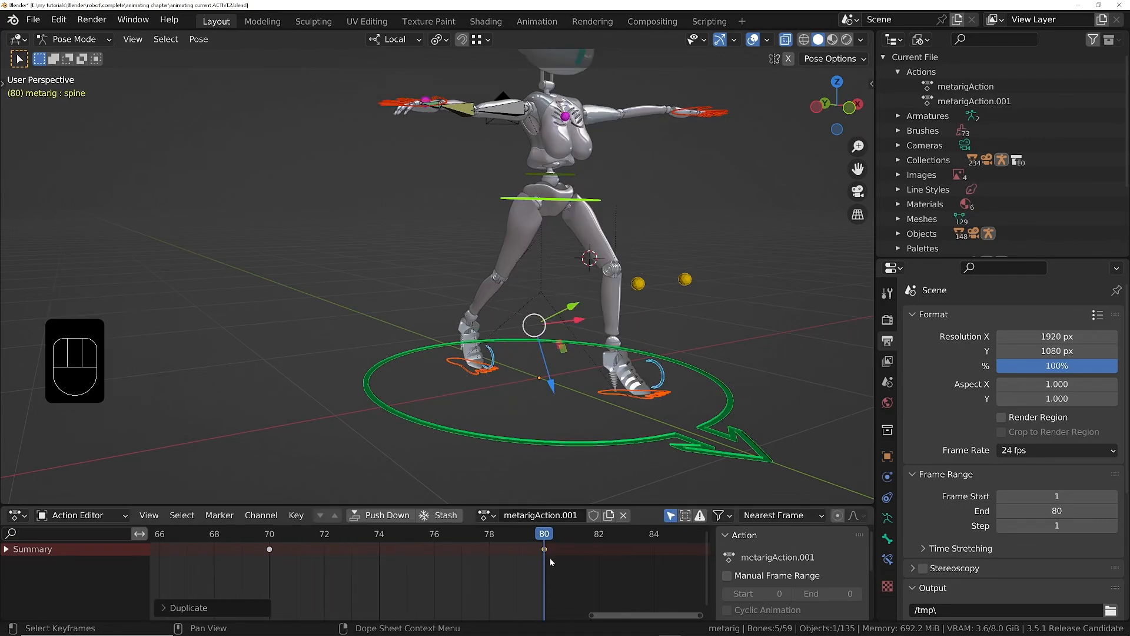
Step: Move the closing keyframes of the walk cycle to frame 81
{"action": "key", "text": "g"}
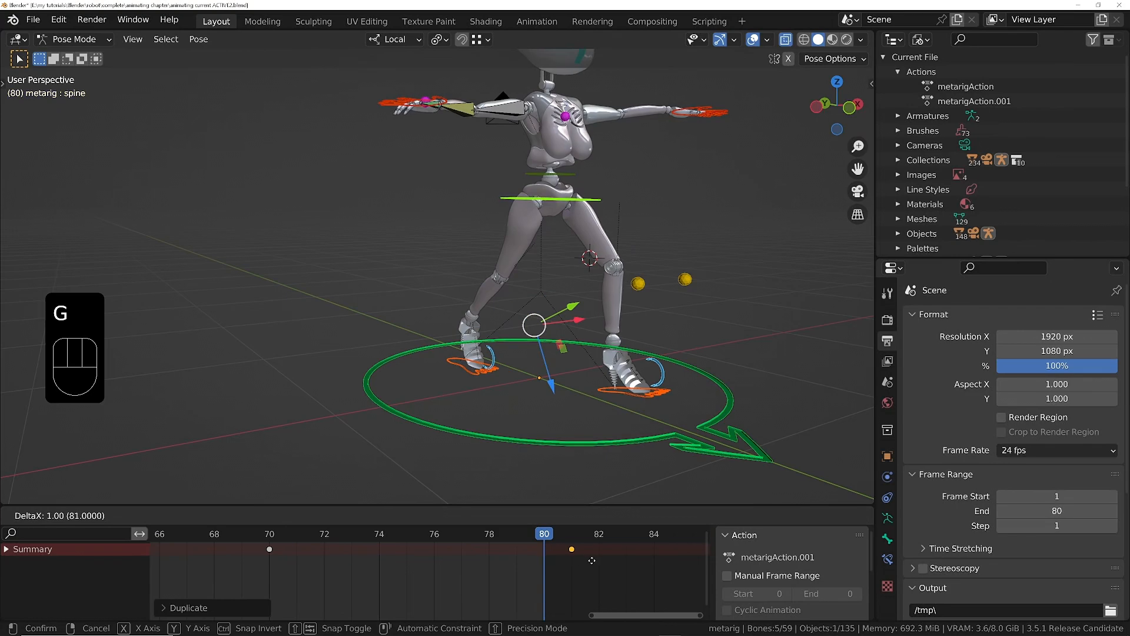
{"action": "left_click", "coordinate": [586, 558]}
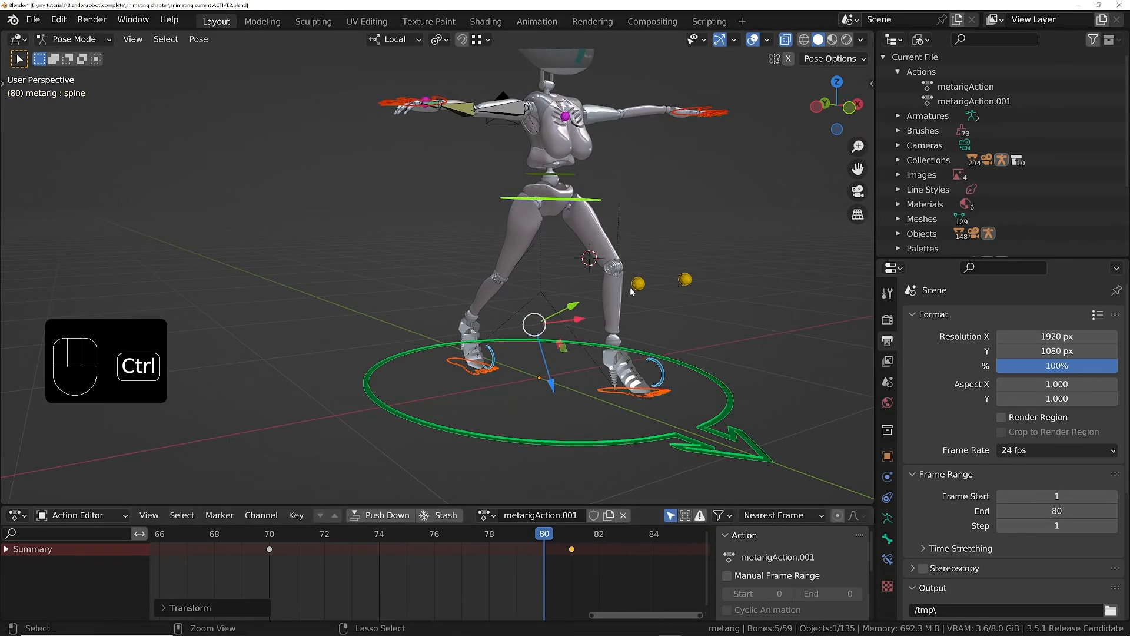
Step: Play back the walk cycle to check the loop, then stop playback and save the file
{"action": "middle_click_drag", "start_coordinate": [621, 259], "coordinate": [618, 324], "text": "ctrl"}
{"action": "middle_click_drag", "start_coordinate": [612, 207], "coordinate": [563, 311], "text": "ctrl"}
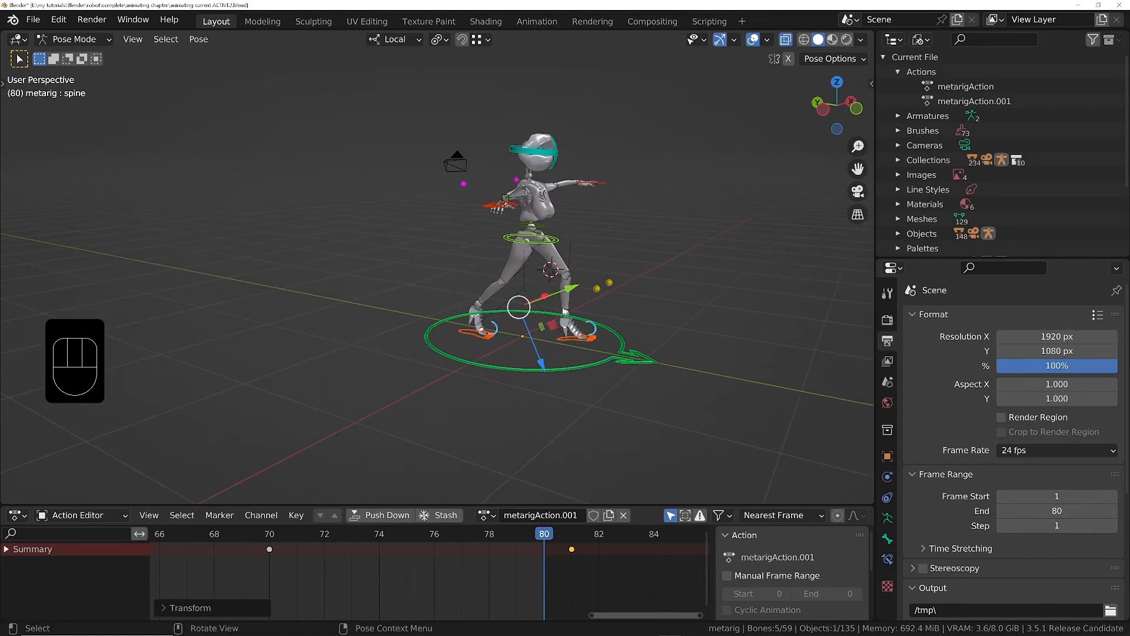
{"action": "key", "text": "space"}
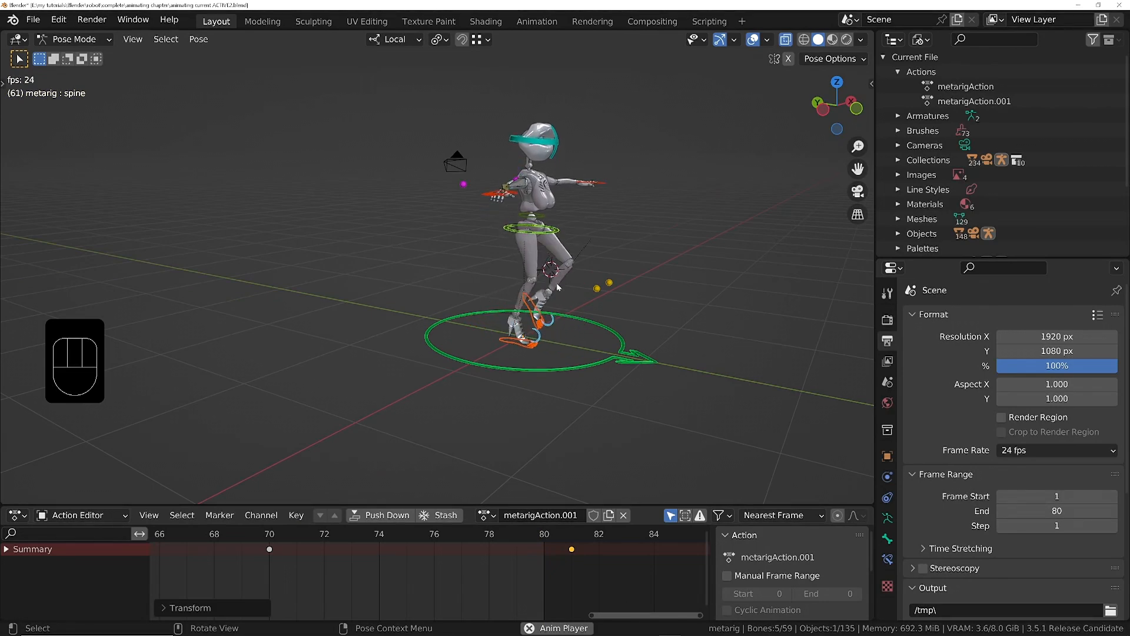
{"action": "middle_click_drag", "start_coordinate": [564, 310], "coordinate": [543, 349], "text": "ctrl"}
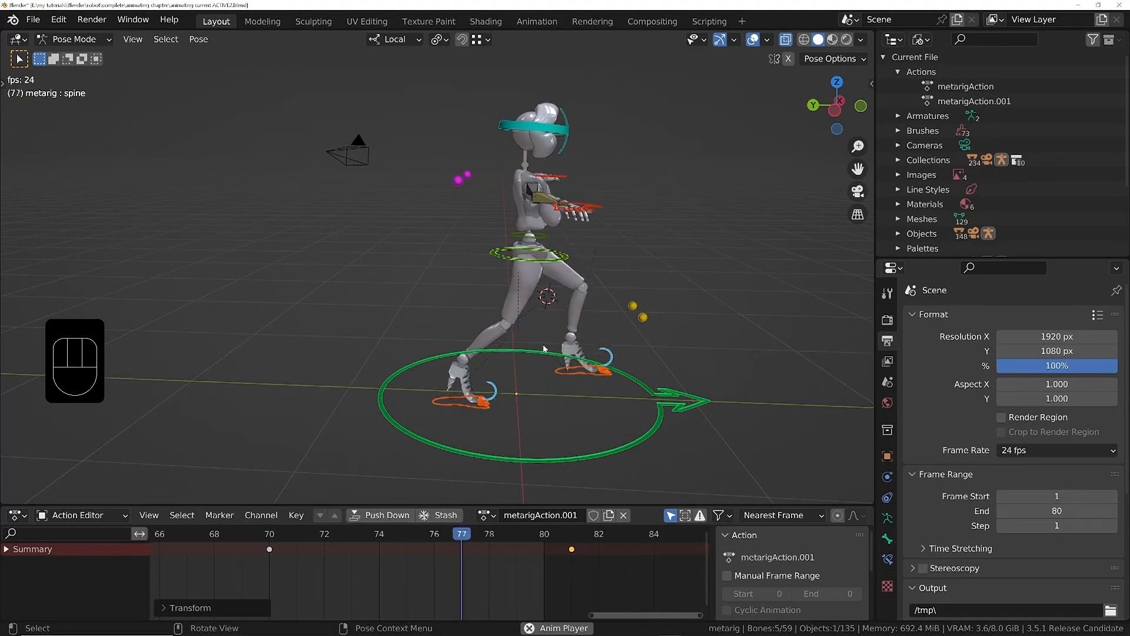
{"action": "key", "text": "Escape"}
{"action": "key", "text": "ctrl+s"}
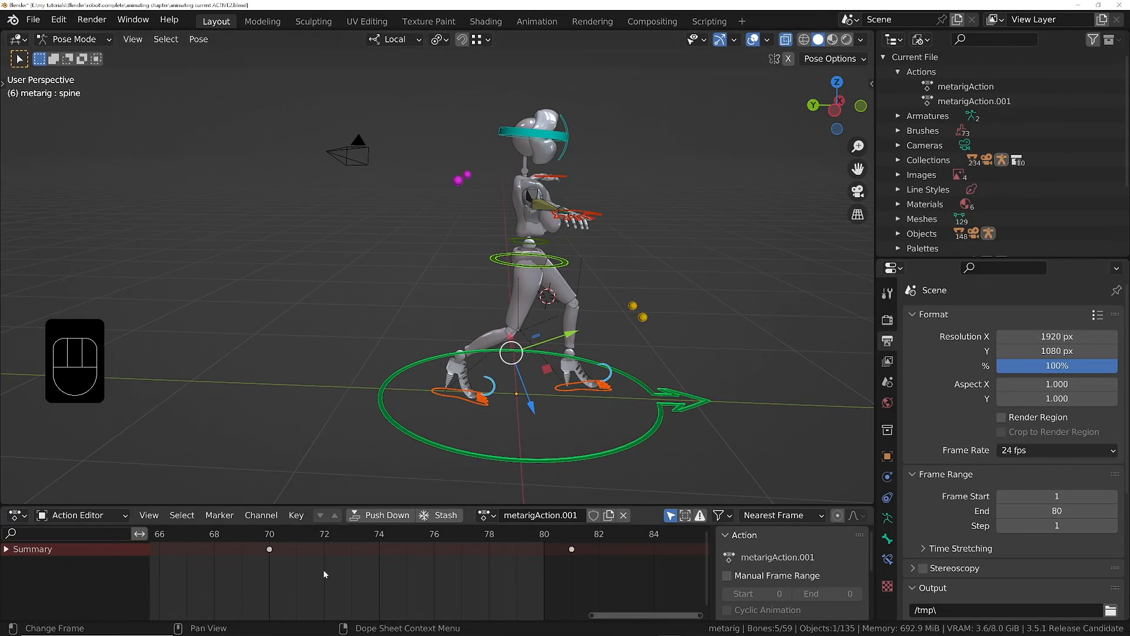
Step: Examine the bone constraints on the right forearm bone and the right IK hand control
{"action": "key", "text": "Home"}
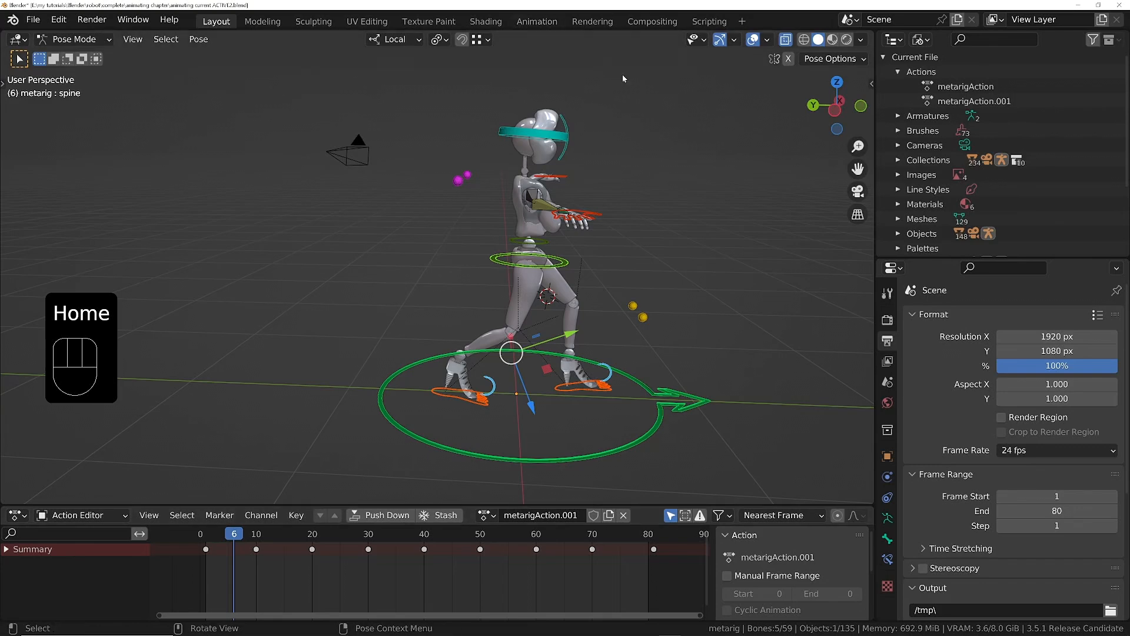
{"action": "middle_click_drag", "start_coordinate": [531, 183], "coordinate": [603, 220]}
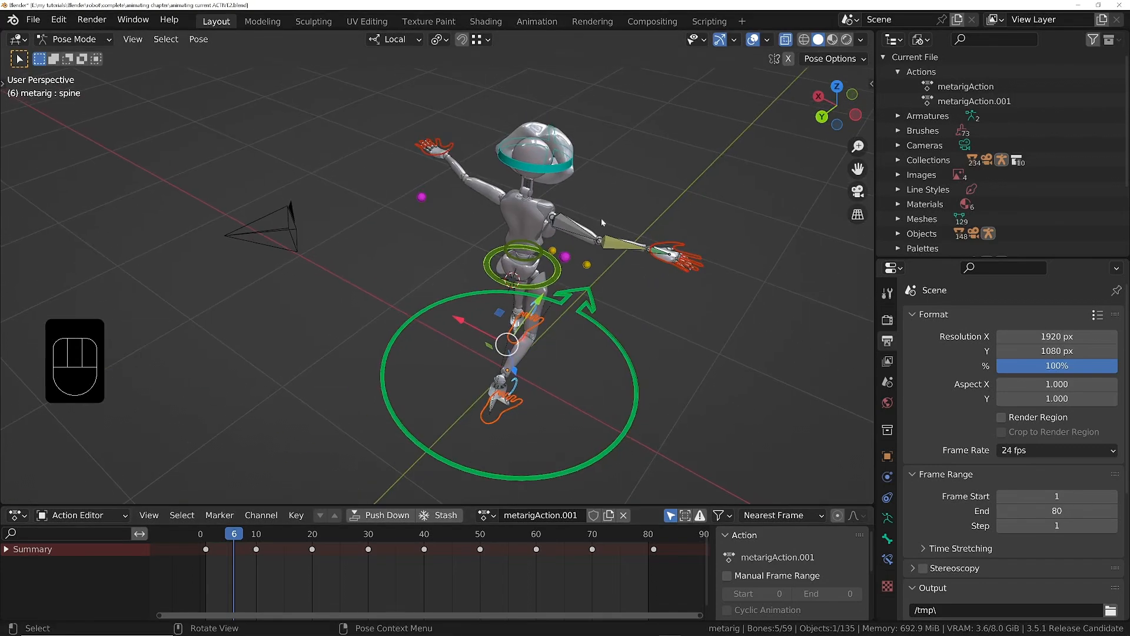
{"action": "scroll", "coordinate": [609, 222], "scroll_direction": "up", "scroll_amount": 3}
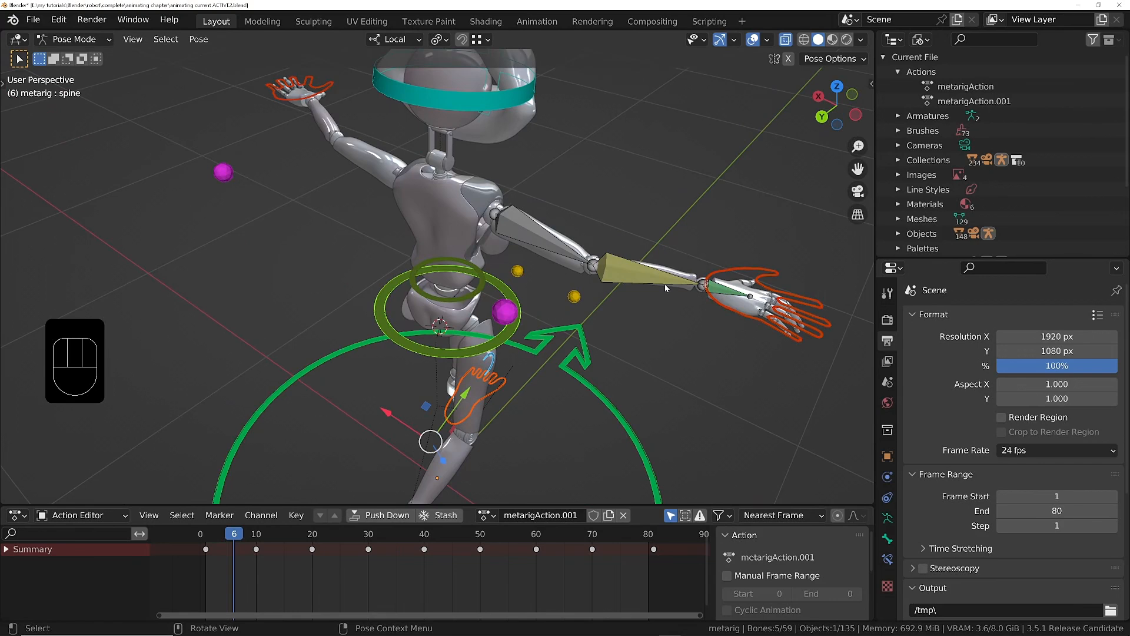
{"action": "left_click", "coordinate": [628, 261]}
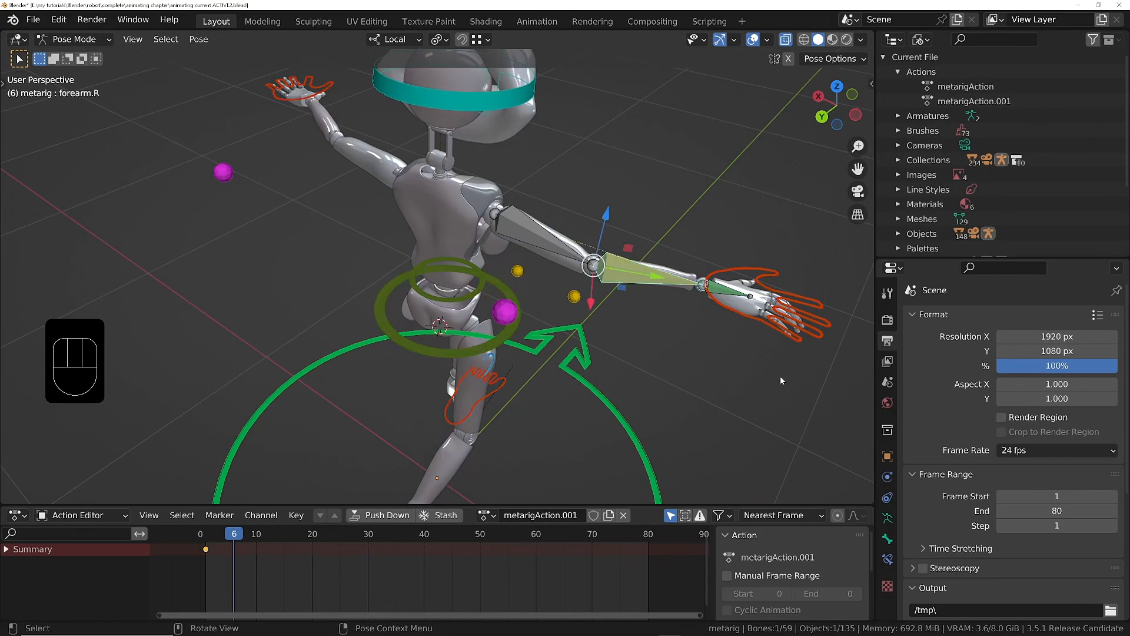
{"action": "left_click", "coordinate": [887, 560]}
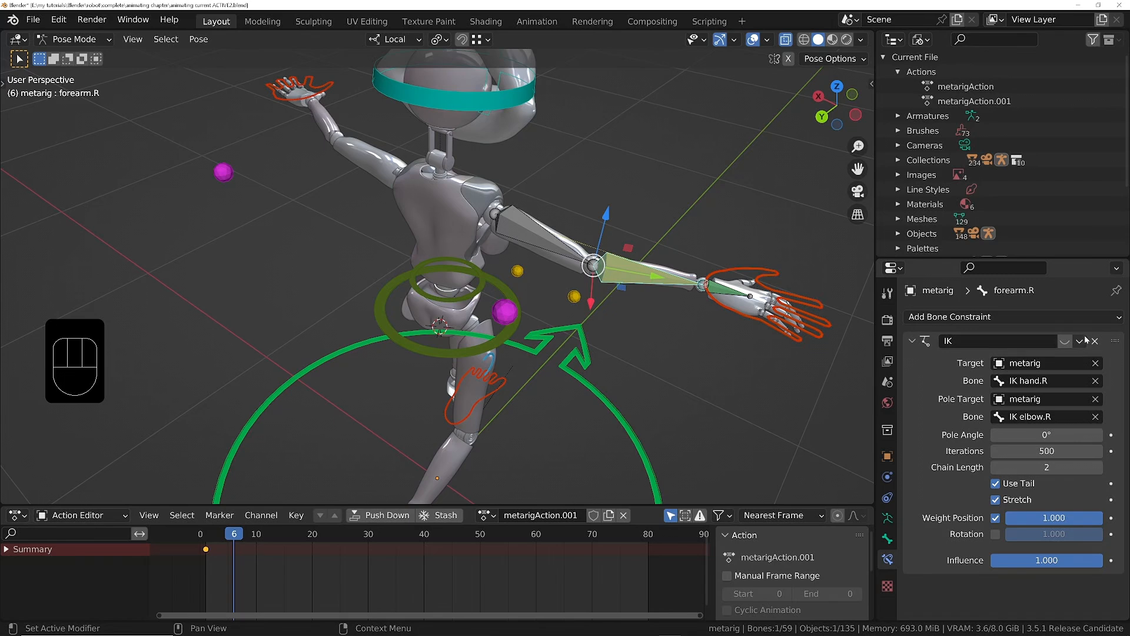
{"action": "left_click", "coordinate": [819, 327]}
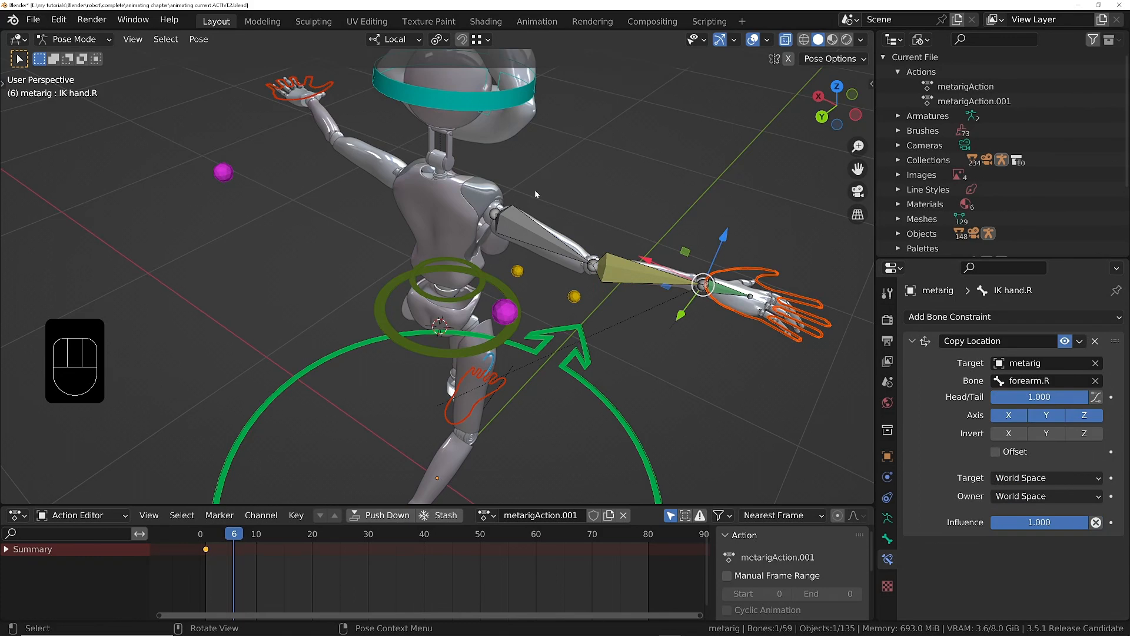
{"action": "middle_click_drag", "start_coordinate": [534, 190], "coordinate": [284, 184]}
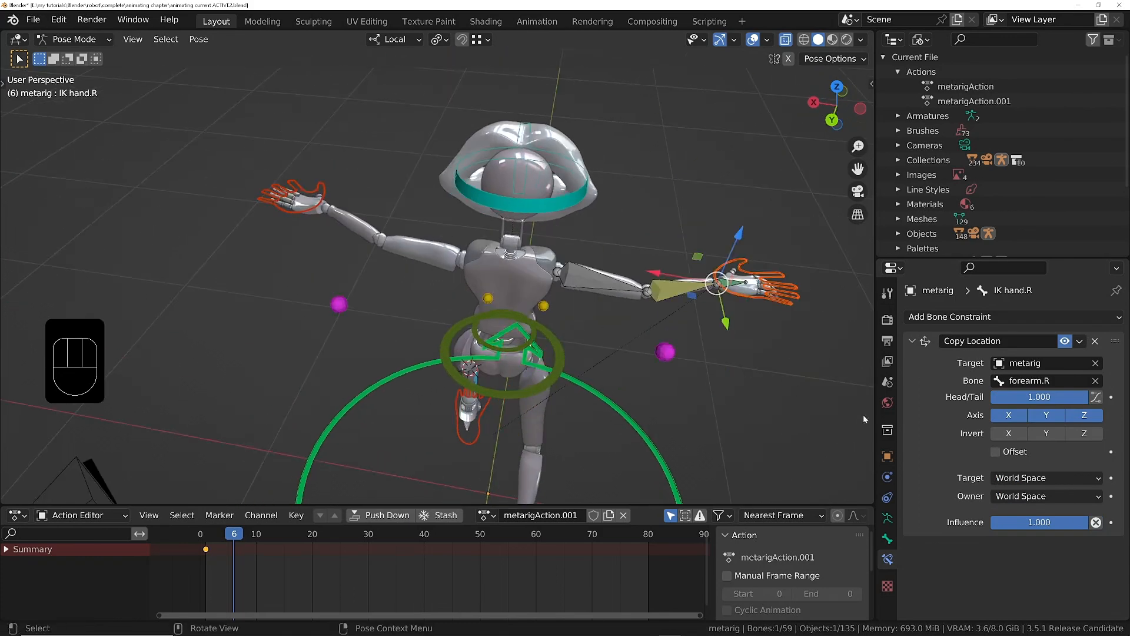
Step: Show the left arm's bone layer and disable the IK constraint on the forearm.L bone
{"action": "left_click", "coordinate": [887, 518]}
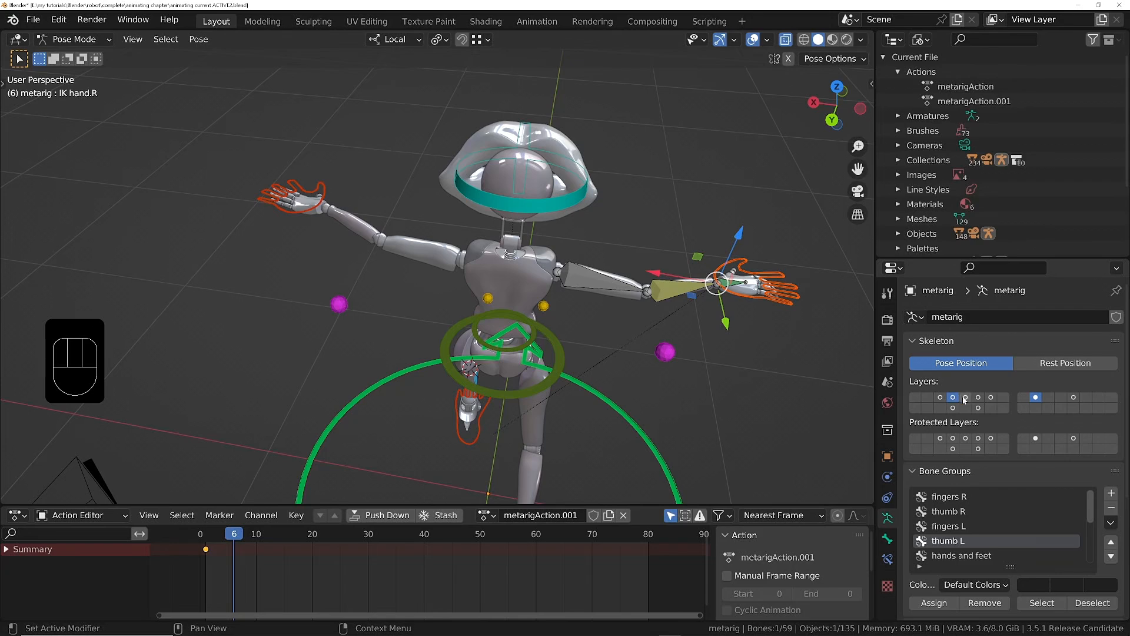
{"action": "left_click", "coordinate": [979, 397], "text": "shift"}
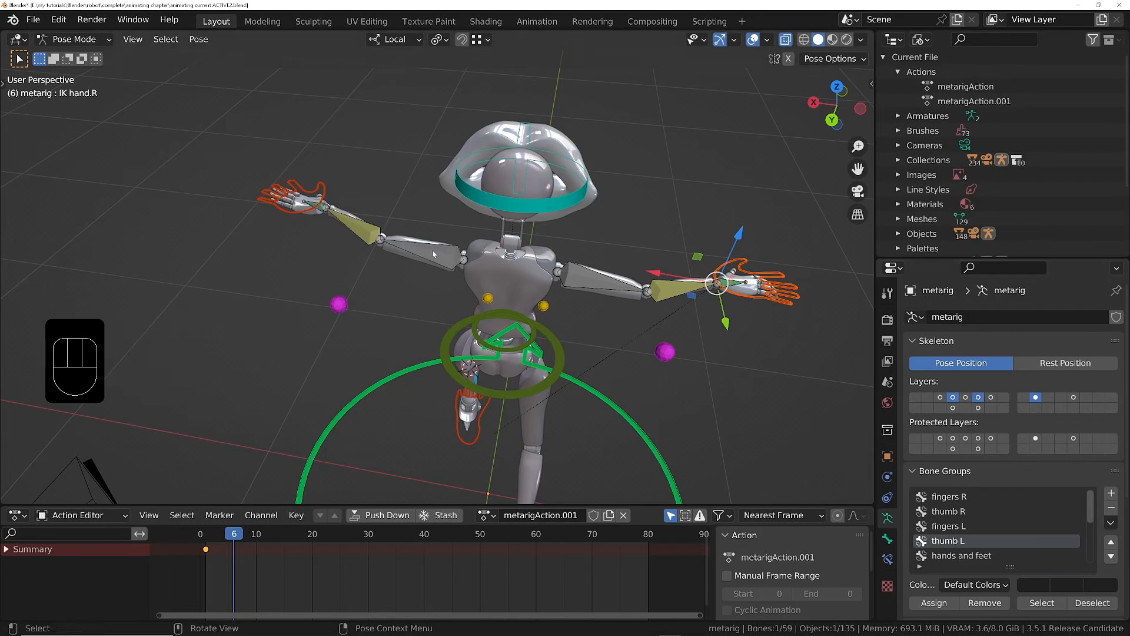
{"action": "middle_click_drag", "start_coordinate": [343, 226], "coordinate": [421, 278]}
{"action": "left_click", "coordinate": [418, 298]}
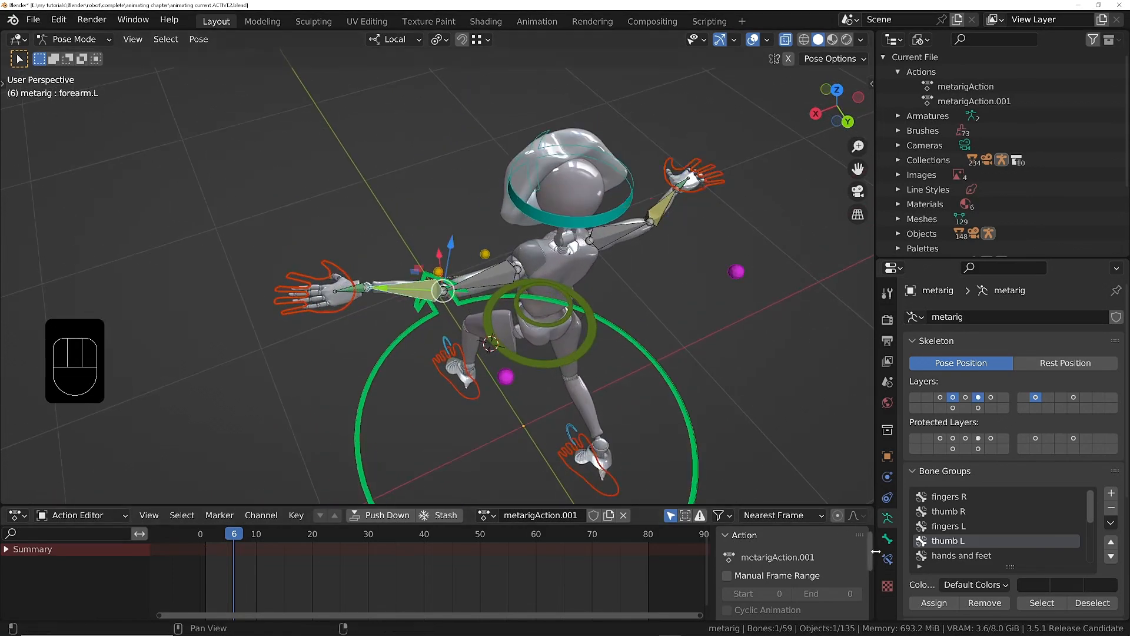
{"action": "left_click", "coordinate": [888, 560]}
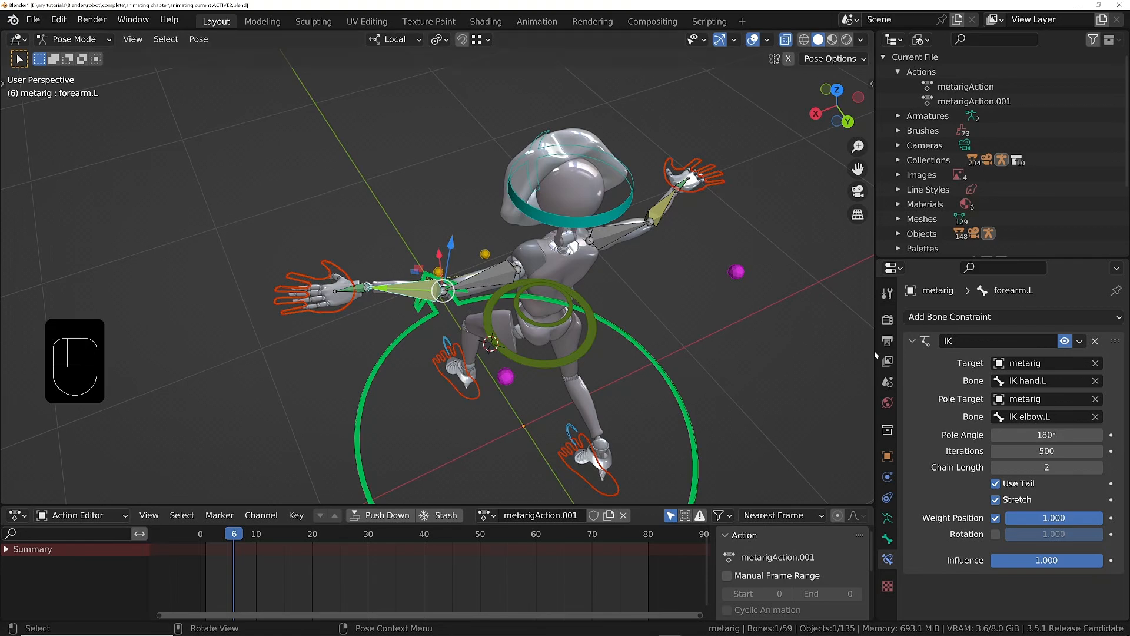
{"action": "left_click", "coordinate": [1066, 342]}
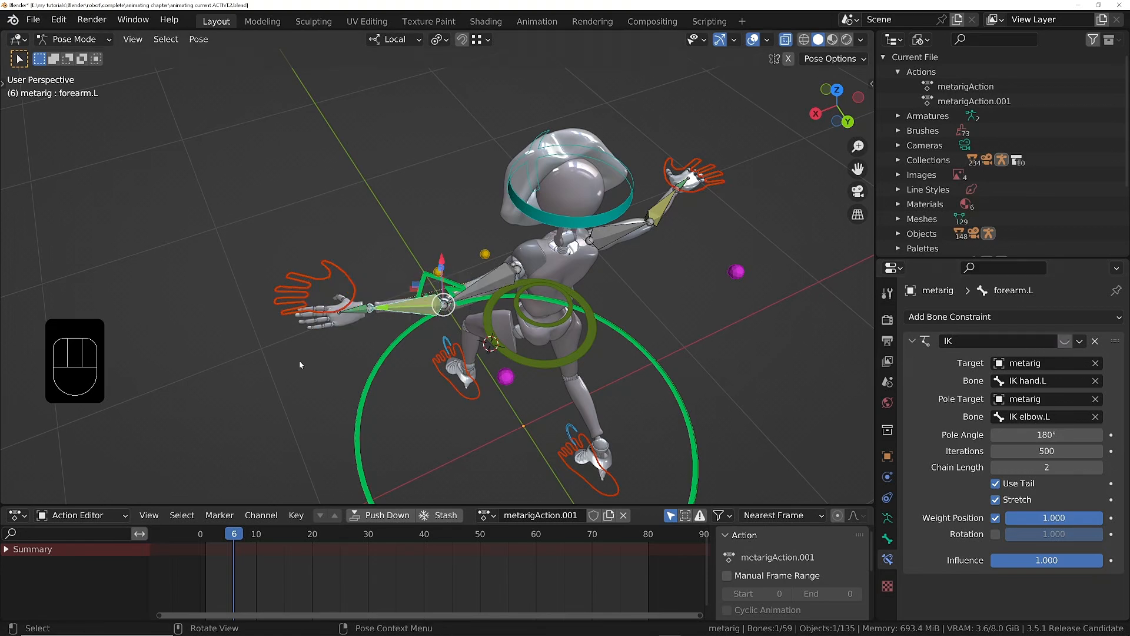
Step: Add a Copy Location constraint to the left IK hand control
{"action": "left_click", "coordinate": [352, 293]}
{"action": "middle_click_drag", "start_coordinate": [362, 288], "coordinate": [607, 293]}
{"action": "middle_click_drag", "start_coordinate": [273, 278], "coordinate": [273, 291], "text": "ctrl"}
{"action": "middle_click_drag", "start_coordinate": [276, 289], "coordinate": [519, 265], "text": "shift"}
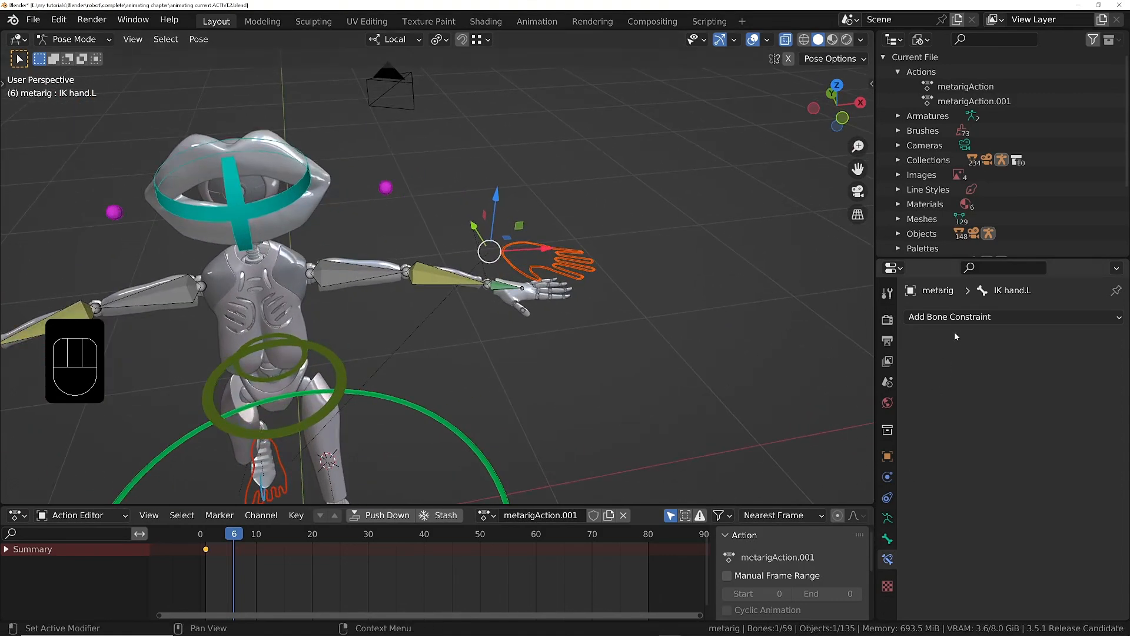
{"action": "left_click", "coordinate": [954, 317]}
{"action": "left_click", "coordinate": [861, 359]}
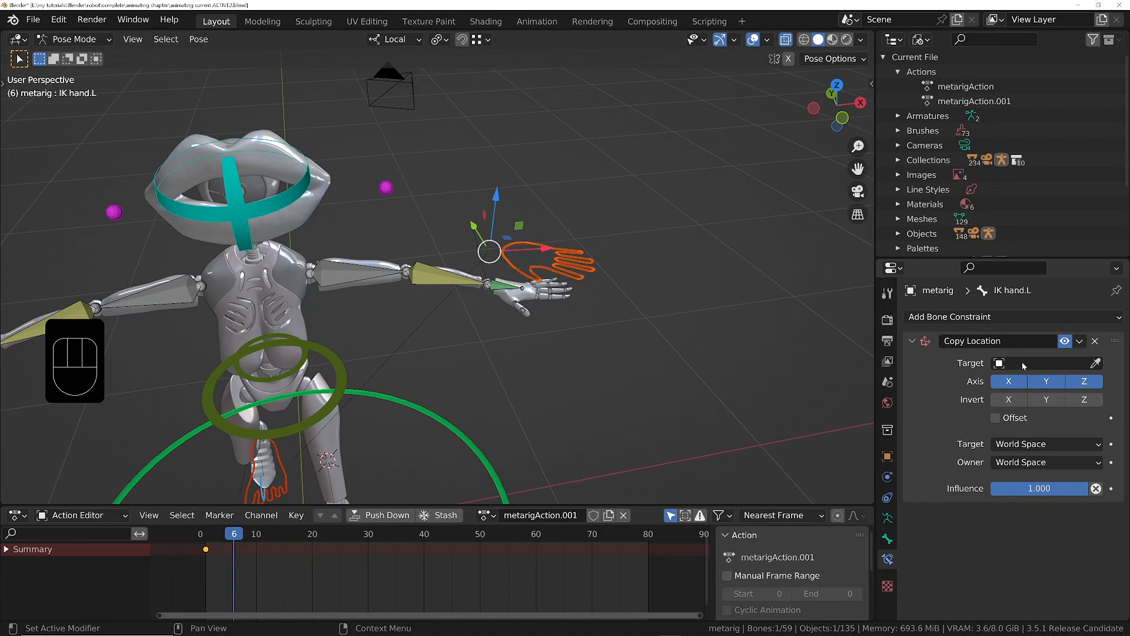
Step: Target the Copy Location constraint at metarig's forearm.L bone and raise Head/Tail so the control sits at the wrist
{"action": "key", "text": "e"}
{"action": "left_click", "coordinate": [441, 267]}
{"action": "left_click", "coordinate": [1047, 382]}
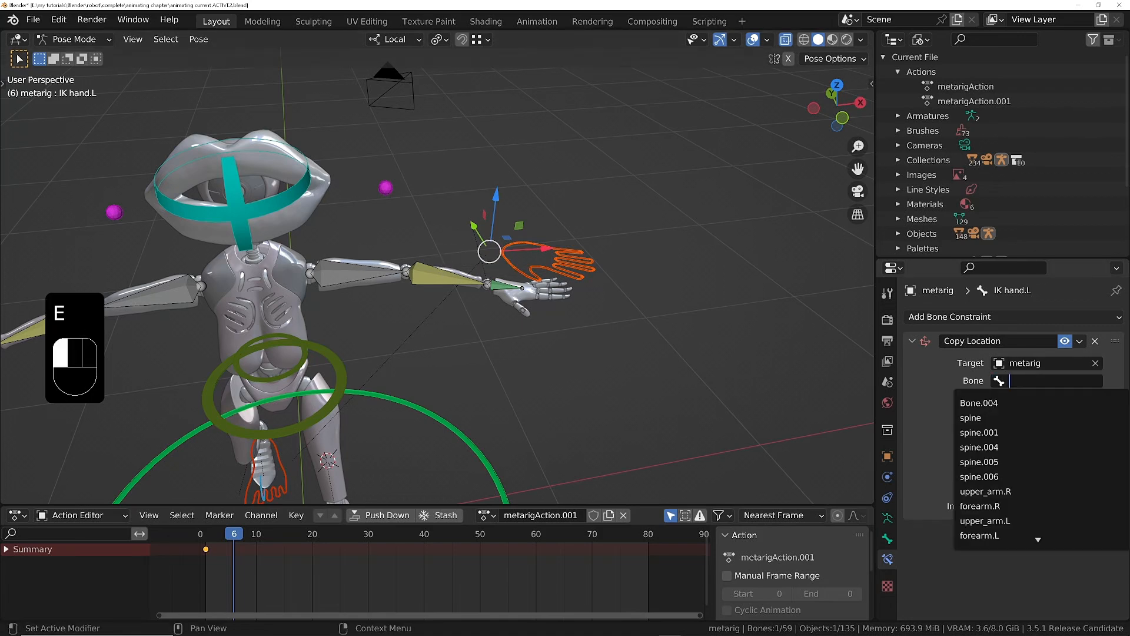
{"action": "type", "text": "FORE"}
{"action": "key", "text": "Down"}
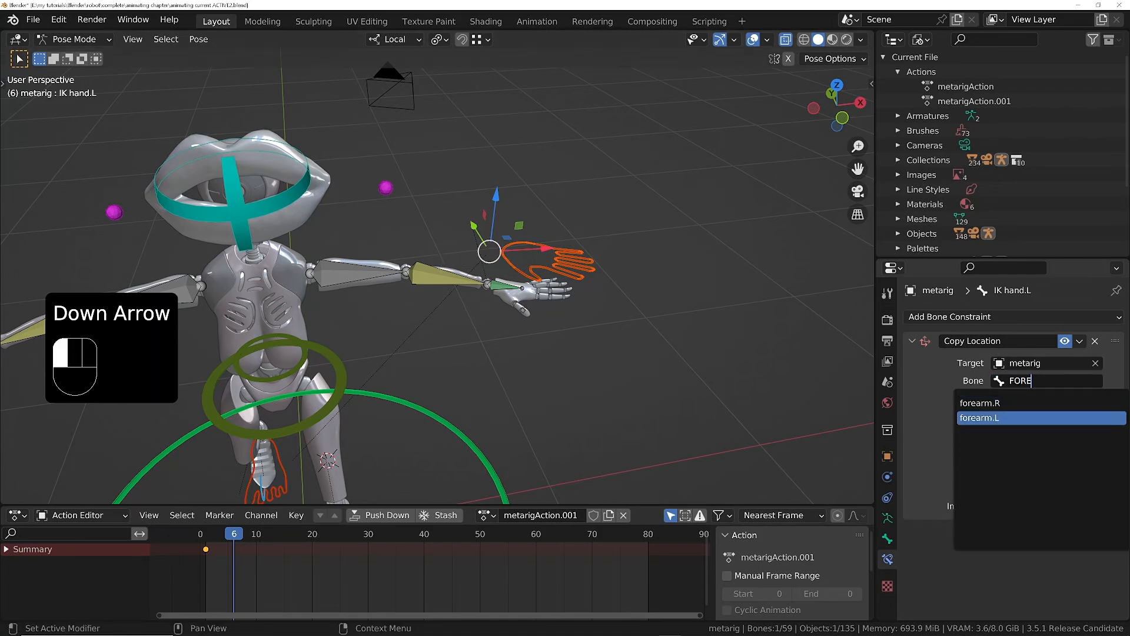
{"action": "key", "text": "Tab"}
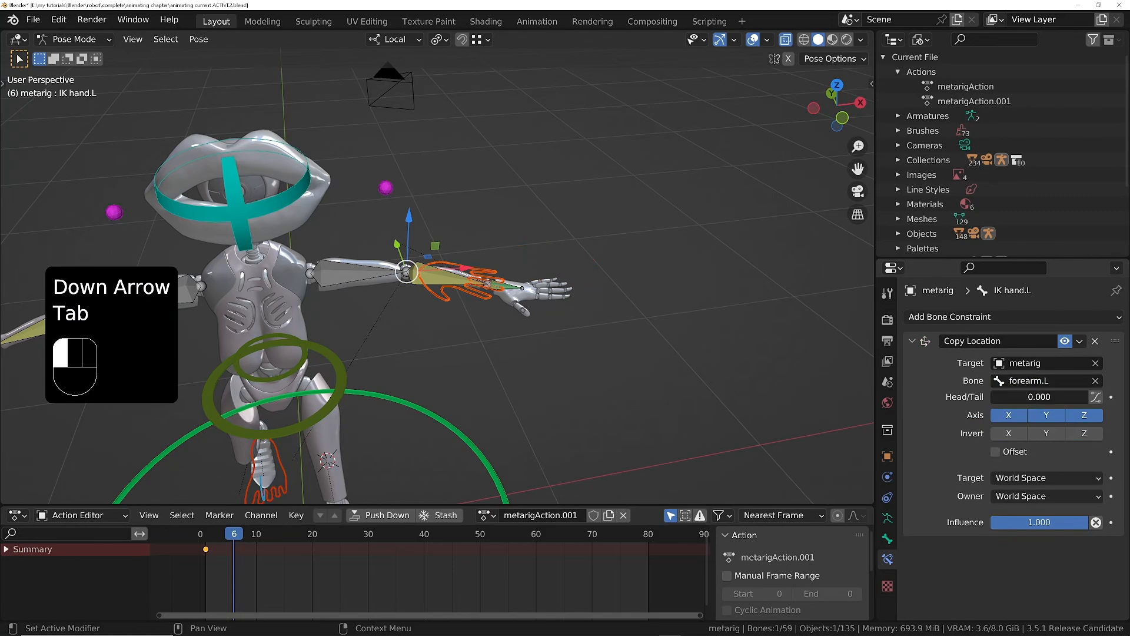
{"action": "left_click_drag", "start_coordinate": [1040, 397], "coordinate": [1086, 397]}
Step: At frame 1, rotate the right upper arm bone down about 69 degrees so the arm hangs beside the torso
{"action": "middle_click_drag", "start_coordinate": [503, 243], "coordinate": [545, 288]}
{"action": "left_click", "coordinate": [566, 282]}
{"action": "left_click", "coordinate": [434, 258]}
{"action": "middle_click_drag", "start_coordinate": [439, 268], "coordinate": [480, 279]}
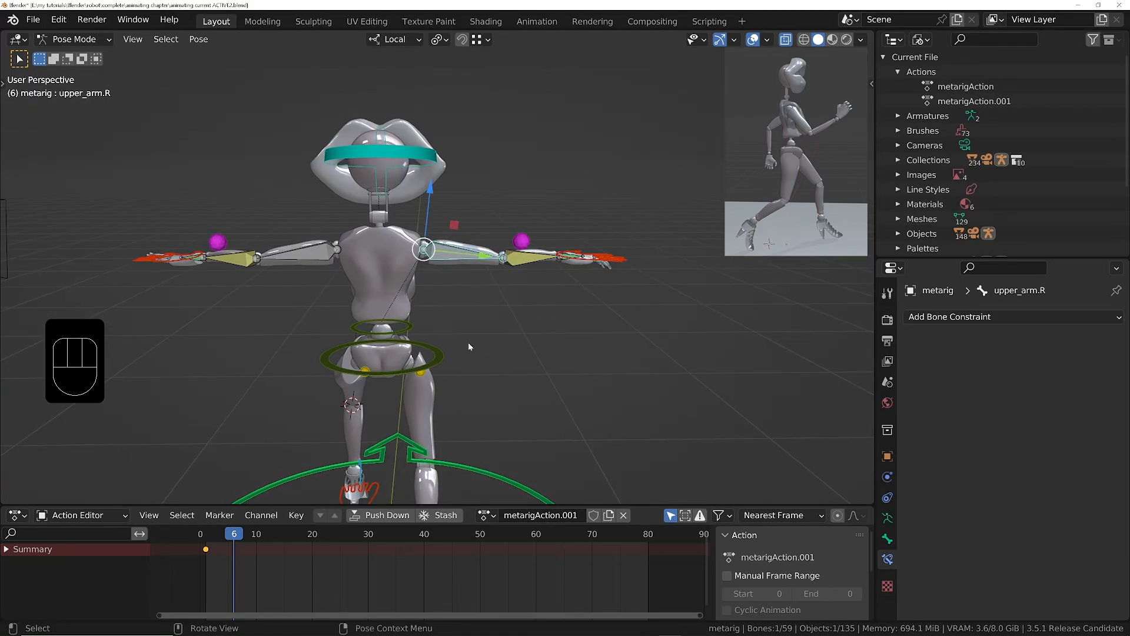
{"action": "key", "text": "shift+Left"}
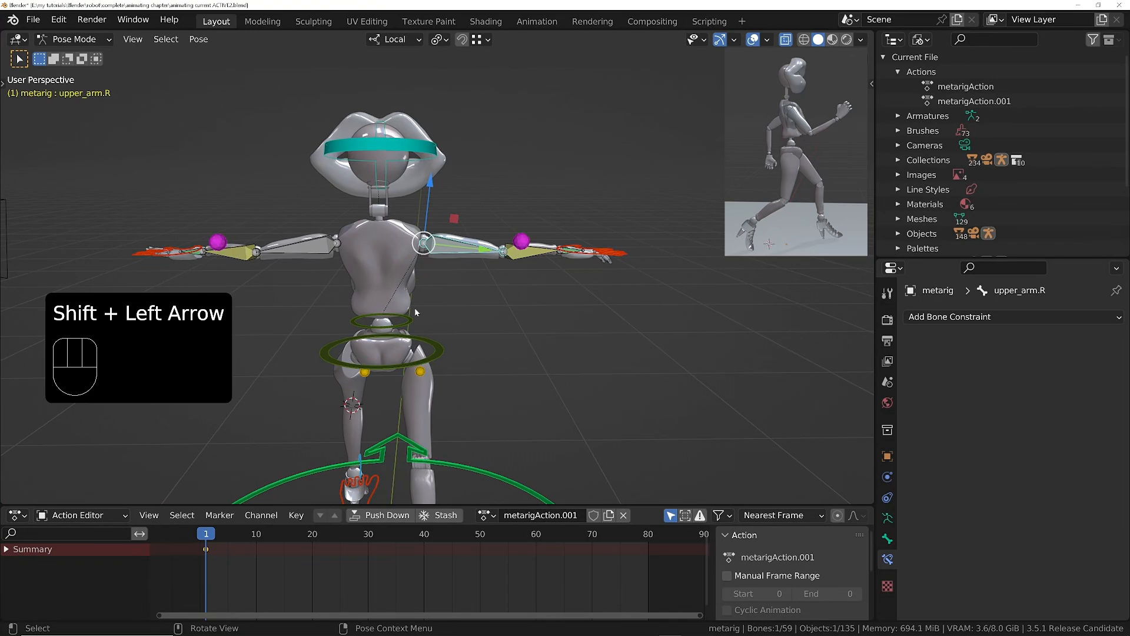
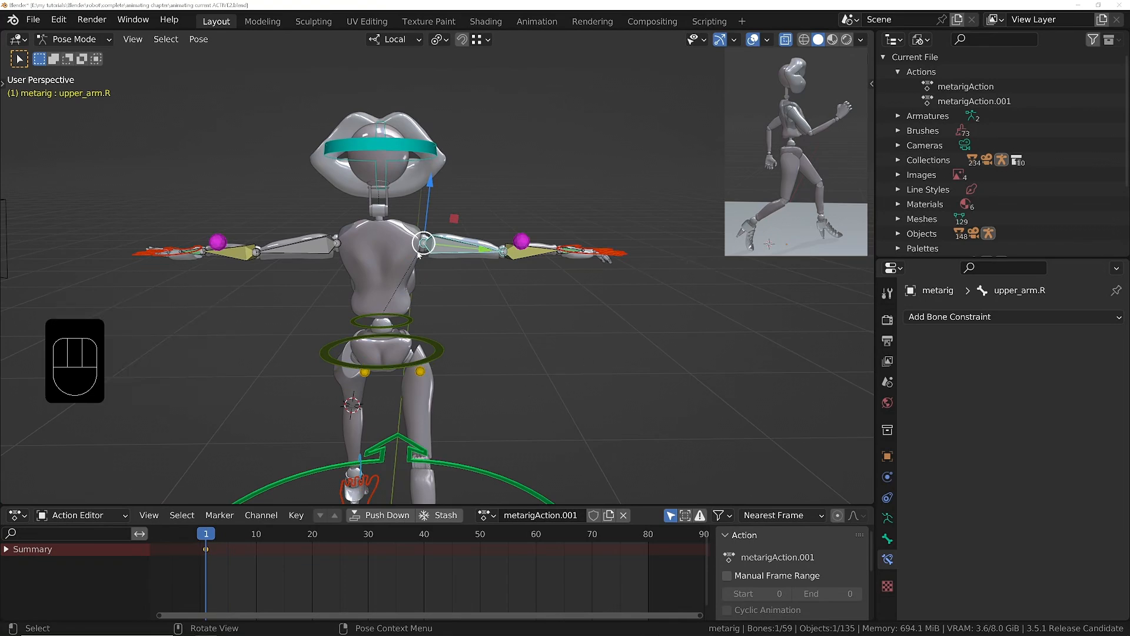
{"action": "key", "text": "r"}
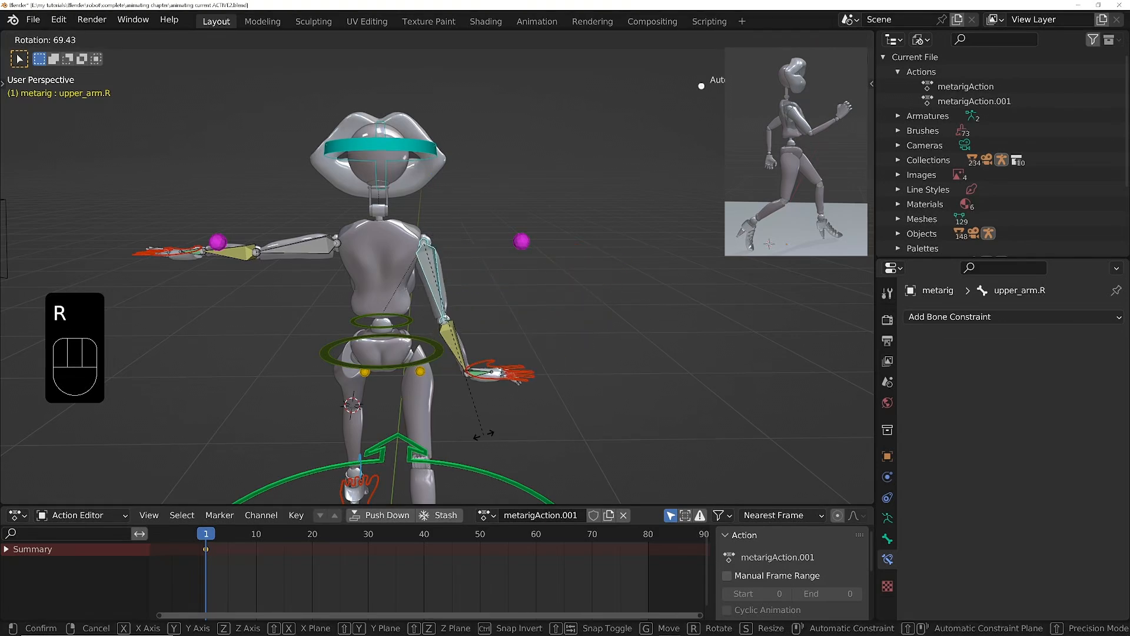
{"action": "left_click", "coordinate": [378, 349]}
Step: Rotate the left upper arm bone down beside the torso to match the right arm
{"action": "left_click", "coordinate": [299, 253]}
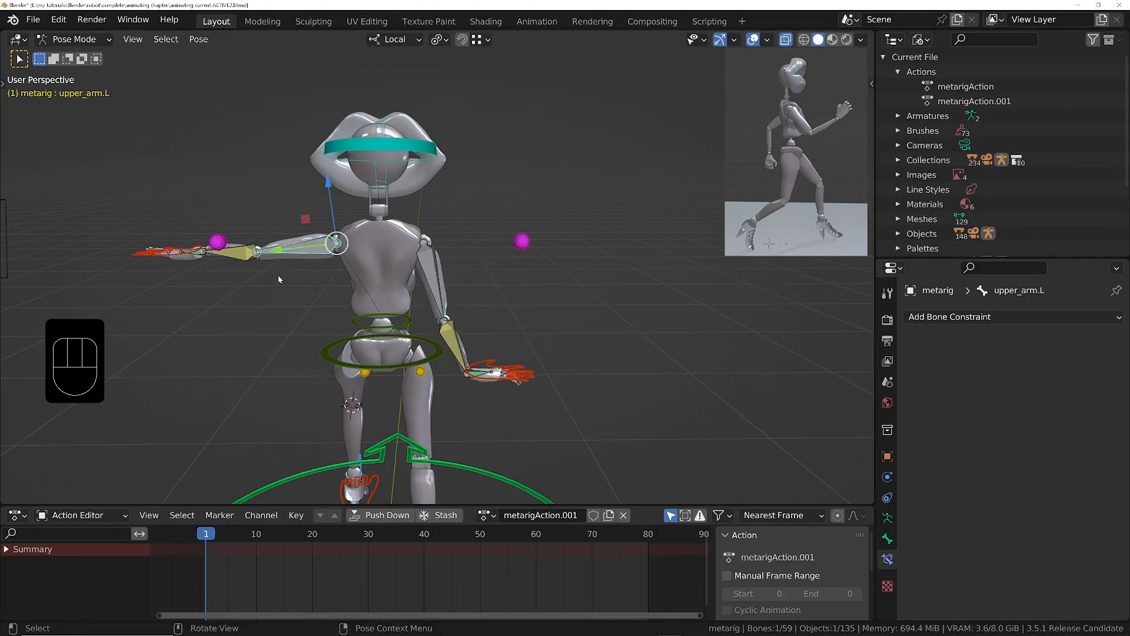
{"action": "key", "text": "r"}
{"action": "left_click", "coordinate": [442, 281]}
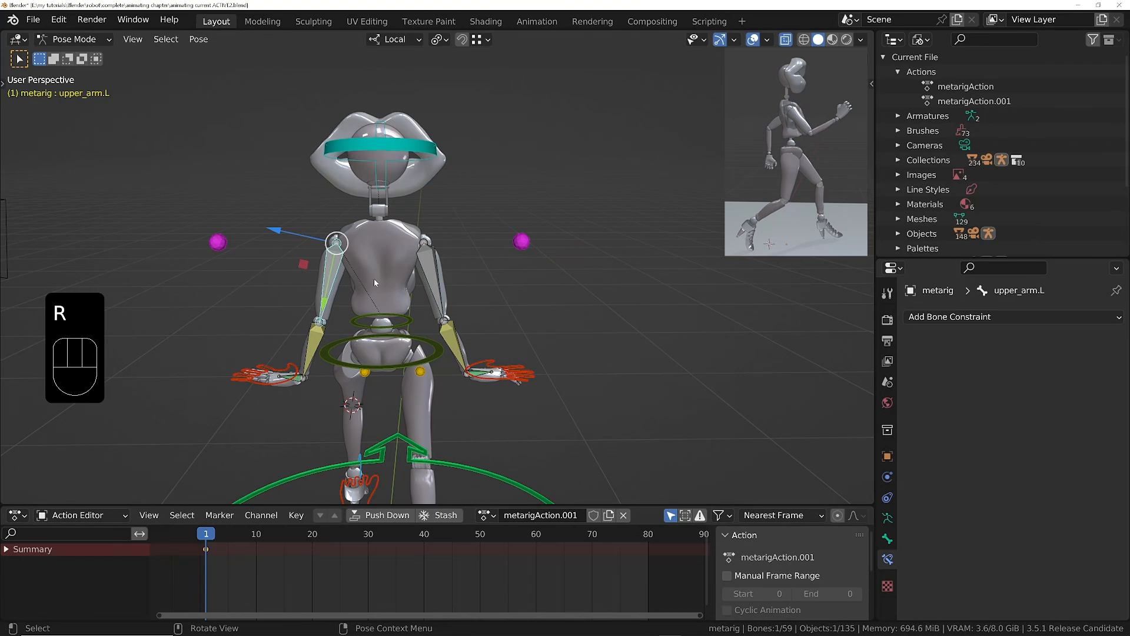
Step: From the left orthographic view, rotate the right upper arm bone forward in front of the torso
{"action": "middle_click_drag", "start_coordinate": [390, 278], "coordinate": [313, 270]}
{"action": "key", "text": "KP_1"}
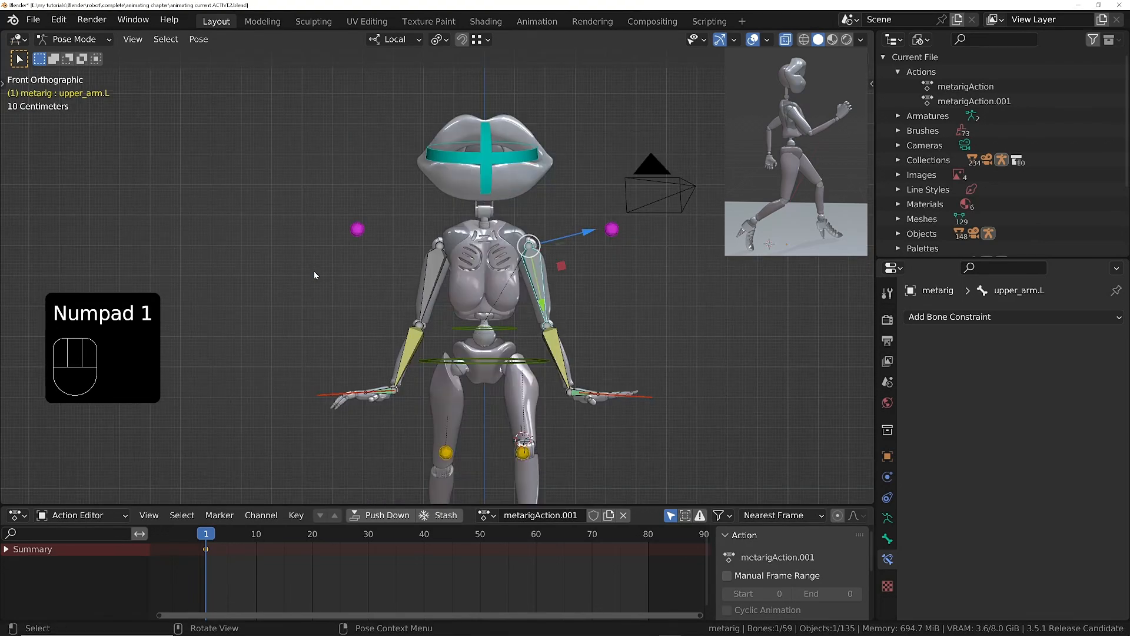
{"action": "key", "text": "KP_3"}
{"action": "key", "text": "ctrl+KP_3"}
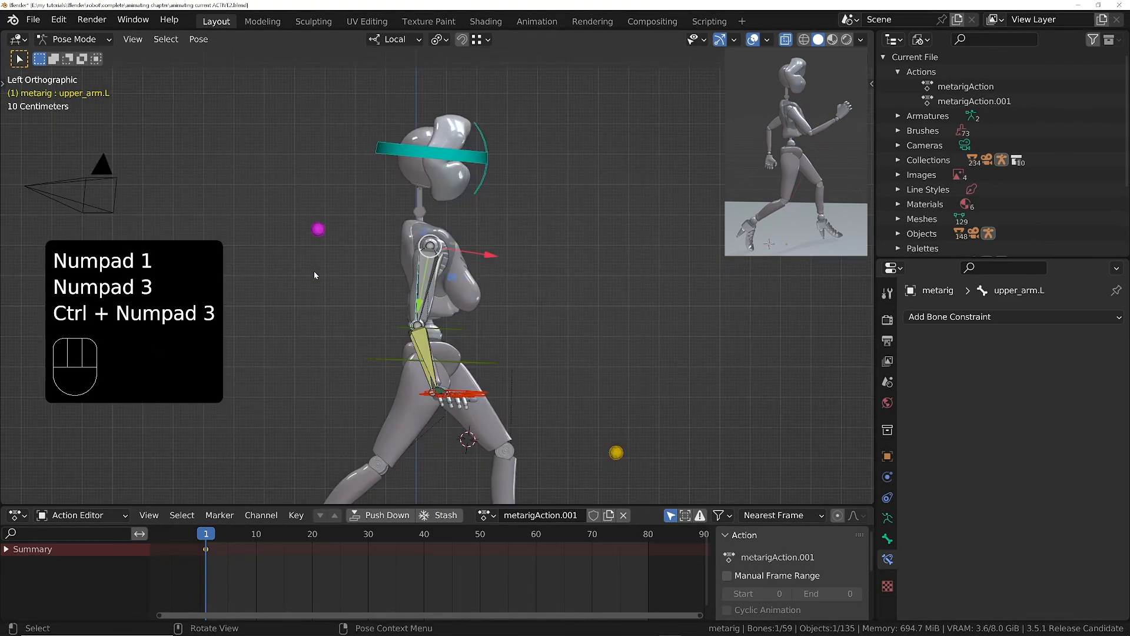
{"action": "middle_click_drag", "start_coordinate": [314, 274], "coordinate": [376, 305], "text": "ctrl"}
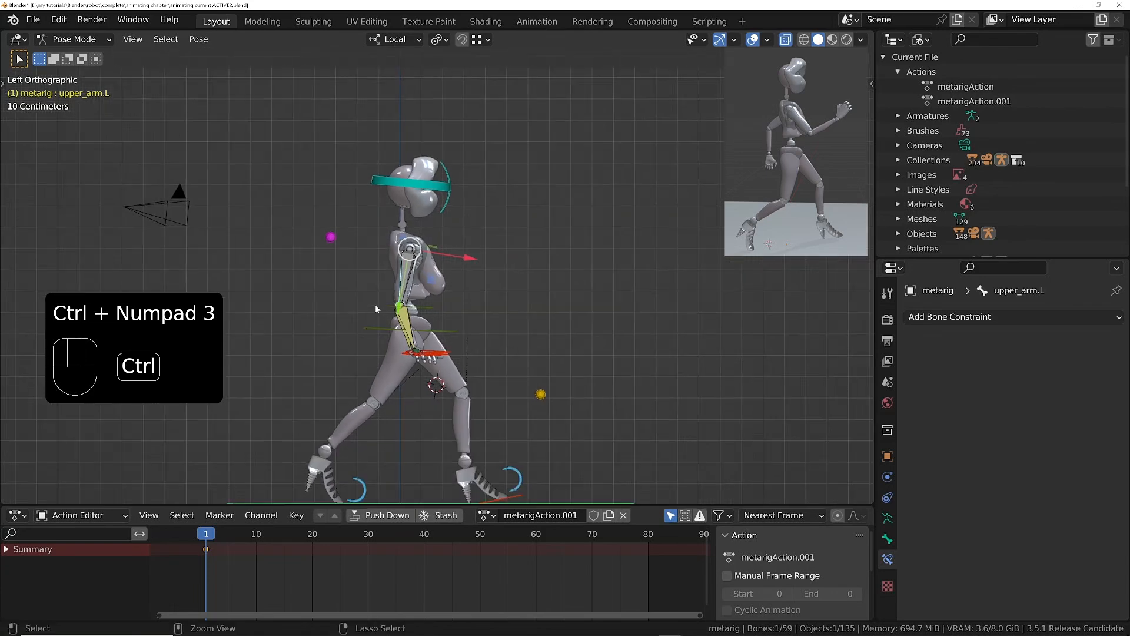
{"action": "middle_click_drag", "start_coordinate": [394, 359], "coordinate": [430, 356], "text": "shift"}
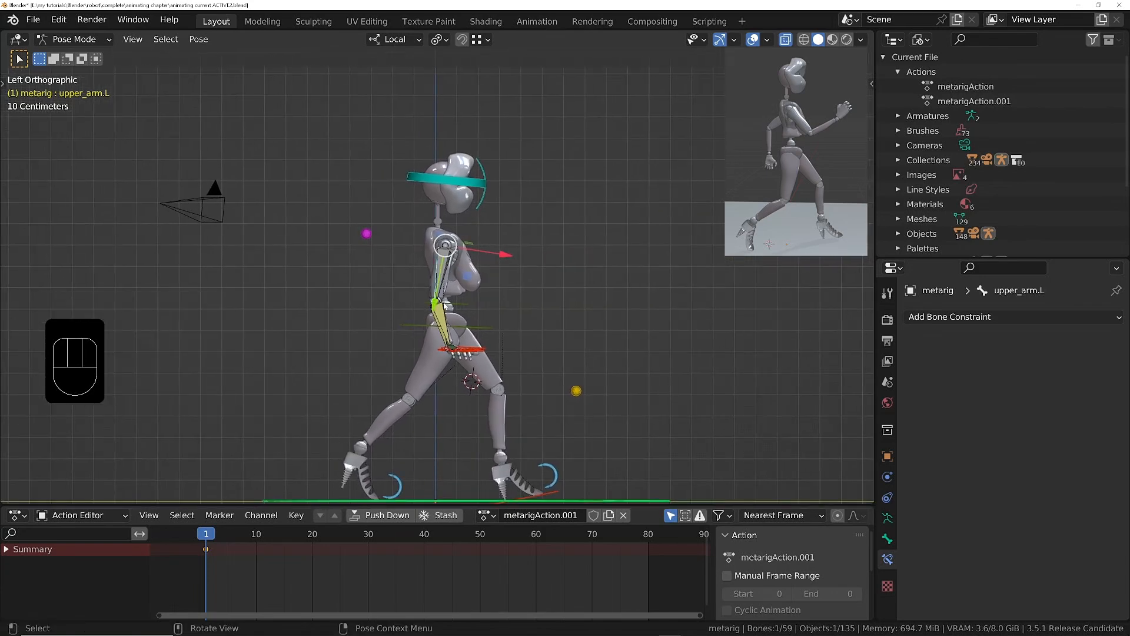
{"action": "scroll", "coordinate": [446, 306], "scroll_direction": "up", "scroll_amount": 1}
{"action": "key", "text": "r"}
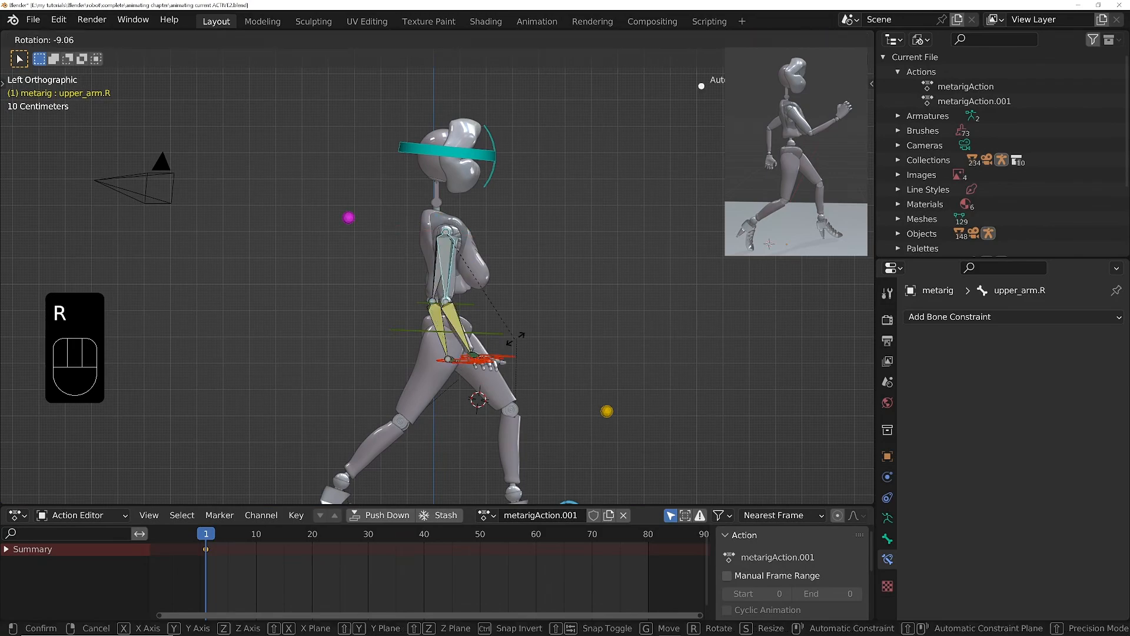
{"action": "left_click", "coordinate": [538, 263]}
Step: Rotate the right forearm bone upward to bend the elbow in front of the chest
{"action": "left_click", "coordinate": [527, 295]}
{"action": "key", "text": "r"}
{"action": "left_click", "coordinate": [581, 265]}
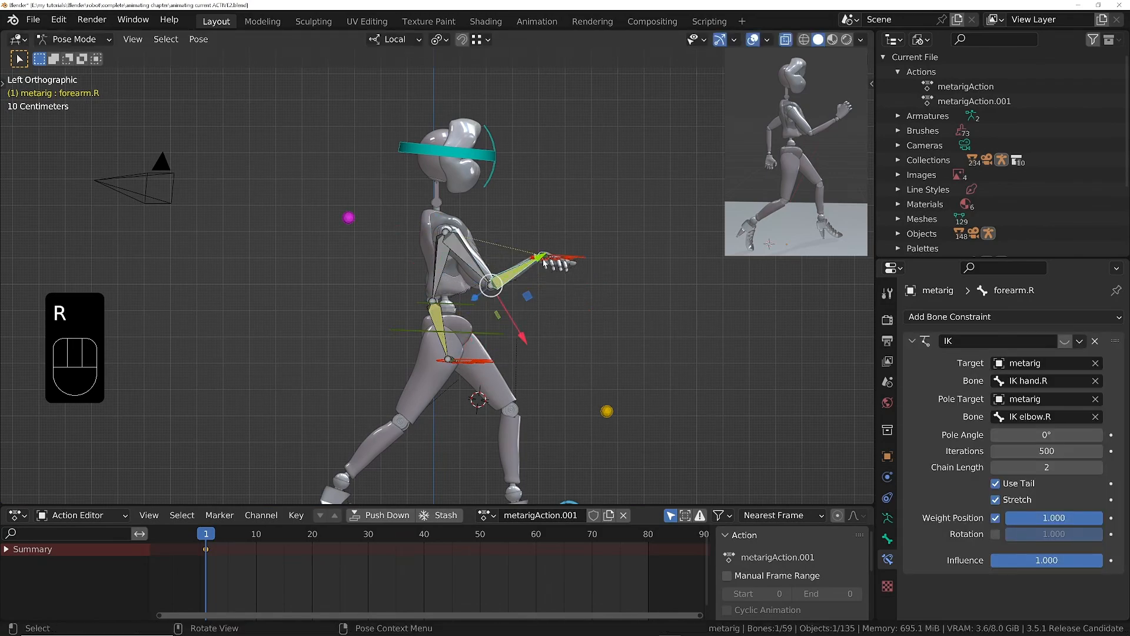
Step: Rotate the right hand control at the wrist so the palm turns inward
{"action": "middle_click_drag", "start_coordinate": [581, 265], "coordinate": [498, 262]}
{"action": "left_click", "coordinate": [580, 278]}
{"action": "key", "text": "r"}
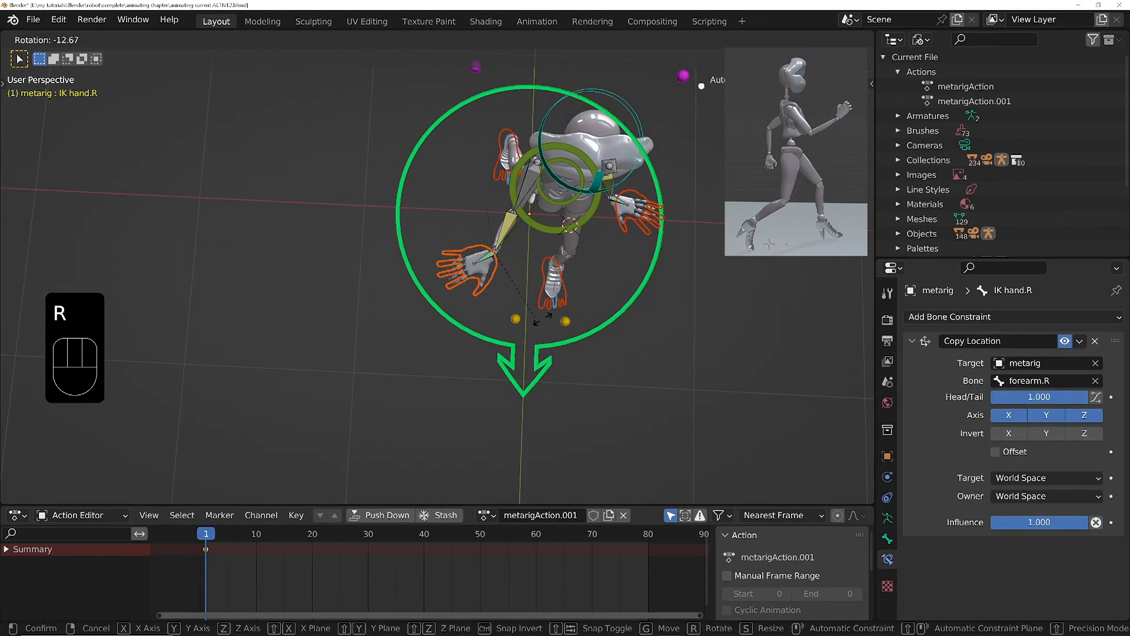
{"action": "left_click", "coordinate": [521, 314]}
{"action": "middle_click_drag", "start_coordinate": [521, 314], "coordinate": [501, 282]}
{"action": "key", "text": "r"}
{"action": "left_click", "coordinate": [512, 129]}
{"action": "key", "text": "r"}
{"action": "key", "text": "r"}
{"action": "key", "text": "r"}
{"action": "left_click", "coordinate": [475, 254]}
Step: Rotate the right forearm to point ahead of the body and realign the right hand with it
{"action": "mouse_move", "coordinate": [618, 347]}
{"action": "middle_mouse_down"}
{"action": "mouse_move", "coordinate": [565, 357]}
{"action": "mouse_move", "coordinate": [618, 351]}
{"action": "middle_mouse_up"}
{"action": "key", "text": "r"}
{"action": "left_click", "coordinate": [506, 365]}
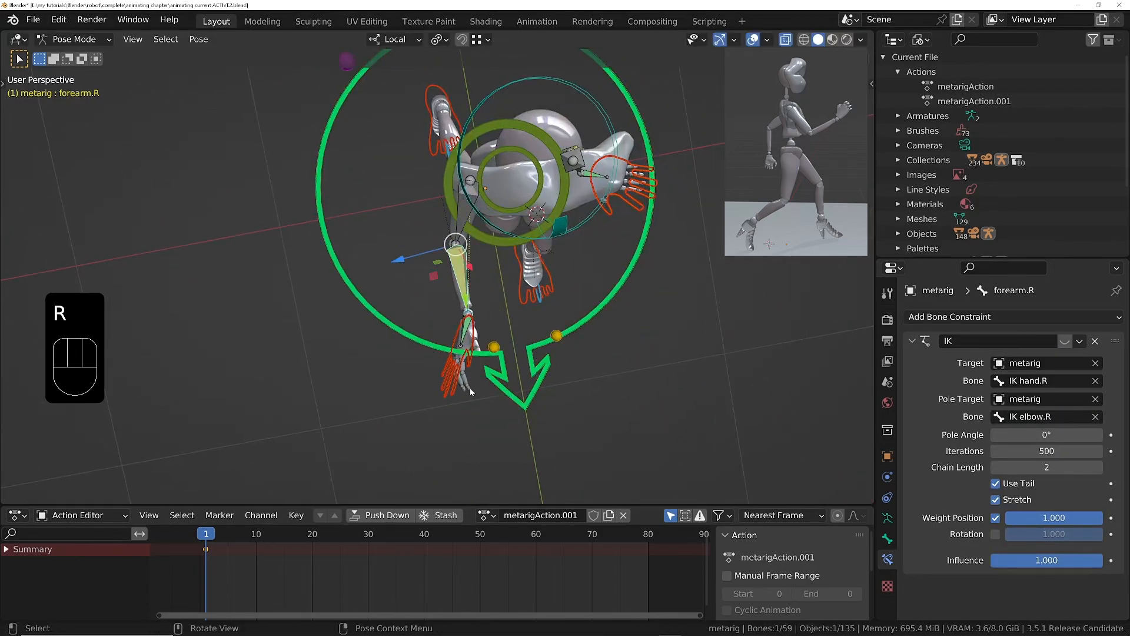
{"action": "left_click", "coordinate": [457, 368]}
{"action": "key", "text": "r"}
{"action": "left_click", "coordinate": [430, 353]}
Step: Show the finger and thumb bone layers of the armature and select the right hand's finger and thumb bones
{"action": "middle_click_drag", "start_coordinate": [424, 348], "coordinate": [416, 244]}
{"action": "middle_click_drag", "start_coordinate": [412, 294], "coordinate": [415, 244], "text": "ctrl"}
{"action": "middle_click_drag", "start_coordinate": [511, 361], "coordinate": [407, 377]}
{"action": "middle_click_drag", "start_coordinate": [368, 327], "coordinate": [372, 252], "text": "ctrl"}
{"action": "middle_click_drag", "start_coordinate": [336, 359], "coordinate": [300, 241]}
{"action": "middle_click_drag", "start_coordinate": [330, 282], "coordinate": [336, 312], "text": "ctrl"}
{"action": "middle_click_drag", "start_coordinate": [377, 365], "coordinate": [397, 329], "text": "shift"}
{"action": "middle_click_drag", "start_coordinate": [406, 329], "coordinate": [438, 344]}
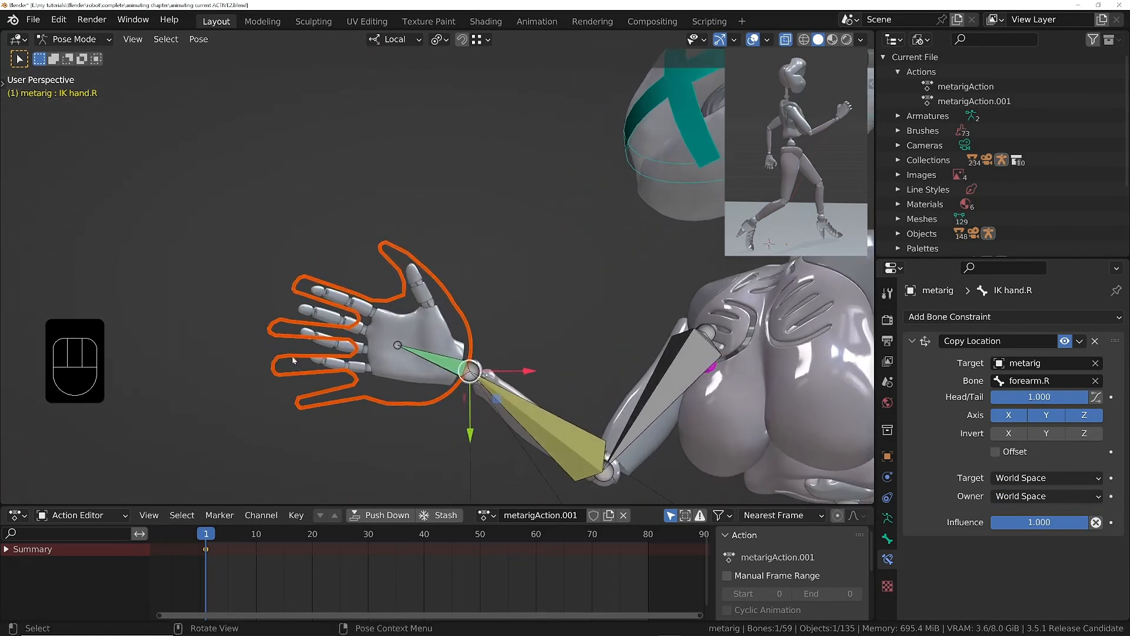
{"action": "left_click_drag", "start_coordinate": [259, 250], "coordinate": [377, 396]}
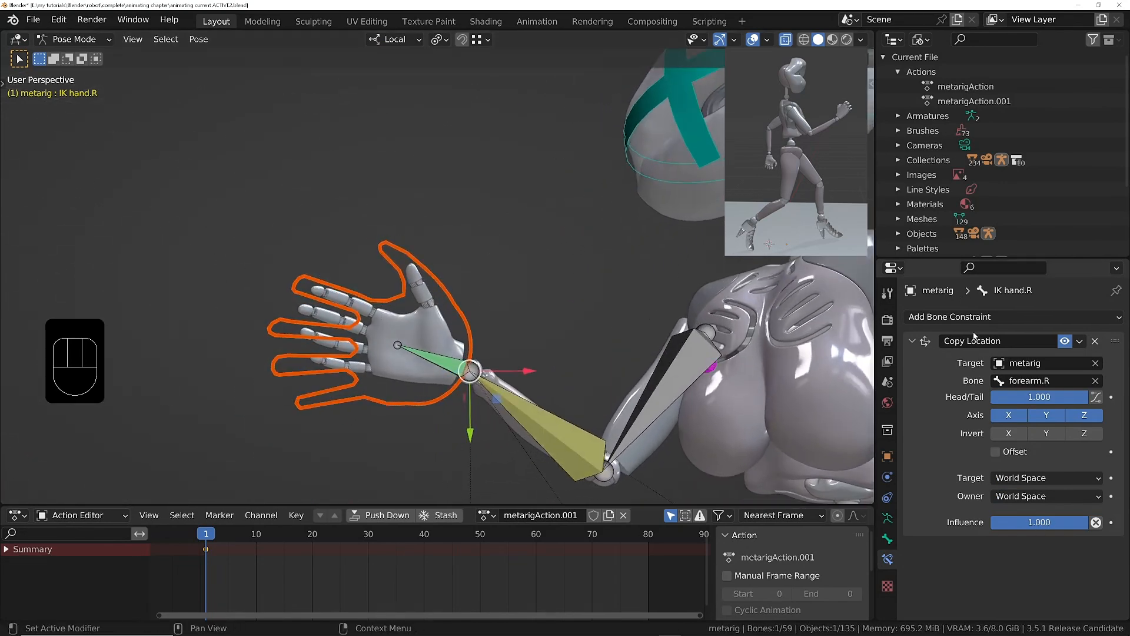
{"action": "left_click", "coordinate": [887, 517]}
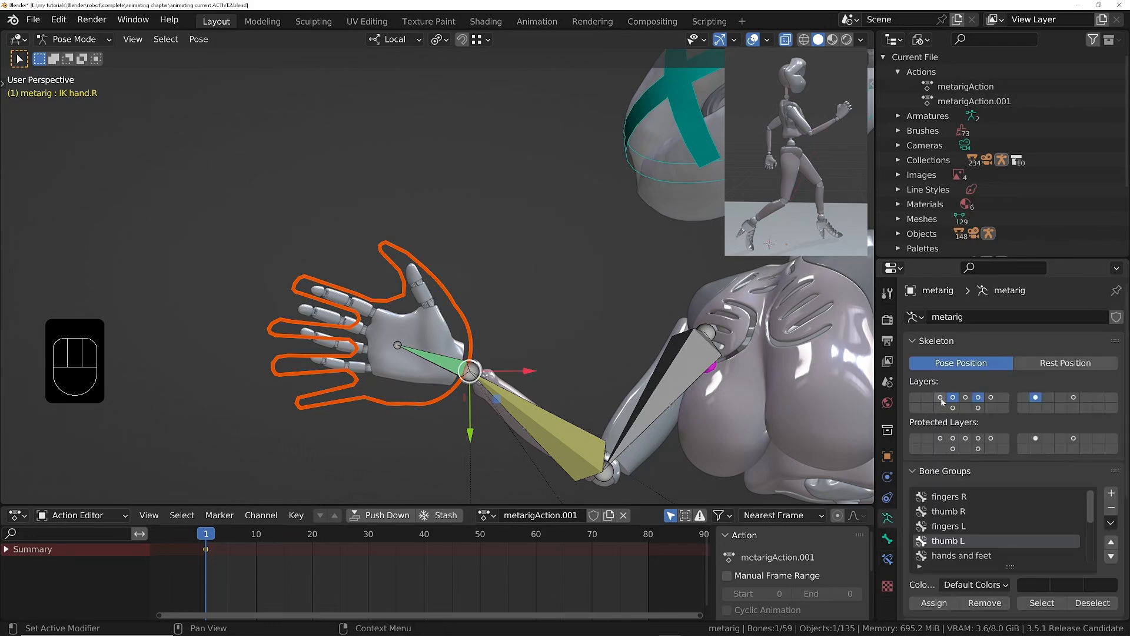
{"action": "left_click", "coordinate": [941, 398], "text": "shift"}
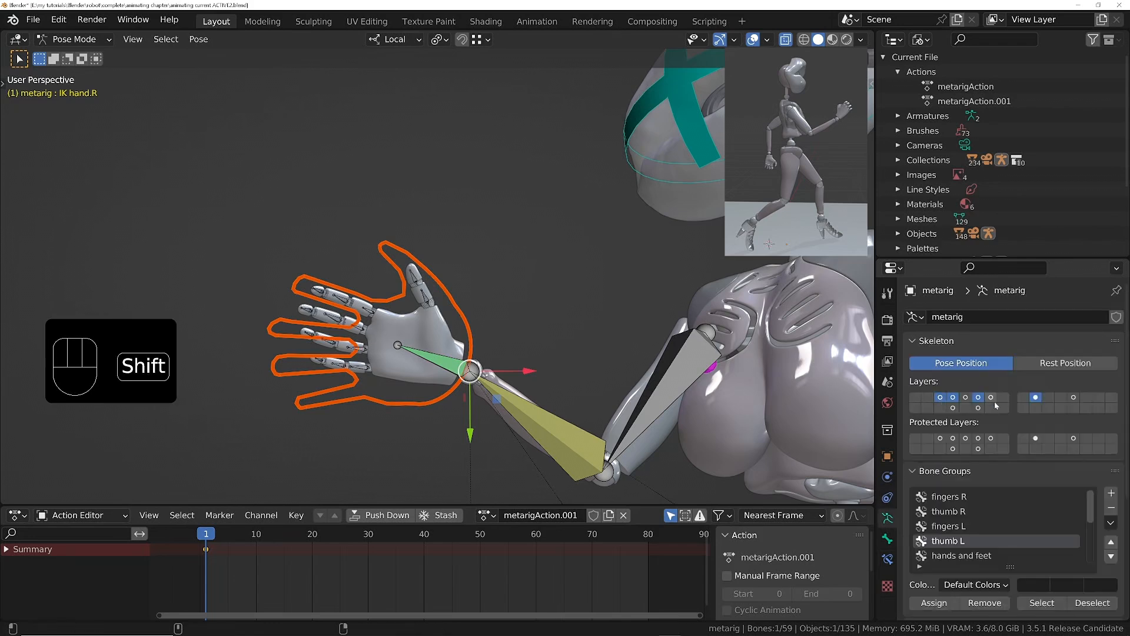
{"action": "left_click_drag", "start_coordinate": [250, 213], "coordinate": [382, 424]}
{"action": "left_click_drag", "start_coordinate": [468, 226], "coordinate": [382, 307], "text": "shift"}
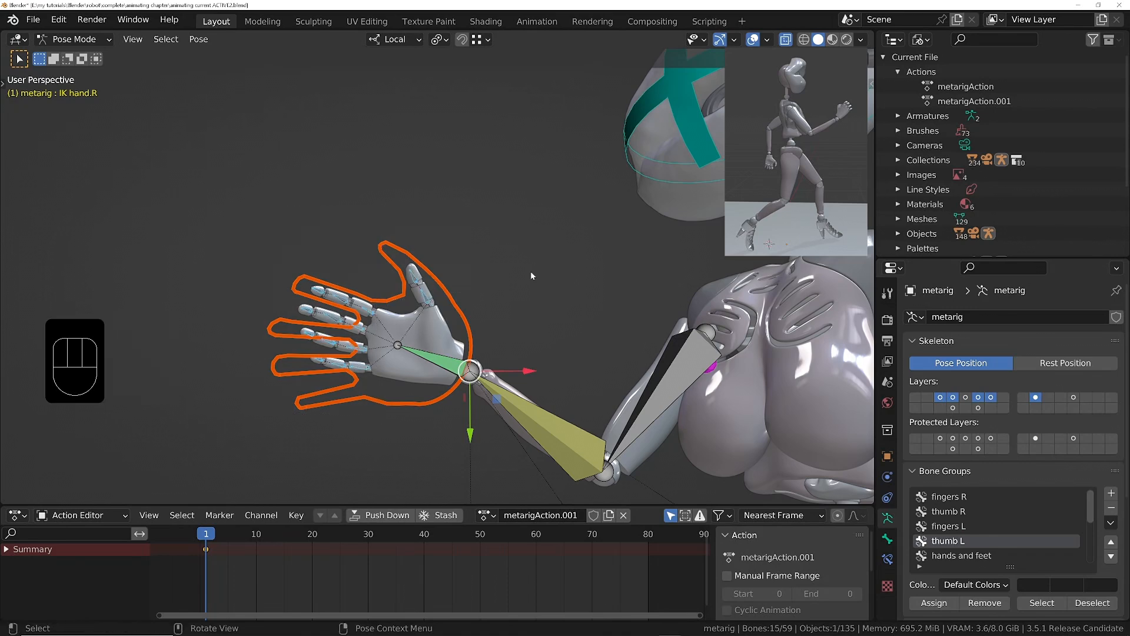
Step: Set the transform pivot point to Individual Origins for rotating the selected finger bones
{"action": "key", "text": "r"}
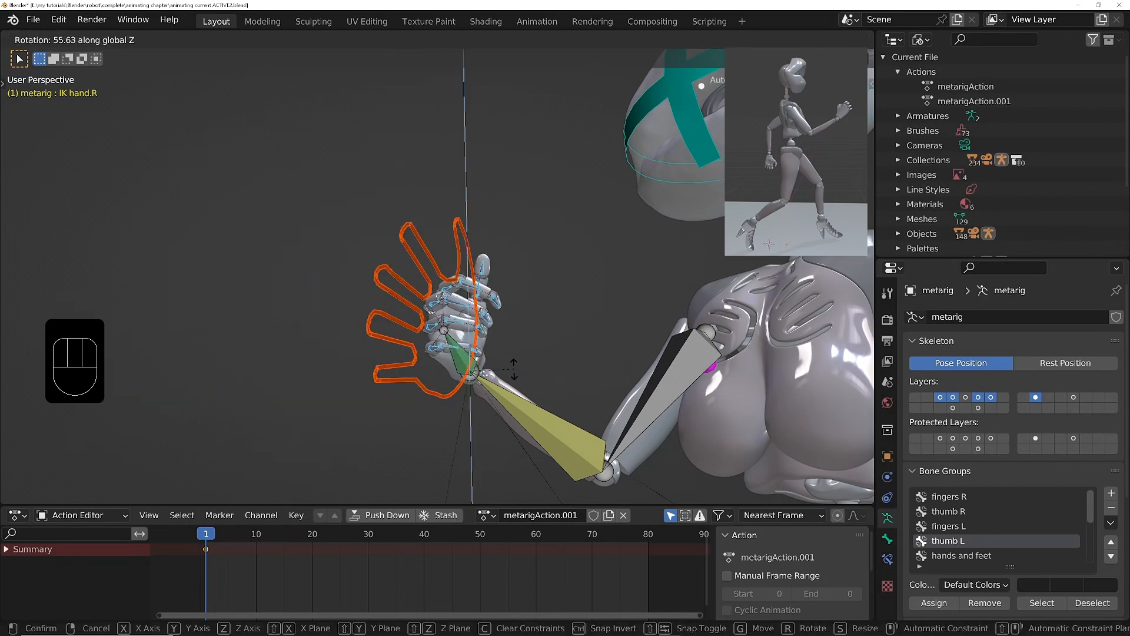
{"action": "right_click", "coordinate": [517, 341]}
{"action": "key", "text": "period"}
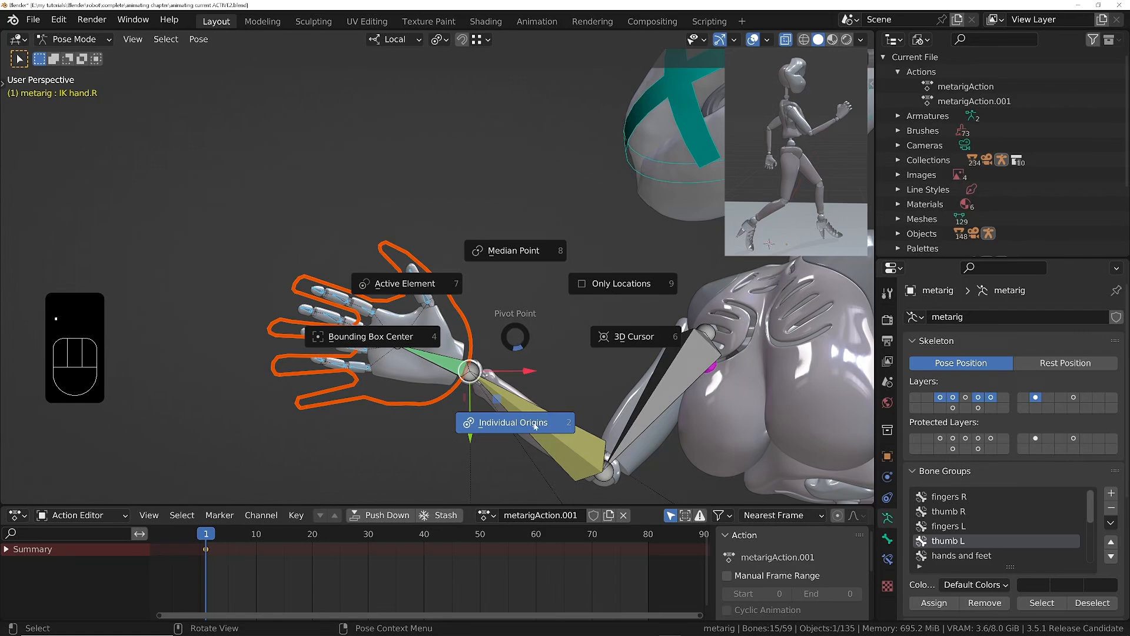
{"action": "left_click", "coordinate": [534, 423]}
{"action": "middle_click_drag", "start_coordinate": [533, 412], "coordinate": [518, 365]}
{"action": "key", "text": "r"}
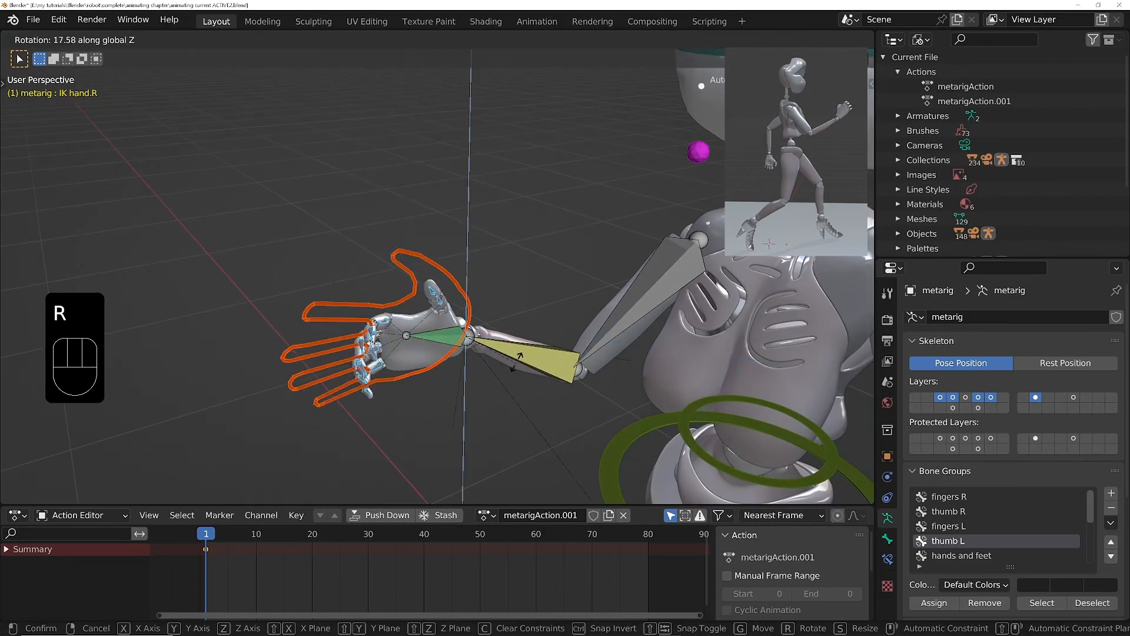
{"action": "left_click", "coordinate": [471, 348]}
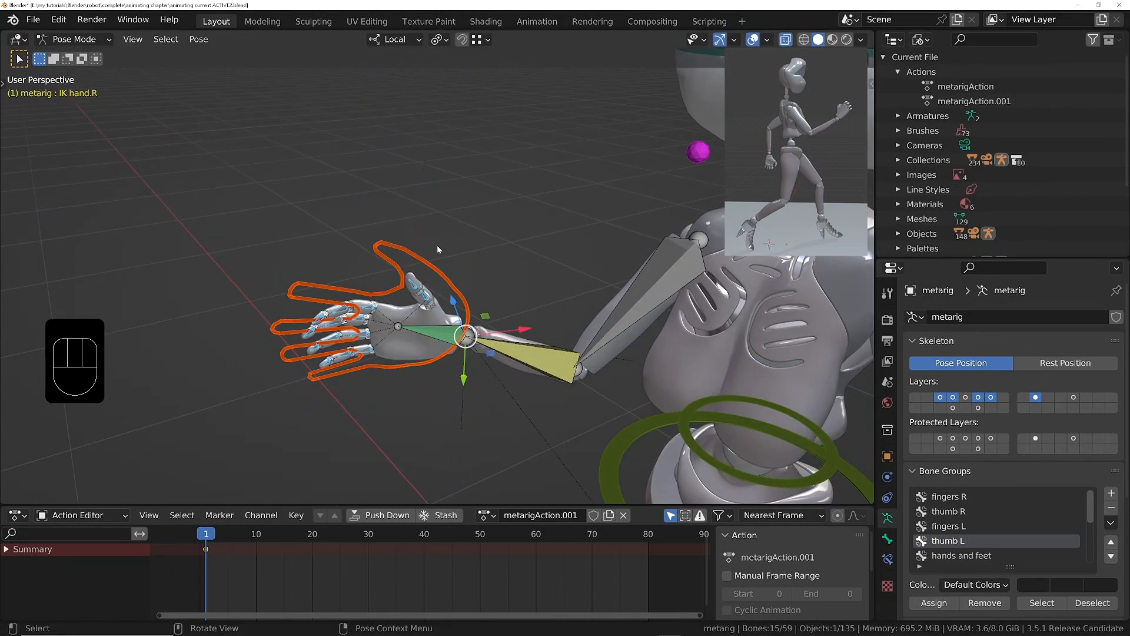
Step: Deselect the right hand control and curl the right finger and thumb bones by rotating them about local Z
{"action": "key", "text": "b"}
{"action": "left_click_drag", "start_coordinate": [333, 203], "coordinate": [474, 376]}
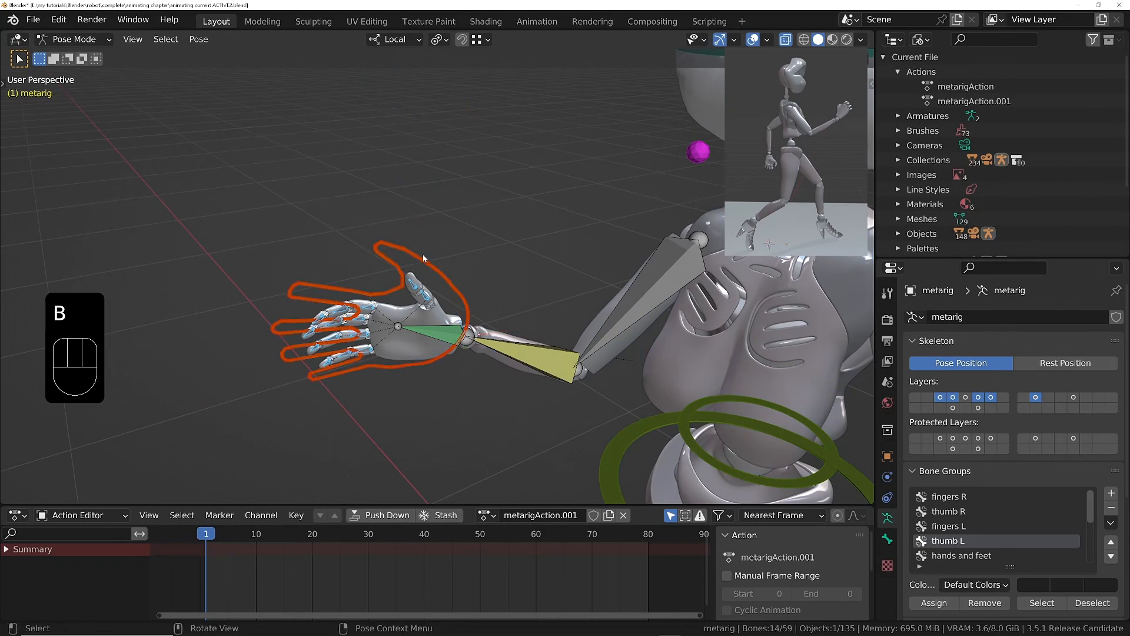
{"action": "key", "text": "r"}
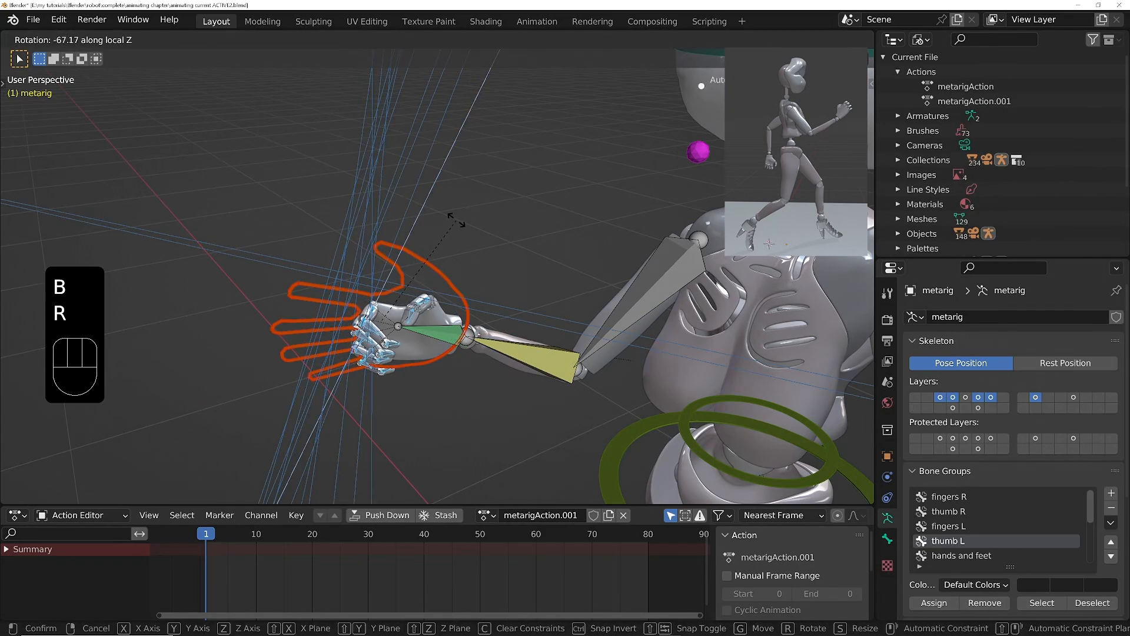
{"action": "left_click", "coordinate": [453, 210]}
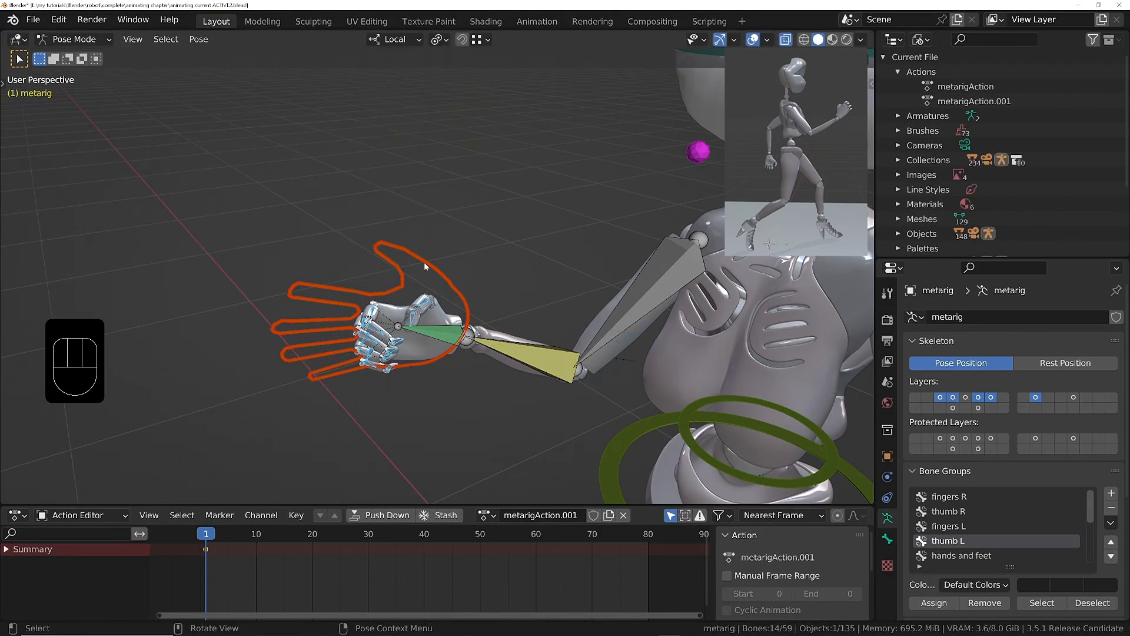
Step: Select only the left hand's finger bones and rotate them to curl the fingers inward
{"action": "middle_click_drag", "start_coordinate": [424, 262], "coordinate": [677, 321]}
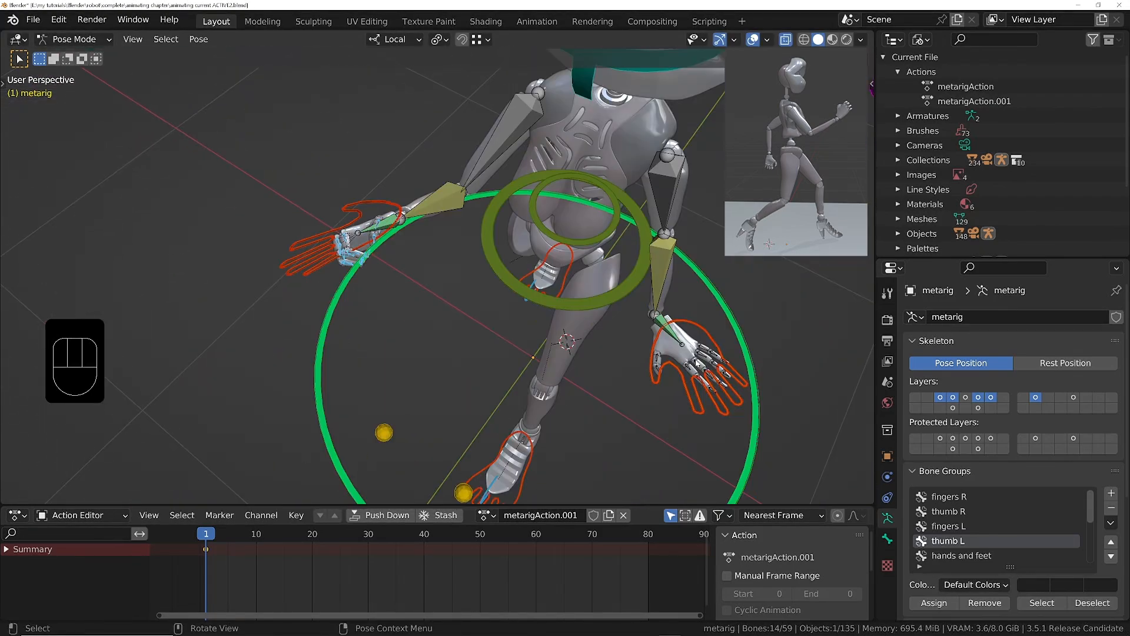
{"action": "scroll", "coordinate": [677, 320], "scroll_direction": "up", "scroll_amount": 4}
{"action": "left_click_drag", "start_coordinate": [624, 386], "coordinate": [792, 357]}
{"action": "left_click_drag", "start_coordinate": [718, 339], "coordinate": [719, 337], "text": "shift"}
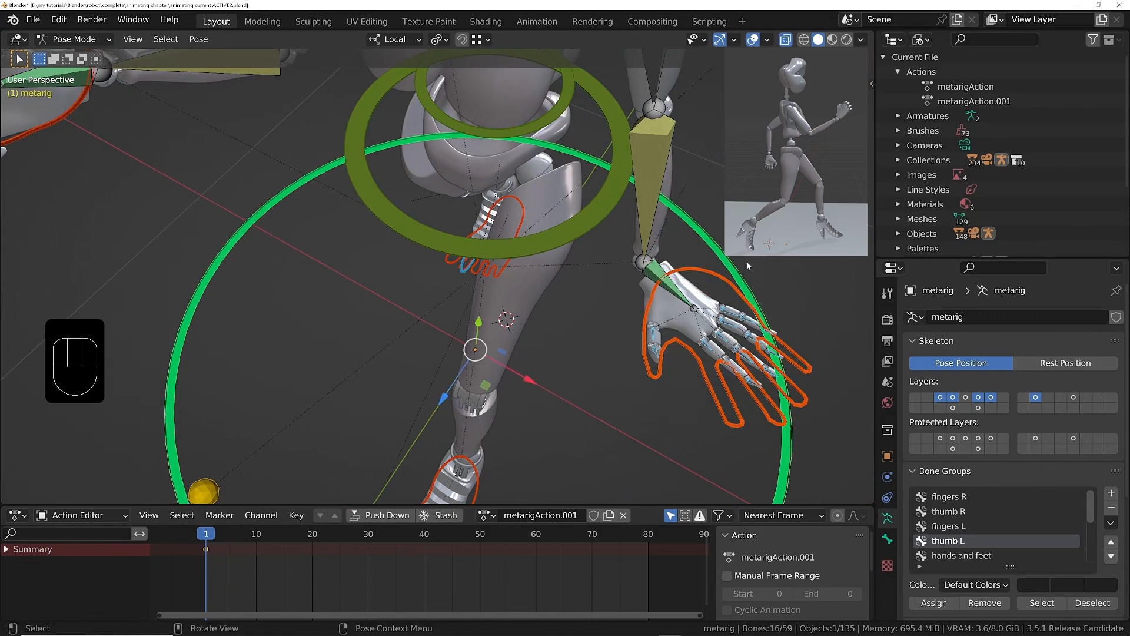
{"action": "key", "text": "b"}
{"action": "middle_click_drag", "start_coordinate": [804, 221], "coordinate": [715, 286]}
{"action": "middle_click_drag", "start_coordinate": [778, 377], "coordinate": [740, 318]}
{"action": "key", "text": "r"}
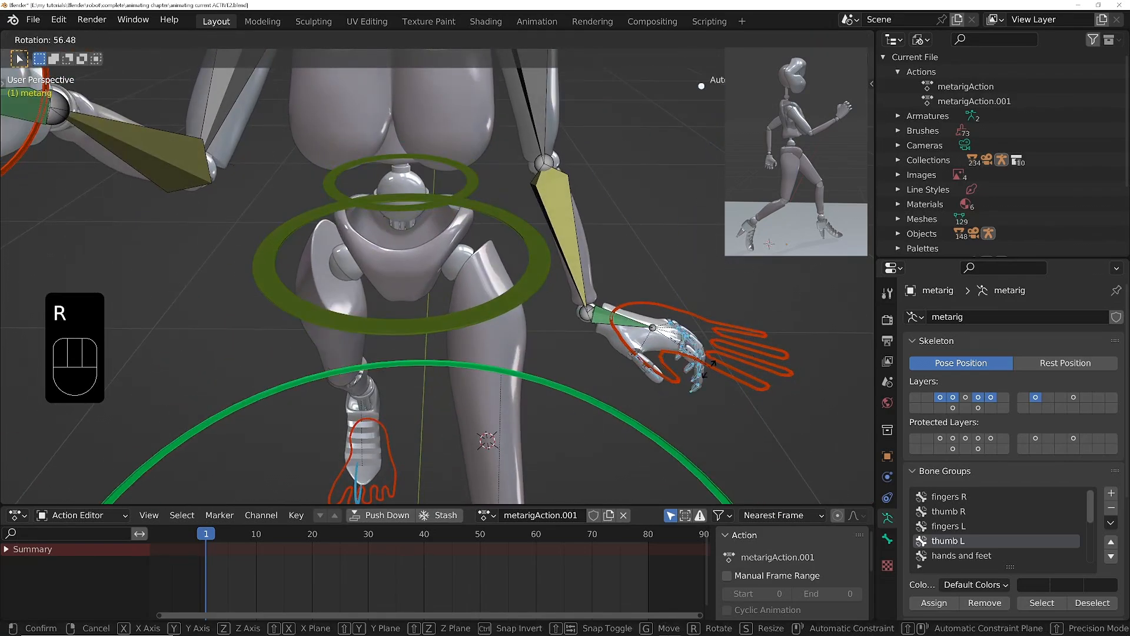
{"action": "left_click", "coordinate": [650, 397]}
Step: Bend the left thumb by rotating its bones about 78 degrees around local Z
{"action": "middle_click_drag", "start_coordinate": [649, 396], "coordinate": [612, 323]}
{"action": "middle_click_drag", "start_coordinate": [616, 300], "coordinate": [595, 235]}
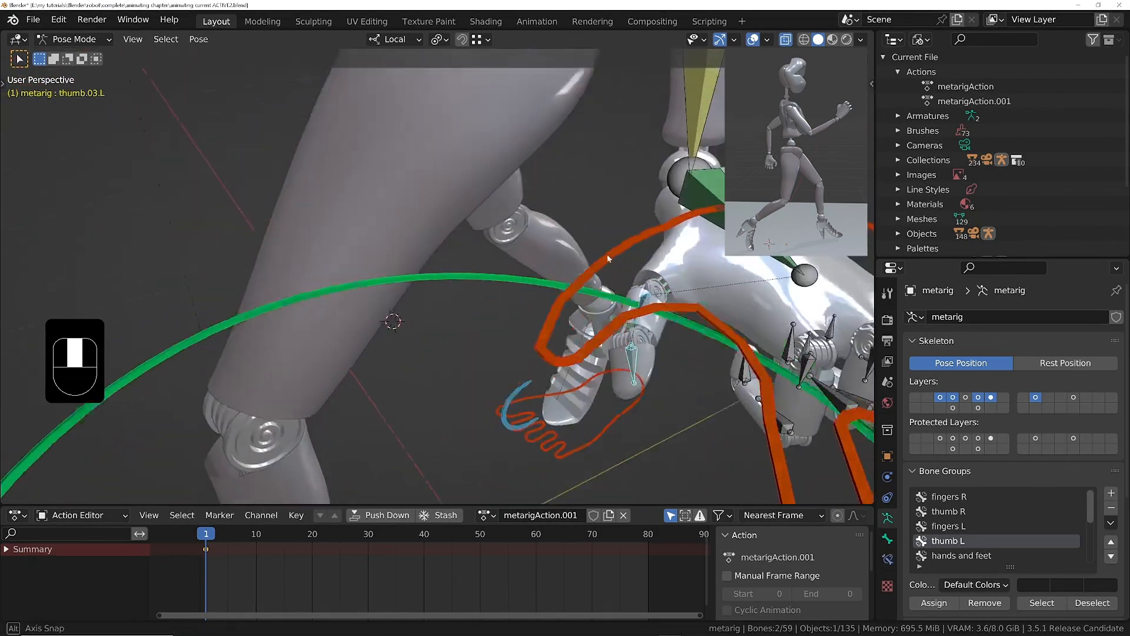
{"action": "key", "text": "r"}
{"action": "key", "text": "z"}
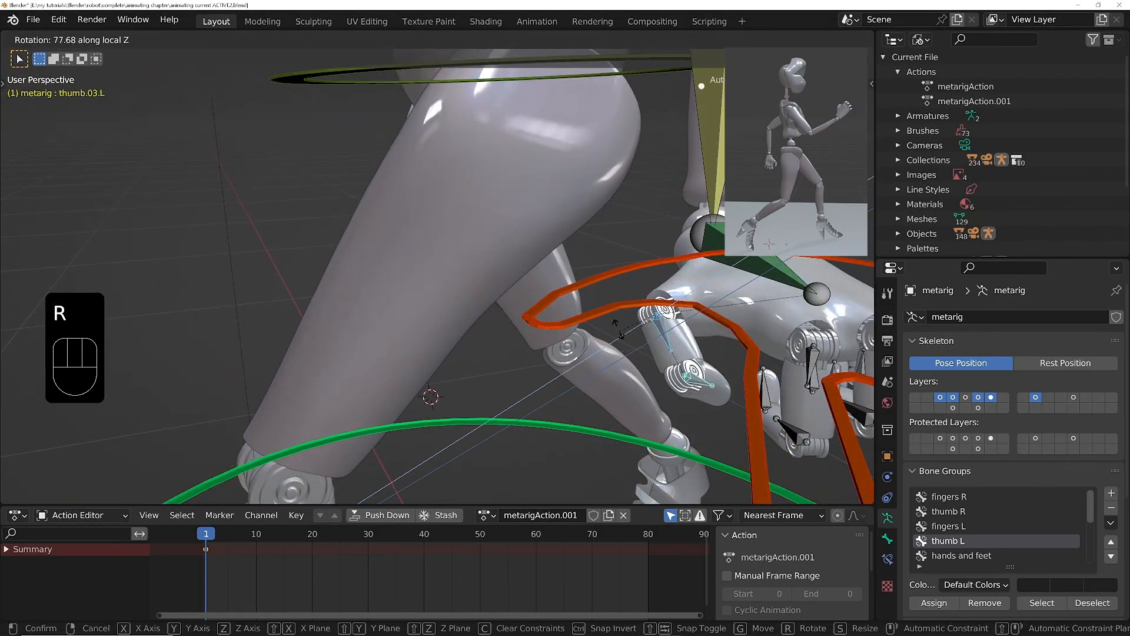
{"action": "left_click", "coordinate": [620, 298]}
{"action": "scroll", "coordinate": [630, 236], "scroll_direction": "down", "scroll_amount": 8}
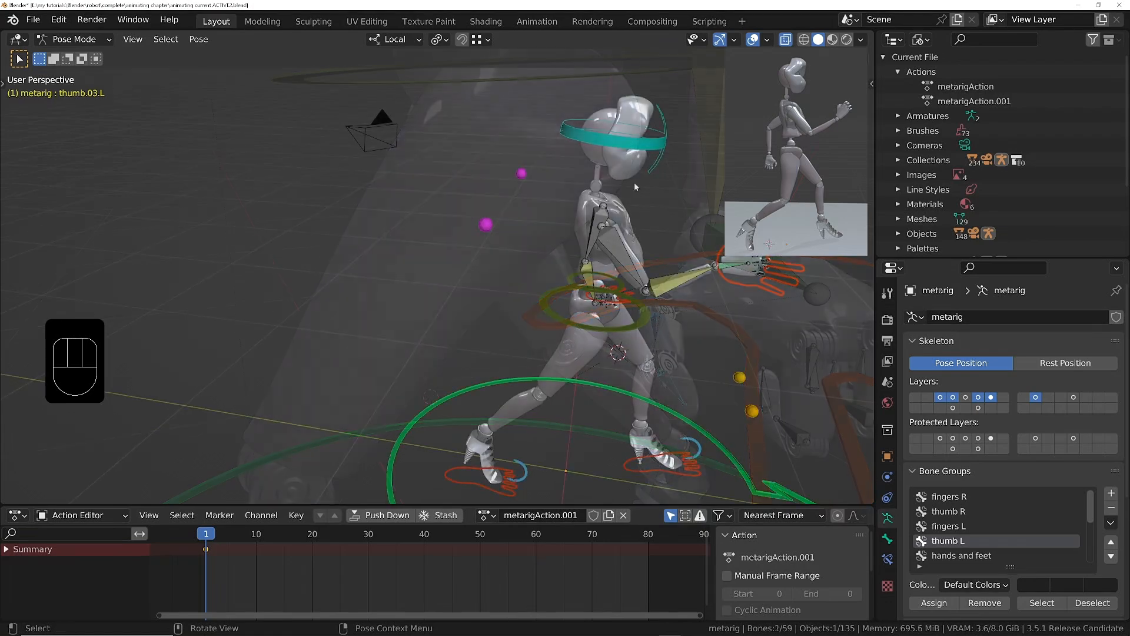
Step: Turn the left hand control toward the thigh and rotate the left forearm inward beside the hip
{"action": "middle_click_drag", "start_coordinate": [635, 187], "coordinate": [765, 190]}
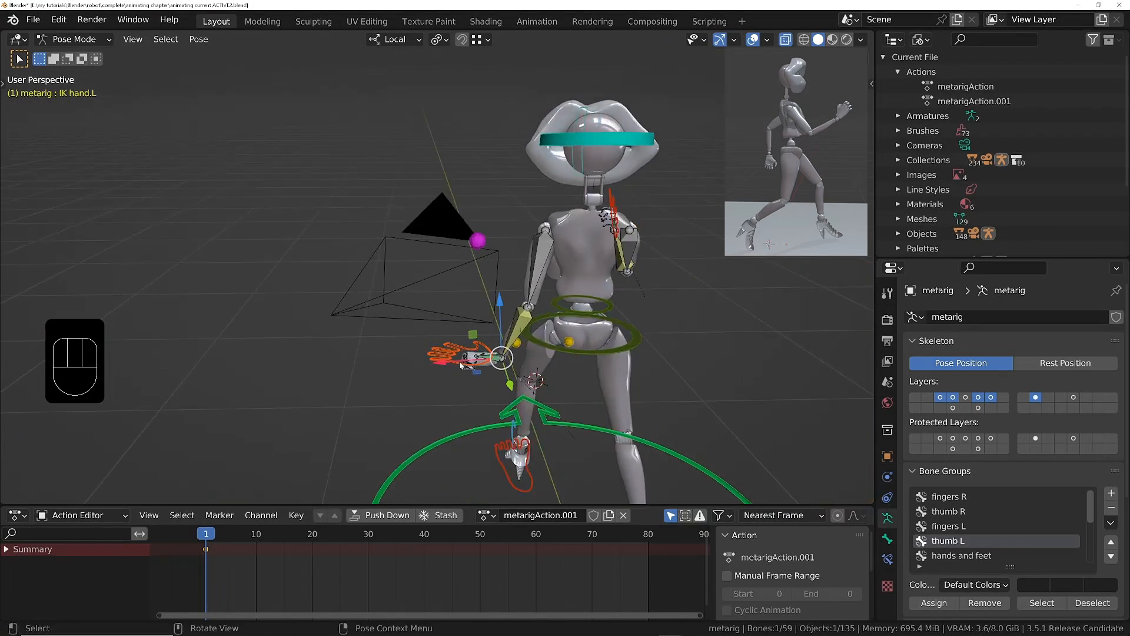
{"action": "middle_click_drag", "start_coordinate": [461, 366], "coordinate": [698, 321]}
{"action": "key", "text": "r"}
{"action": "left_click", "coordinate": [696, 214]}
{"action": "left_click", "coordinate": [517, 323]}
{"action": "key", "text": "r"}
{"action": "left_click", "coordinate": [611, 390]}
Step: From the left orthographic view, rotate the left upper arm back about 40 degrees behind the torso
{"action": "key", "text": "ctrl+KP_3"}
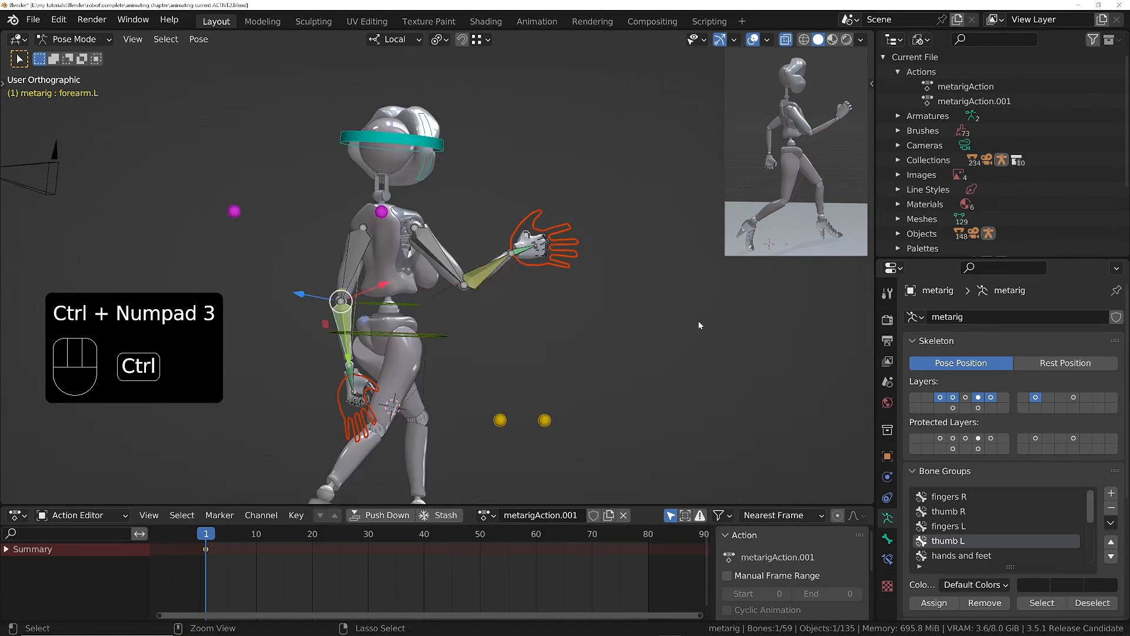
{"action": "middle_click_drag", "start_coordinate": [579, 222], "coordinate": [611, 280], "text": "ctrl"}
{"action": "middle_click_drag", "start_coordinate": [523, 296], "coordinate": [534, 241], "text": "ctrl"}
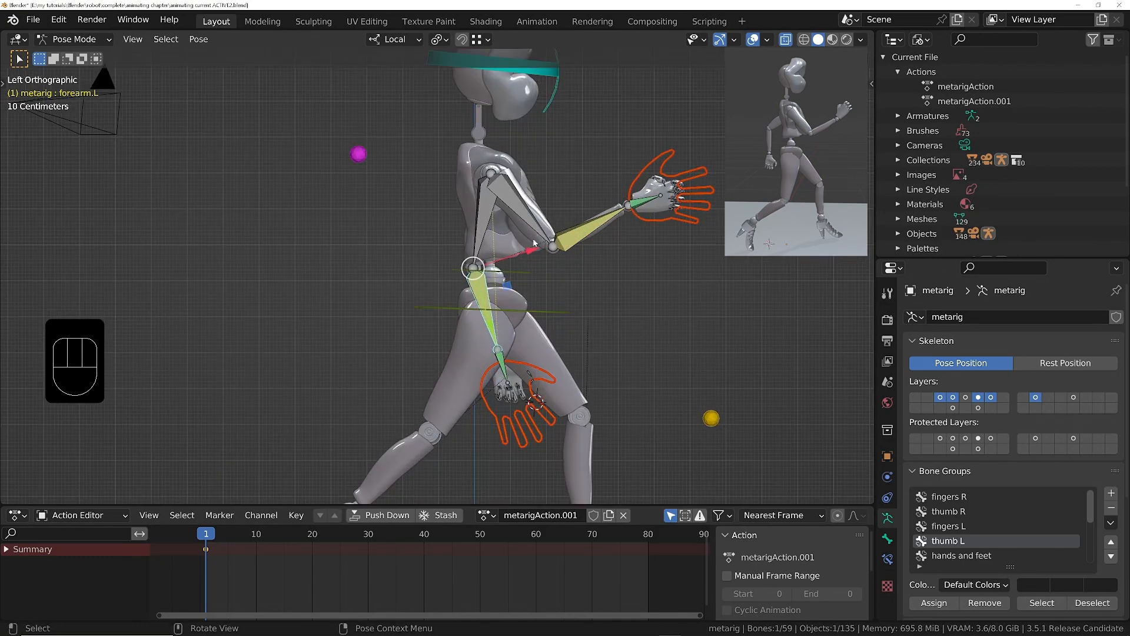
{"action": "left_click", "coordinate": [481, 215]}
{"action": "key", "text": "r"}
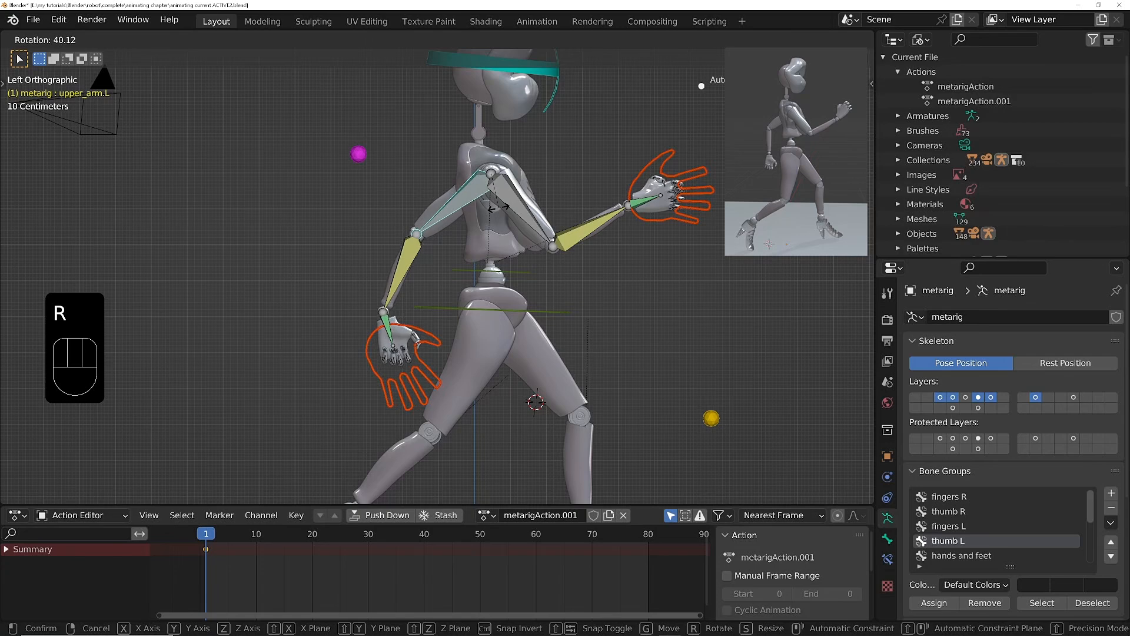
{"action": "left_click", "coordinate": [497, 212]}
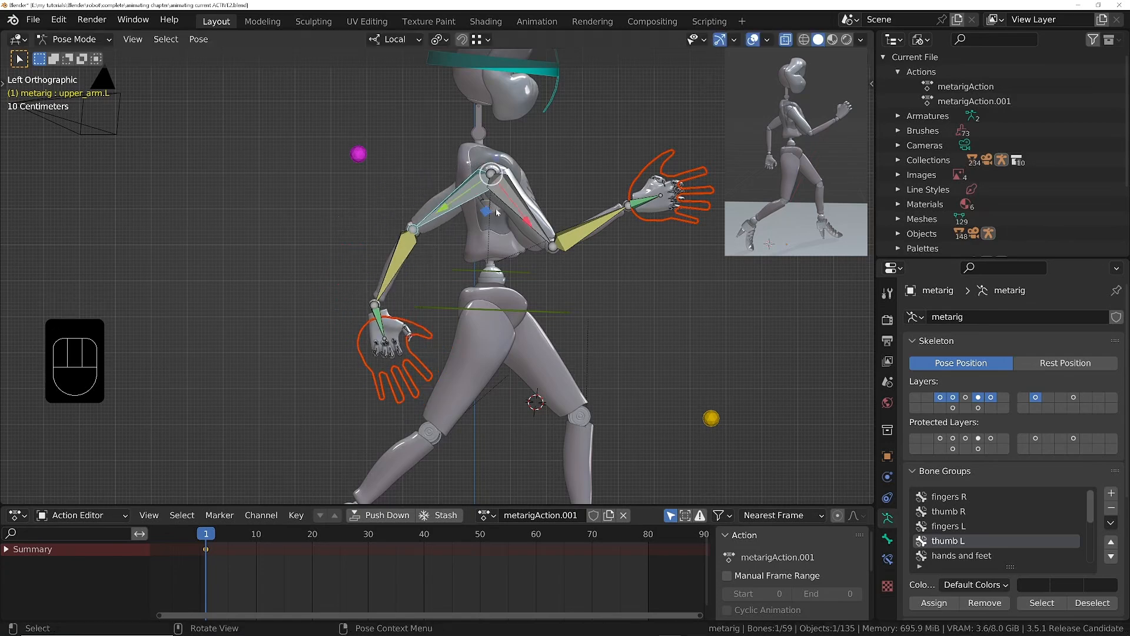
Step: Rotate the left forearm so it hangs vertically below the elbow
{"action": "left_click", "coordinate": [388, 260]}
{"action": "key", "text": "r"}
{"action": "left_click", "coordinate": [554, 291]}
Step: Adjust both hand controls at the wrists, tilting the raised right hand upward
{"action": "left_click", "coordinate": [437, 365]}
{"action": "key", "text": "r"}
{"action": "left_click", "coordinate": [681, 222]}
{"action": "key", "text": "r"}
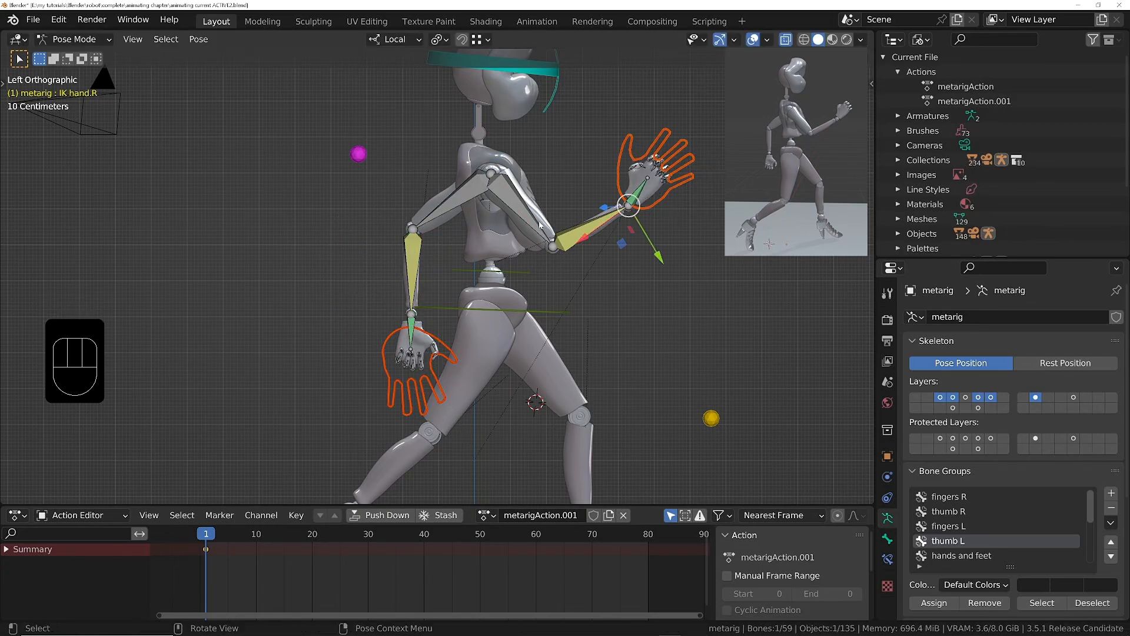
Step: At frame 10, lower the right forearm slightly and tilt the right hand downward
{"action": "middle_click_drag", "start_coordinate": [536, 208], "coordinate": [545, 238], "text": "ctrl"}
{"action": "left_click_drag", "start_coordinate": [209, 534], "coordinate": [256, 538]}
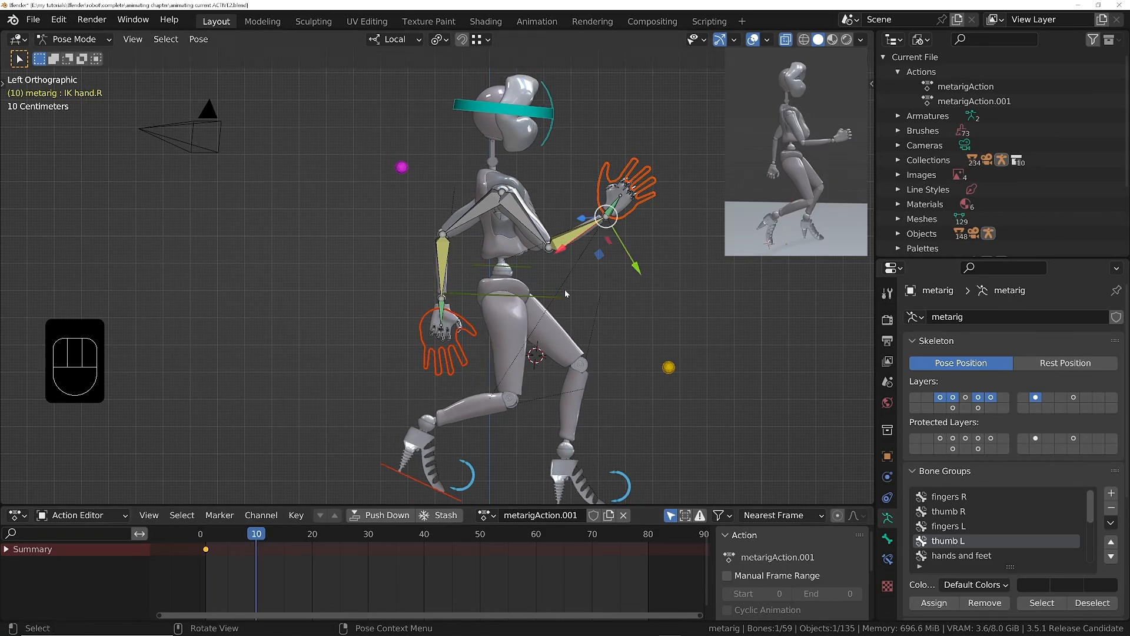
{"action": "left_click", "coordinate": [578, 234]}
{"action": "key", "text": "r"}
{"action": "left_click", "coordinate": [665, 248]}
{"action": "left_click", "coordinate": [652, 206]}
{"action": "key", "text": "r"}
{"action": "left_click", "coordinate": [671, 236]}
Step: At frame 10, rotate the left forearm backward and adjust the tilt of the left hand
{"action": "left_click", "coordinate": [446, 250]}
{"action": "key", "text": "r"}
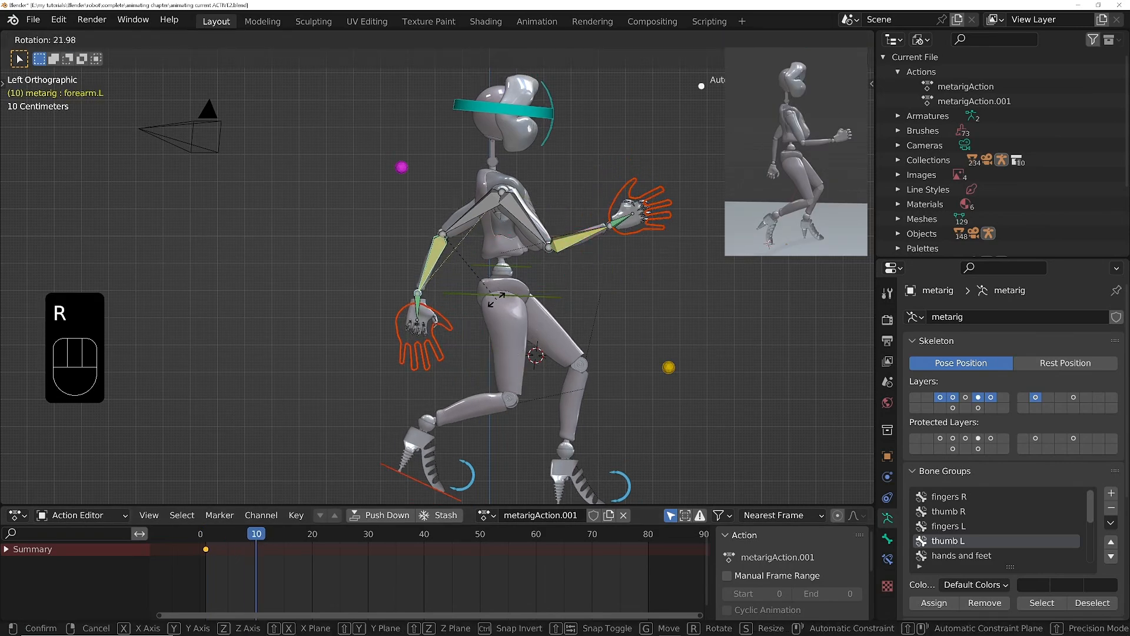
{"action": "left_click", "coordinate": [426, 364]}
{"action": "left_click", "coordinate": [439, 355]}
{"action": "key", "text": "r"}
{"action": "left_click", "coordinate": [476, 356]}
Step: At frame 20, rotate both upper arms and forearms so the arms hang down beside the torso
{"action": "left_click", "coordinate": [312, 534]}
{"action": "left_click", "coordinate": [470, 184]}
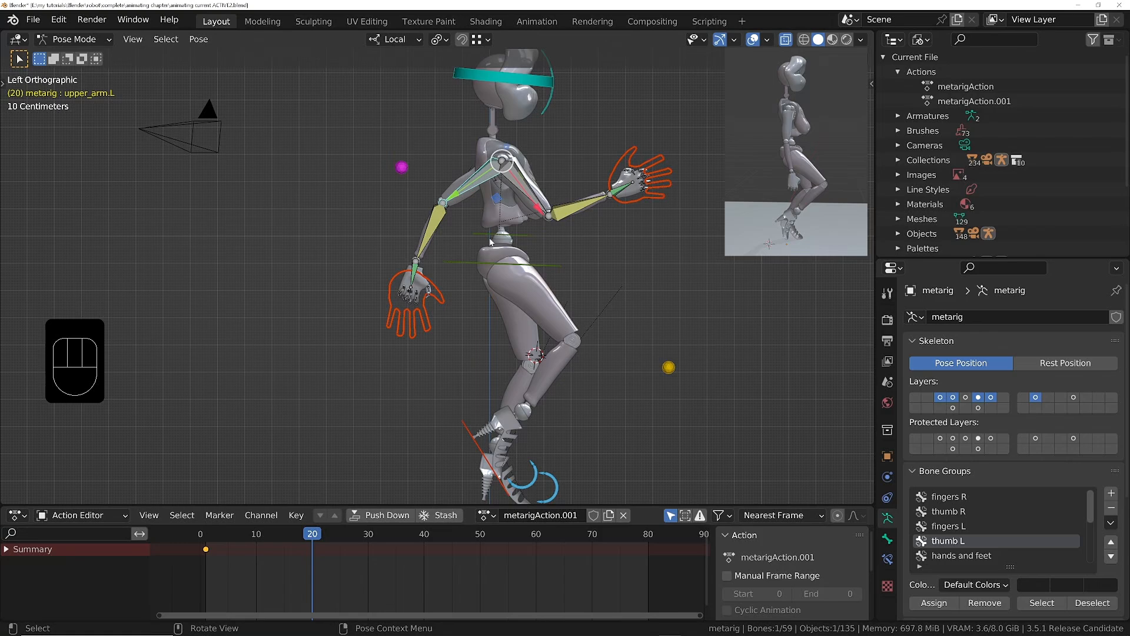
{"action": "key", "text": "r"}
{"action": "left_click", "coordinate": [524, 188]}
{"action": "key", "text": "r"}
{"action": "left_click", "coordinate": [569, 283]}
{"action": "left_click", "coordinate": [518, 284]}
{"action": "key", "text": "ctrl+KP_3"}
{"action": "key", "text": "ctrl+KP_1"}
{"action": "key", "text": "KP_1"}
{"action": "key", "text": "KP_3"}
{"action": "key", "text": "ctrl+KP_3"}
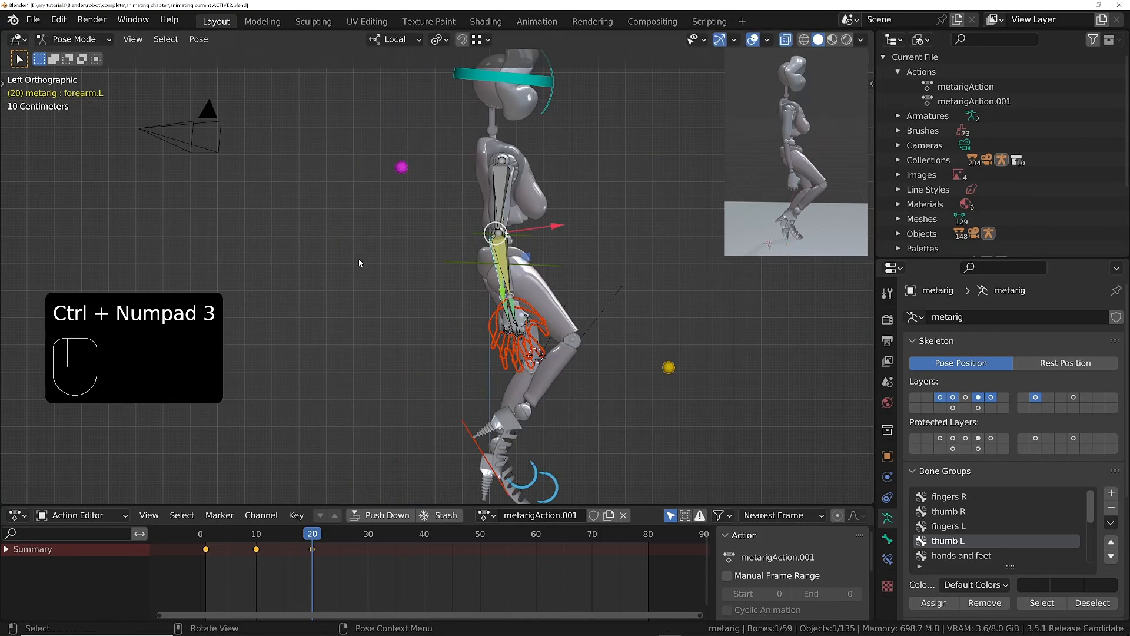
Step: At frame 30, swing the left arm forward with a bent elbow and the right arm slightly back
{"action": "left_click", "coordinate": [503, 265]}
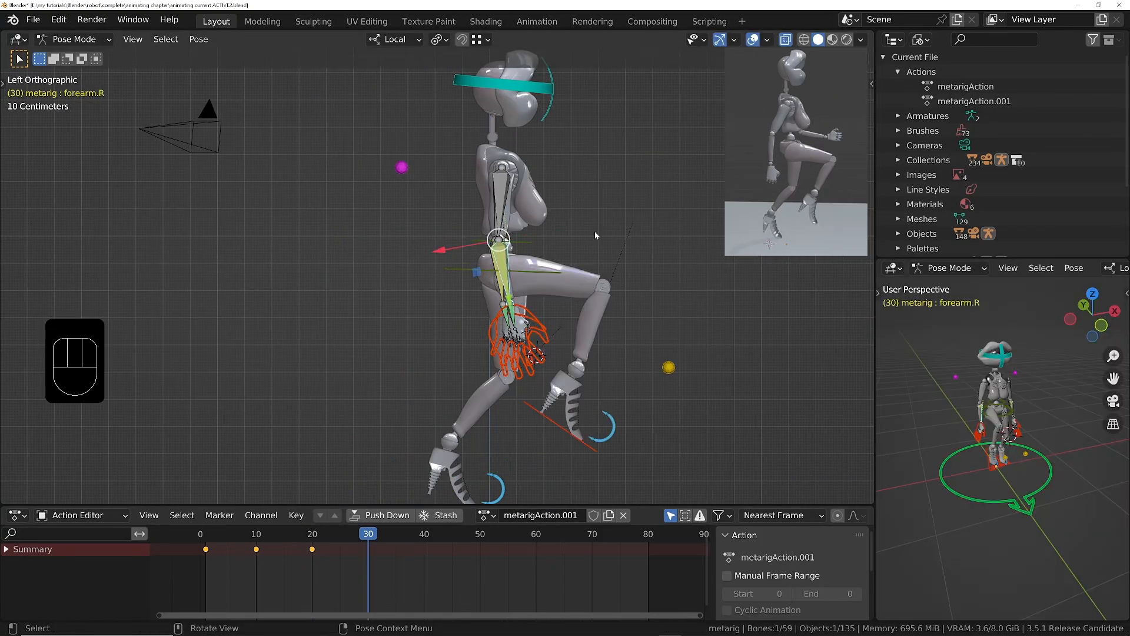
{"action": "key", "text": "r"}
{"action": "left_click", "coordinate": [565, 379]}
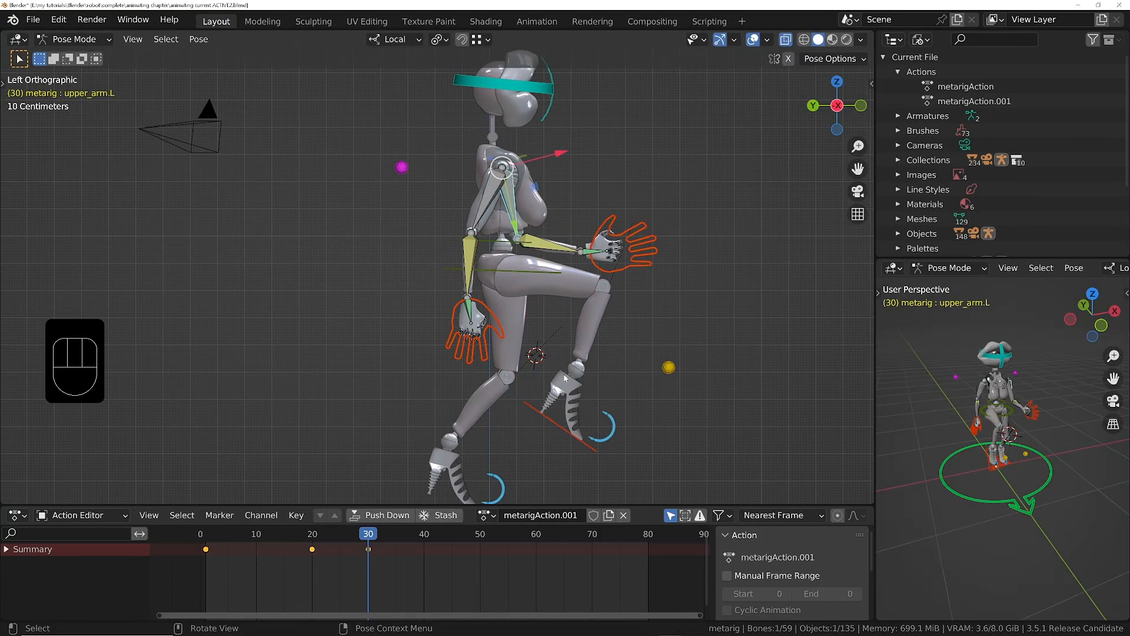
Step: Select the upper arm, forearm and hand bones on both sides and copy their pose at frame 1
{"action": "left_click_drag", "start_coordinate": [371, 538], "coordinate": [427, 542]}
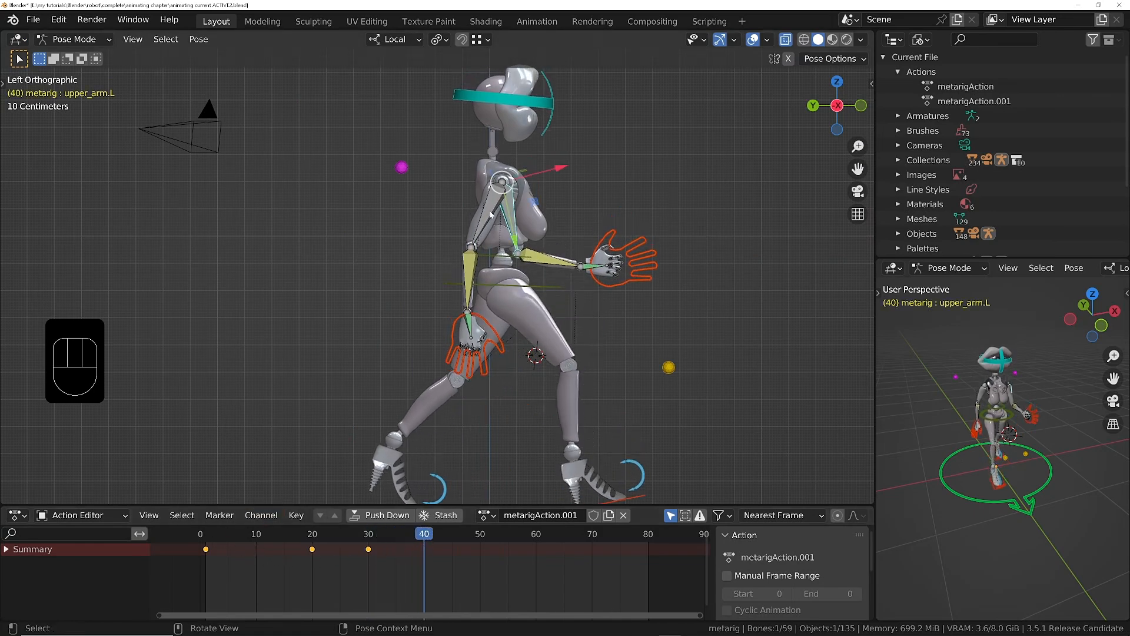
{"action": "left_click", "coordinate": [486, 253], "text": "shift"}
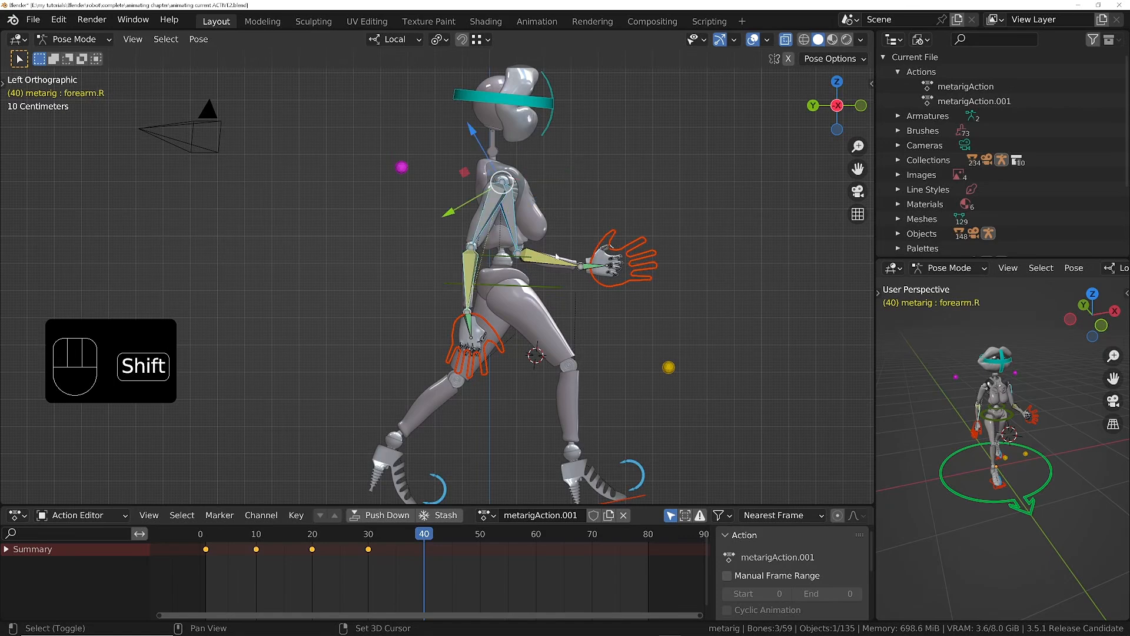
{"action": "left_click", "coordinate": [633, 251], "text": "shift"}
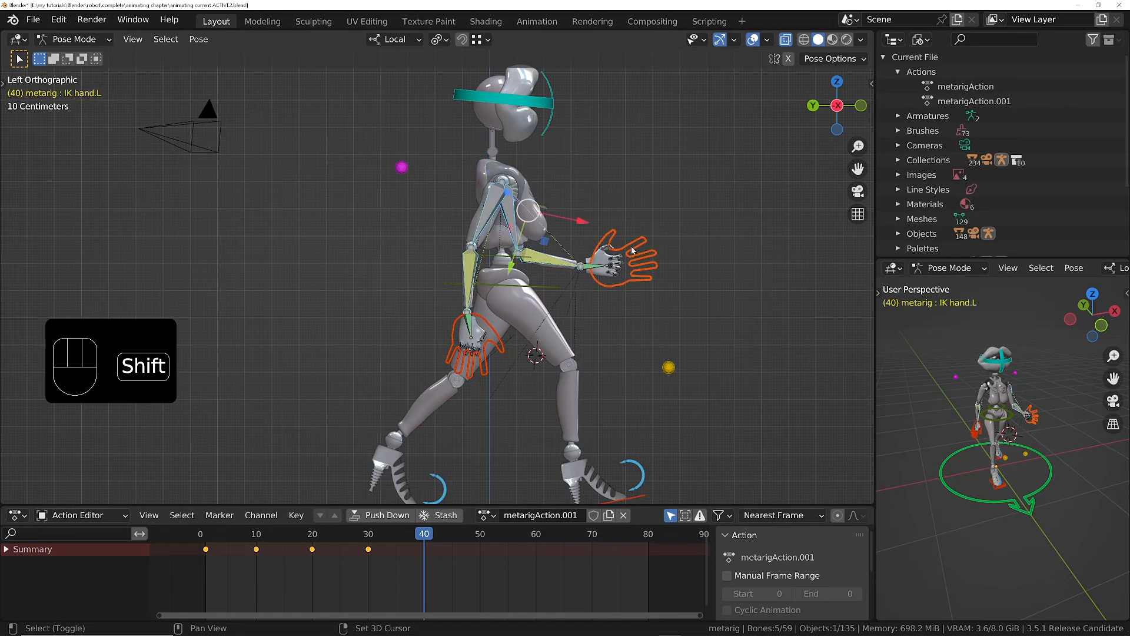
{"action": "left_click", "coordinate": [486, 363], "text": "shift"}
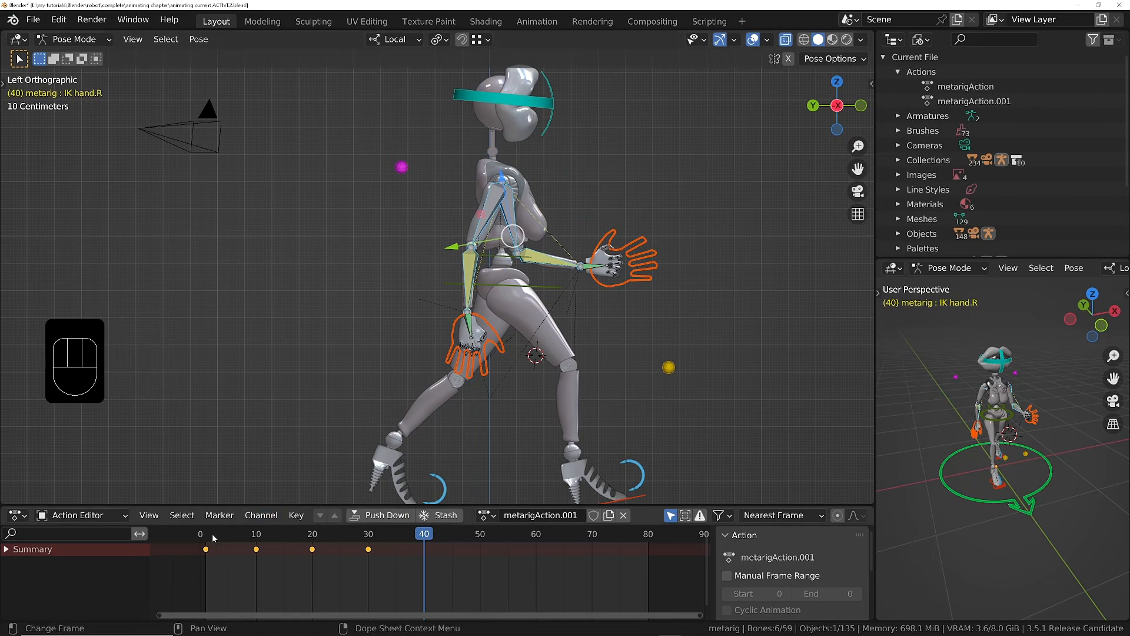
{"action": "key", "text": "Down"}
{"action": "key", "text": "shift+Left"}
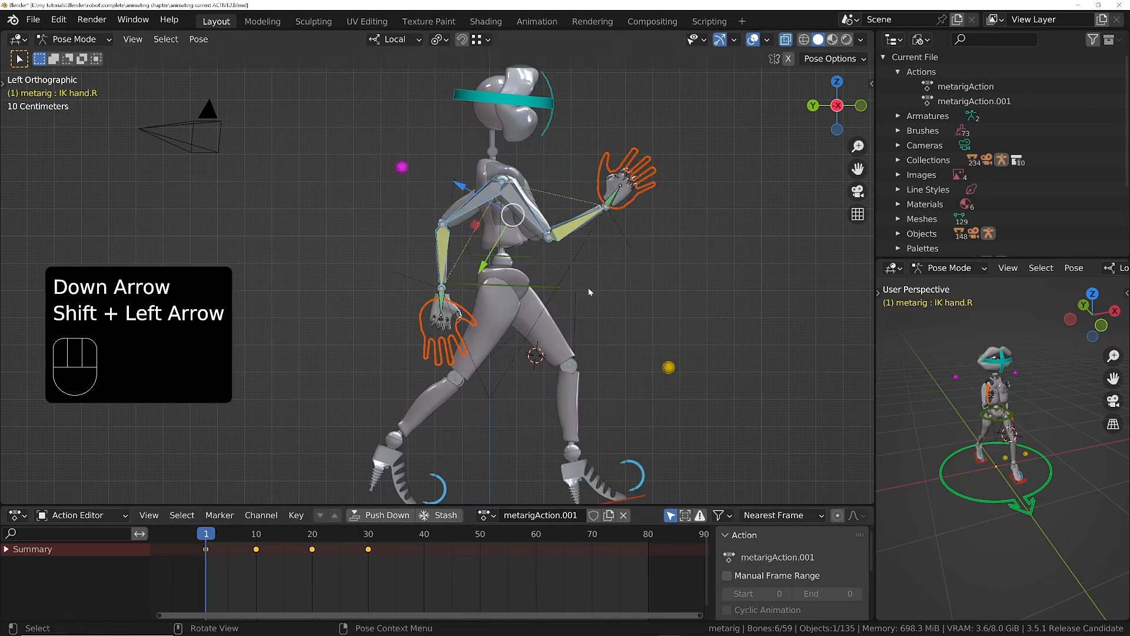
{"action": "right_click", "coordinate": [588, 256]}
{"action": "left_click", "coordinate": [586, 222]}
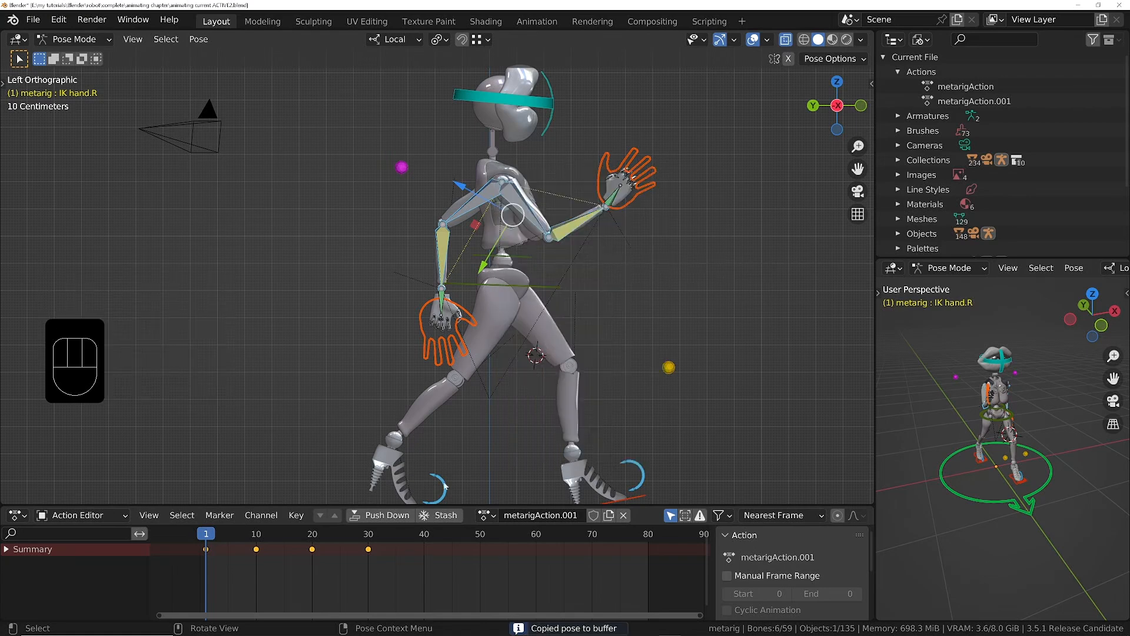
Step: Paste the copied arm pose X-flipped at frame 40
{"action": "left_click", "coordinate": [424, 537]}
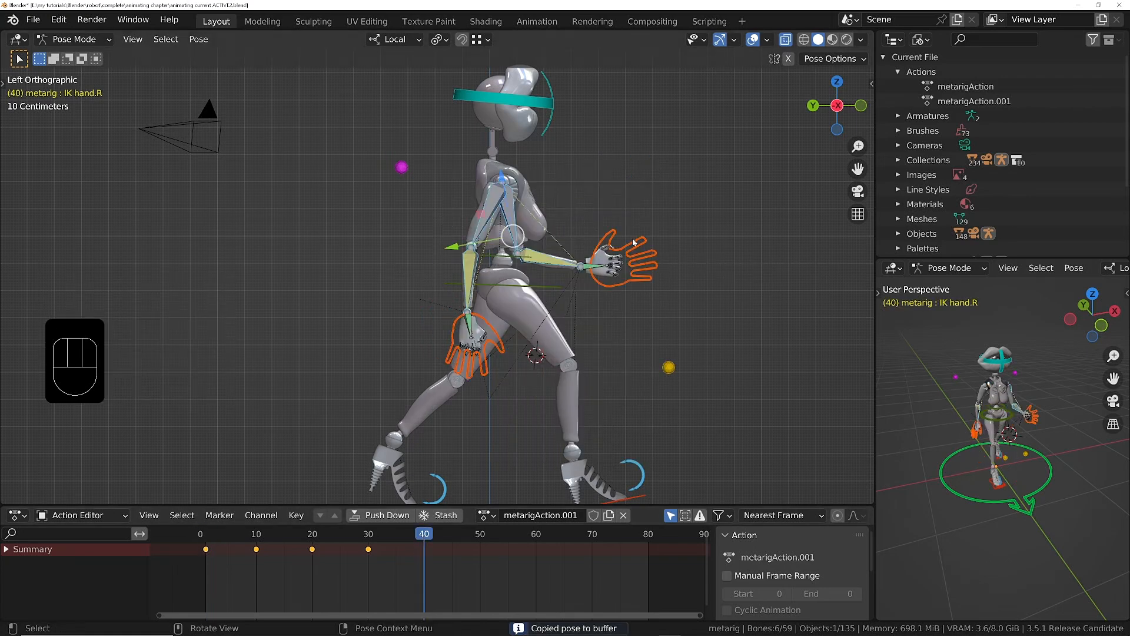
{"action": "right_click", "coordinate": [680, 176]}
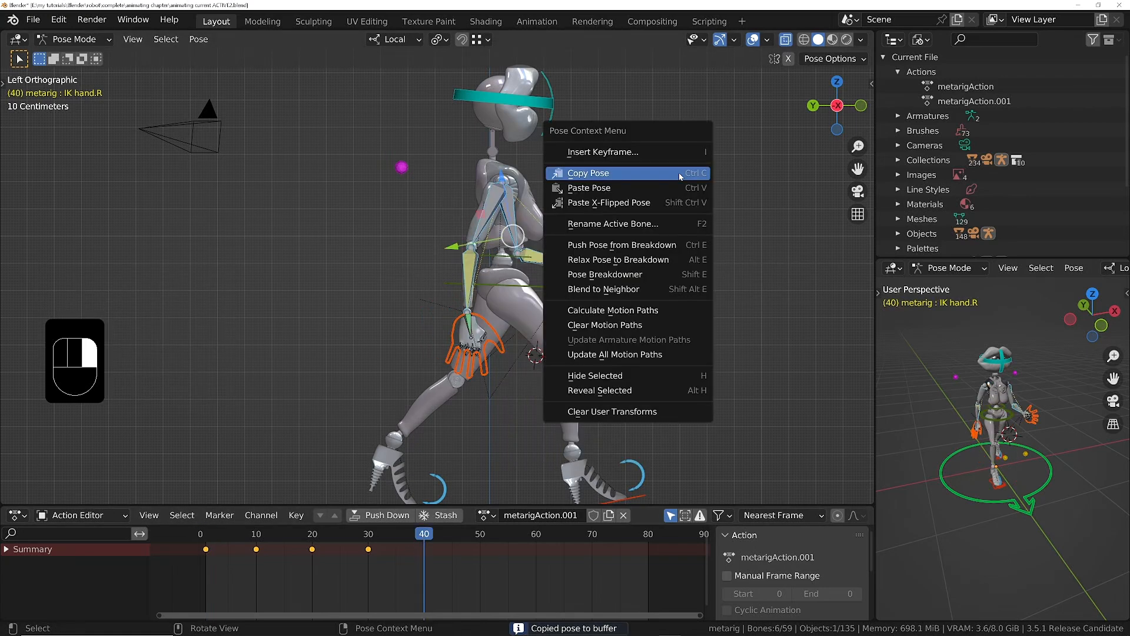
{"action": "left_click", "coordinate": [670, 203]}
Step: Copy the arm keyframes at frames 10, 20 and 30 and paste them flipped starting at frame 50
{"action": "left_click_drag", "start_coordinate": [421, 538], "coordinate": [483, 630]}
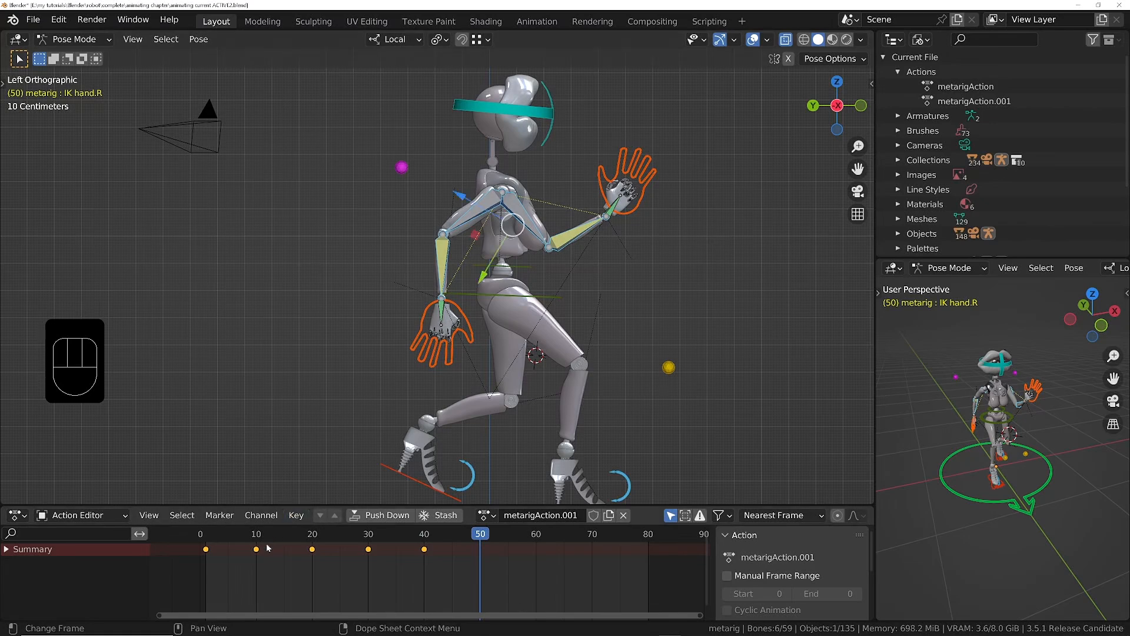
{"action": "key", "text": "b"}
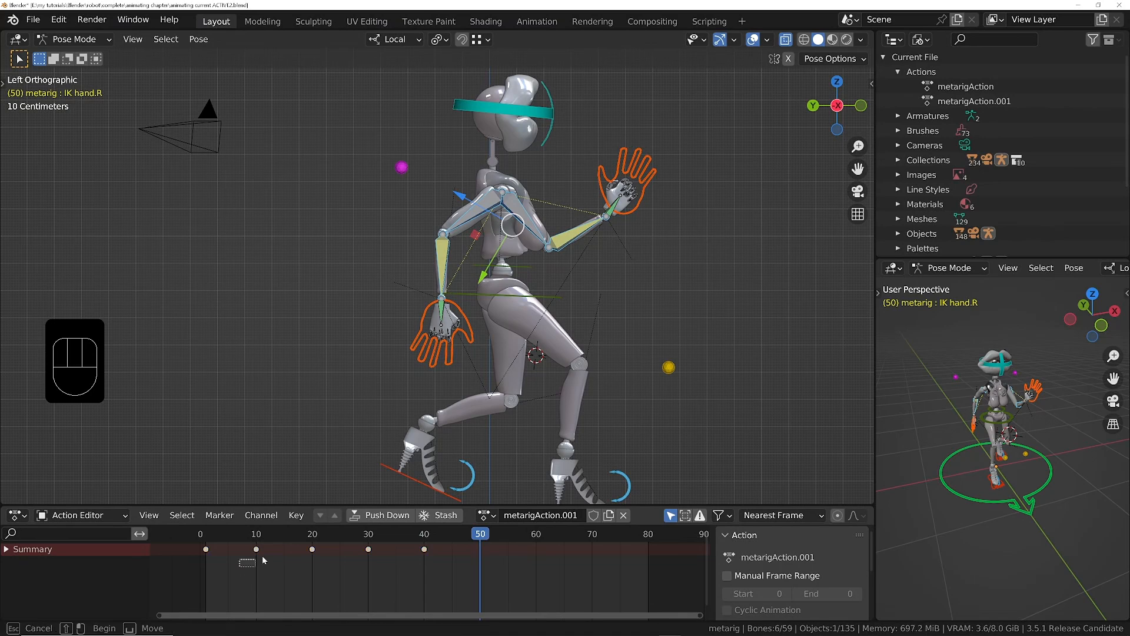
{"action": "left_click_drag", "start_coordinate": [239, 566], "coordinate": [389, 546]}
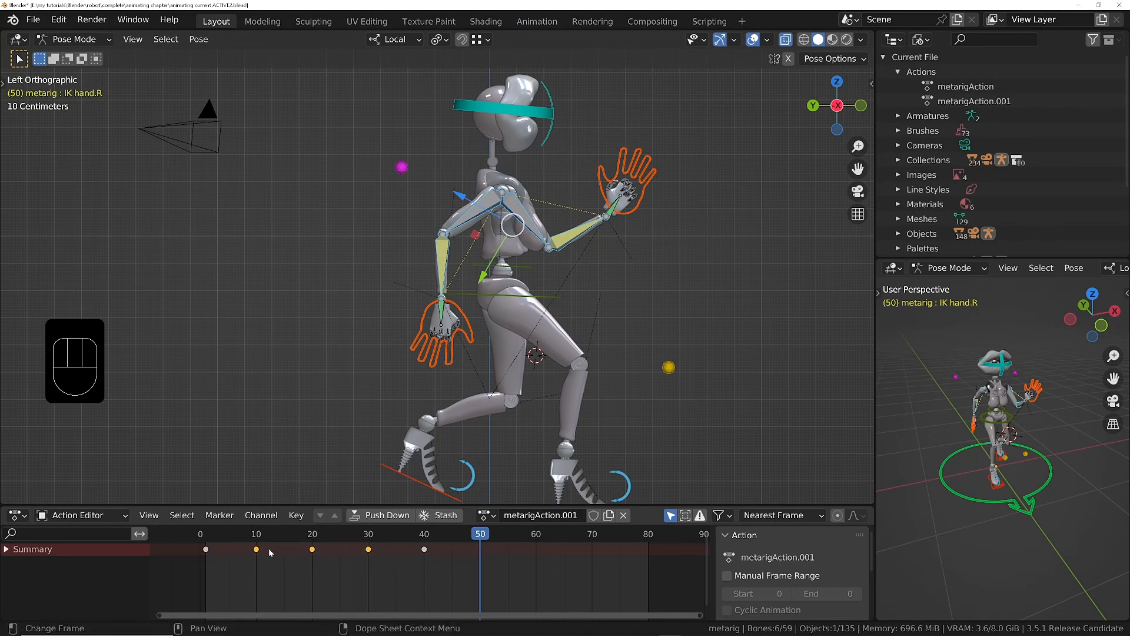
{"action": "key", "text": "ctrl+c"}
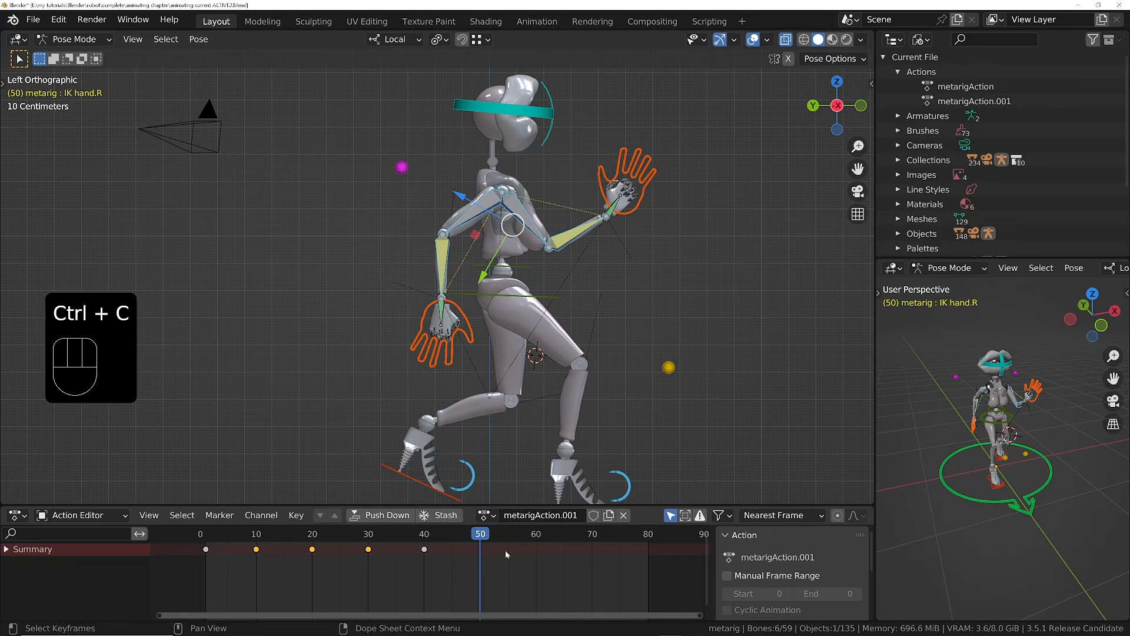
{"action": "right_click", "coordinate": [521, 562]}
{"action": "mouse_move", "coordinate": [514, 504]}
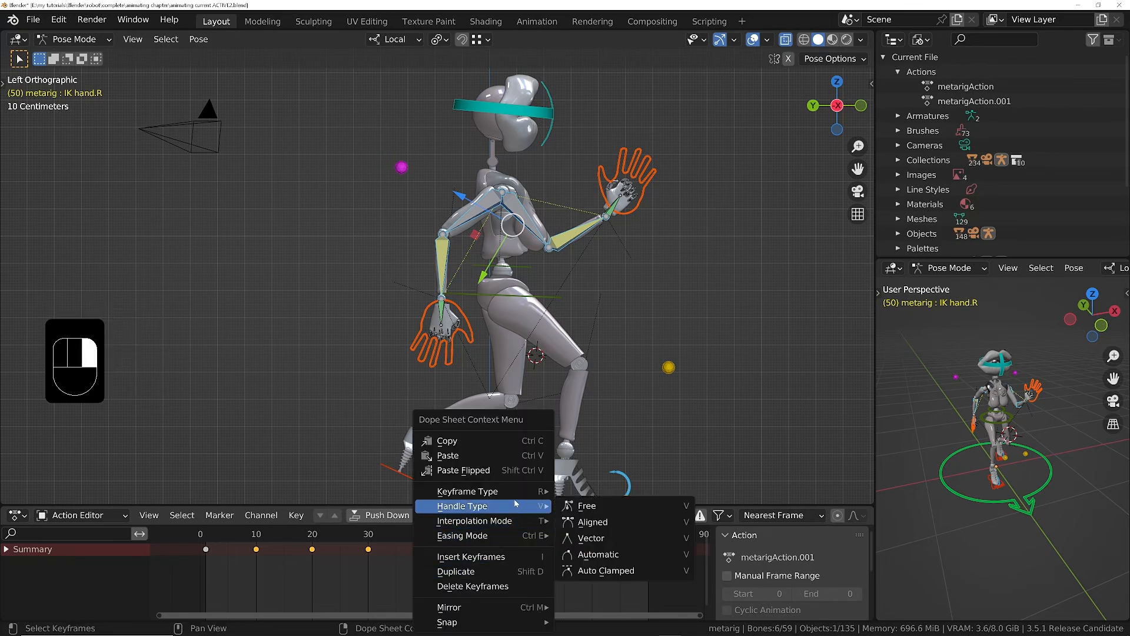
{"action": "left_click", "coordinate": [507, 470]}
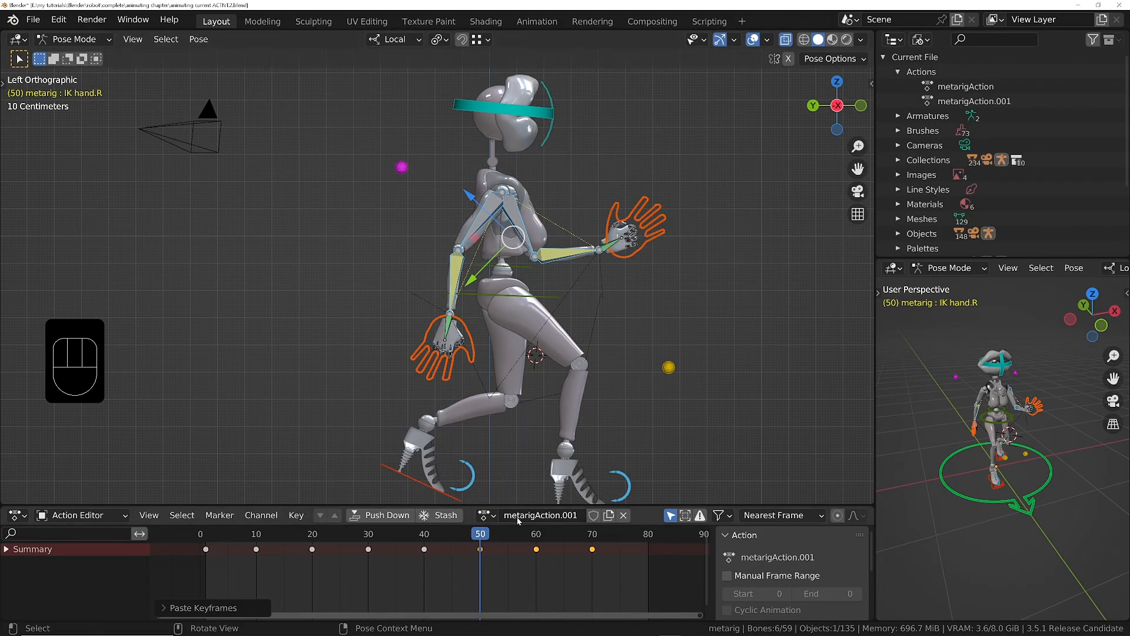
Step: Play the walk cycle from frame 10 to check the arm swing
{"action": "left_click_drag", "start_coordinate": [482, 541], "coordinate": [256, 546]}
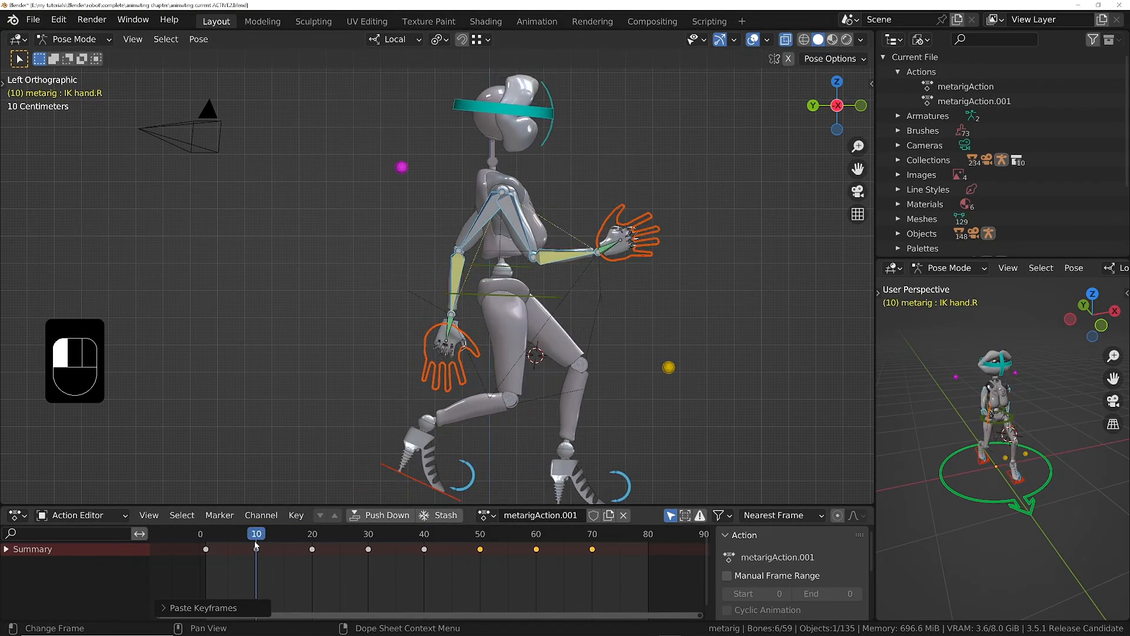
{"action": "key", "text": "space"}
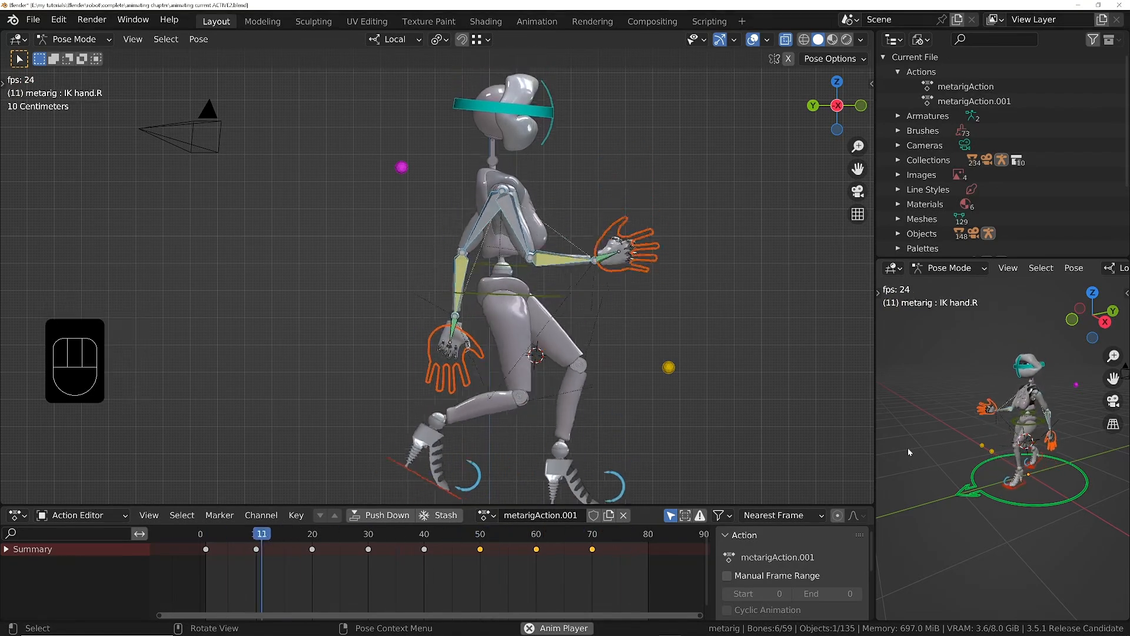
{"action": "key", "text": "space"}
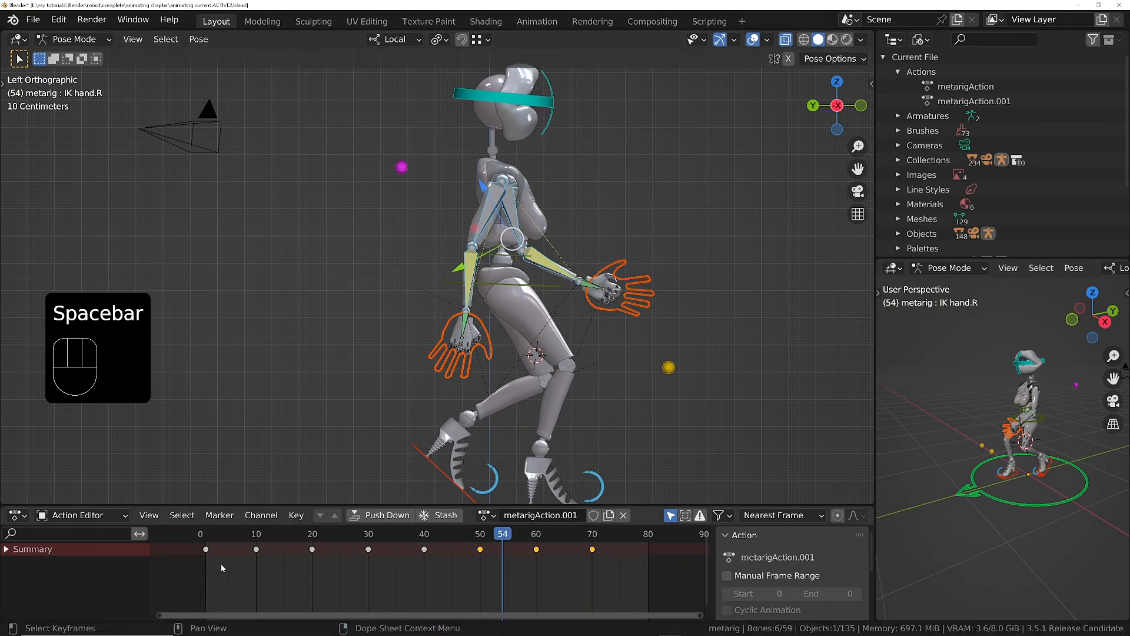
Step: Duplicate the arm keyframes from frame 1 to frame 81 to close the loop
{"action": "left_click_drag", "start_coordinate": [223, 567], "coordinate": [182, 542]}
{"action": "key", "text": "shift+d"}
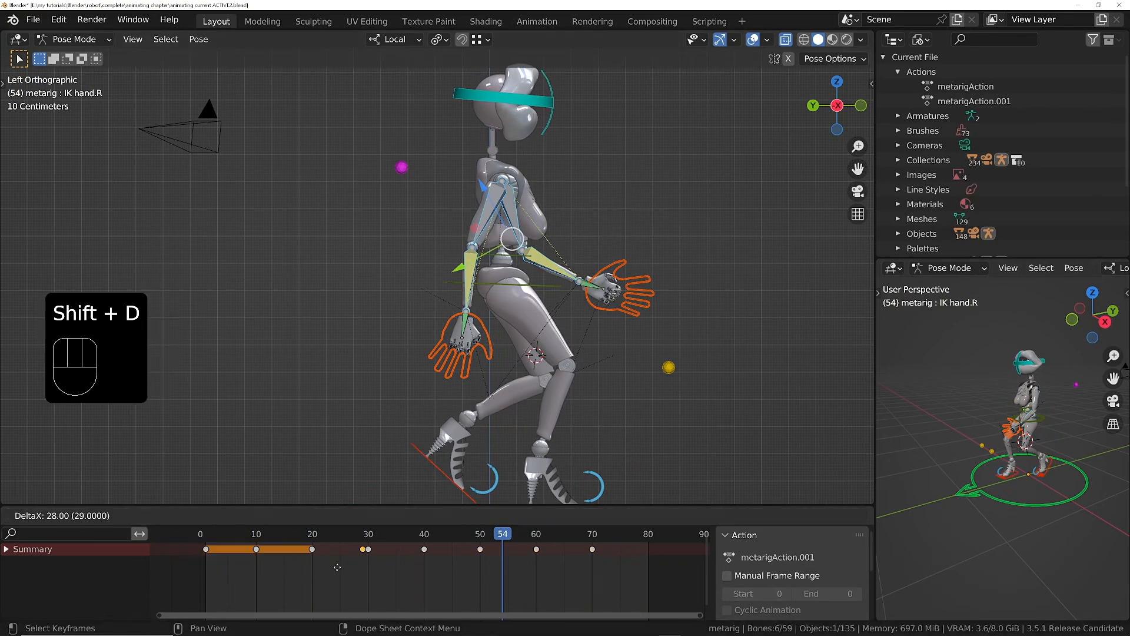
{"action": "left_click", "coordinate": [605, 566]}
Step: Play back the walk cycle without overlays and examine it from the side and the front
{"action": "key", "text": "space"}
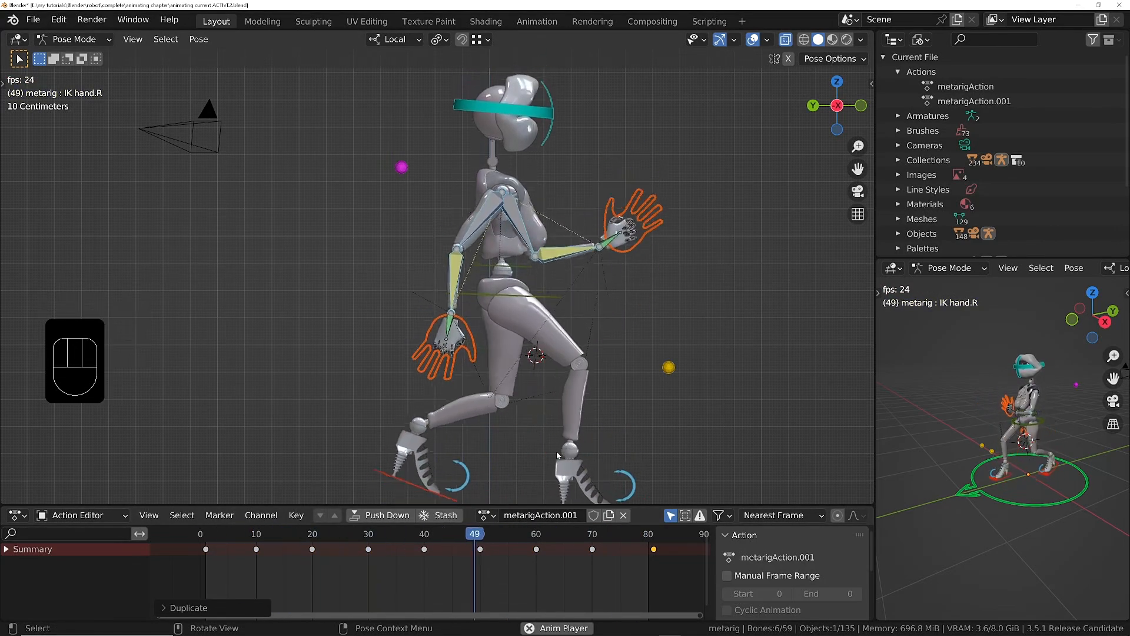
{"action": "middle_click_drag", "start_coordinate": [618, 195], "coordinate": [613, 218], "text": "ctrl"}
{"action": "middle_click_drag", "start_coordinate": [549, 242], "coordinate": [491, 265], "text": "shift"}
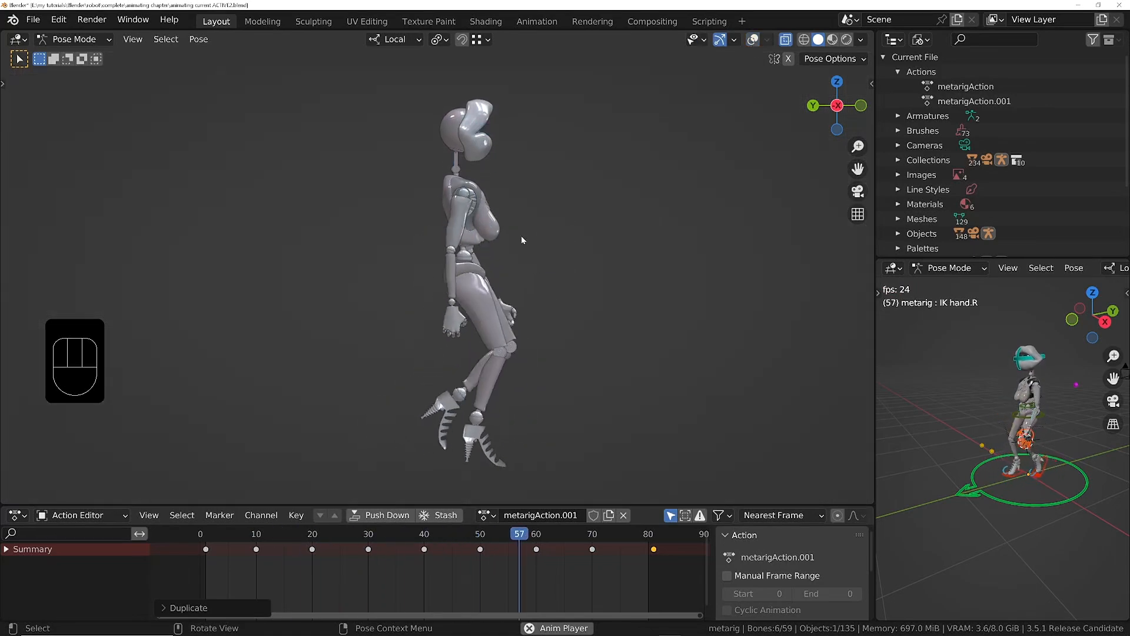
{"action": "key", "text": "space"}
{"action": "middle_click_drag", "start_coordinate": [452, 291], "coordinate": [378, 280]}
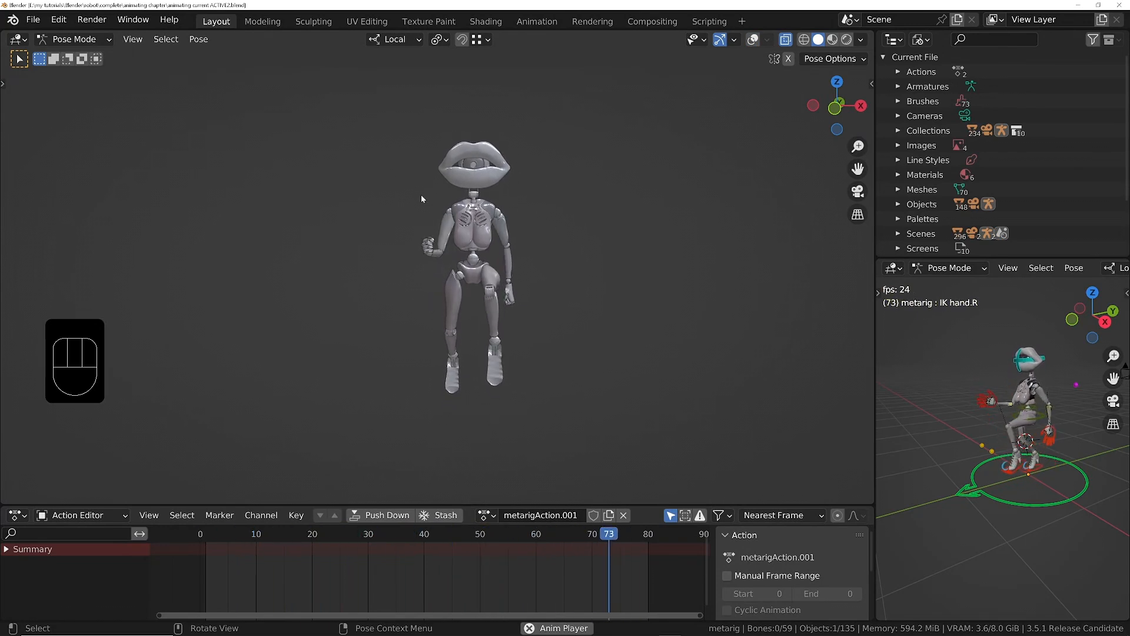
{"action": "key", "text": "space"}
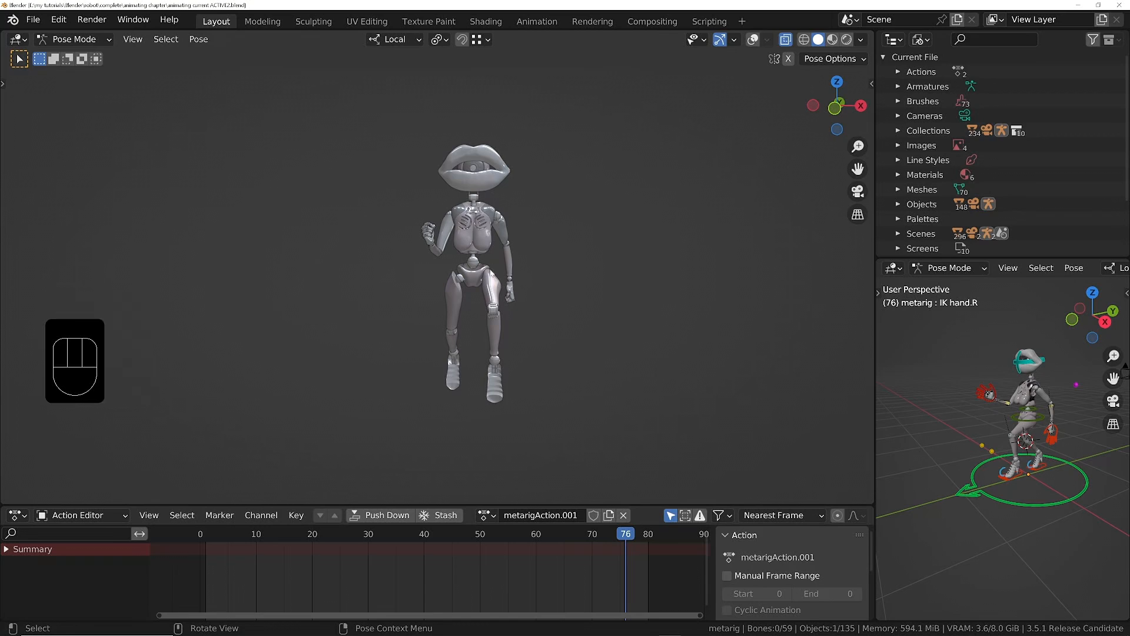
Step: Show the overlays again and, at frame 1, tilt the spine bone sideways by about 4.8° in the front view
{"action": "middle_click_drag", "start_coordinate": [490, 287], "coordinate": [502, 322]}
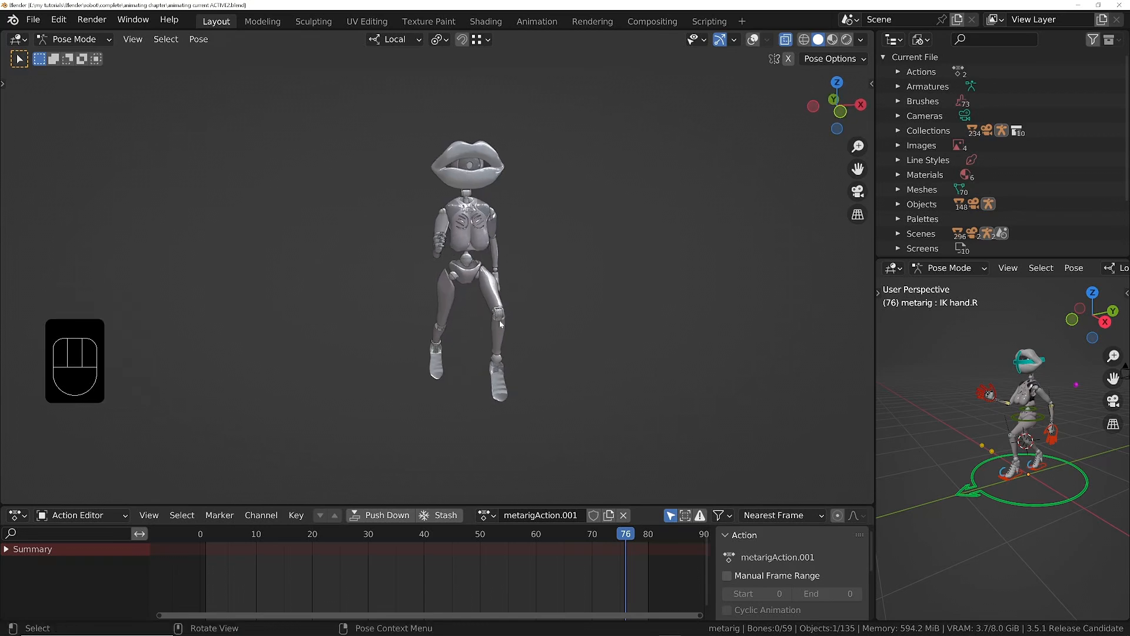
{"action": "left_click", "coordinate": [754, 40]}
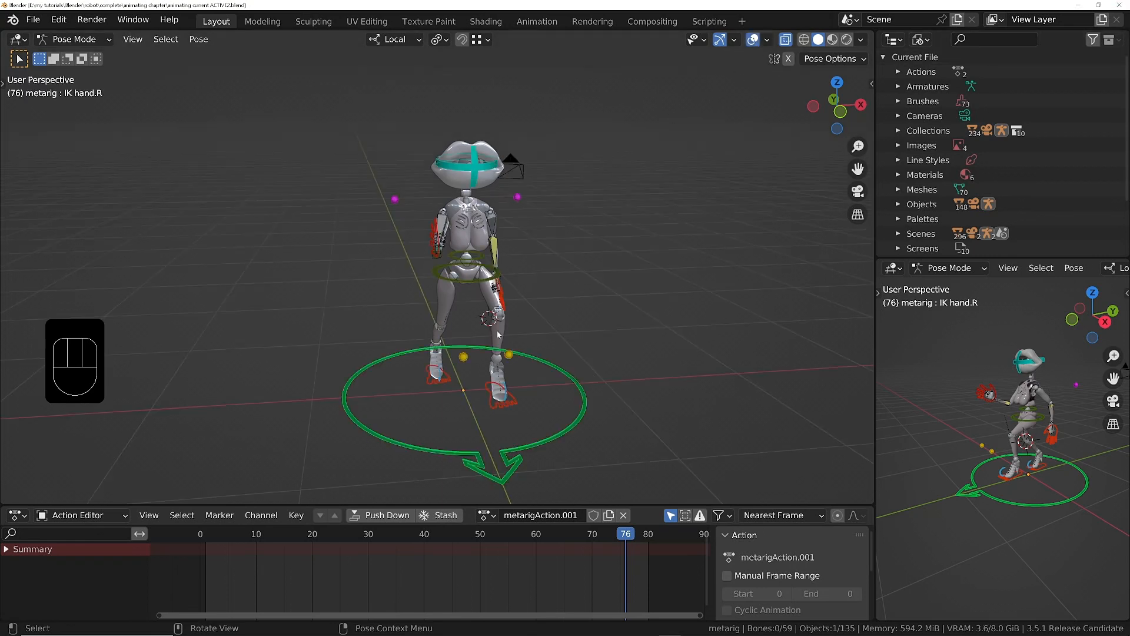
{"action": "left_click", "coordinate": [483, 284]}
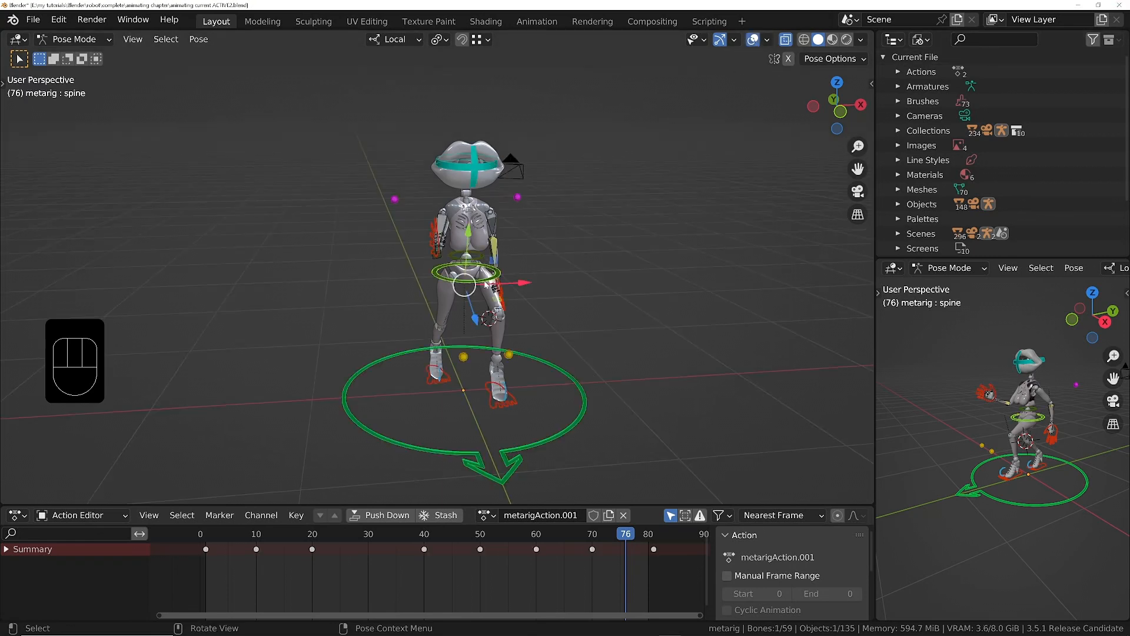
{"action": "middle_click_drag", "start_coordinate": [487, 284], "coordinate": [467, 282]}
{"action": "key", "text": "Down"}
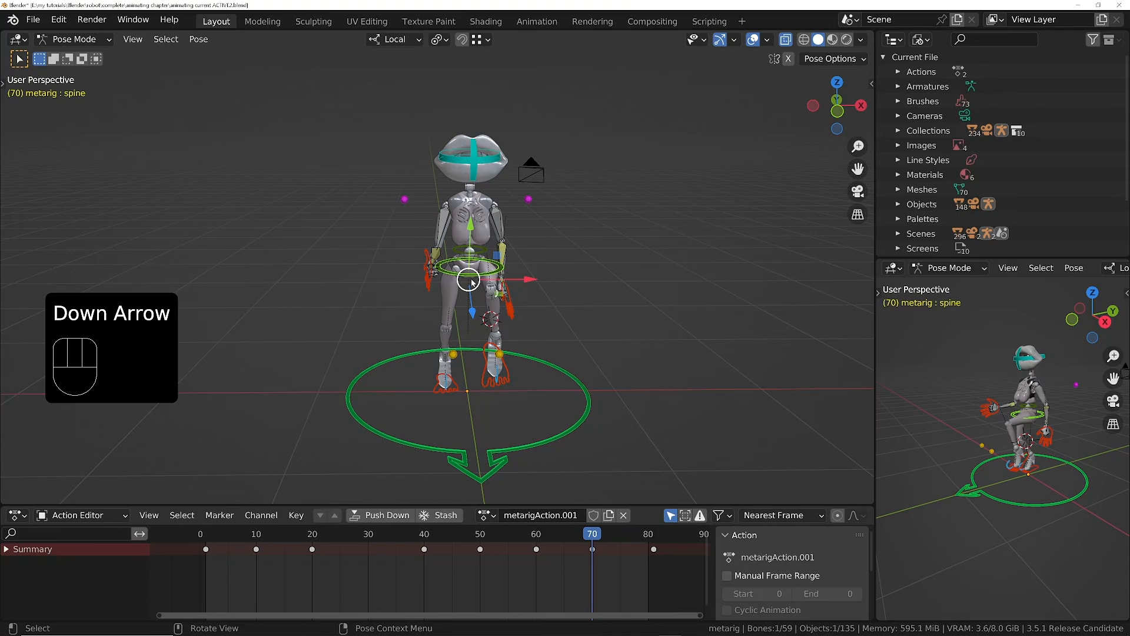
{"action": "key", "text": "shift+Left"}
{"action": "scroll", "coordinate": [481, 274], "scroll_direction": "up", "scroll_amount": 2}
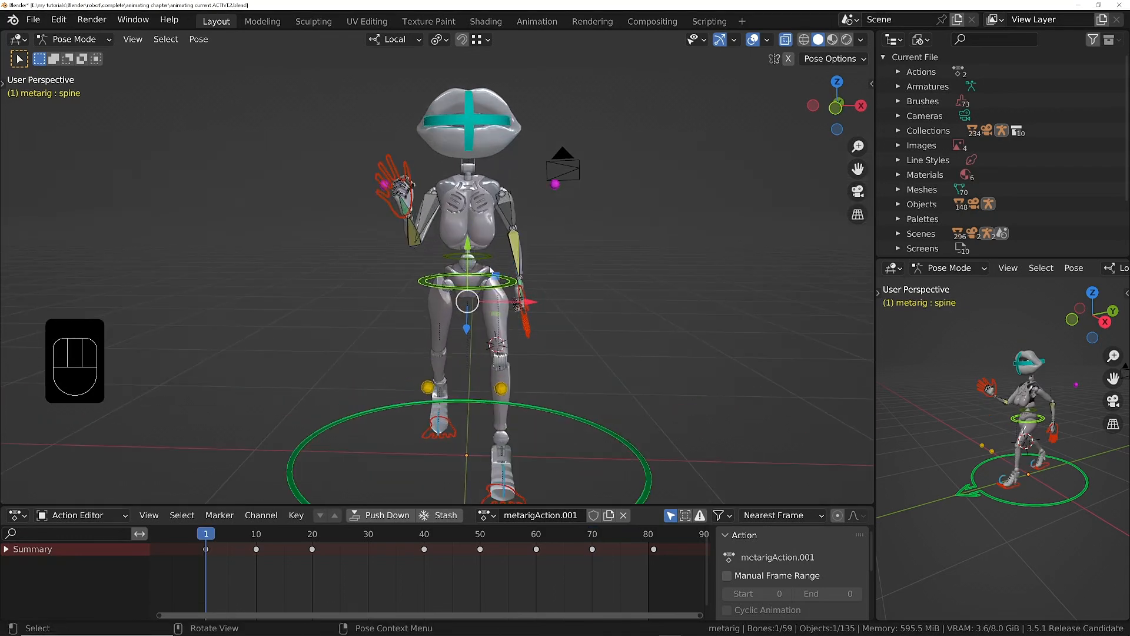
{"action": "scroll", "coordinate": [506, 329], "scroll_direction": "down", "scroll_amount": 2}
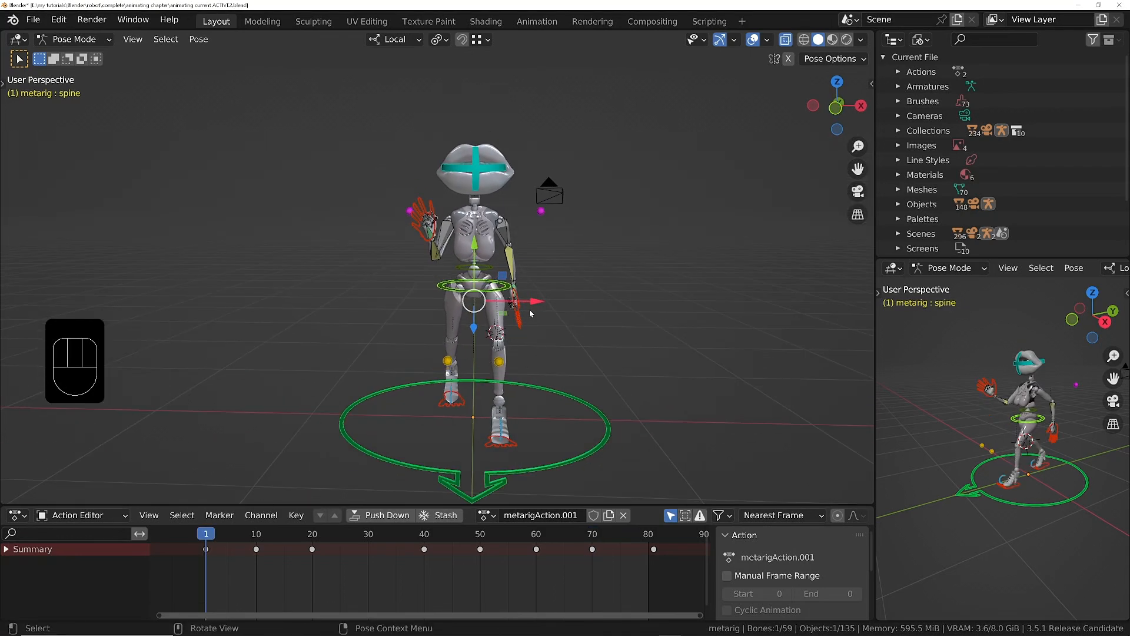
{"action": "middle_click_drag", "start_coordinate": [519, 363], "coordinate": [524, 364]}
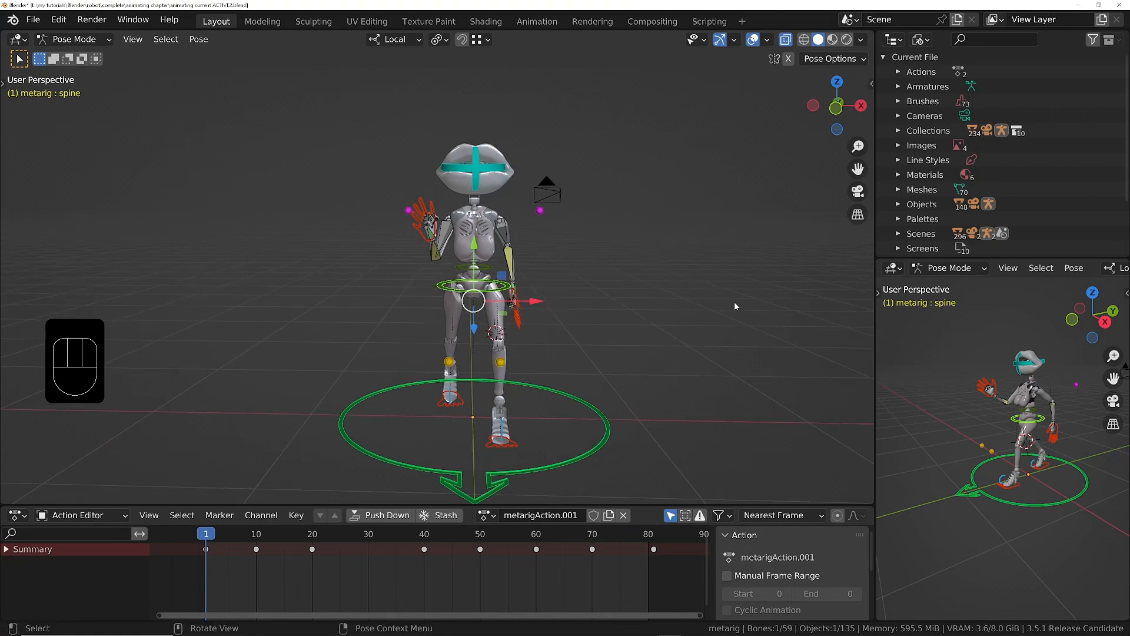
{"action": "key", "text": "r"}
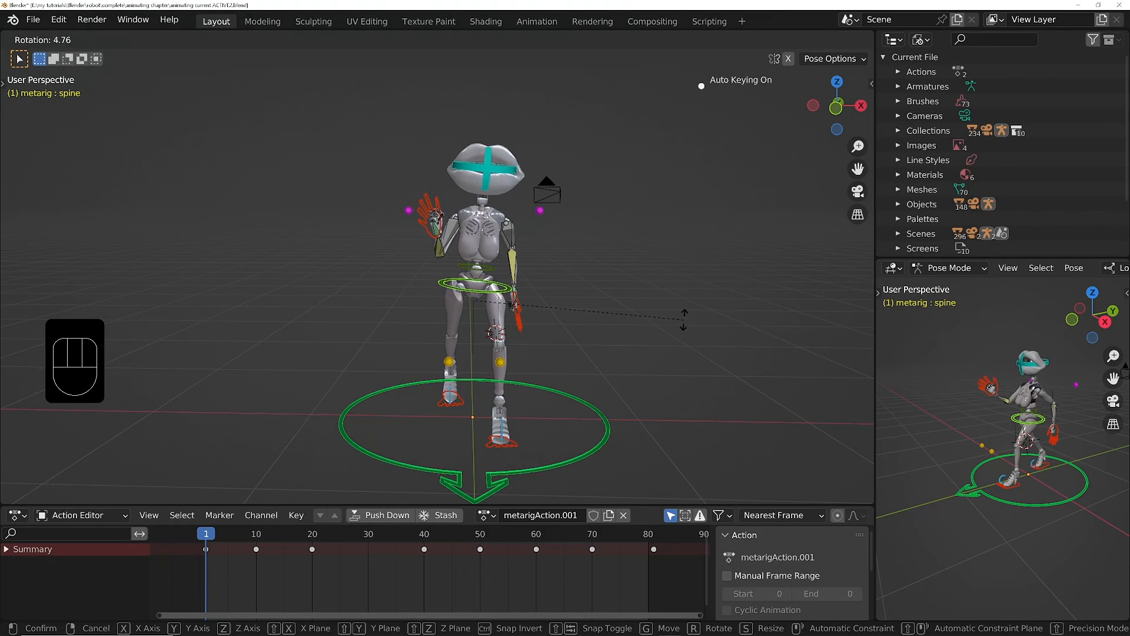
{"action": "left_click", "coordinate": [683, 318]}
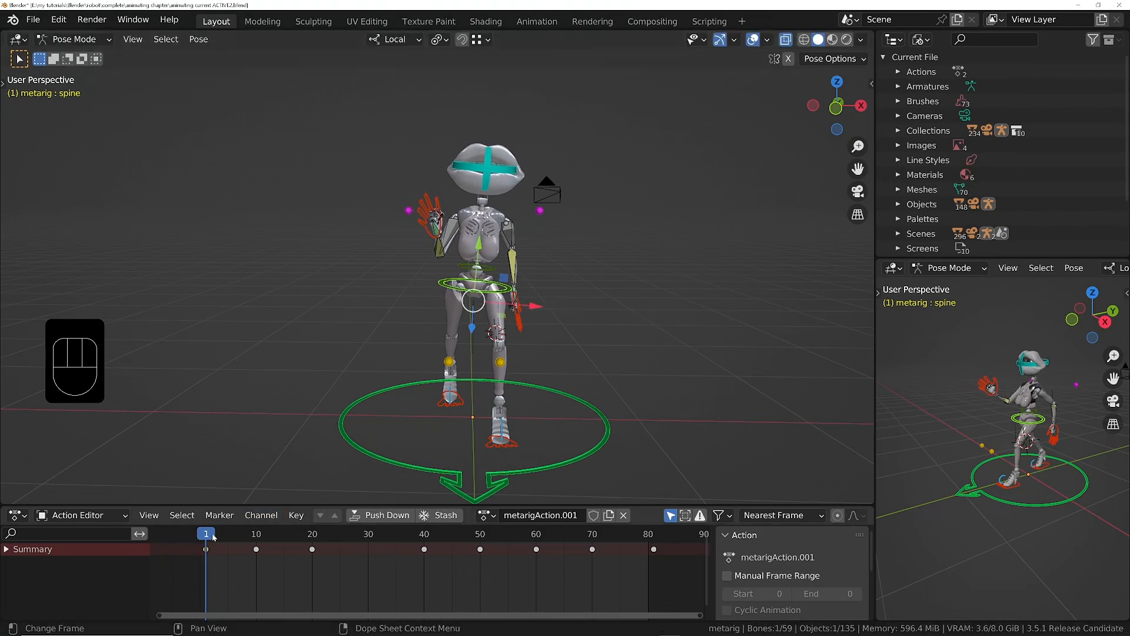
Step: At frame 40, tilt the spine bone sideways in the opposite direction to frame 1
{"action": "left_click_drag", "start_coordinate": [213, 537], "coordinate": [424, 547]}
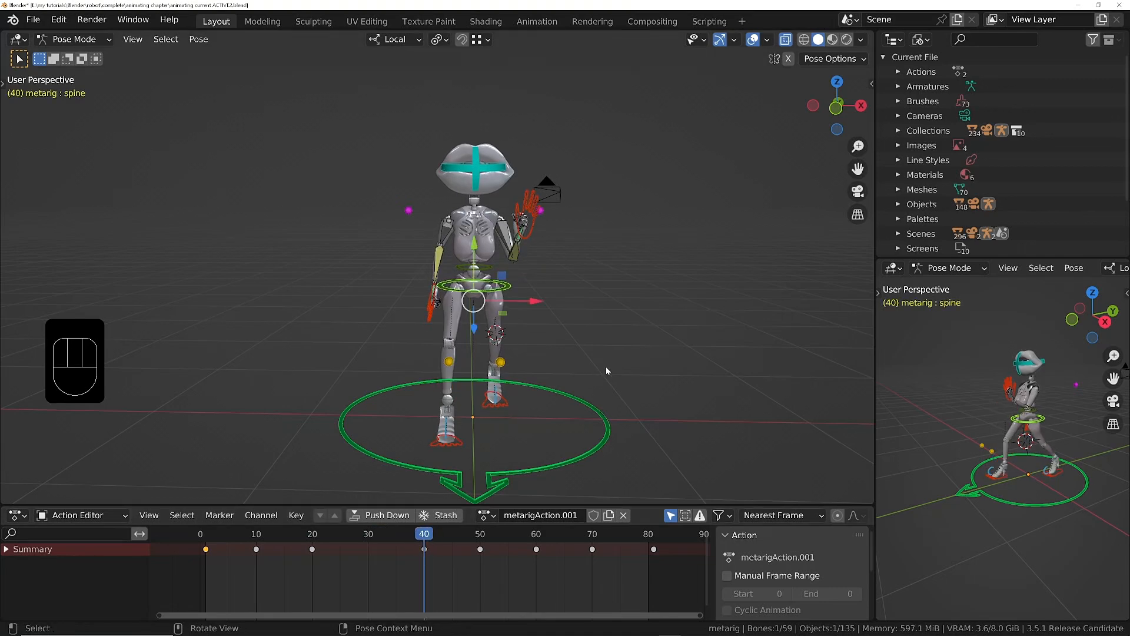
{"action": "key", "text": "r"}
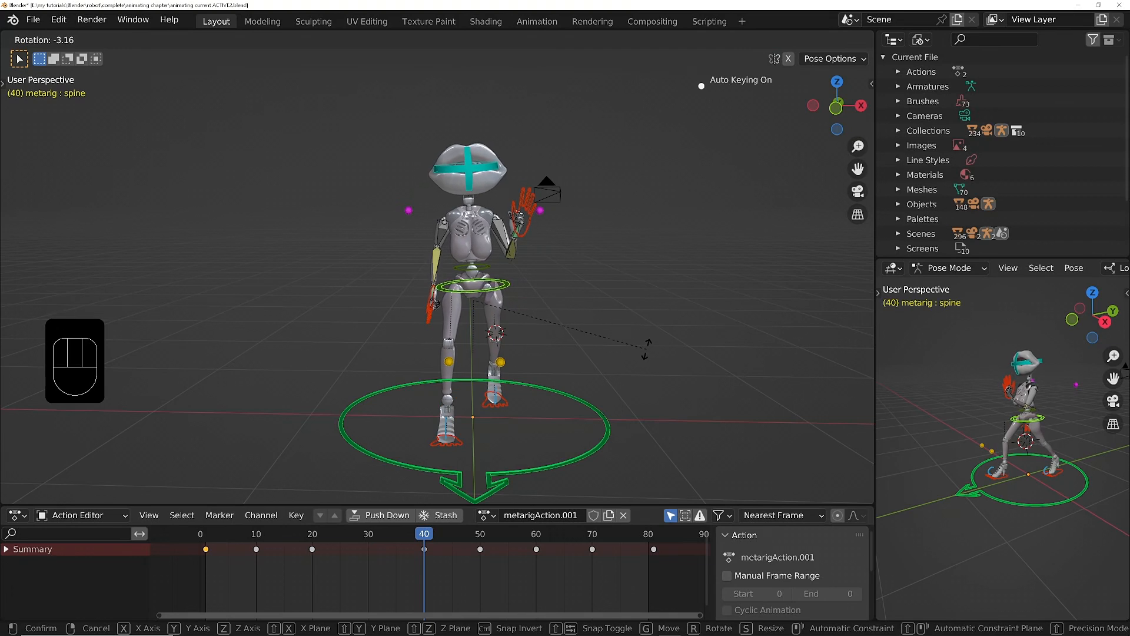
Step: Rotate the spine bone by about -3.16° at frame 40 and duplicate its frame 1 keyframe to frame 81
{"action": "left_click", "coordinate": [644, 344]}
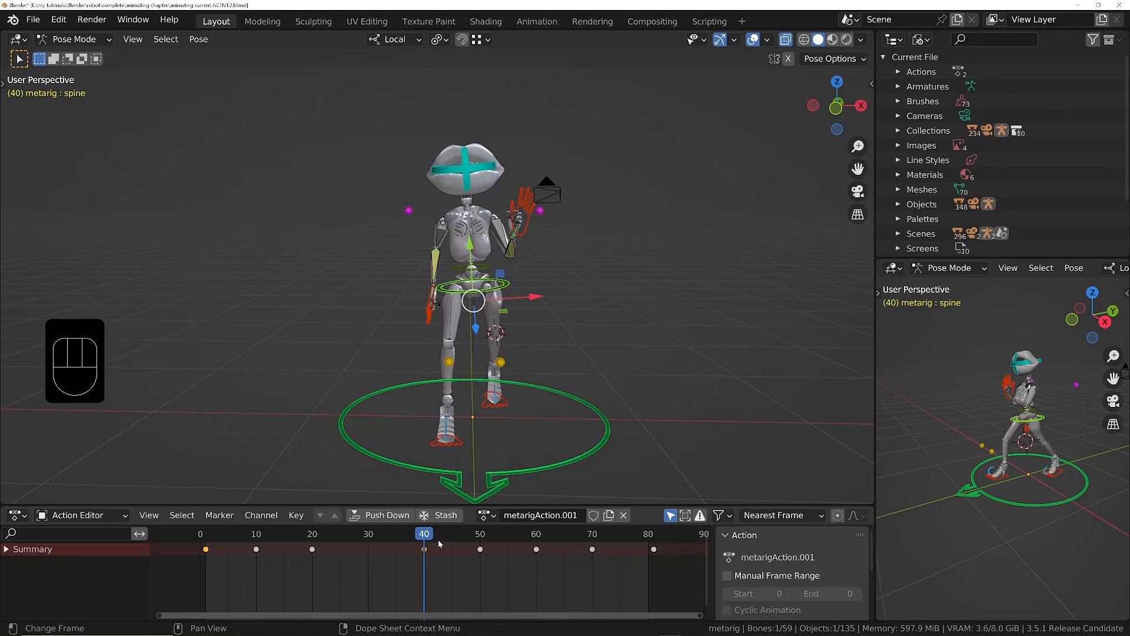
{"action": "left_click", "coordinate": [216, 556]}
{"action": "key", "text": "shift+d"}
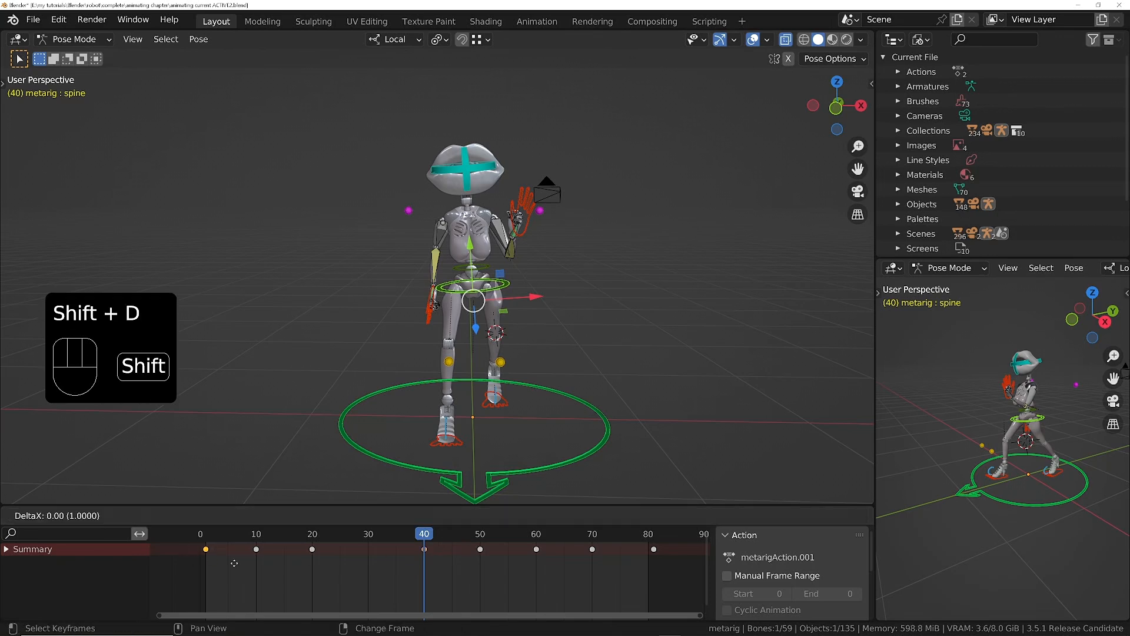
{"action": "left_click", "coordinate": [660, 585]}
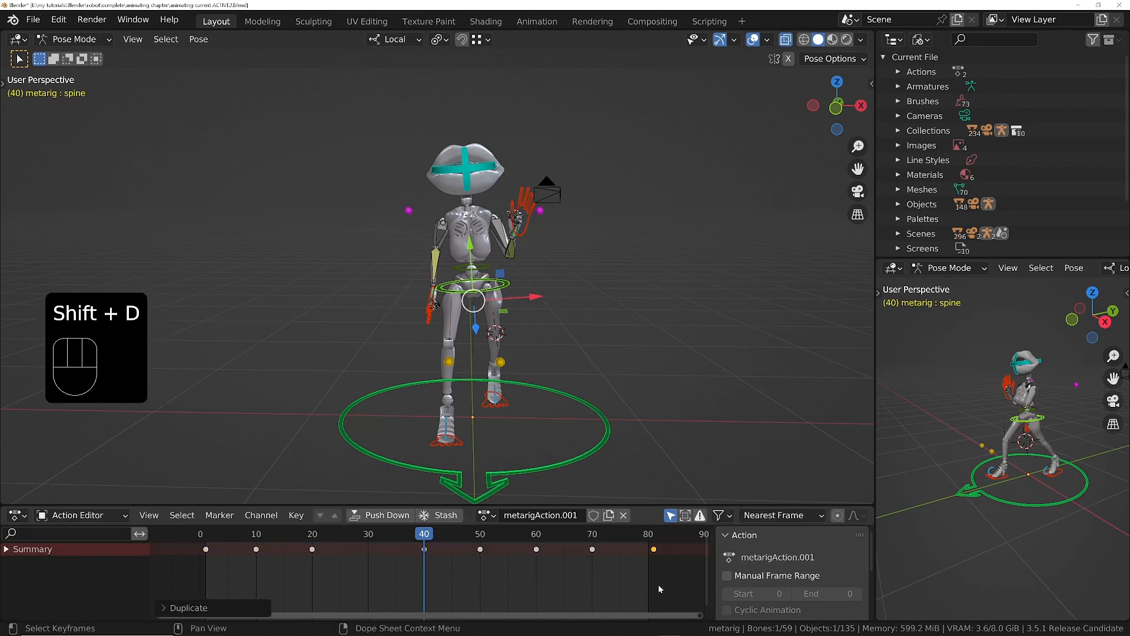
Step: Play back the walk animation and step frame by frame around frame 10 to examine the hip motion
{"action": "key", "text": "space"}
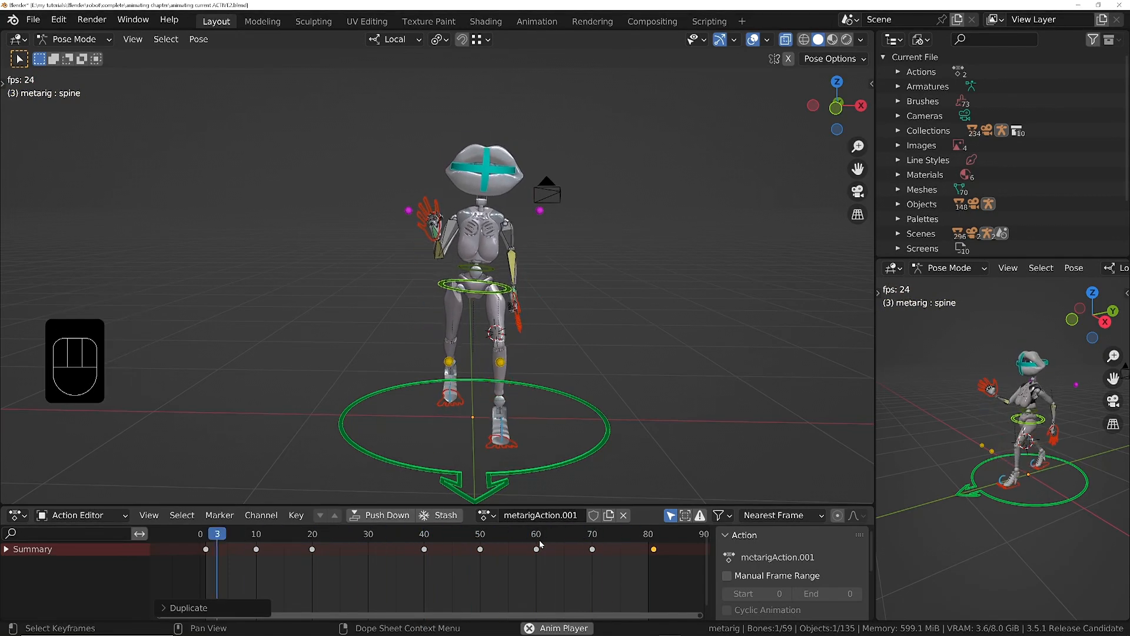
{"action": "key", "text": "space"}
{"action": "key", "text": "shift+Down"}
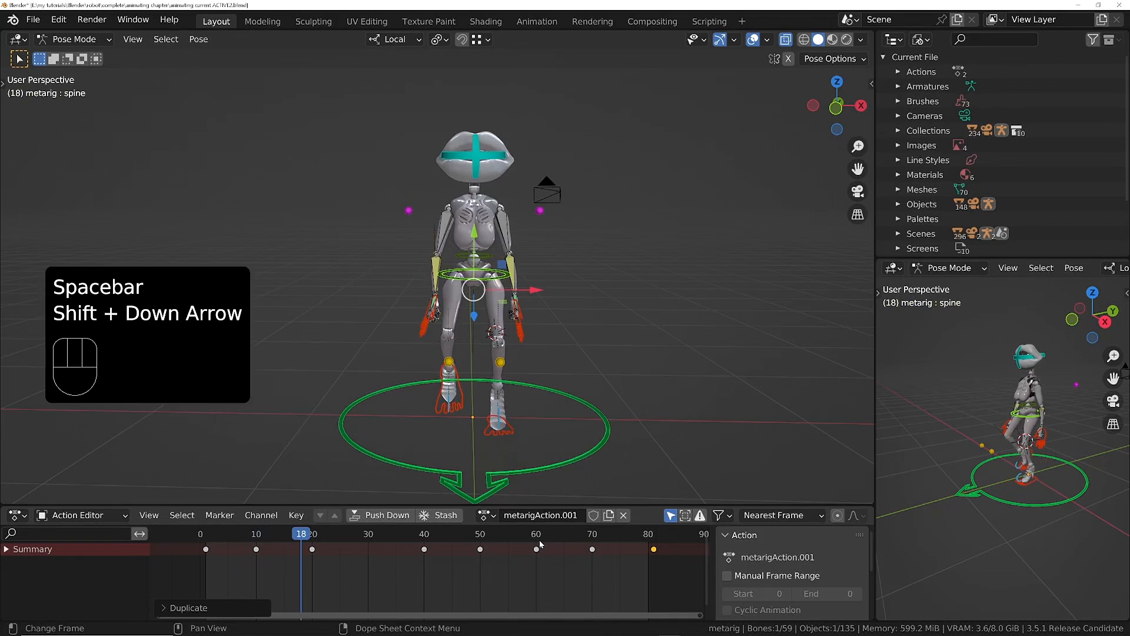
{"action": "key", "text": "Left"}
{"action": "key", "text": "Left"}
{"action": "key", "text": "Left"}
{"action": "key", "text": "Left"}
{"action": "key", "text": "Left"}
{"action": "key", "text": "Left"}
{"action": "key", "text": "Left"}
{"action": "key", "text": "Left"}
{"action": "key", "text": "Right"}
{"action": "key", "text": "Right"}
{"action": "key", "text": "Right"}
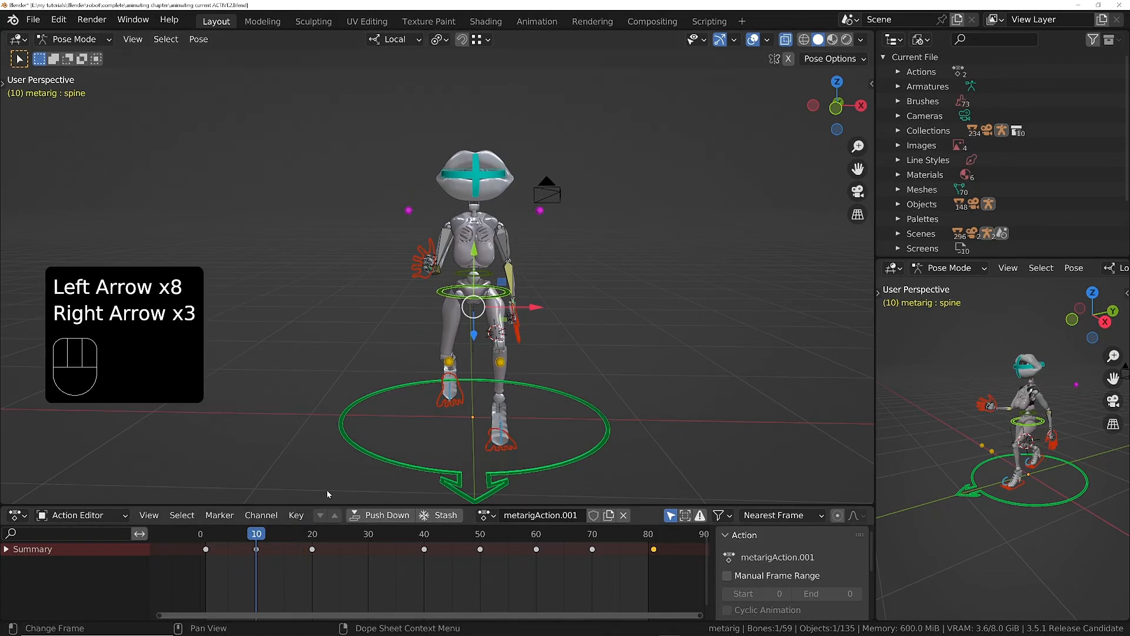
Step: Enlarge the action editor and expand the spine bone's individual location and rotation channels
{"action": "left_click", "coordinate": [6, 549]}
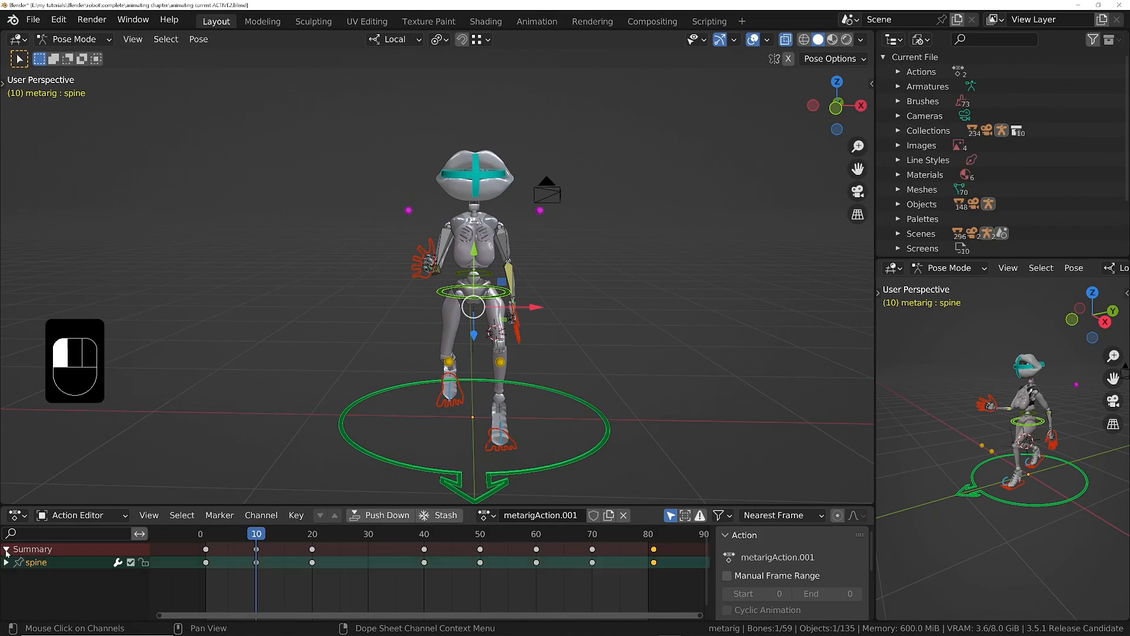
{"action": "left_click_drag", "start_coordinate": [259, 504], "coordinate": [258, 380]}
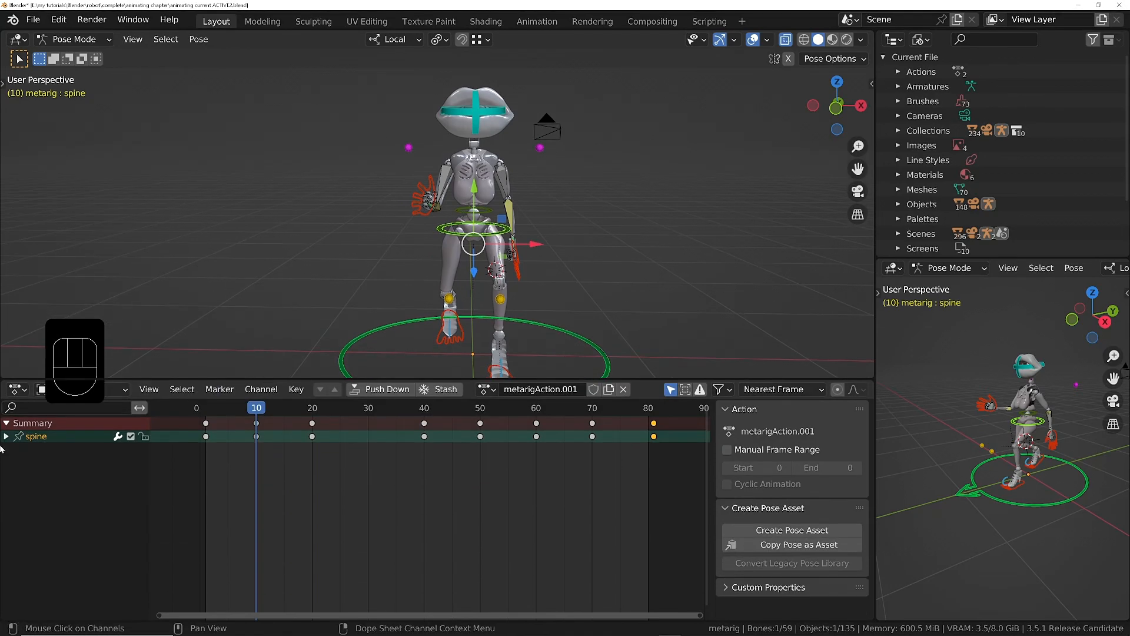
{"action": "left_click", "coordinate": [6, 436]}
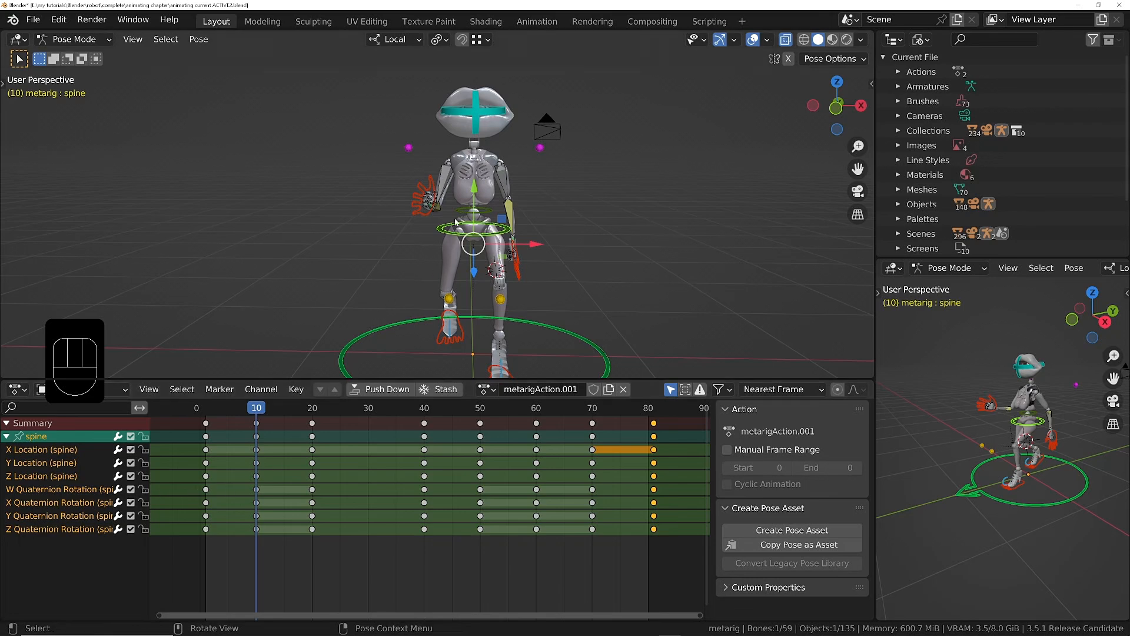
Step: Delete the spine bone's quaternion rotation keyframes at frames 10 and 20, keeping the location keyframes
{"action": "left_click", "coordinate": [205, 410]}
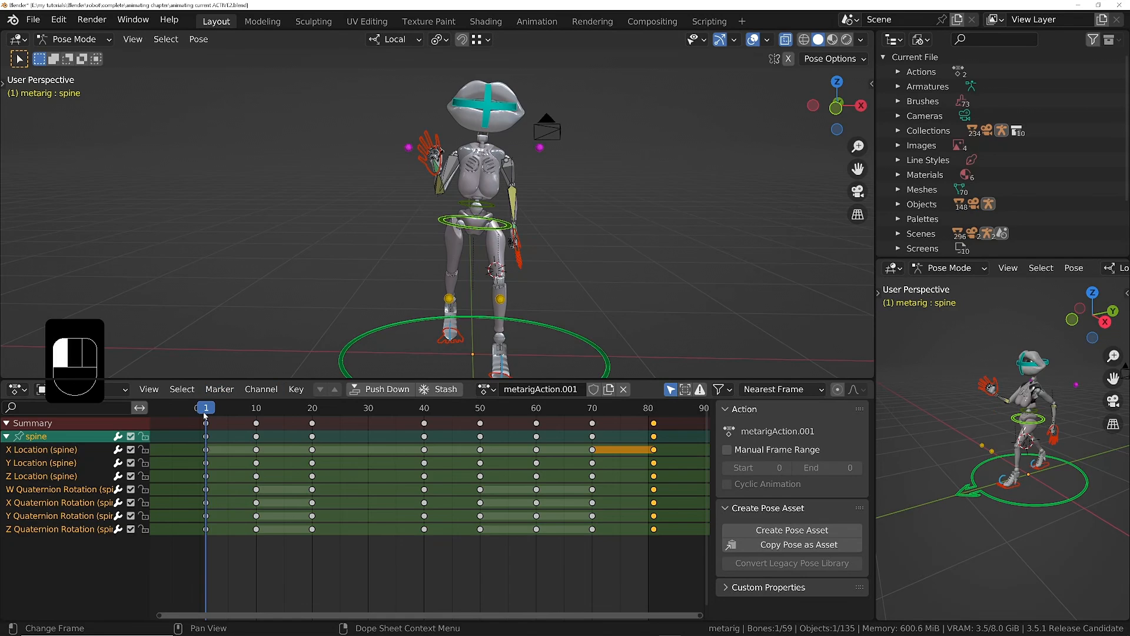
{"action": "mouse_move", "coordinate": [204, 415]}
{"action": "left_mouse_down"}
{"action": "mouse_move", "coordinate": [321, 422]}
{"action": "mouse_move", "coordinate": [219, 425]}
{"action": "left_mouse_up"}
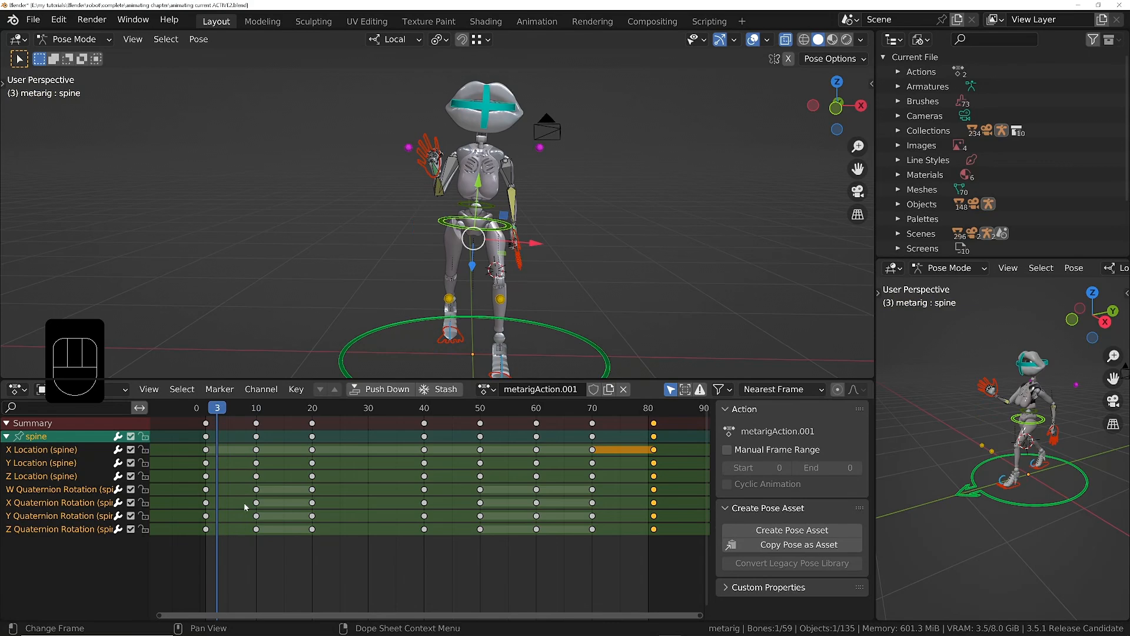
{"action": "left_click_drag", "start_coordinate": [226, 559], "coordinate": [328, 488]}
{"action": "key", "text": "x"}
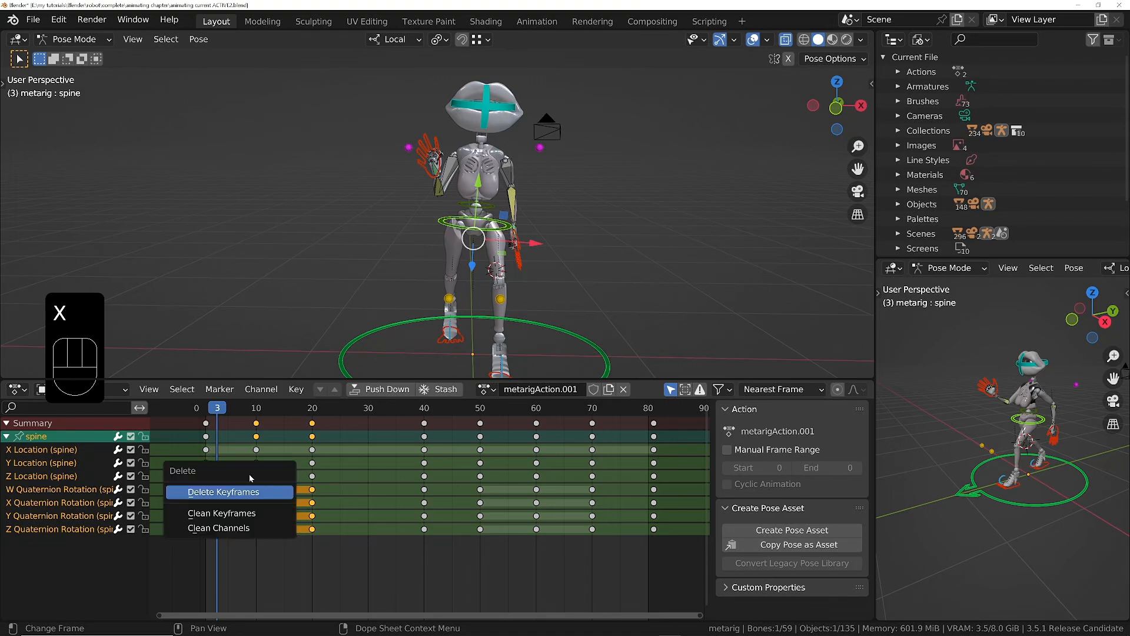
{"action": "left_click", "coordinate": [234, 492]}
Step: Delete the spine bone's quaternion rotation keyframes at frames 50, 60 and 70 and play back the animation
{"action": "left_click_drag", "start_coordinate": [216, 406], "coordinate": [443, 507]}
{"action": "left_click_drag", "start_coordinate": [458, 556], "coordinate": [613, 491]}
{"action": "key", "text": "x"}
{"action": "left_click", "coordinate": [613, 489]}
{"action": "key", "text": "space"}
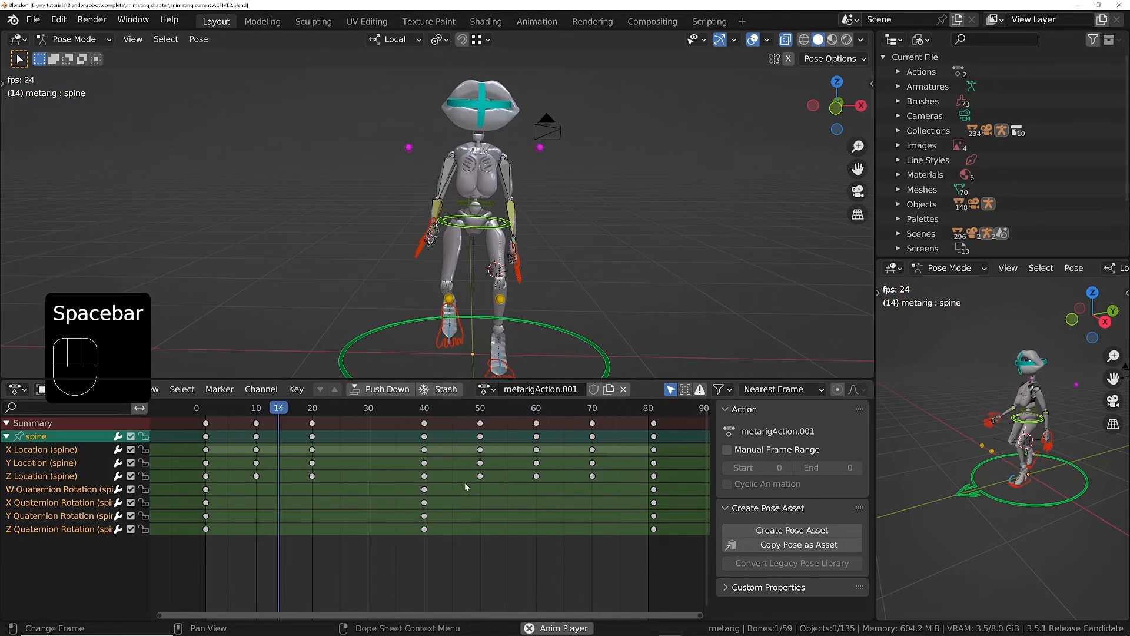
{"action": "key", "text": "space"}
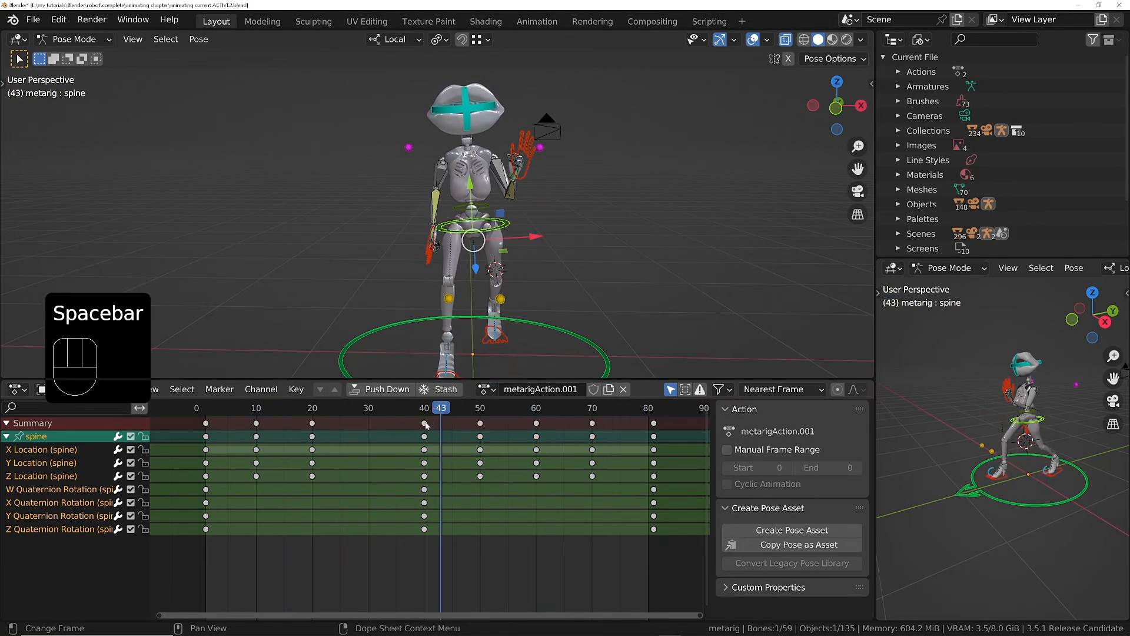
Step: Rotate the spine bone around its local Y axis by about 3° at frame 1 and about -2.3° at frame 40
{"action": "left_click", "coordinate": [207, 408]}
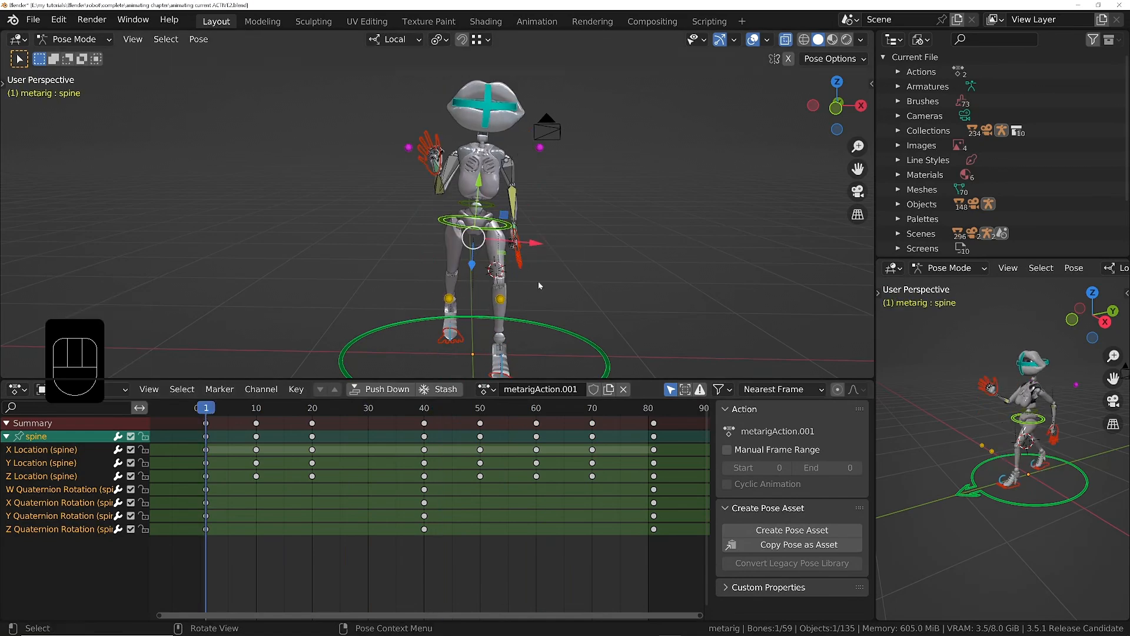
{"action": "key", "text": "r"}
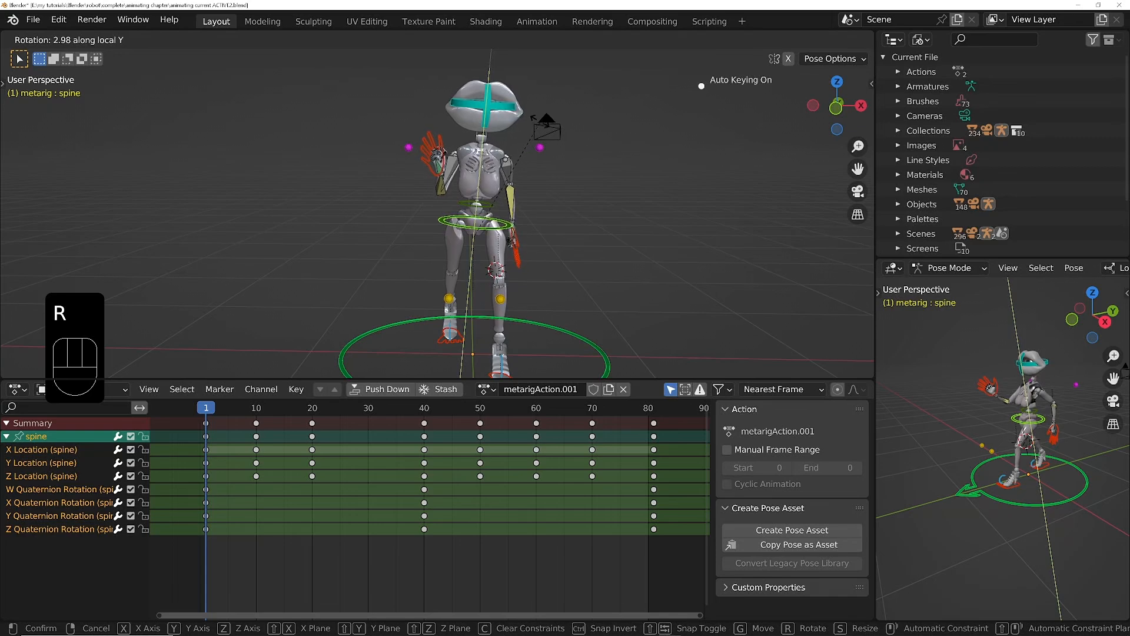
{"action": "left_click", "coordinate": [533, 109]}
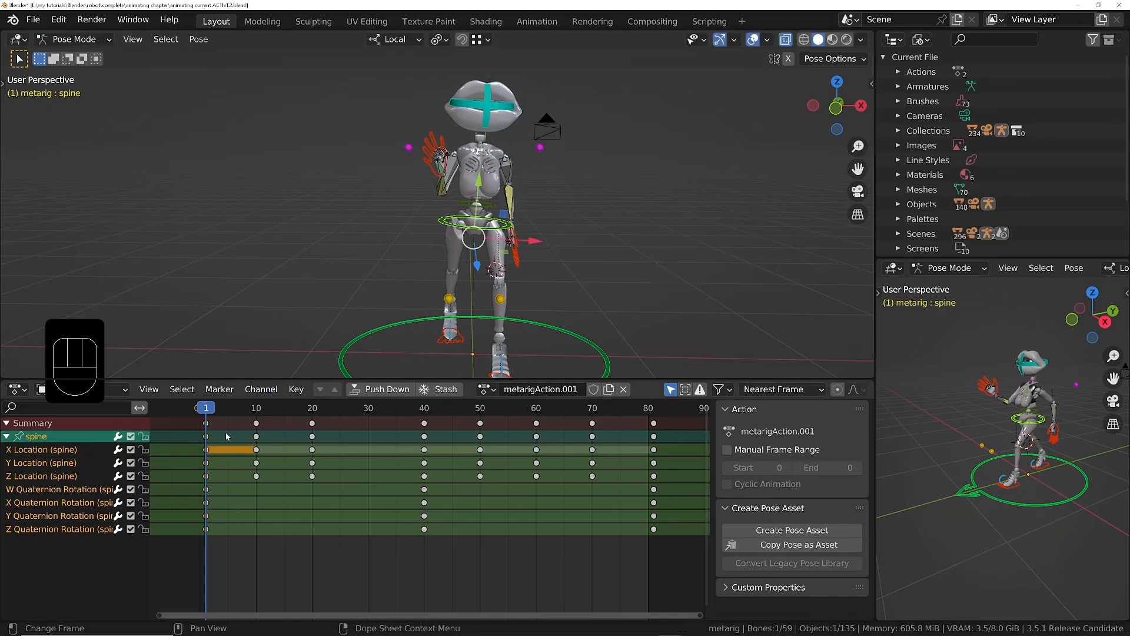
{"action": "left_click_drag", "start_coordinate": [207, 408], "coordinate": [425, 407]}
{"action": "key", "text": "r"}
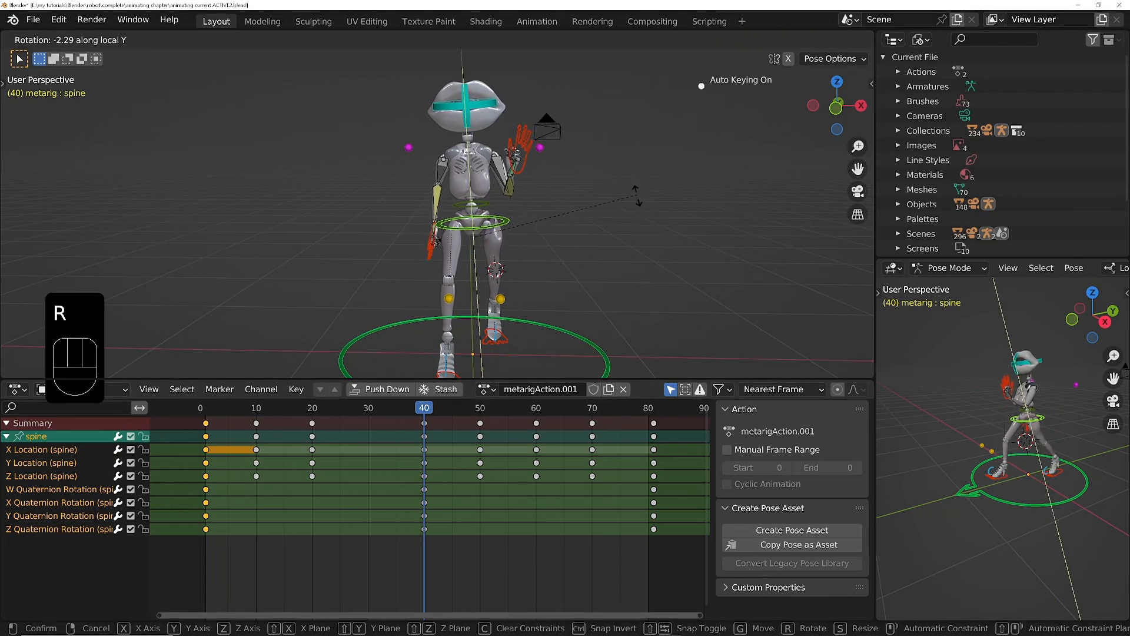
{"action": "left_click", "coordinate": [636, 196]}
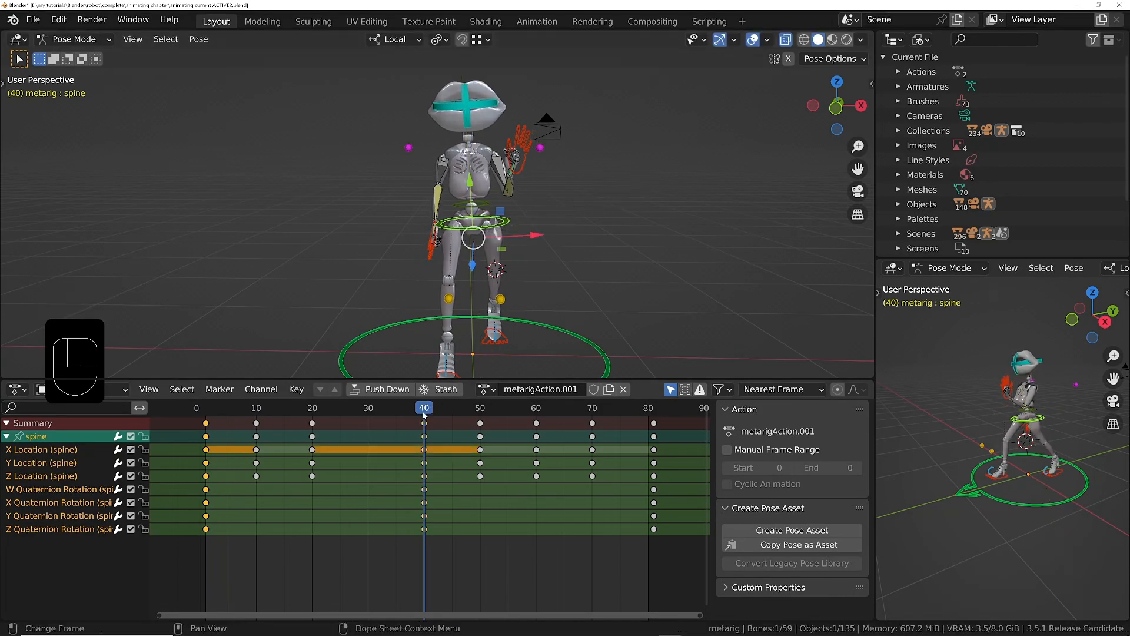
Step: Duplicate the spine bone's frame 1 quaternion rotation keyframes to frame 81 and play back the animation
{"action": "left_click_drag", "start_coordinate": [225, 545], "coordinate": [183, 490]}
{"action": "key", "text": "shift"}
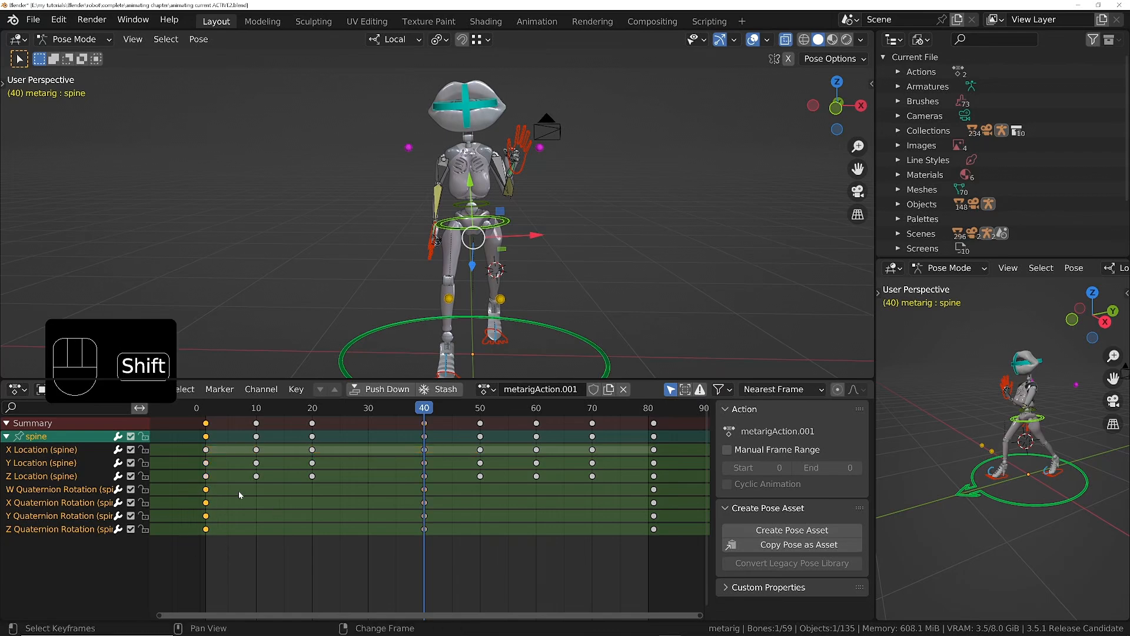
{"action": "key", "text": "shift+d"}
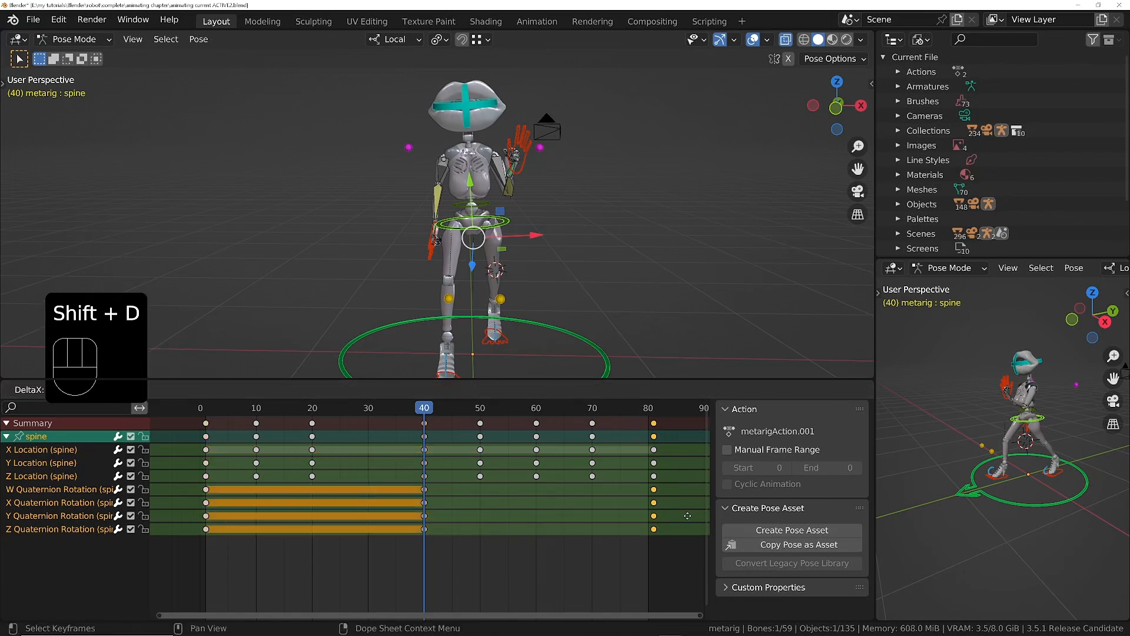
{"action": "left_click", "coordinate": [686, 517]}
{"action": "key", "text": "space"}
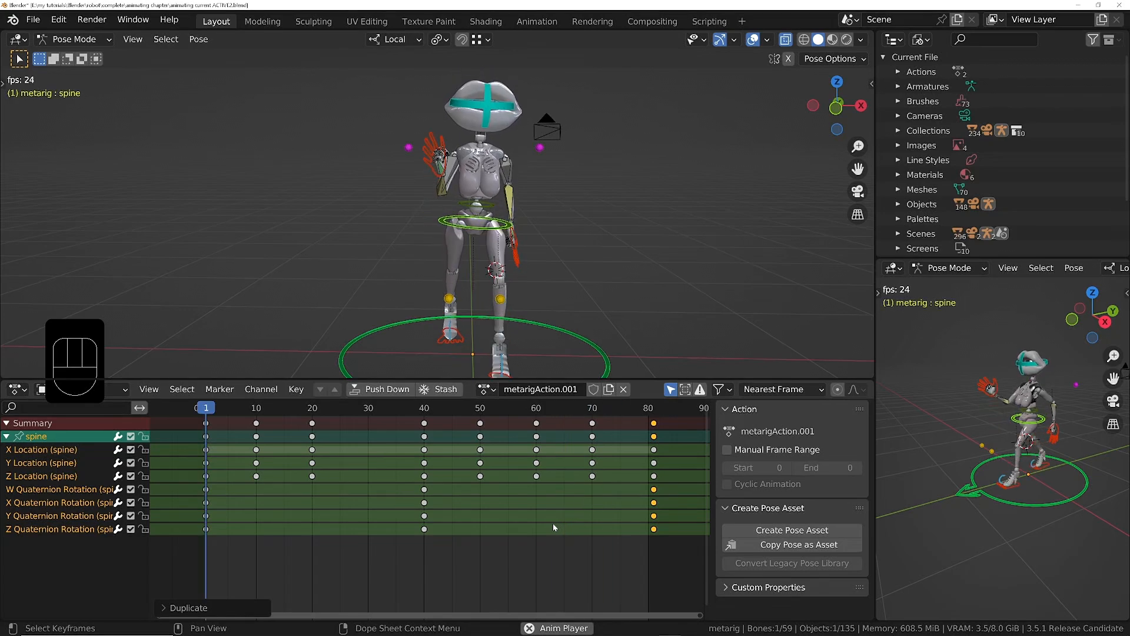
{"action": "key", "text": "space"}
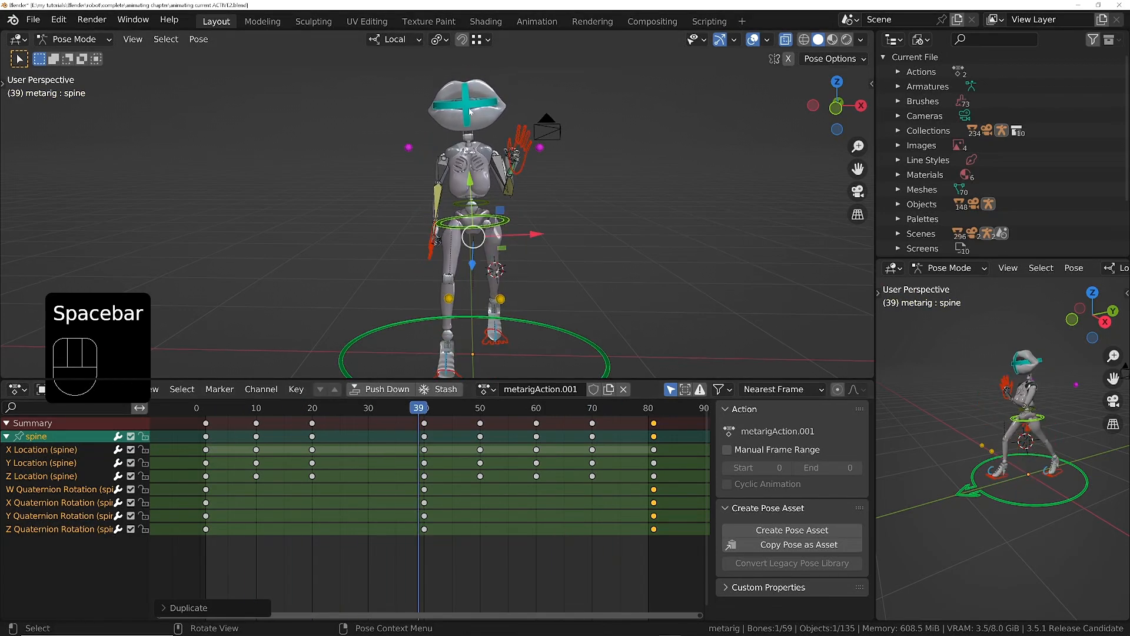
Step: Rotate the head control bone spine.007 by about 5° in top view at frame 1
{"action": "left_click", "coordinate": [469, 110]}
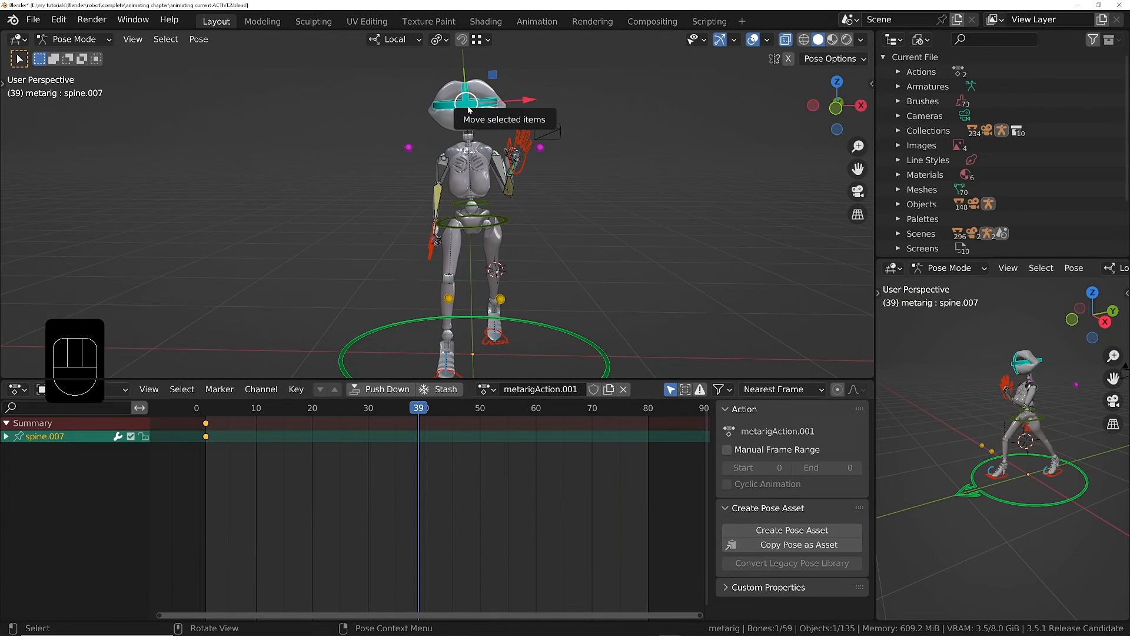
{"action": "key", "text": "Down"}
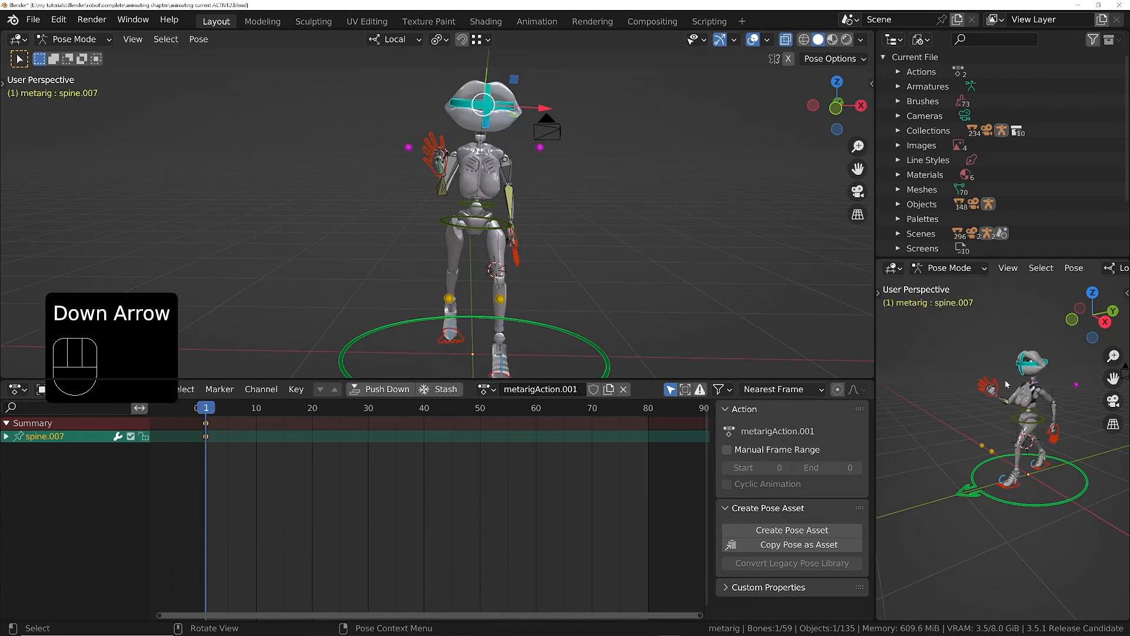
{"action": "middle_click_drag", "start_coordinate": [1004, 373], "coordinate": [987, 375]}
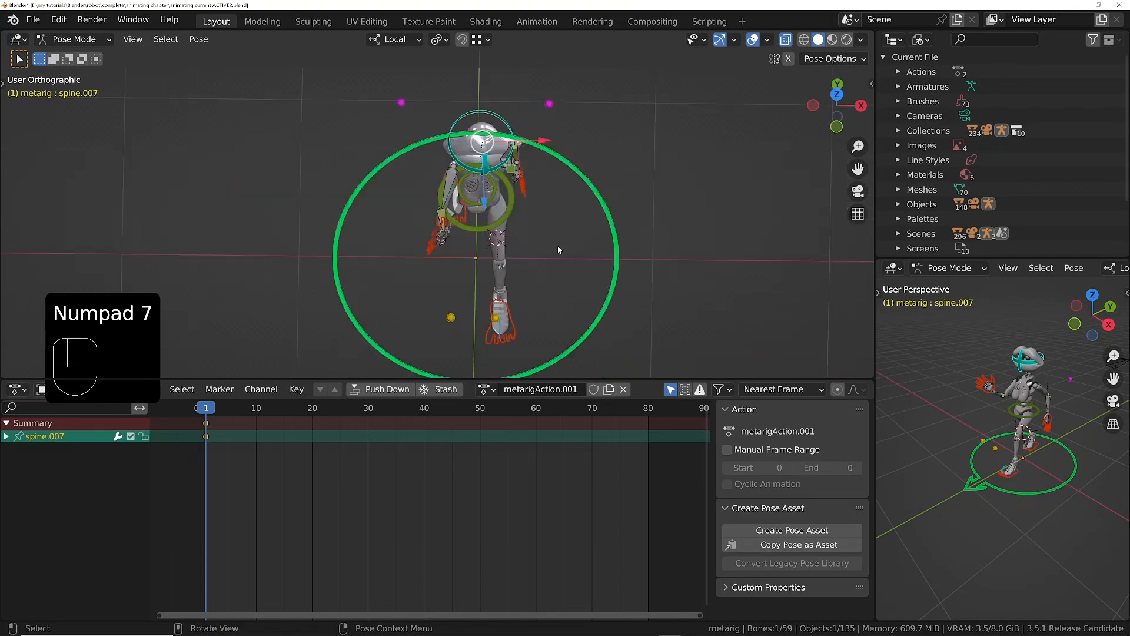
{"action": "key", "text": "KP_7"}
{"action": "scroll", "coordinate": [551, 239], "scroll_direction": "up", "scroll_amount": 4}
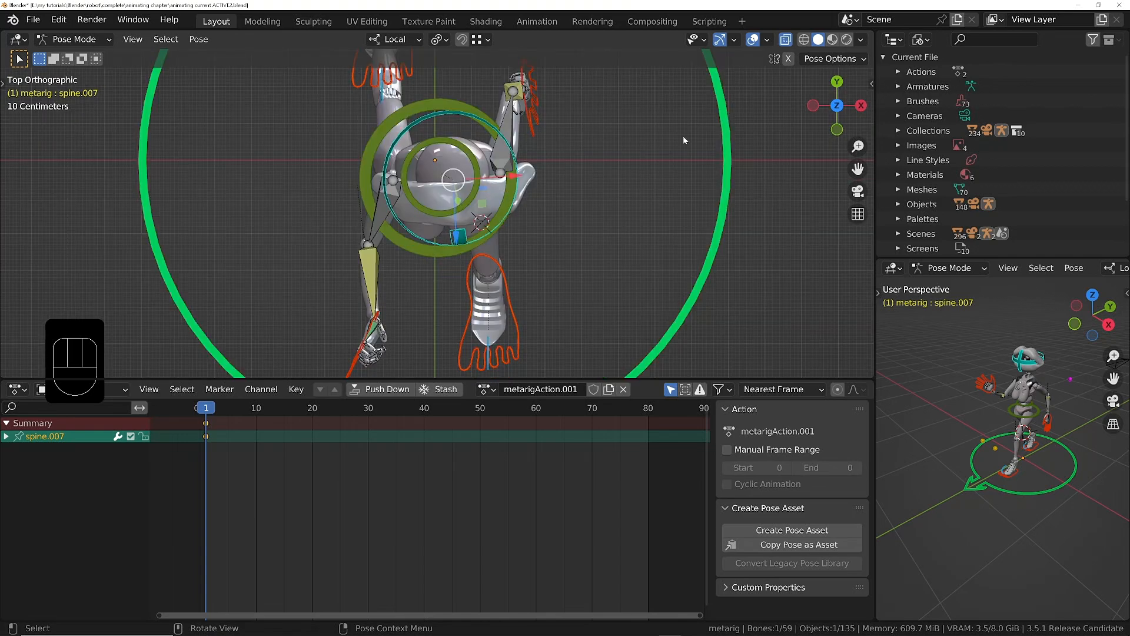
{"action": "key", "text": "r"}
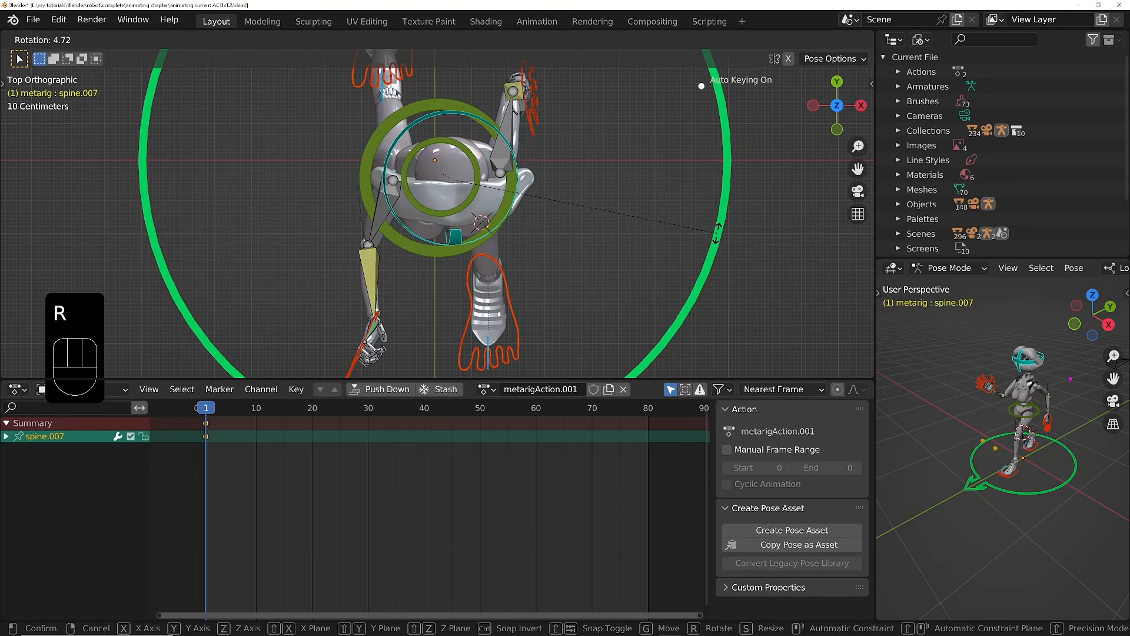
{"action": "left_click", "coordinate": [866, 268]}
Step: Set the side viewport to a close front view and rotate the head bone about 0.55° around its local Y axis at frame 1
{"action": "left_click_drag", "start_coordinate": [1093, 315], "coordinate": [1090, 389]}
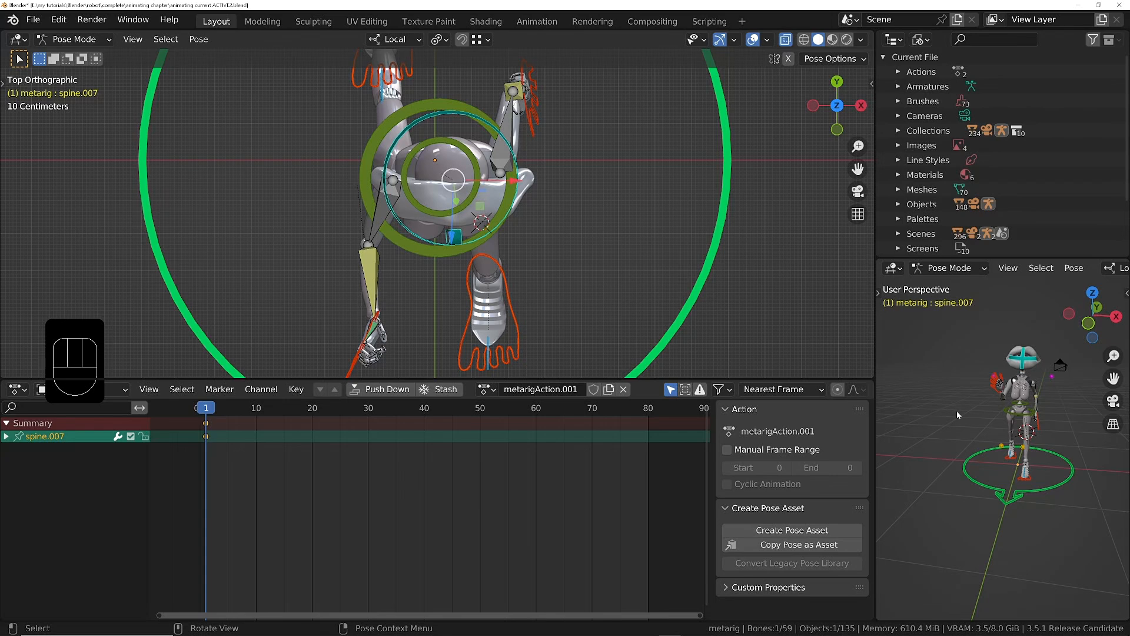
{"action": "key", "text": "KP_1"}
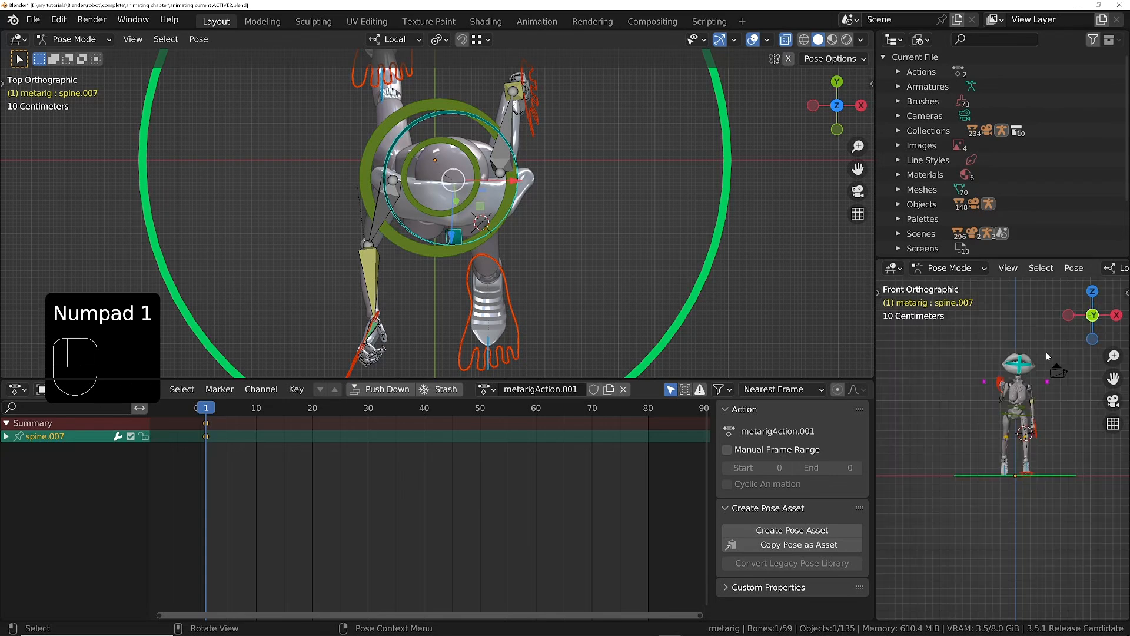
{"action": "scroll", "coordinate": [1043, 357], "scroll_direction": "up", "scroll_amount": 5}
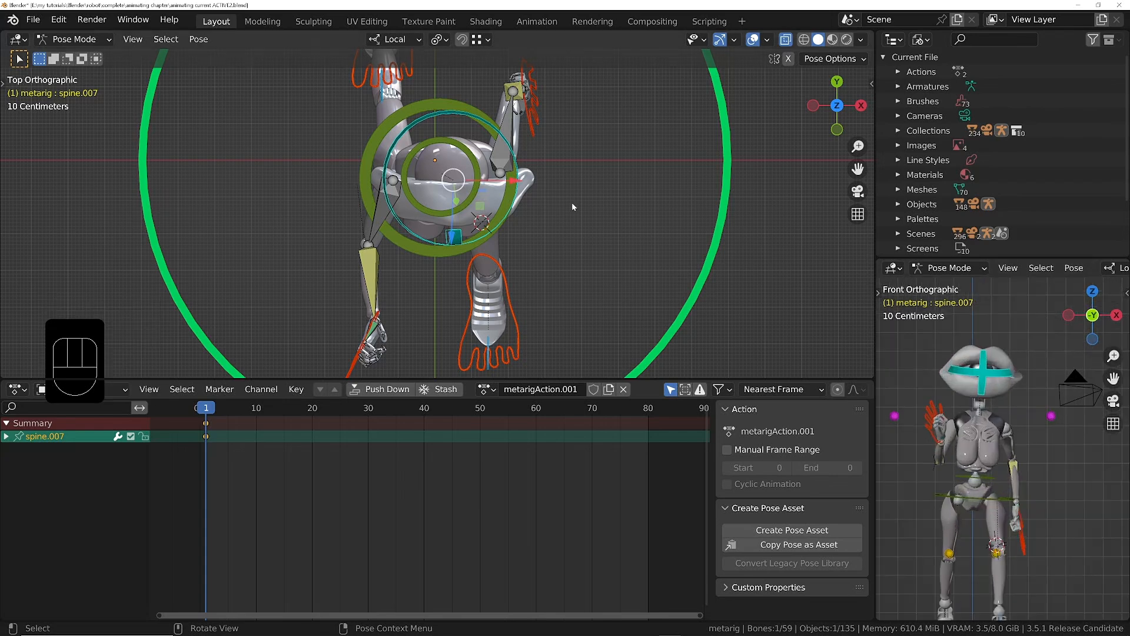
{"action": "key", "text": "r"}
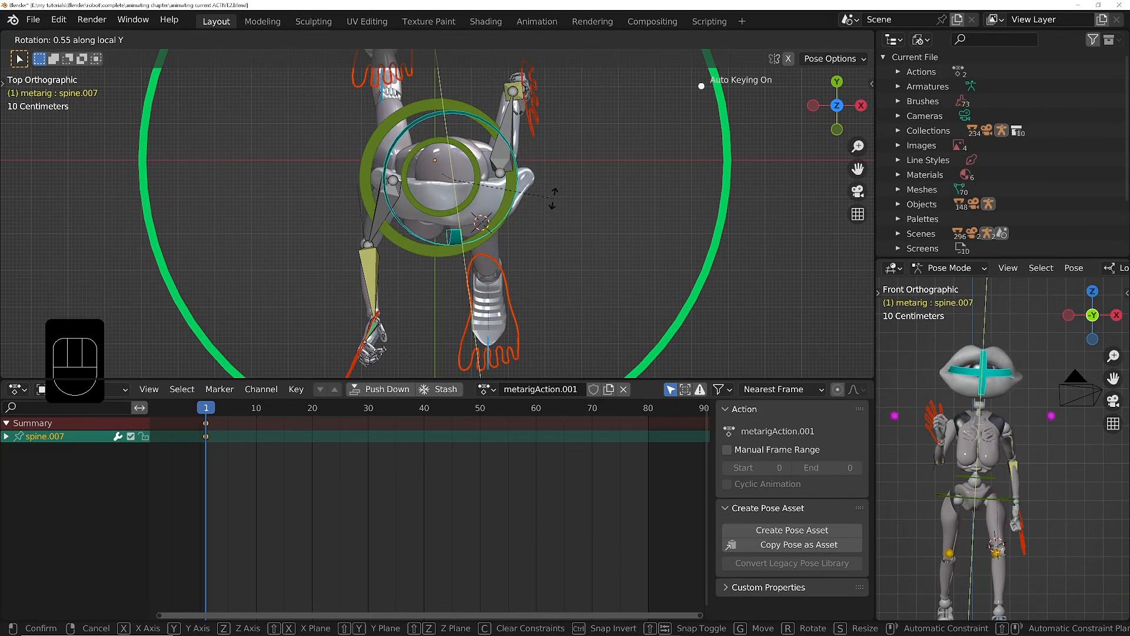
{"action": "left_click", "coordinate": [553, 198]}
Step: Rotate the head bone spine.007 slightly in top view at frame 40 so the head faces more forward
{"action": "left_click_drag", "start_coordinate": [206, 407], "coordinate": [424, 410]}
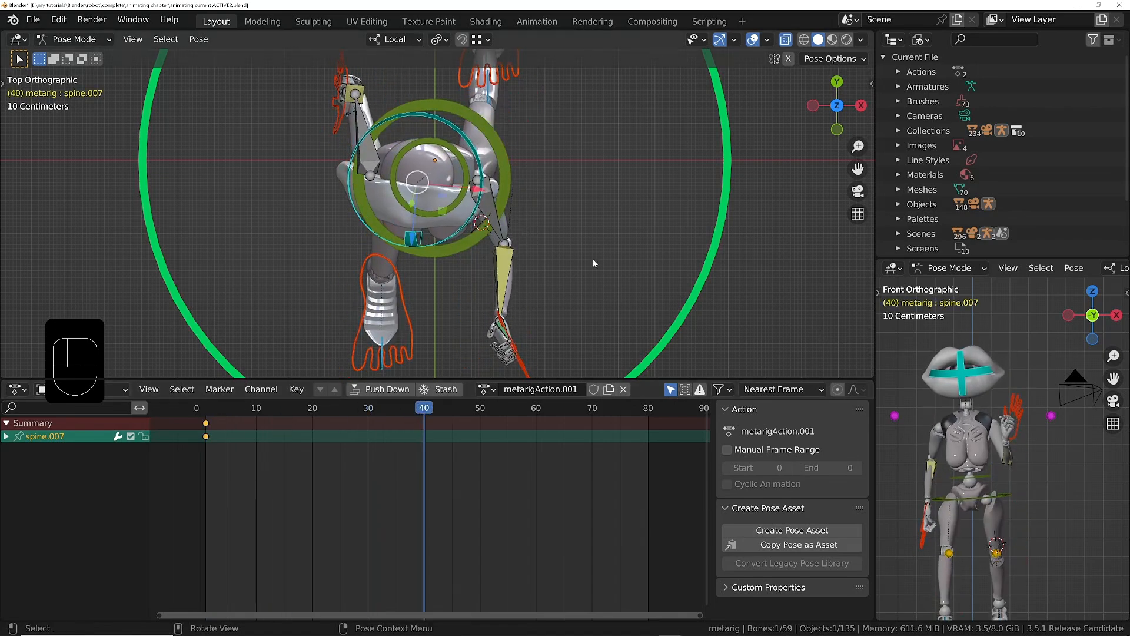
{"action": "key", "text": "r"}
{"action": "left_click", "coordinate": [596, 232]}
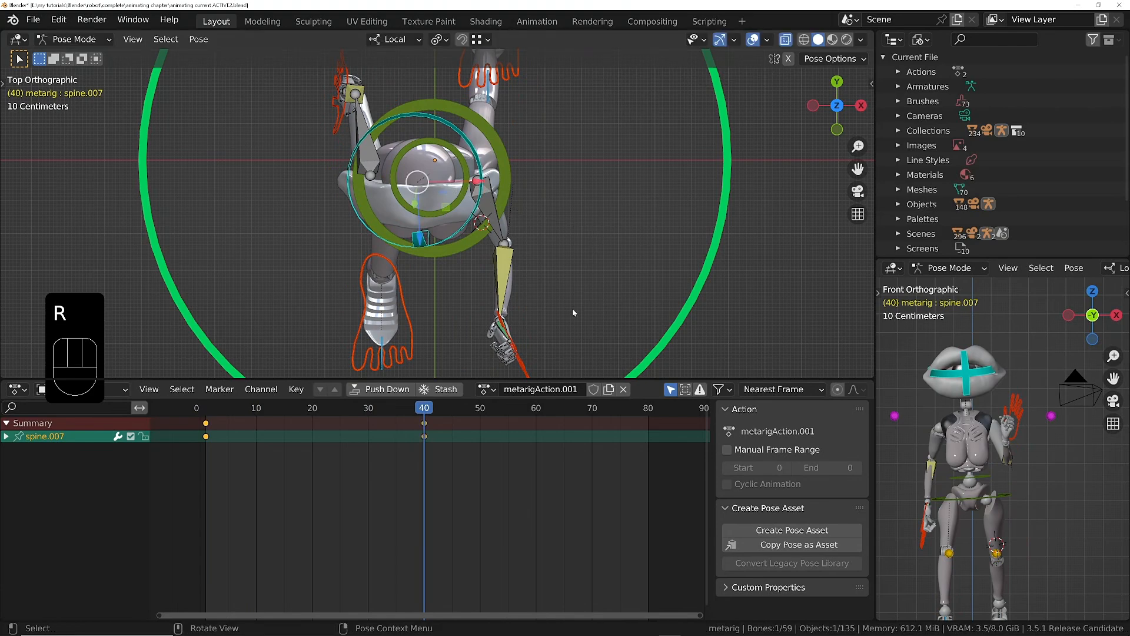
Step: Duplicate the head bone spine.007's frame 1 keyframe to frame 81
{"action": "left_click_drag", "start_coordinate": [251, 451], "coordinate": [176, 426]}
{"action": "key", "text": "shift+d"}
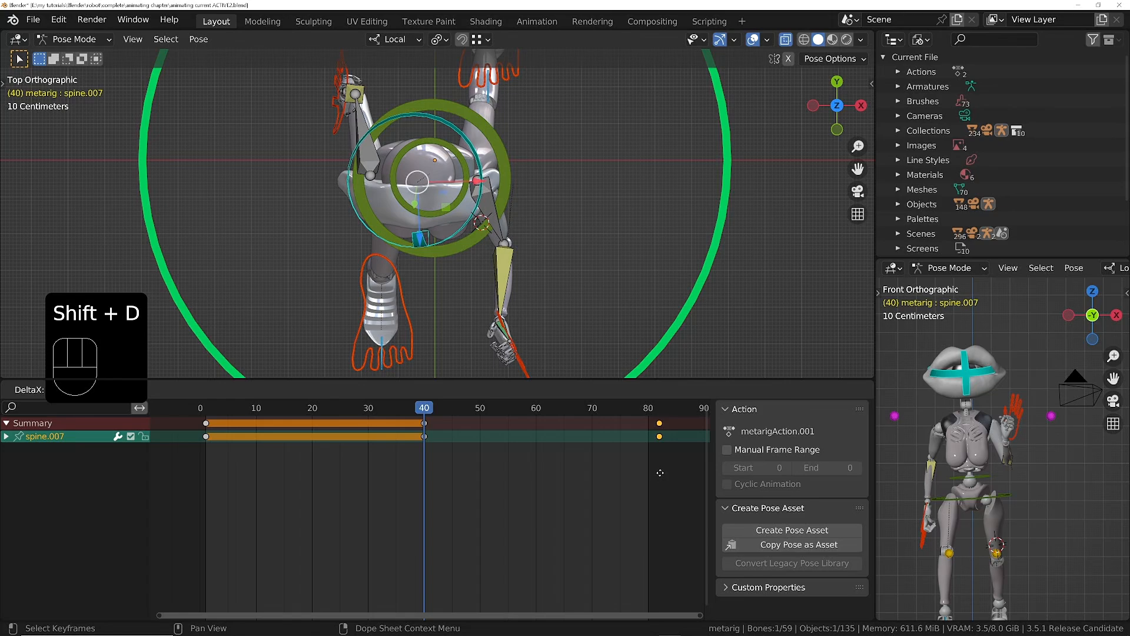
{"action": "left_click", "coordinate": [654, 465]}
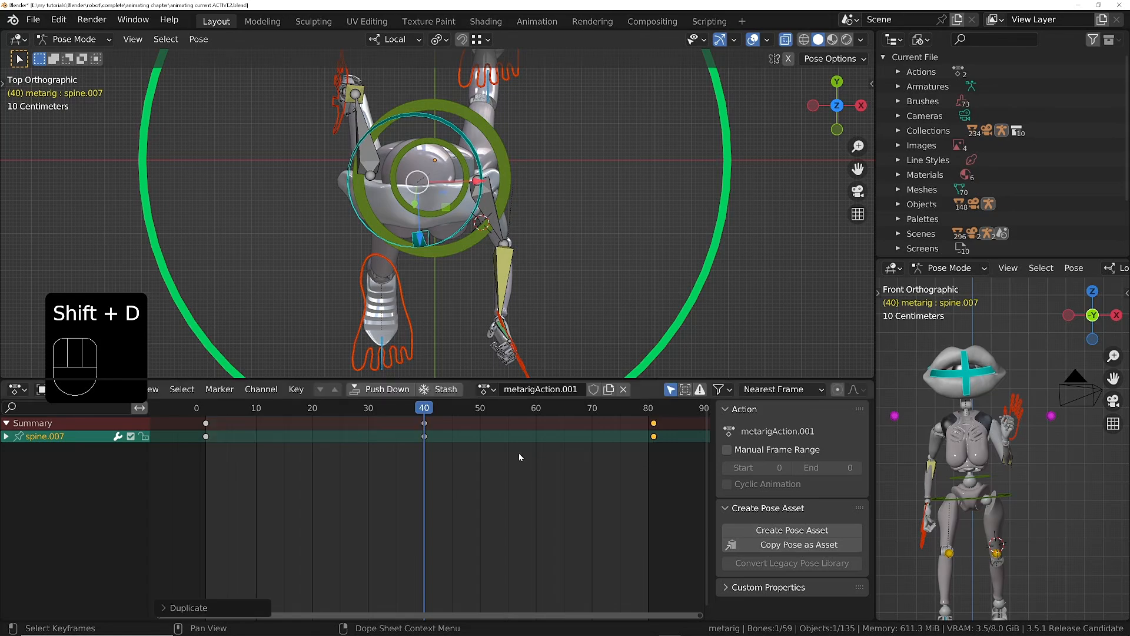
Step: Play back the walk cycle and examine the robot's full-body motion from above and from the side
{"action": "key", "text": "space"}
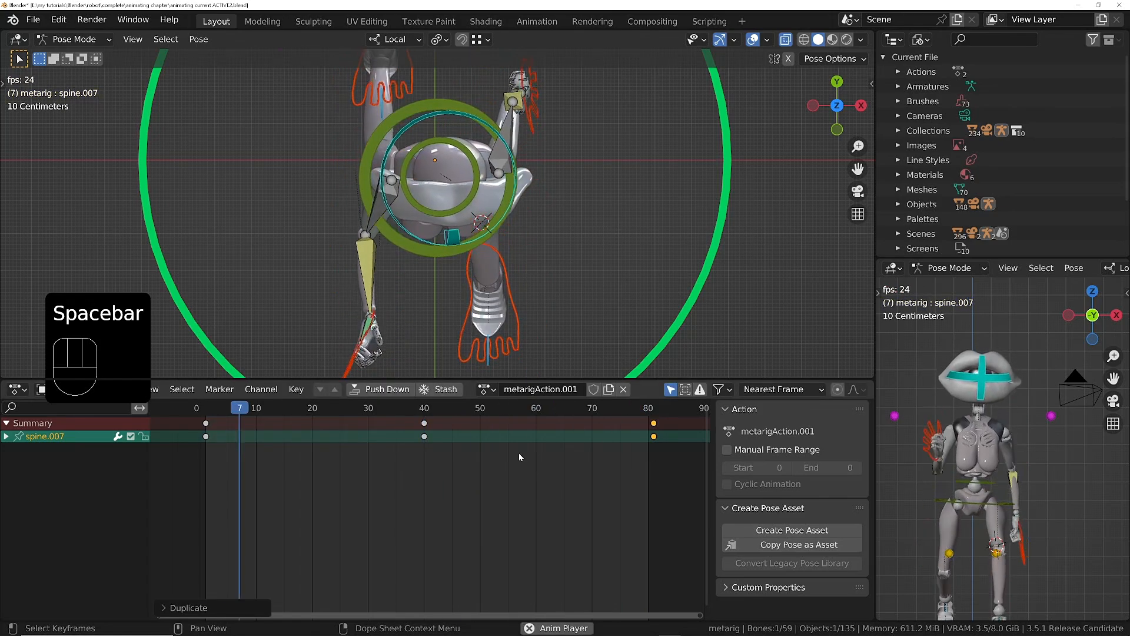
{"action": "middle_click_drag", "start_coordinate": [460, 301], "coordinate": [451, 253]}
{"action": "middle_click_drag", "start_coordinate": [451, 253], "coordinate": [465, 197], "text": "shift"}
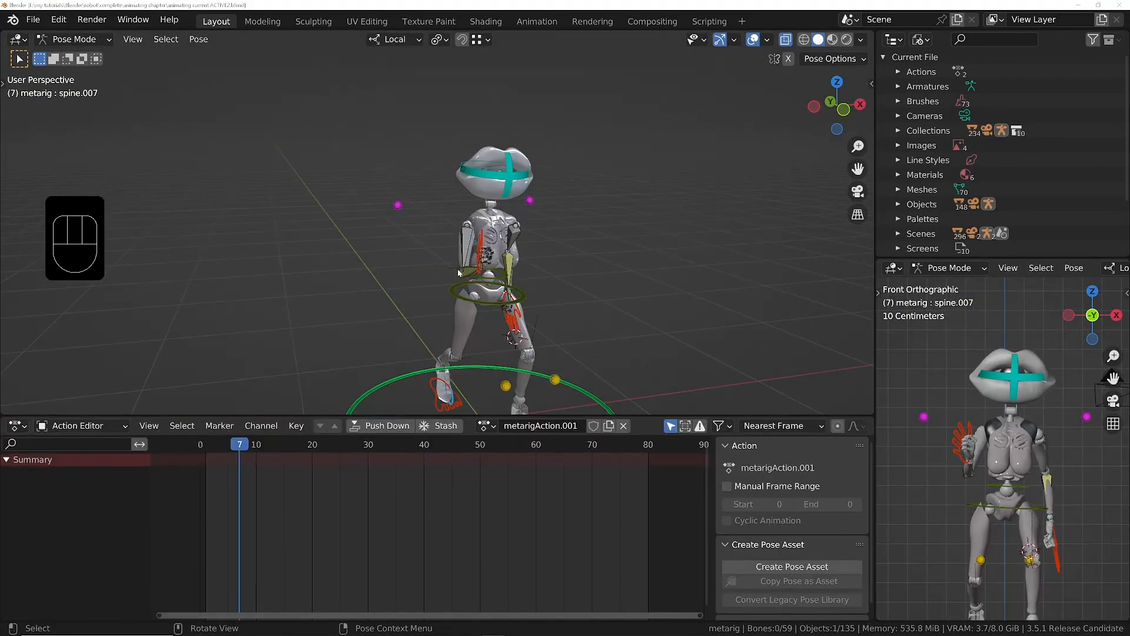
{"action": "middle_click_drag", "start_coordinate": [459, 273], "coordinate": [489, 256]}
{"action": "key", "text": "space"}
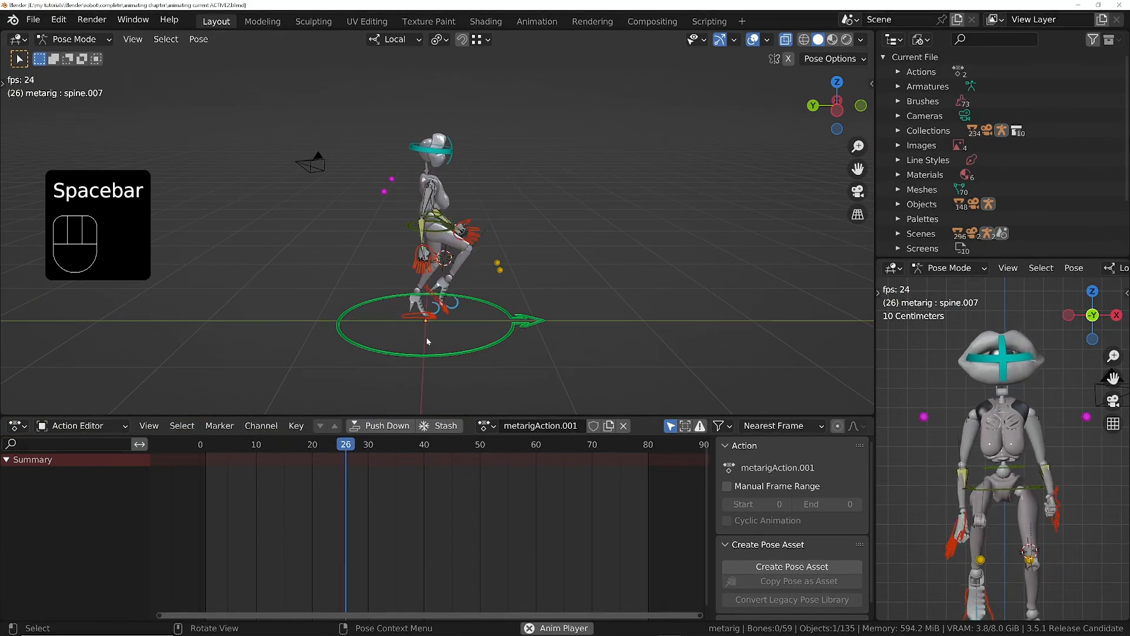
{"action": "key", "text": "space"}
{"action": "scroll", "coordinate": [440, 320], "scroll_direction": "up", "scroll_amount": 3}
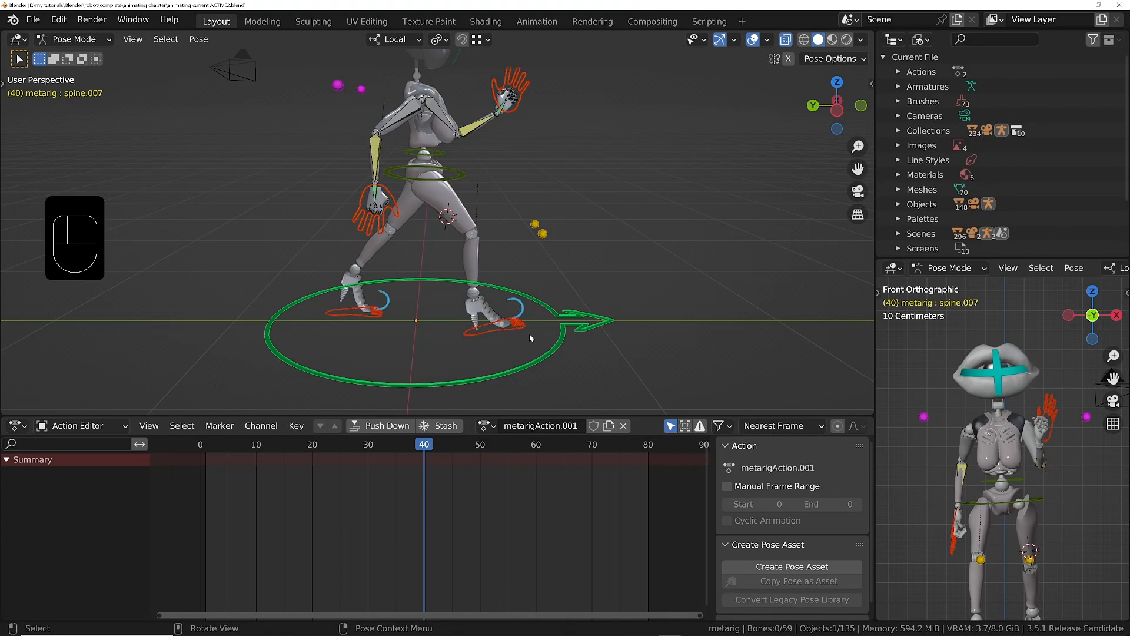
Step: Switch the animation area to the Nonlinear Animation editor and rename the metarig's action as "walk cycle"
{"action": "left_click", "coordinate": [18, 425]}
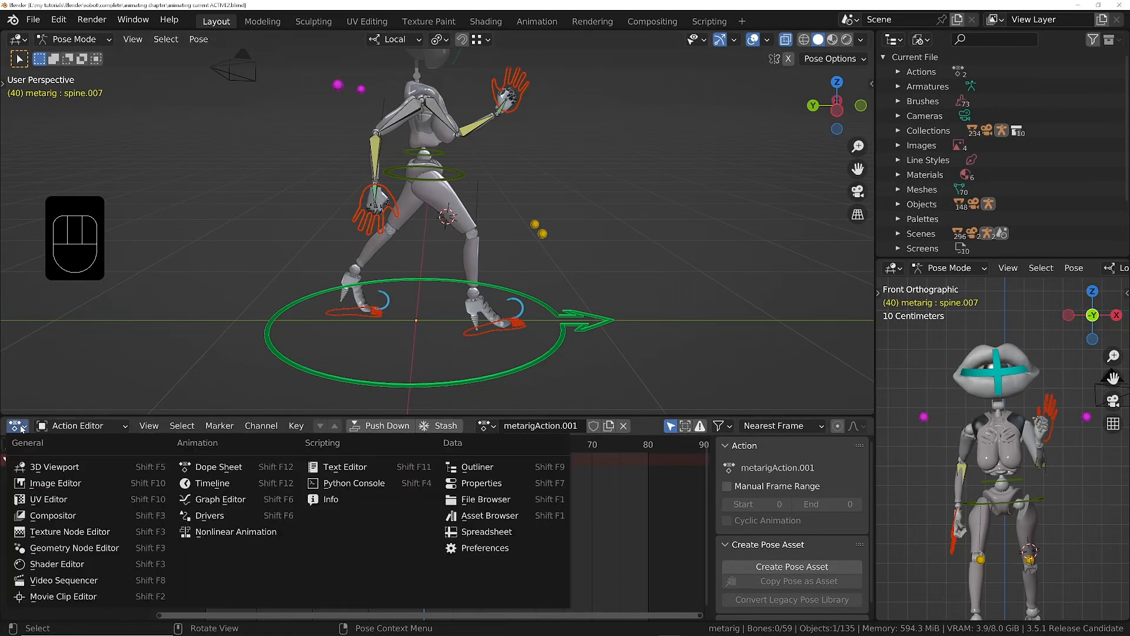
{"action": "left_click", "coordinate": [182, 532]}
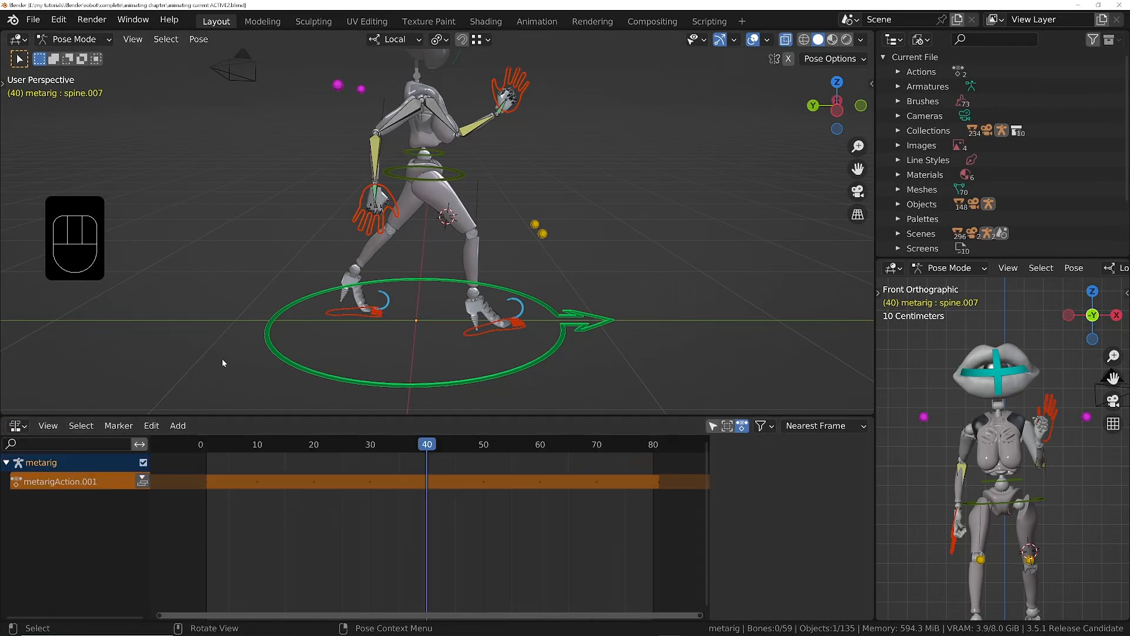
{"action": "double_click", "coordinate": [59, 481]}
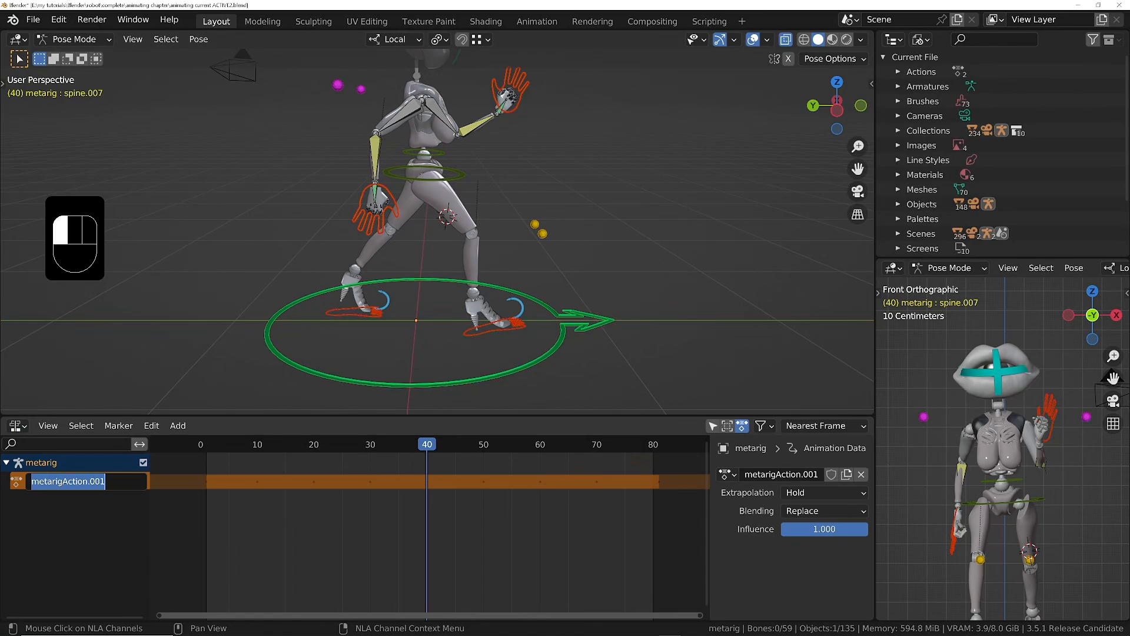
{"action": "type", "text": "walk cycl"}
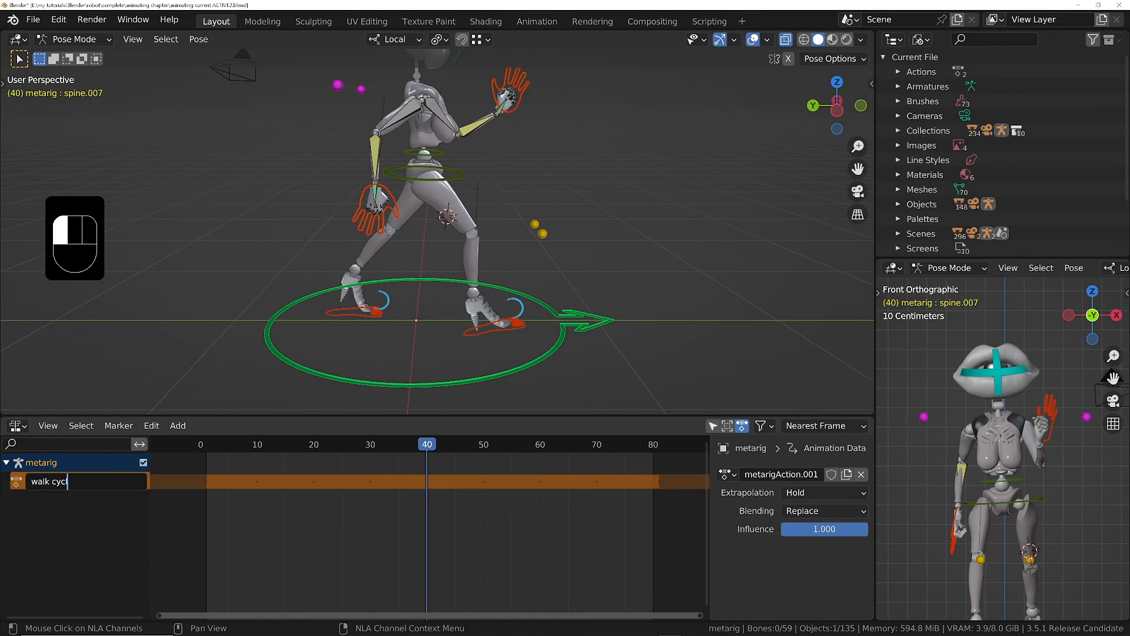
{"action": "type", "text": "e"}
{"action": "key", "text": "Return"}
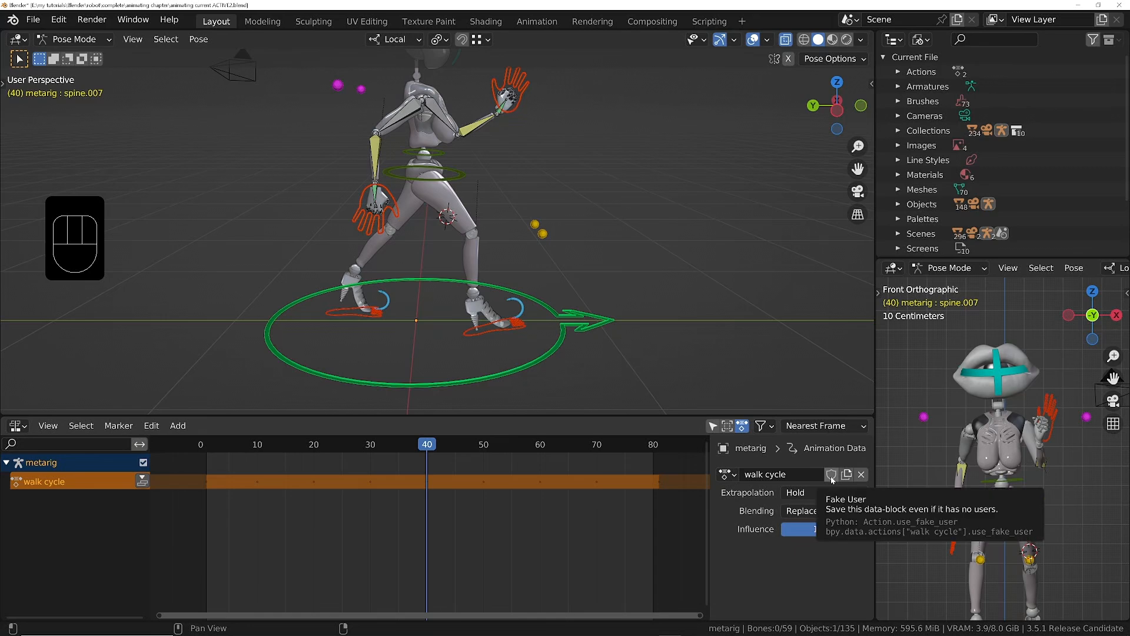
Step: Give the walk cycle action a fake user, push it down into an NLA strip and play it back
{"action": "left_click", "coordinate": [832, 475]}
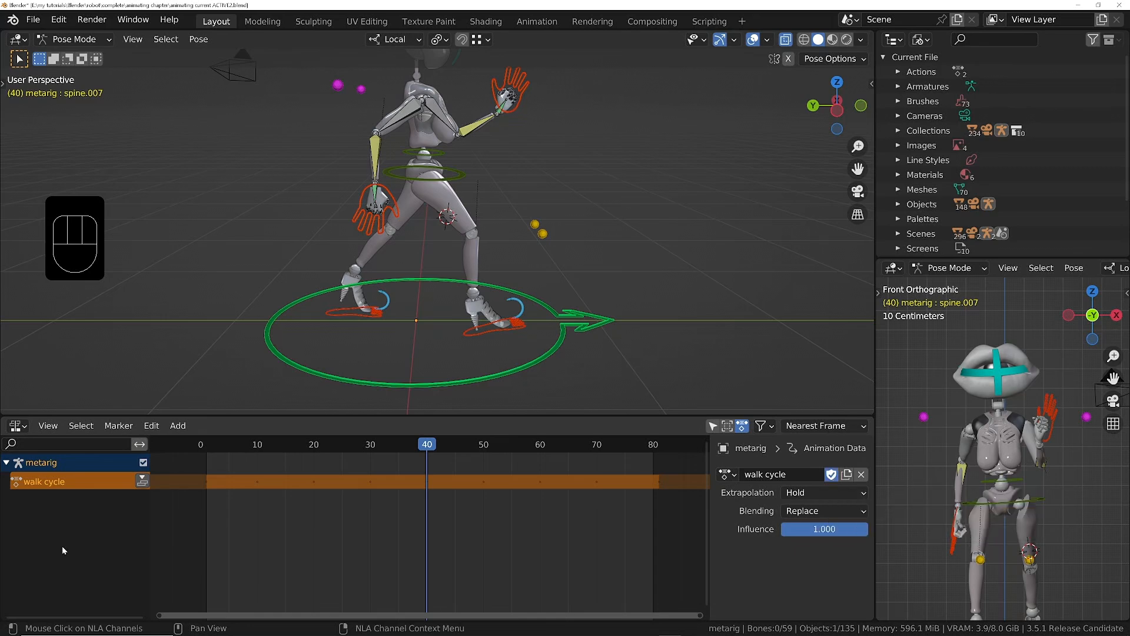
{"action": "left_click", "coordinate": [142, 481]}
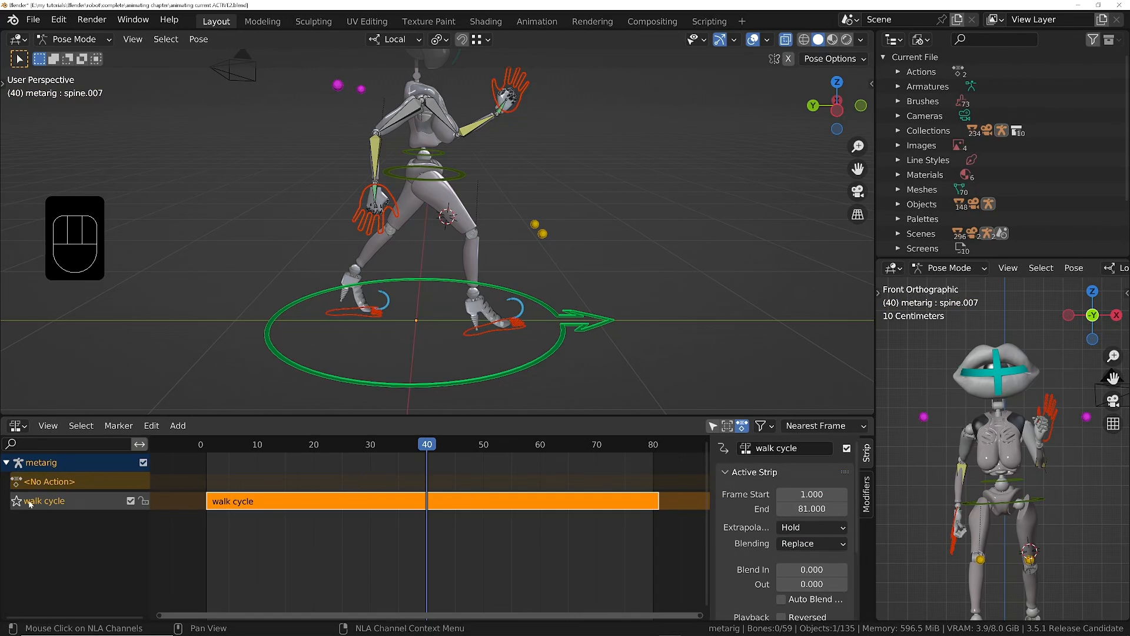
{"action": "key", "text": "space"}
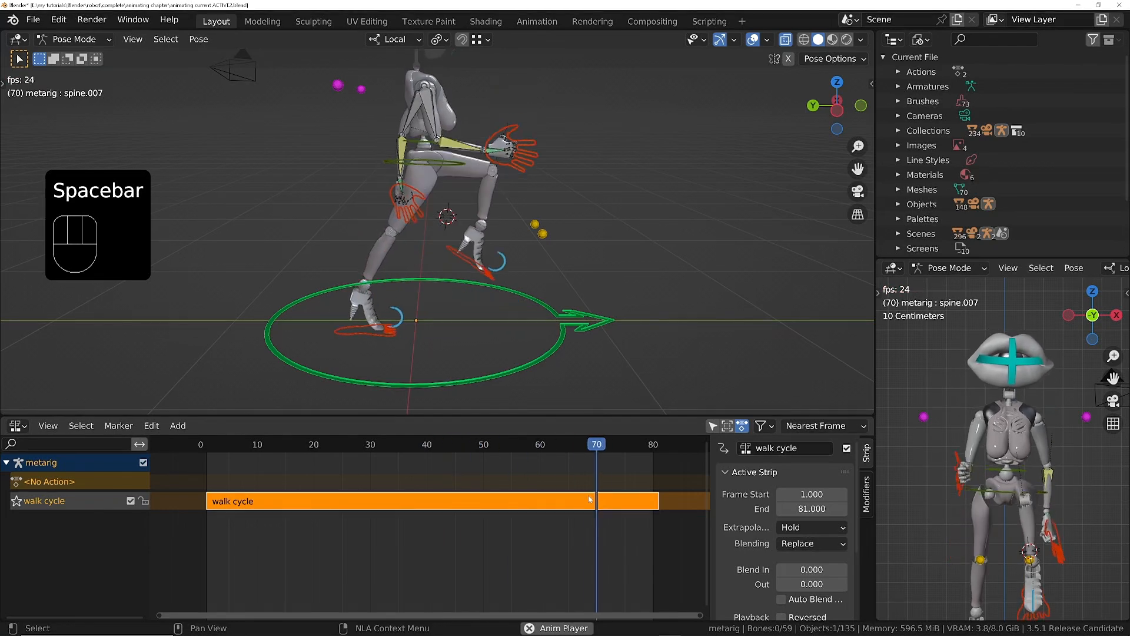
{"action": "left_click", "coordinate": [131, 501]}
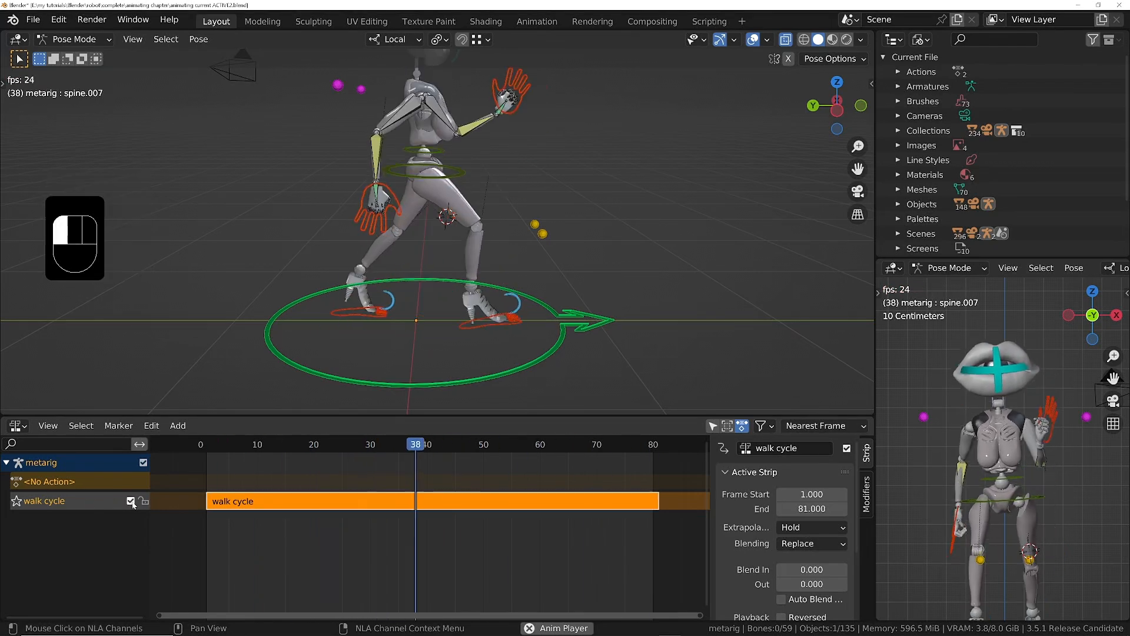
{"action": "key", "text": "space"}
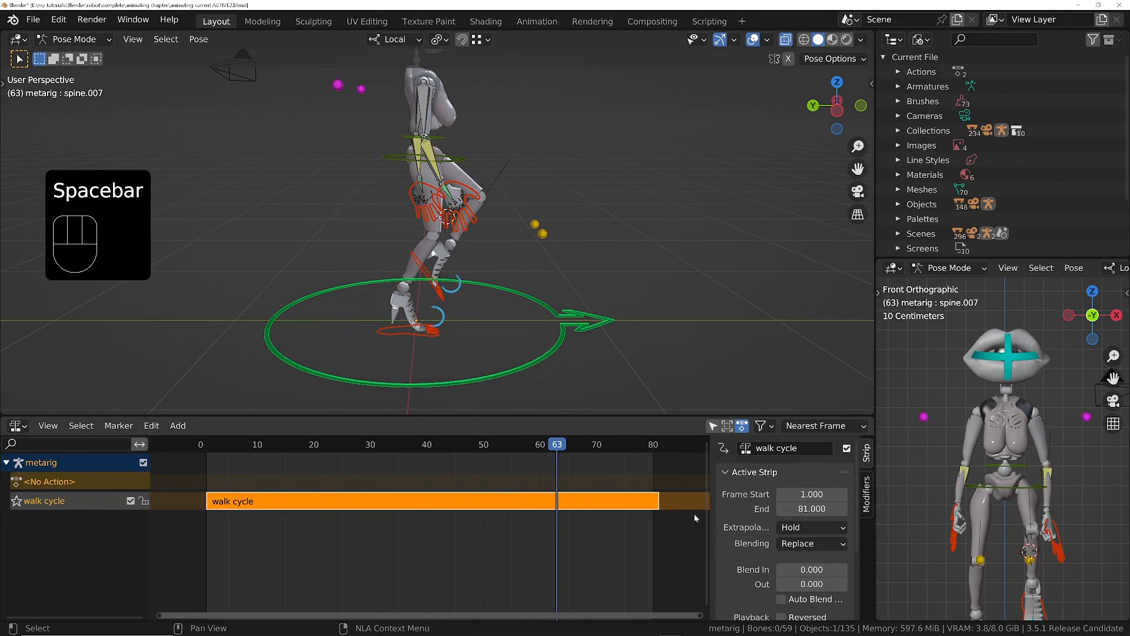
Step: Set the walk cycle strip's playback scale to 0.5 in its action clip settings and play it from the start
{"action": "scroll", "coordinate": [760, 518], "scroll_direction": "down", "scroll_amount": 4}
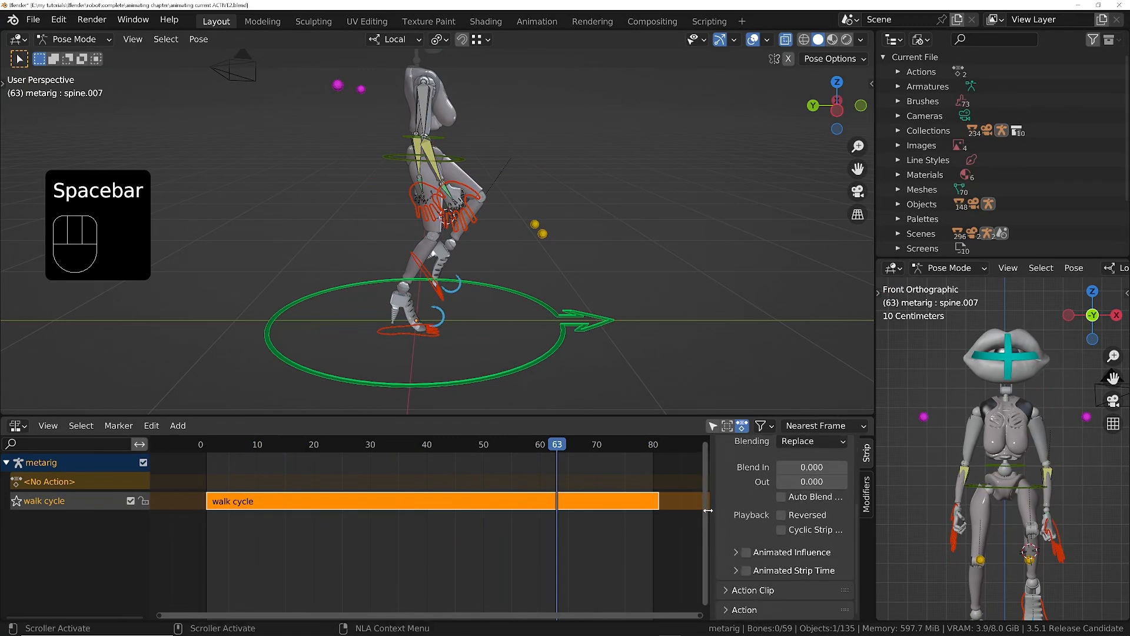
{"action": "left_click_drag", "start_coordinate": [709, 510], "coordinate": [665, 511]}
{"action": "left_click", "coordinate": [677, 590]}
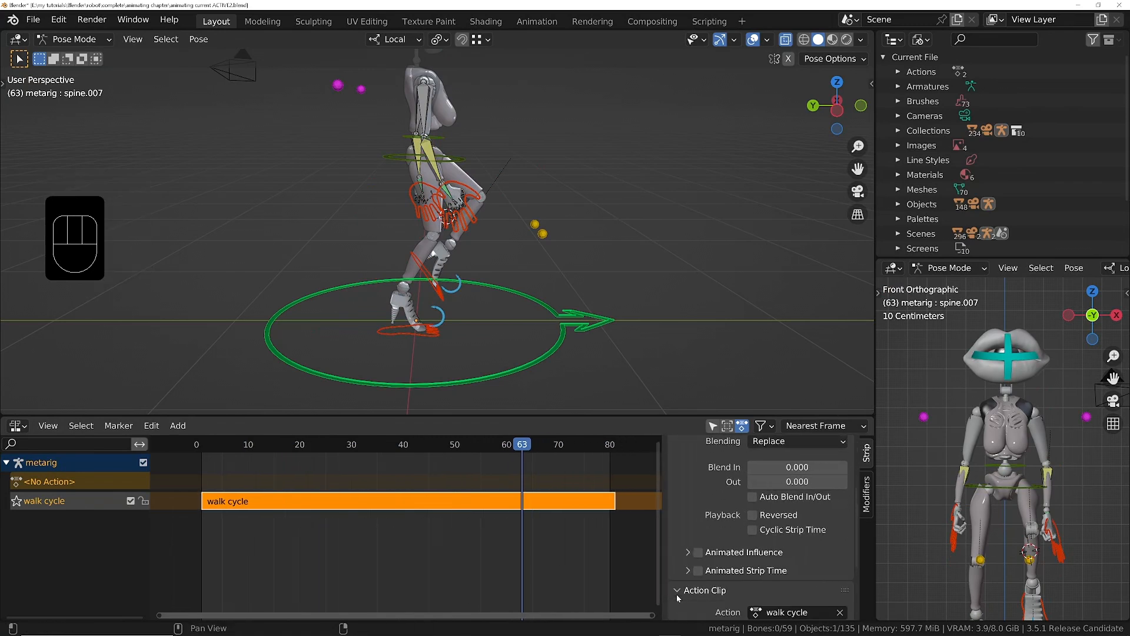
{"action": "scroll", "coordinate": [678, 598], "scroll_direction": "down", "scroll_amount": 4}
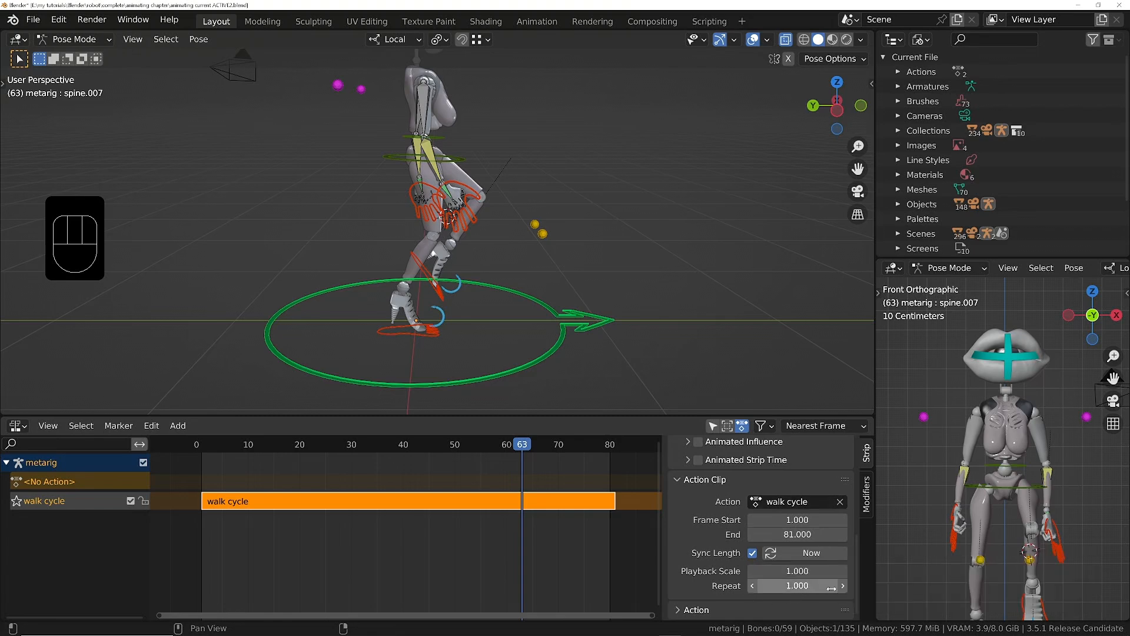
{"action": "left_click", "coordinate": [798, 570]}
{"action": "type", "text": "0.5"}
{"action": "key", "text": "Return"}
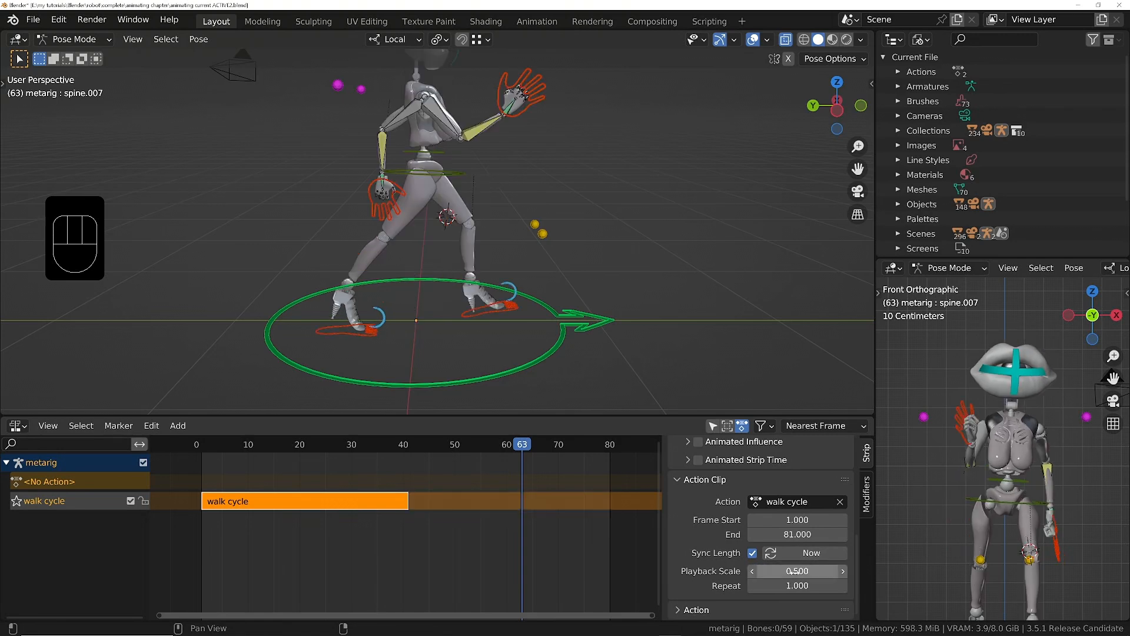
{"action": "left_click", "coordinate": [198, 444]}
{"action": "key", "text": "space"}
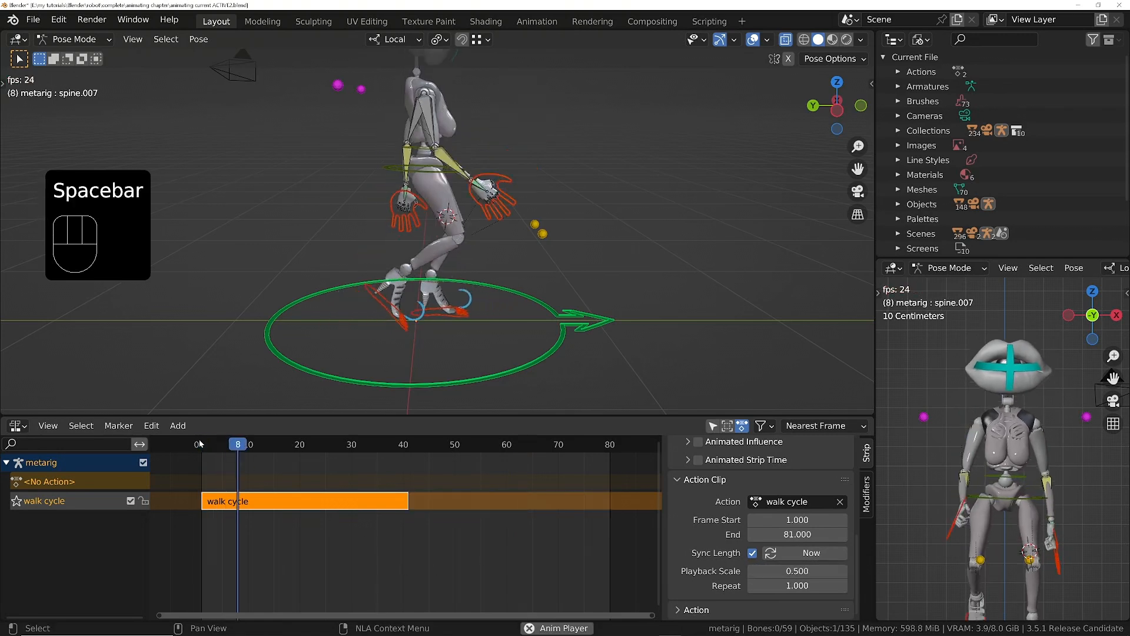
{"action": "key", "text": "space"}
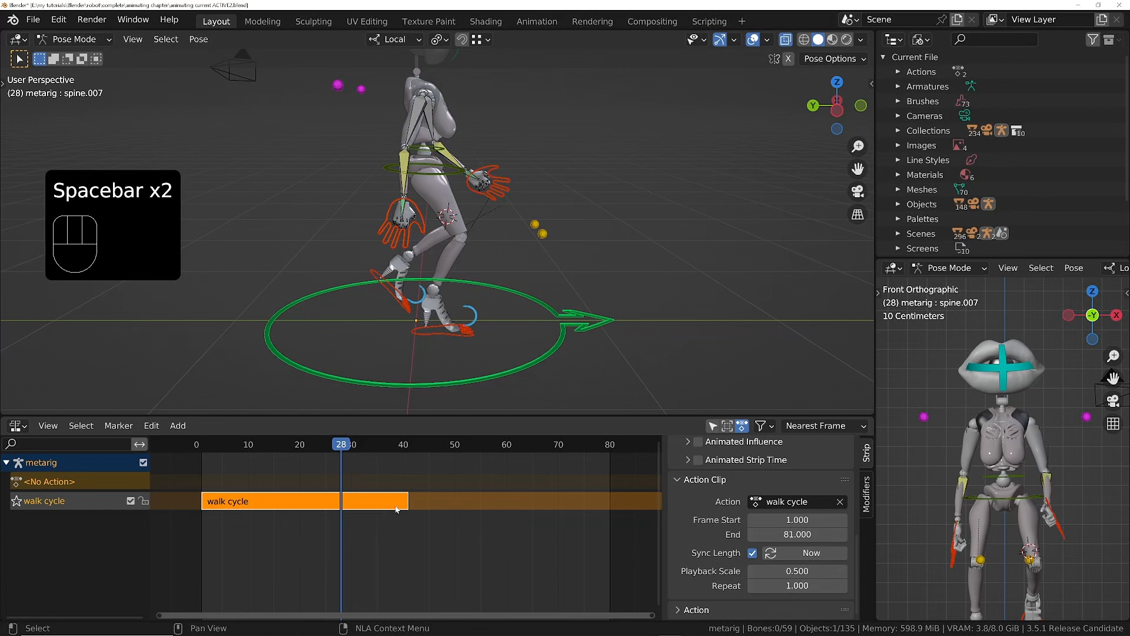
Step: Set the walk cycle strip to repeat 2 times and play back the repeated cycle
{"action": "left_click", "coordinate": [779, 588]}
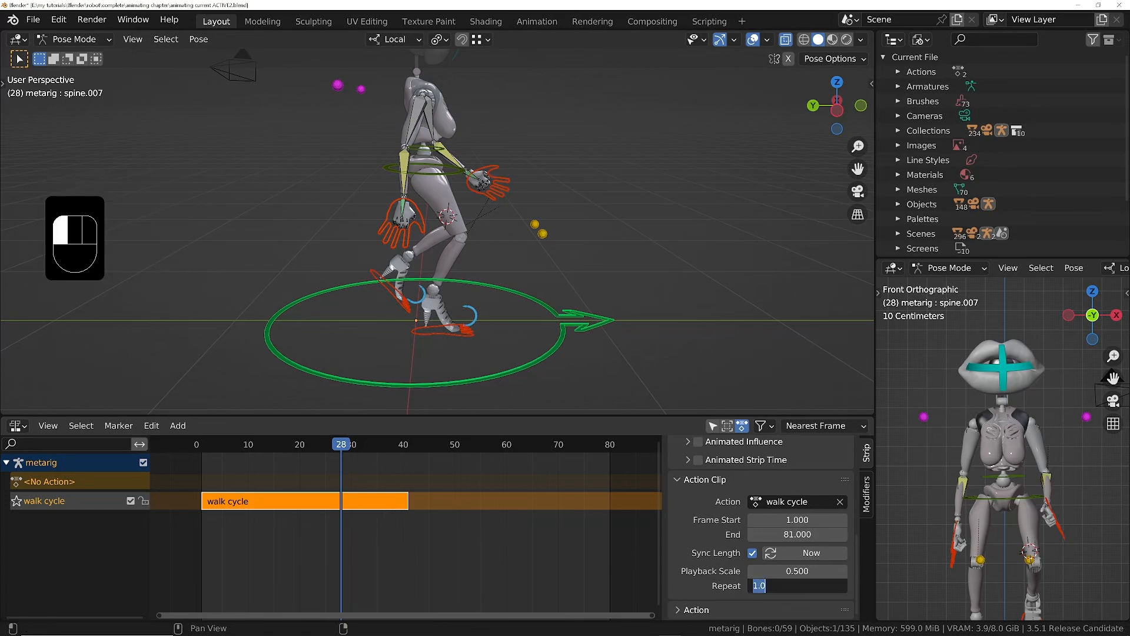
{"action": "type", "text": "2"}
{"action": "key", "text": "Return"}
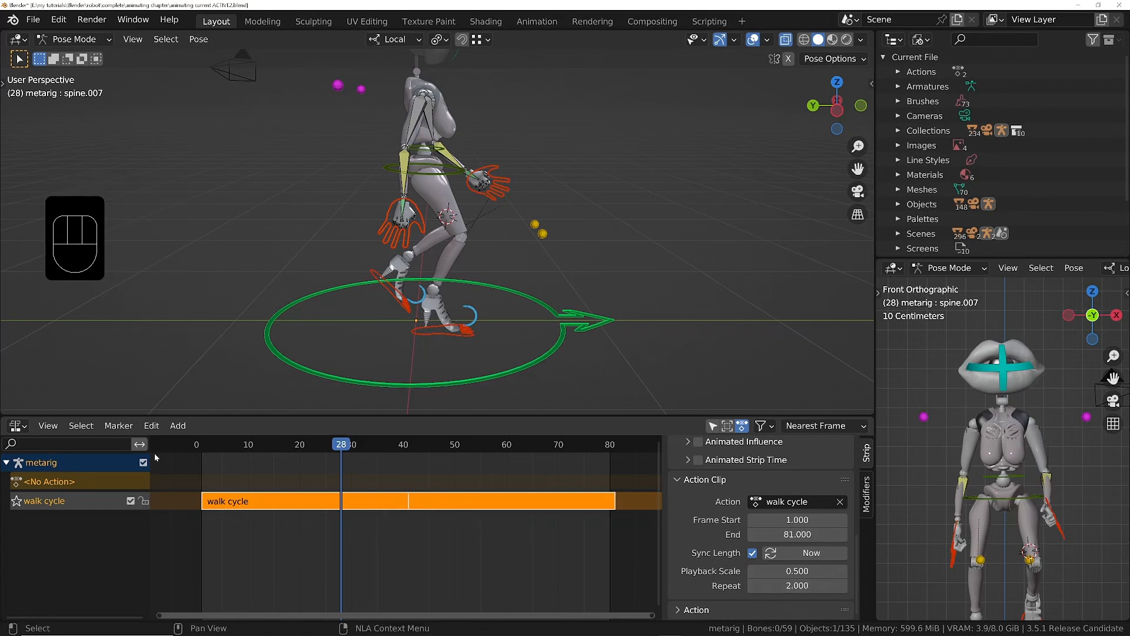
{"action": "key", "text": "space"}
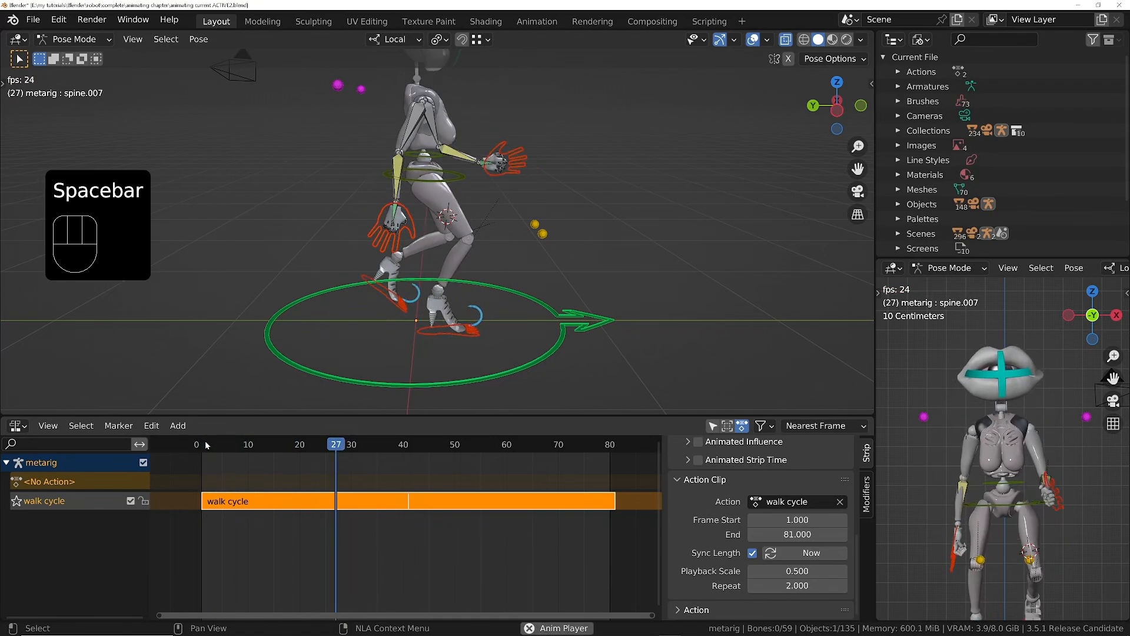
{"action": "key", "text": "space"}
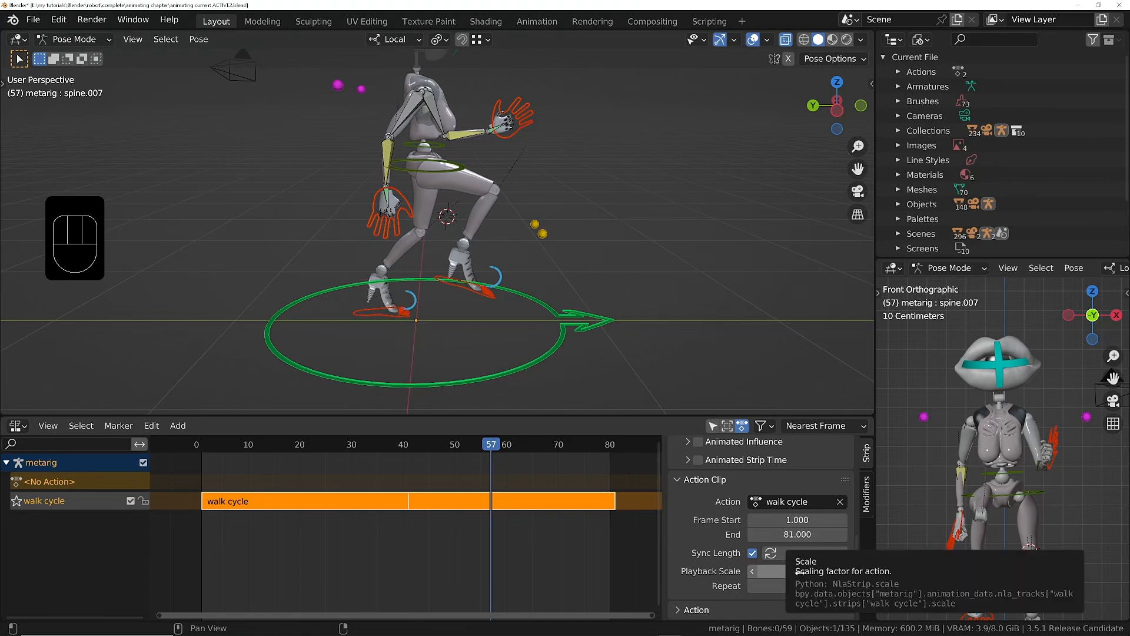
Step: Set the walk cycle strip's playback scale to 0.25 with 4 repeats and play back the animation
{"action": "left_click", "coordinate": [766, 572]}
{"action": "type", "text": "0.25"}
{"action": "key", "text": "Return"}
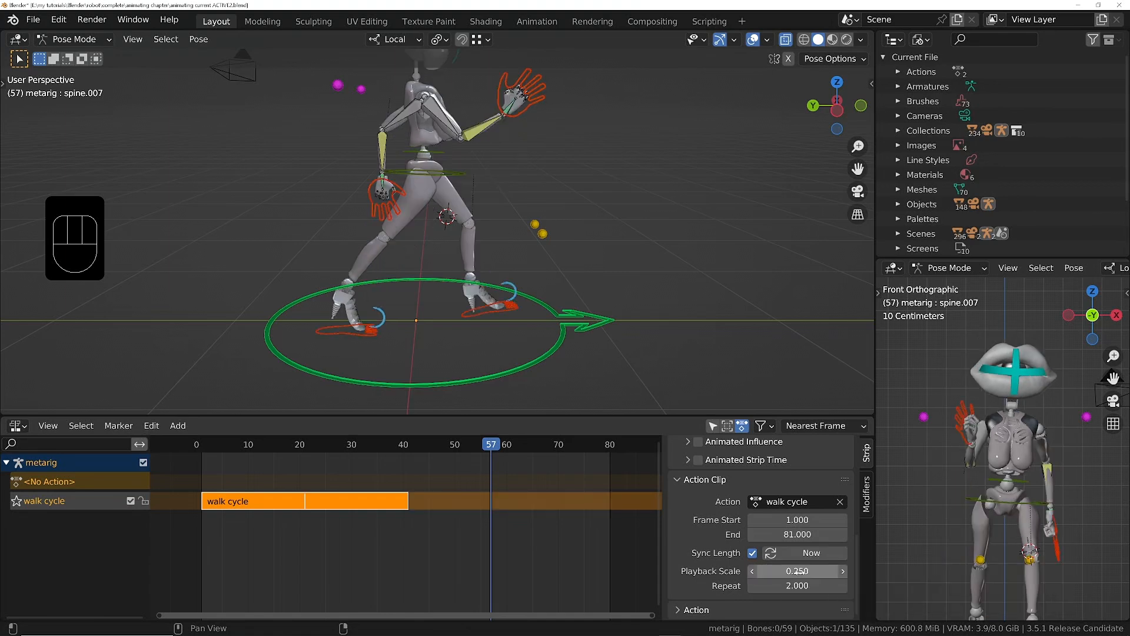
{"action": "left_click", "coordinate": [798, 586]}
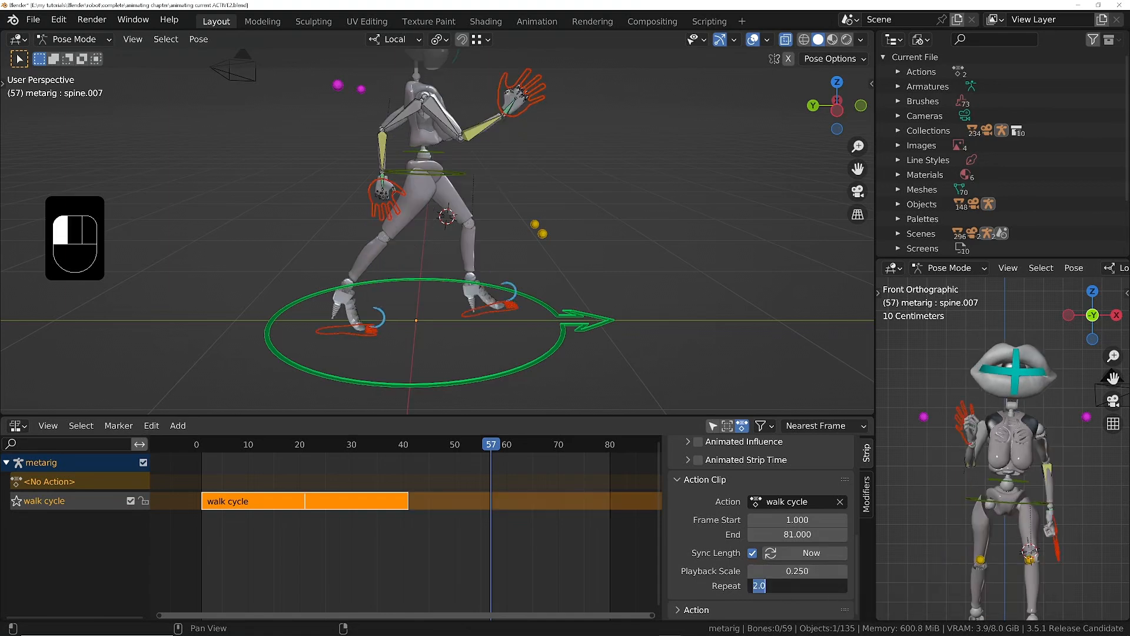
{"action": "type", "text": "4"}
{"action": "key", "text": "Return"}
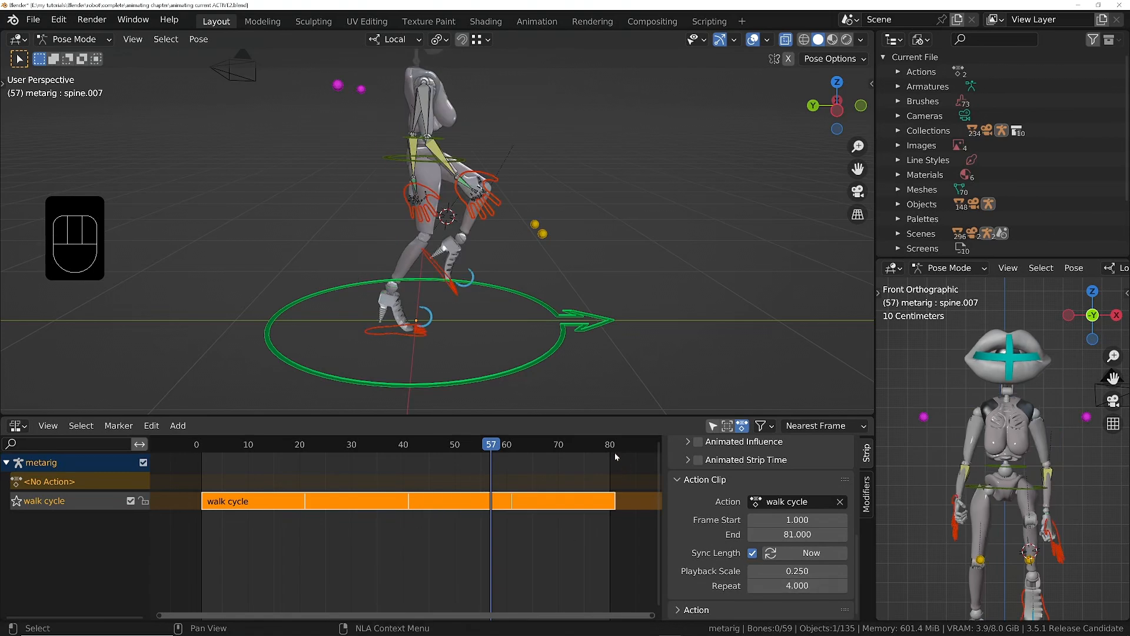
{"action": "key", "text": "space"}
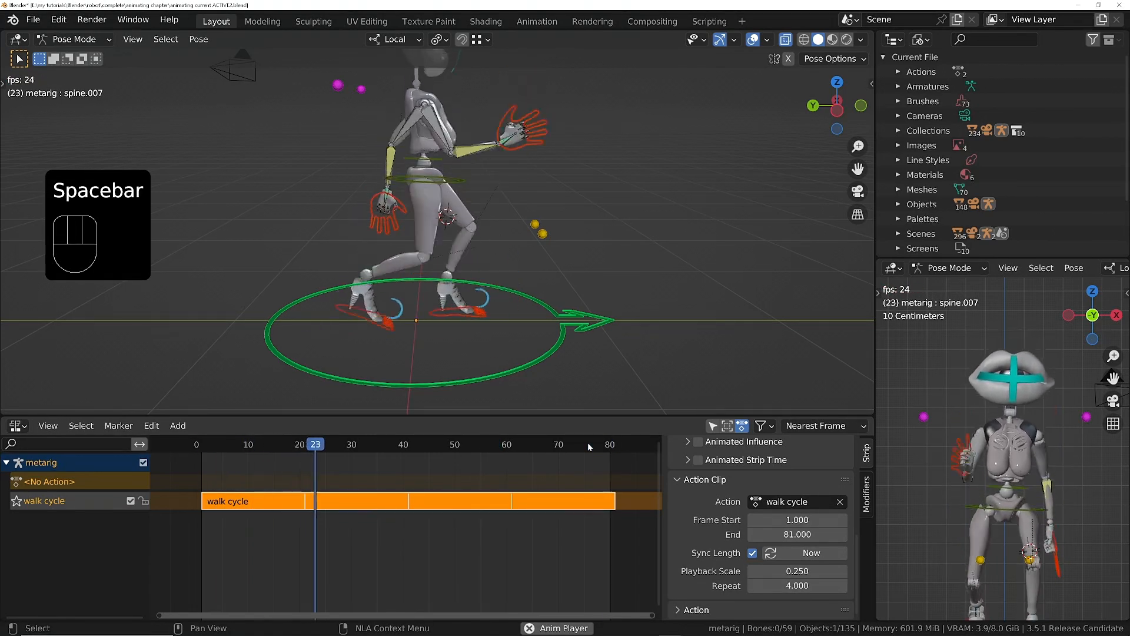
{"action": "key", "text": "space"}
Step: Reset the walk cycle strip's playback scale to 1 and its repeat value to 1
{"action": "left_click", "coordinate": [798, 571]}
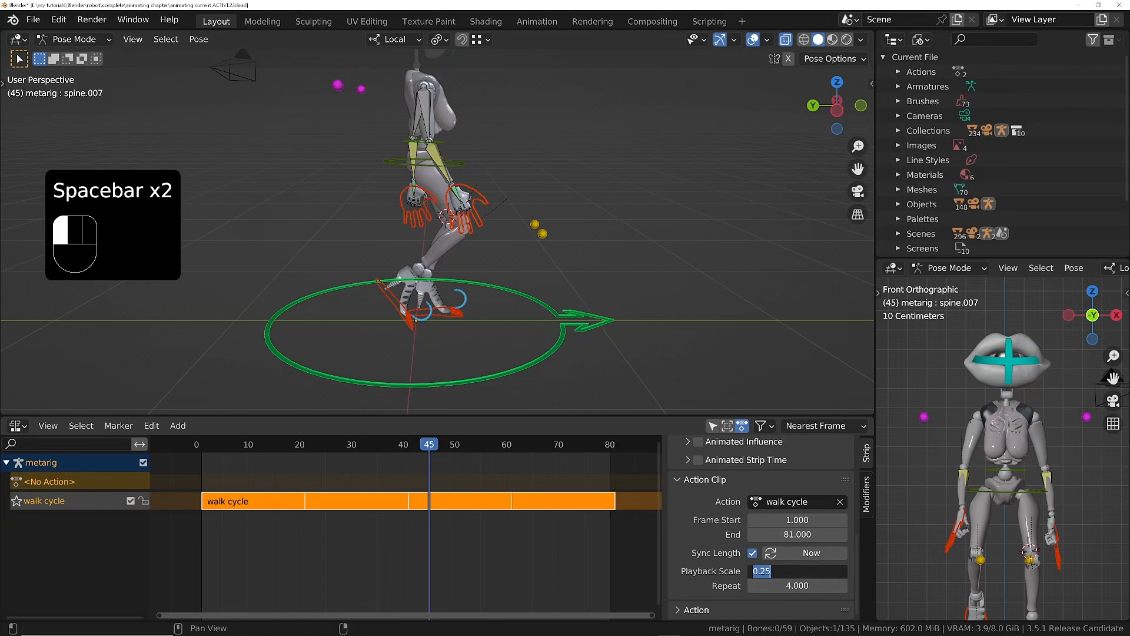
{"action": "type", "text": "1"}
{"action": "key", "text": "Return"}
{"action": "left_click", "coordinate": [797, 586]}
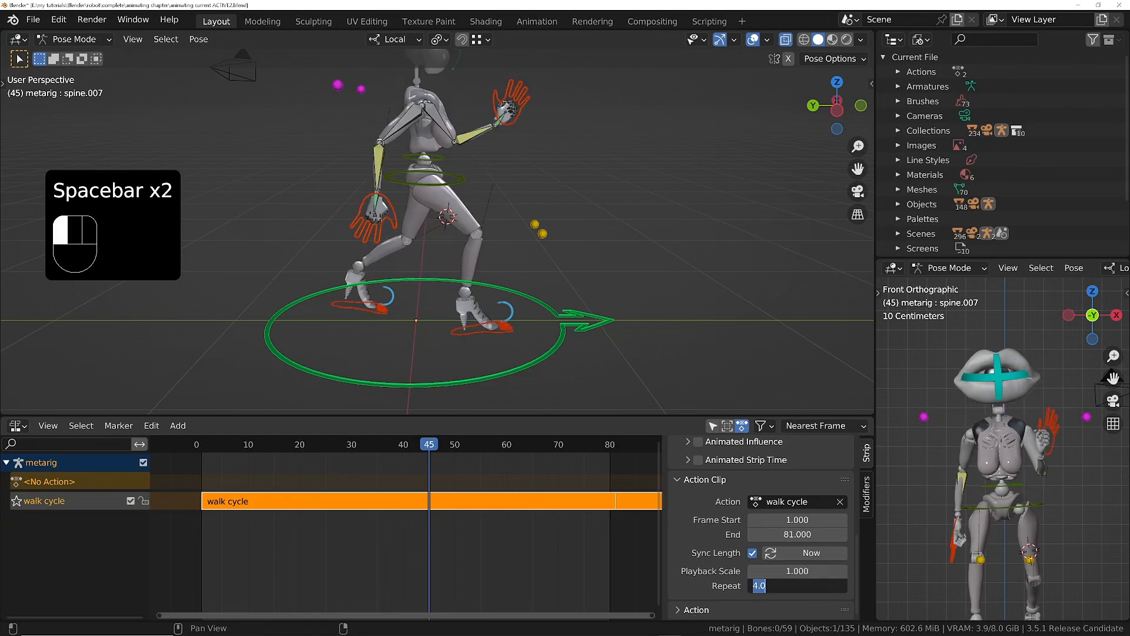
{"action": "type", "text": "1"}
{"action": "key", "text": "Return"}
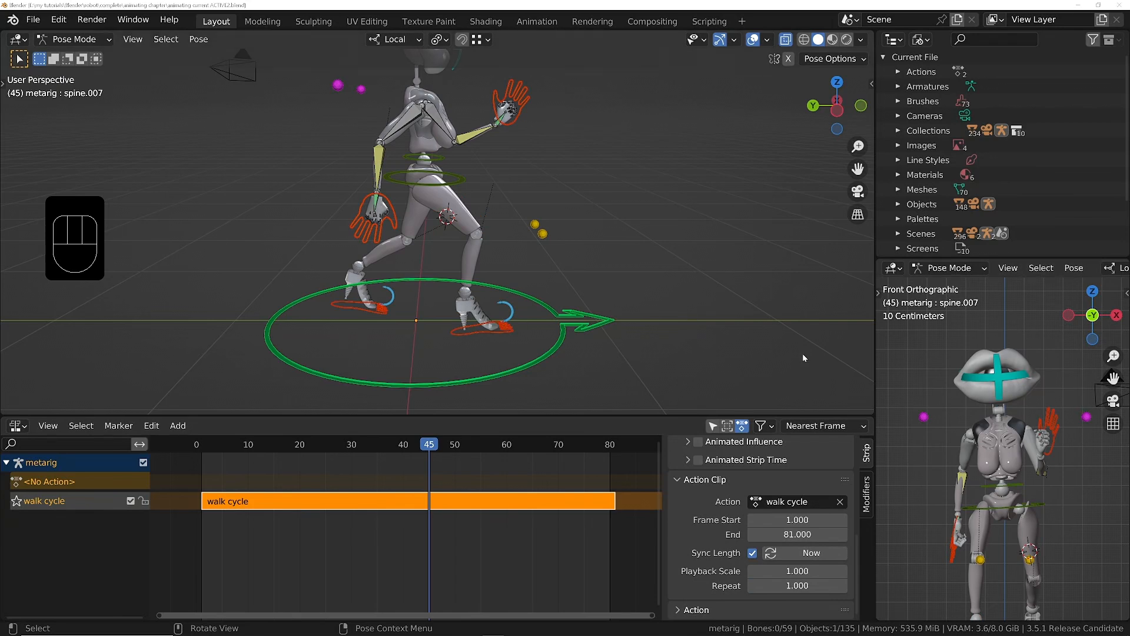
Step: Select the large green ring control bone on the ground and switch the metarig to Object Mode
{"action": "left_click", "coordinate": [429, 386]}
{"action": "key", "text": "Tab"}
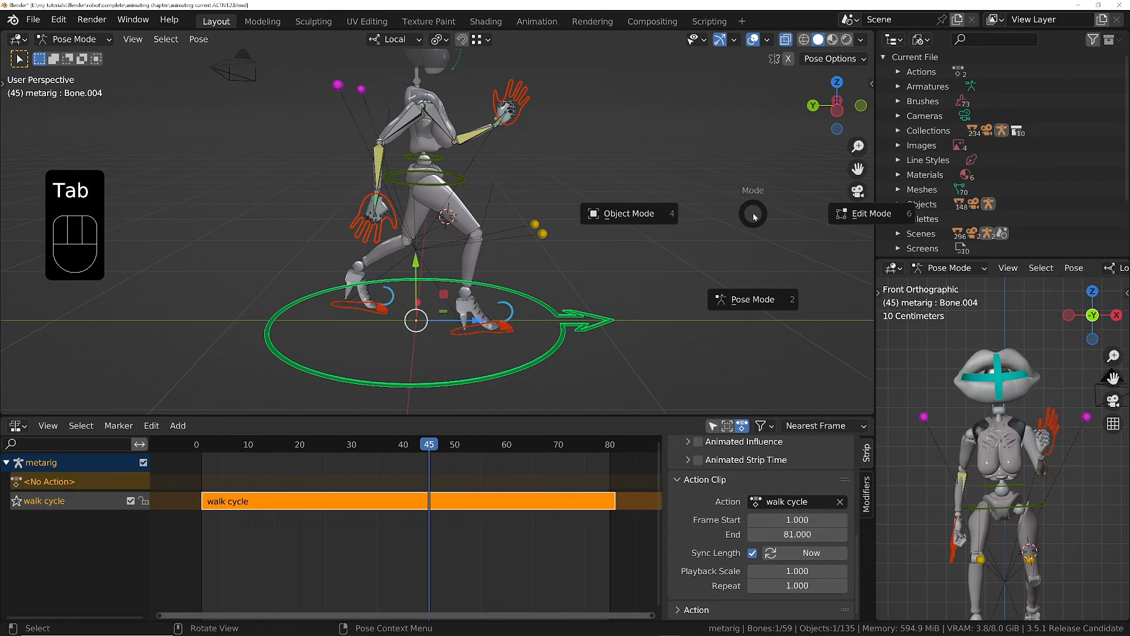
{"action": "left_click", "coordinate": [636, 209]}
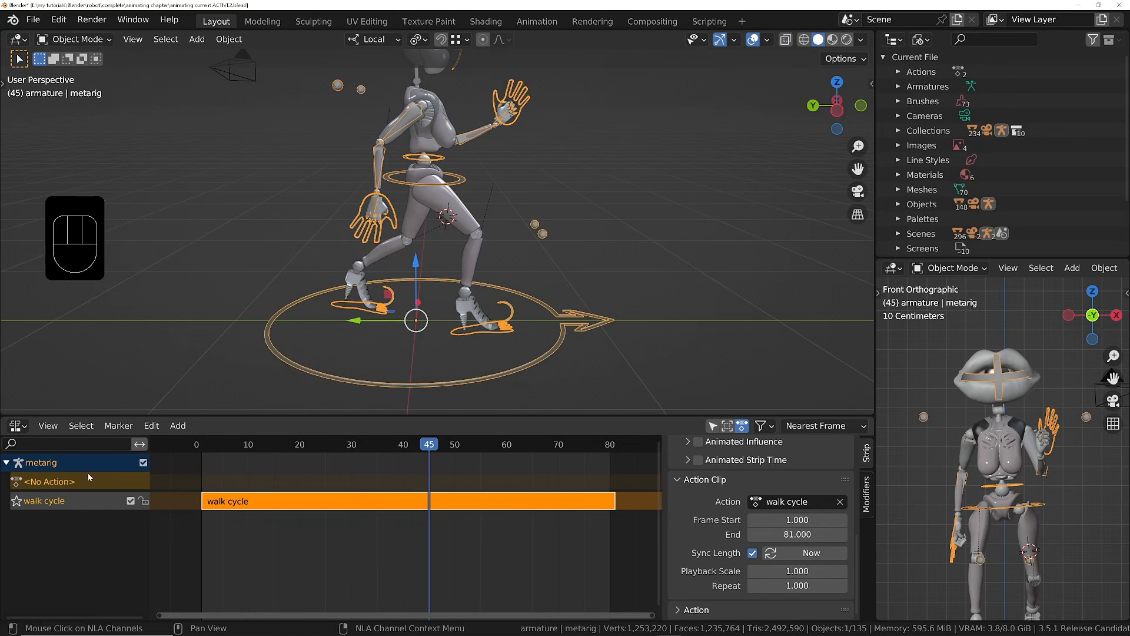
Step: Keyframe the metarig's location and rotation at frame 1 and rename its new action "character move"
{"action": "key", "text": "shift+Left"}
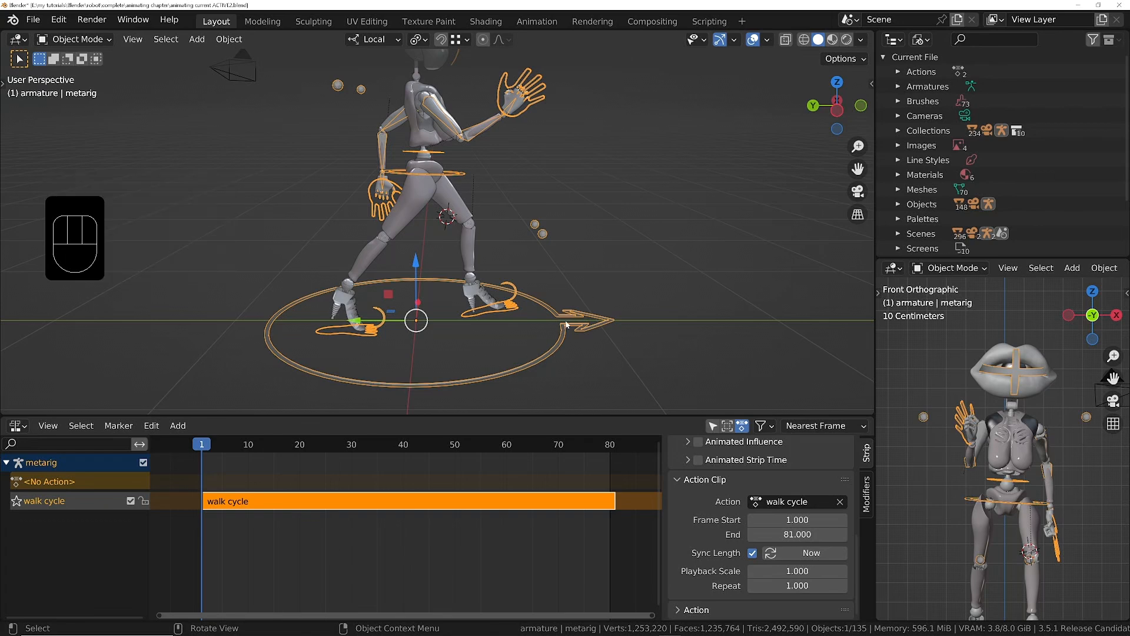
{"action": "key", "text": "i"}
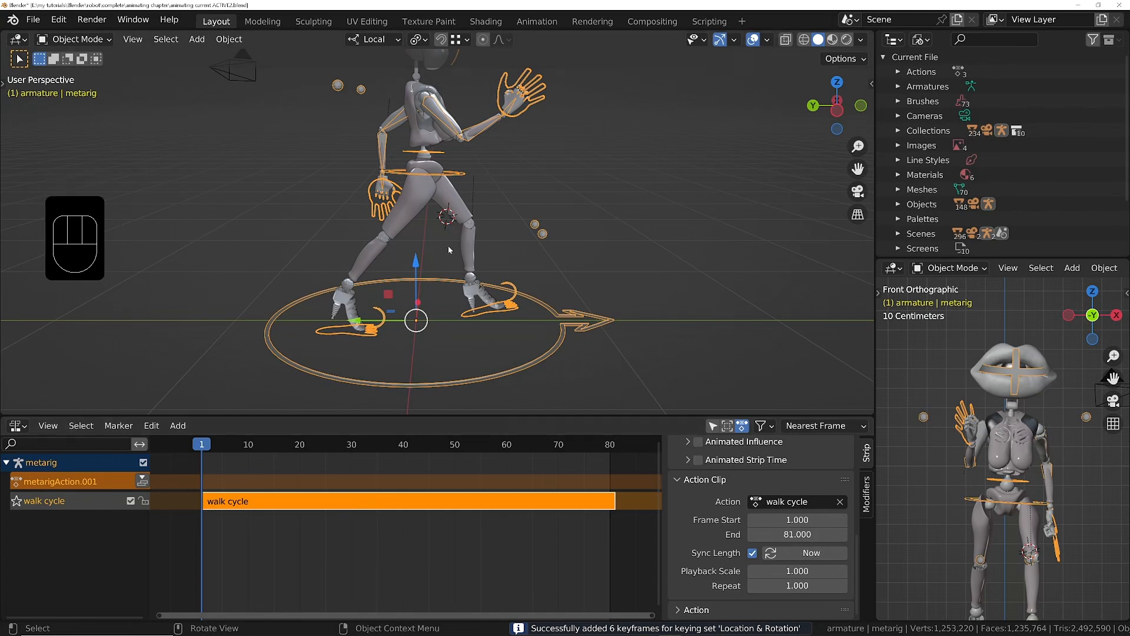
{"action": "double_click", "coordinate": [64, 482]}
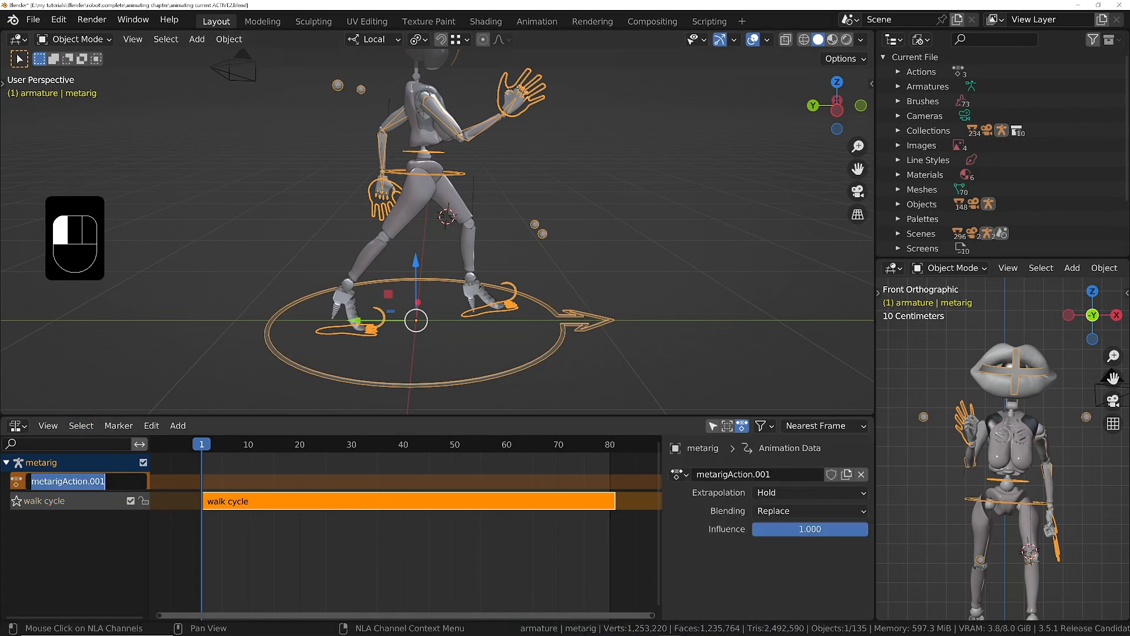
{"action": "type", "text": "character move"}
{"action": "key", "text": "Return"}
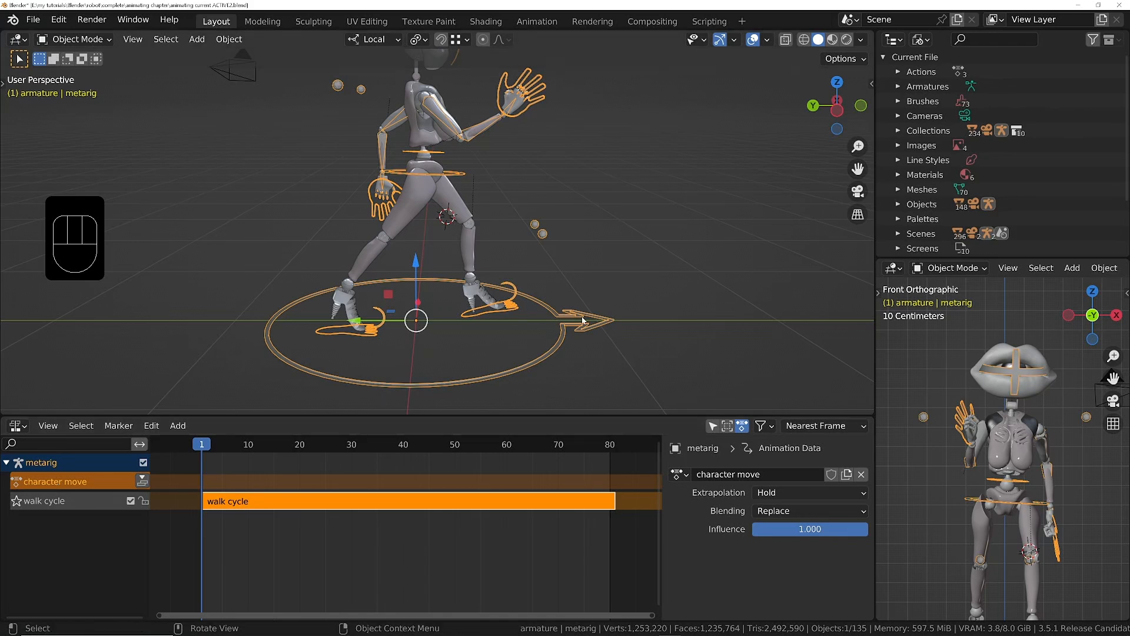
Step: At frame 10, move the metarig forward about 0.71 m along its local Y axis with auto keying
{"action": "left_click", "coordinate": [249, 449]}
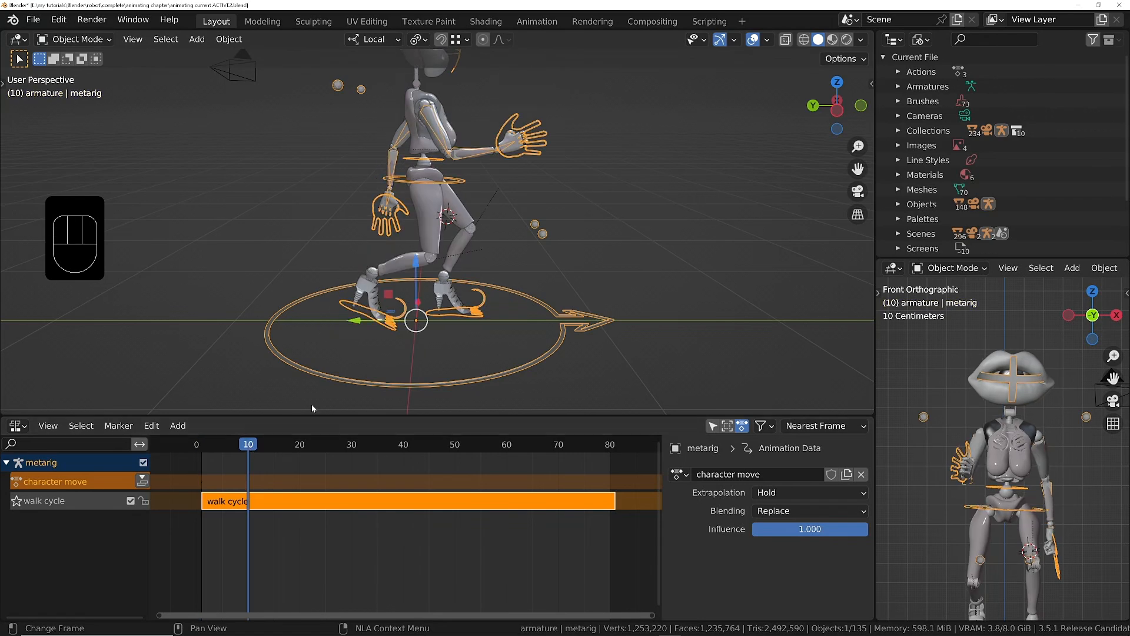
{"action": "key", "text": "g"}
{"action": "key", "text": "y"}
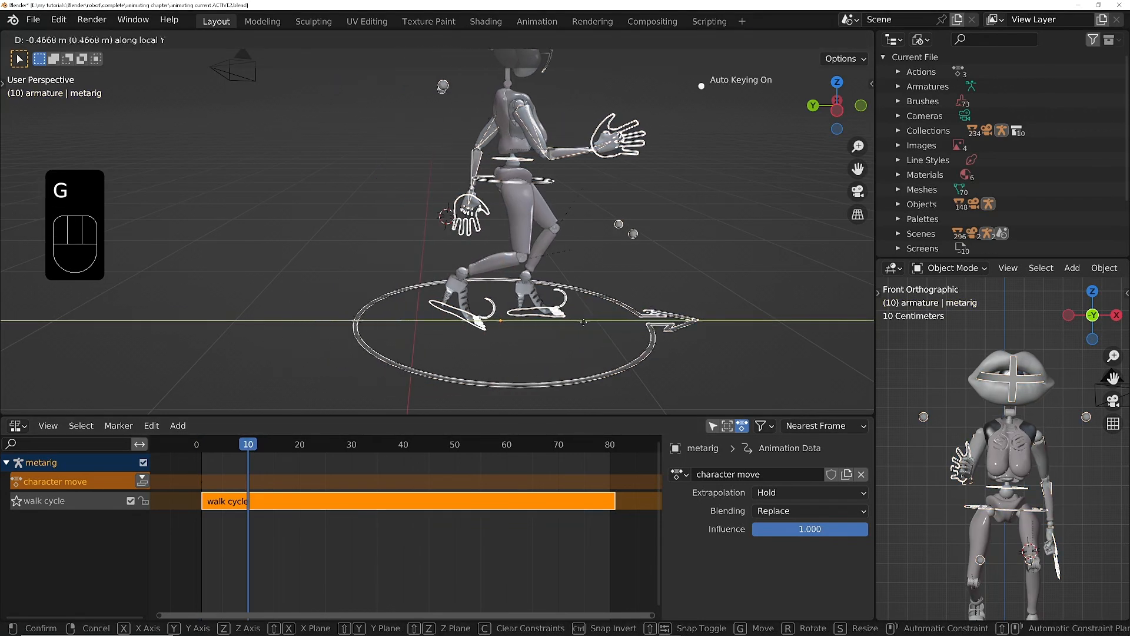
{"action": "left_click", "coordinate": [625, 330]}
{"action": "mouse_move", "coordinate": [247, 448]}
{"action": "left_mouse_down"}
{"action": "mouse_move", "coordinate": [202, 446]}
{"action": "mouse_move", "coordinate": [285, 445]}
{"action": "mouse_move", "coordinate": [253, 446]}
{"action": "left_mouse_up"}
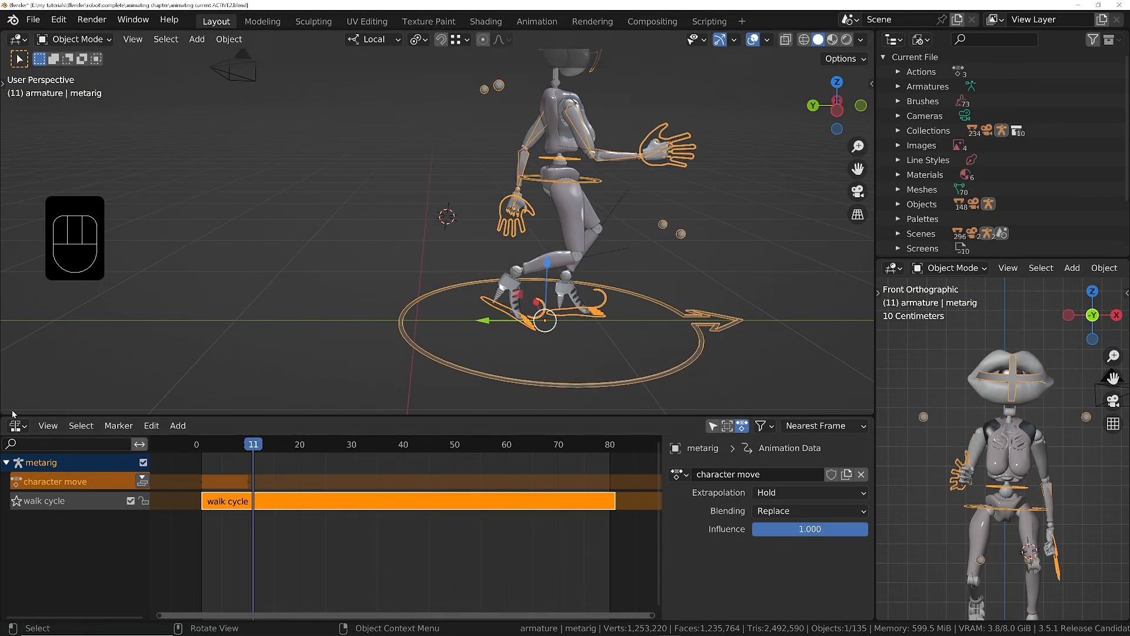
Step: Add an enlarged Graph Editor area below the 3D viewport and expand the metarig's Object Transforms channels in it
{"action": "left_click_drag", "start_coordinate": [13, 414], "coordinate": [17, 321]}
{"action": "left_click", "coordinate": [18, 327]}
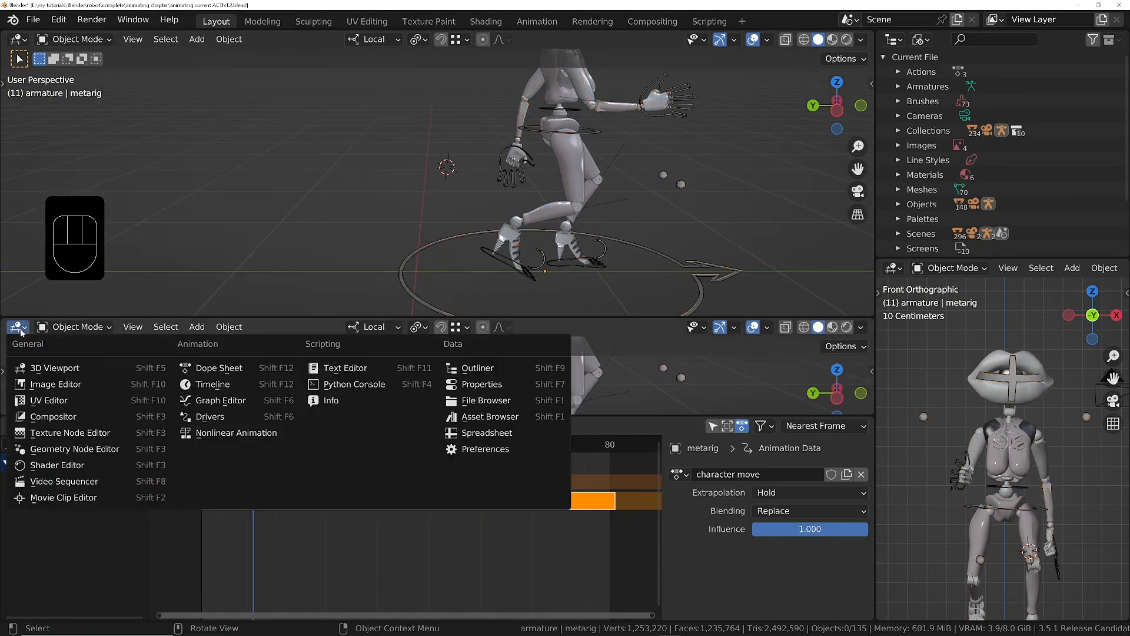
{"action": "left_click", "coordinate": [221, 400]}
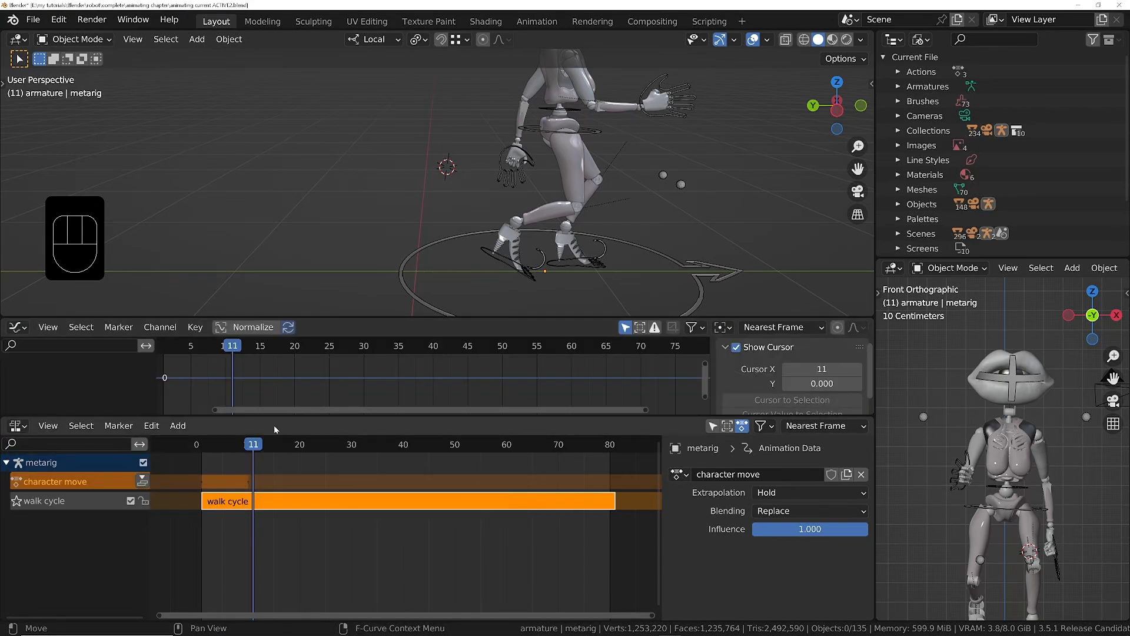
{"action": "left_click", "coordinate": [448, 241]}
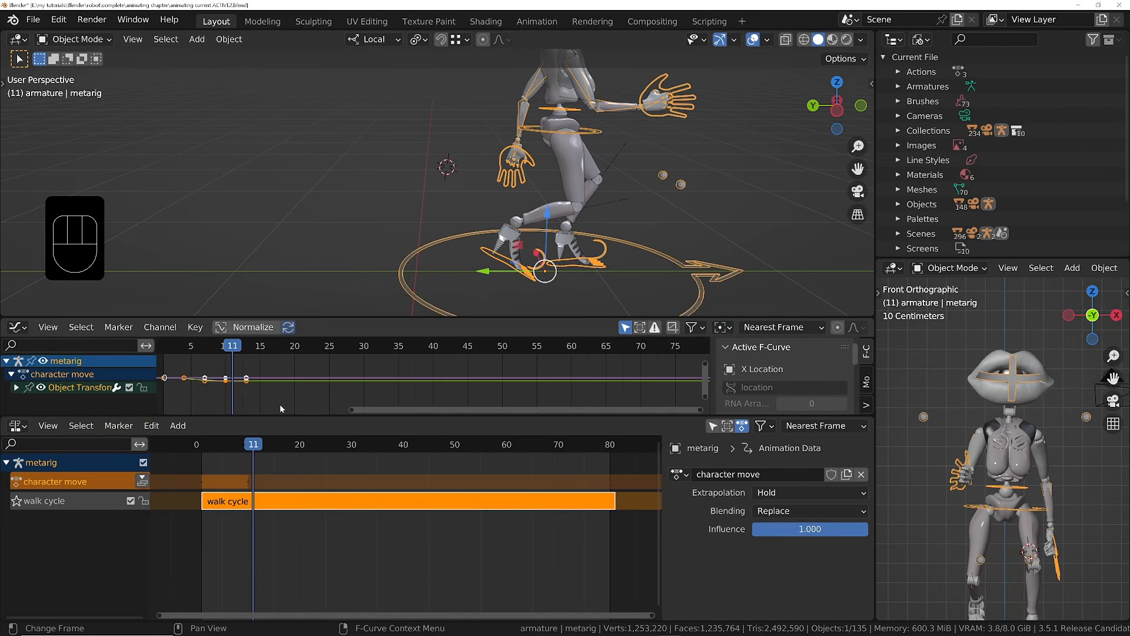
{"action": "left_click_drag", "start_coordinate": [281, 415], "coordinate": [280, 572]}
{"action": "left_click", "coordinate": [16, 387]}
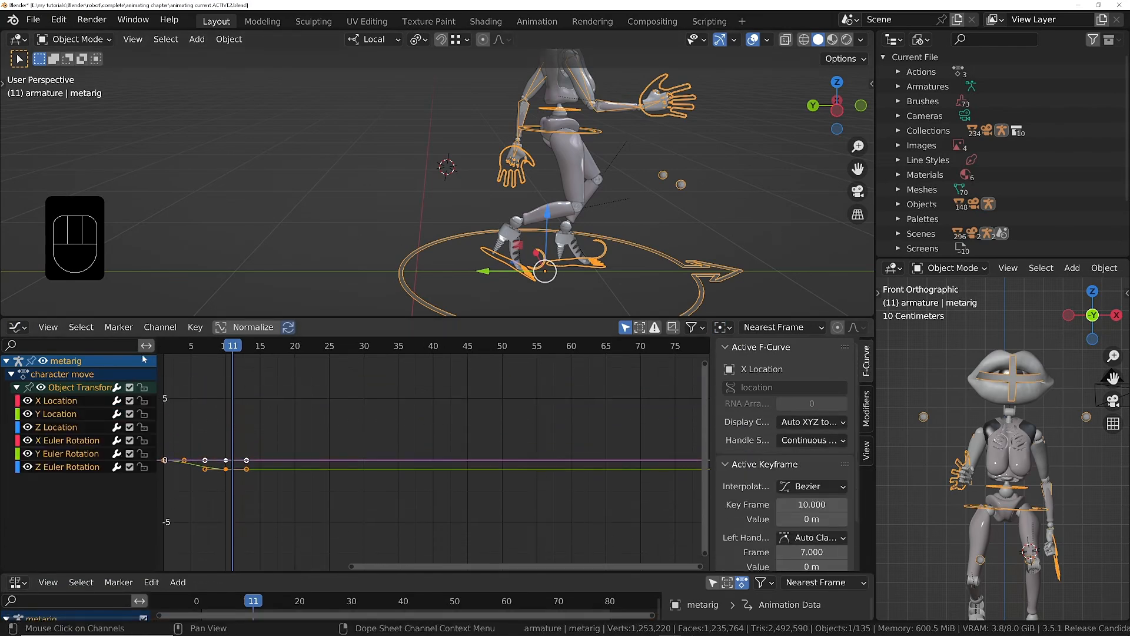
Step: Hide every character move curve except Y Location and frame that curve closely around its two keyframes
{"action": "left_click_drag", "start_coordinate": [26, 400], "coordinate": [26, 471]}
{"action": "left_click", "coordinate": [27, 412]}
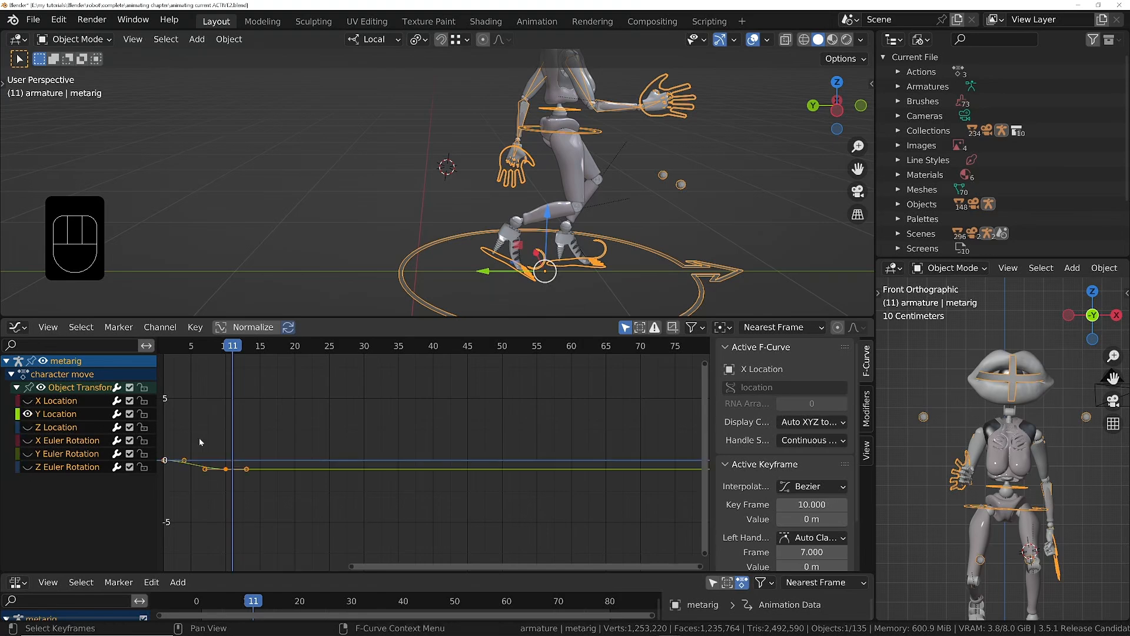
{"action": "middle_click_drag", "start_coordinate": [227, 439], "coordinate": [317, 399]}
{"action": "middle_click_drag", "start_coordinate": [288, 456], "coordinate": [347, 404]}
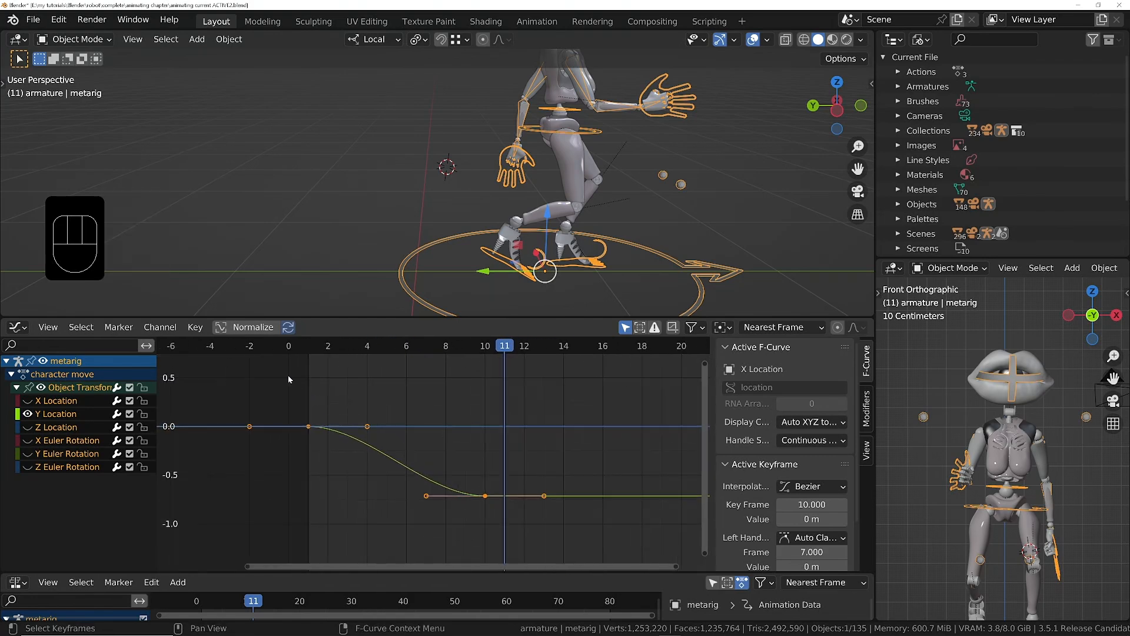
Step: Set the Y Location keyframes' interpolation to Linear and play back the movement
{"action": "key", "text": "t"}
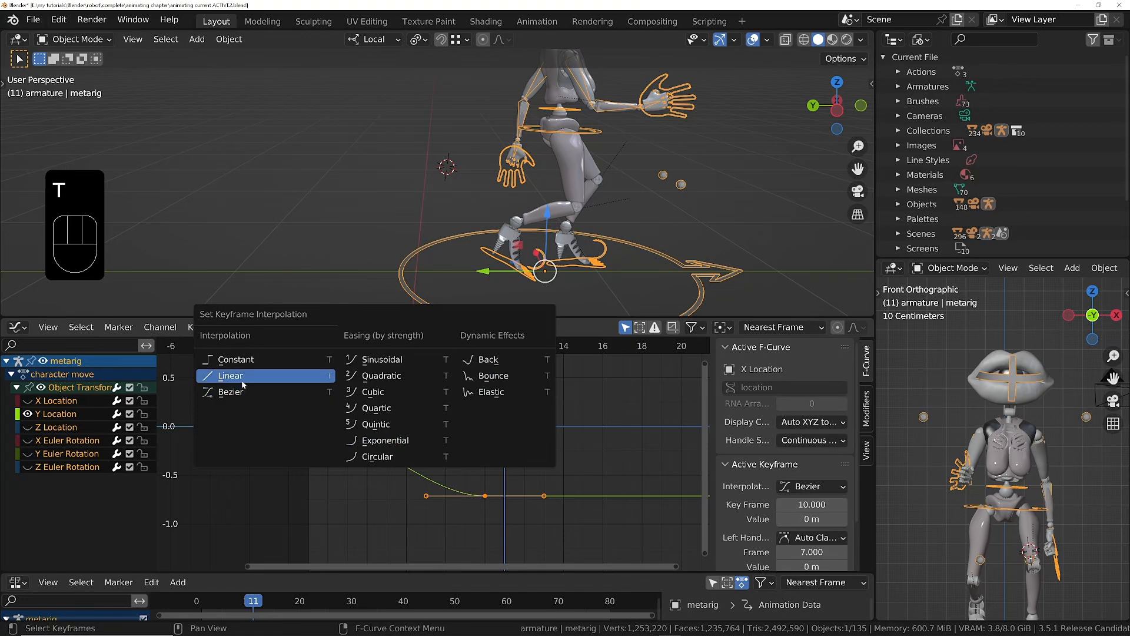
{"action": "left_click", "coordinate": [287, 376]}
{"action": "key", "text": "space"}
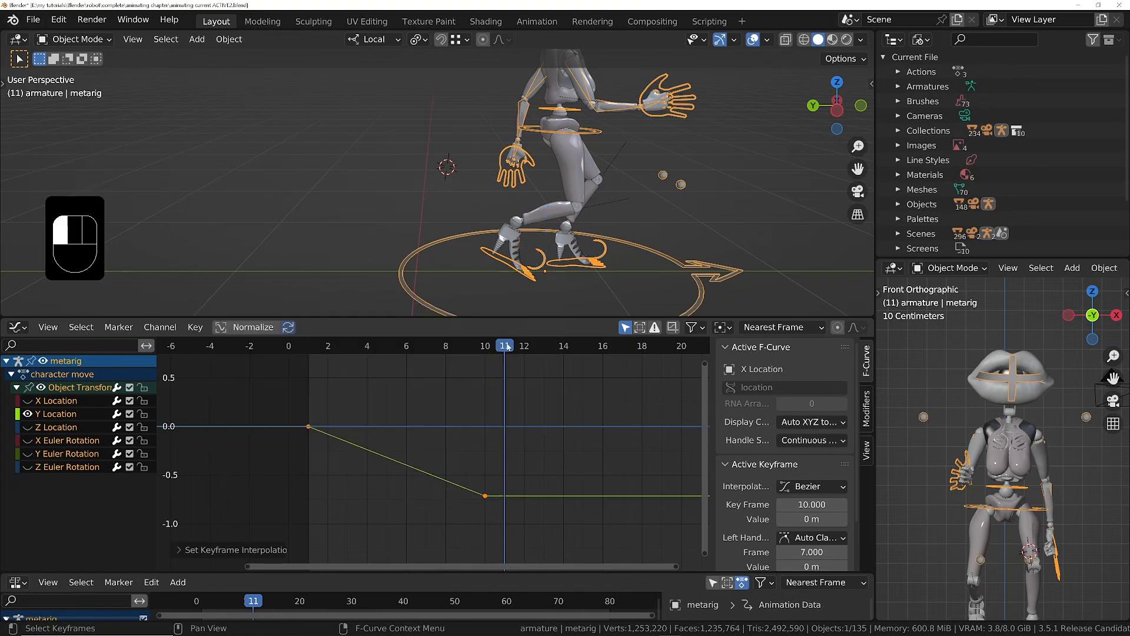
{"action": "key", "text": "space"}
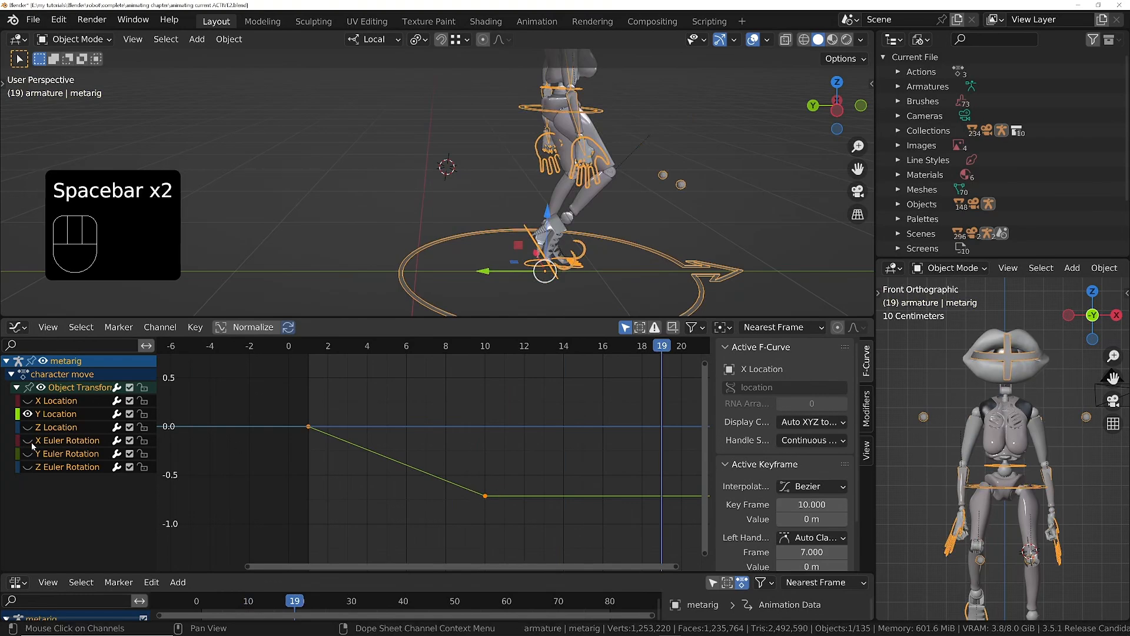
Step: Apply Linear Extrapolation to the Y Location curve and play back the continuous forward movement
{"action": "left_click", "coordinate": [59, 414]}
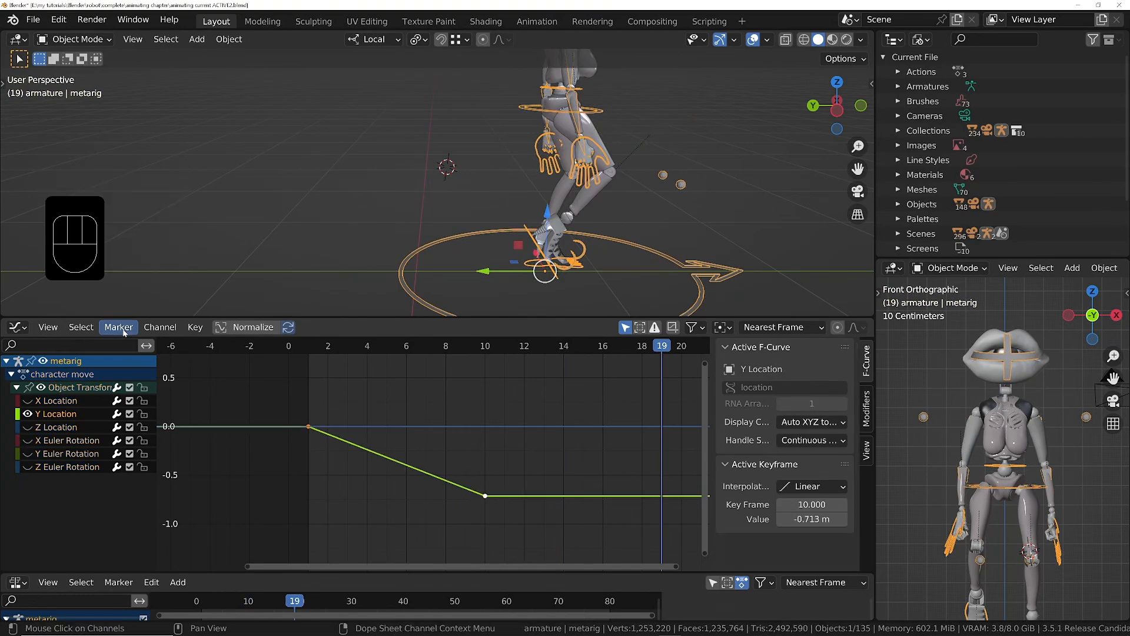
{"action": "left_click", "coordinate": [160, 327]}
{"action": "mouse_move", "coordinate": [191, 468]}
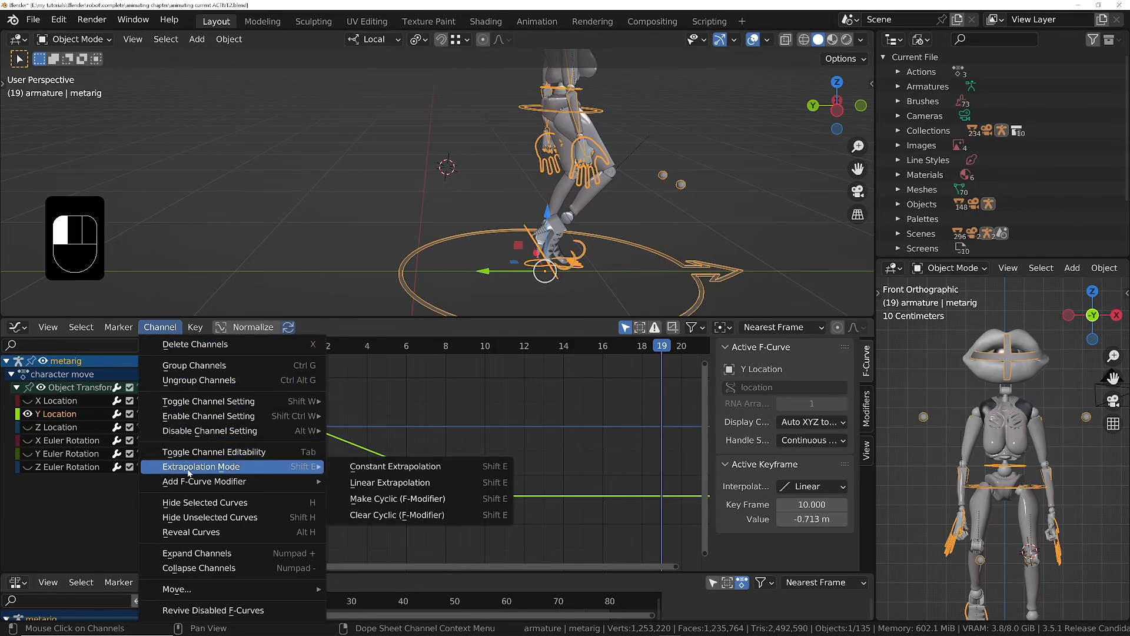
{"action": "left_click", "coordinate": [380, 482]}
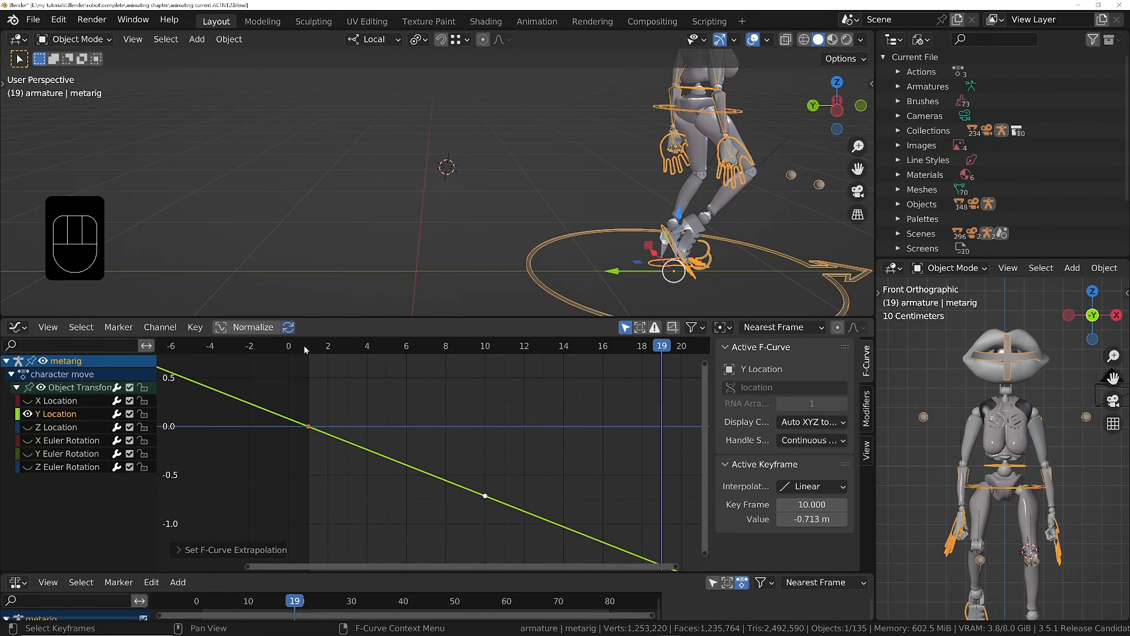
{"action": "key", "text": "space"}
{"action": "key", "text": "space"}
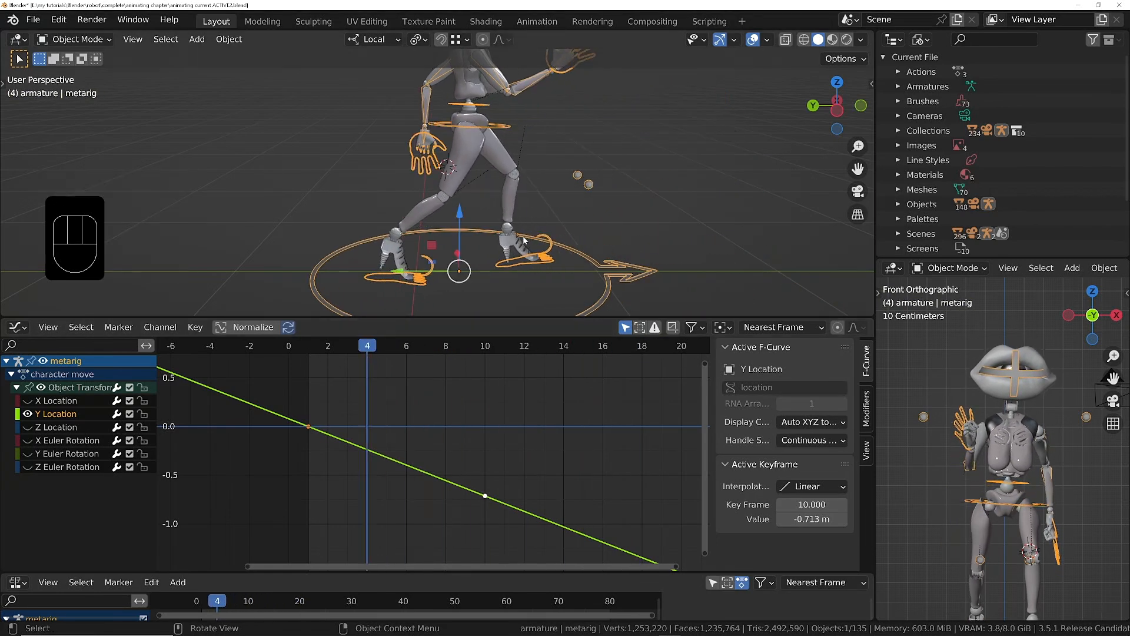
Step: In left orthographic view at frame 1, place the 3D cursor at the tip of the front foot's heel as a reference
{"action": "key", "text": "ctrl+KP_3"}
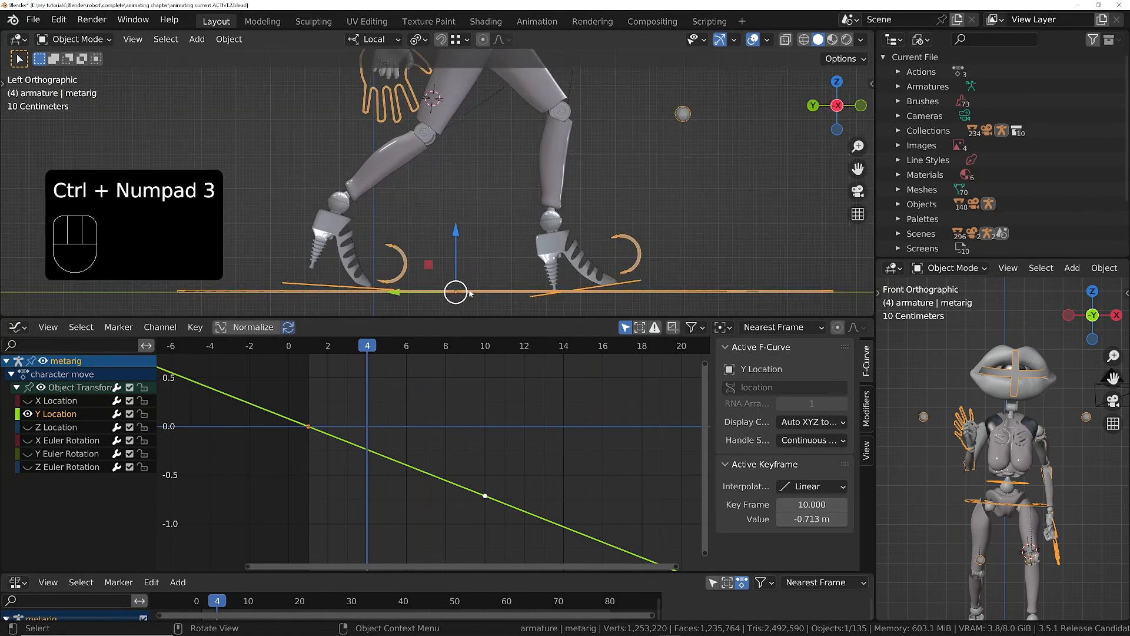
{"action": "scroll", "coordinate": [549, 289], "scroll_direction": "up", "scroll_amount": 4}
{"action": "middle_click_drag", "start_coordinate": [549, 289], "coordinate": [567, 259], "text": "shift"}
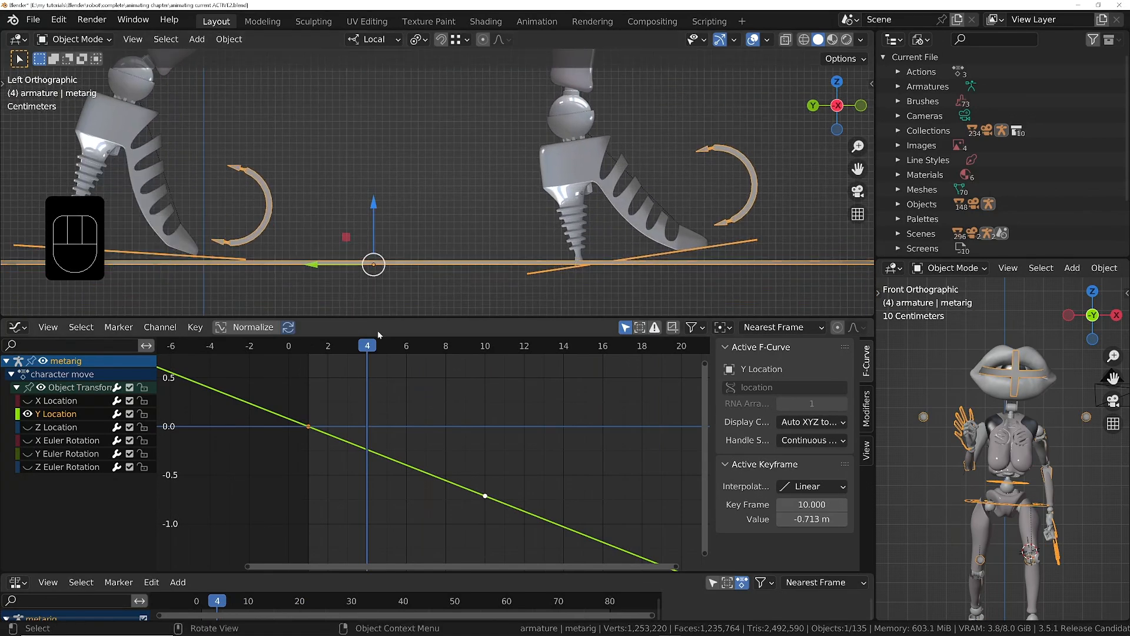
{"action": "left_click", "coordinate": [317, 346]}
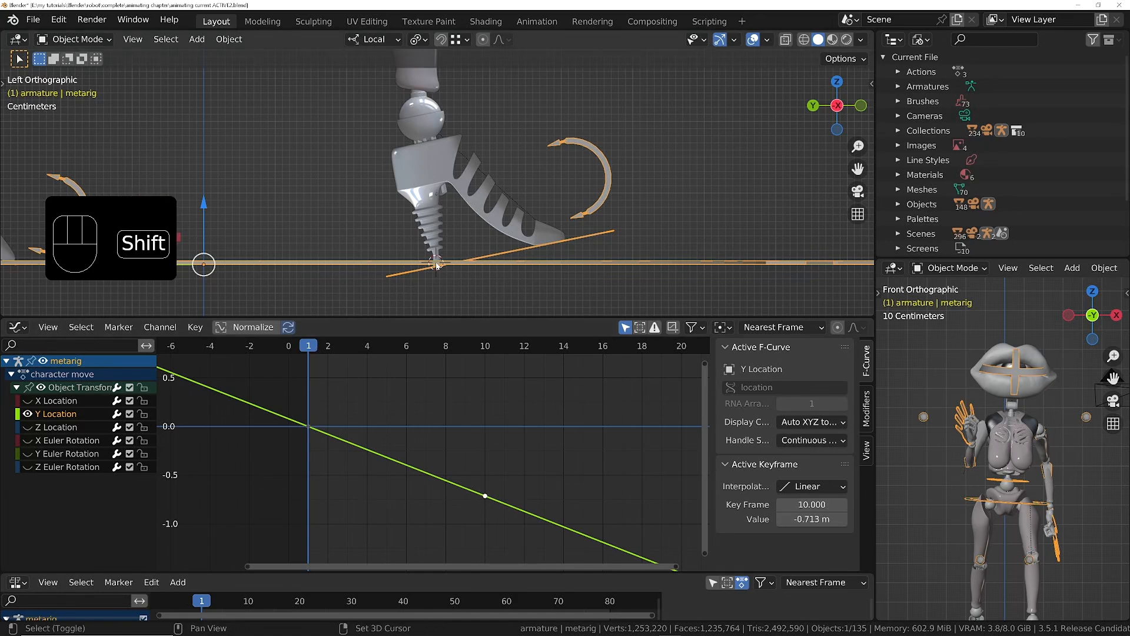
{"action": "scroll", "coordinate": [436, 266], "scroll_direction": "up", "scroll_amount": 4}
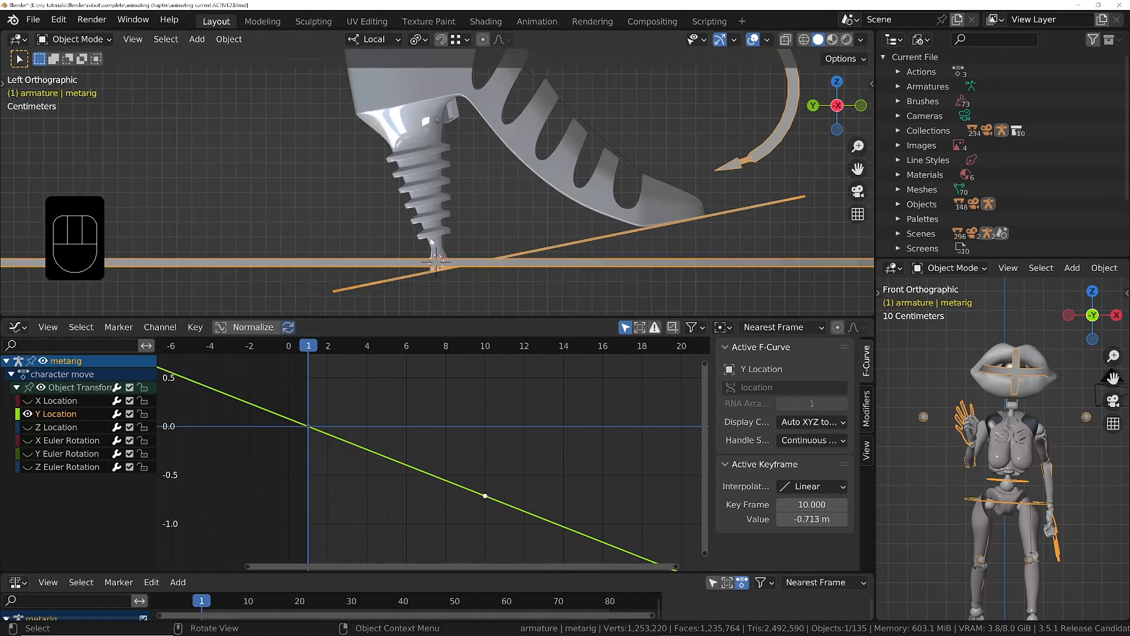
{"action": "scroll", "coordinate": [438, 246], "scroll_direction": "down", "scroll_amount": 4}
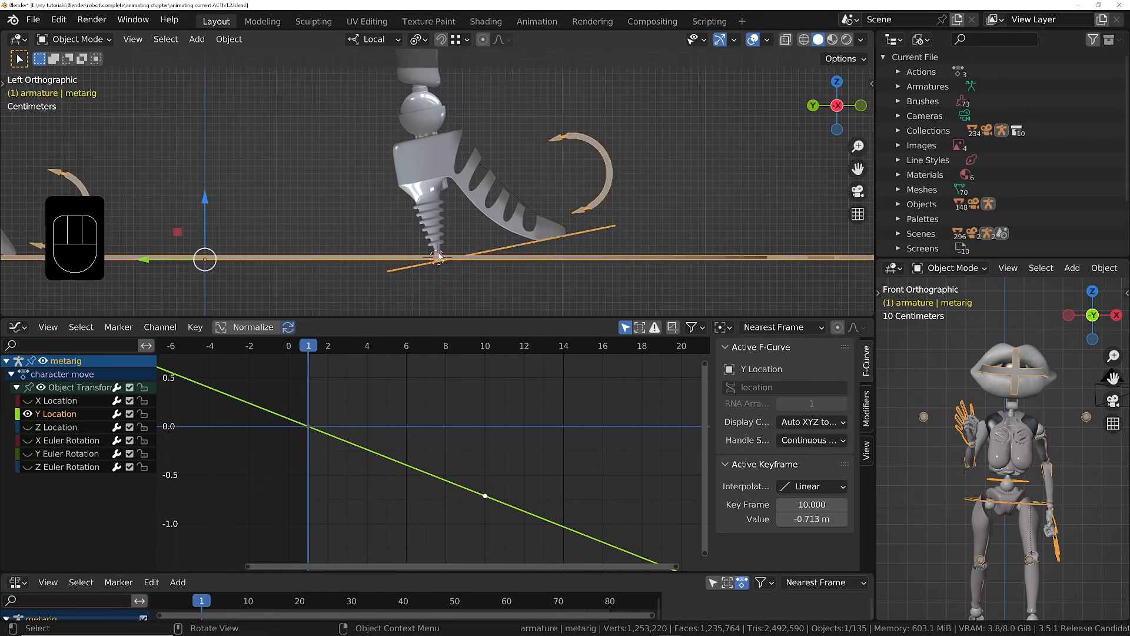
{"action": "scroll", "coordinate": [437, 243], "scroll_direction": "up", "scroll_amount": 3}
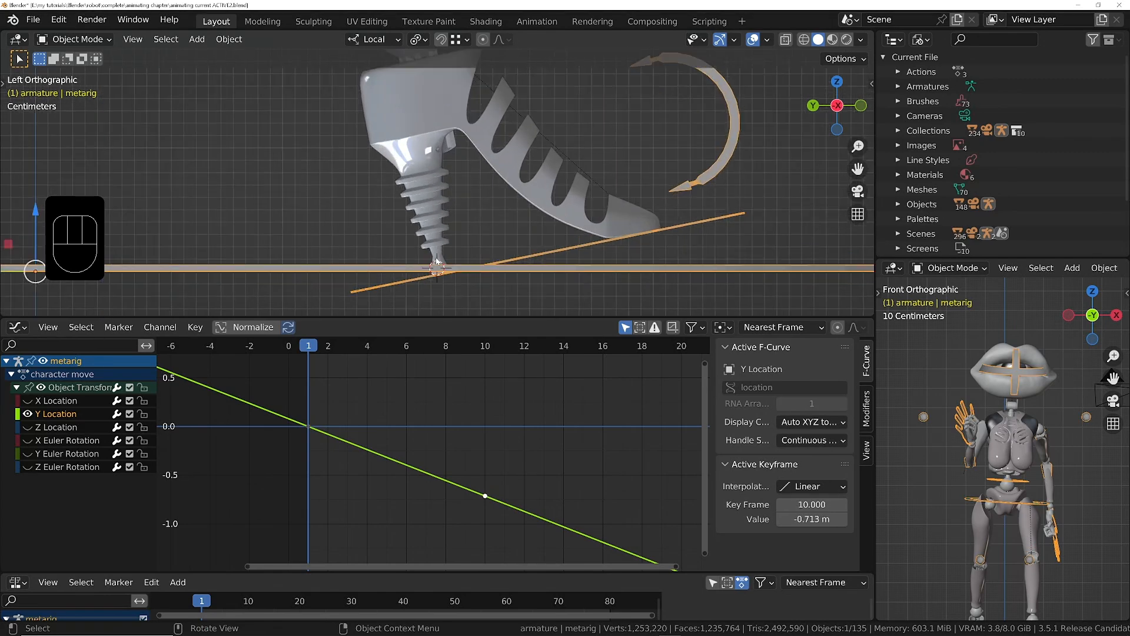
Step: At frame 10, raise the Y Location keyframe to about -0.2 m so the heel lines up with the 3D cursor, and scrub to check
{"action": "left_click_drag", "start_coordinate": [306, 349], "coordinate": [486, 349]}
{"action": "left_click_drag", "start_coordinate": [516, 485], "coordinate": [447, 527]}
{"action": "key", "text": "g"}
{"action": "key", "text": "y"}
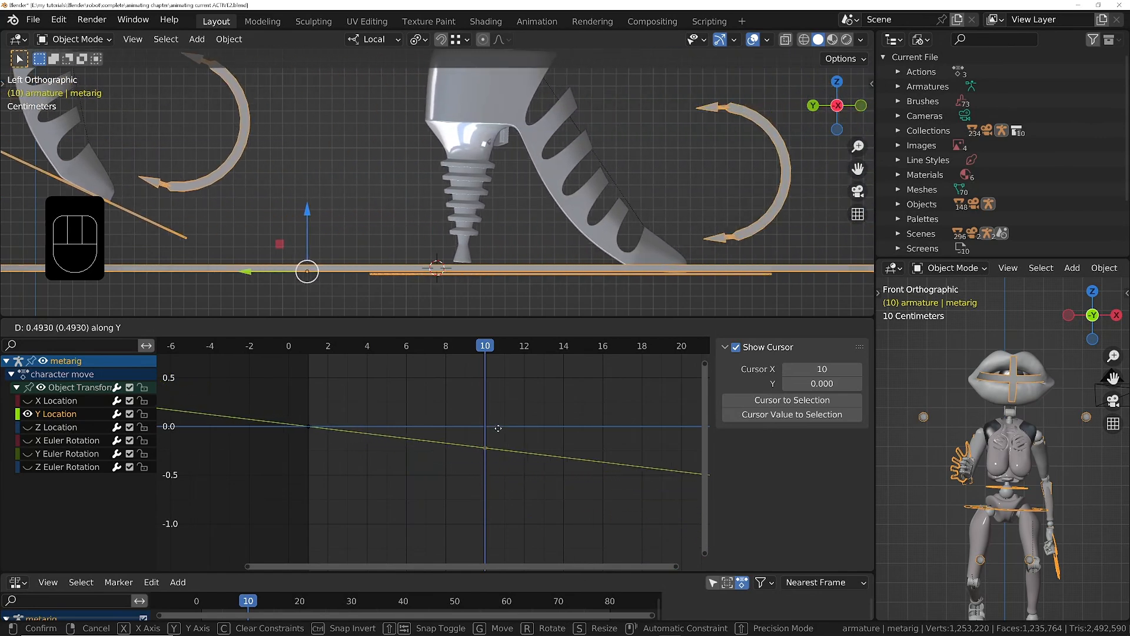
{"action": "key", "text": "shift"}
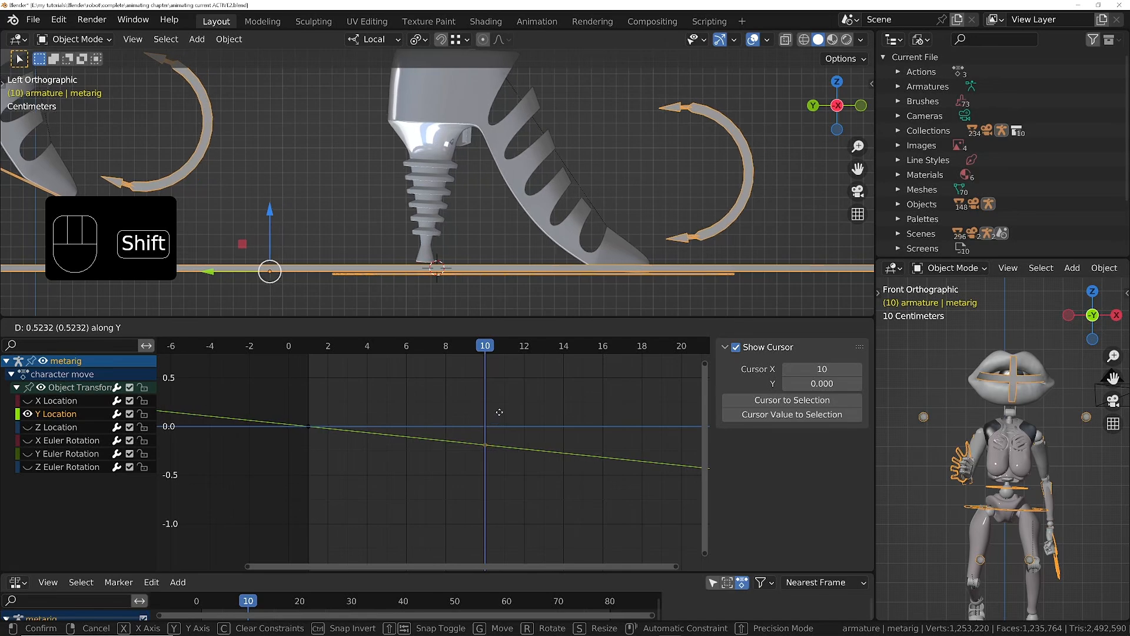
{"action": "left_click", "coordinate": [499, 424]}
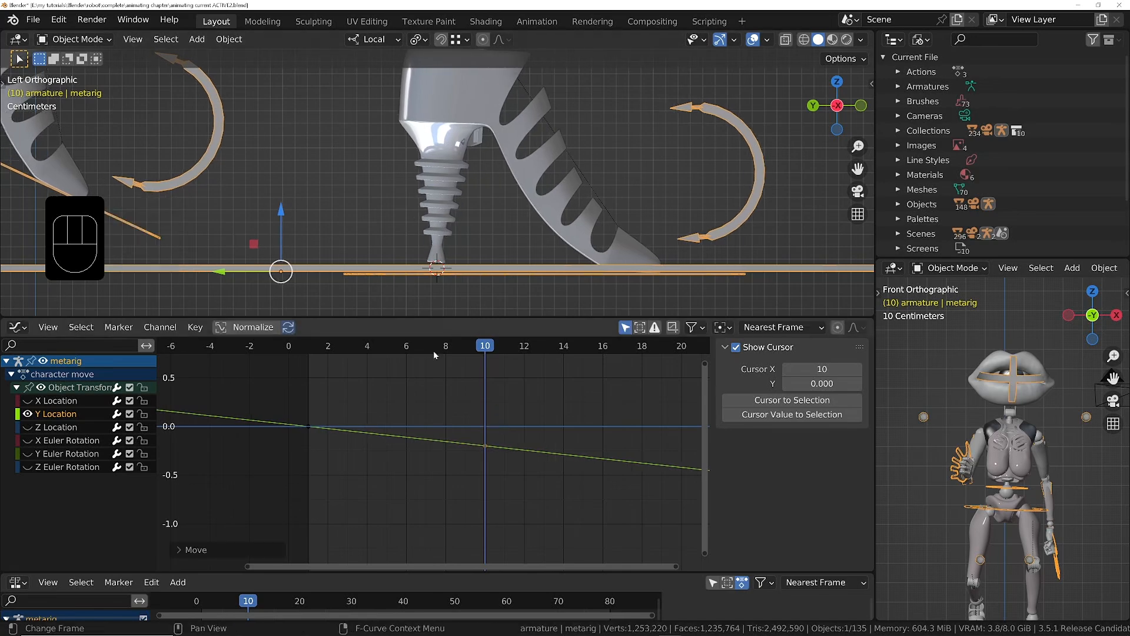
{"action": "left_click_drag", "start_coordinate": [430, 347], "coordinate": [450, 391]}
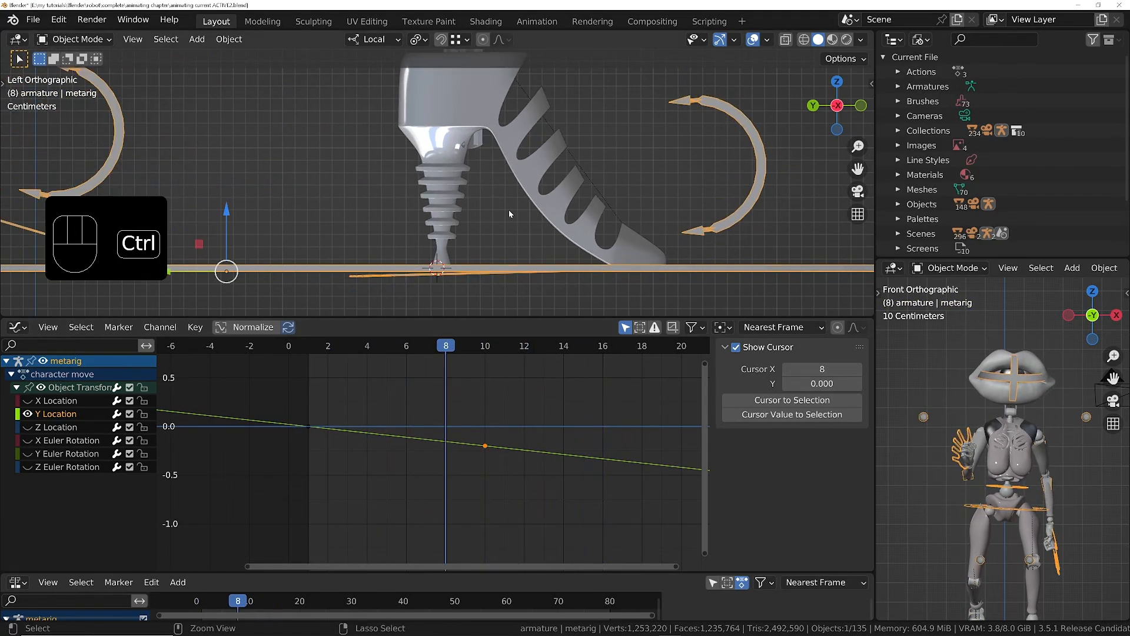
Step: Play back the walking character in perspective view to check for foot sliding, and return to frame 1
{"action": "middle_click_drag", "start_coordinate": [510, 210], "coordinate": [514, 304], "text": "ctrl"}
{"action": "middle_click_drag", "start_coordinate": [534, 89], "coordinate": [516, 318]}
{"action": "scroll", "coordinate": [527, 125], "scroll_direction": "down", "scroll_amount": 8}
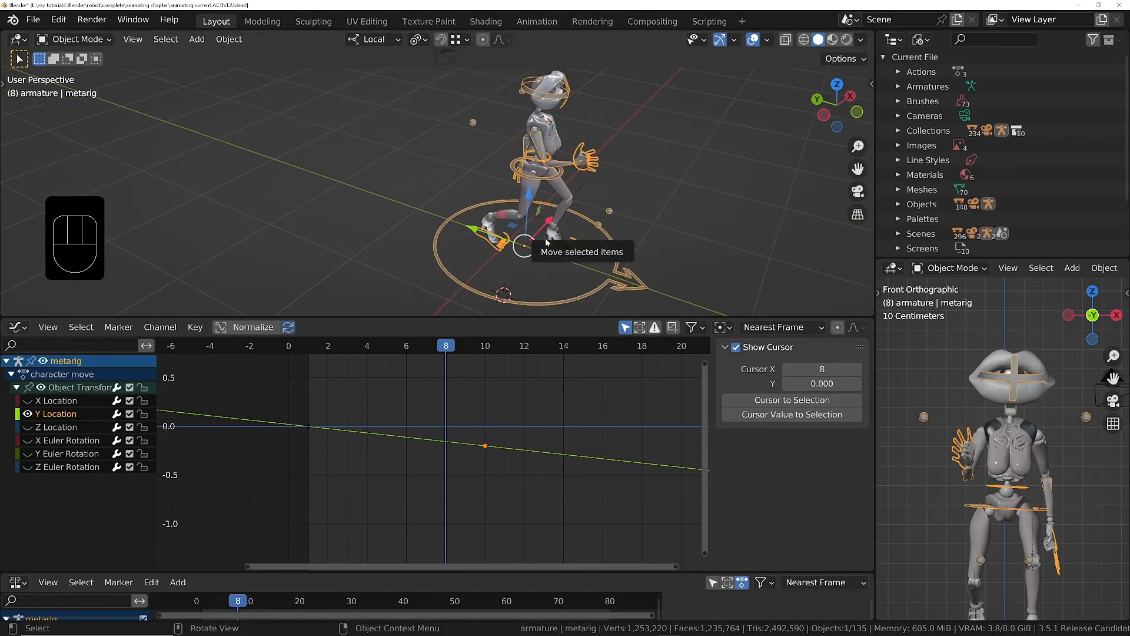
{"action": "mouse_move", "coordinate": [545, 238]}
{"action": "middle_mouse_down", "text": "ctrl"}
{"action": "mouse_move", "coordinate": [572, 193]}
{"action": "mouse_move", "coordinate": [563, 252]}
{"action": "middle_mouse_up", "text": "ctrl"}
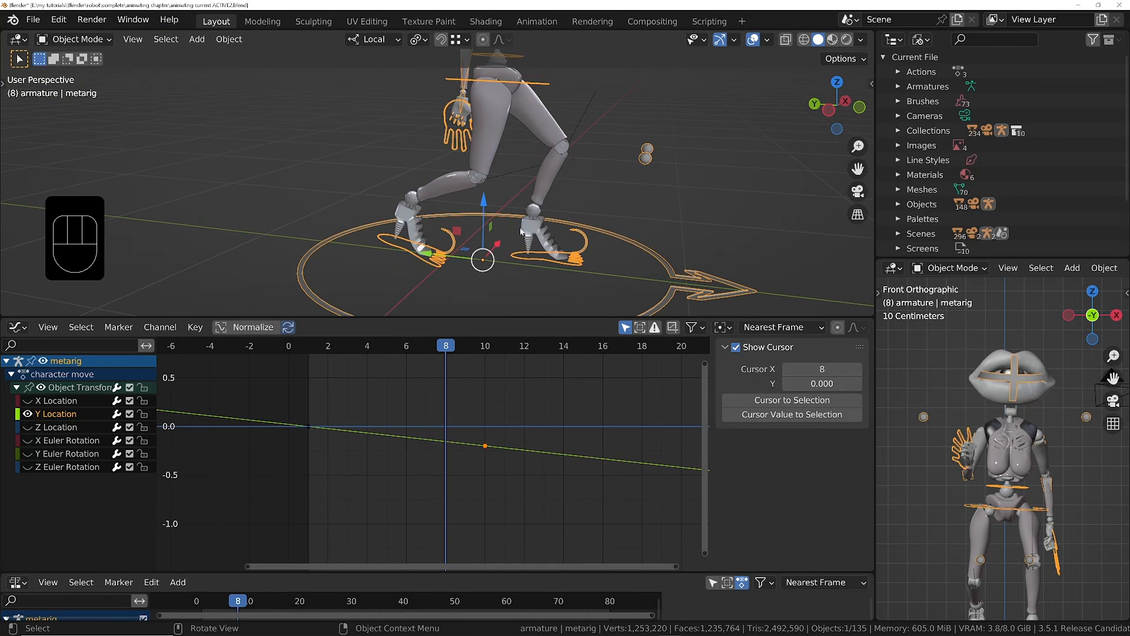
{"action": "key", "text": "space"}
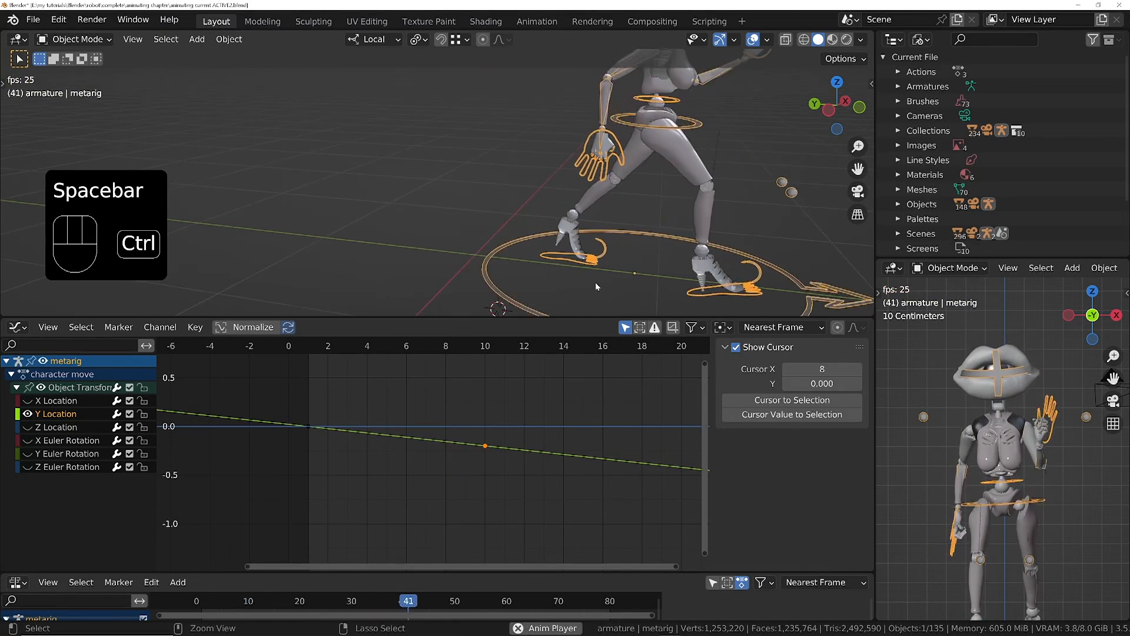
{"action": "key", "text": "space"}
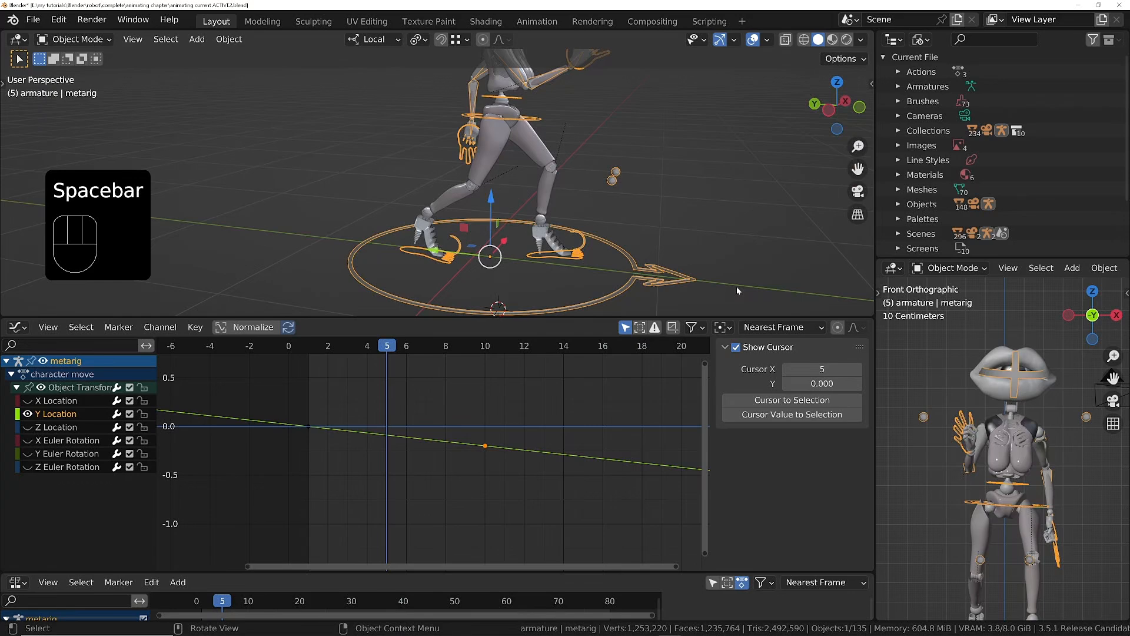
{"action": "key", "text": "shift+Left"}
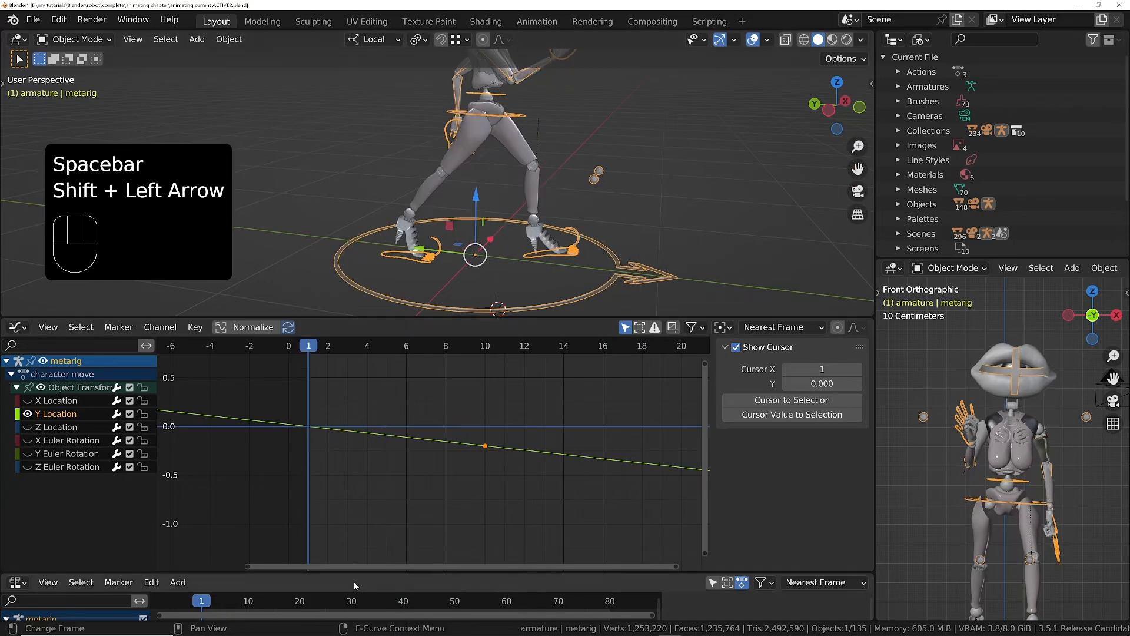
Step: Enlarge the Nonlinear Animation editor, show its strip properties, and start editing the stashed action of the walk cycle strip
{"action": "left_click_drag", "start_coordinate": [357, 572], "coordinate": [354, 480]}
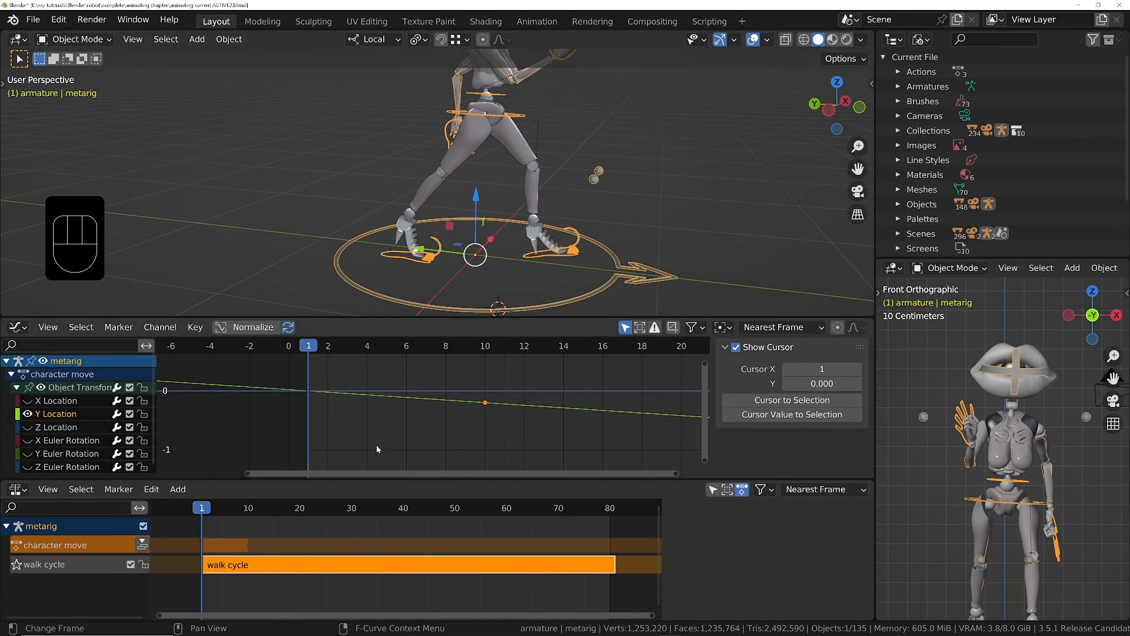
{"action": "key", "text": "n"}
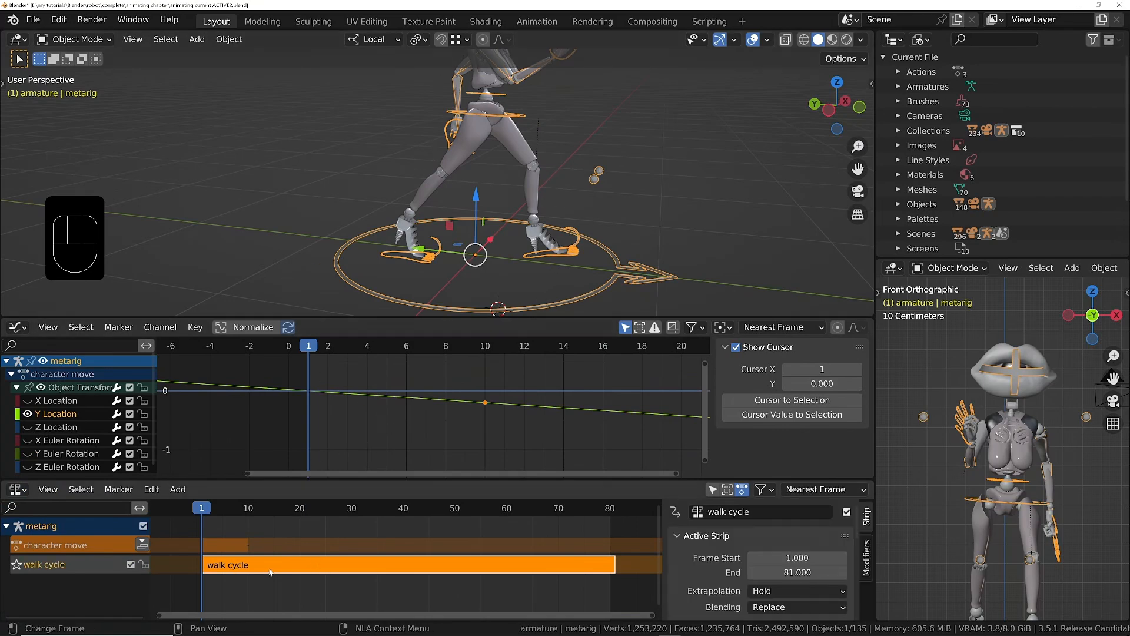
{"action": "key", "text": "shift+Tab"}
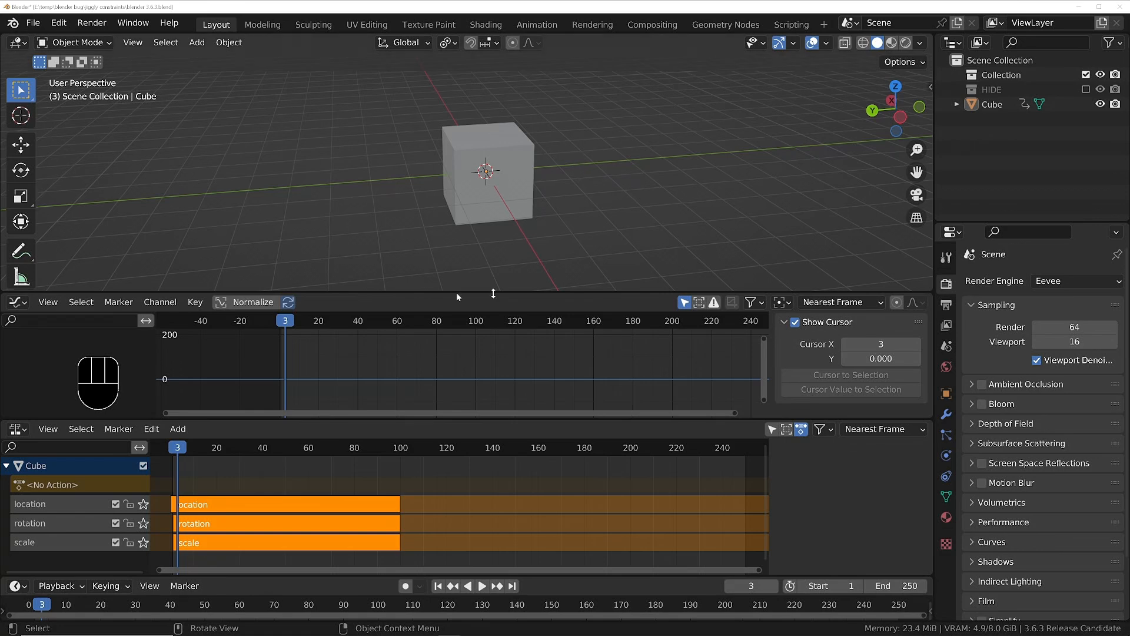
Step: In the cube demo scene, select the cube, play back its location, rotation and scale strips together, and return to frame 1
{"action": "middle_click_drag", "start_coordinate": [501, 184], "coordinate": [470, 185], "text": "shift"}
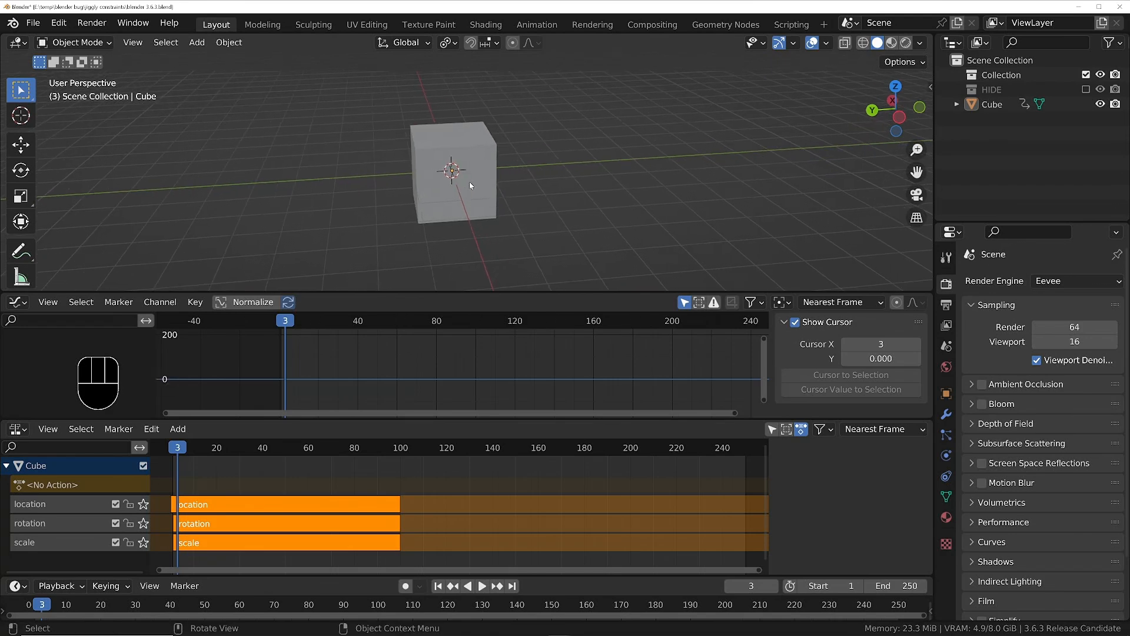
{"action": "left_click", "coordinate": [475, 151]}
{"action": "key", "text": "space"}
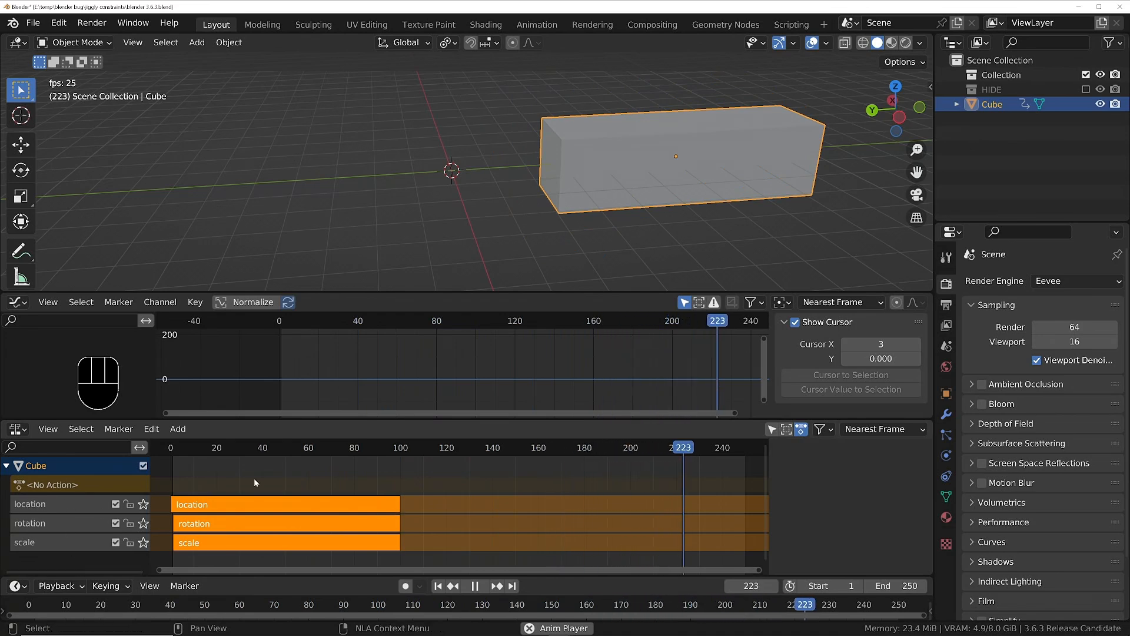
{"action": "key", "text": "space"}
{"action": "key", "text": "shift+Left"}
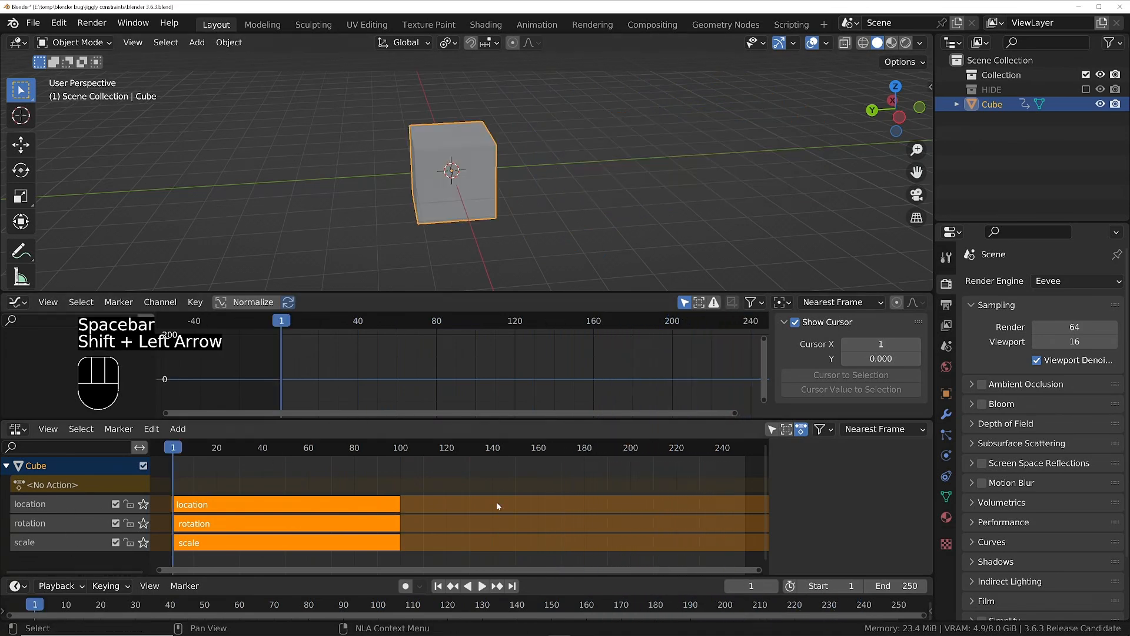
Step: Preview the cube's rotation strip in isolation with Start Editing Stashed Action, return to frame 1, and leave the editing mode
{"action": "left_click", "coordinate": [265, 530]}
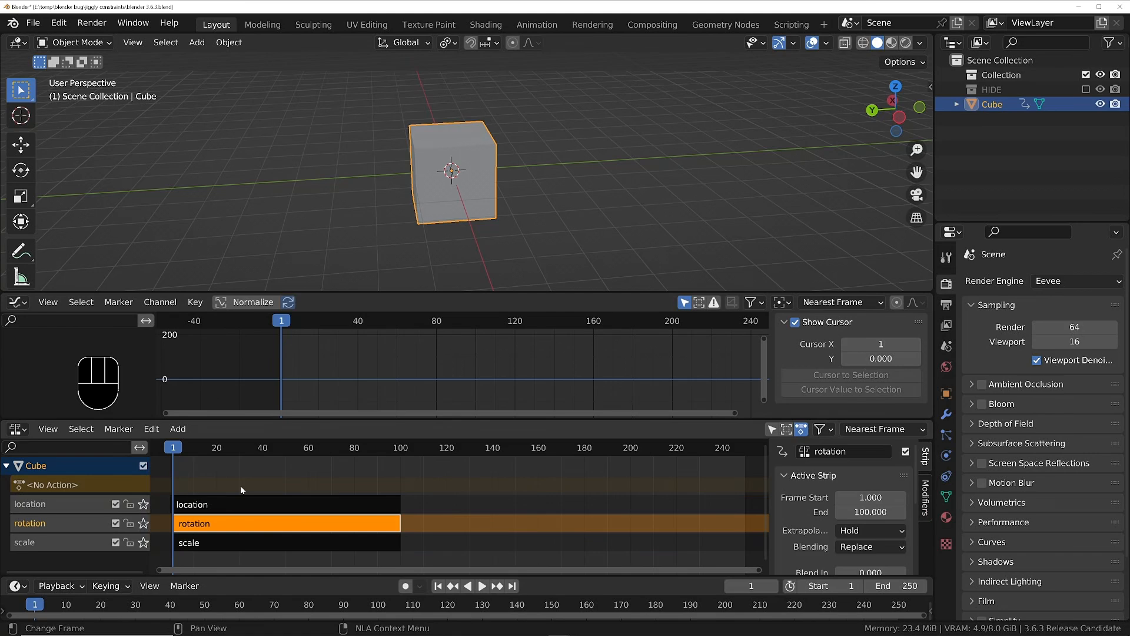
{"action": "left_click", "coordinate": [151, 429]}
{"action": "key", "text": "shift+Tab"}
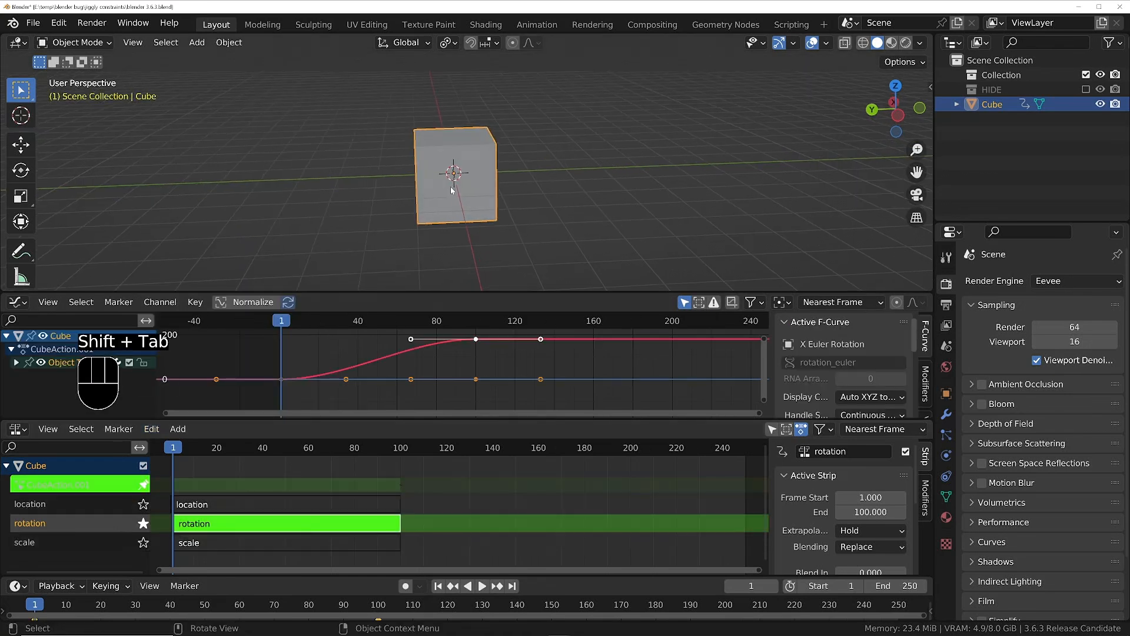
{"action": "key", "text": "space"}
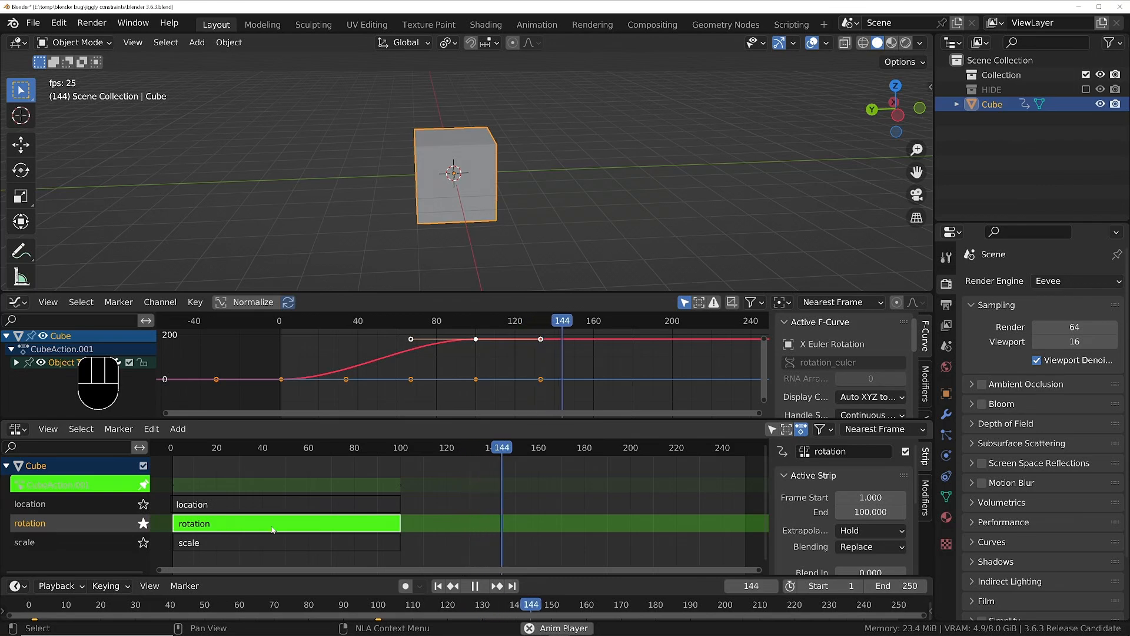
{"action": "key", "text": "shift+Tab"}
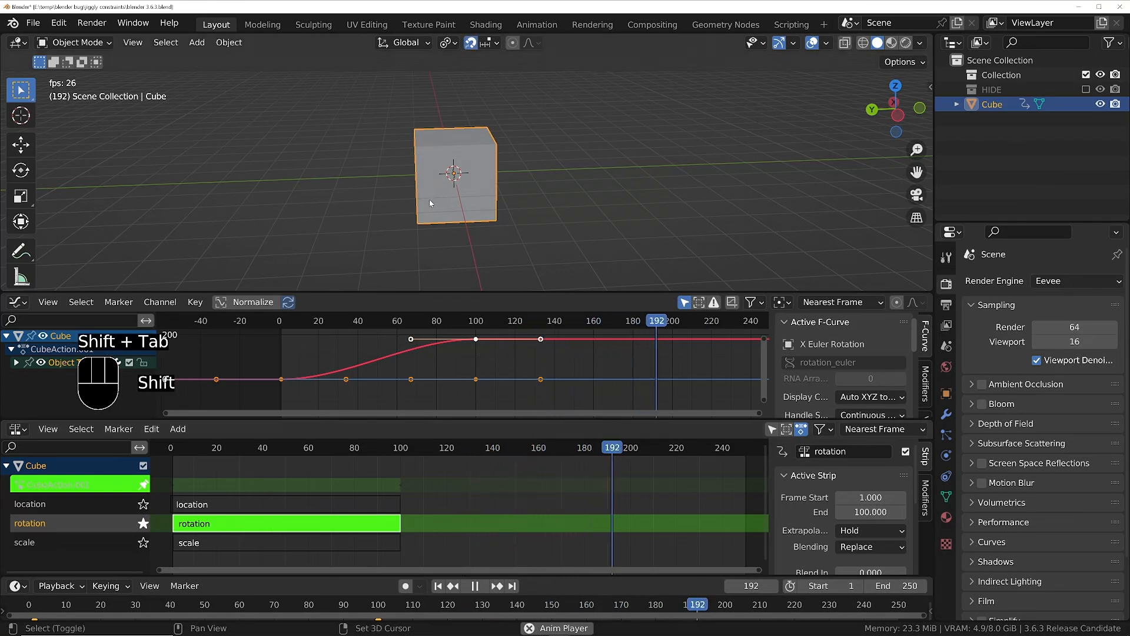
{"action": "key", "text": "space"}
{"action": "key", "text": "shift+Left"}
{"action": "key", "text": "shift+Tab"}
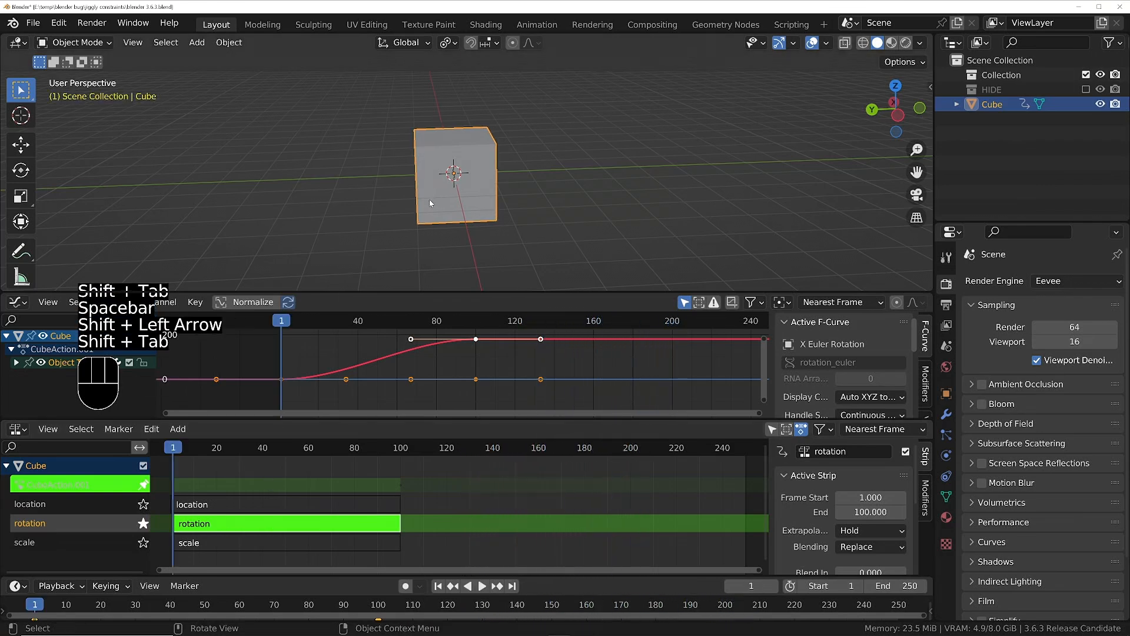
{"action": "key", "text": "shift+Tab"}
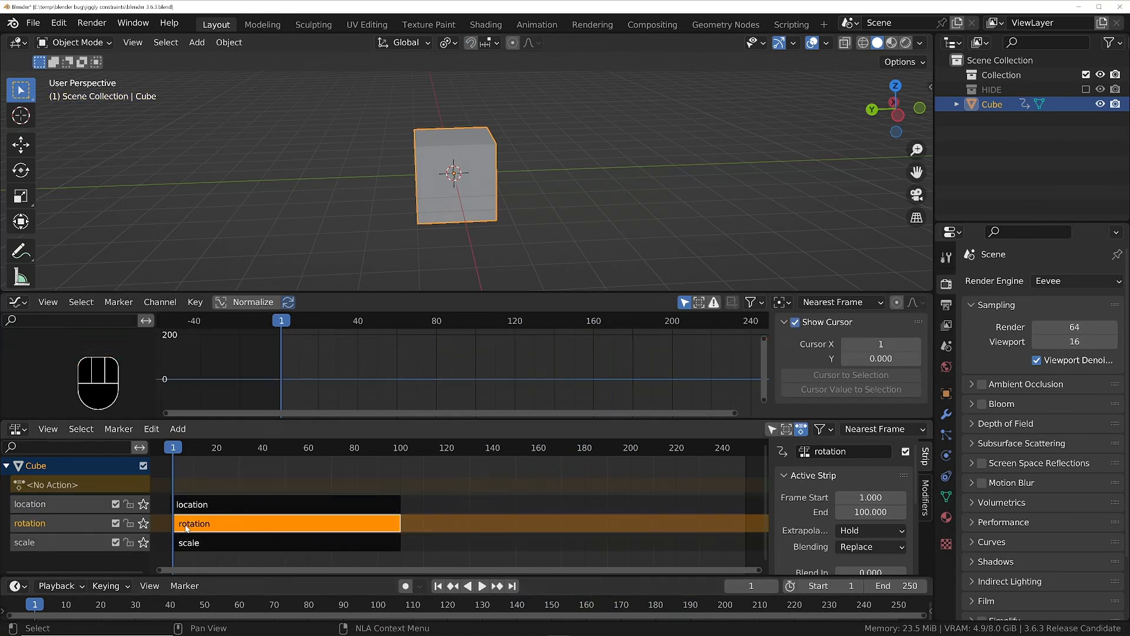
Step: Preview the rotation strip with Start Tweaking Strip Actions (Lower Stack), return to frame 1, and leave tweak mode
{"action": "left_click", "coordinate": [151, 428]}
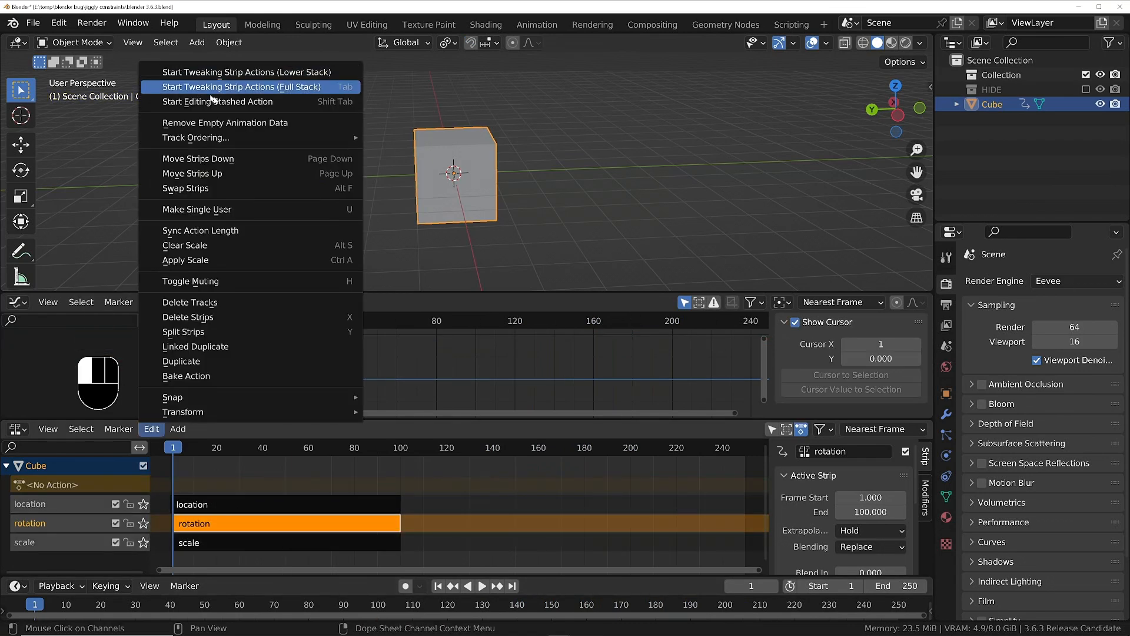
{"action": "left_click", "coordinate": [285, 76]}
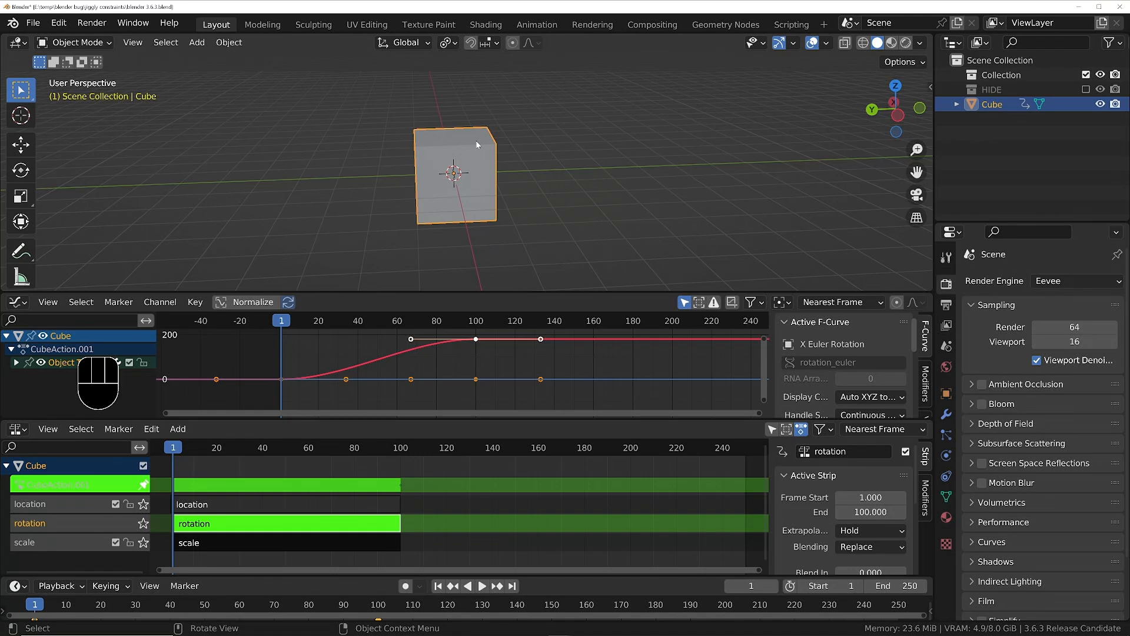
{"action": "key", "text": "space"}
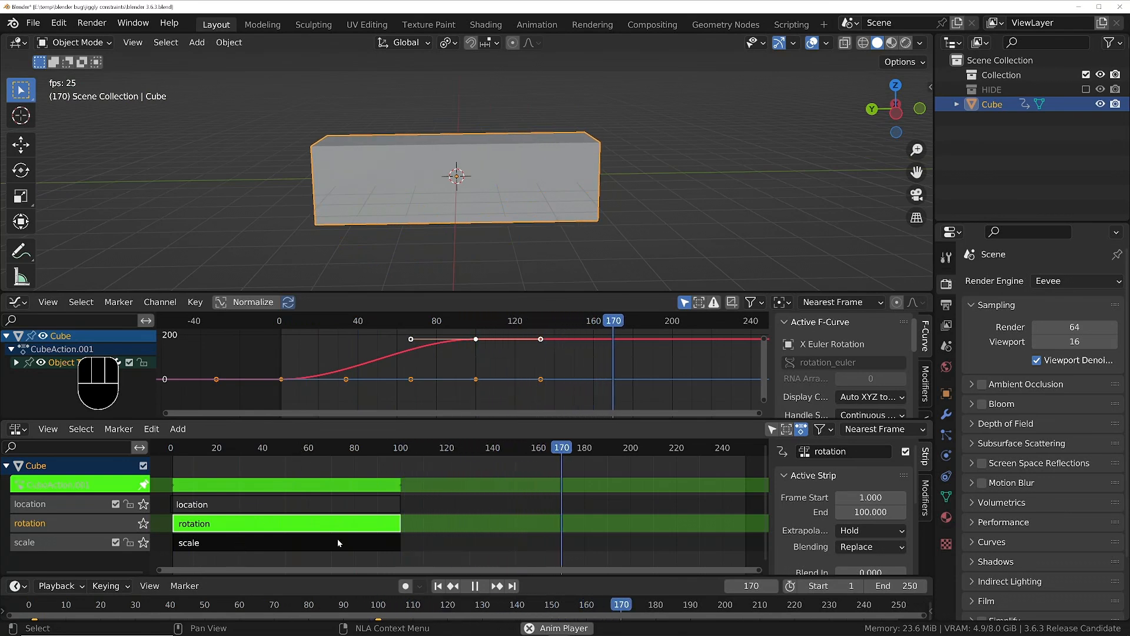
{"action": "key", "text": "Escape"}
{"action": "key", "text": "shift+Left"}
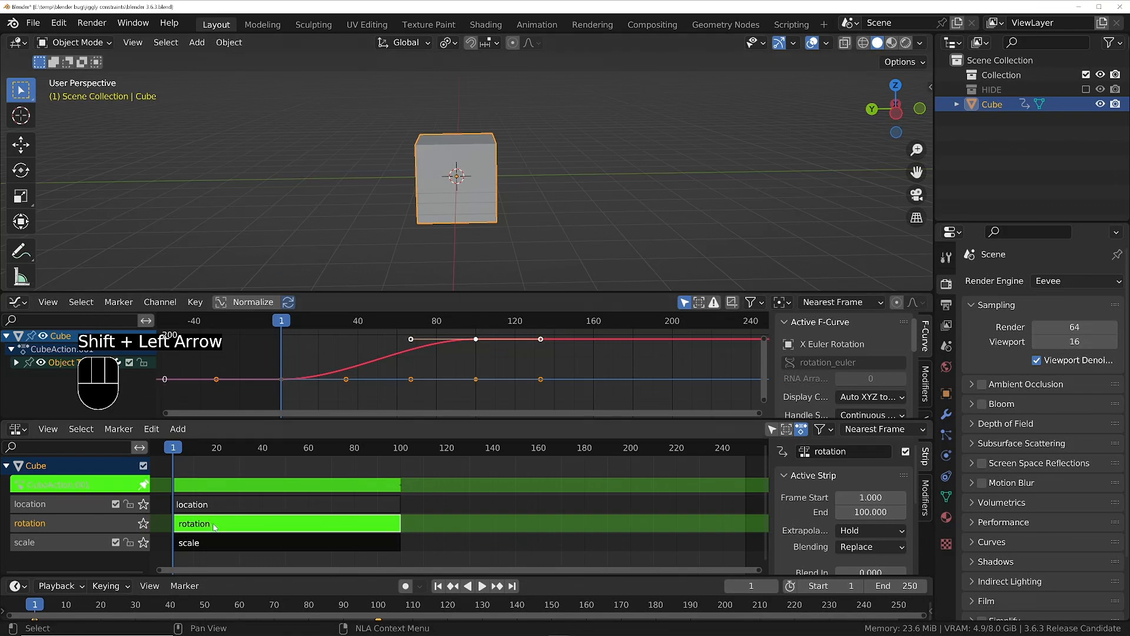
{"action": "key", "text": "Tab"}
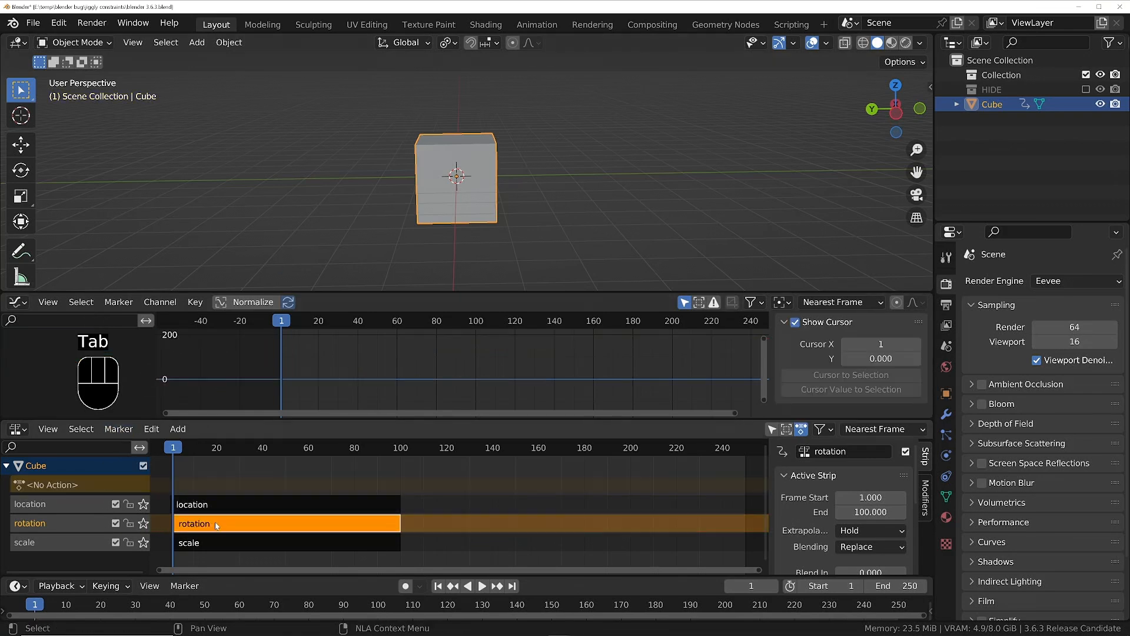
Step: Start Tweaking Strip Actions (Full Stack) on the rotation strip and play back the cube's animation
{"action": "left_click", "coordinate": [148, 430]}
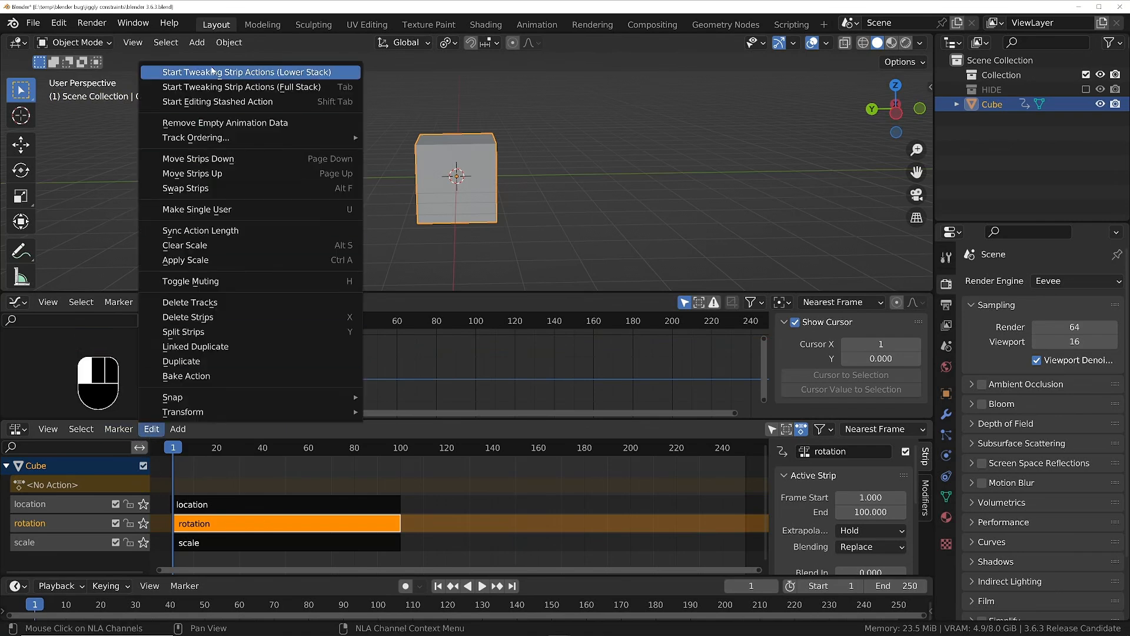
{"action": "left_click", "coordinate": [298, 89]}
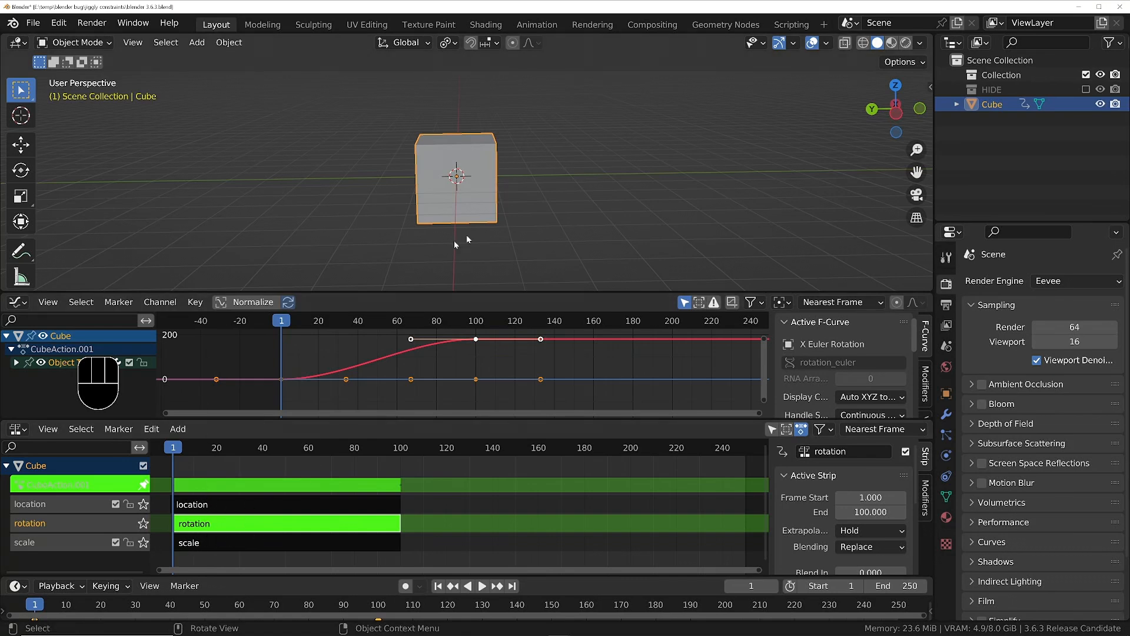
{"action": "key", "text": "space"}
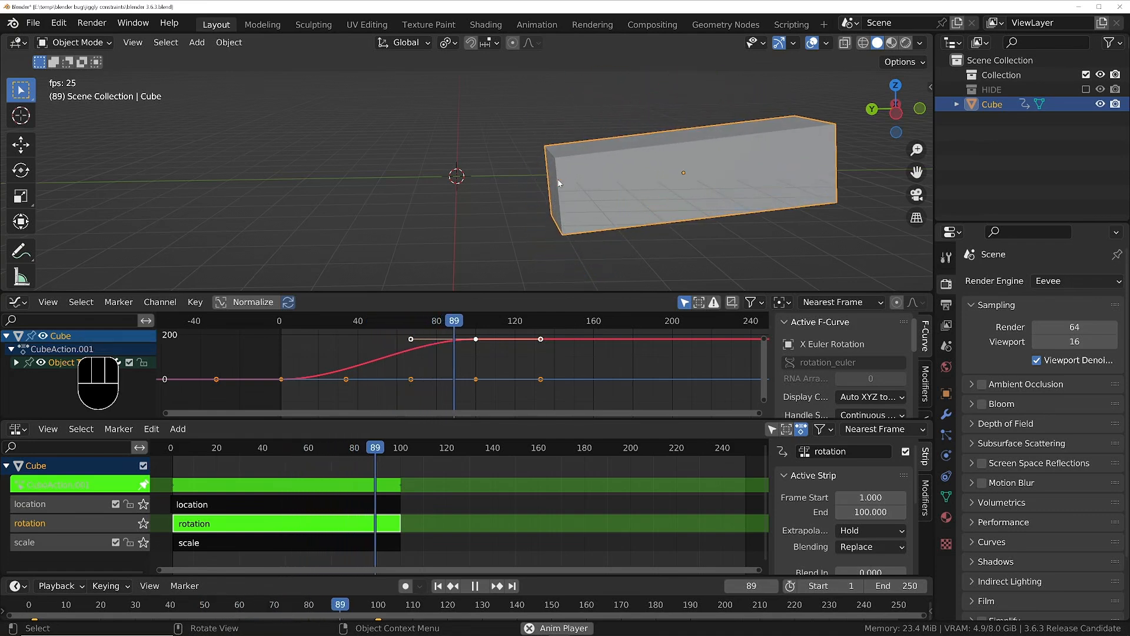
{"action": "key", "text": "space"}
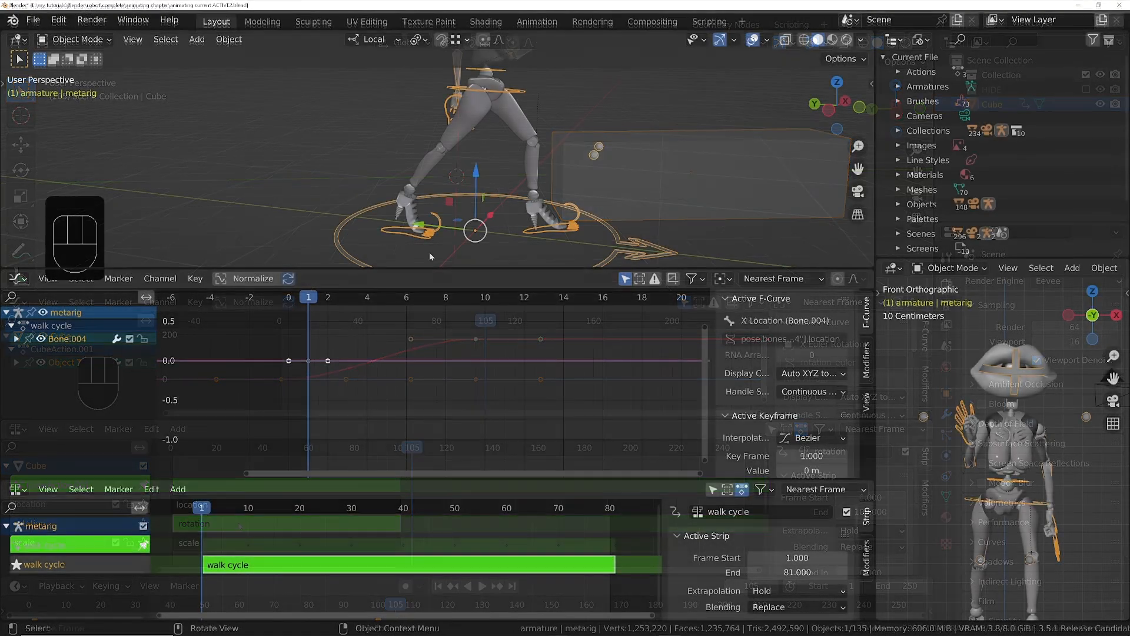
Step: Back in the robot file, enter Pose Mode and select the right foot's IK control to show its walk cycle curves
{"action": "key", "text": "Tab"}
{"action": "left_click", "coordinate": [513, 252]}
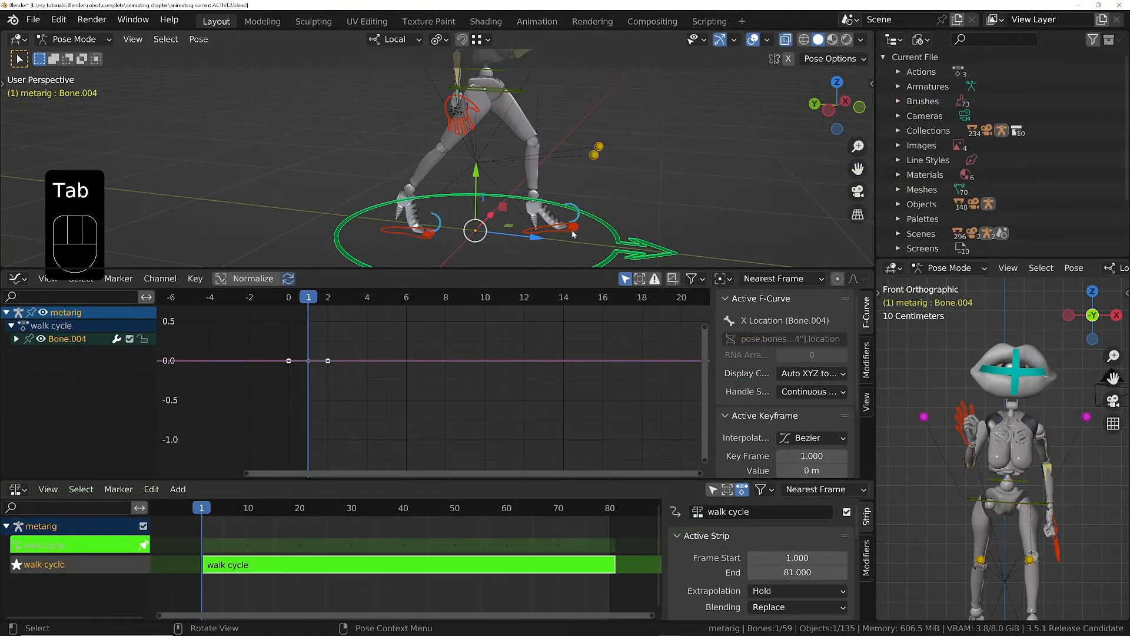
{"action": "left_click", "coordinate": [413, 235]}
{"action": "middle_click_drag", "start_coordinate": [497, 383], "coordinate": [530, 384], "text": "ctrl"}
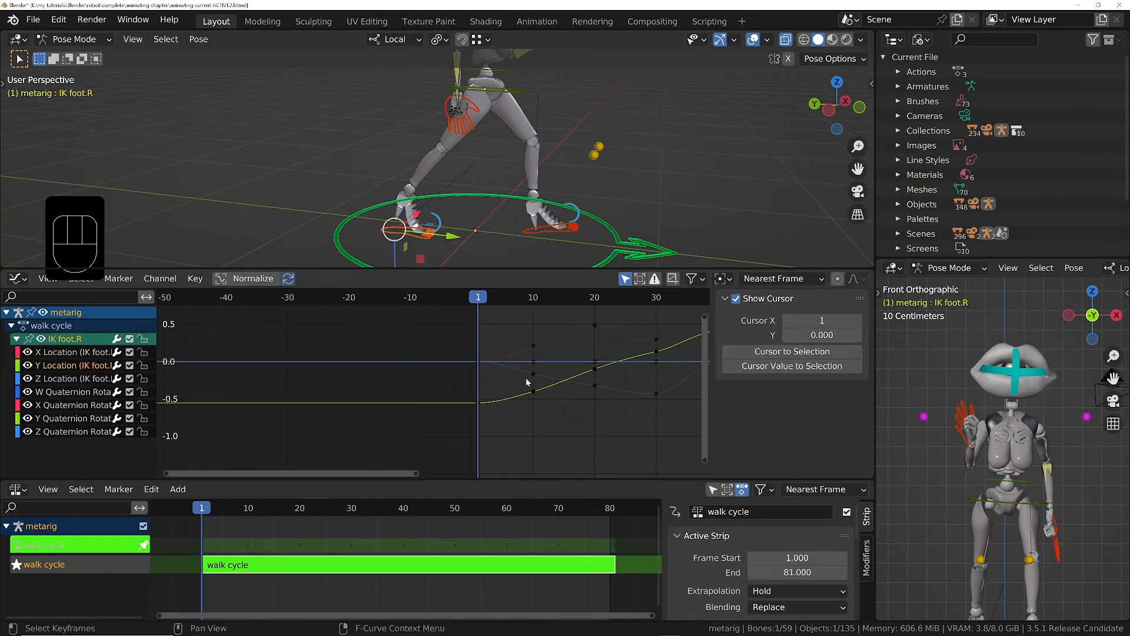
{"action": "middle_click_drag", "start_coordinate": [693, 370], "coordinate": [455, 386]}
Step: Select the IK foot.R Y Location curve and enable Only Selected Curve Keyframes in the Graph Editor
{"action": "left_click", "coordinate": [63, 366]}
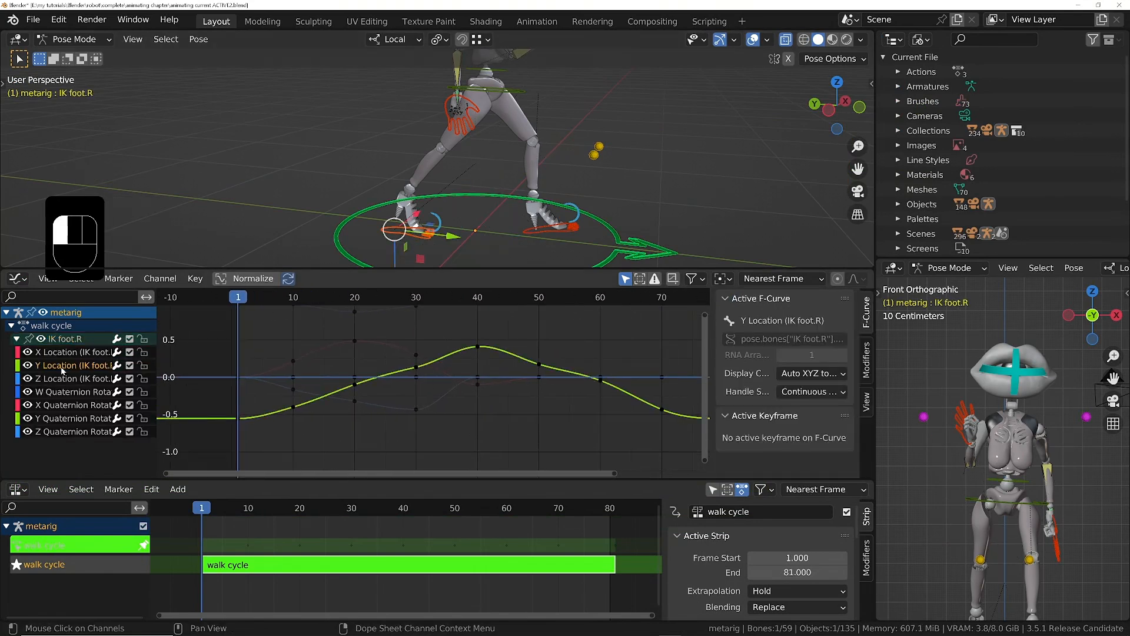
{"action": "left_click", "coordinate": [47, 278]}
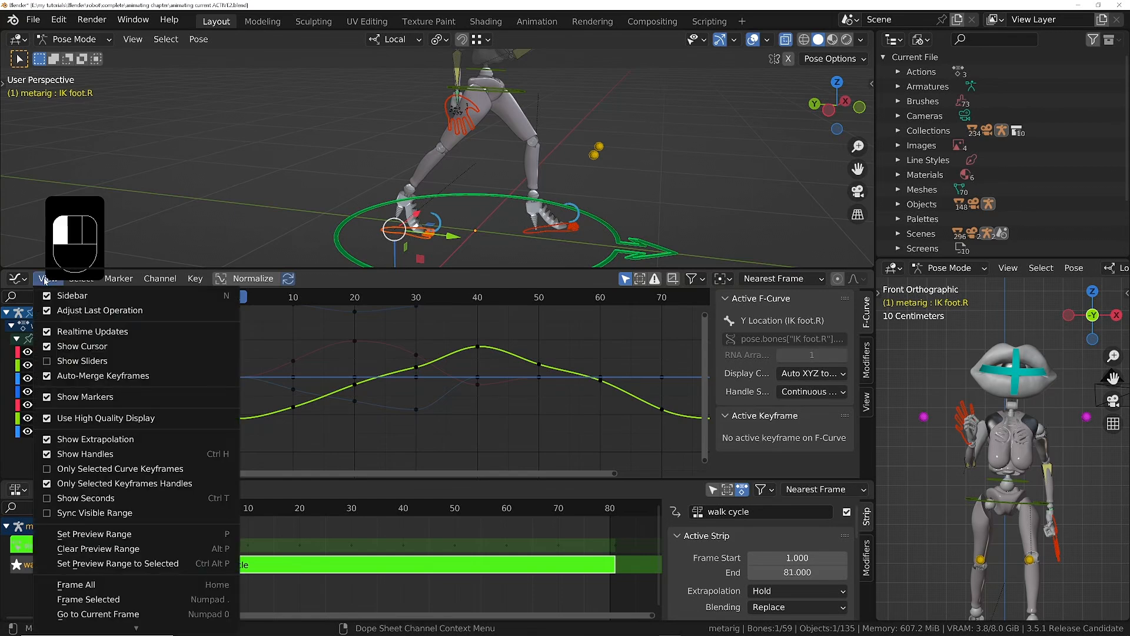
{"action": "left_click", "coordinate": [96, 469]}
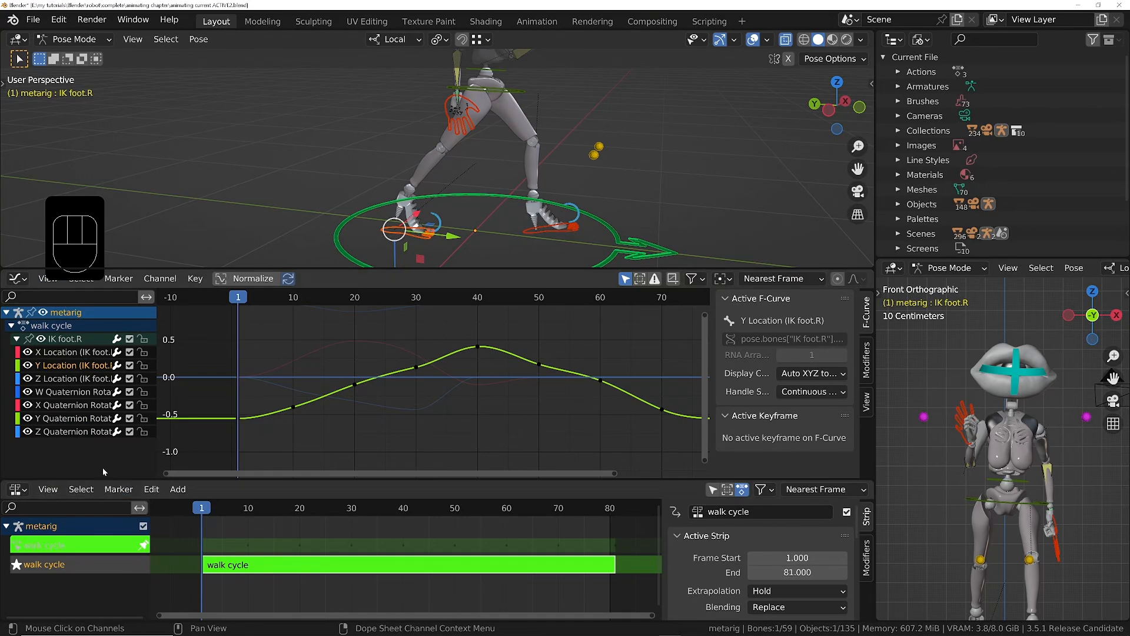
{"action": "left_click", "coordinate": [88, 369]}
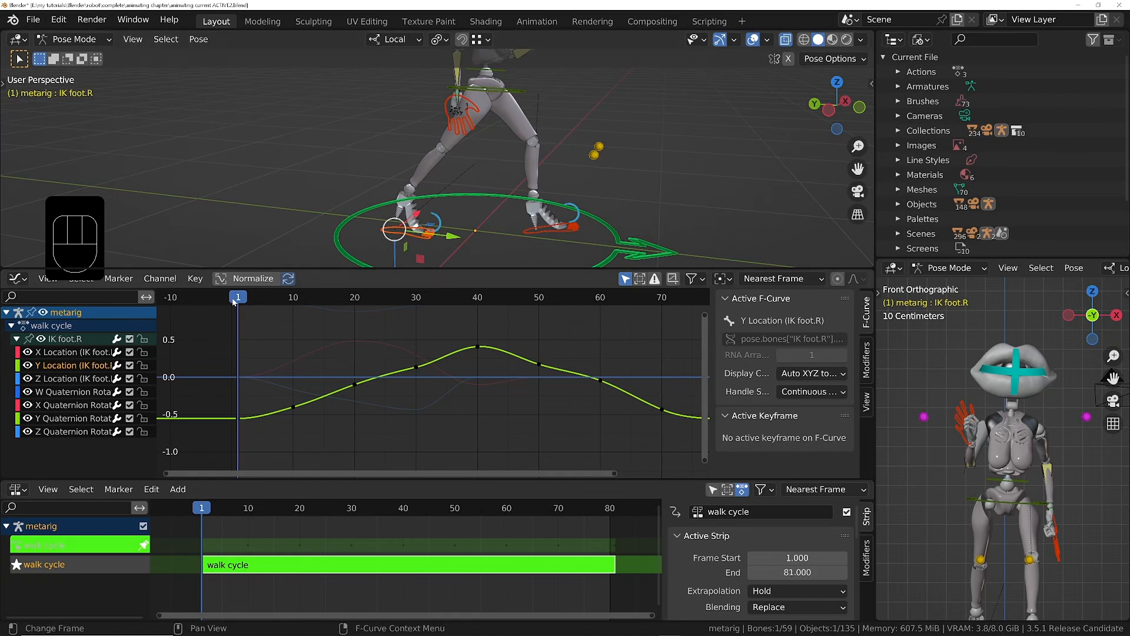
Step: Scrub the right foot's forward step and delete its Y Location keyframes at frames 10, 20 and 30
{"action": "left_click_drag", "start_coordinate": [234, 301], "coordinate": [484, 299]}
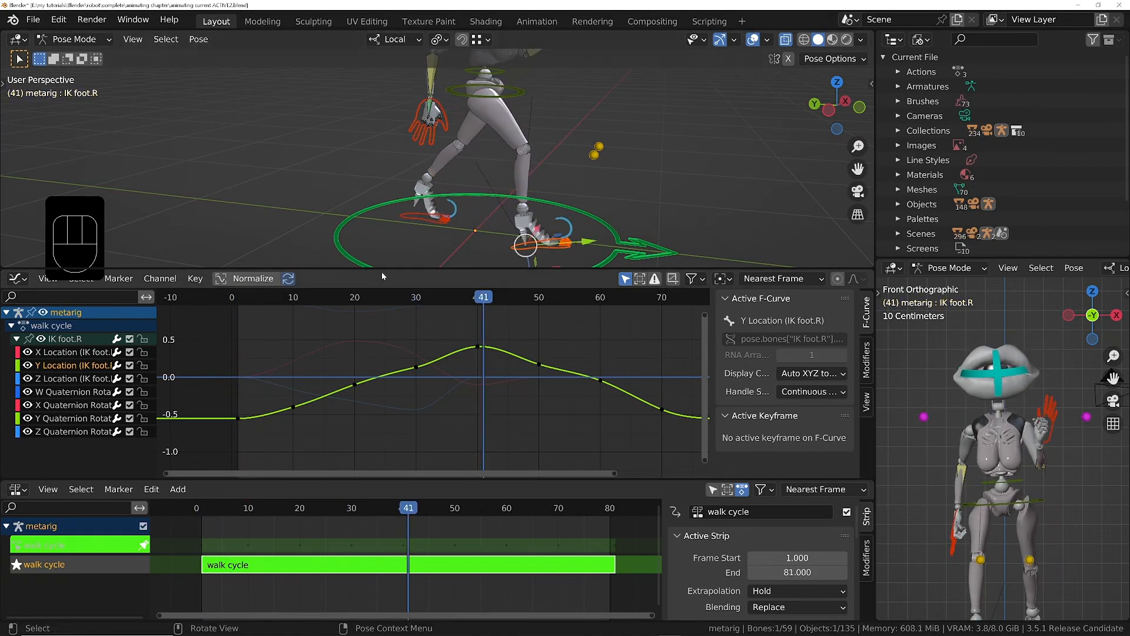
{"action": "left_click_drag", "start_coordinate": [247, 337], "coordinate": [243, 347]}
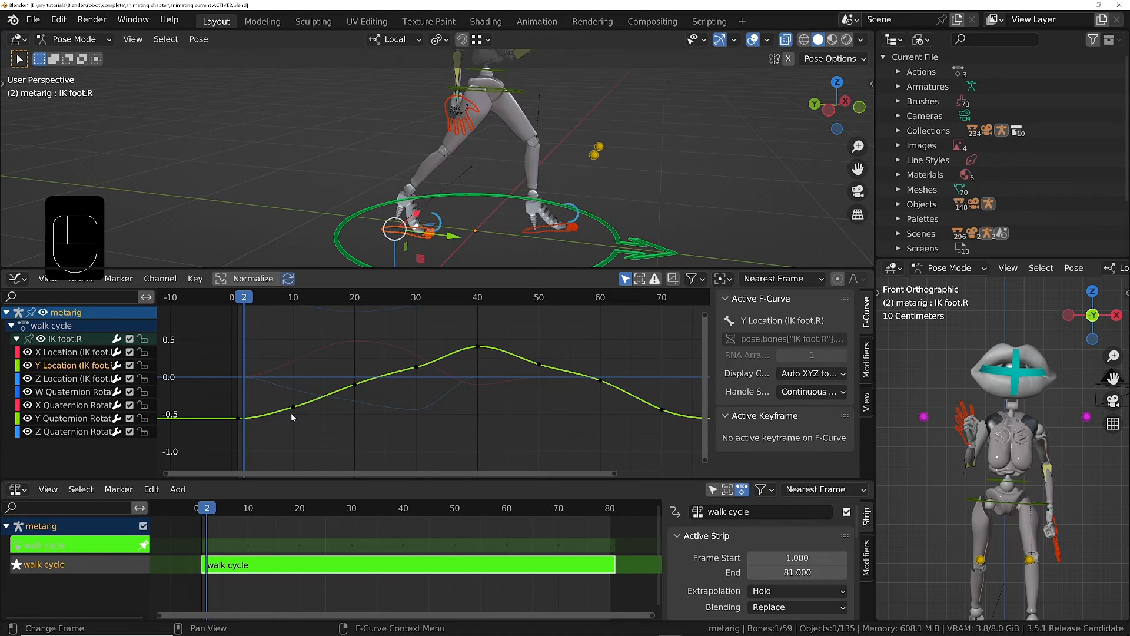
{"action": "left_click_drag", "start_coordinate": [262, 440], "coordinate": [423, 344]}
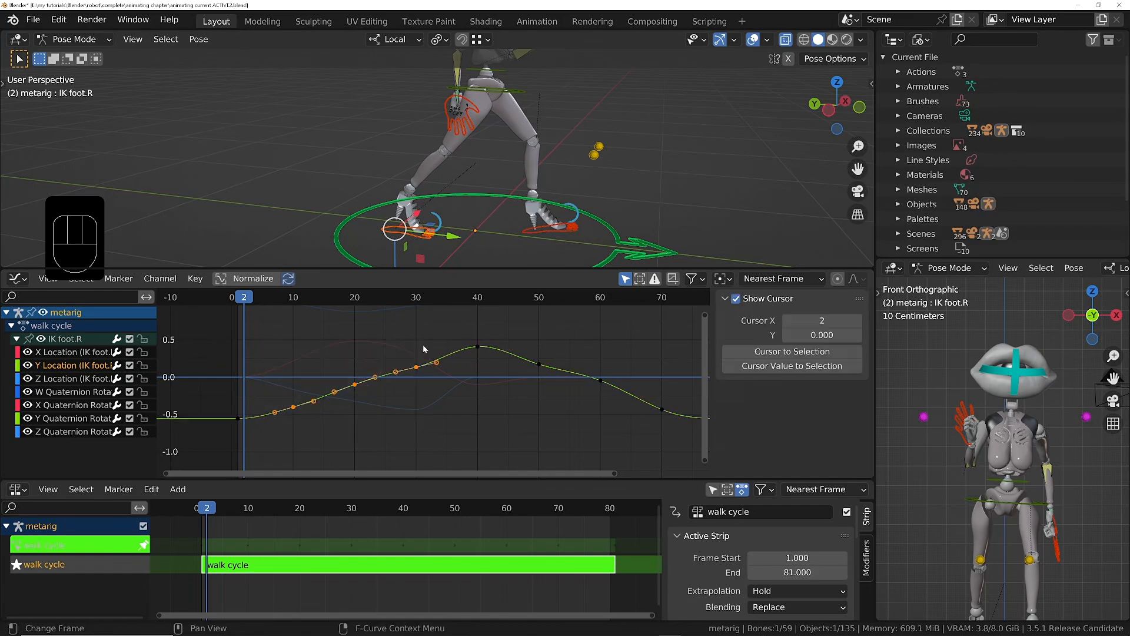
{"action": "key", "text": "x"}
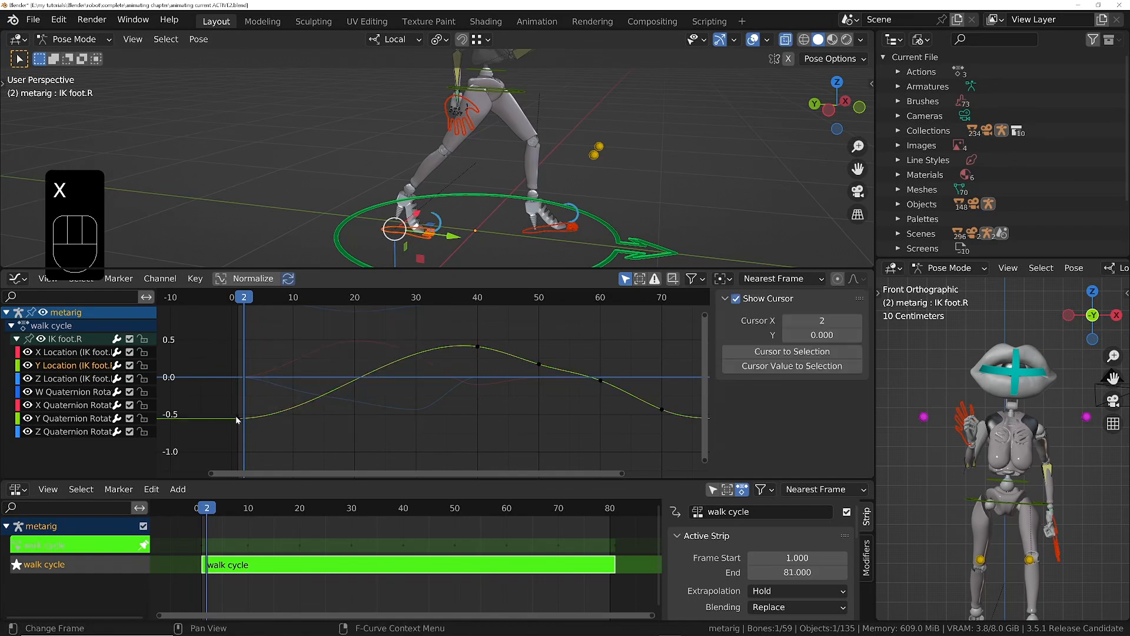
Step: Scrub the right foot's backward motion to frame 45 and delete its Y Location keyframes at frames 50, 60 and 70
{"action": "left_click_drag", "start_coordinate": [233, 298], "coordinate": [477, 333]}
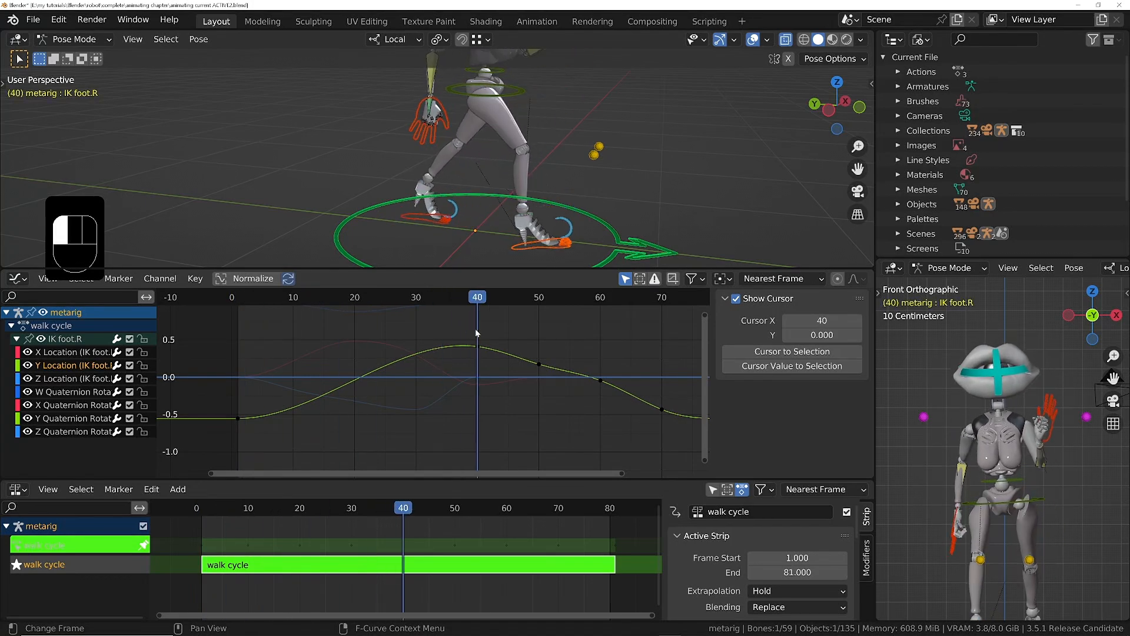
{"action": "left_click_drag", "start_coordinate": [477, 334], "coordinate": [509, 389]}
{"action": "middle_click_drag", "start_coordinate": [546, 400], "coordinate": [397, 332], "text": "shift"}
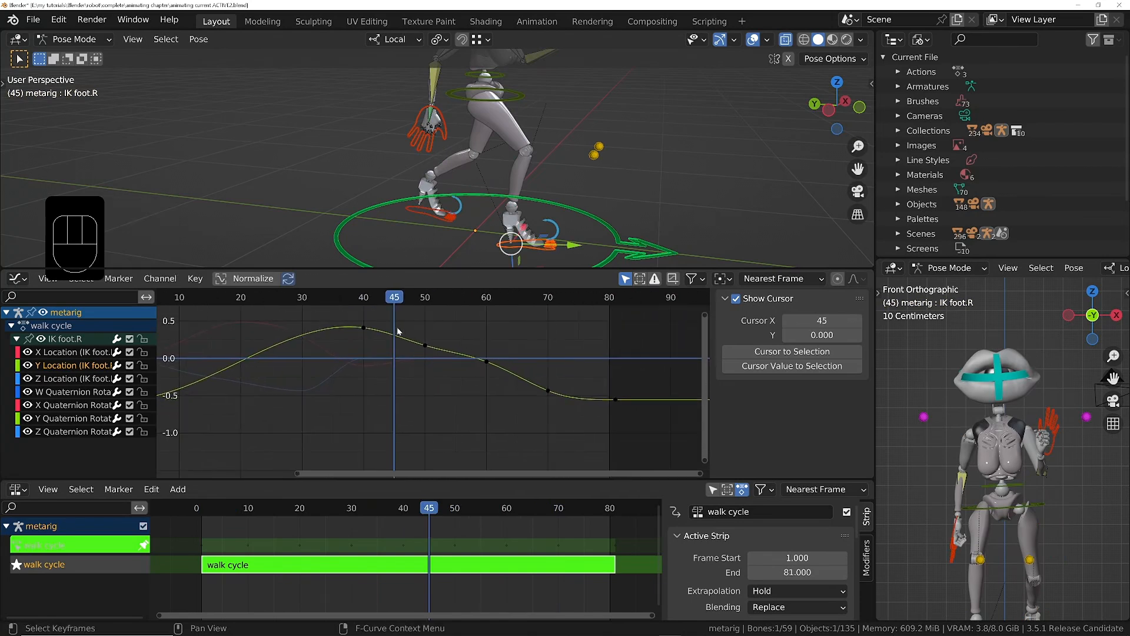
{"action": "left_click_drag", "start_coordinate": [418, 329], "coordinate": [574, 432]}
{"action": "key", "text": "x"}
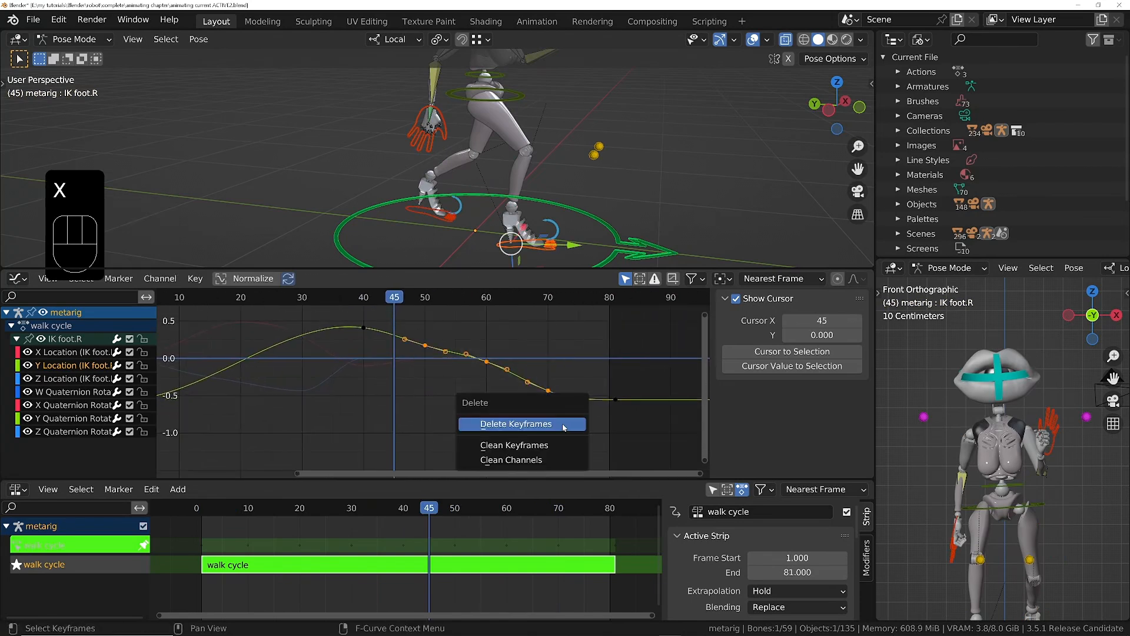
{"action": "left_click", "coordinate": [521, 420]}
{"action": "middle_click_drag", "start_coordinate": [315, 353], "coordinate": [484, 360], "text": "ctrl"}
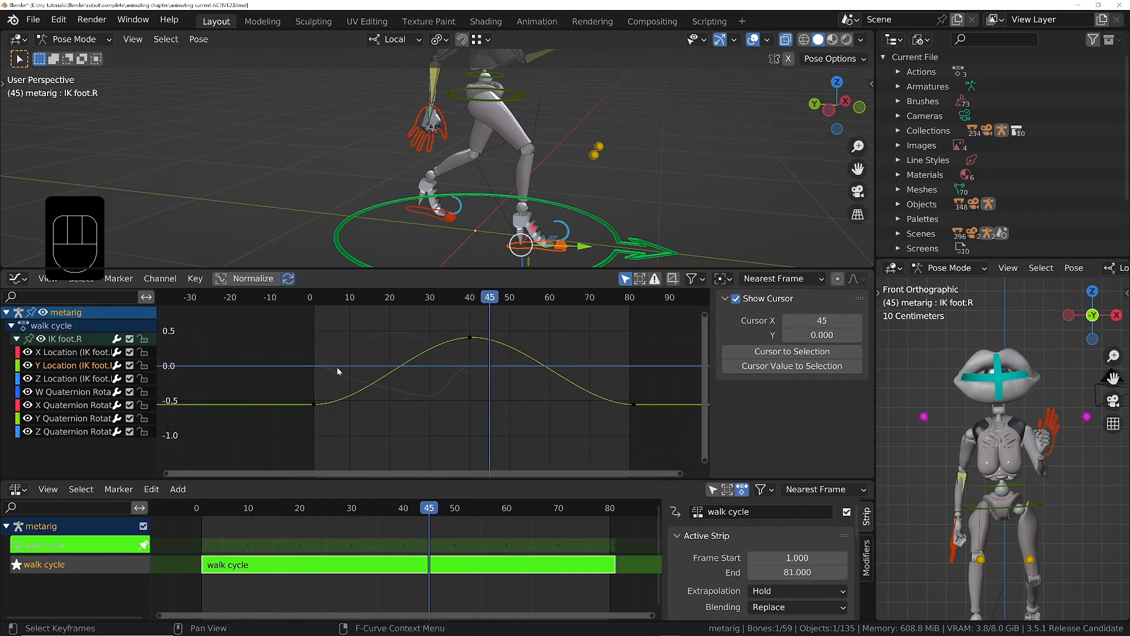
Step: Set all remaining Y Location keyframes of the right foot's IK control to Linear interpolation
{"action": "left_click_drag", "start_coordinate": [282, 320], "coordinate": [649, 450]}
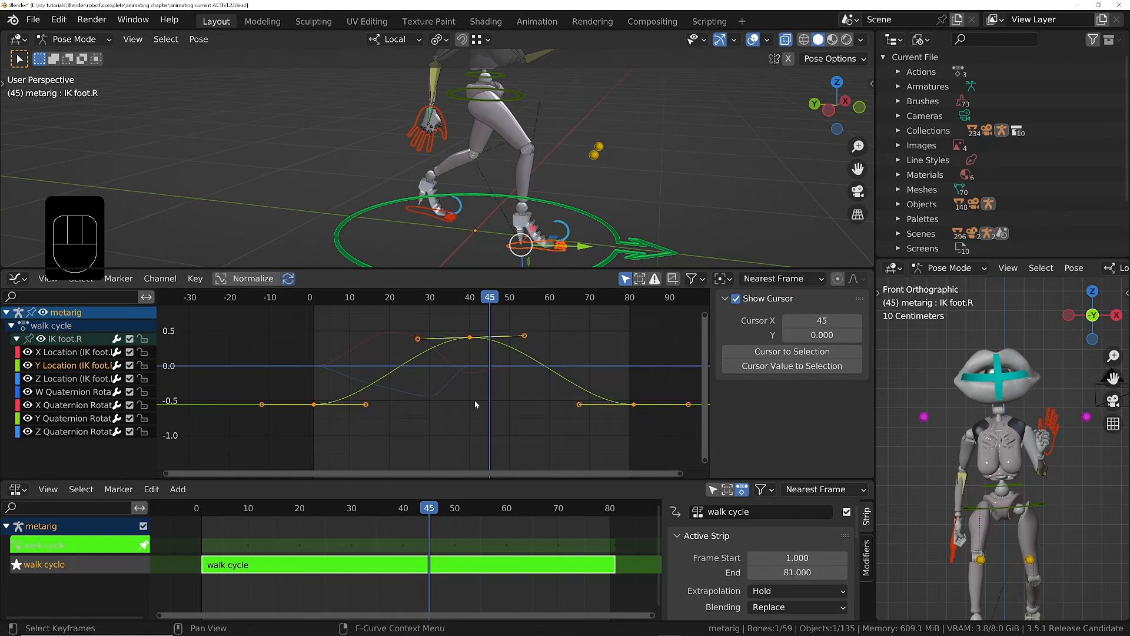
{"action": "key", "text": "t"}
{"action": "left_click", "coordinate": [428, 402]}
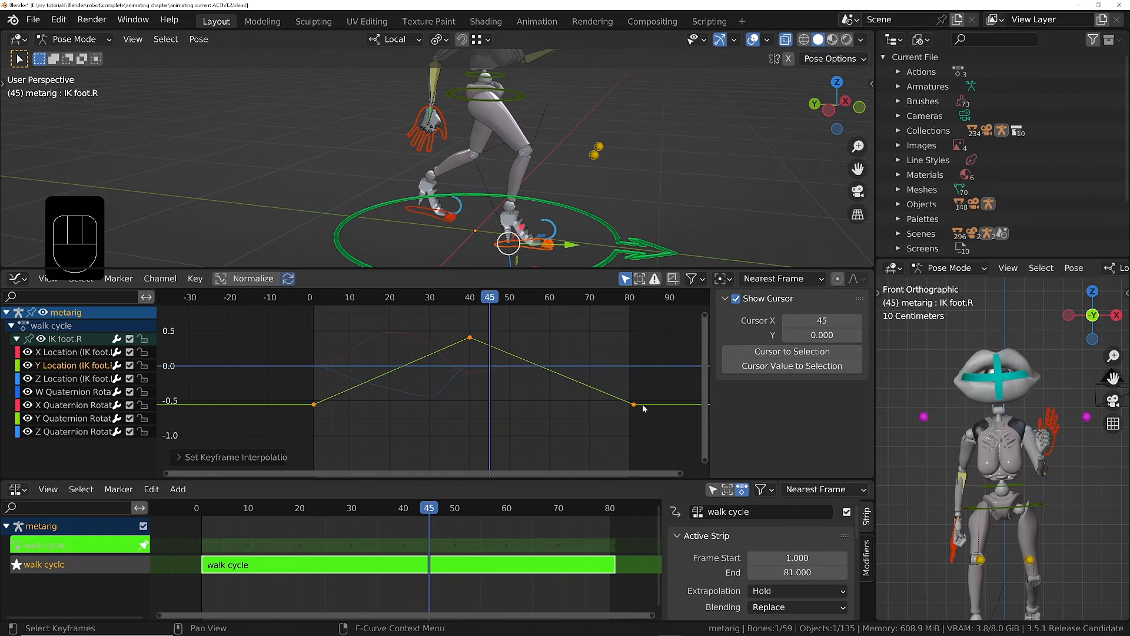
Step: Select the left foot's IK control and delete its Y Location keyframes at frames 10, 20, 30, 50, 60 and 70
{"action": "left_click_drag", "start_coordinate": [363, 297], "coordinate": [466, 298]}
{"action": "left_click", "coordinate": [420, 219]}
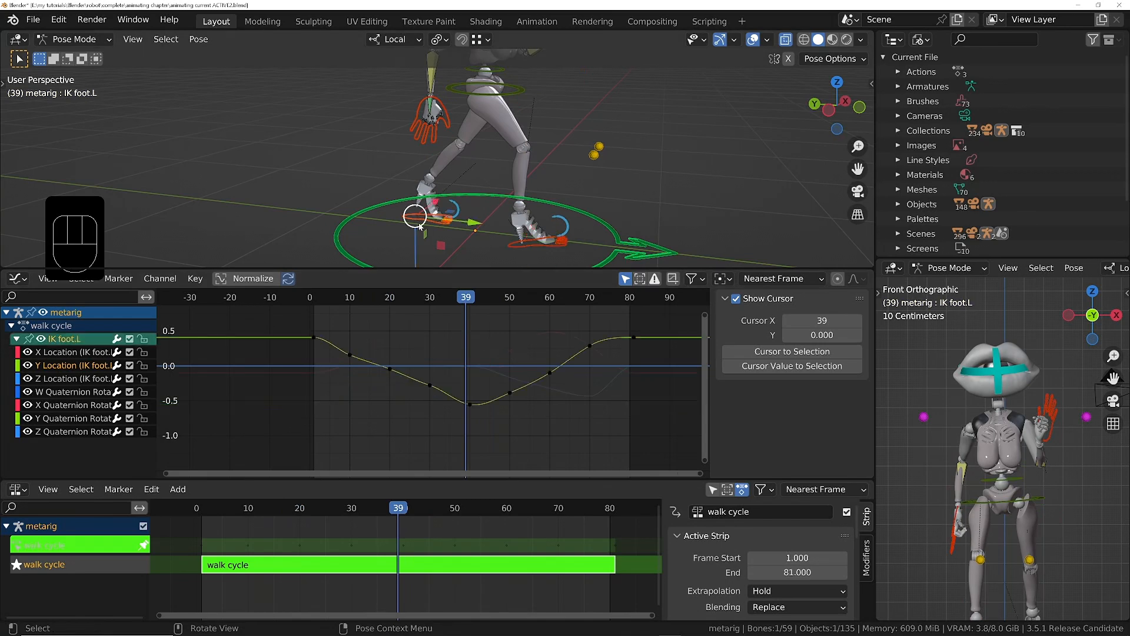
{"action": "left_click_drag", "start_coordinate": [342, 340], "coordinate": [443, 420]}
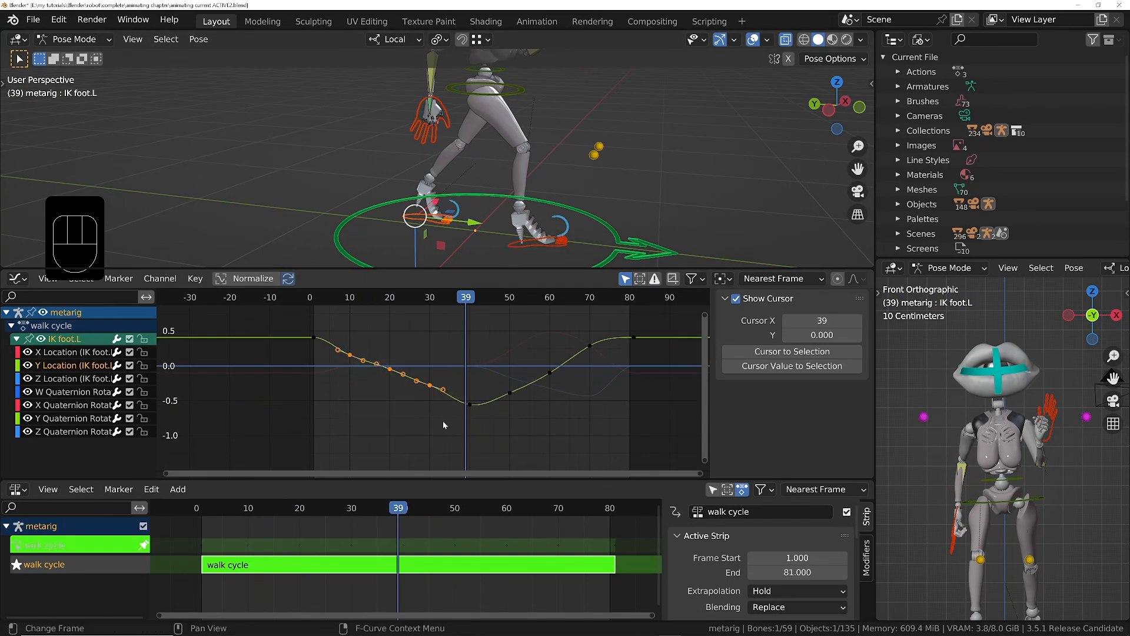
{"action": "key", "text": "x"}
{"action": "left_click", "coordinate": [442, 421]}
{"action": "left_click_drag", "start_coordinate": [503, 340], "coordinate": [589, 425]}
{"action": "key", "text": "x"}
{"action": "left_click", "coordinate": [589, 425]}
Step: Set the left foot's Y Location keyframes at frames 1, 40 and 81 to Linear interpolation
{"action": "left_click_drag", "start_coordinate": [303, 327], "coordinate": [657, 436]}
{"action": "key", "text": "t"}
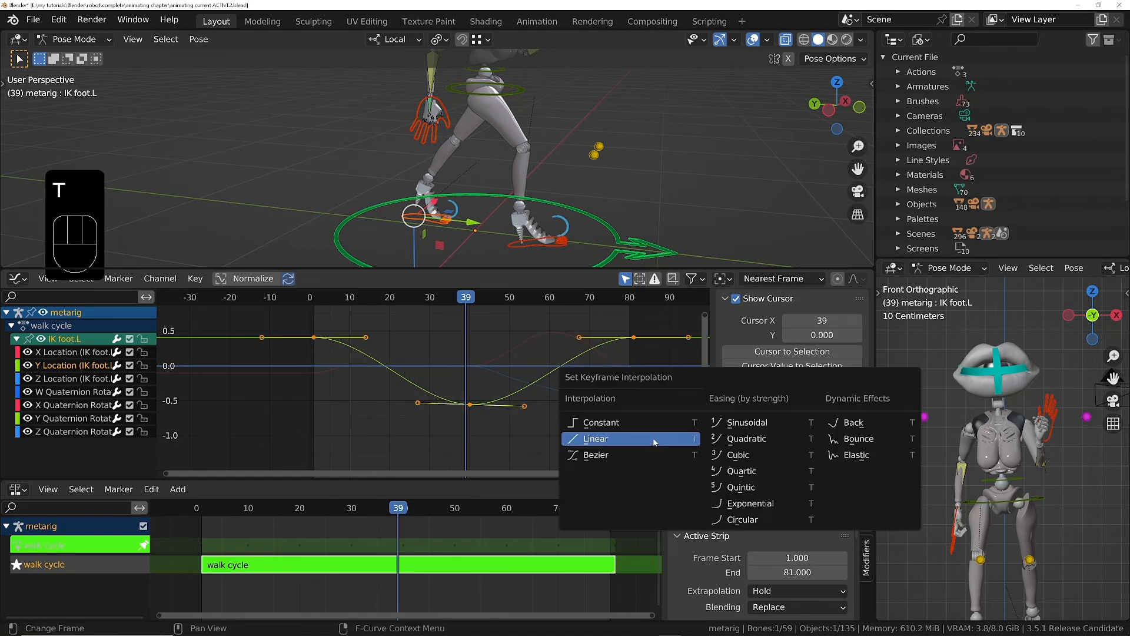
{"action": "left_click", "coordinate": [655, 441]}
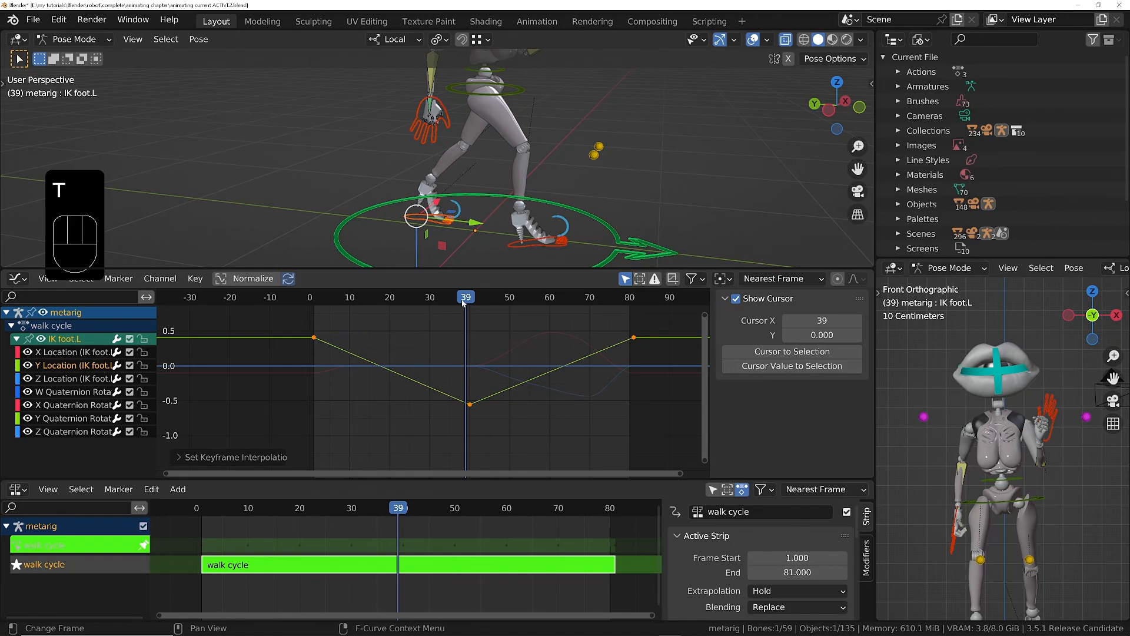
Step: Return to the start of the walk cycle and play it in a maximized 3D viewport to check the feet
{"action": "left_click_drag", "start_coordinate": [464, 303], "coordinate": [306, 306]}
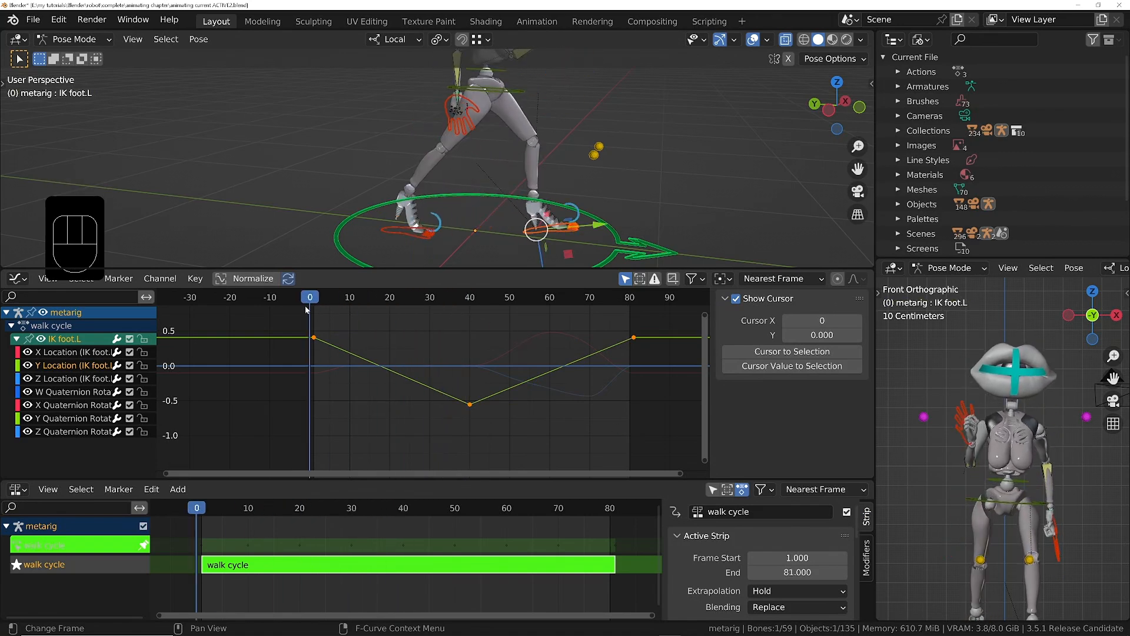
{"action": "mouse_move", "coordinate": [500, 164]}
{"action": "middle_mouse_down"}
{"action": "mouse_move", "coordinate": [518, 153]}
{"action": "mouse_move", "coordinate": [508, 177]}
{"action": "middle_mouse_up"}
{"action": "key", "text": "space"}
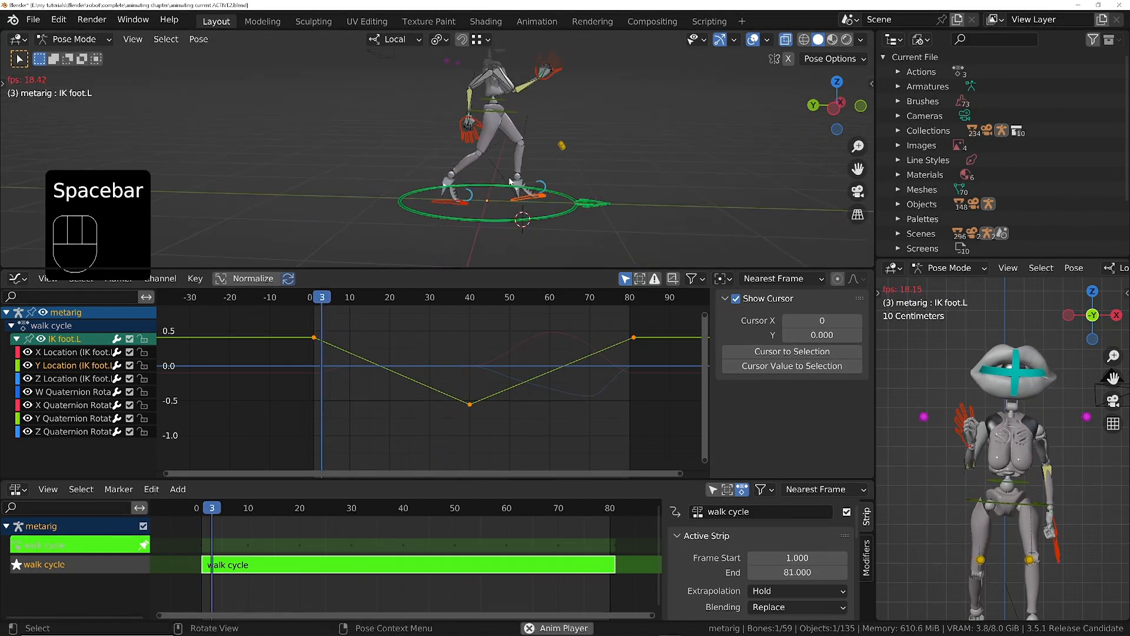
{"action": "key", "text": "space"}
{"action": "key", "text": "ctrl+space"}
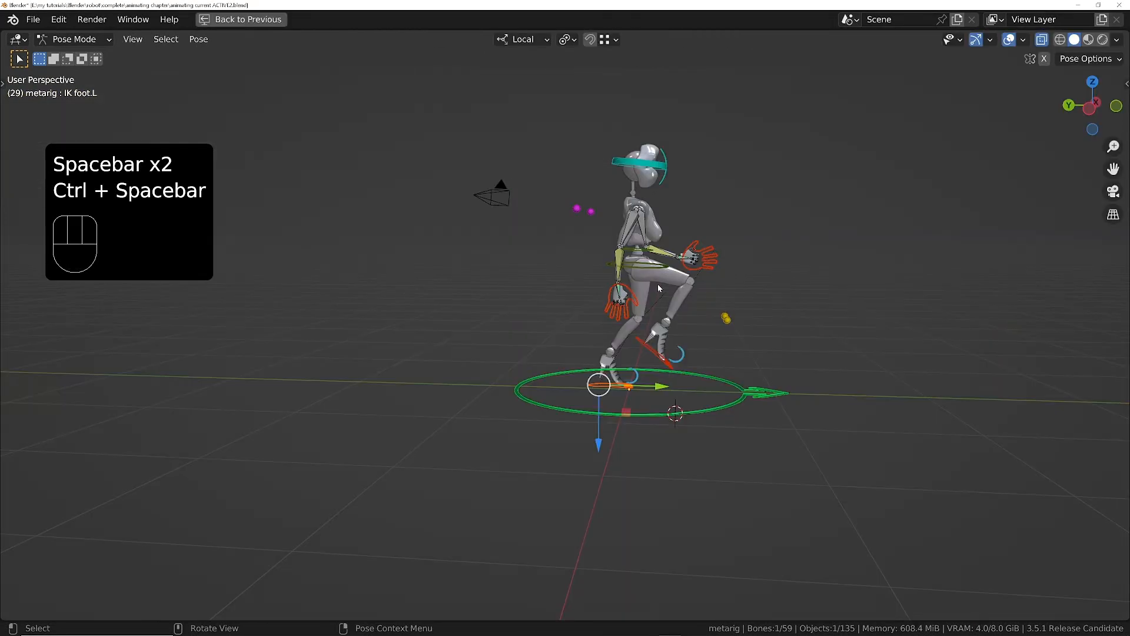
{"action": "middle_click_drag", "start_coordinate": [660, 288], "coordinate": [650, 371], "text": "ctrl"}
{"action": "key", "text": "space"}
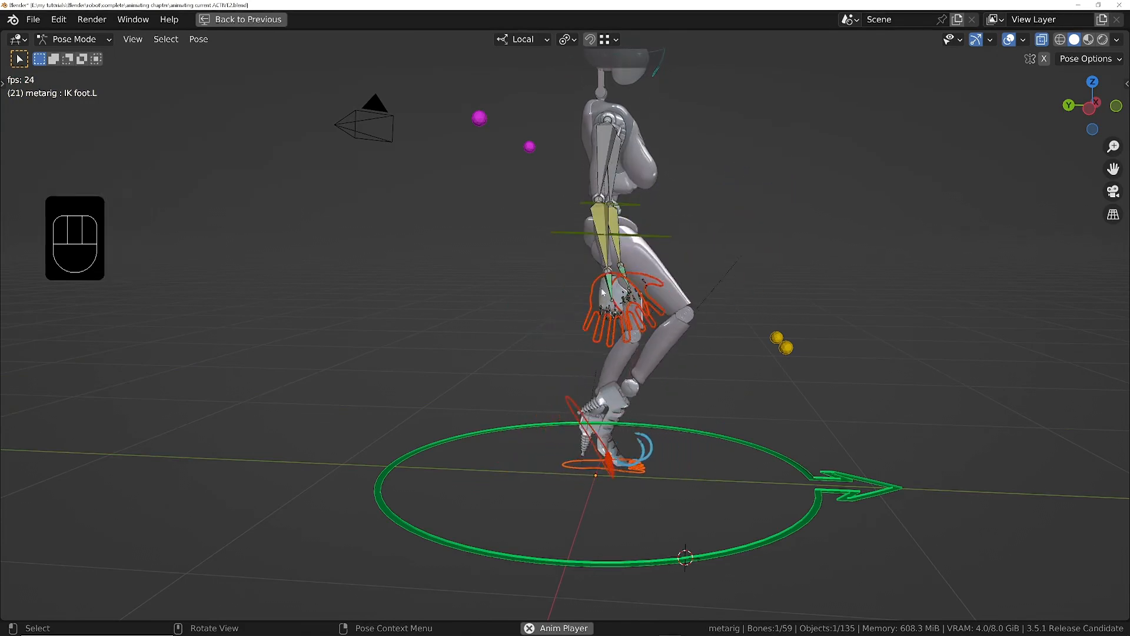
Step: Stop playback and step frame by frame around frame 40 to examine the rear foot's pose, then restore the editor layout
{"action": "key", "text": "space"}
{"action": "key", "text": "Left"}
{"action": "key", "text": "Left"}
{"action": "key", "text": "Left"}
{"action": "key", "text": "Left"}
{"action": "key", "text": "Left"}
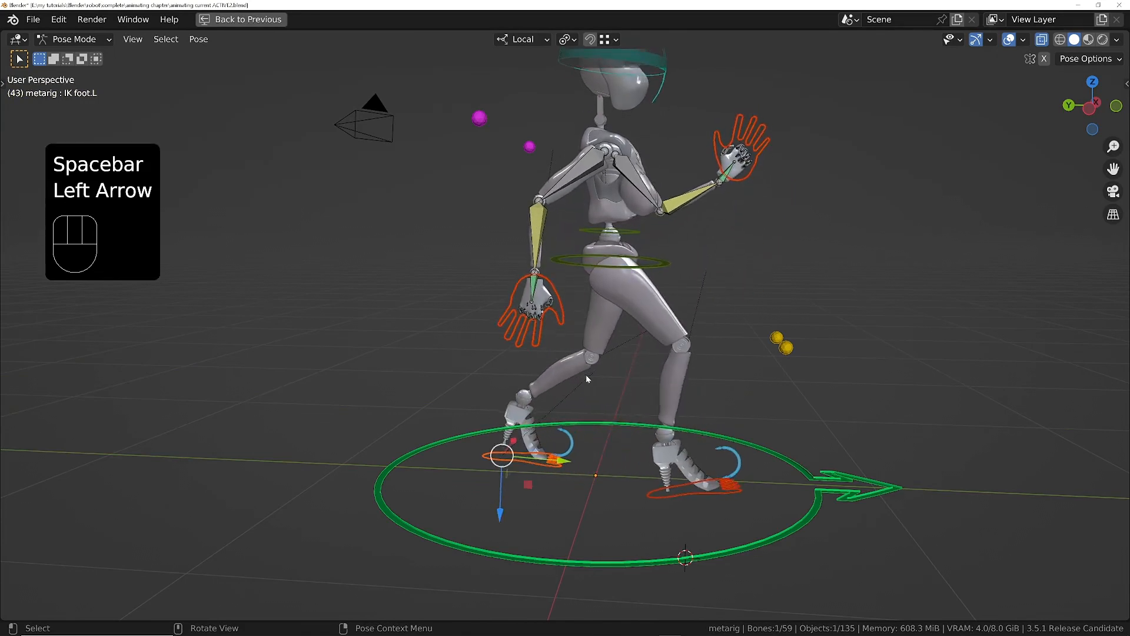
{"action": "key", "text": "Right"}
{"action": "key", "text": "Left"}
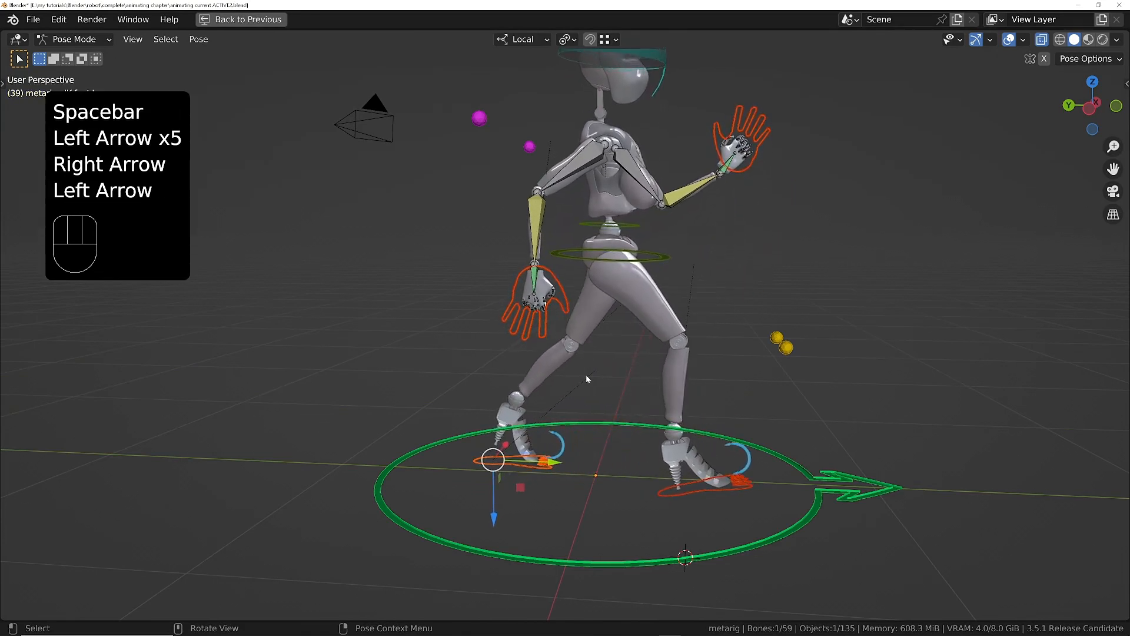
{"action": "key", "text": "Right"}
{"action": "key", "text": "Right"}
{"action": "key", "text": "Left"}
{"action": "key", "text": "Right"}
{"action": "key", "text": "Left"}
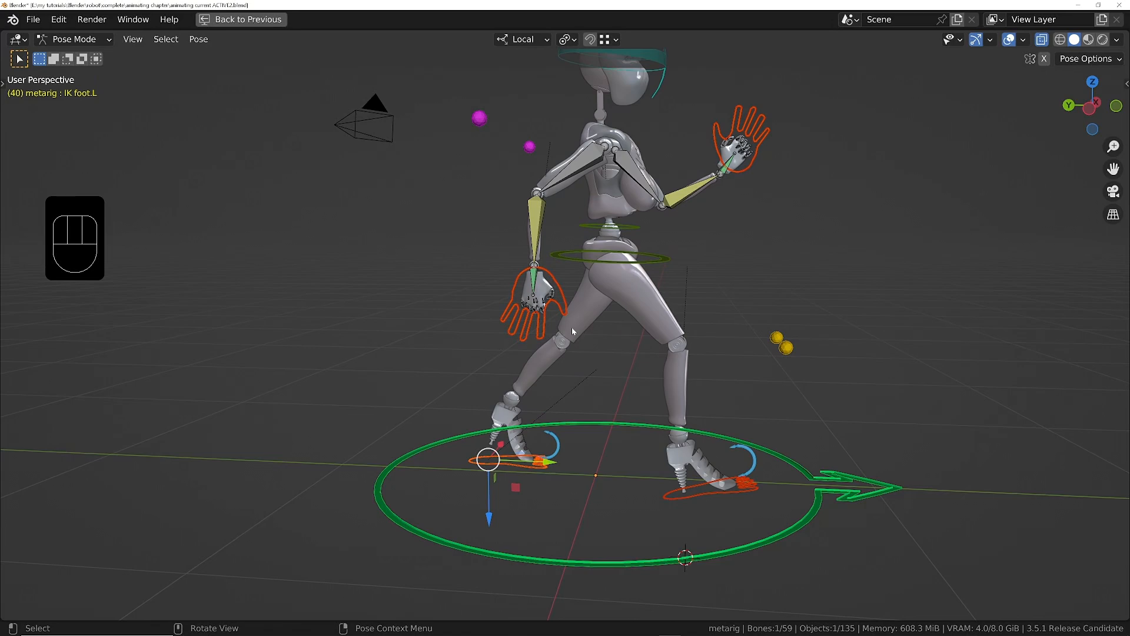
{"action": "key", "text": "ctrl+space"}
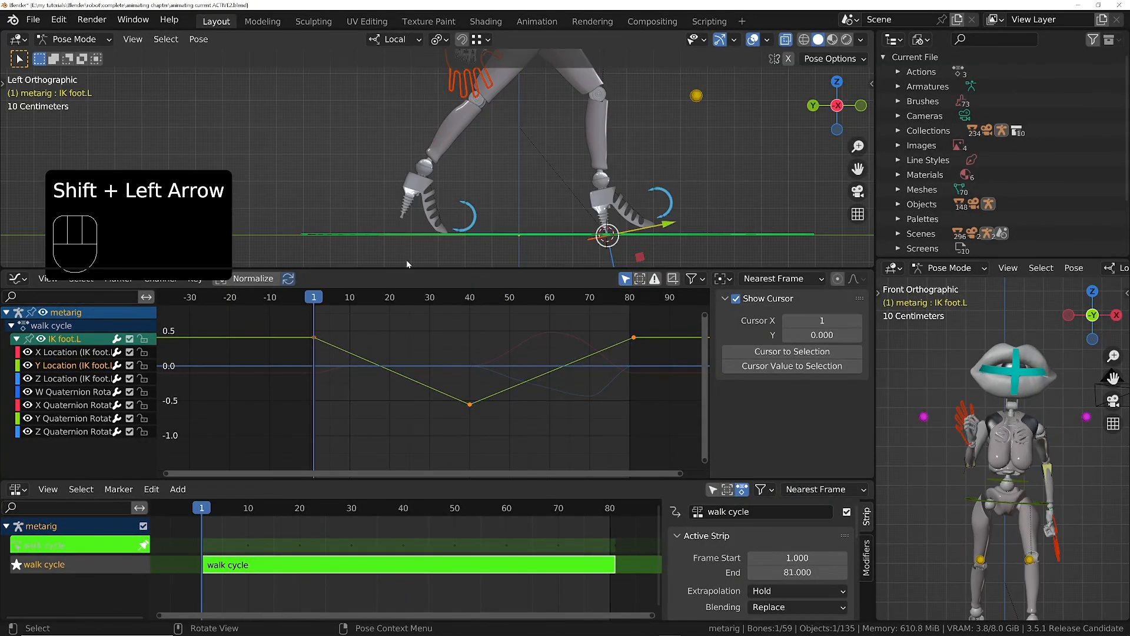
Step: At frame 1, rotate the right foot's toe roll control to raise the rear heel and bend the knee more
{"action": "left_click", "coordinate": [475, 205]}
{"action": "scroll", "coordinate": [475, 204], "scroll_direction": "up", "scroll_amount": 4}
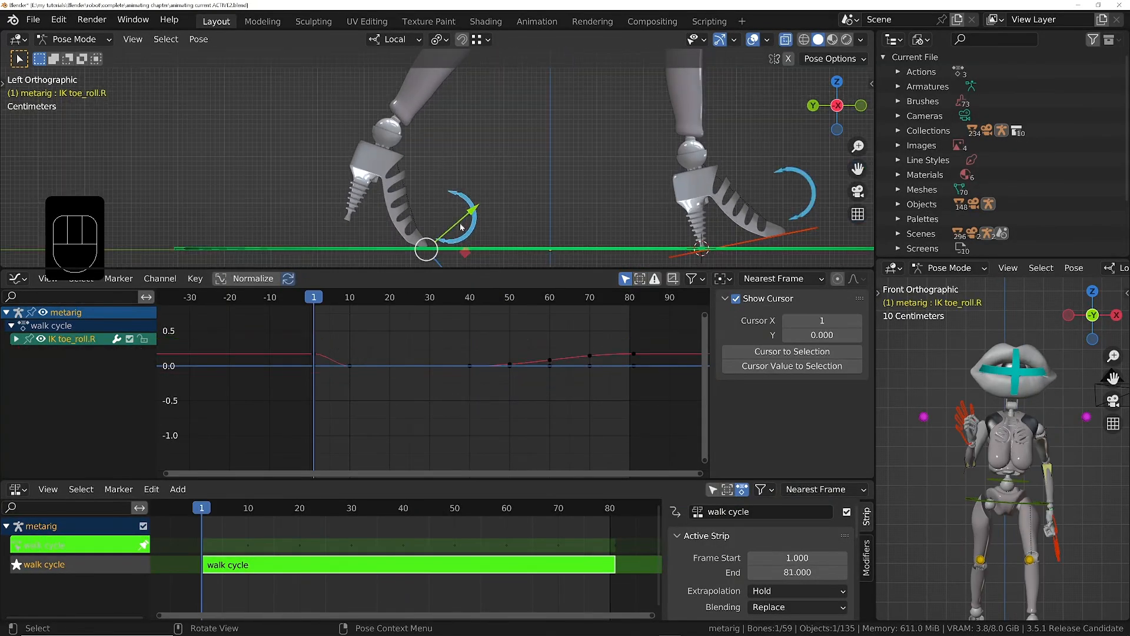
{"action": "key", "text": "r"}
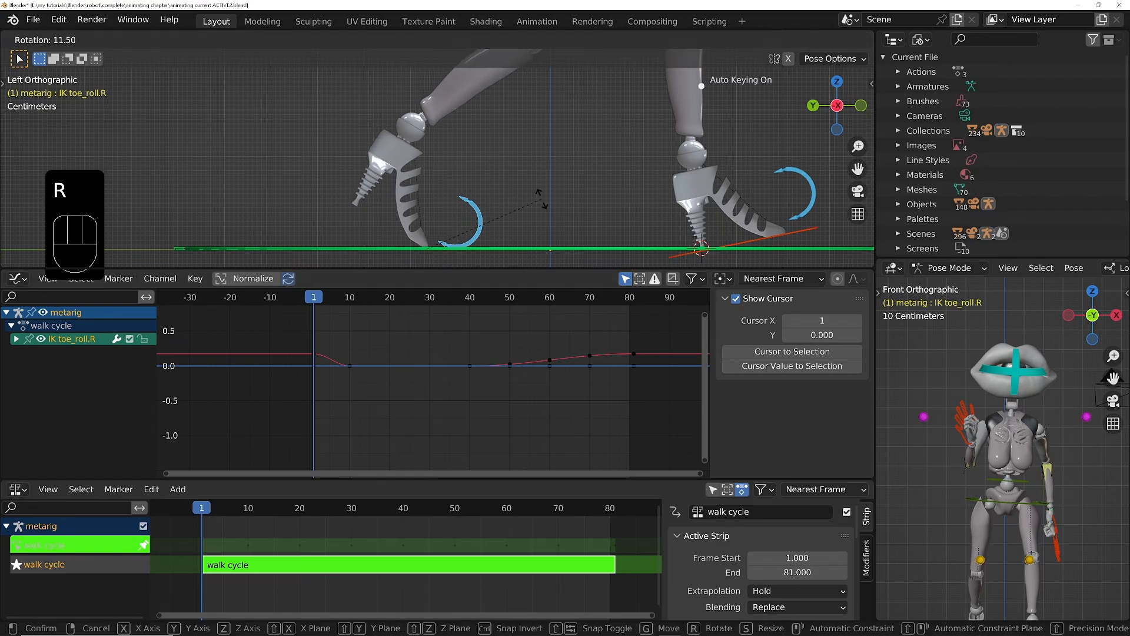
{"action": "left_click", "coordinate": [537, 191]}
{"action": "mouse_move", "coordinate": [532, 127]}
{"action": "middle_mouse_down", "text": "ctrl"}
{"action": "mouse_move", "coordinate": [530, 168]}
{"action": "mouse_move", "coordinate": [542, 118]}
{"action": "middle_mouse_up", "text": "ctrl"}
{"action": "middle_click_drag", "start_coordinate": [542, 118], "coordinate": [482, 179], "text": "shift"}
{"action": "key", "text": "ctrl+z"}
{"action": "key", "text": "r"}
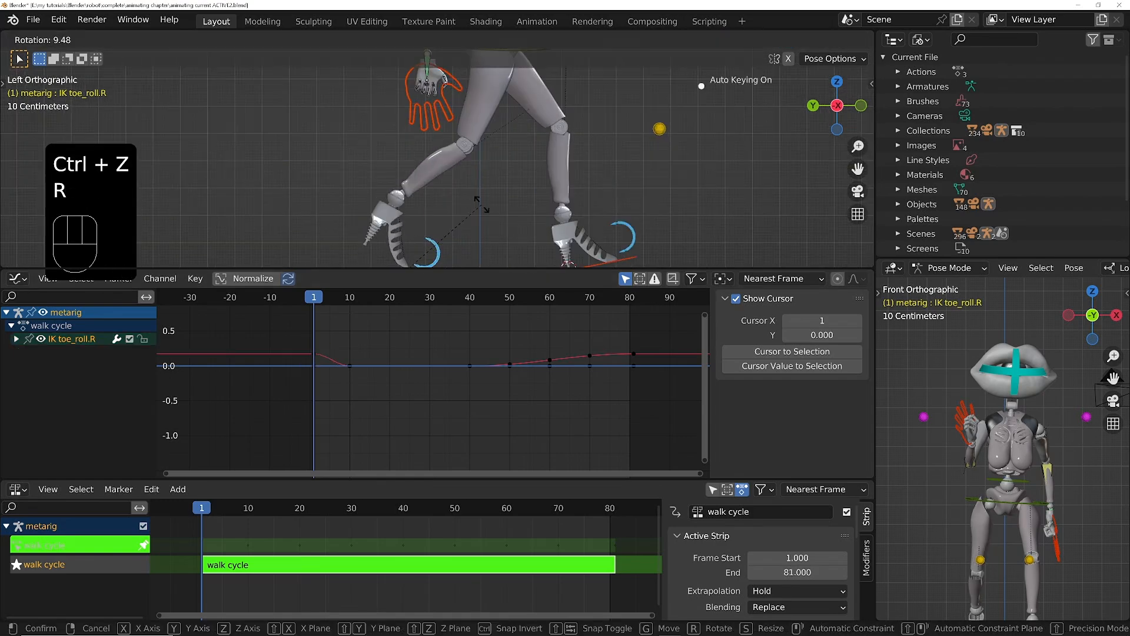
{"action": "left_click", "coordinate": [472, 207]}
{"action": "middle_click_drag", "start_coordinate": [472, 208], "coordinate": [464, 175], "text": "shift"}
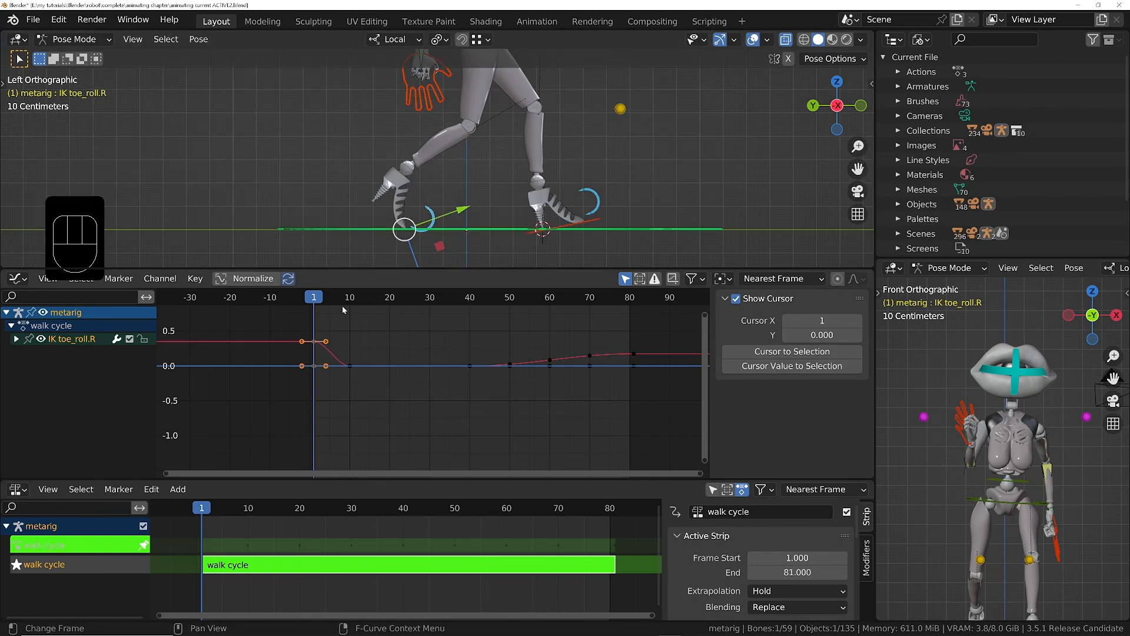
Step: At frame 40, rotate the left foot's toe roll control to raise its heel like the right foot's at frame 1
{"action": "left_click_drag", "start_coordinate": [318, 302], "coordinate": [470, 298]}
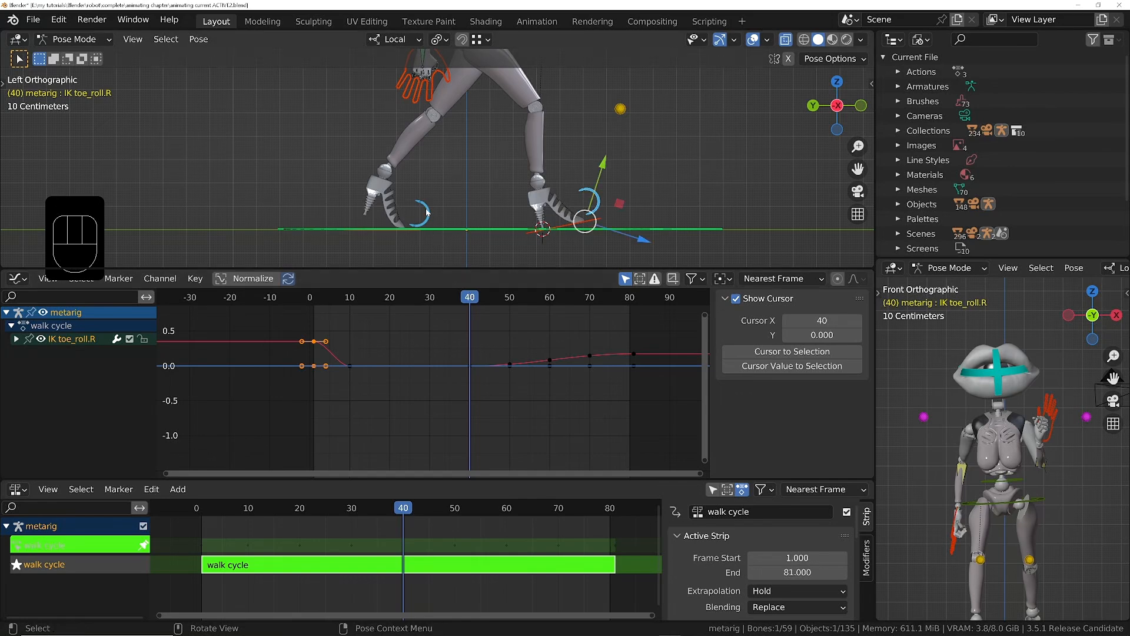
{"action": "left_click", "coordinate": [426, 212]}
{"action": "key", "text": "r"}
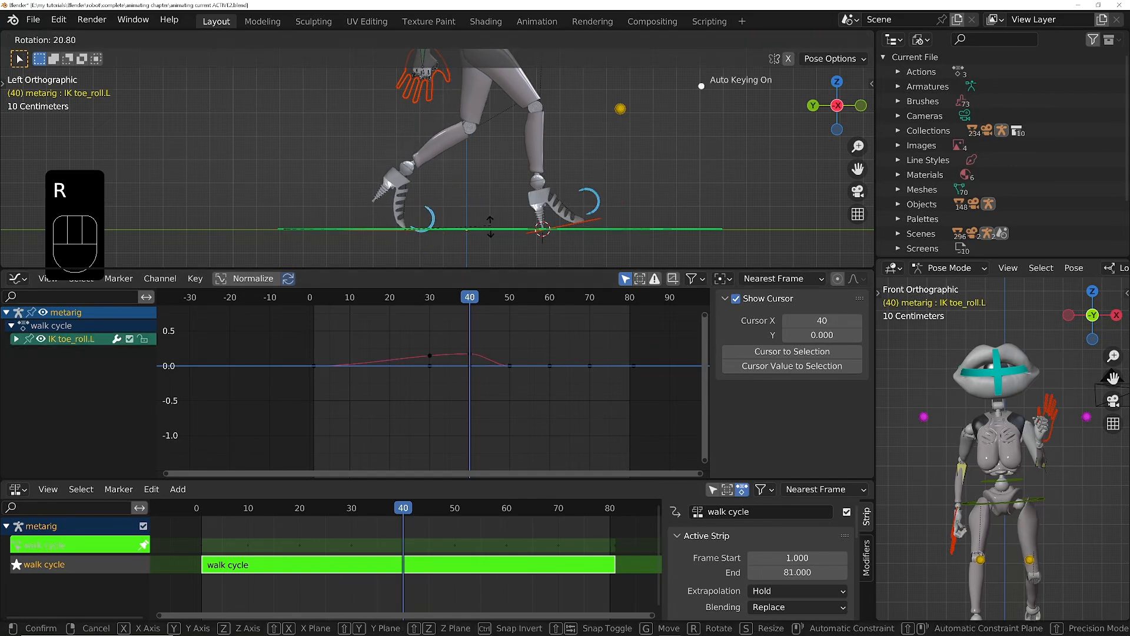
{"action": "left_click", "coordinate": [488, 236]}
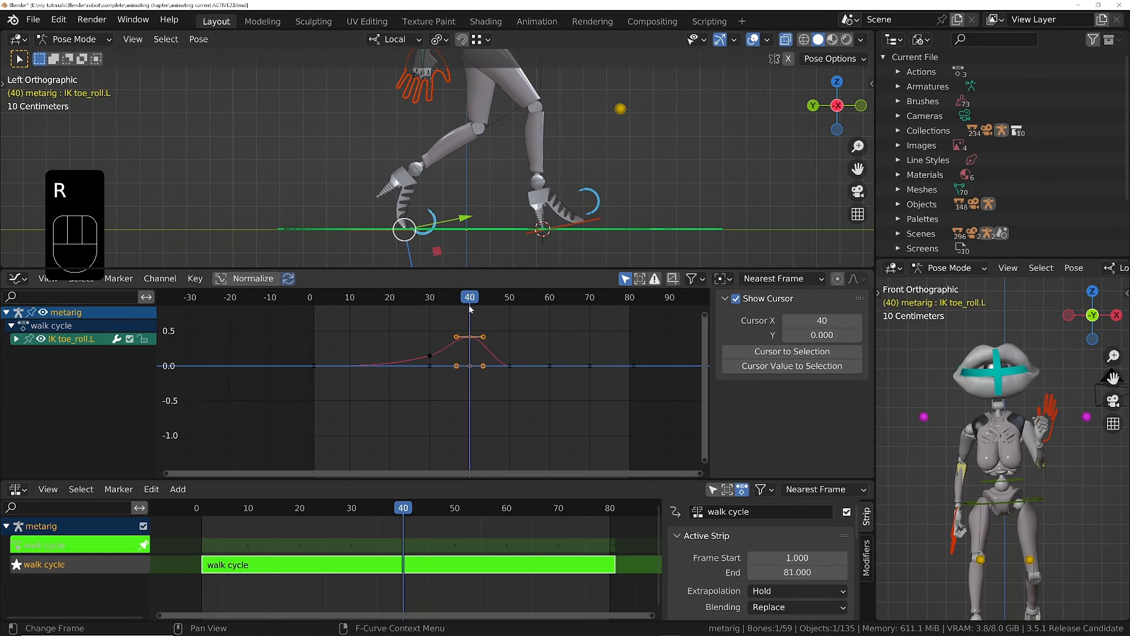
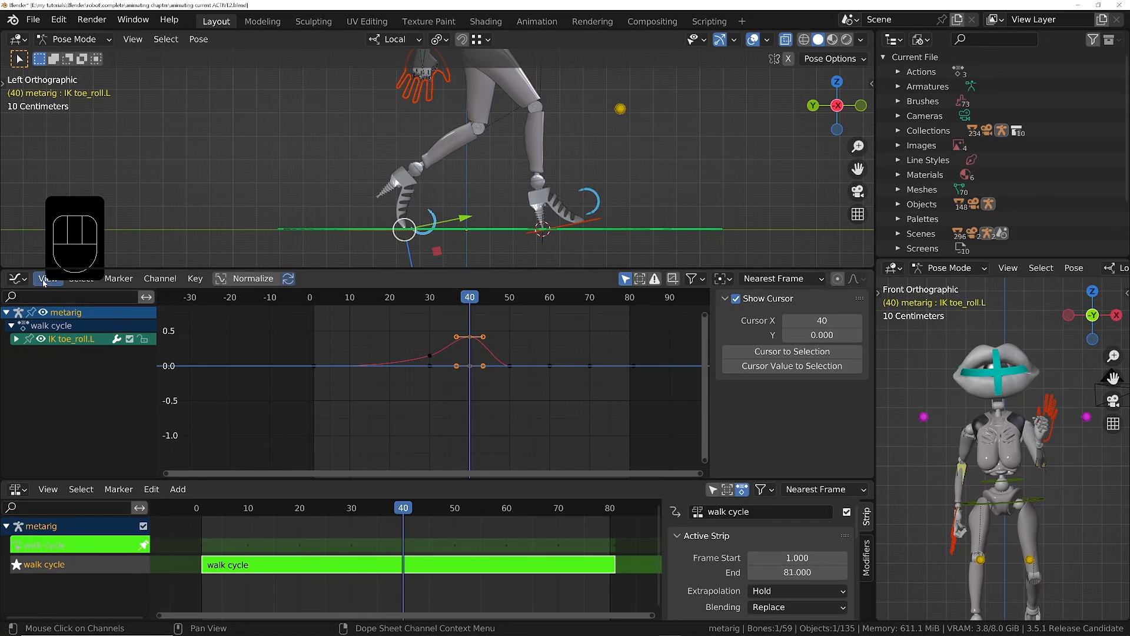
Step: Switch the Graph Editor area to the Dope Sheet and restrict it to the selected bone's channels
{"action": "left_click", "coordinate": [19, 279]}
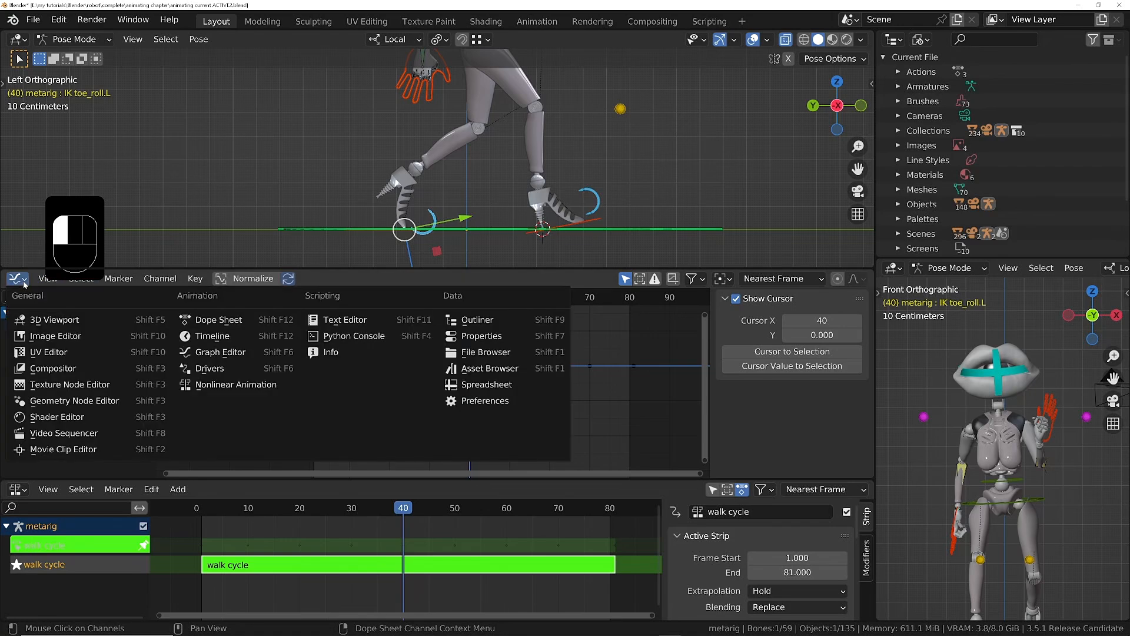
{"action": "left_click", "coordinate": [246, 322]}
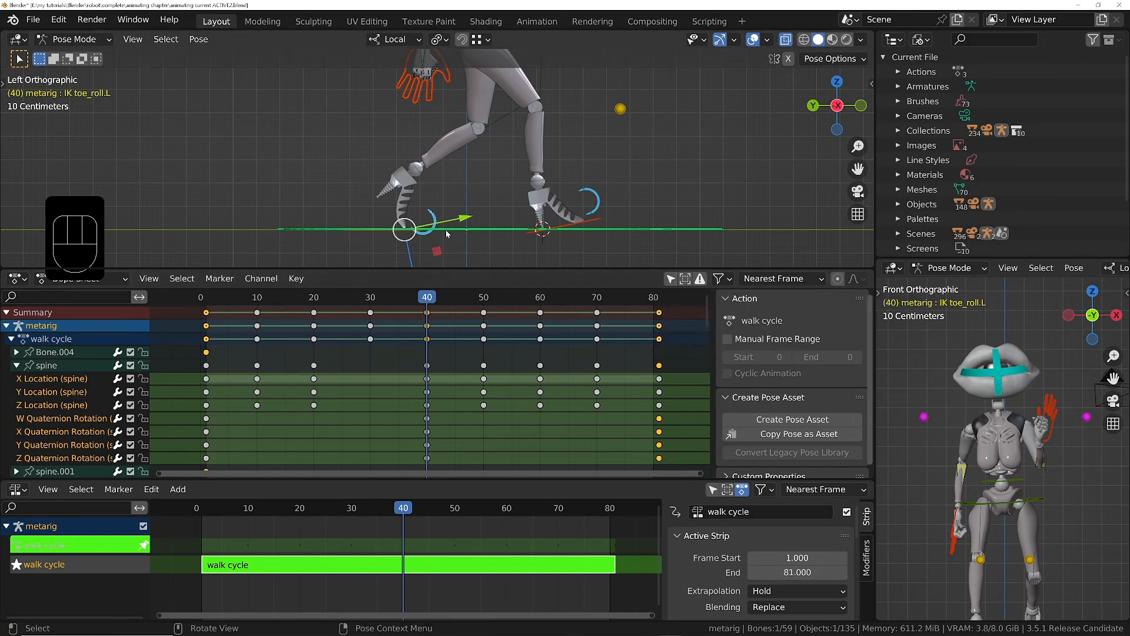
{"action": "left_click", "coordinate": [671, 279]}
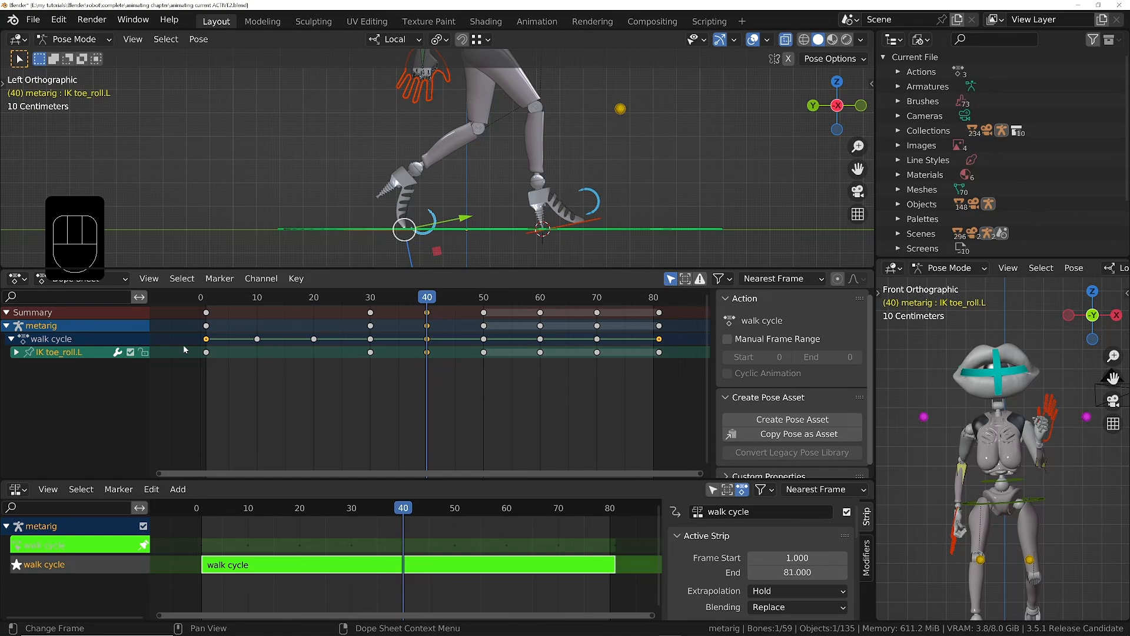
Step: Duplicate the left toe roll control's frame 1 keyframe onto frame 81
{"action": "left_click", "coordinate": [202, 302]}
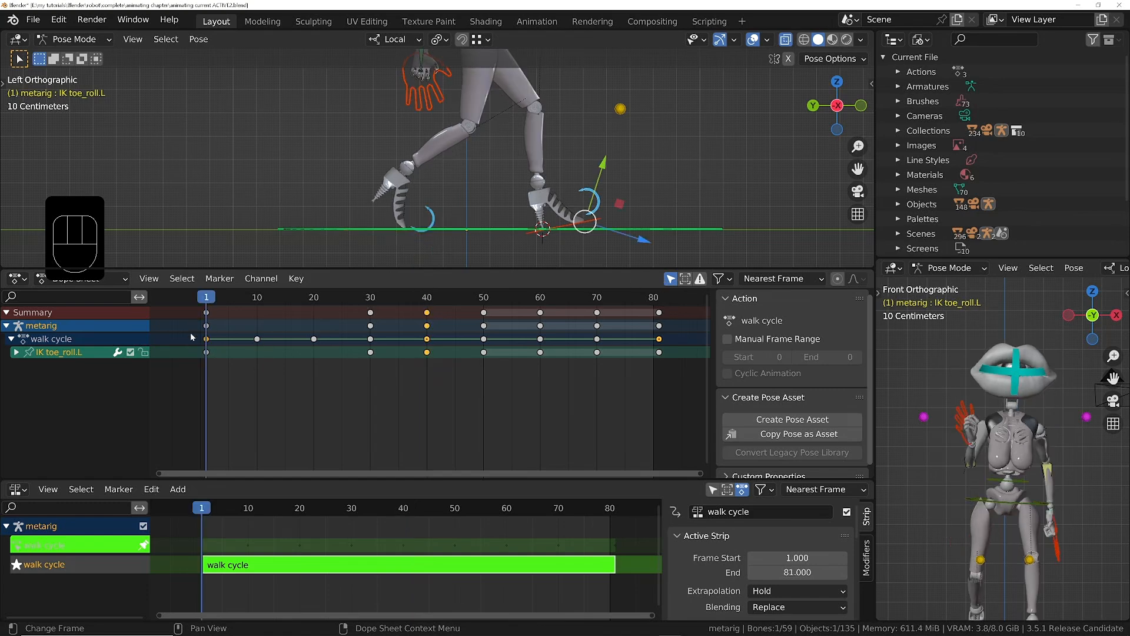
{"action": "key", "text": "shift+d"}
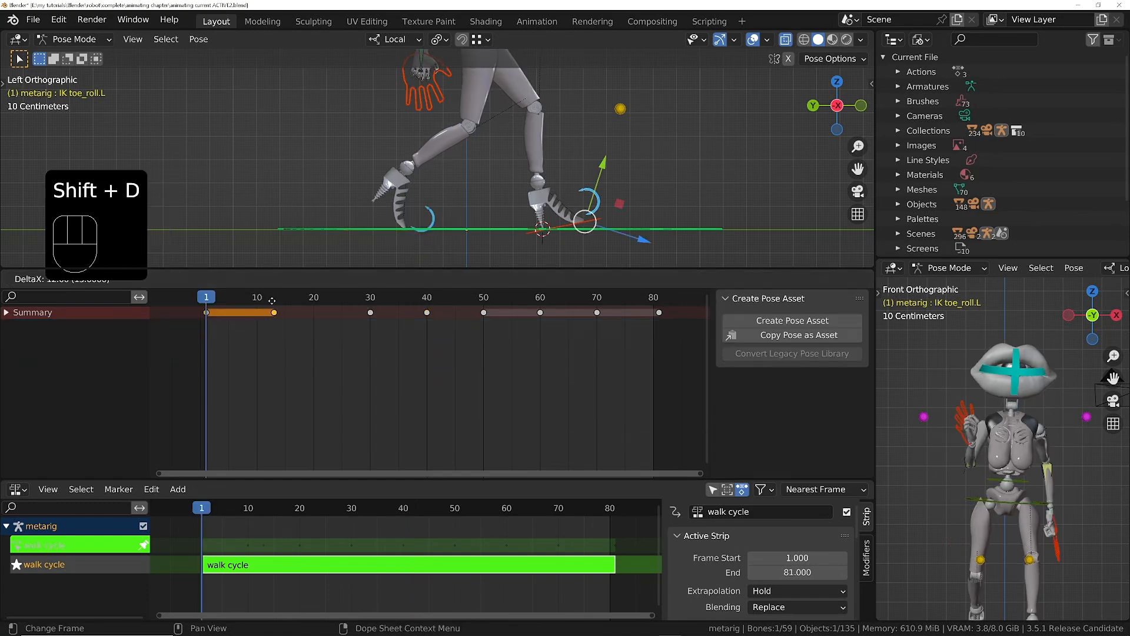
{"action": "left_click", "coordinate": [658, 335]}
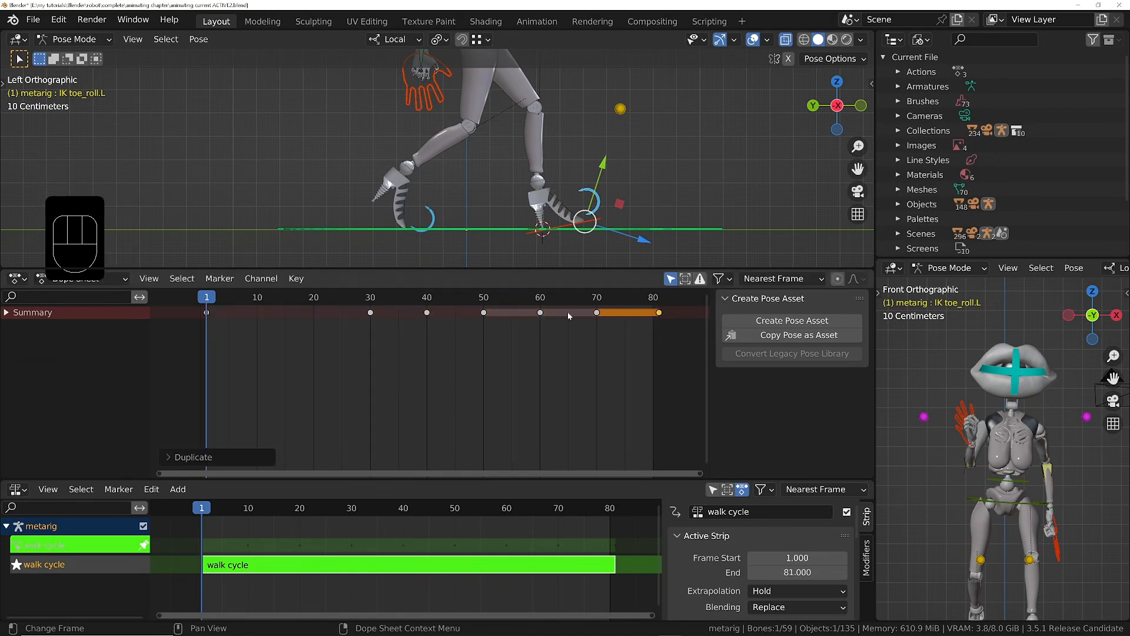
Step: Select the right foot's toe roll control and duplicate its frame 1 keyframe onto frame 81
{"action": "left_click", "coordinate": [211, 302]}
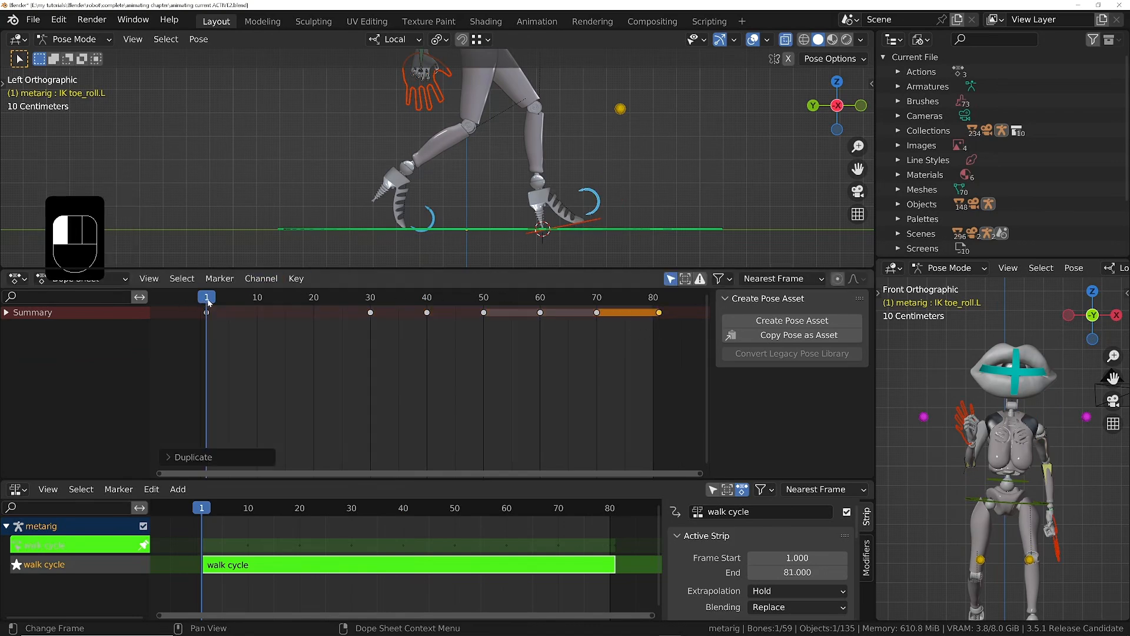
{"action": "left_click", "coordinate": [440, 213]}
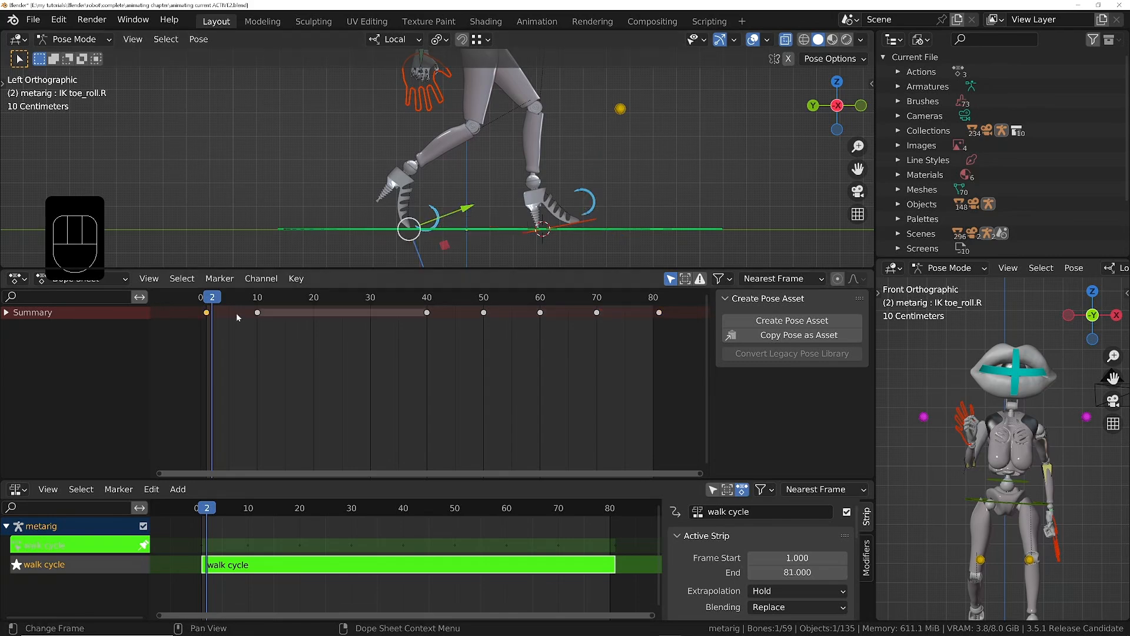
{"action": "mouse_move", "coordinate": [207, 312]}
{"action": "left_mouse_down"}
{"action": "mouse_move", "coordinate": [185, 312]}
{"action": "mouse_move", "coordinate": [216, 313]}
{"action": "left_mouse_up"}
{"action": "key", "text": "ctrl+z"}
{"action": "key", "text": "shift+d"}
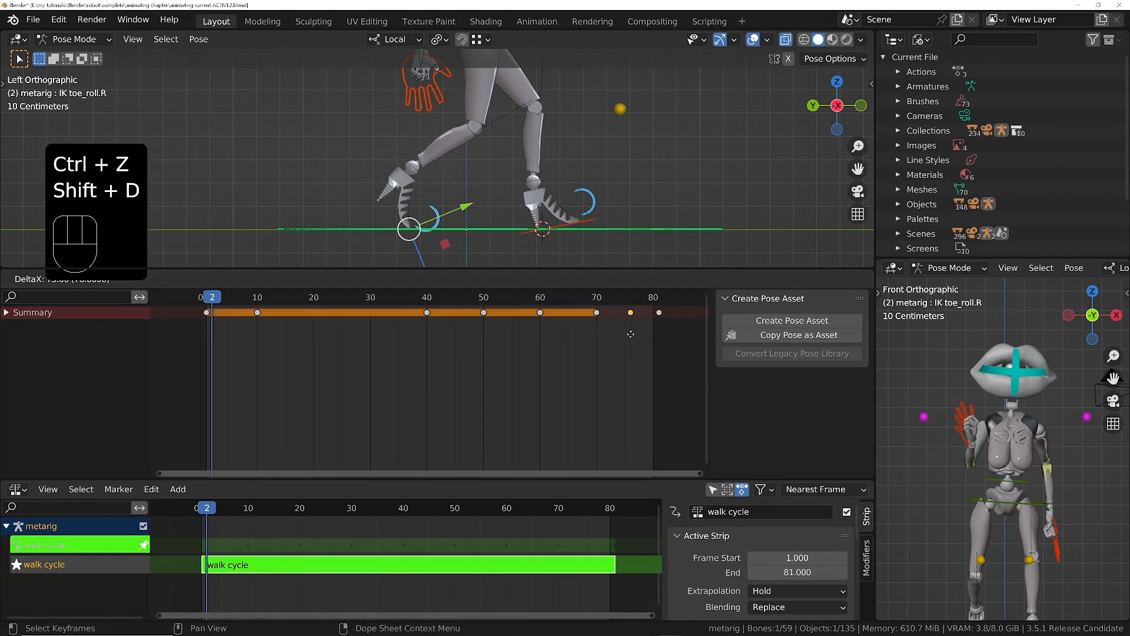
{"action": "left_click", "coordinate": [655, 336]}
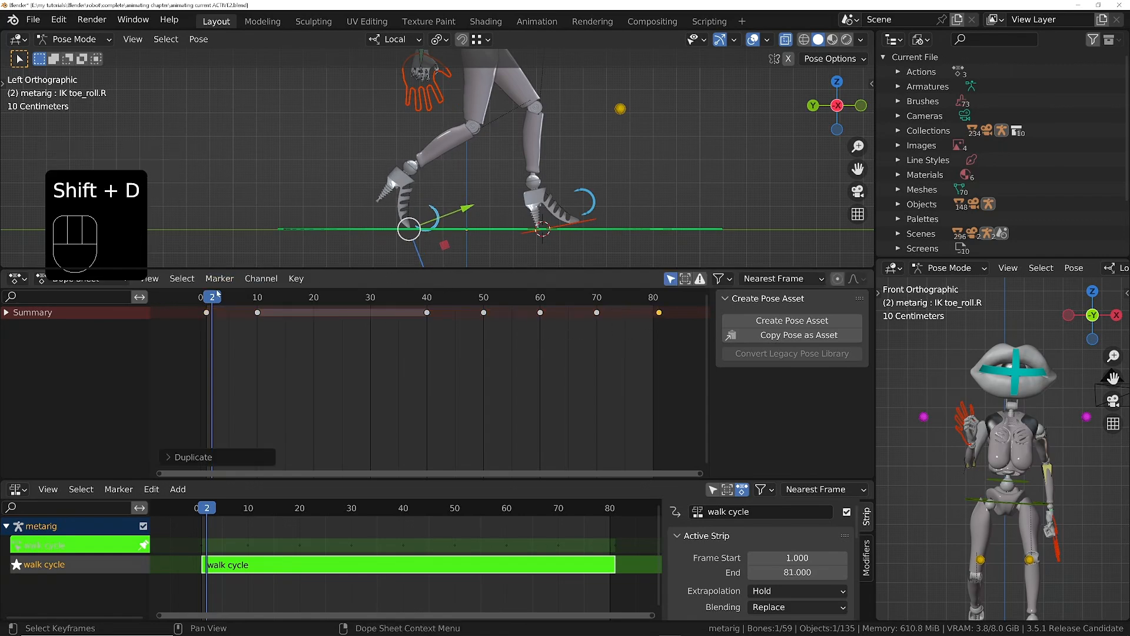
Step: Scrub and play the walk cycle from the side view to check the looping toe roll motion
{"action": "left_click_drag", "start_coordinate": [218, 297], "coordinate": [558, 307]}
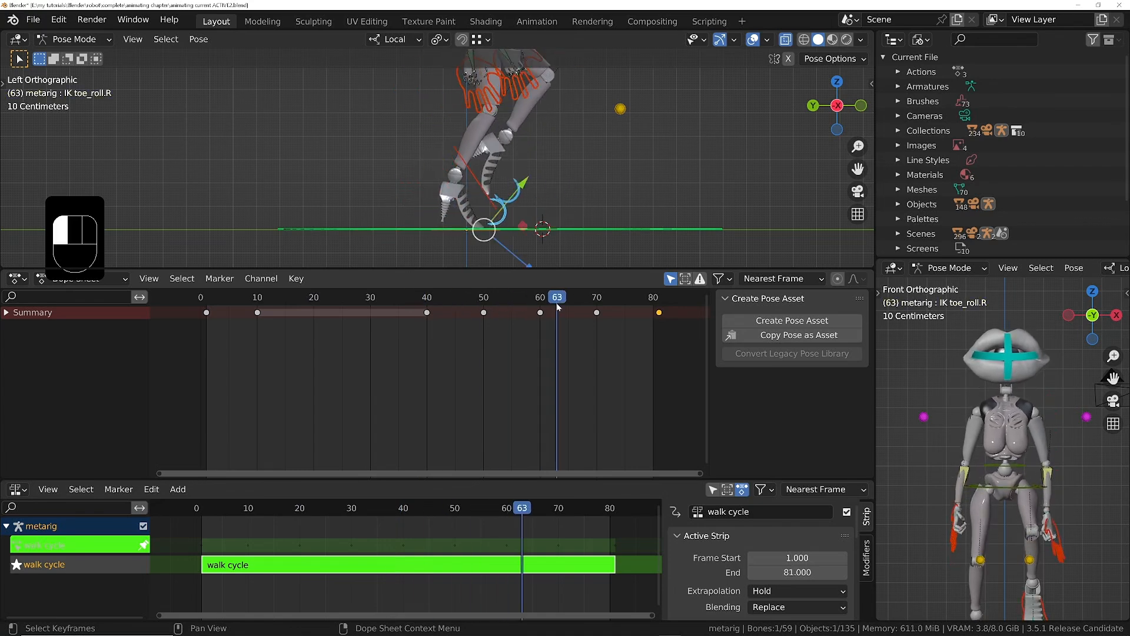
{"action": "key", "text": "space"}
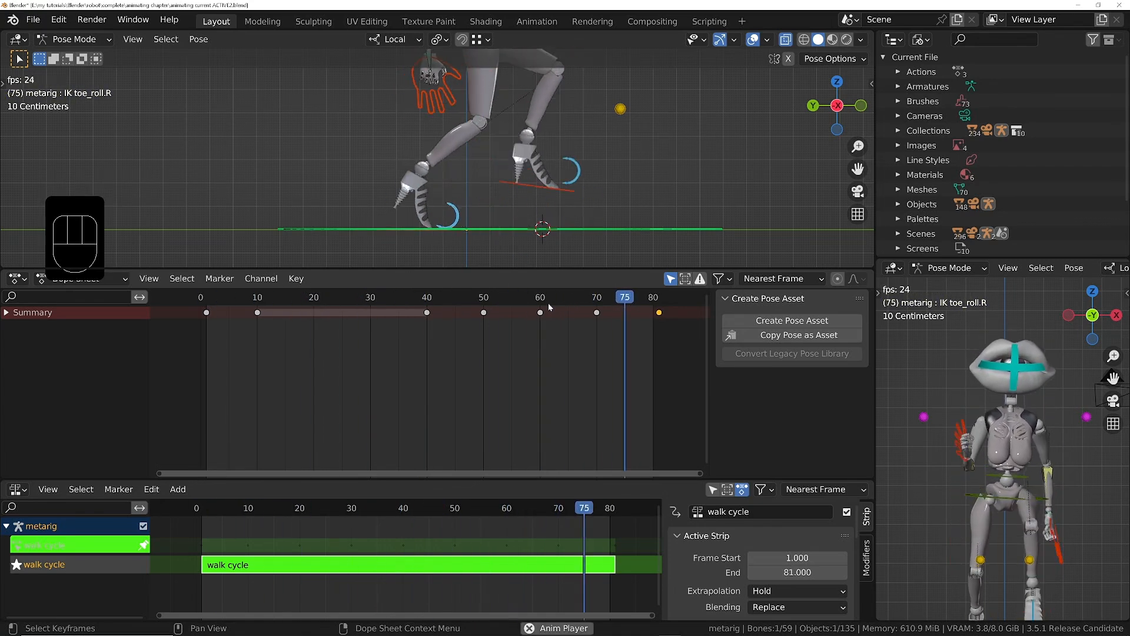
{"action": "key", "text": "space"}
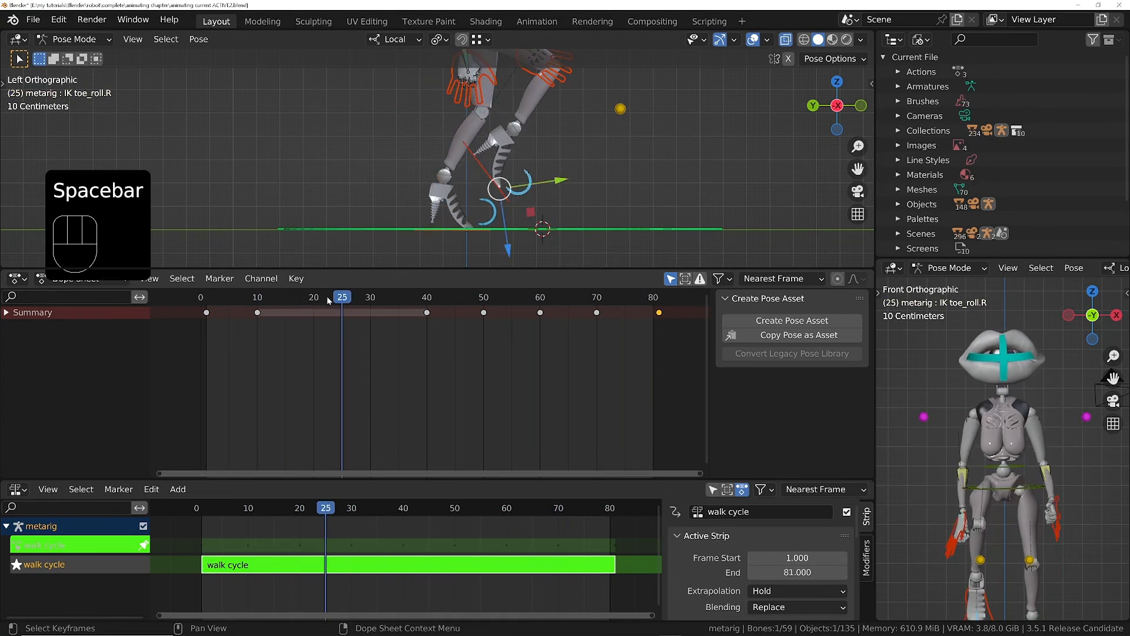
Step: Scrub between frames 1 and 10 and delete the right toe roll control's keyframe at frame 10
{"action": "left_click_drag", "start_coordinate": [328, 299], "coordinate": [260, 300]}
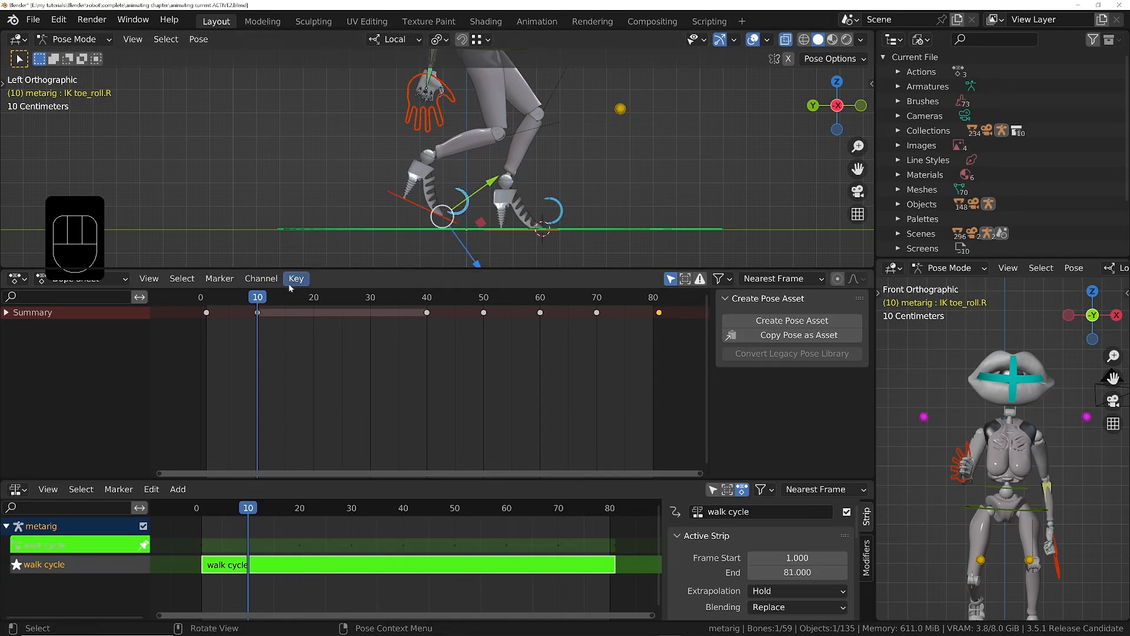
{"action": "left_click", "coordinate": [198, 299]}
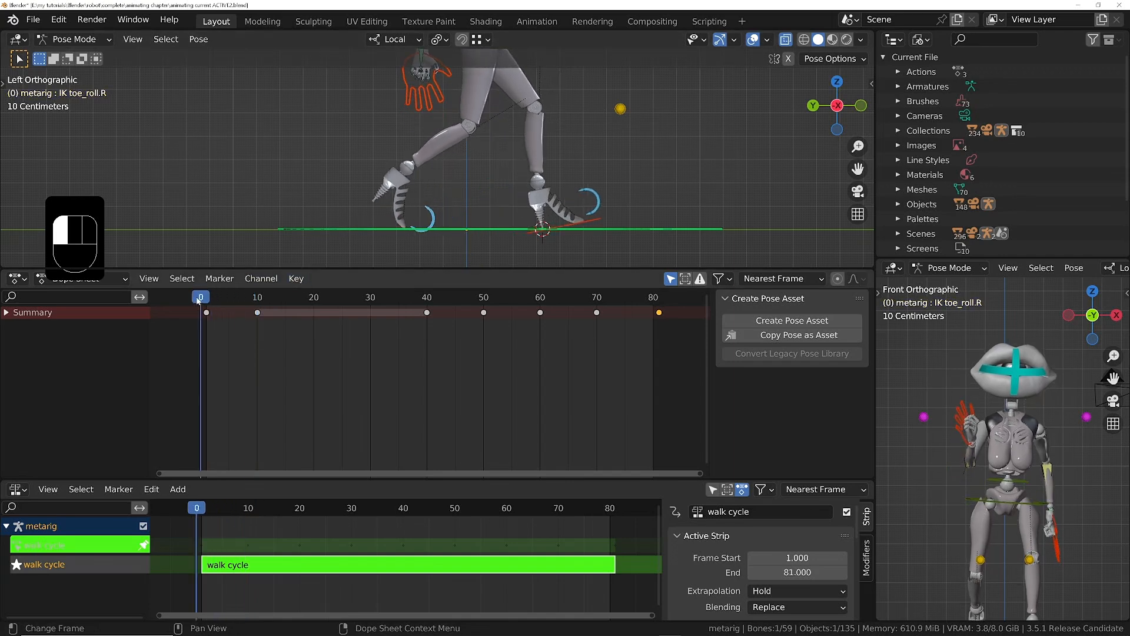
{"action": "left_click", "coordinate": [206, 300]}
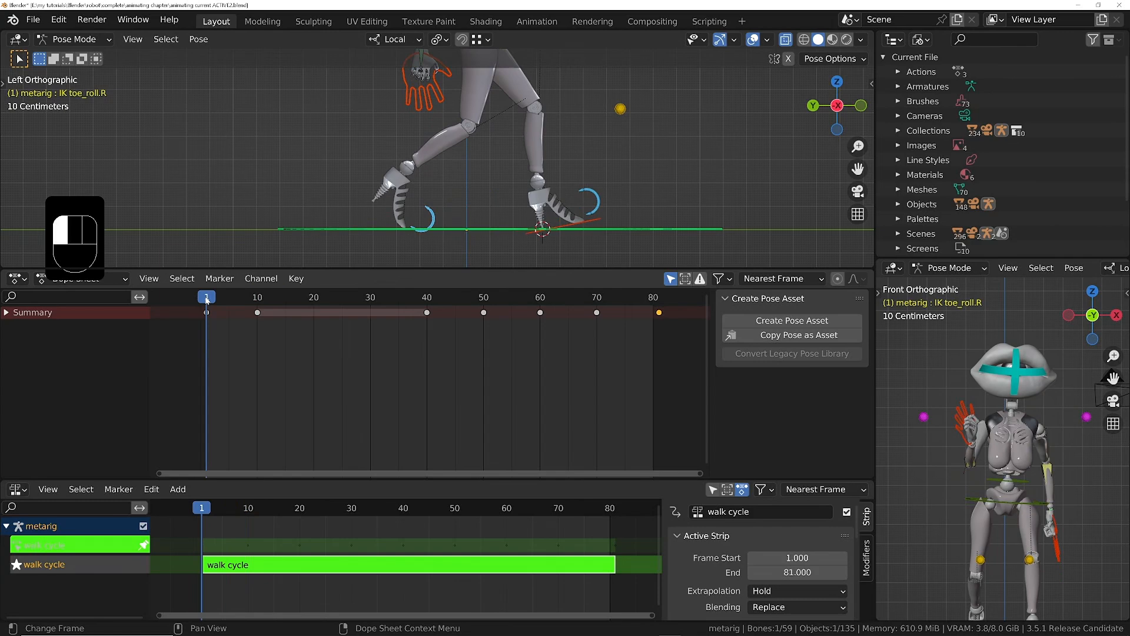
{"action": "left_click_drag", "start_coordinate": [207, 301], "coordinate": [257, 309]}
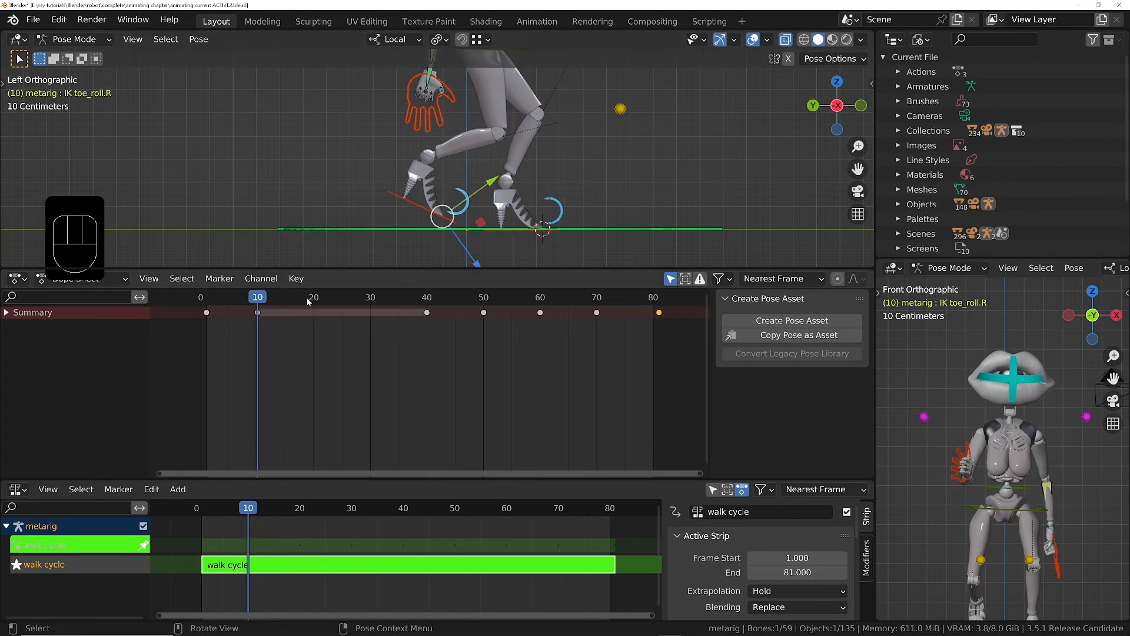
{"action": "left_click", "coordinate": [277, 307]}
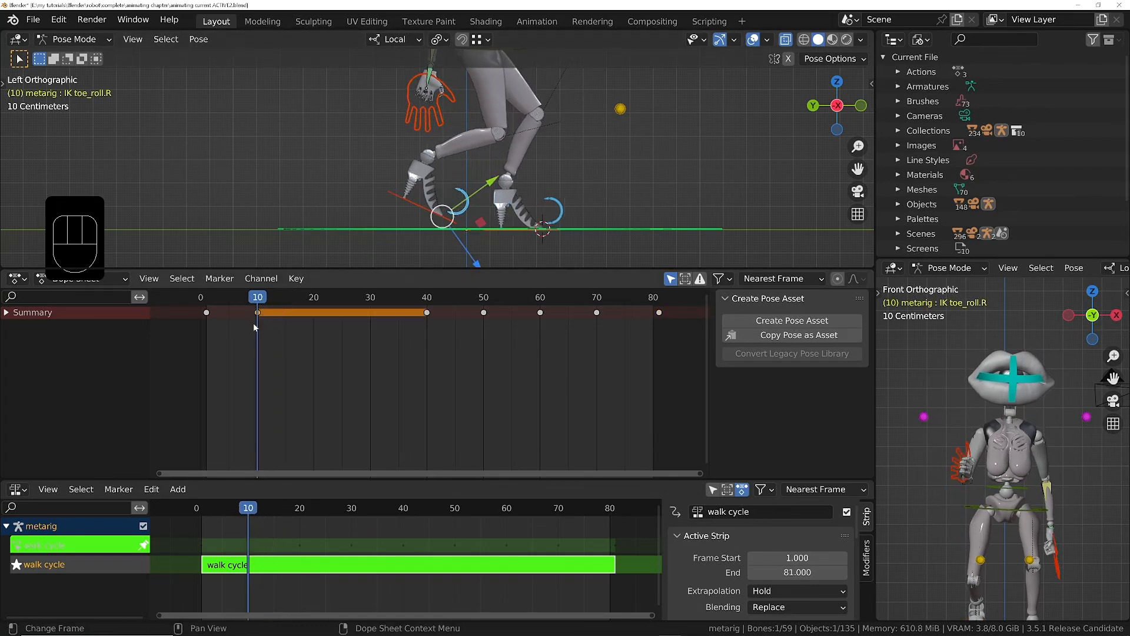
{"action": "key", "text": "x"}
{"action": "left_click", "coordinate": [255, 325]}
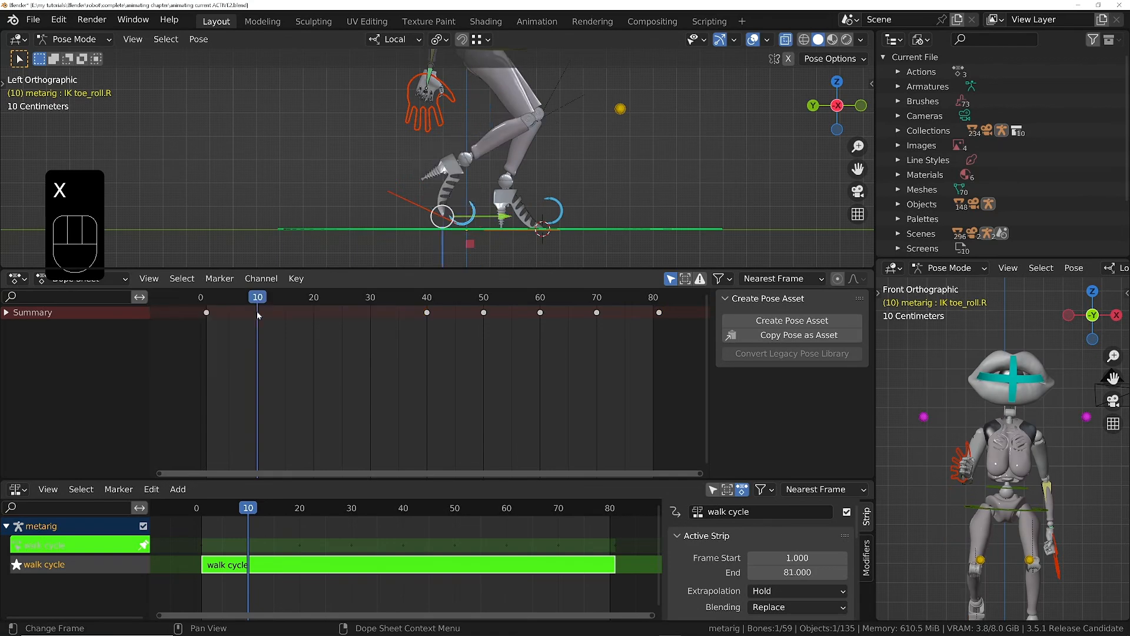
Step: Scrub to frame 42, select the left foot's toe roll control and delete its keyframe at frame 50
{"action": "left_click_drag", "start_coordinate": [258, 297], "coordinate": [439, 305]}
{"action": "left_click", "coordinate": [446, 214]}
{"action": "left_click", "coordinate": [483, 313]}
{"action": "key", "text": "x"}
{"action": "left_click", "coordinate": [471, 311]}
{"action": "left_click", "coordinate": [413, 228]}
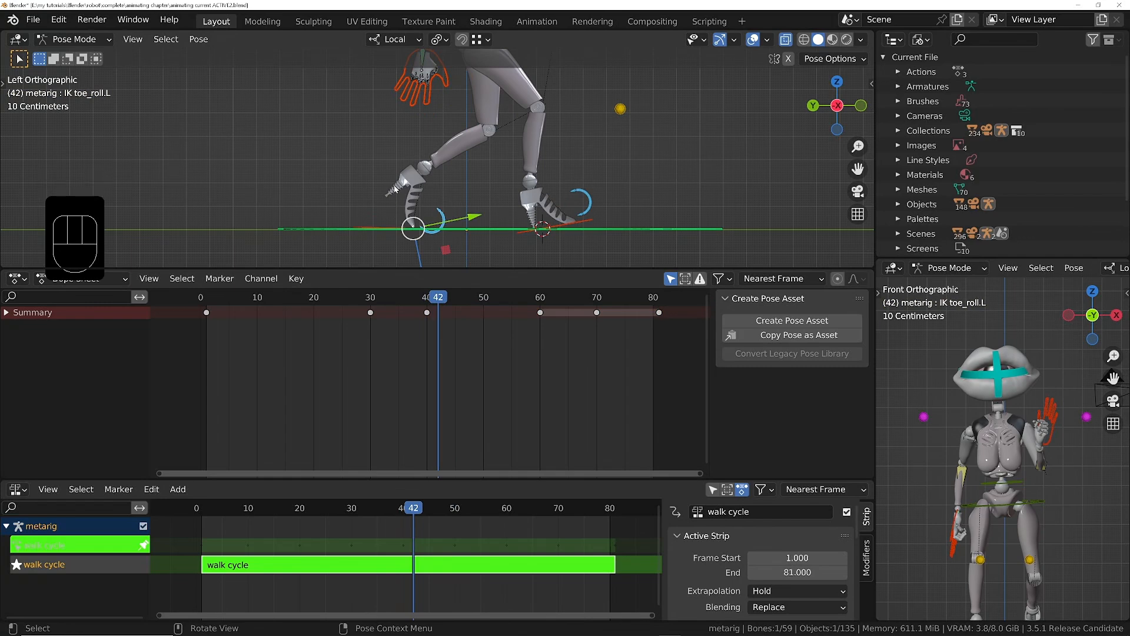
Step: Scrub and play the walk cycle from the side view to check the left foot's toe motion
{"action": "left_click_drag", "start_coordinate": [450, 299], "coordinate": [512, 298]}
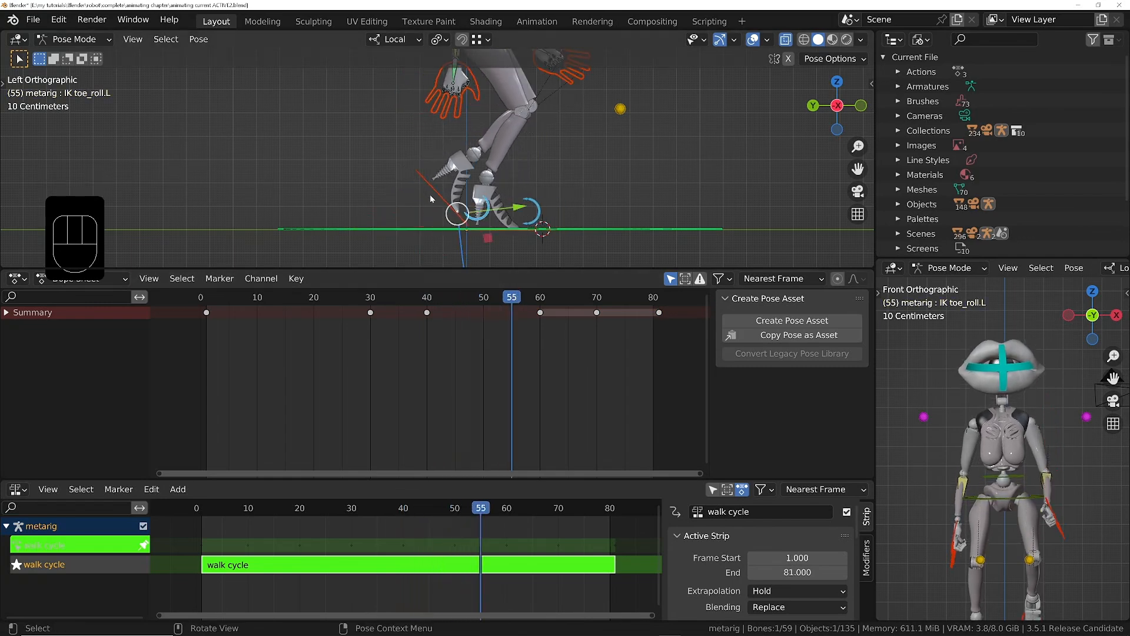
{"action": "left_click_drag", "start_coordinate": [510, 298], "coordinate": [536, 324]}
{"action": "key", "text": "space"}
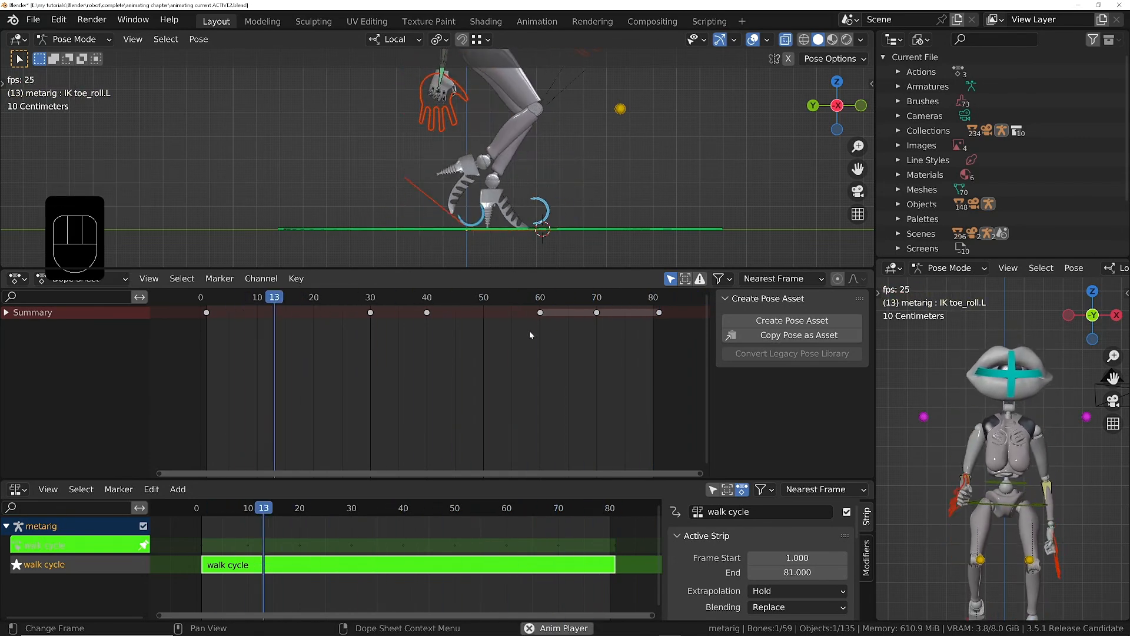
{"action": "key", "text": "space"}
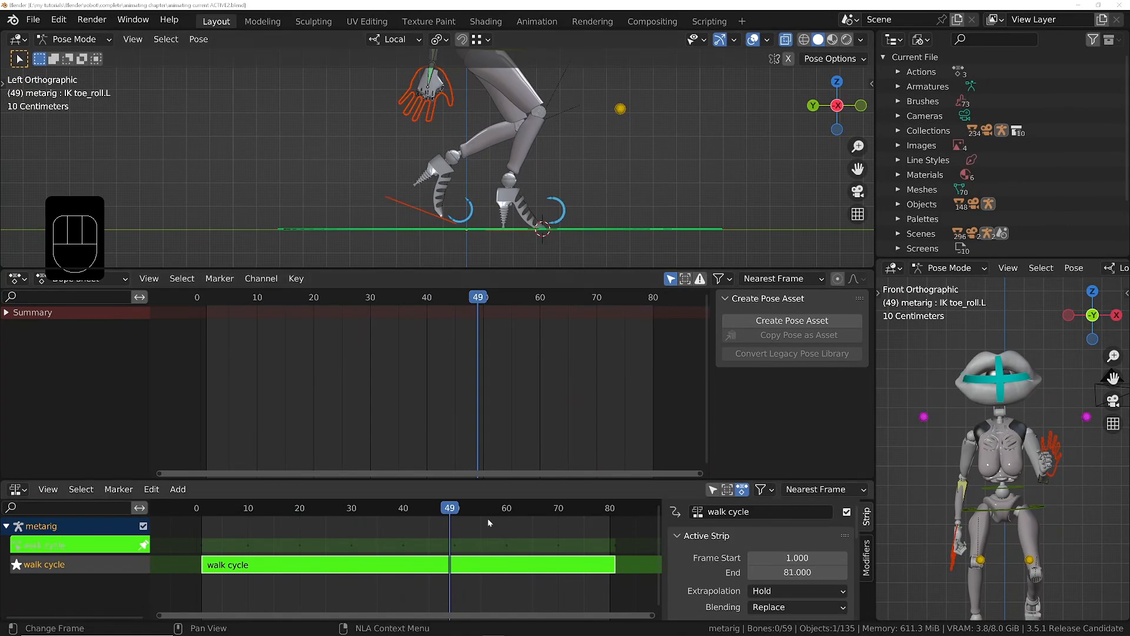
Step: Exit tweak mode on the walk cycle strip and turn off its track's solo so the character move action is included
{"action": "key", "text": "Tab"}
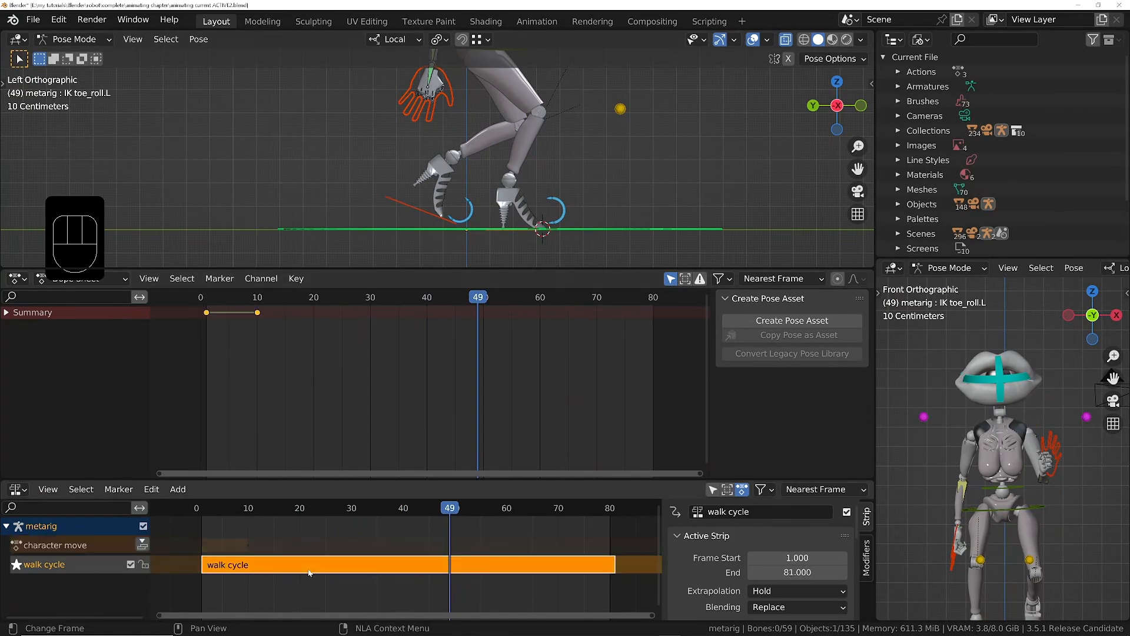
{"action": "key", "text": "shift+Tab"}
{"action": "key", "text": "shift+Tab"}
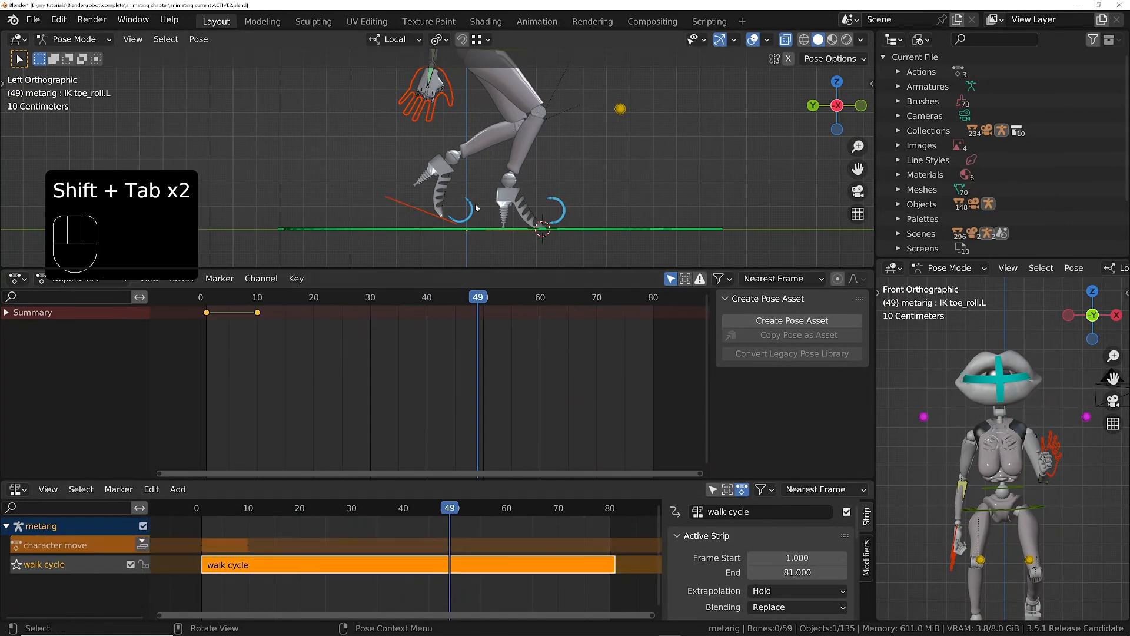
Step: Play the combined animation in a perspective view and return to frame 1
{"action": "middle_click_drag", "start_coordinate": [484, 204], "coordinate": [464, 170]}
{"action": "key", "text": "space"}
{"action": "key", "text": "space"}
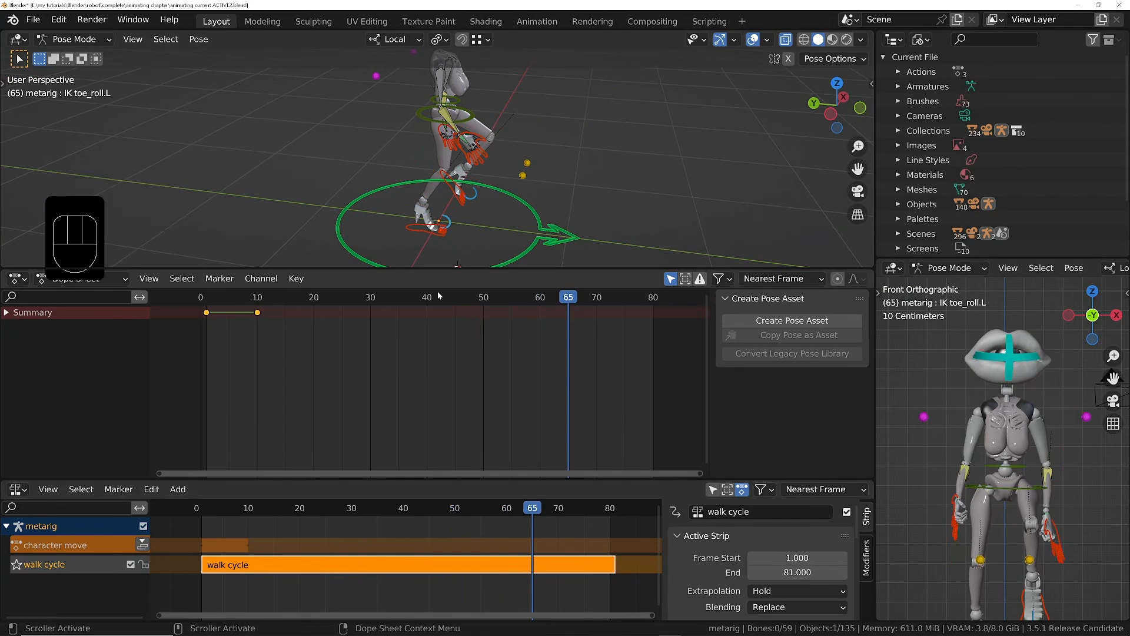
{"action": "key", "text": "shift+Left"}
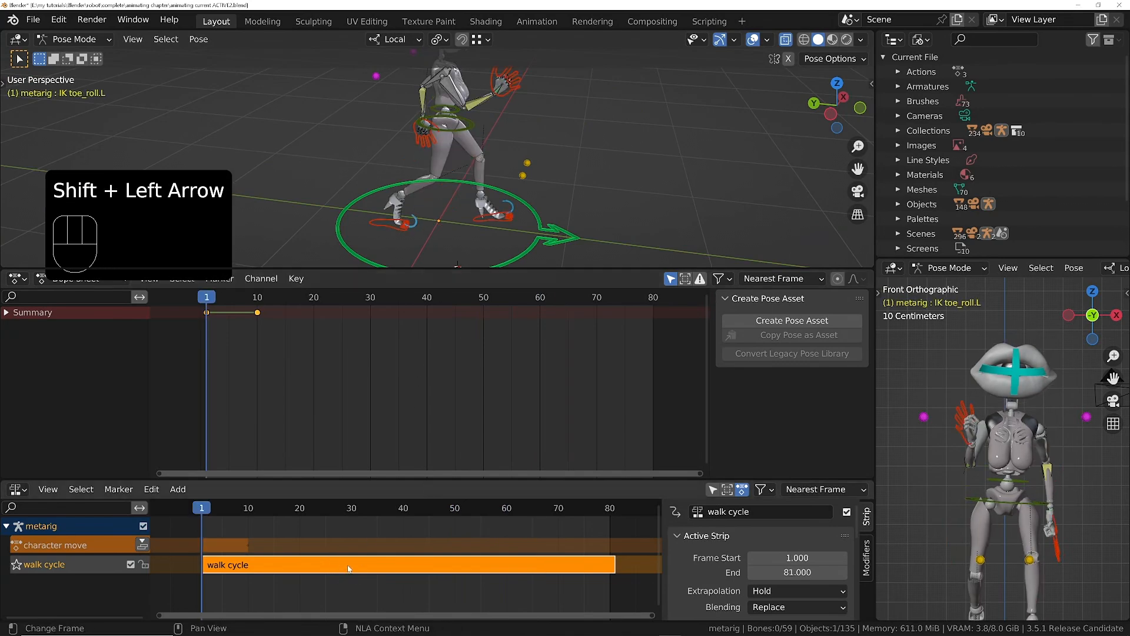
Step: Try toggling isolated tweak mode in the NLA editor and replay the animation to test the character's forward movement
{"action": "key", "text": "shift+Tab"}
{"action": "key", "text": "shift+Tab"}
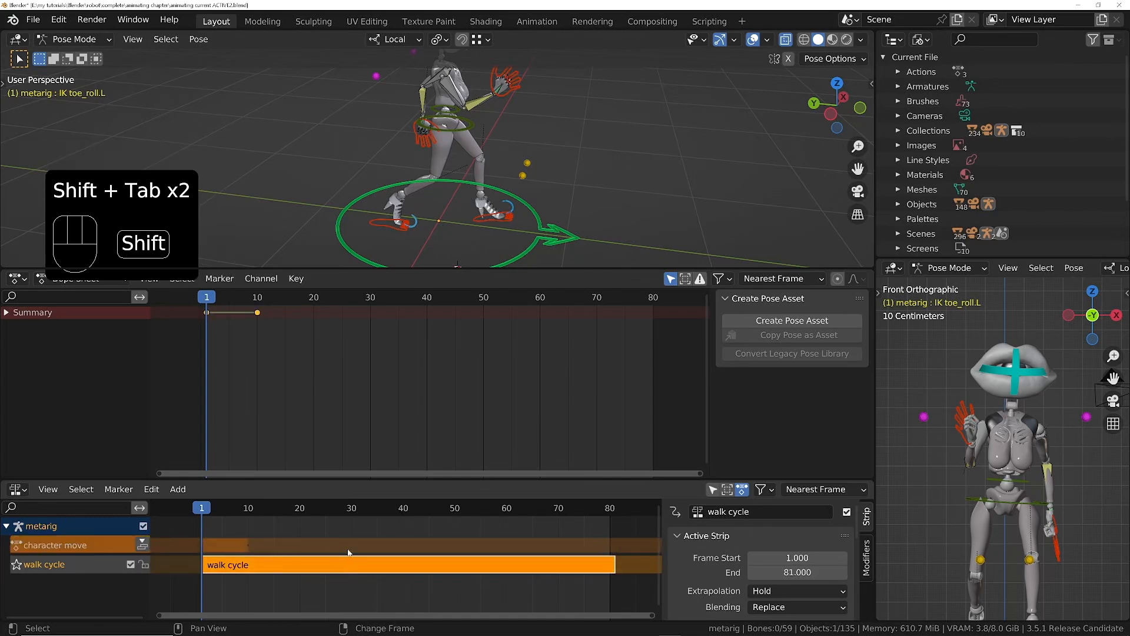
{"action": "key", "text": "shift+Tab"}
{"action": "key", "text": "shift+Tab"}
{"action": "key", "text": "space"}
{"action": "key", "text": "space"}
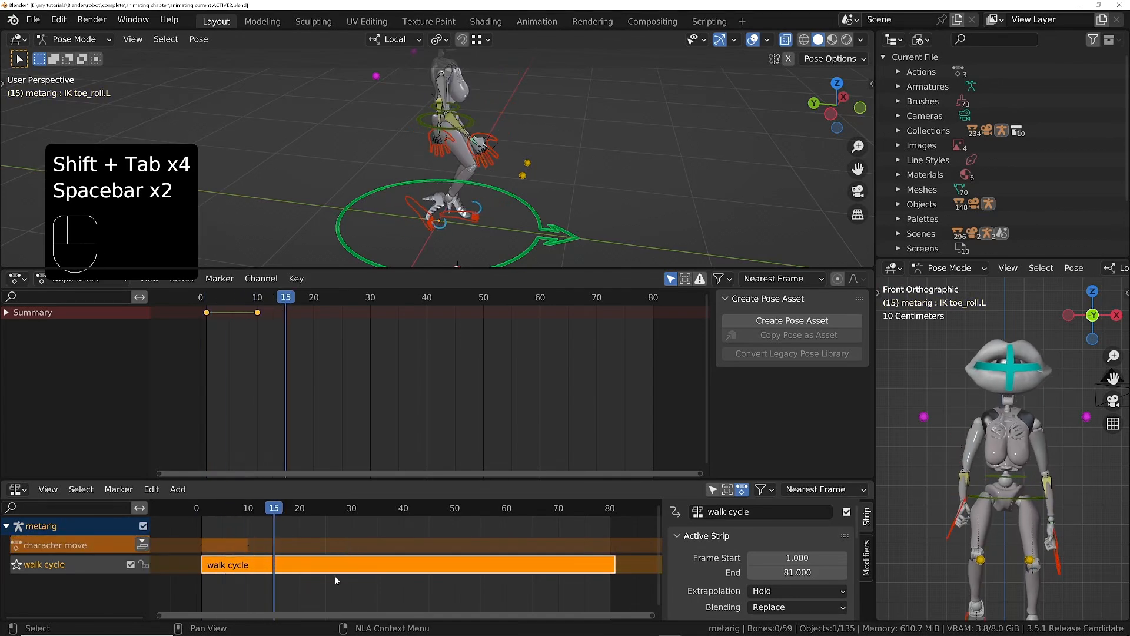
{"action": "key", "text": "shift+Tab"}
{"action": "key", "text": "shift+Tab"}
{"action": "key", "text": "space"}
{"action": "key", "text": "space"}
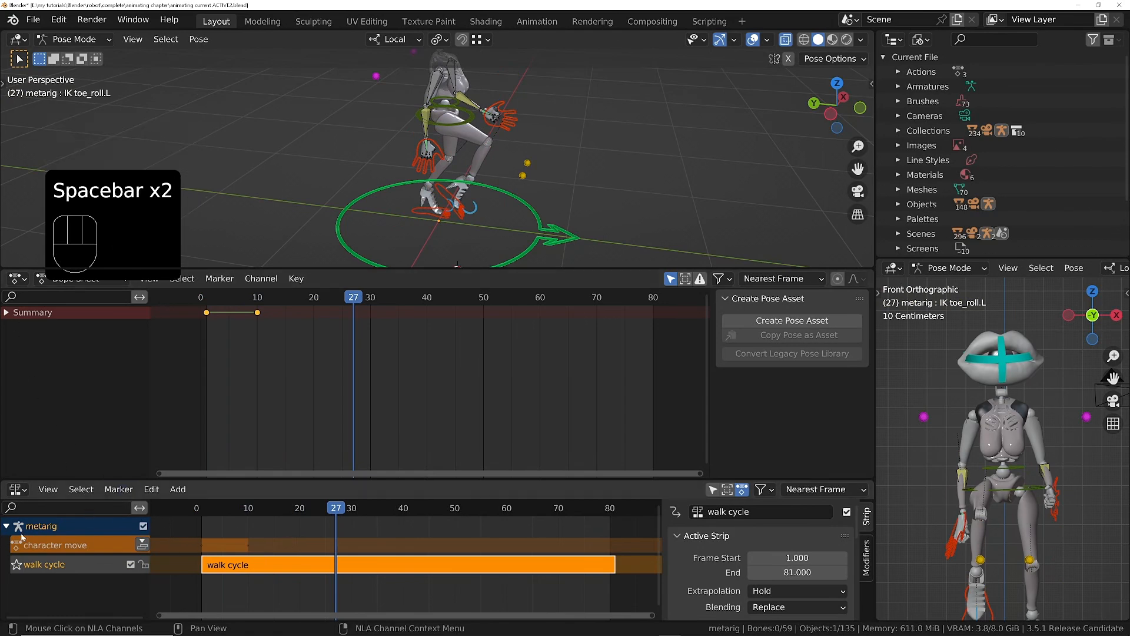
Step: Switch the metarig armature to Object Mode and replay the animation, returning to frame 1
{"action": "key", "text": "Tab"}
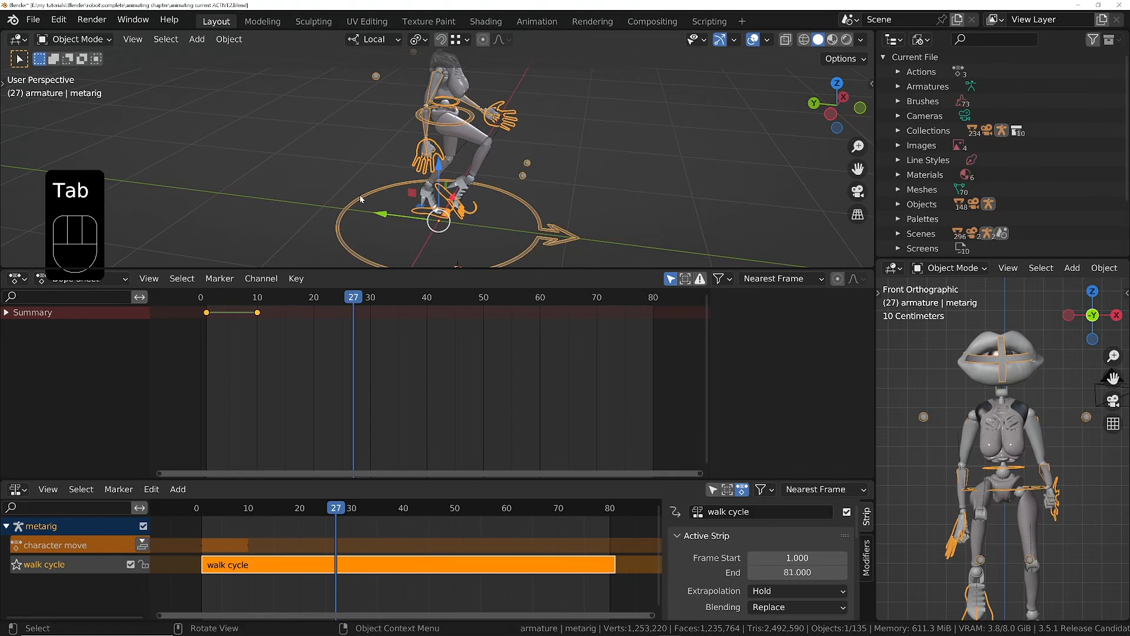
{"action": "key", "text": "space"}
{"action": "key", "text": "space"}
{"action": "key", "text": "shift+Left"}
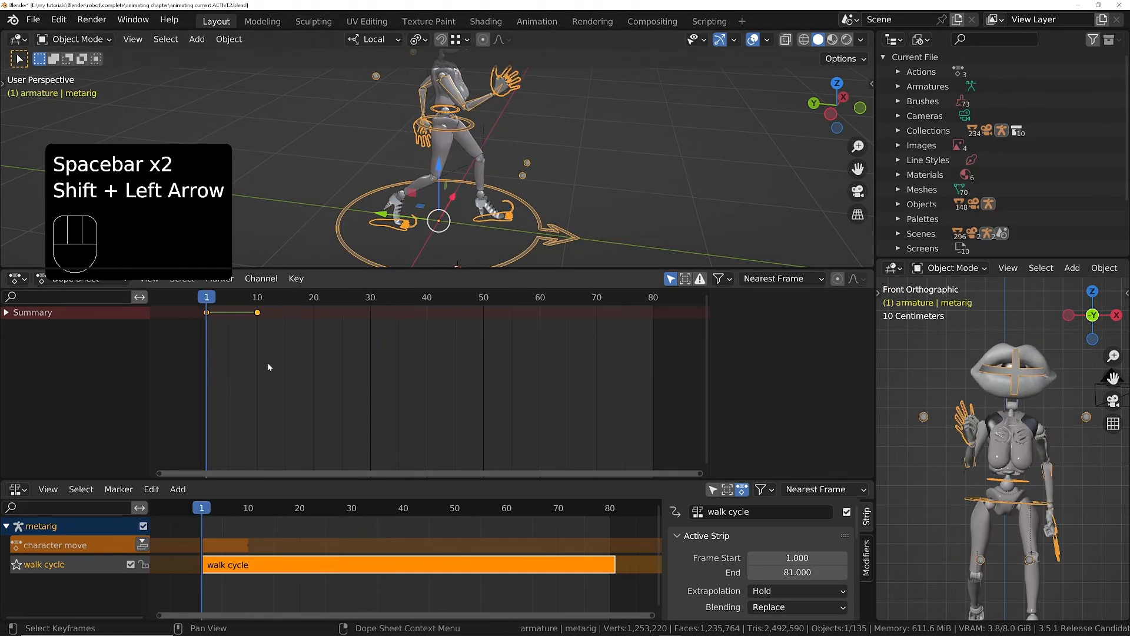
{"action": "key", "text": "shift+Tab"}
{"action": "key", "text": "shift+Tab"}
{"action": "key", "text": "space"}
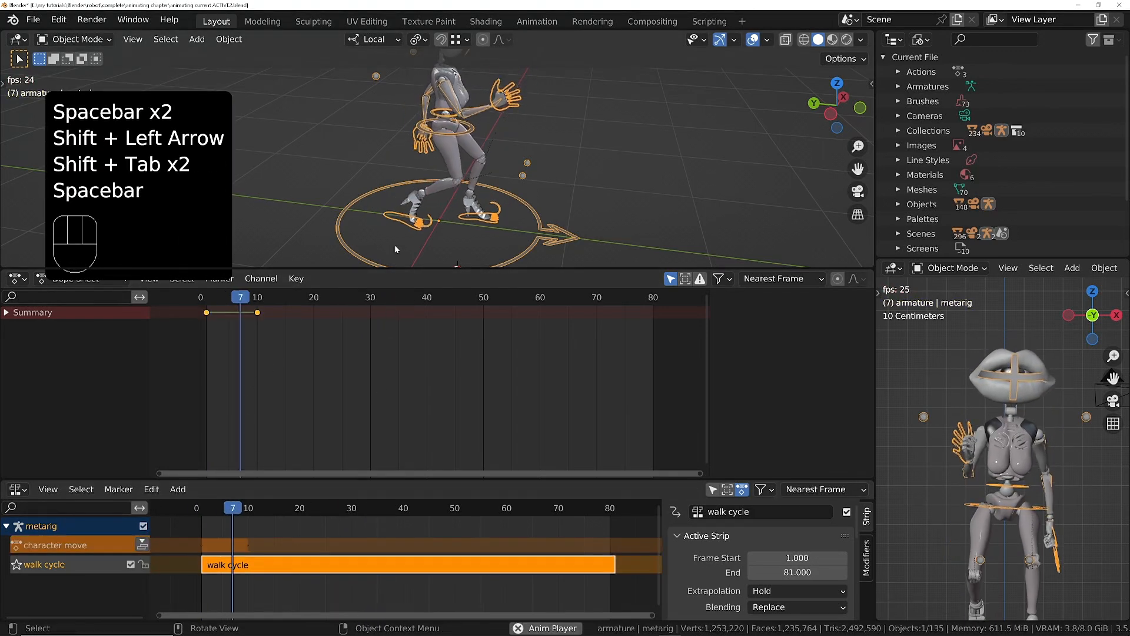
{"action": "key", "text": "space"}
{"action": "key", "text": "shift+Left"}
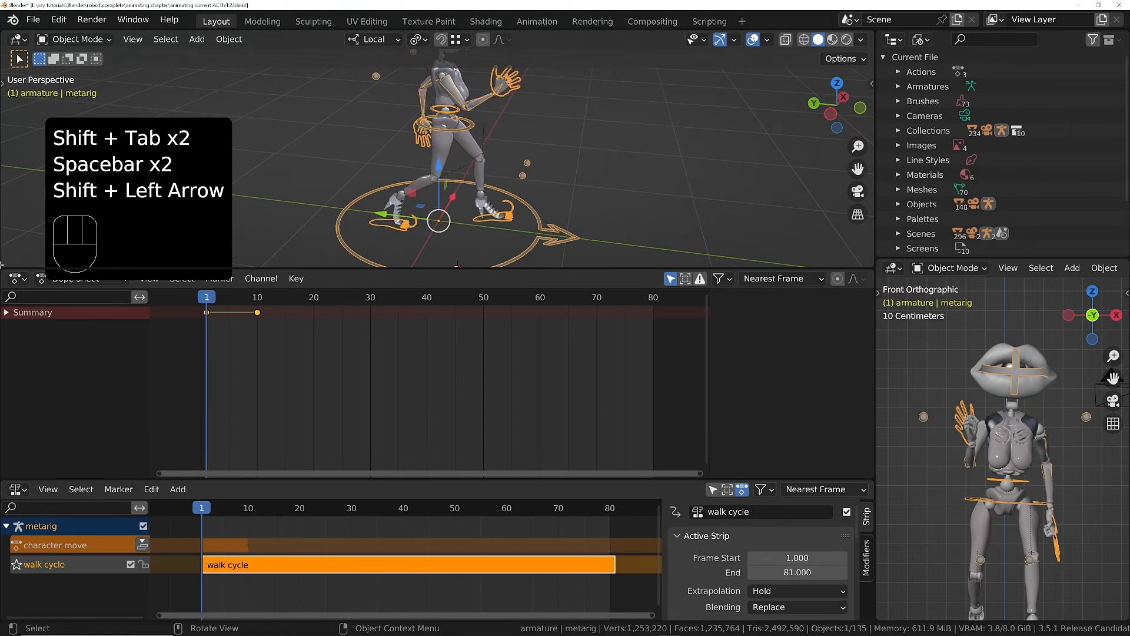
Step: Switch the Dope Sheet area to the Graph Editor
{"action": "left_click", "coordinate": [18, 278]}
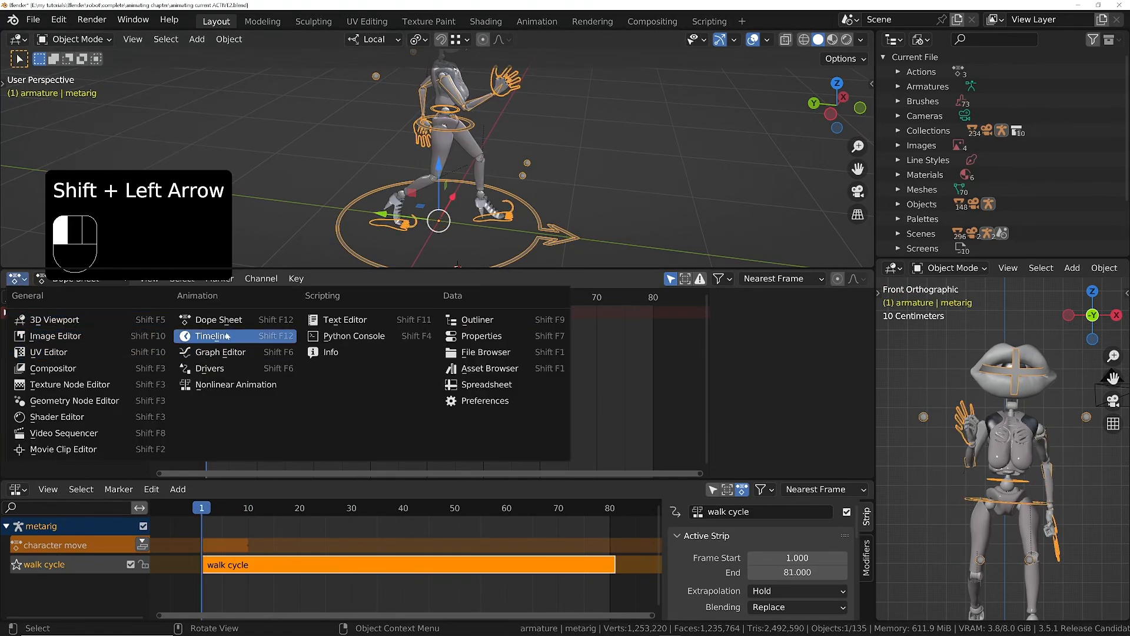
{"action": "left_click", "coordinate": [223, 352]}
Step: Try moving the Y Location curve's frame 10 keyframe to frame 11 with a shallower slope and play the result
{"action": "left_click_drag", "start_coordinate": [383, 355], "coordinate": [348, 400]}
{"action": "key", "text": "g"}
{"action": "left_click", "coordinate": [351, 380]}
{"action": "key", "text": "space"}
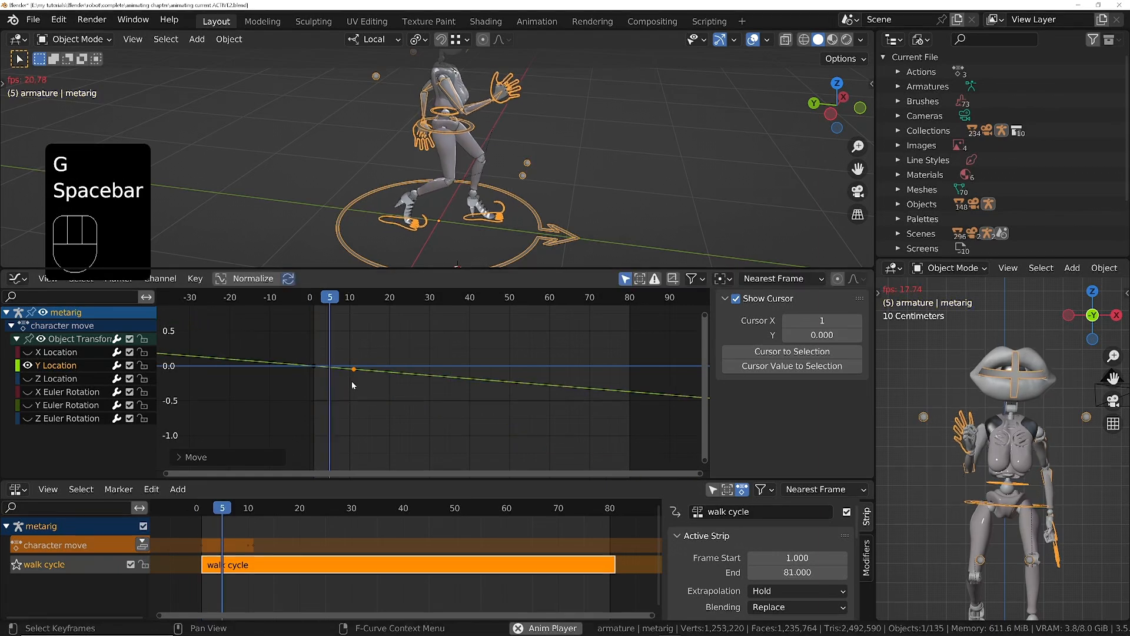
{"action": "key", "text": "space"}
{"action": "key", "text": "shift+Left"}
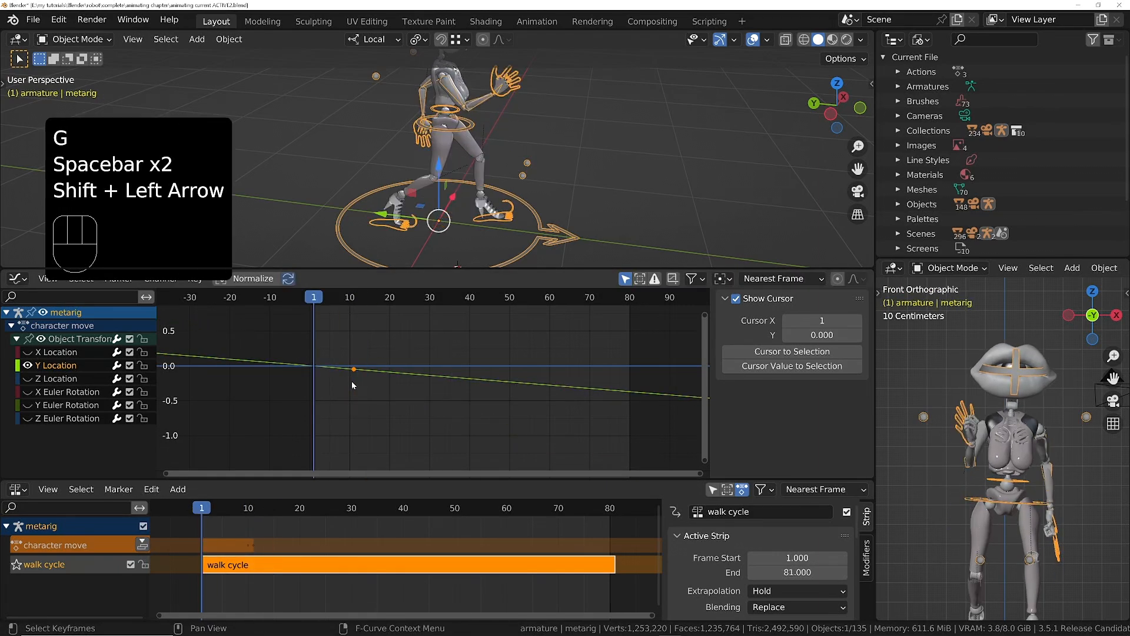
Step: Undo the Y Location keyframe move to restore the steeper slope and replay the animation
{"action": "key", "text": "ctrl+z"}
{"action": "key", "text": "space"}
{"action": "key", "text": "space"}
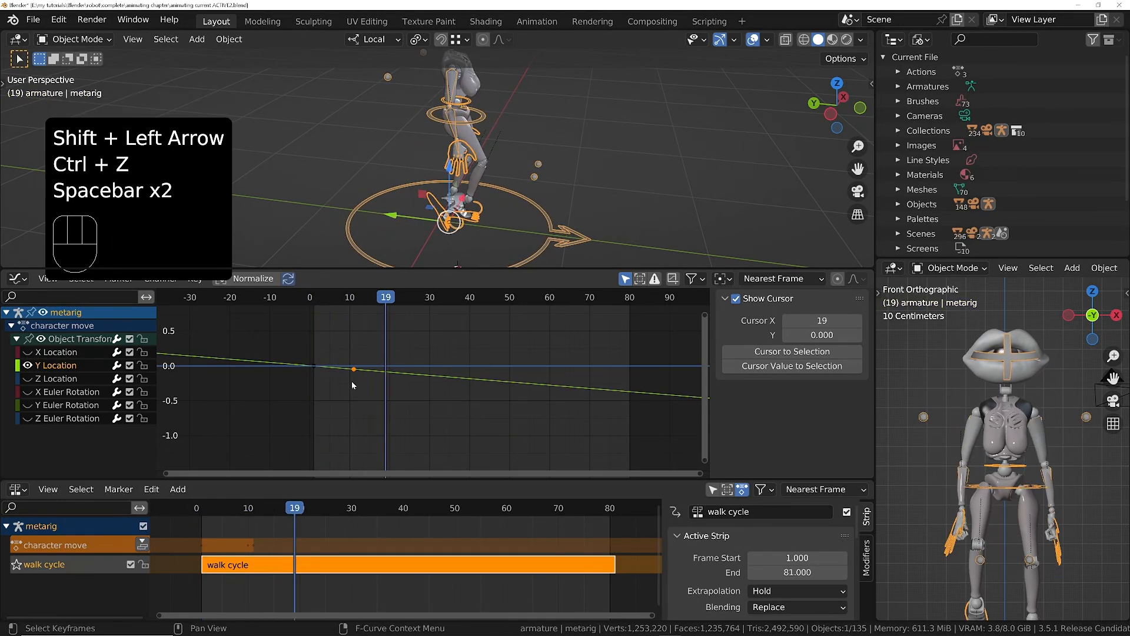
{"action": "key", "text": "ctrl+z"}
{"action": "key", "text": "space"}
{"action": "key", "text": "space"}
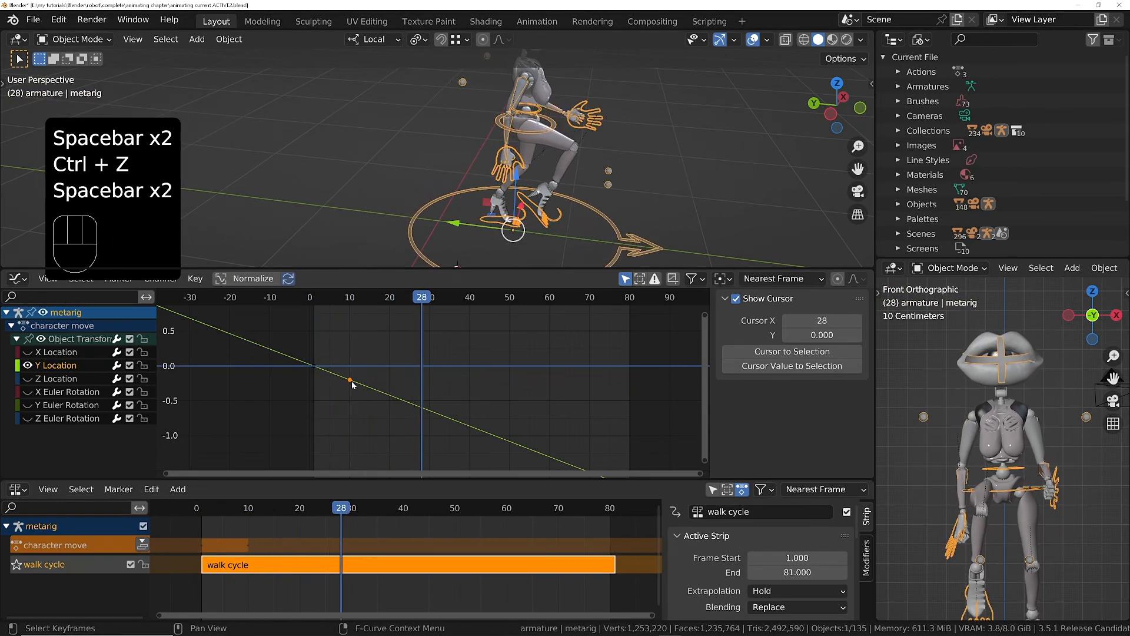
Step: Play the walk from an angled perspective view to check the character's forward travel
{"action": "middle_click_drag", "start_coordinate": [413, 203], "coordinate": [510, 182]}
{"action": "key", "text": "space"}
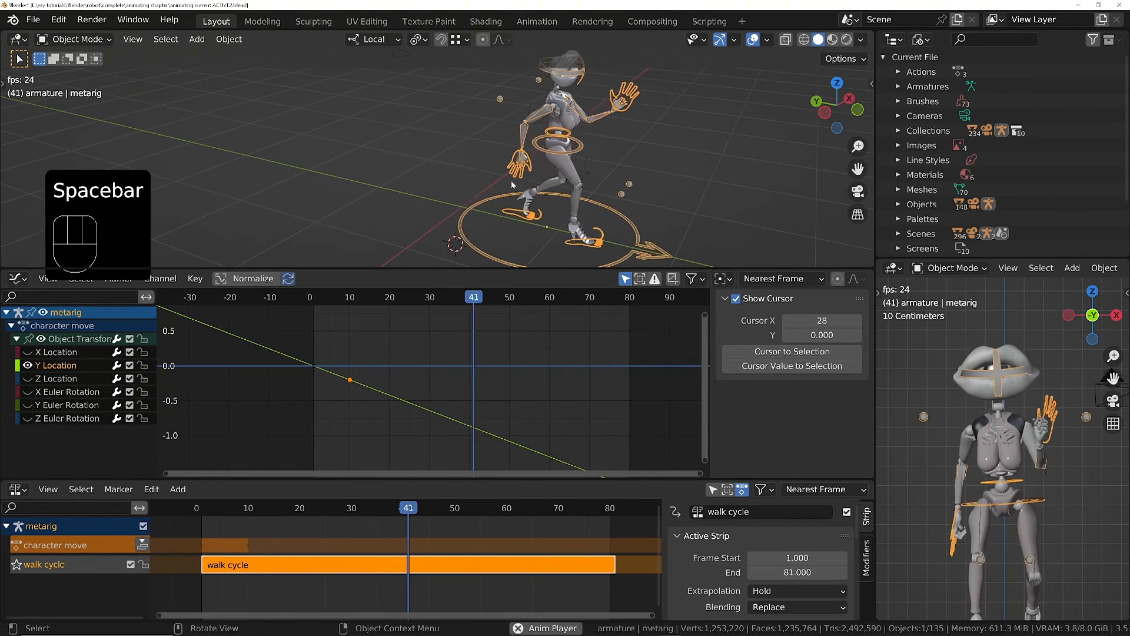
{"action": "key", "text": "space"}
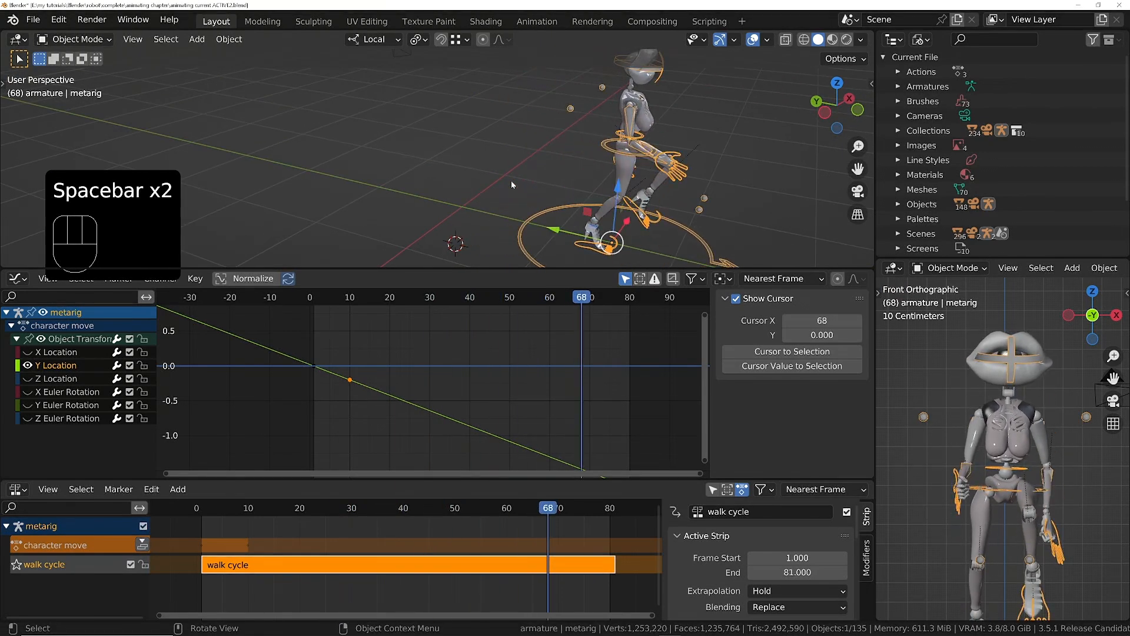
Step: Examine the planted front foot for sliding in the left side view, stepping frame by frame from frame 1 to 9
{"action": "key", "text": "KP_3"}
{"action": "key", "text": "ctrl+KP_3"}
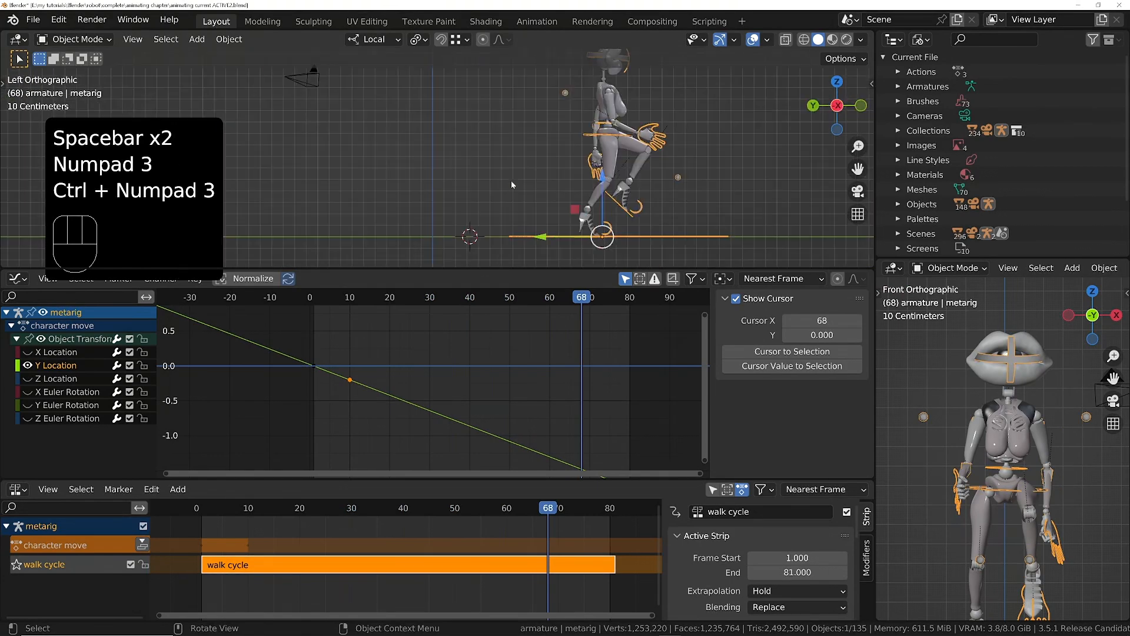
{"action": "key", "text": "shift+Left"}
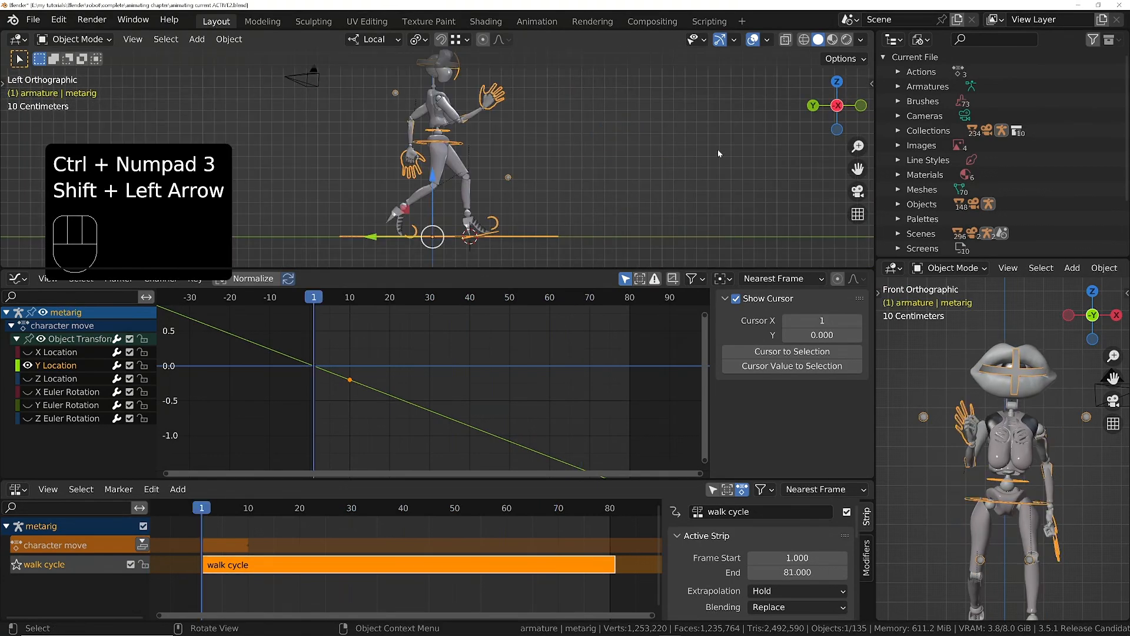
{"action": "scroll", "coordinate": [439, 235], "scroll_direction": "up", "scroll_amount": 8}
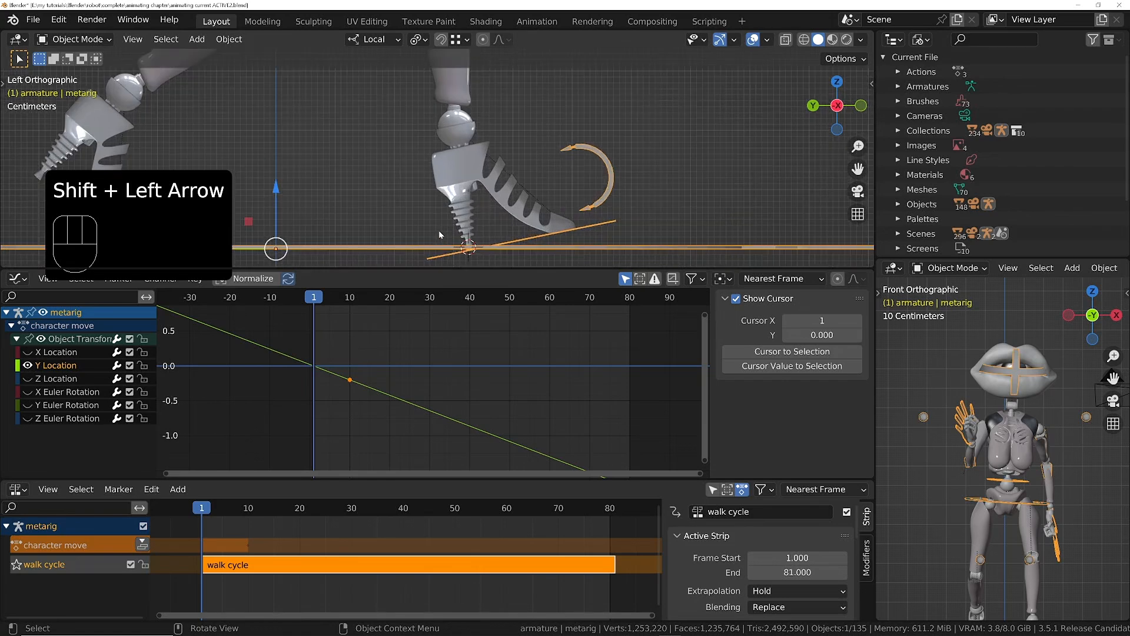
{"action": "key", "text": "Right"}
{"action": "key", "text": "Right"}
{"action": "key", "text": "Right"}
{"action": "key", "text": "Right"}
{"action": "key", "text": "Right"}
{"action": "key", "text": "Right"}
{"action": "key", "text": "Right"}
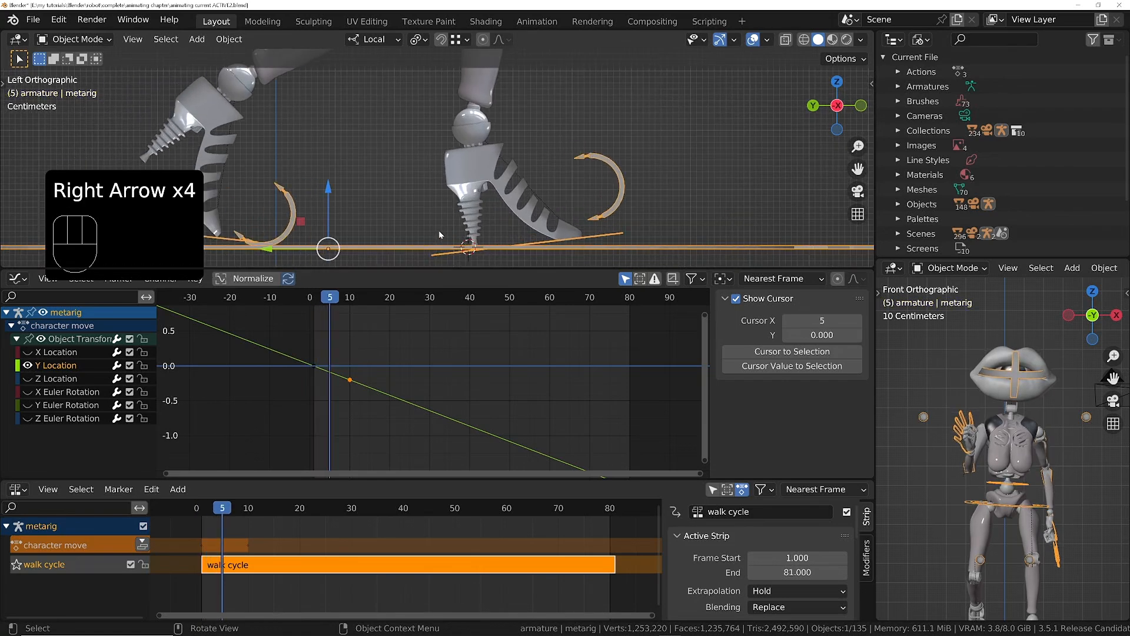
{"action": "key", "text": "Right"}
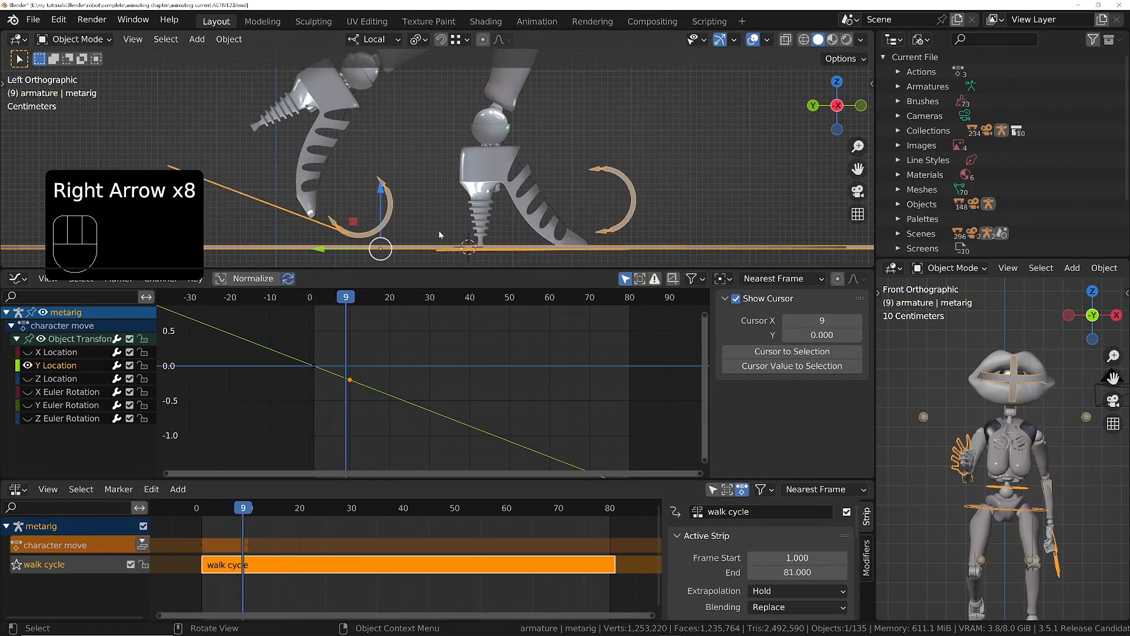
Step: Raise the Y Location curve's frame 10 keyframe slightly to about -0.18 and scrub back to frame 5 to check the planted foot
{"action": "scroll", "coordinate": [347, 380], "scroll_direction": "up", "scroll_amount": 5}
{"action": "scroll", "coordinate": [347, 380], "scroll_direction": "up", "scroll_amount": 1}
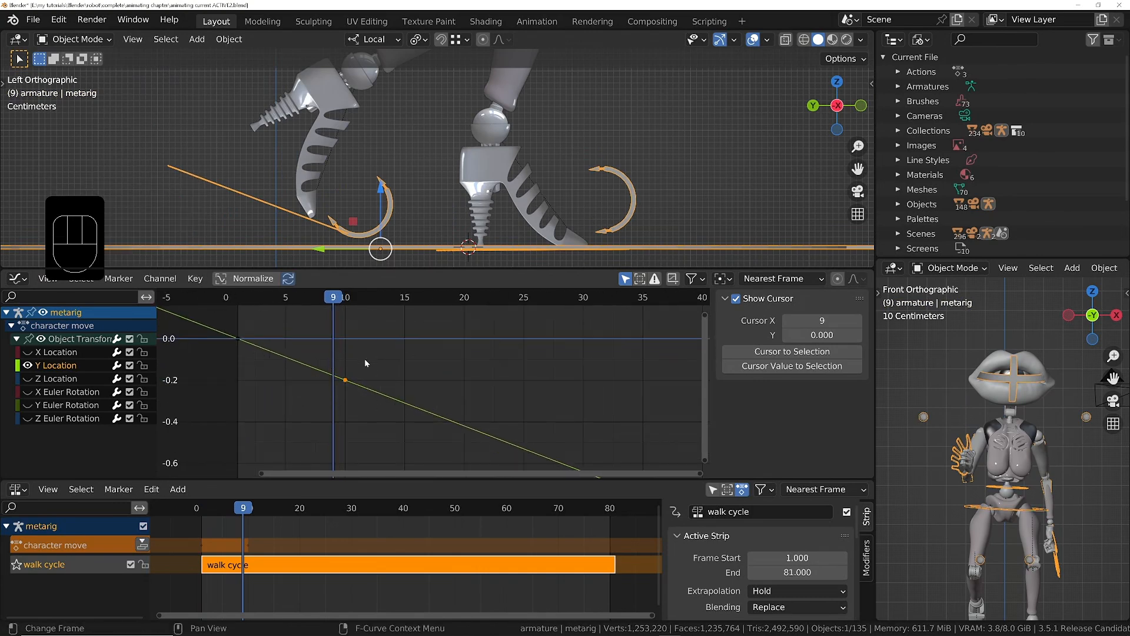
{"action": "key", "text": "g"}
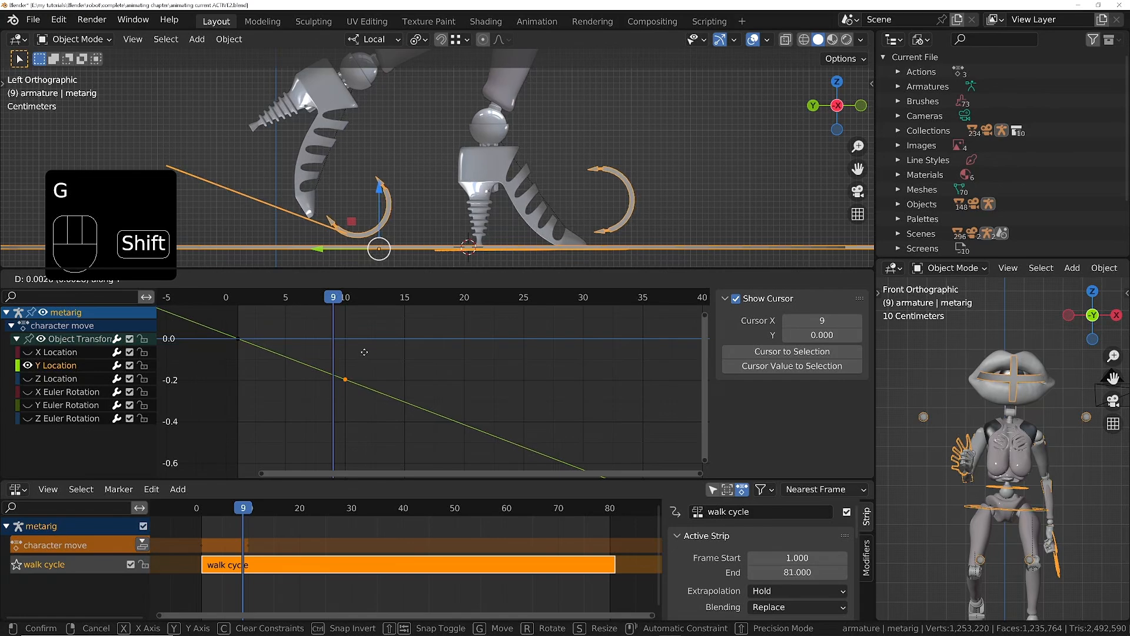
{"action": "left_click", "coordinate": [377, 310]}
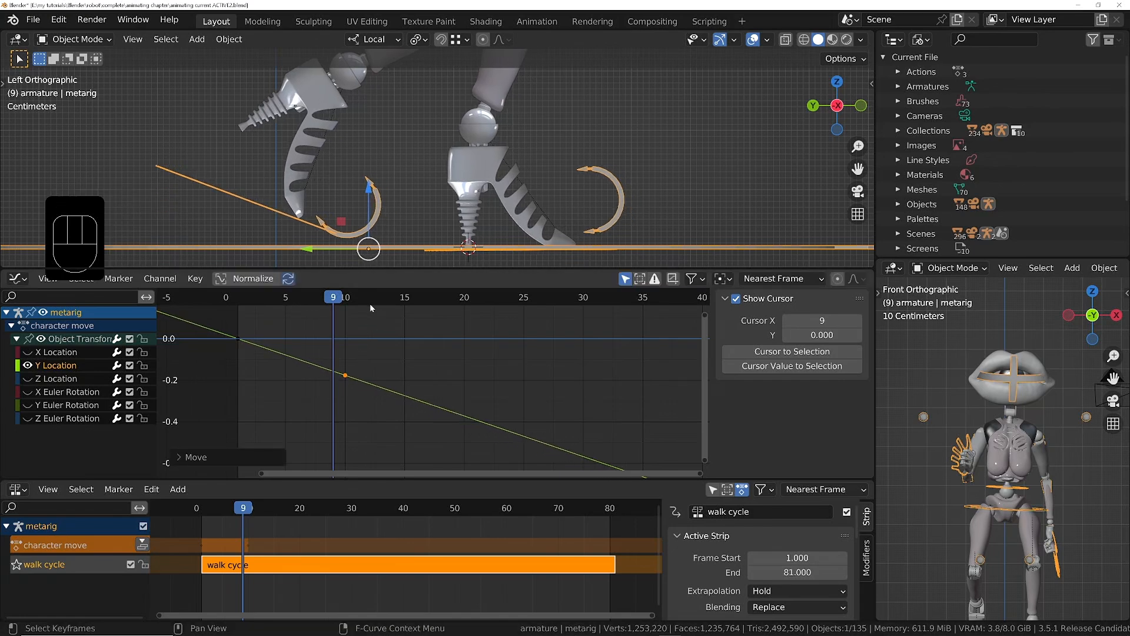
{"action": "left_click_drag", "start_coordinate": [360, 303], "coordinate": [285, 368]}
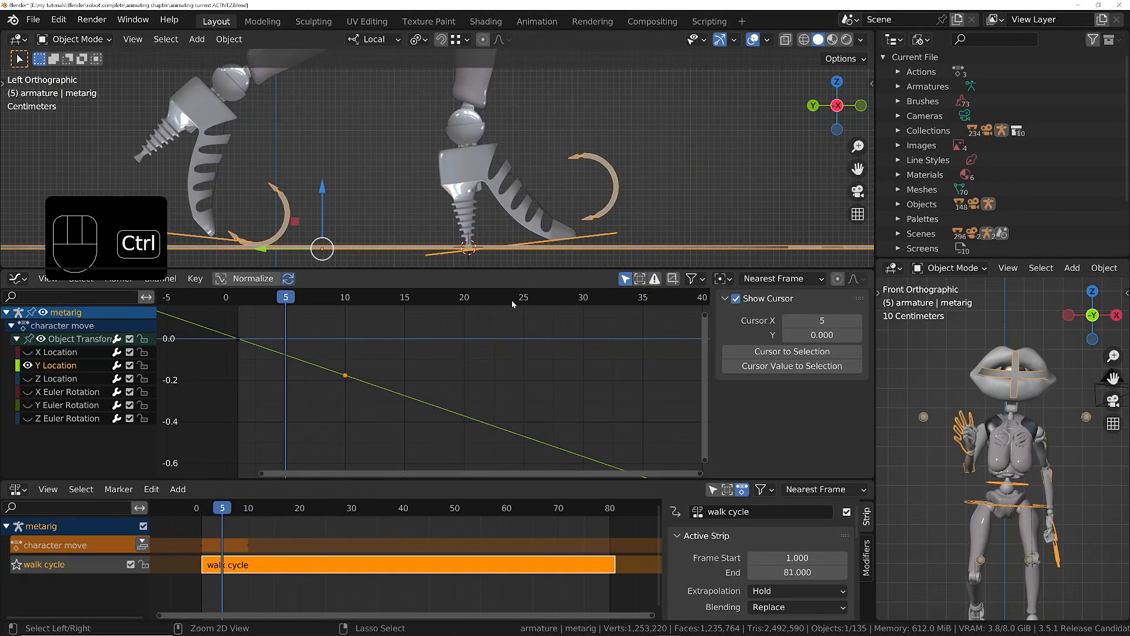
Step: Play the walk from frame 5 to 40 with the whole character framed in the left side view
{"action": "scroll", "coordinate": [511, 168], "scroll_direction": "down", "scroll_amount": 8}
{"action": "middle_click_drag", "start_coordinate": [496, 116], "coordinate": [478, 193], "text": "shift"}
{"action": "scroll", "coordinate": [478, 192], "scroll_direction": "down", "scroll_amount": 2}
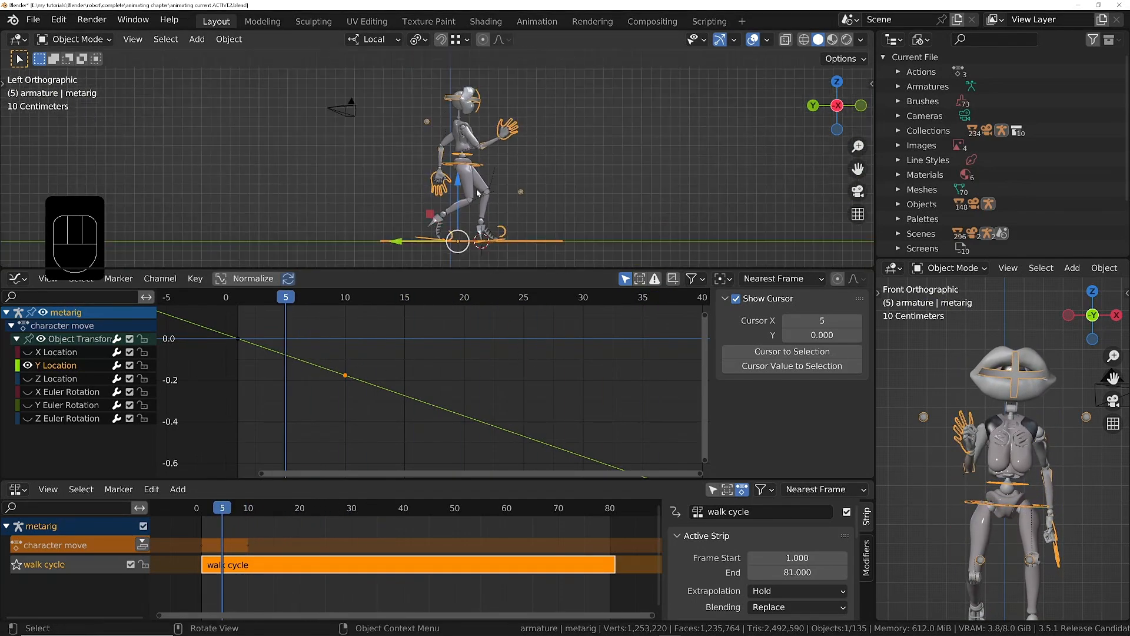
{"action": "key", "text": "space"}
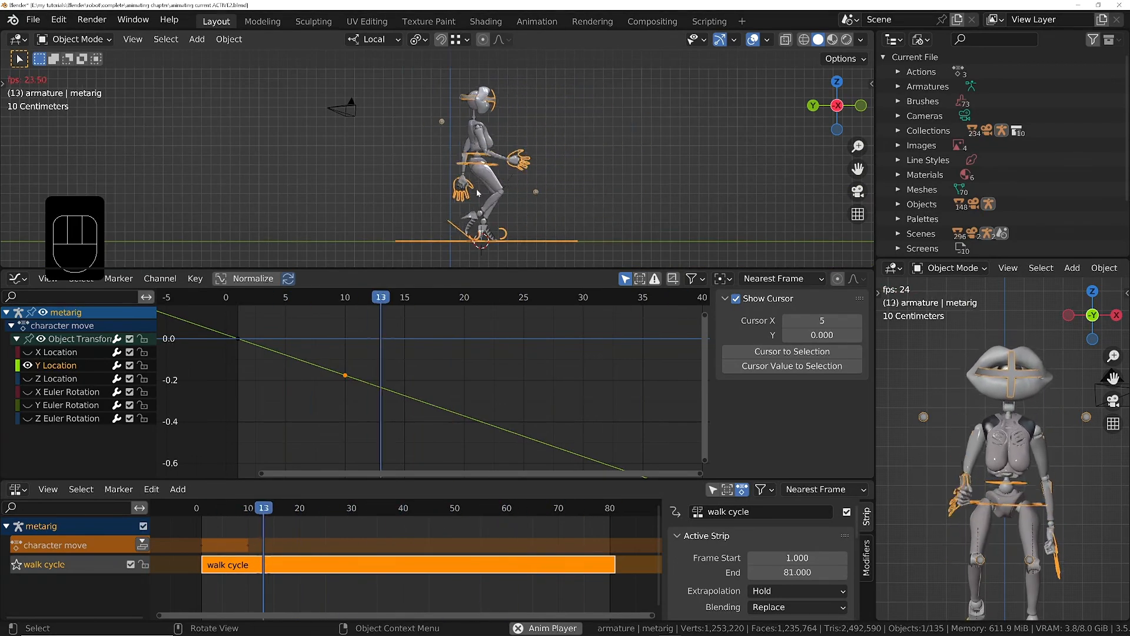
{"action": "key", "text": "space"}
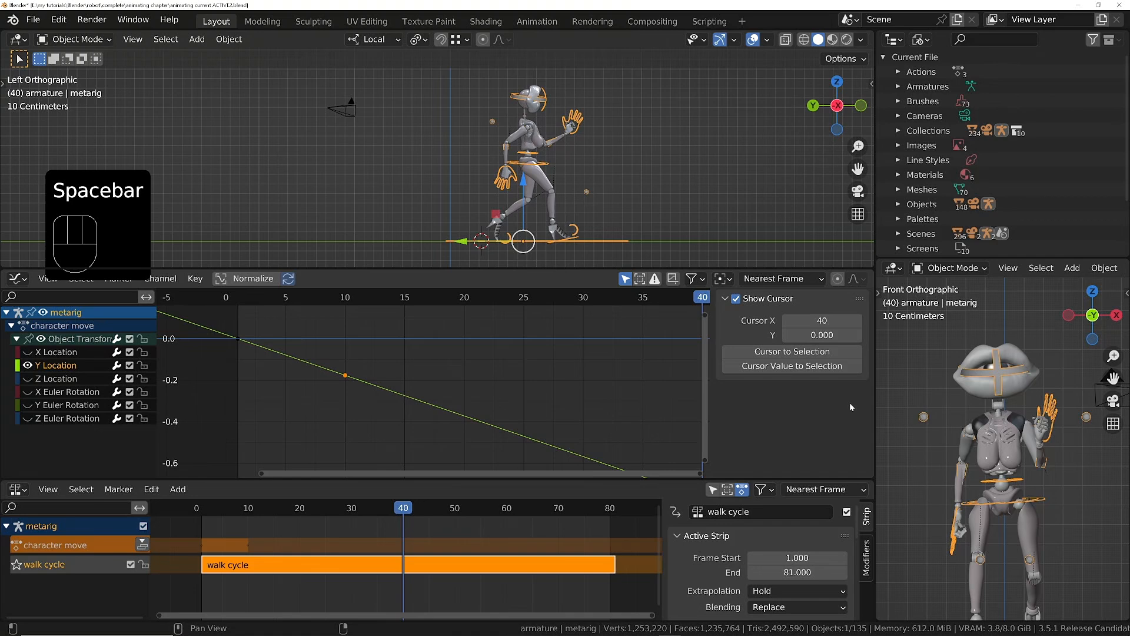
Step: Change the front-view viewport to the Properties editor and set the scene's end frame to 200 in the output settings
{"action": "left_click", "coordinate": [894, 268]}
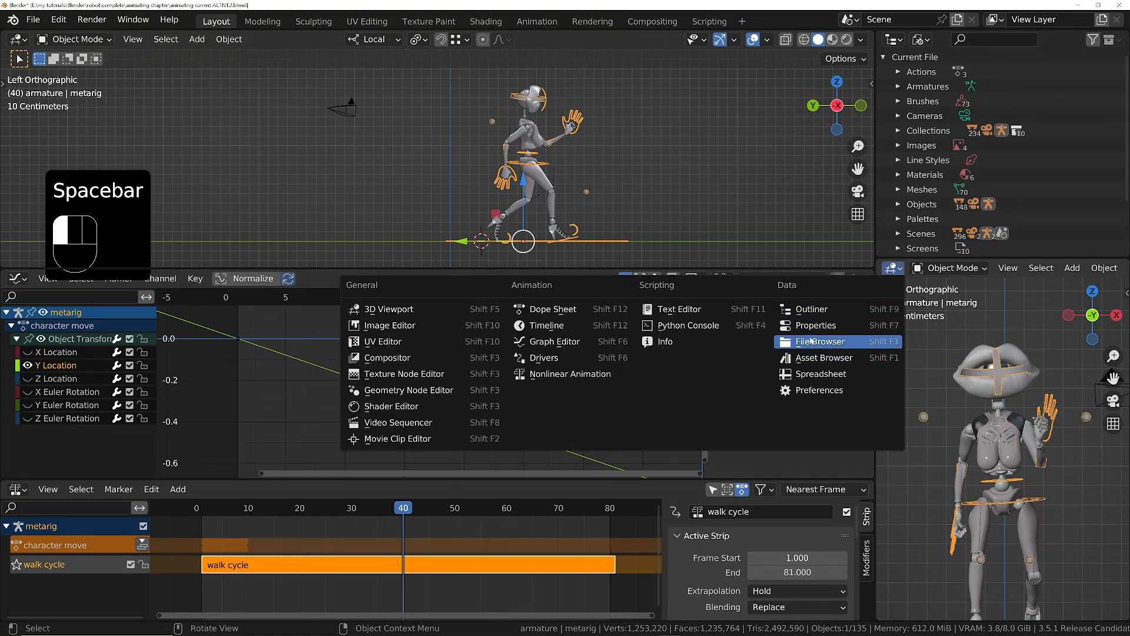
{"action": "left_click", "coordinate": [816, 326]}
{"action": "left_click", "coordinate": [886, 344]}
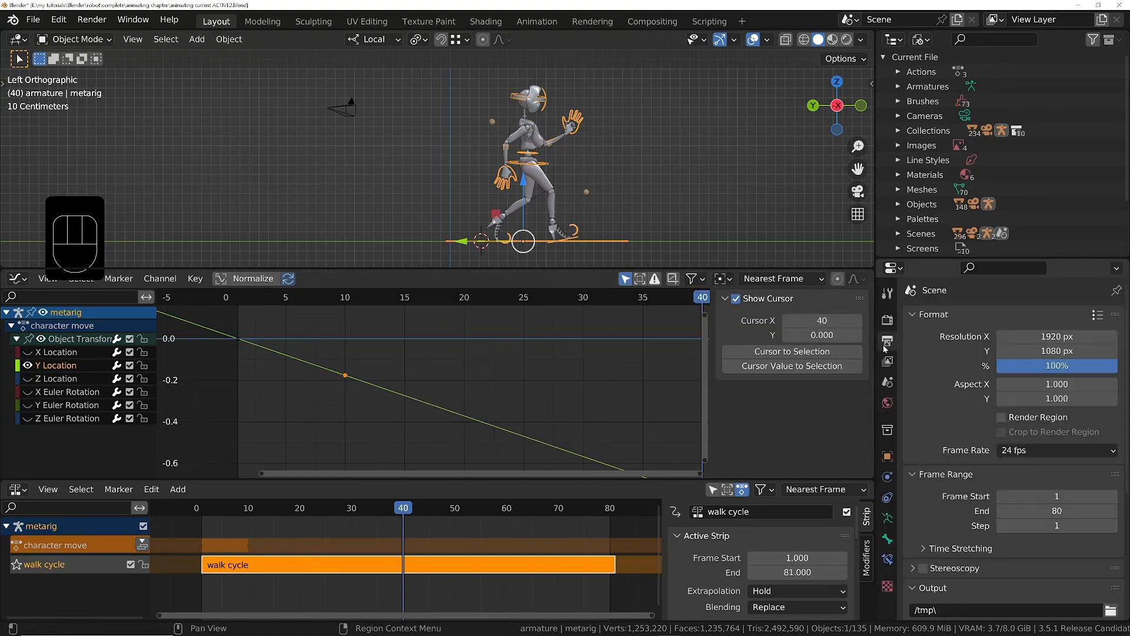
{"action": "left_click", "coordinate": [1054, 510]}
{"action": "type", "text": "200"}
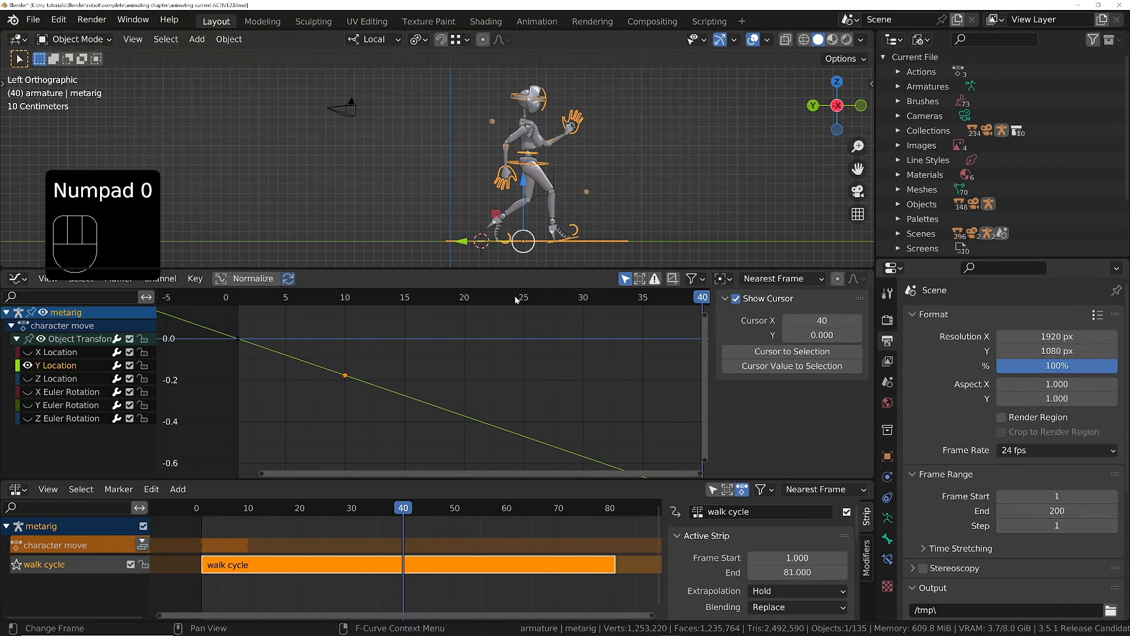
Step: Widen the Y Location graph and side view, and play the animation to check the walk past frame 80
{"action": "middle_click_drag", "start_coordinate": [515, 295], "coordinate": [516, 366], "text": "ctrl"}
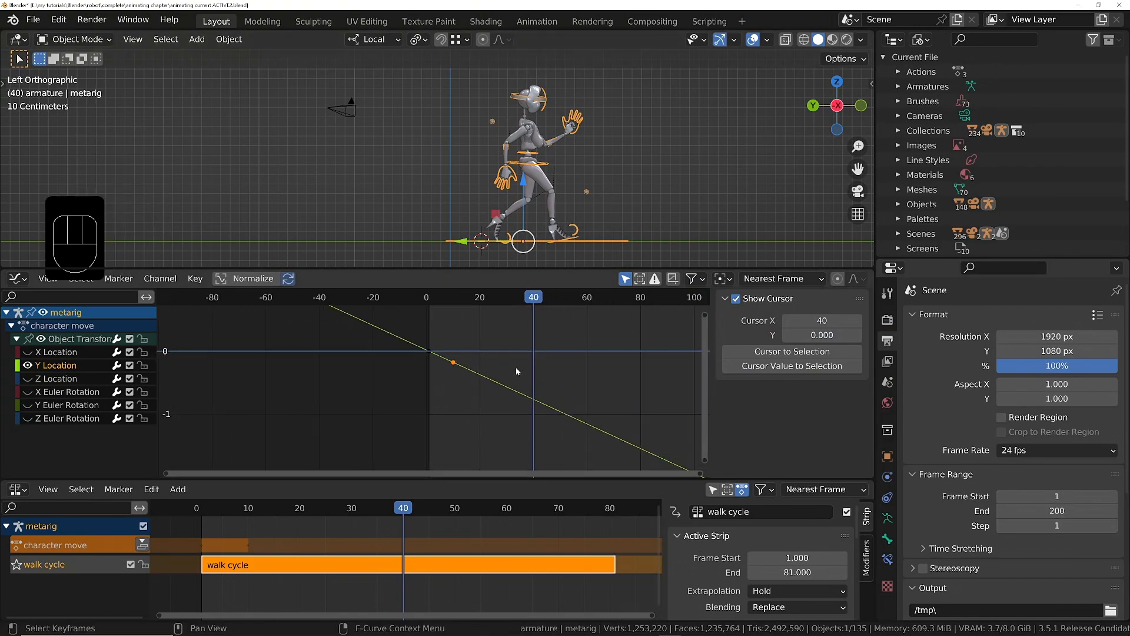
{"action": "middle_click_drag", "start_coordinate": [591, 254], "coordinate": [403, 197], "text": "ctrl"}
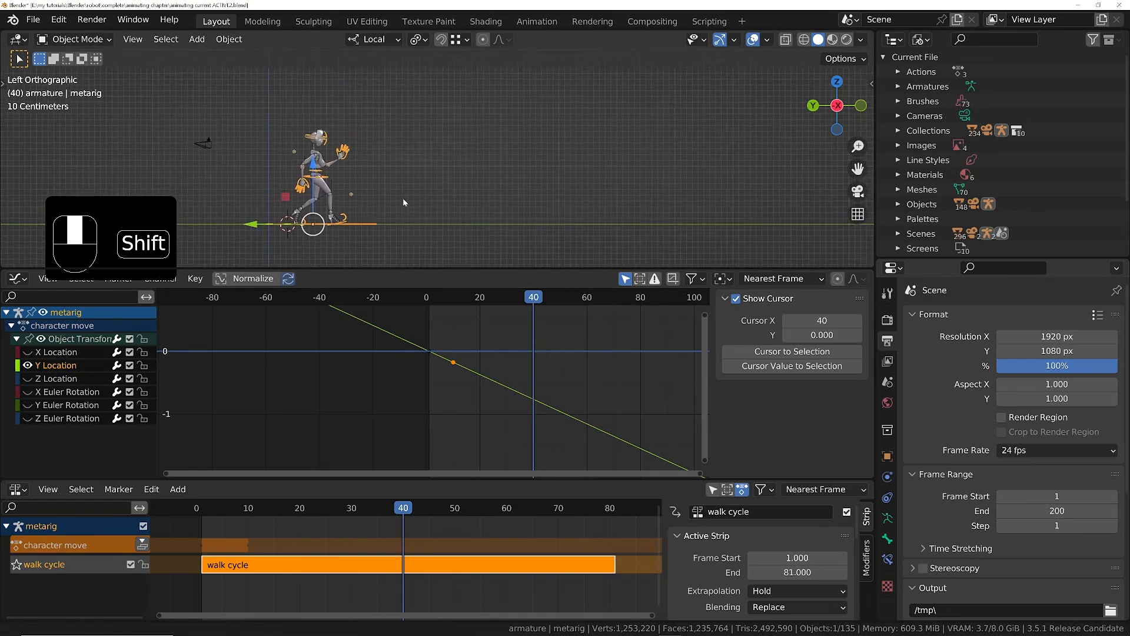
{"action": "key", "text": "space"}
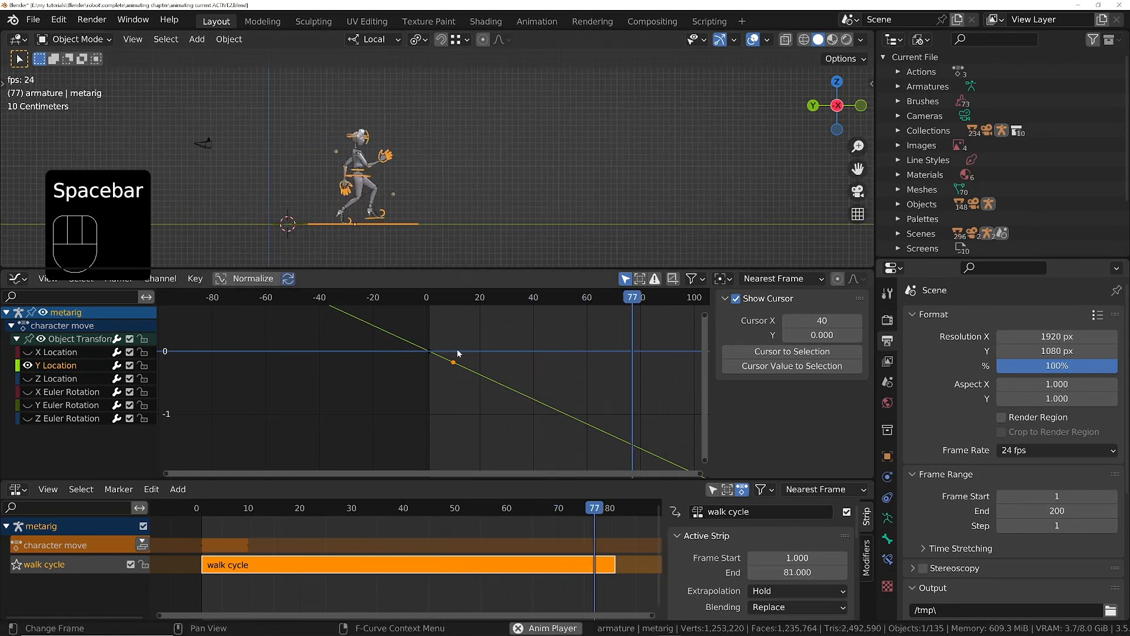
{"action": "key", "text": "space"}
{"action": "key", "text": "space"}
{"action": "key", "text": "space"}
Step: Set the walk cycle strip's Repeat to 4 in the Nonlinear Animation editor
{"action": "scroll", "coordinate": [545, 557], "scroll_direction": "down", "scroll_amount": 8}
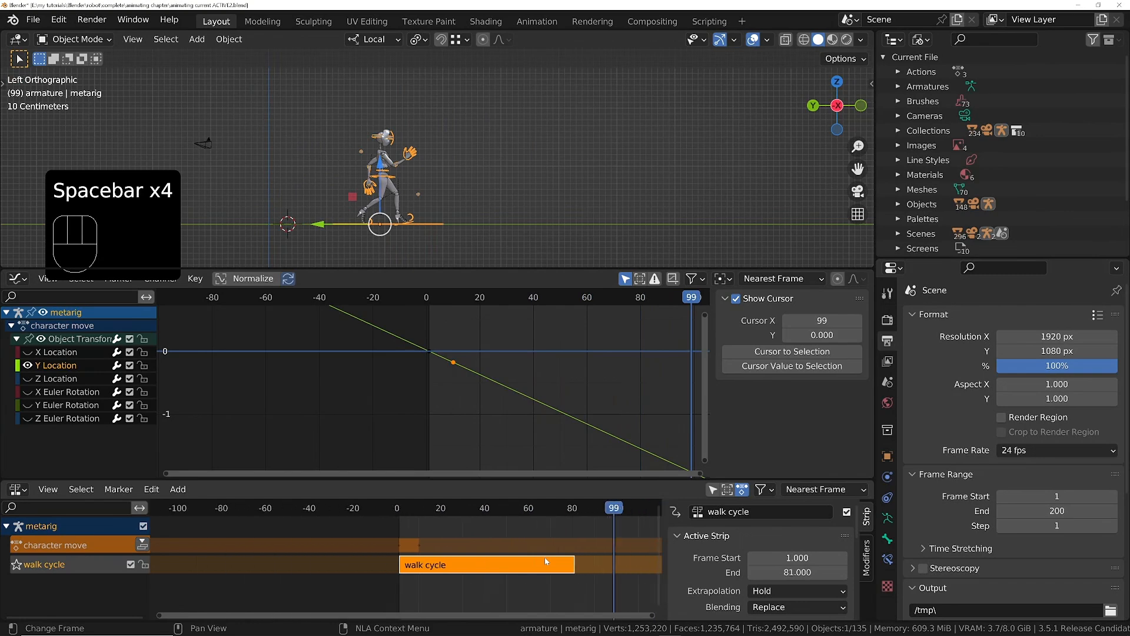
{"action": "middle_click_drag", "start_coordinate": [545, 557], "coordinate": [324, 547]}
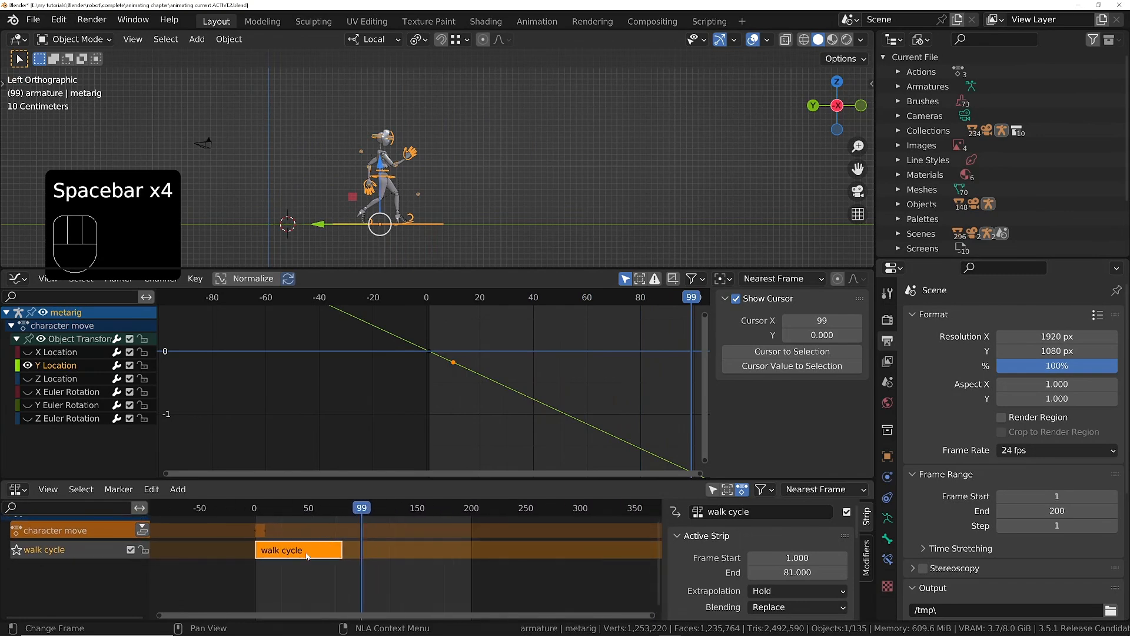
{"action": "scroll", "coordinate": [740, 592], "scroll_direction": "down", "scroll_amount": 3}
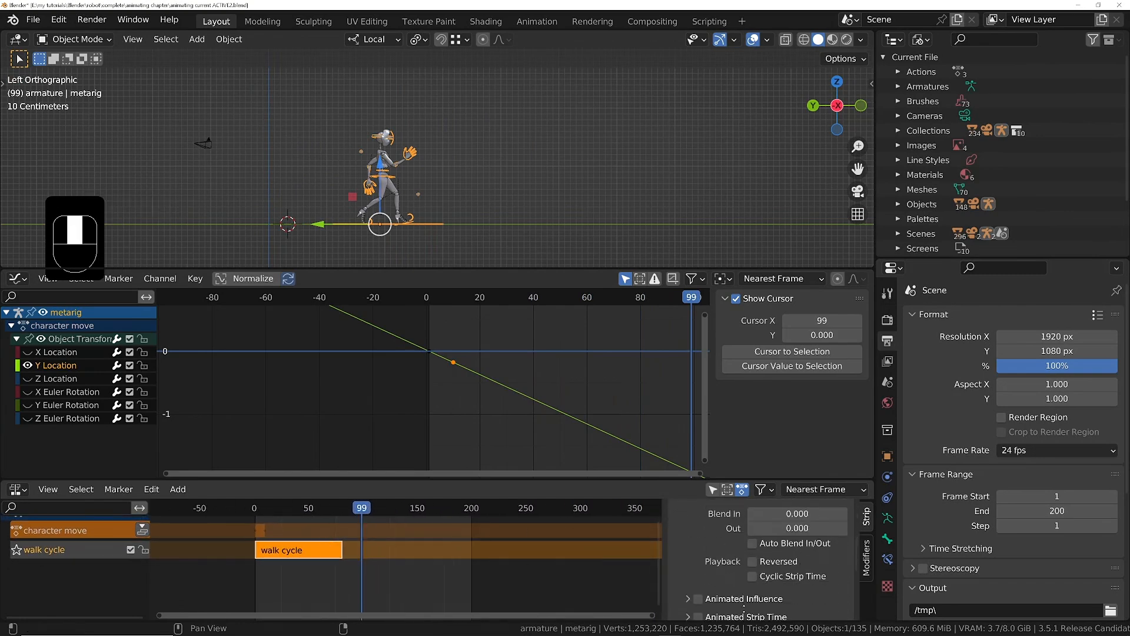
{"action": "left_click", "coordinate": [789, 586]}
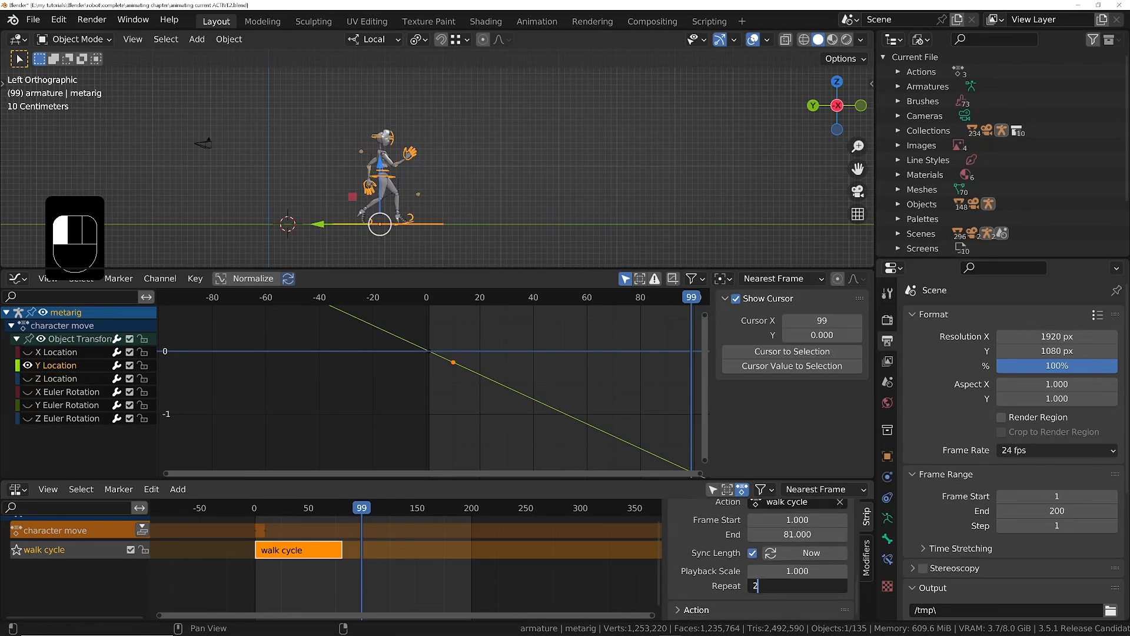
{"action": "type", "text": "4"}
{"action": "key", "text": "Return"}
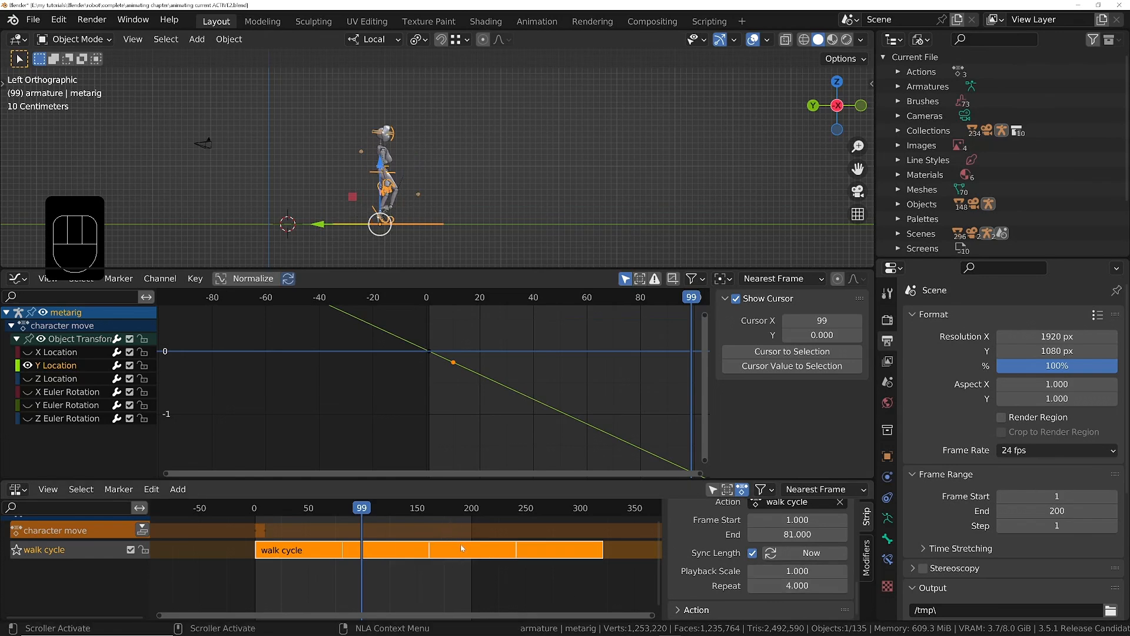
Step: Play the repeated walk cycle from frame 1 with a closer side view of the character
{"action": "left_click_drag", "start_coordinate": [388, 518], "coordinate": [257, 514]}
{"action": "key", "text": "space"}
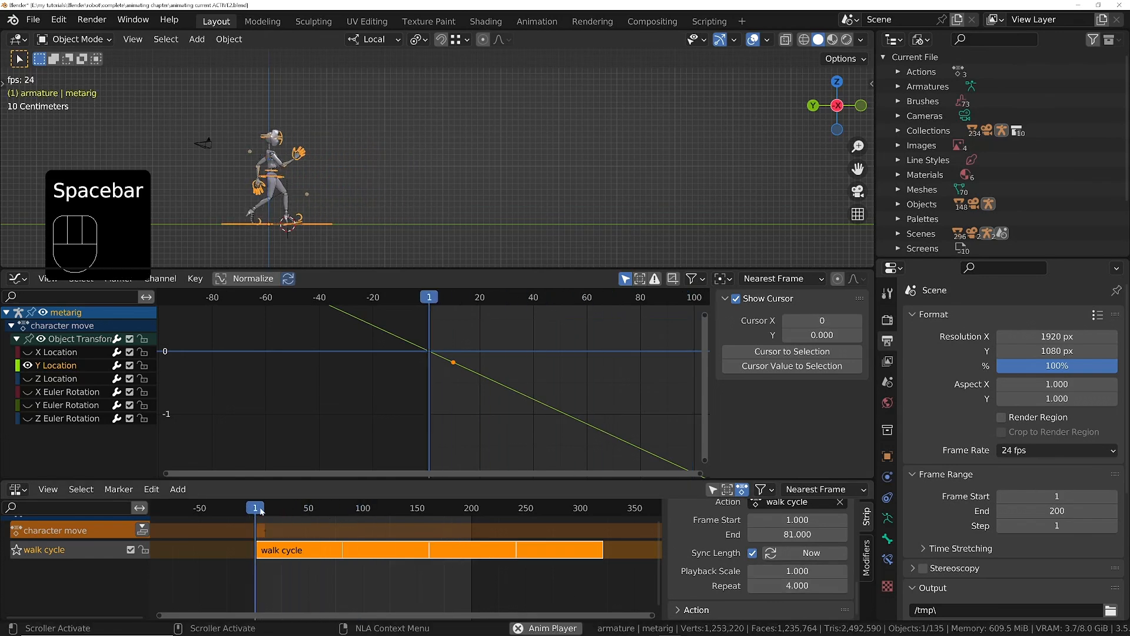
{"action": "scroll", "coordinate": [373, 204], "scroll_direction": "up", "scroll_amount": 3}
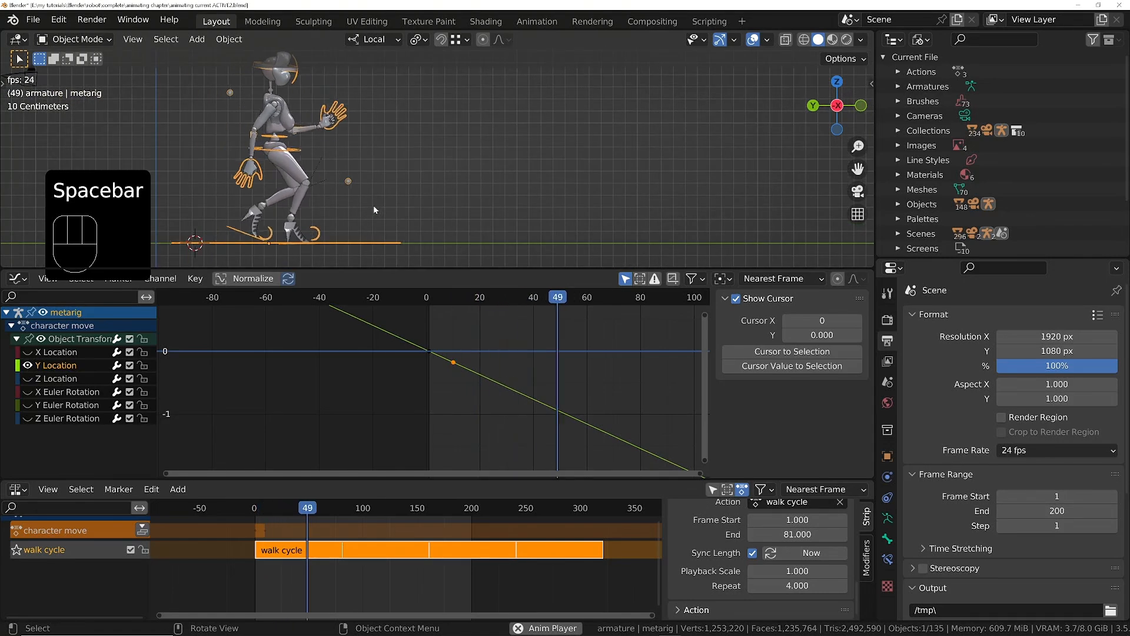
{"action": "key", "text": "ctrl+space"}
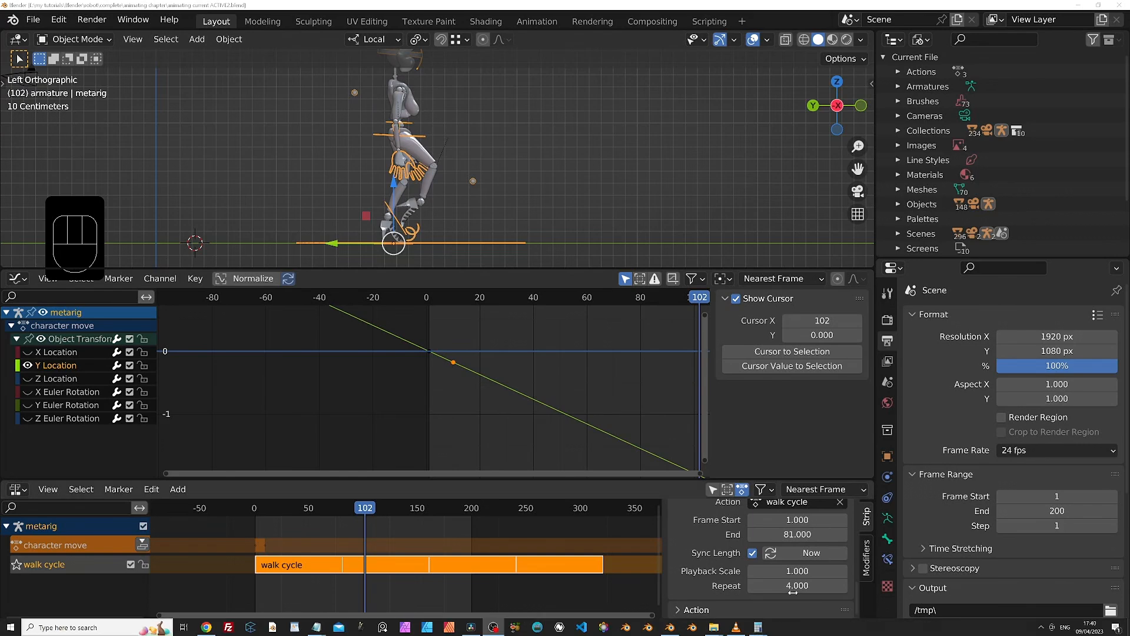
Step: Set the walk cycle strip's Playback Scale to 0.5 and play the faster walk from an angled perspective
{"action": "left_click", "coordinate": [797, 570]}
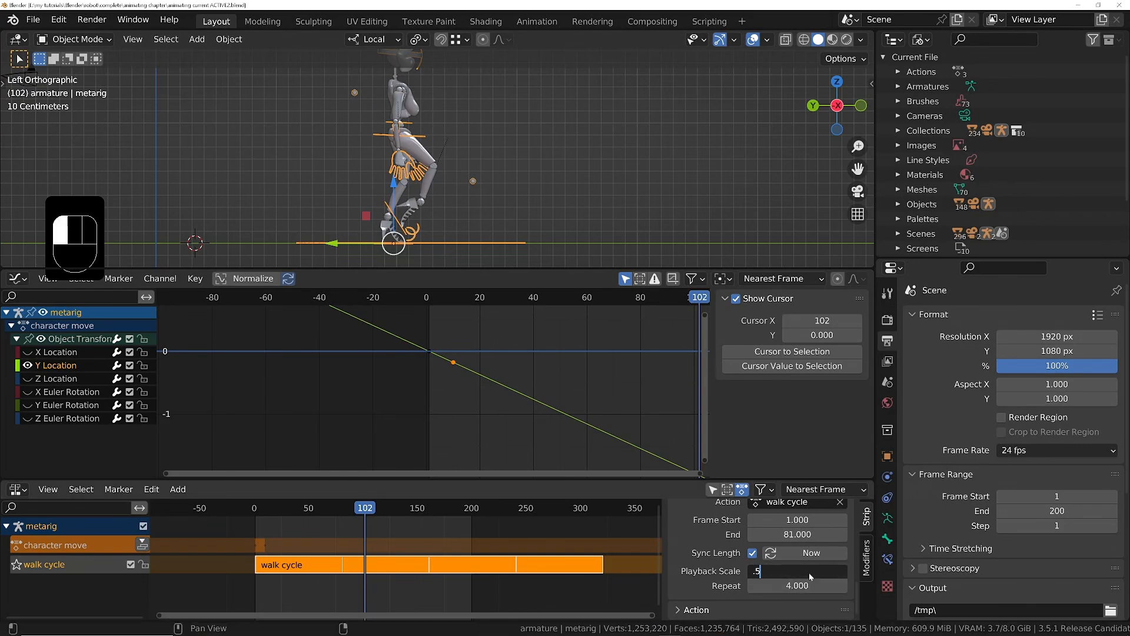
{"action": "type", "text": ".5"}
{"action": "key", "text": "Return"}
{"action": "key", "text": "space"}
{"action": "key", "text": "space"}
{"action": "middle_click_drag", "start_coordinate": [539, 248], "coordinate": [474, 216]}
{"action": "key", "text": "space"}
{"action": "key", "text": "space"}
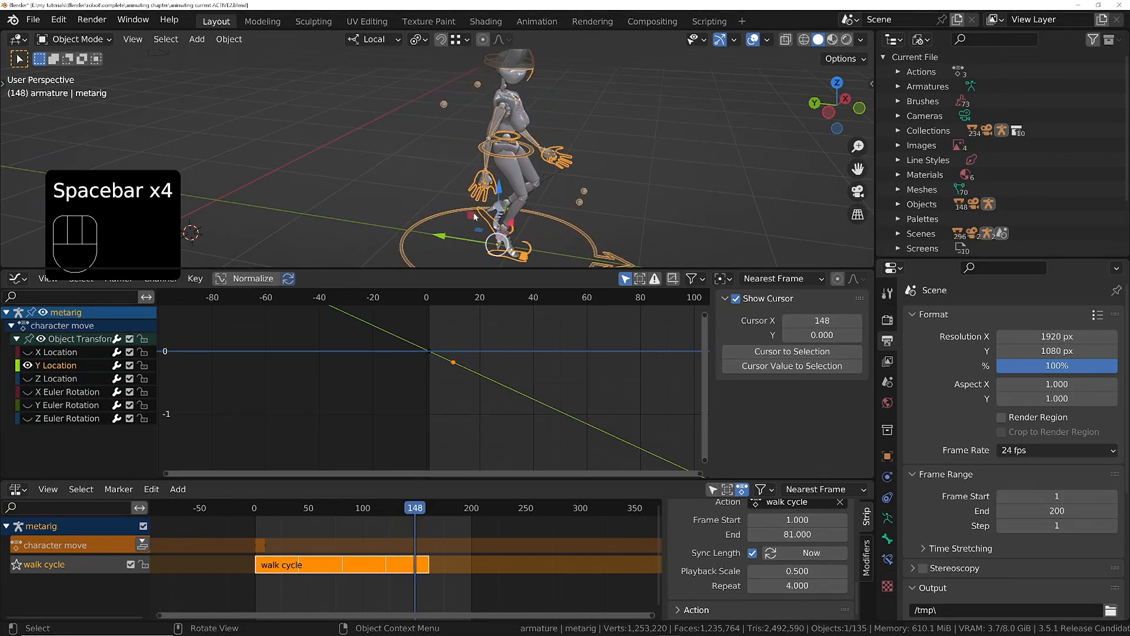
Step: Return to frame 1 and examine the planted foot for sliding in the left side view, stepping forward to frame 6
{"action": "key", "text": "shift+Left"}
{"action": "middle_click_drag", "start_coordinate": [291, 206], "coordinate": [495, 195], "text": "shift"}
{"action": "key", "text": "KP_3"}
{"action": "key", "text": "ctrl+KP_3"}
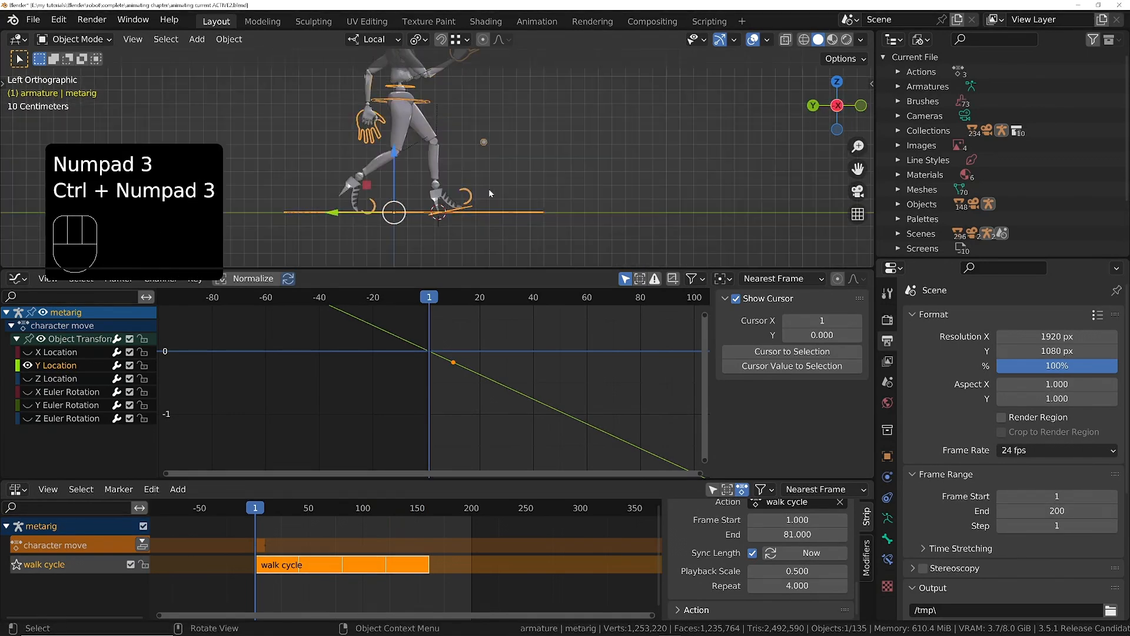
{"action": "scroll", "coordinate": [489, 193], "scroll_direction": "up", "scroll_amount": 7}
{"action": "middle_click_drag", "start_coordinate": [405, 209], "coordinate": [532, 193], "text": "shift"}
{"action": "key", "text": "Right"}
{"action": "key", "text": "Right"}
{"action": "key", "text": "Right"}
{"action": "key", "text": "Right"}
{"action": "key", "text": "Right"}
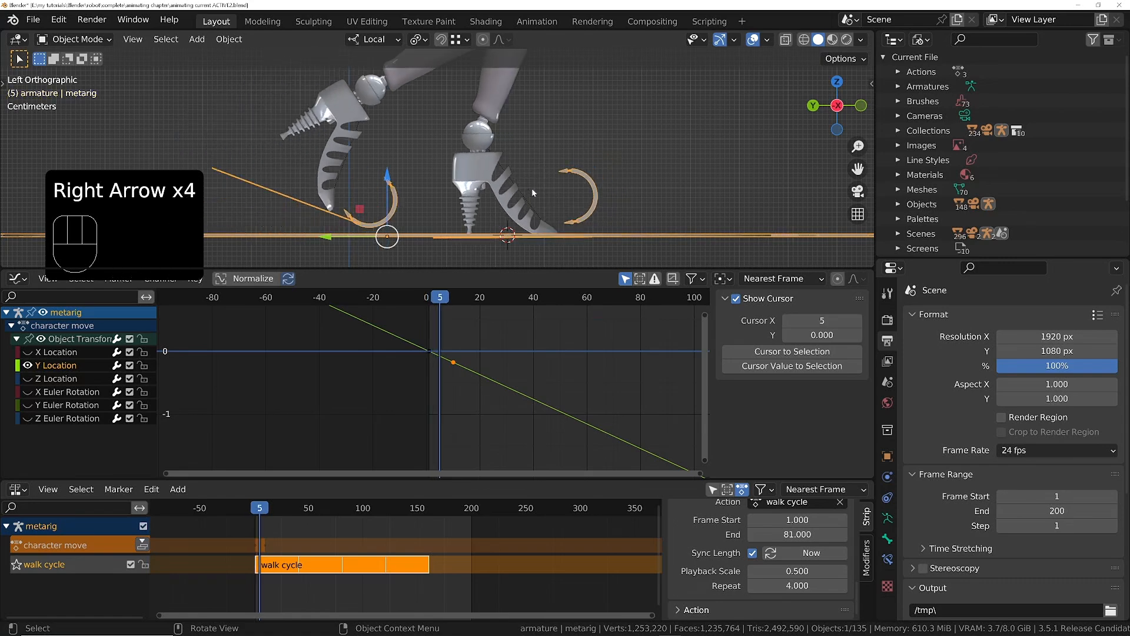
Step: Lower the Y Location curve's frame 10 keyframe to about -0.36 and play the result from an angled perspective
{"action": "scroll", "coordinate": [490, 345], "scroll_direction": "up", "scroll_amount": 2}
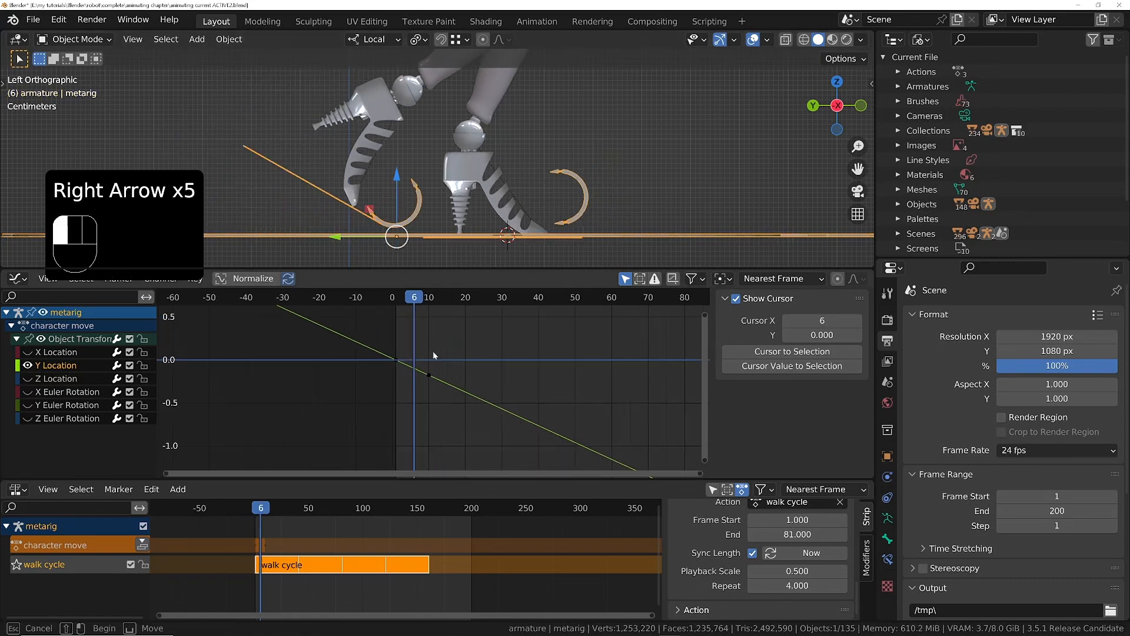
{"action": "key", "text": "g"}
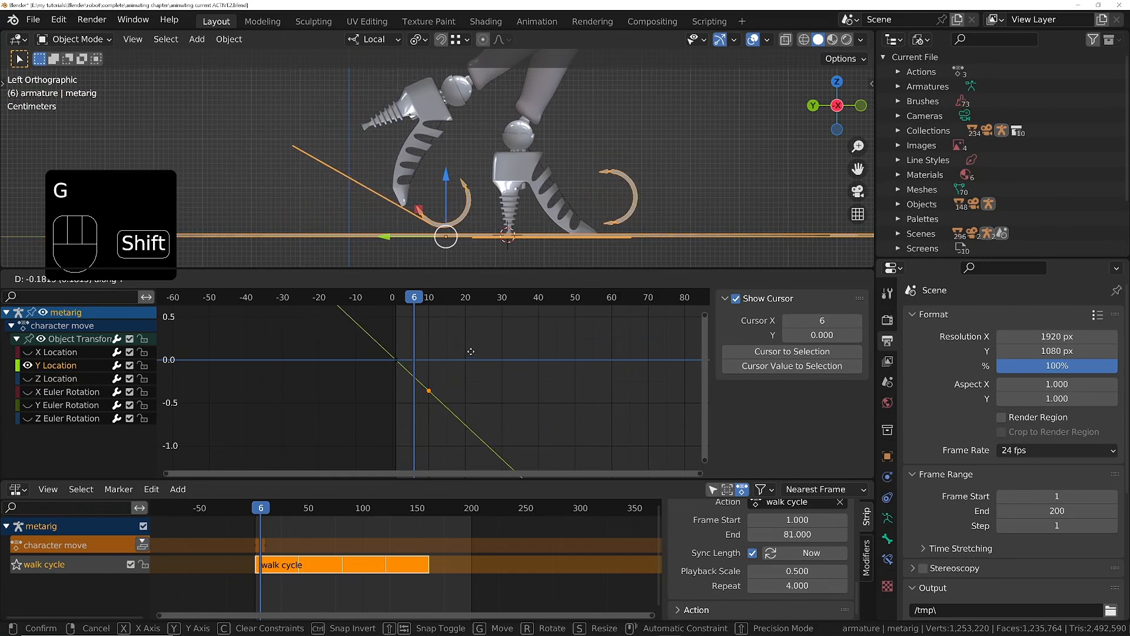
{"action": "left_click", "coordinate": [503, 259]}
{"action": "scroll", "coordinate": [502, 260], "scroll_direction": "down", "scroll_amount": 4}
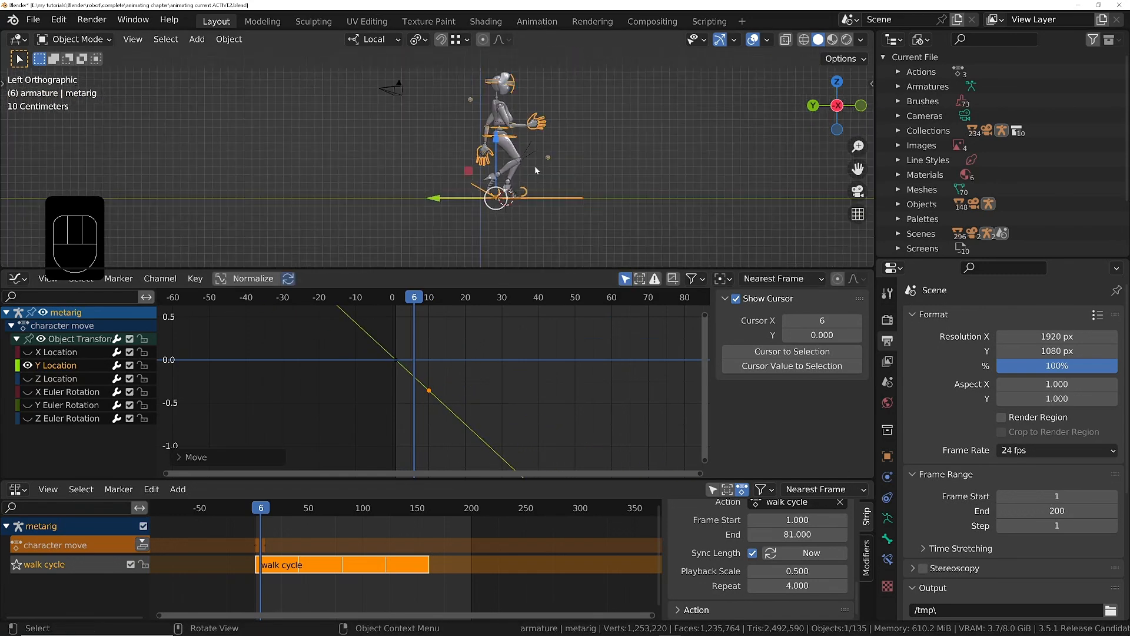
{"action": "key", "text": "space"}
{"action": "middle_click_drag", "start_coordinate": [535, 165], "coordinate": [492, 216]}
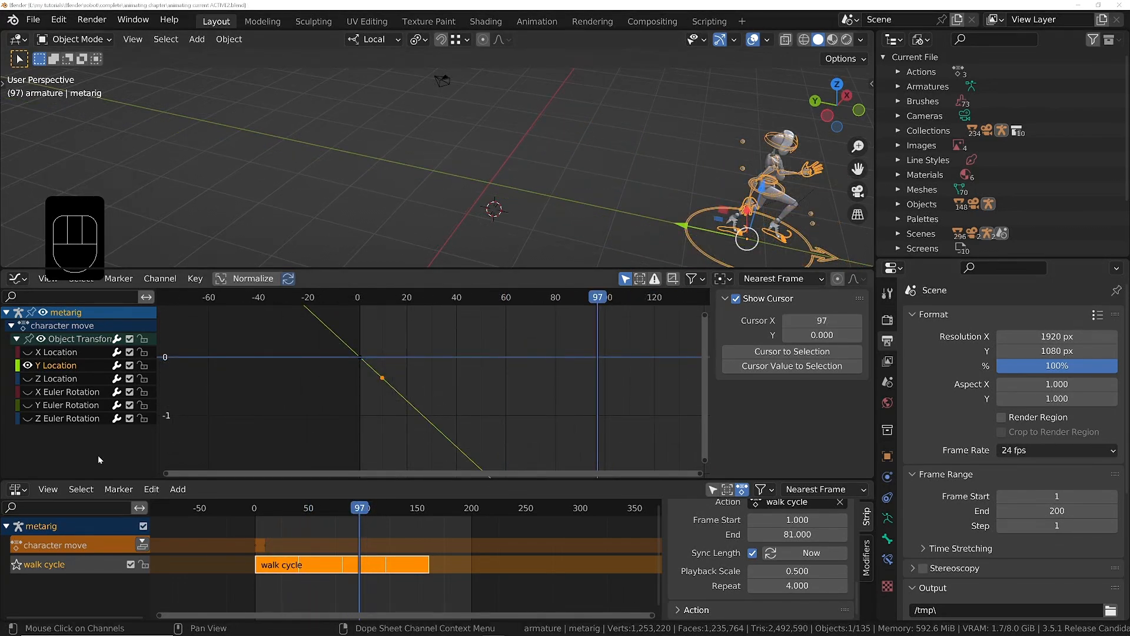
Step: Push down the character move action into its own NLA strip and select only that strip
{"action": "middle_click_drag", "start_coordinate": [424, 393], "coordinate": [389, 378], "text": "ctrl"}
{"action": "scroll", "coordinate": [389, 378], "scroll_direction": "up", "scroll_amount": 1}
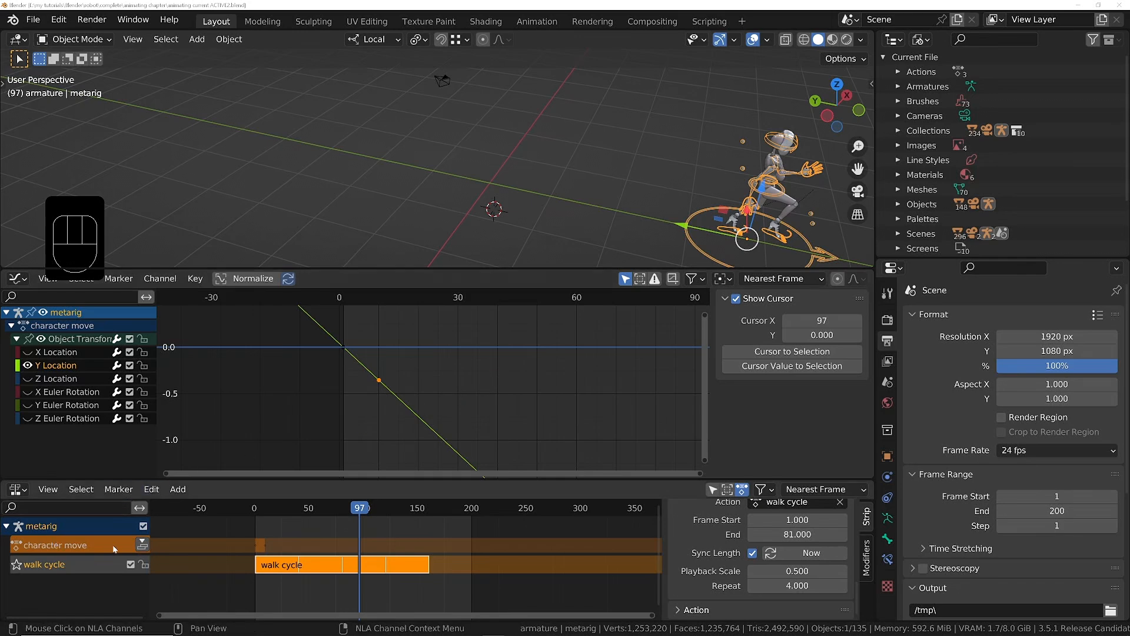
{"action": "left_click", "coordinate": [142, 545]}
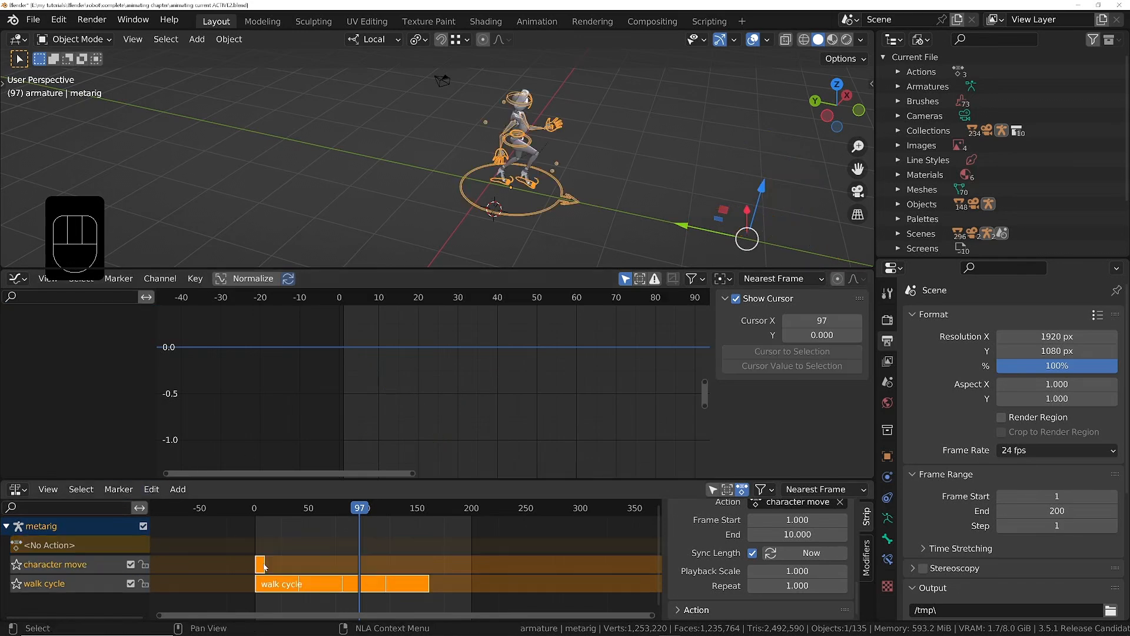
{"action": "left_click", "coordinate": [261, 562]}
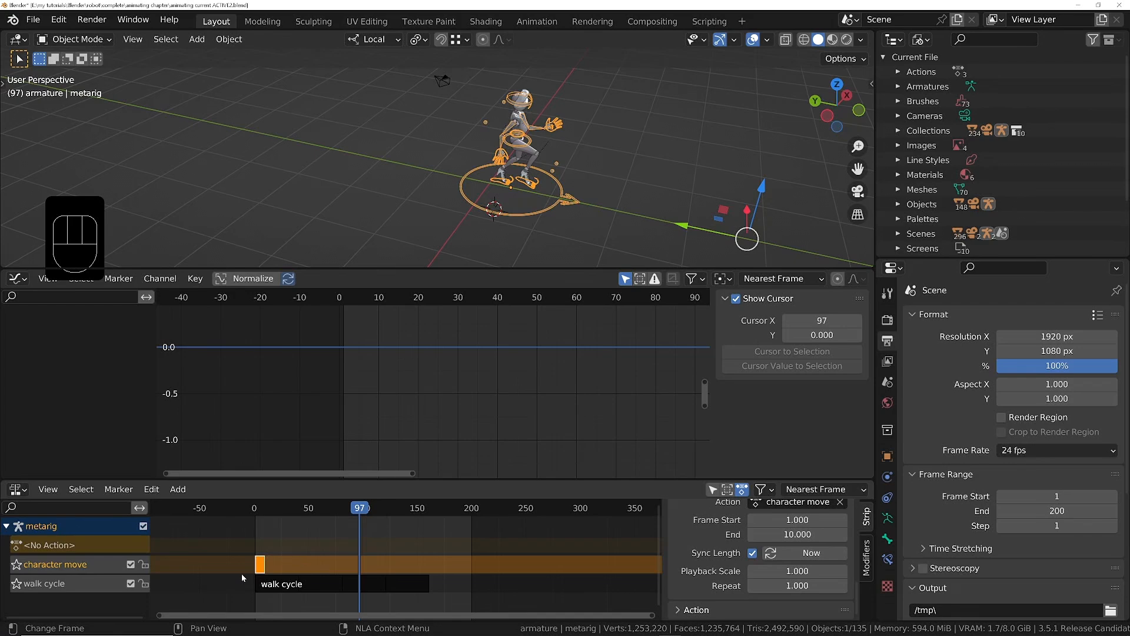
Step: Set the character move strip's action clip End to 600 and raise the walk cycle strip's Repeat to 45.6
{"action": "scroll", "coordinate": [709, 553], "scroll_direction": "up", "scroll_amount": 3}
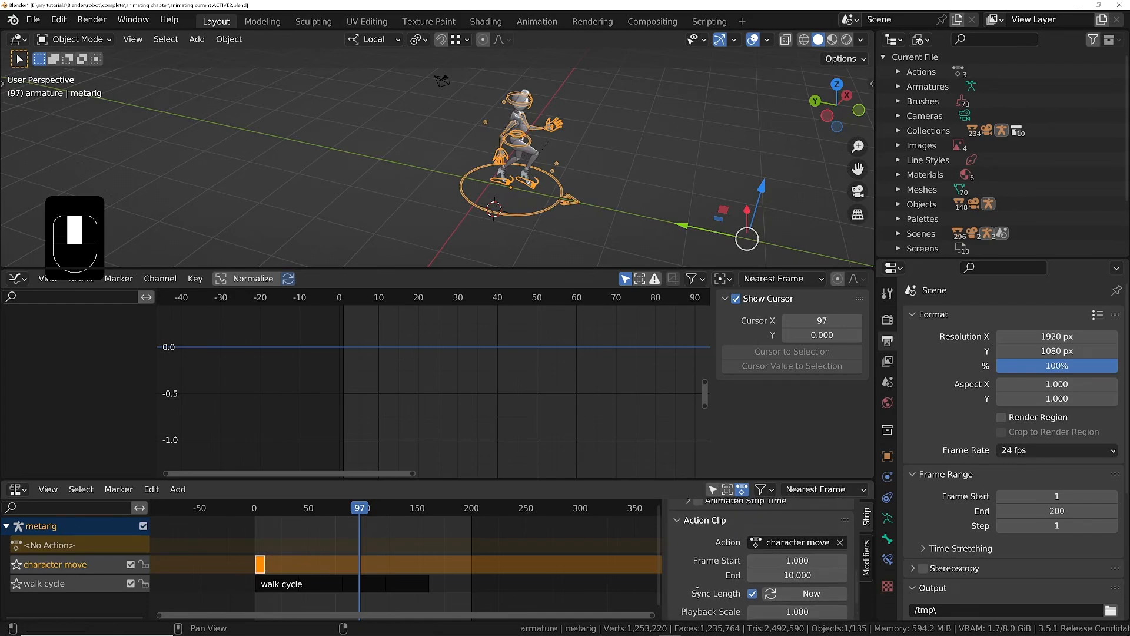
{"action": "scroll", "coordinate": [712, 593], "scroll_direction": "down", "scroll_amount": 2}
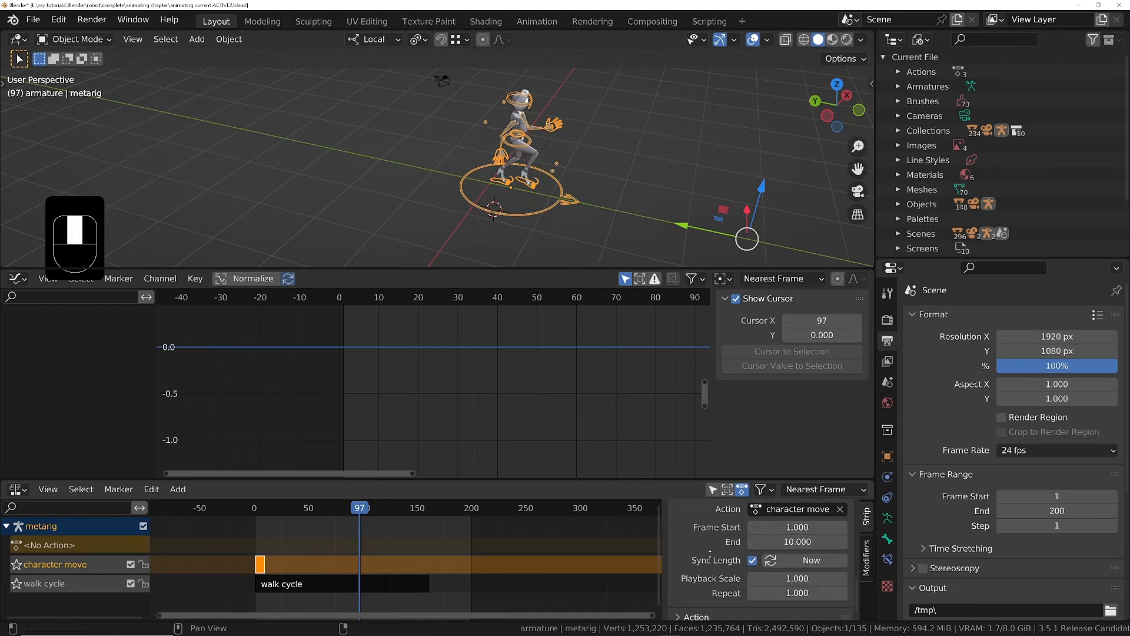
{"action": "left_click", "coordinate": [788, 541]}
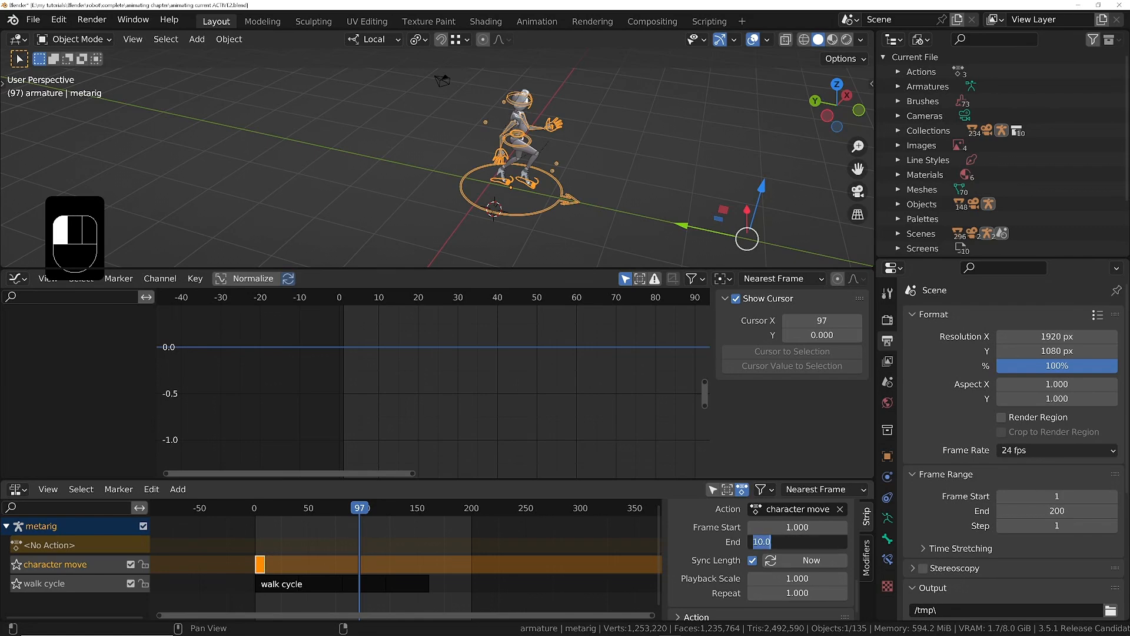
{"action": "type", "text": "600"}
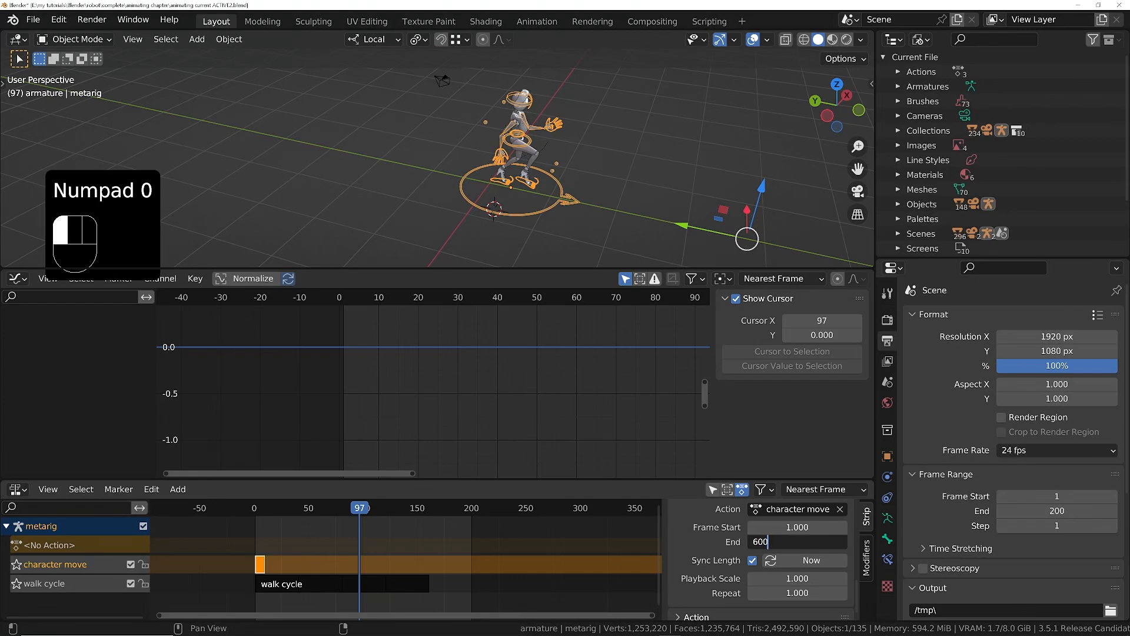
{"action": "key", "text": "Return"}
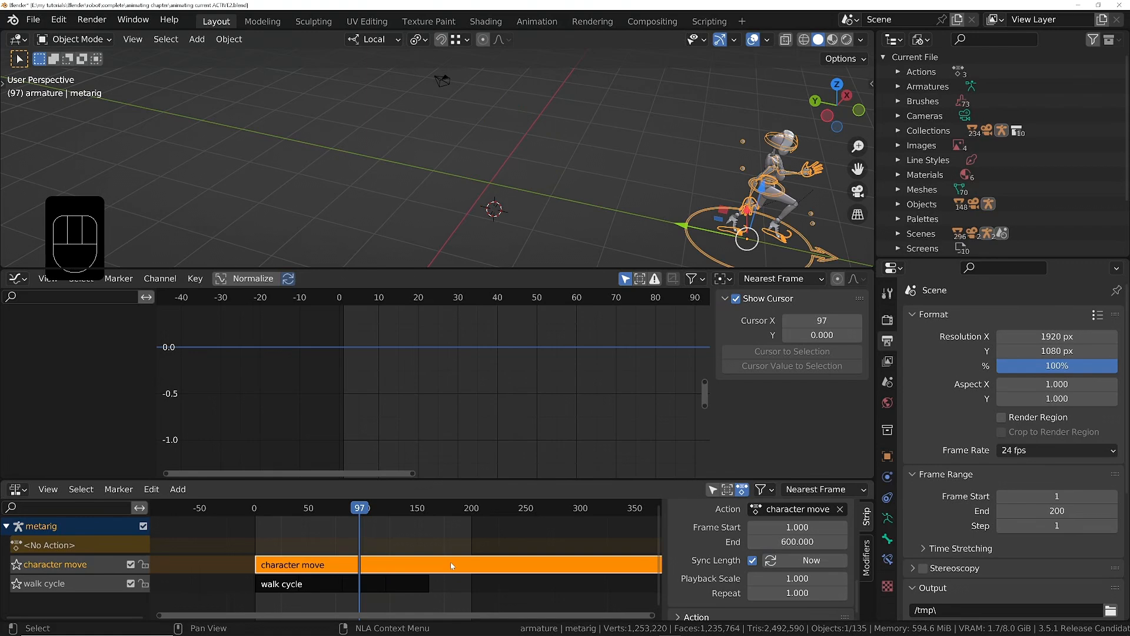
{"action": "left_click", "coordinate": [367, 584]}
{"action": "left_click_drag", "start_coordinate": [798, 586], "coordinate": [848, 586]}
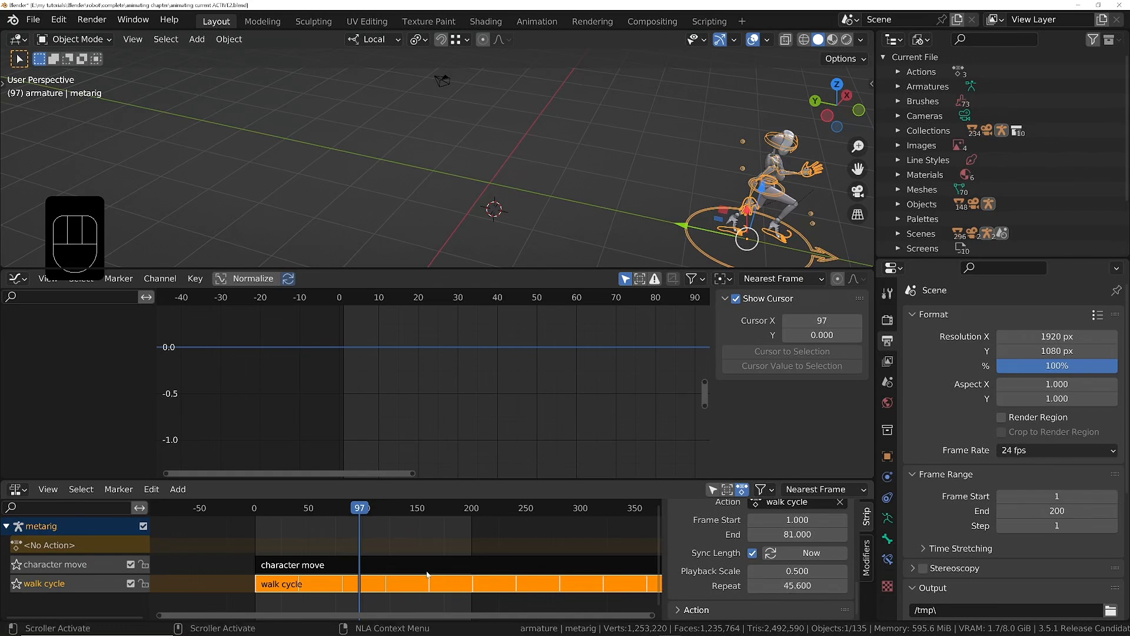
Step: Compare the Playback Scale settings of the character move and walk cycle strips, leaving the walk cycle strip selected
{"action": "left_click", "coordinate": [407, 562]}
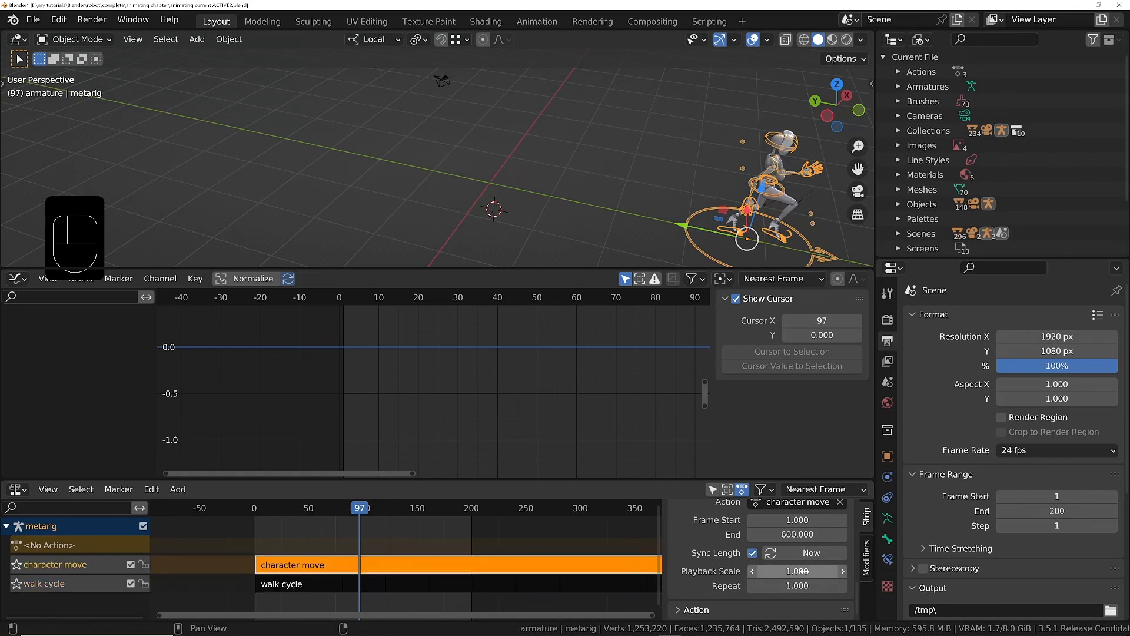
{"action": "left_click", "coordinate": [391, 585]}
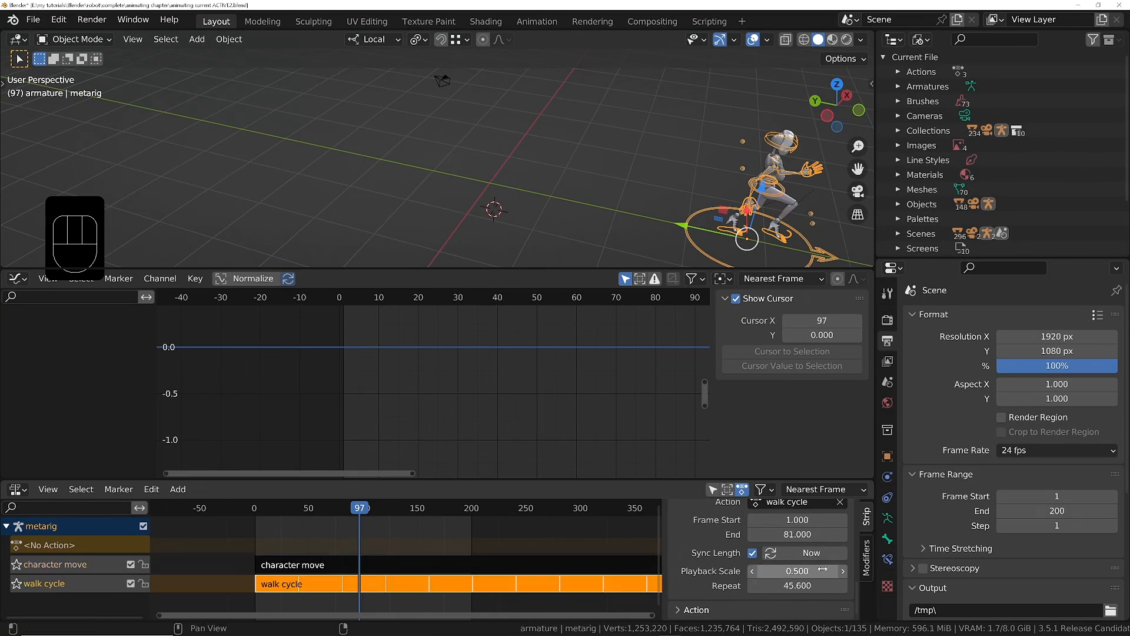
{"action": "left_click", "coordinate": [431, 567]}
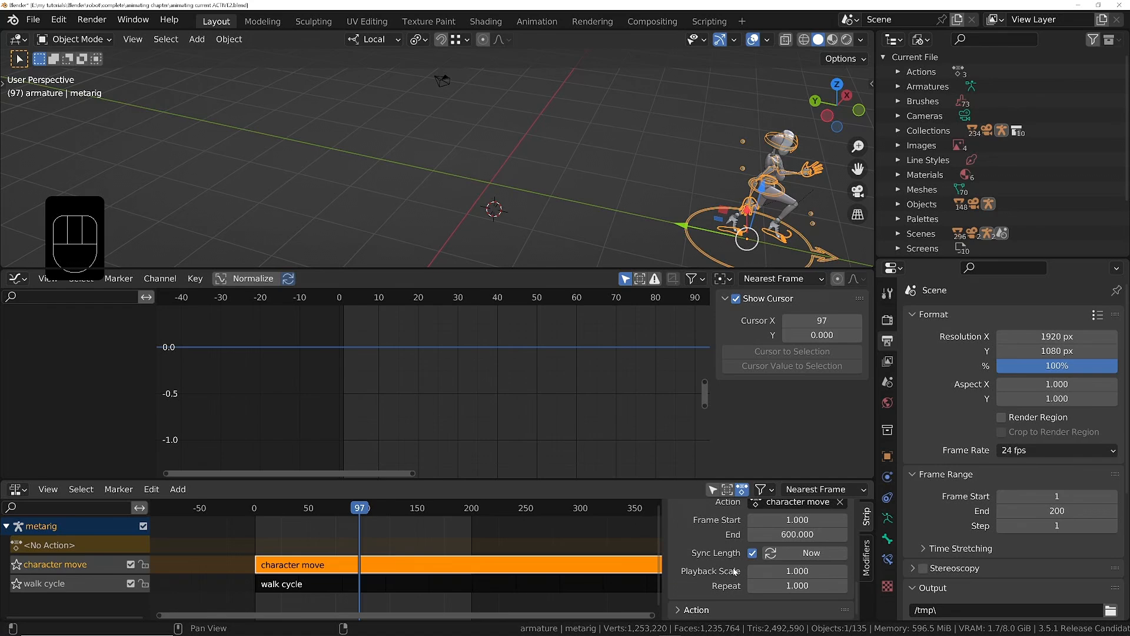
{"action": "left_click", "coordinate": [283, 586]}
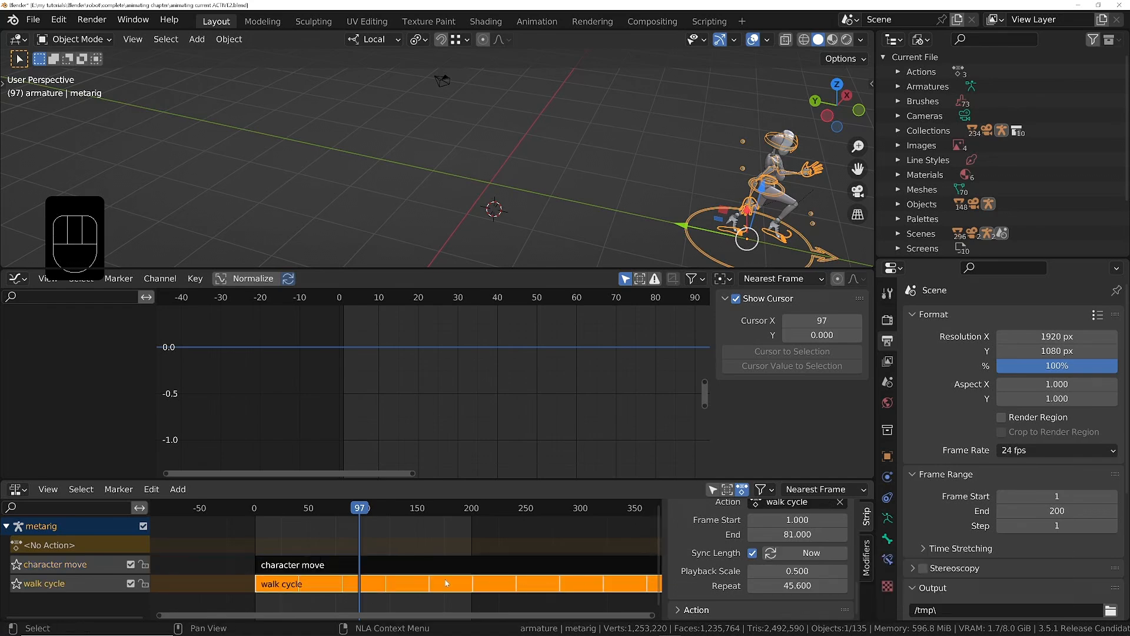
{"action": "left_click", "coordinate": [330, 559]}
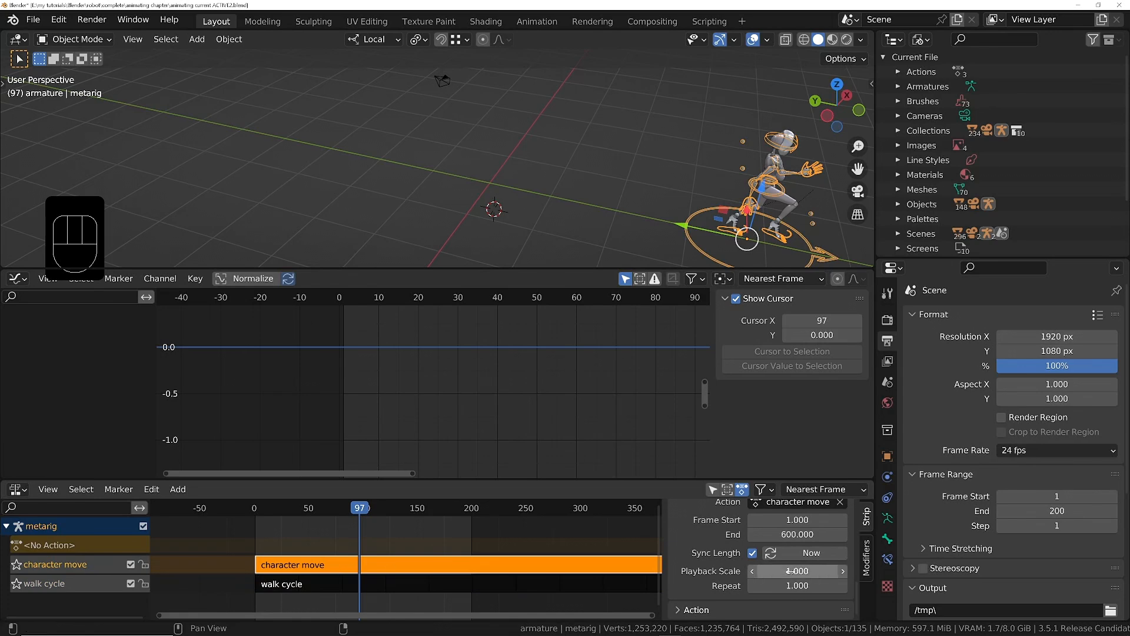
{"action": "left_click", "coordinate": [423, 585]}
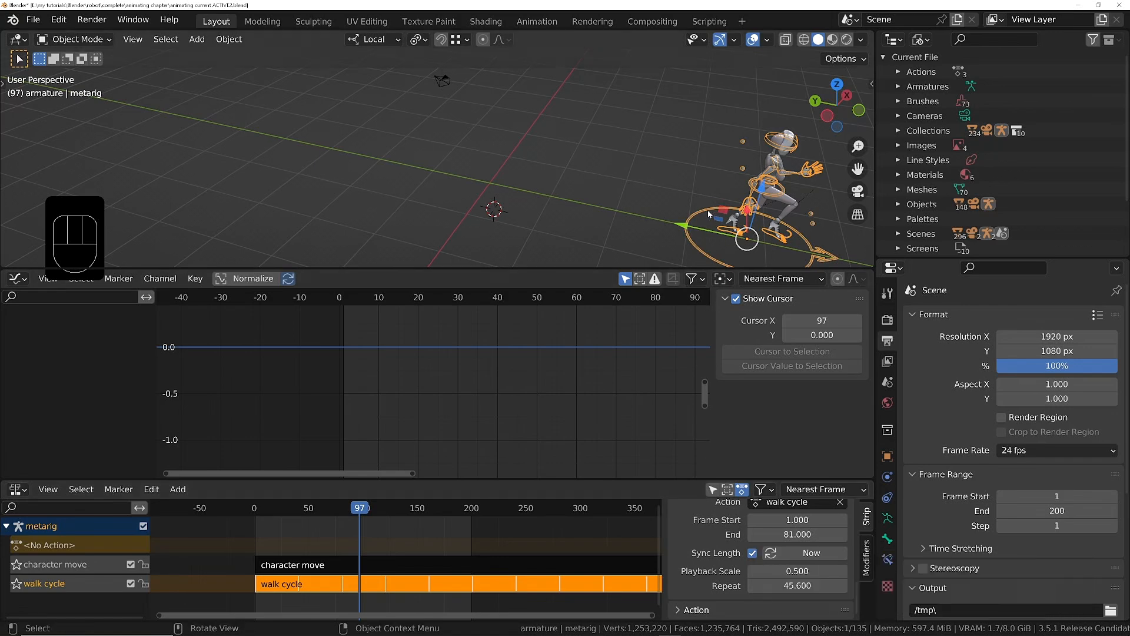
Step: Add a new custom property to the metarig's object properties
{"action": "key", "text": "Tab"}
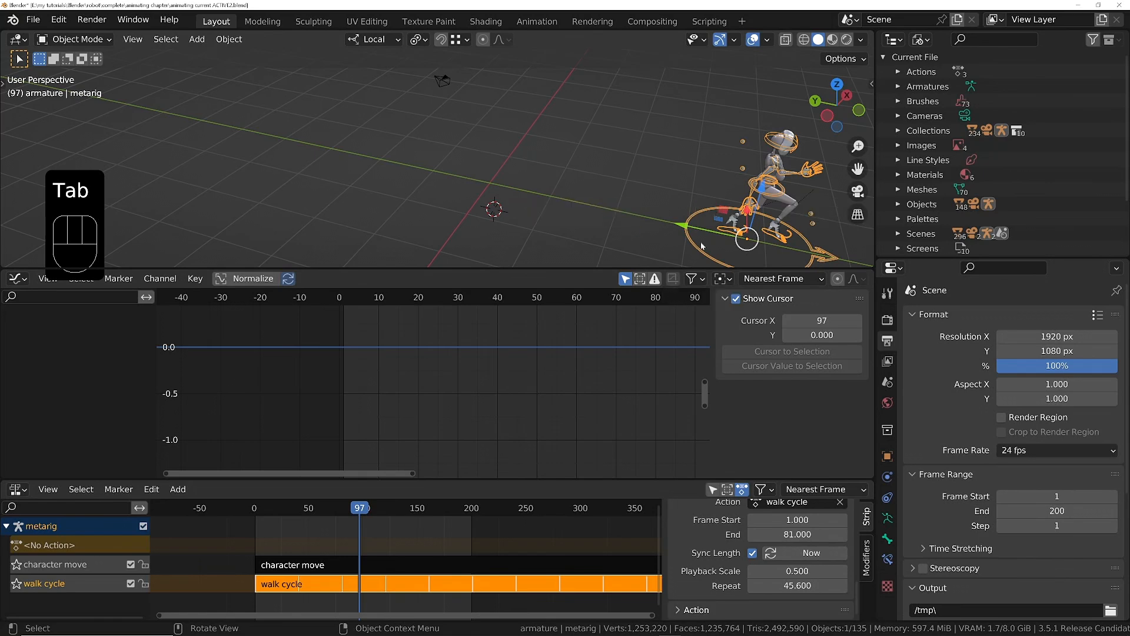
{"action": "left_click", "coordinate": [888, 457]}
{"action": "scroll", "coordinate": [940, 614], "scroll_direction": "down", "scroll_amount": 1}
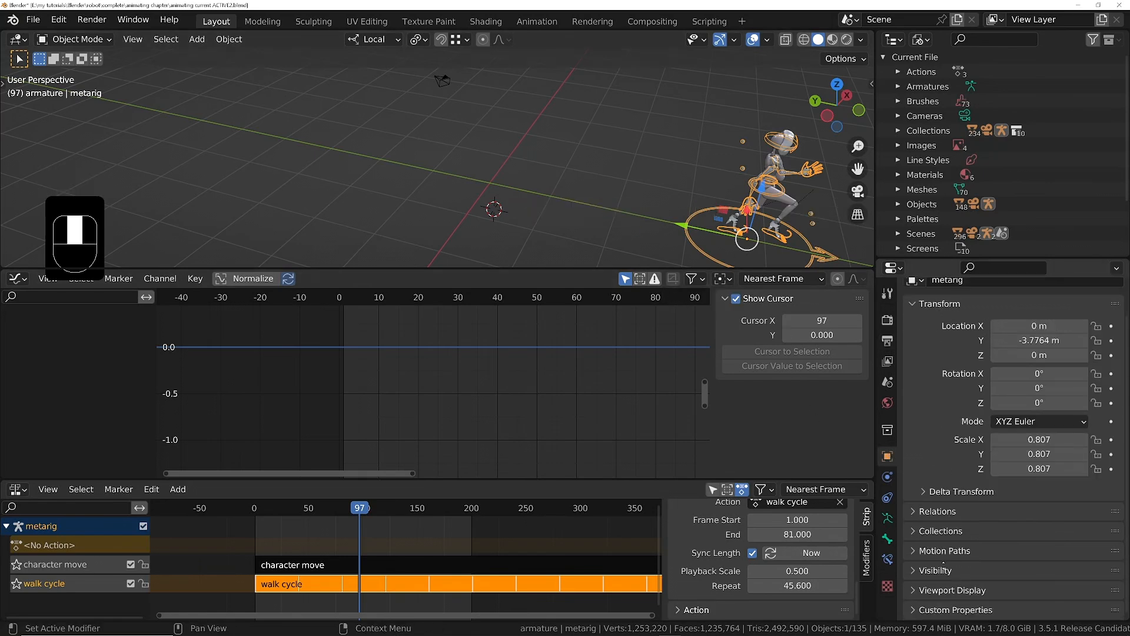
{"action": "left_click", "coordinate": [948, 610]}
{"action": "scroll", "coordinate": [966, 589], "scroll_direction": "down", "scroll_amount": 2}
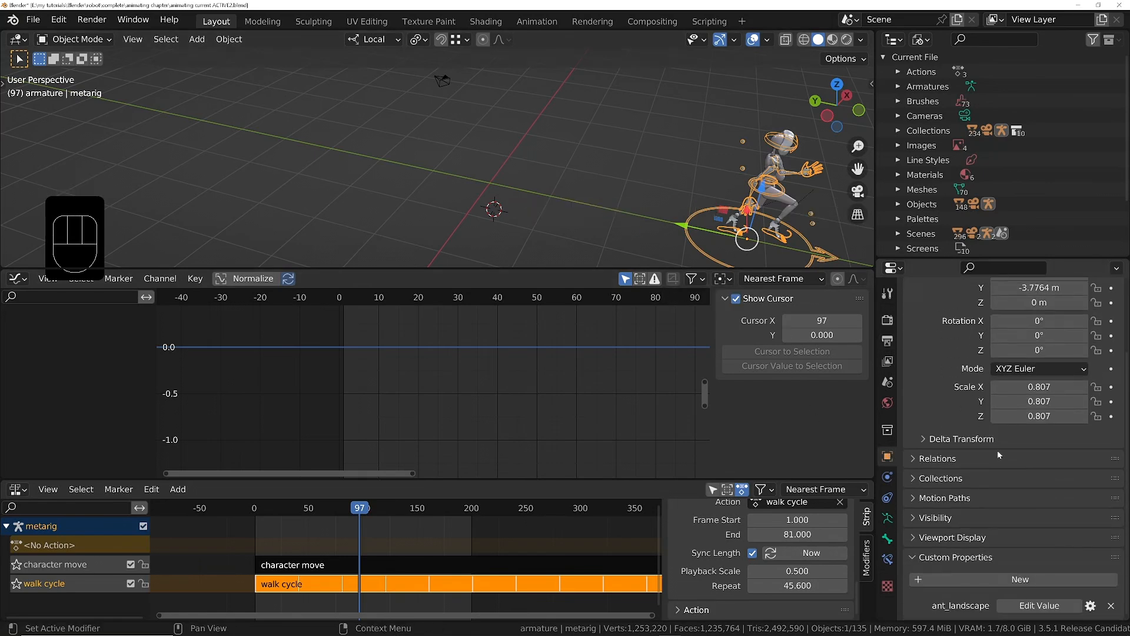
{"action": "left_click", "coordinate": [977, 579]}
{"action": "scroll", "coordinate": [975, 501], "scroll_direction": "down", "scroll_amount": 1}
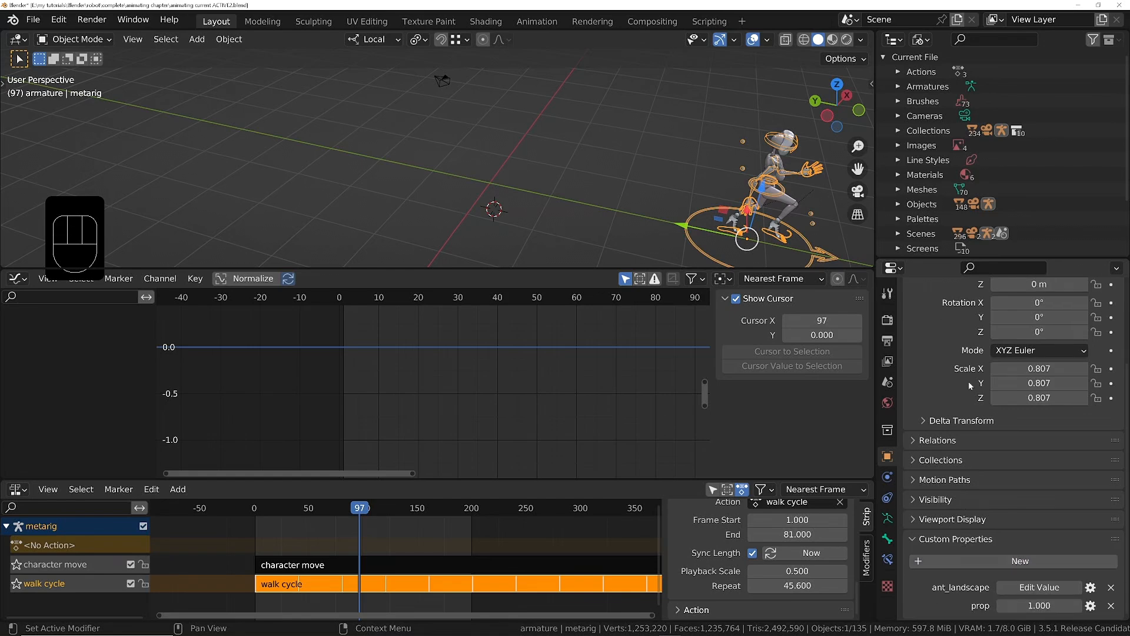
Step: Rename the new custom property to walk speed and set its maximum value to 10
{"action": "left_click", "coordinate": [1090, 605]}
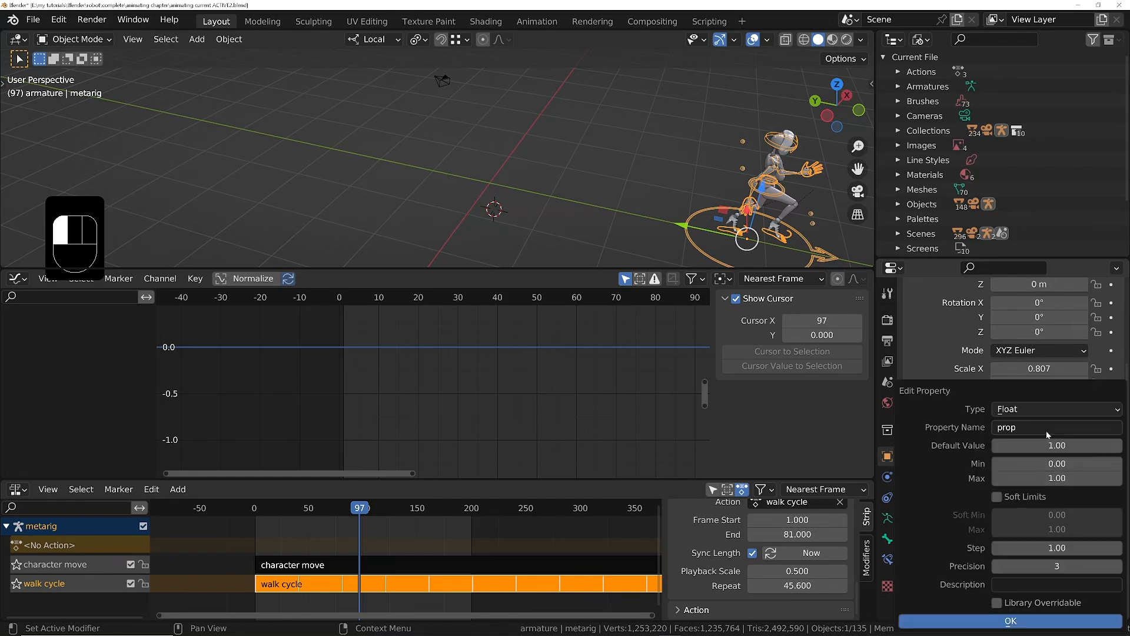
{"action": "left_click", "coordinate": [1010, 429]}
{"action": "type", "text": "walk speed"}
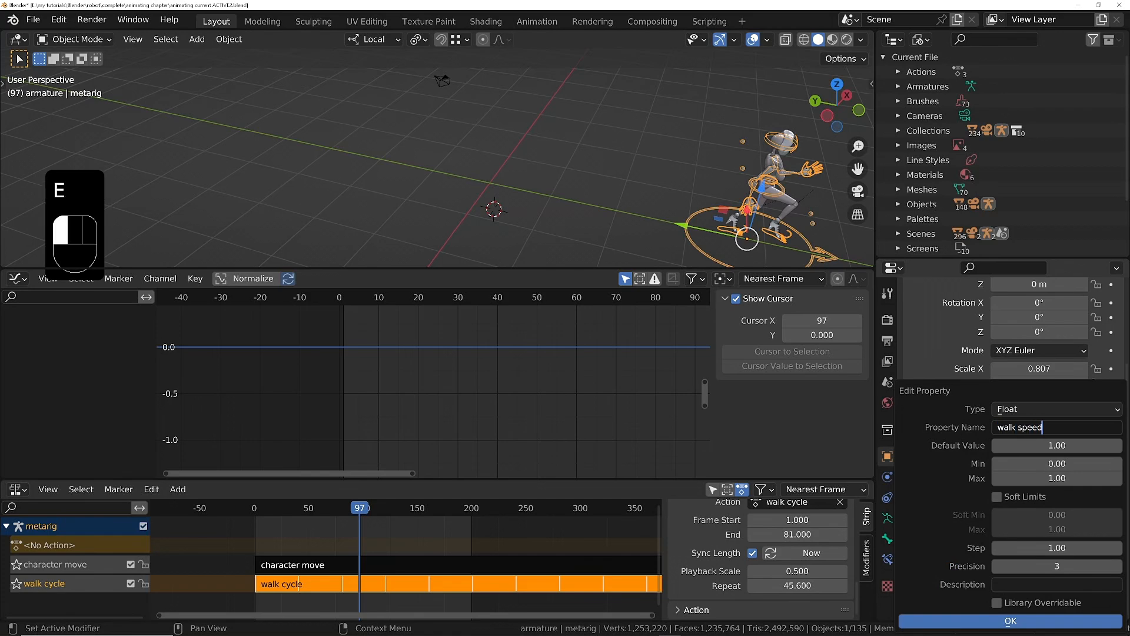
{"action": "key", "text": "Return"}
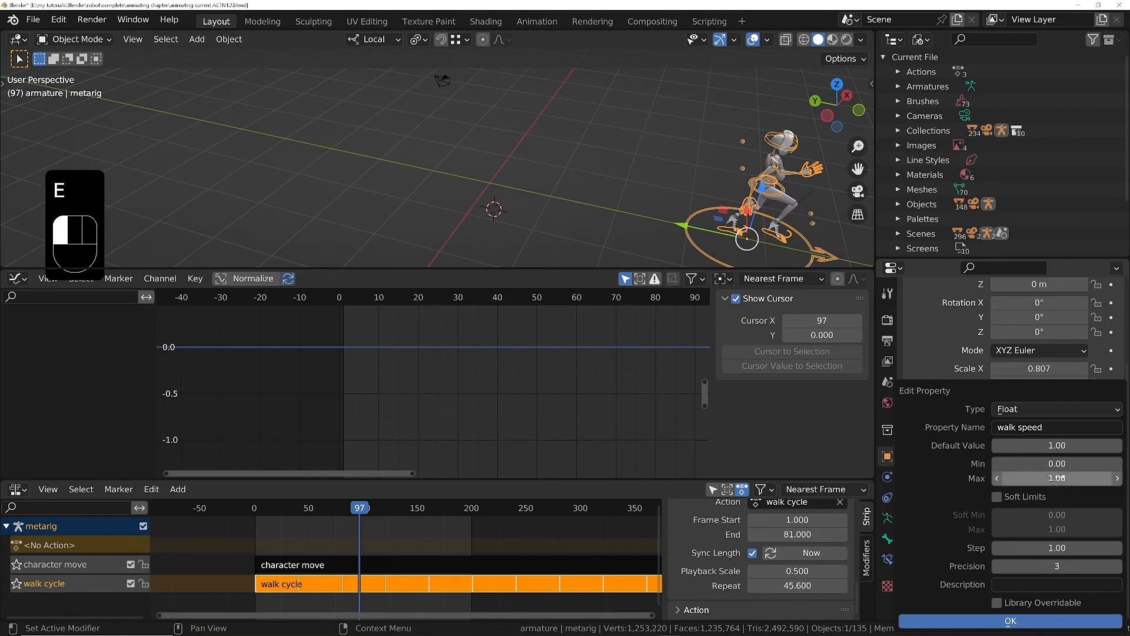
{"action": "left_click", "coordinate": [1058, 478]}
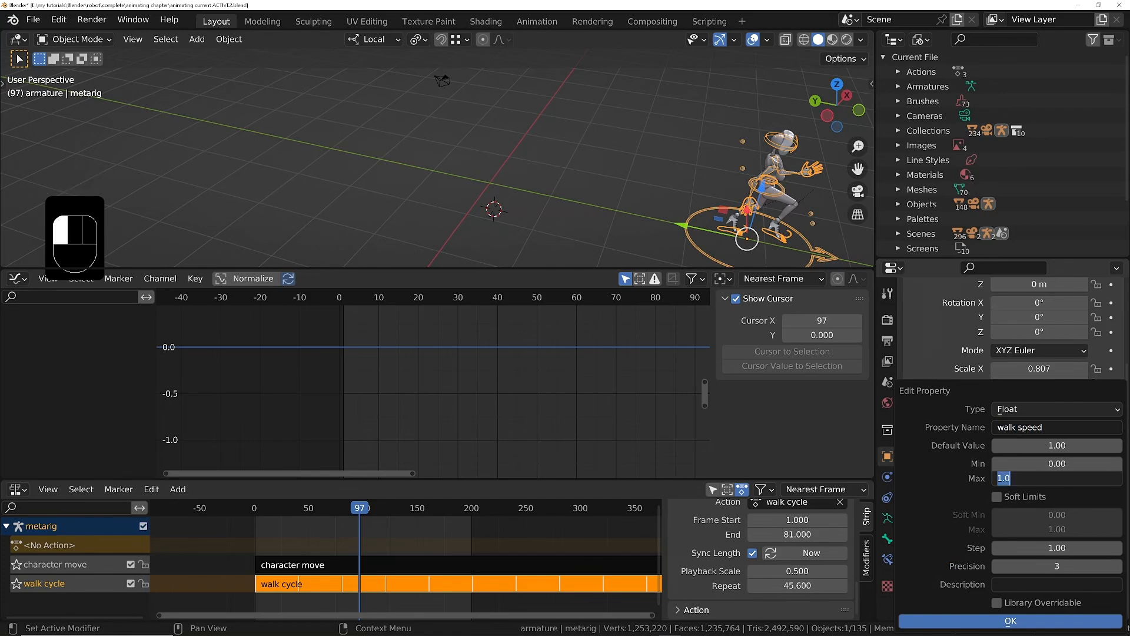
{"action": "type", "text": "10"}
{"action": "key", "text": "Return"}
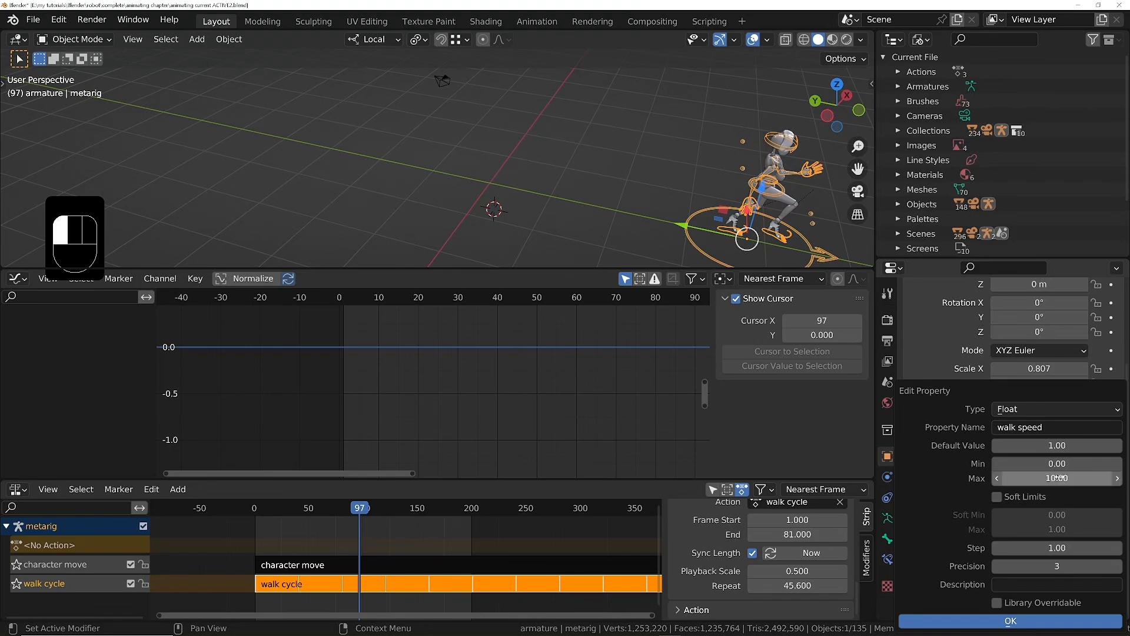
{"action": "left_click", "coordinate": [1041, 620]}
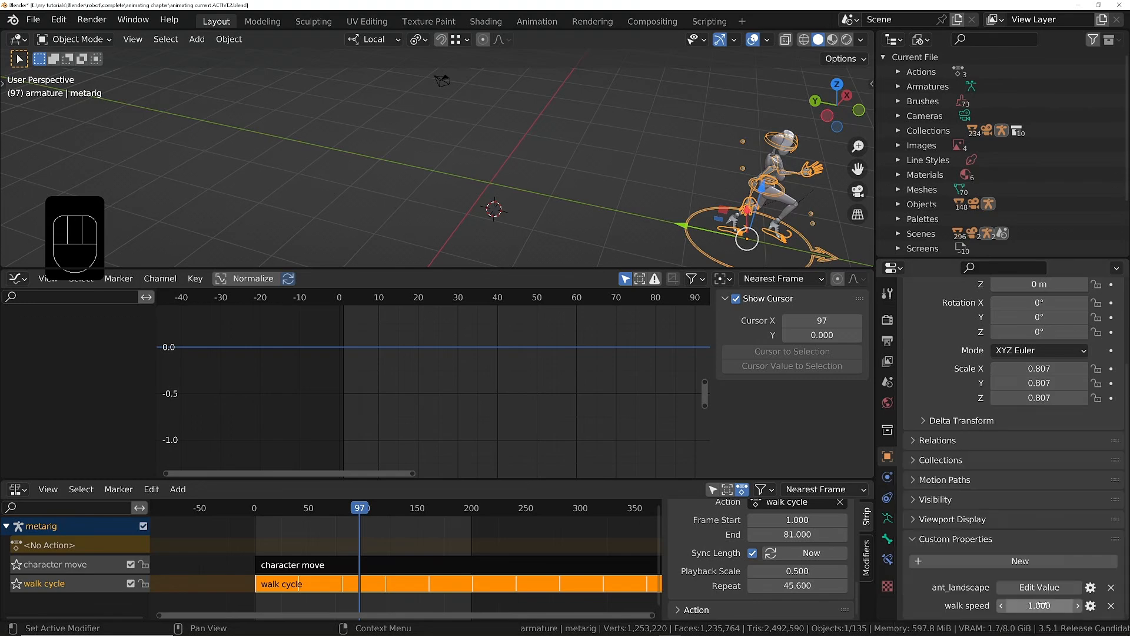
Step: Copy the walk speed property as a new driver and paste it onto the Playback Scale of the walk cycle and character move strips
{"action": "right_click", "coordinate": [1059, 606]}
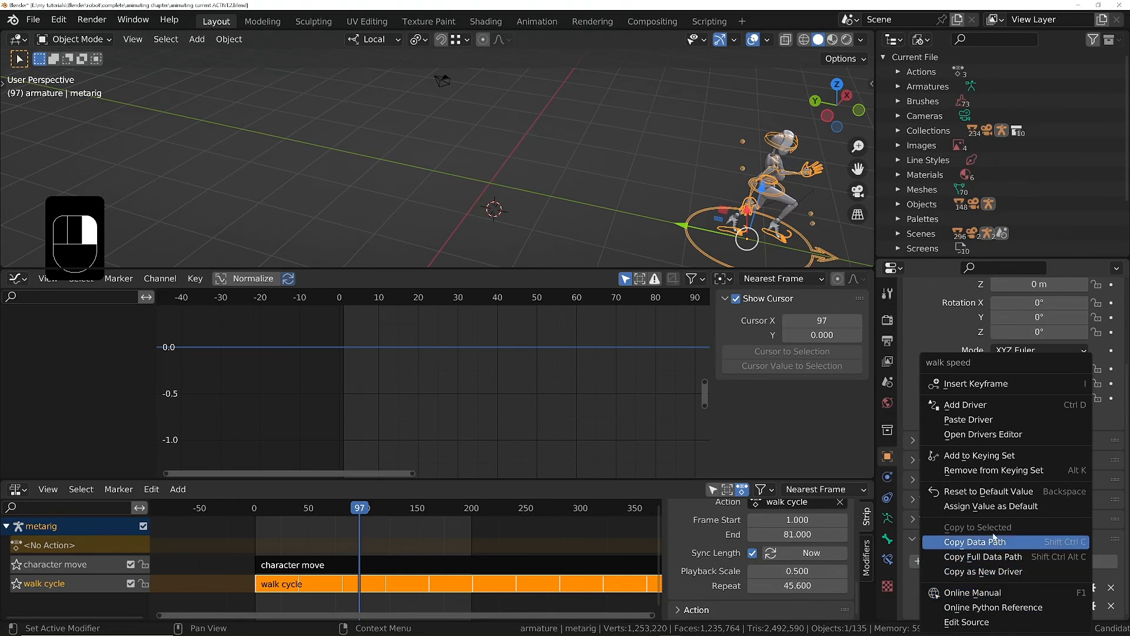
{"action": "left_click", "coordinate": [994, 571]}
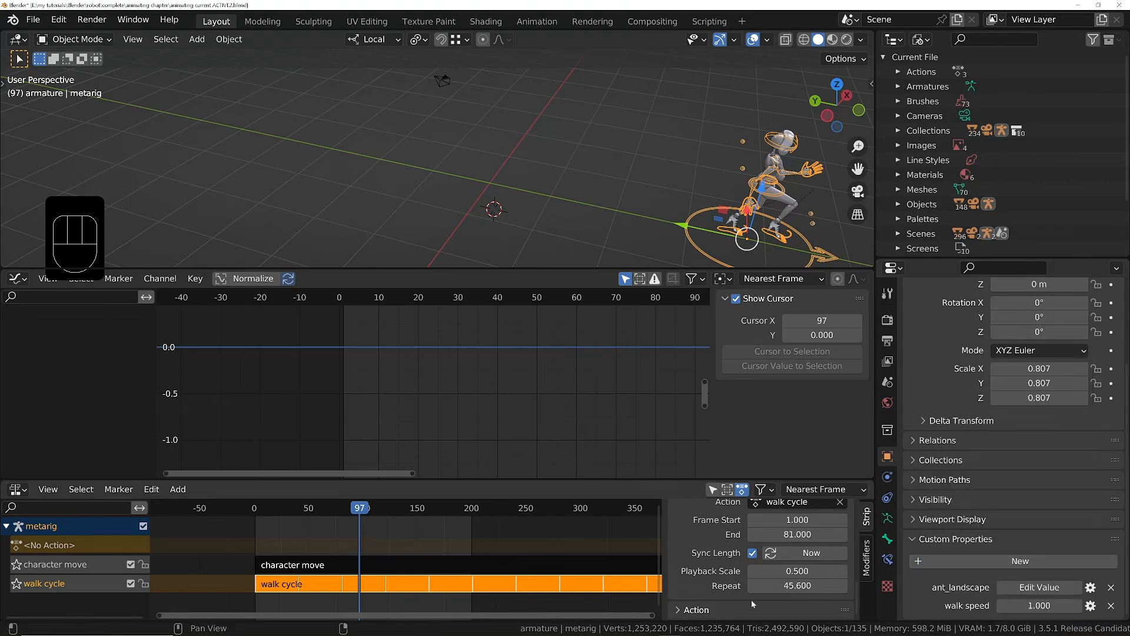
{"action": "right_click", "coordinate": [803, 571]}
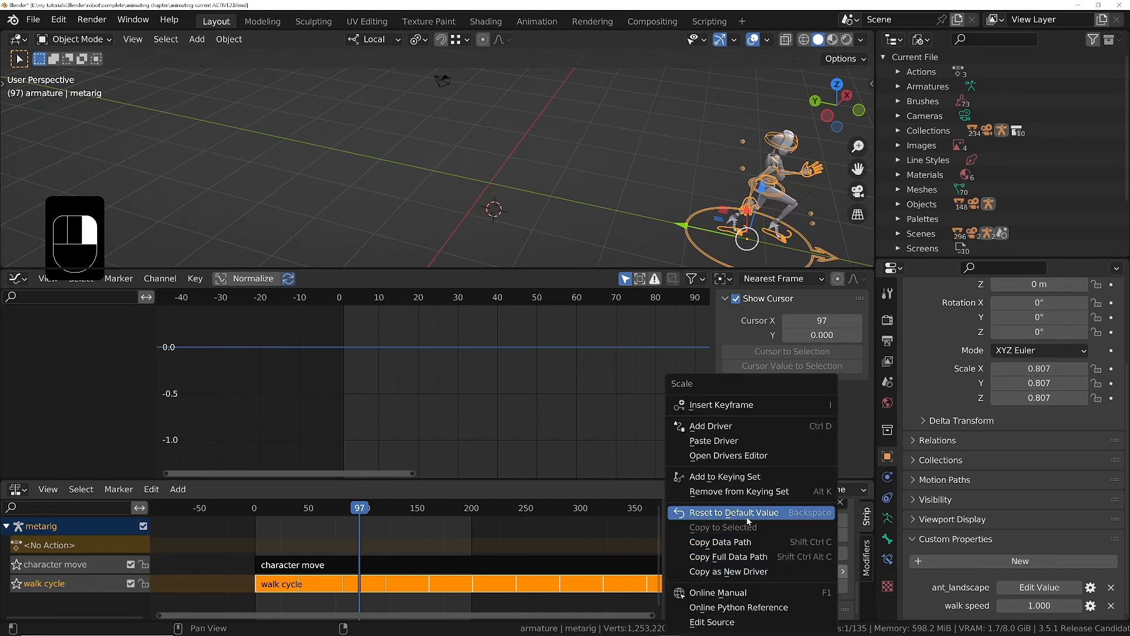
{"action": "left_click", "coordinate": [736, 442]}
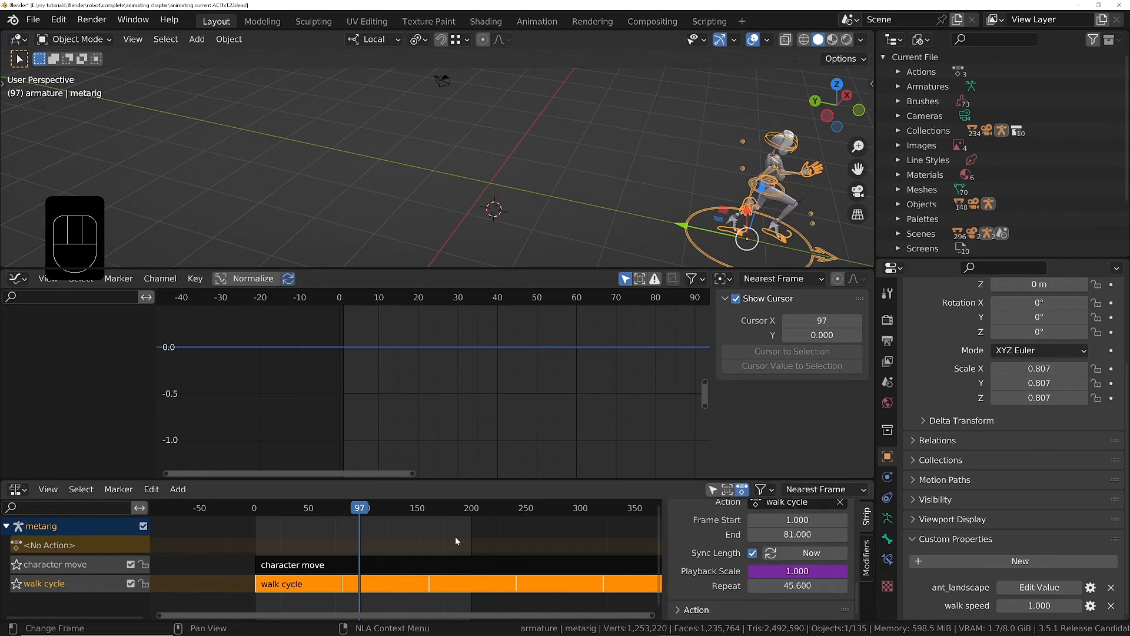
{"action": "left_click", "coordinate": [402, 560]}
{"action": "right_click", "coordinate": [792, 572]}
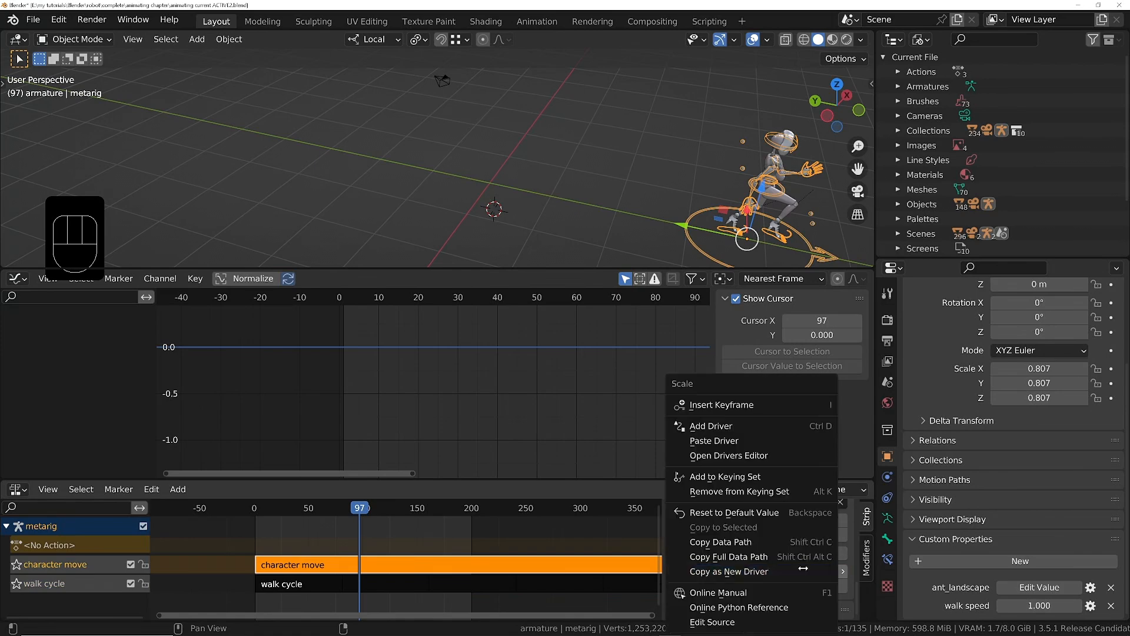
{"action": "left_click", "coordinate": [754, 440]}
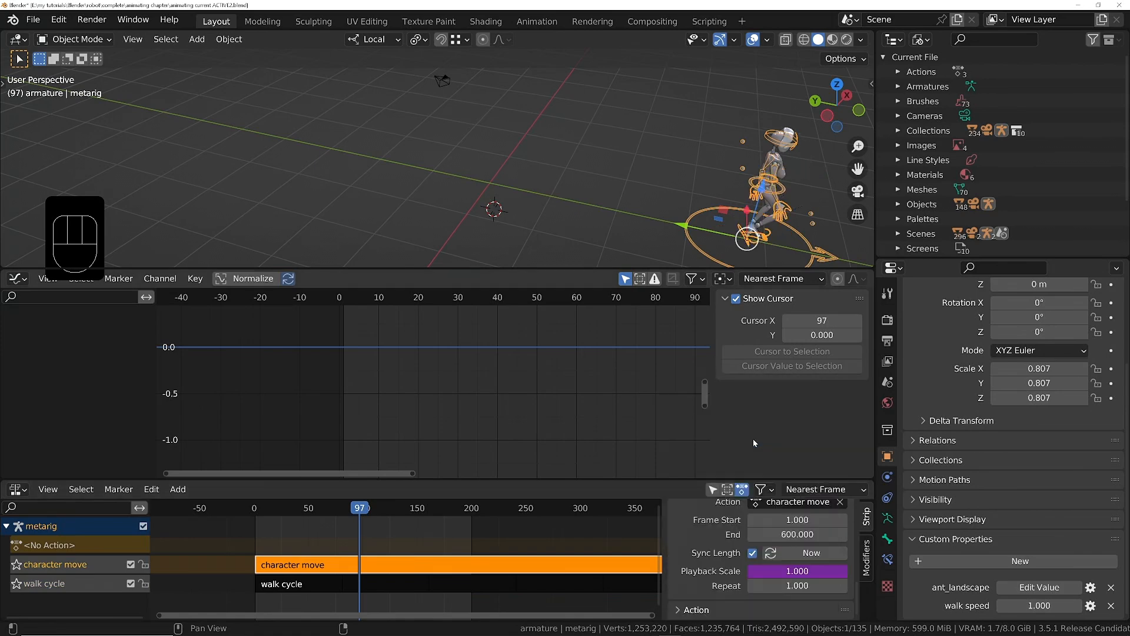
Step: Open the walk cycle strip's Playback Scale driver in the Drivers Editor and change its type to Scripted Expression
{"action": "left_click", "coordinate": [456, 577]}
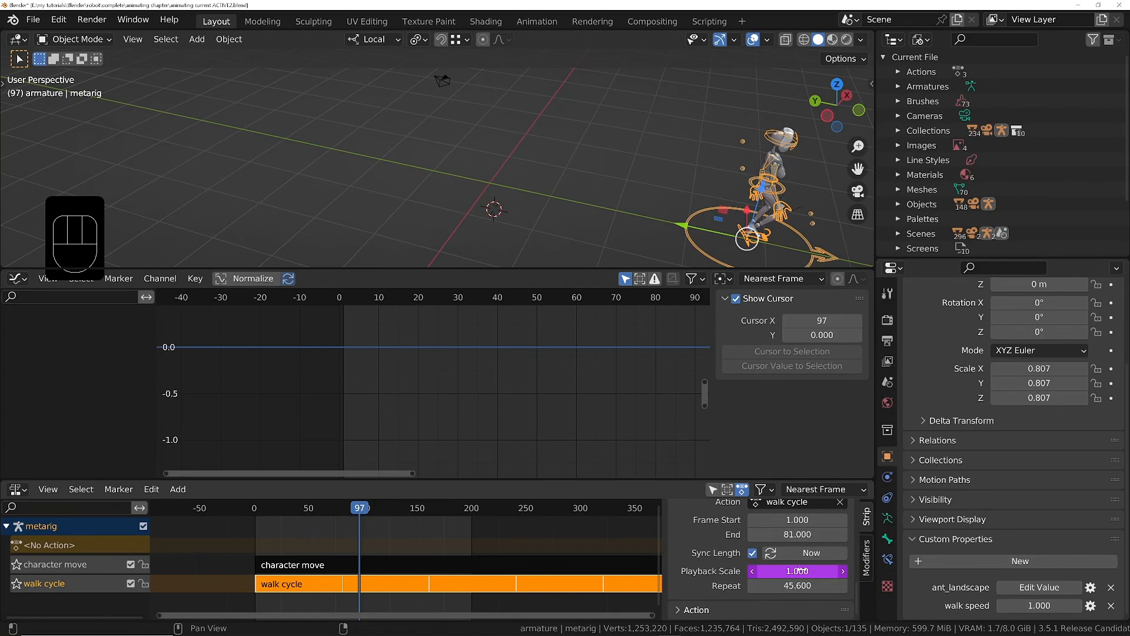
{"action": "right_click", "coordinate": [801, 570]}
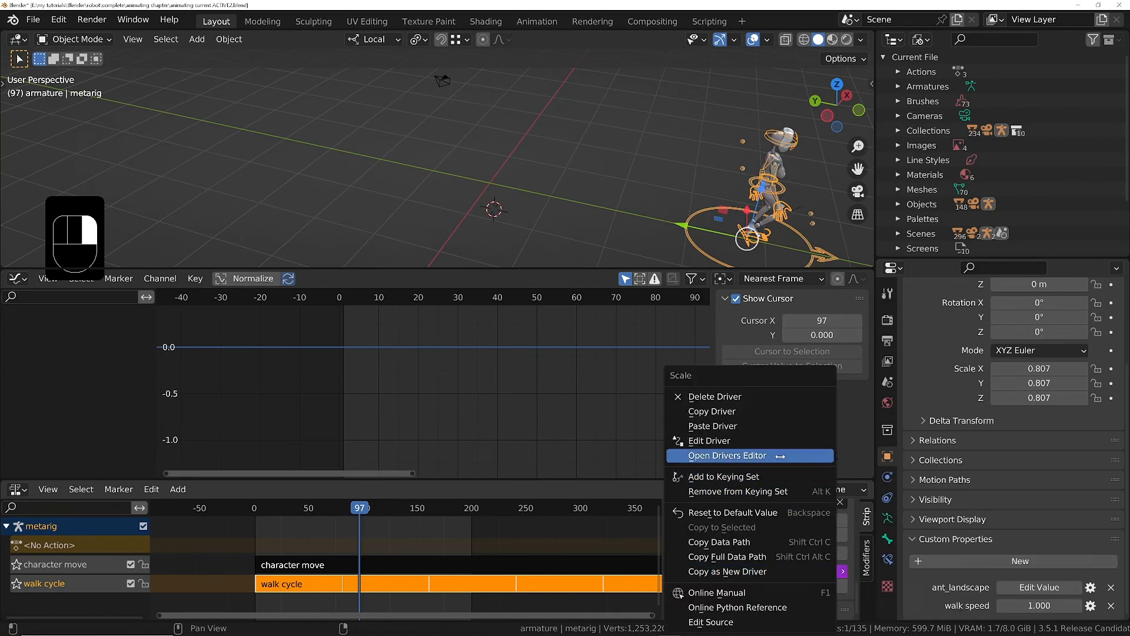
{"action": "left_click", "coordinate": [757, 455]}
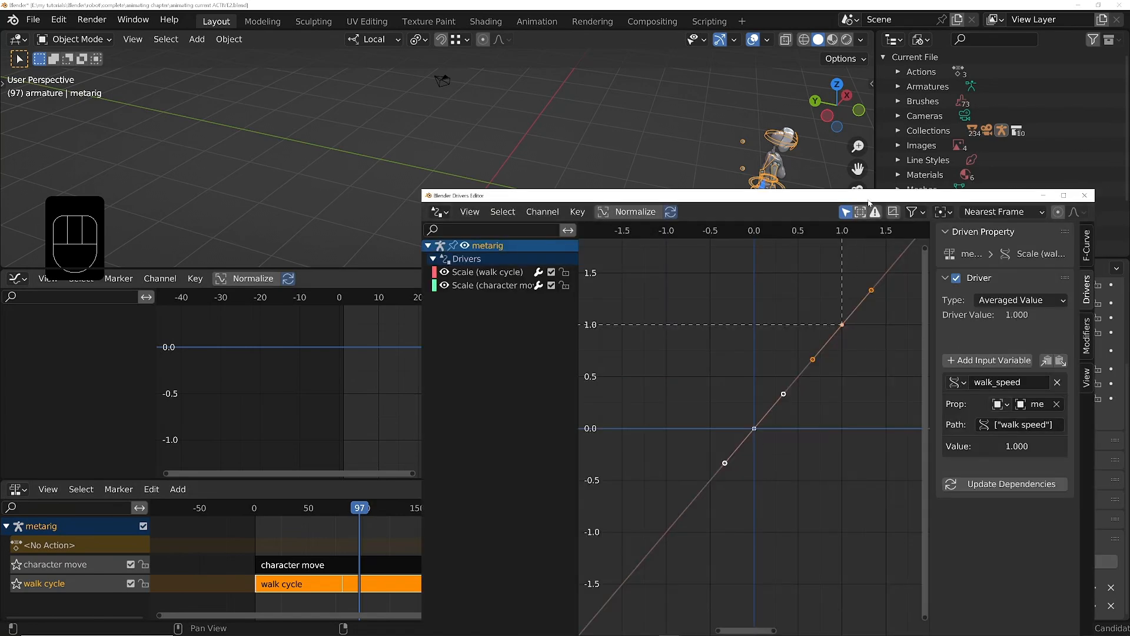
{"action": "left_click_drag", "start_coordinate": [865, 199], "coordinate": [561, 107]}
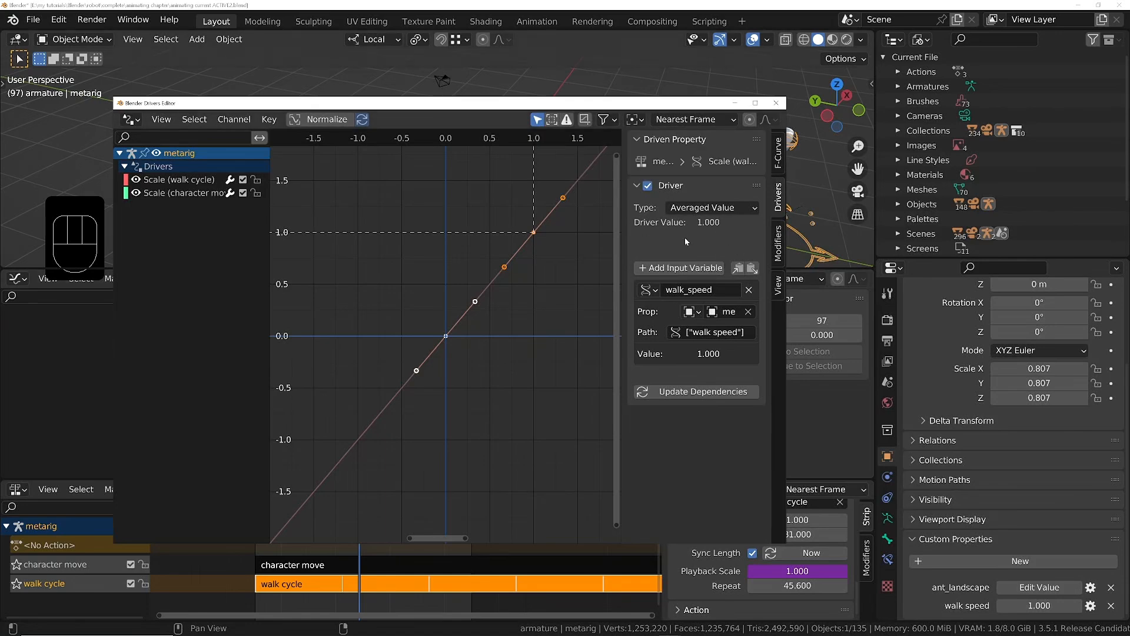
{"action": "left_click_drag", "start_coordinate": [622, 209], "coordinate": [410, 212]}
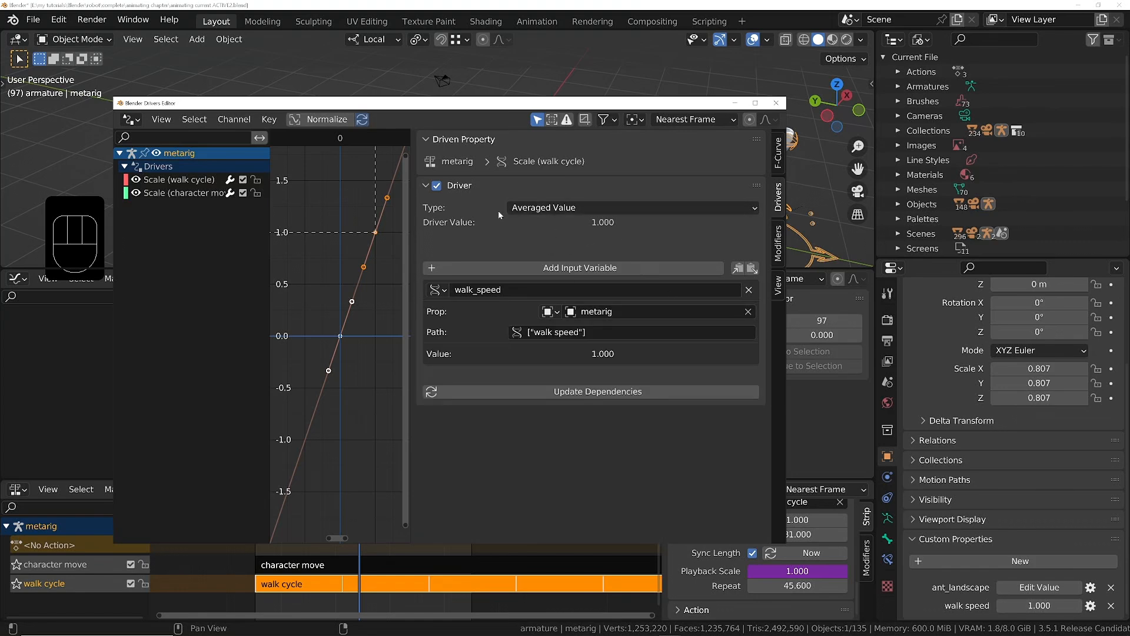
{"action": "left_click", "coordinate": [579, 207]}
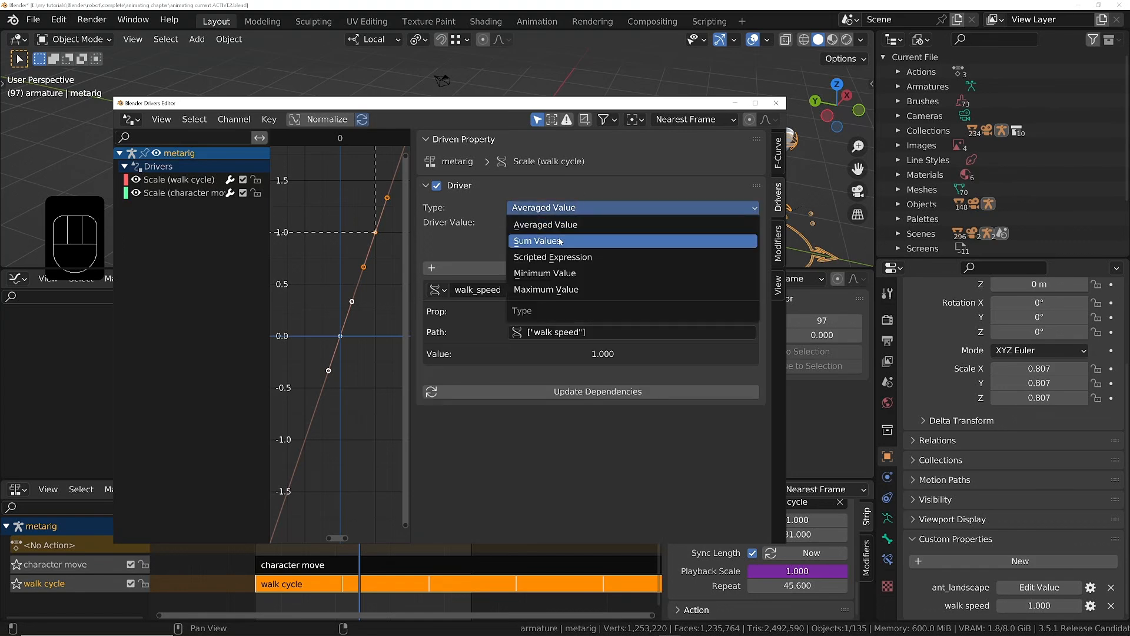
{"action": "left_click", "coordinate": [564, 257]}
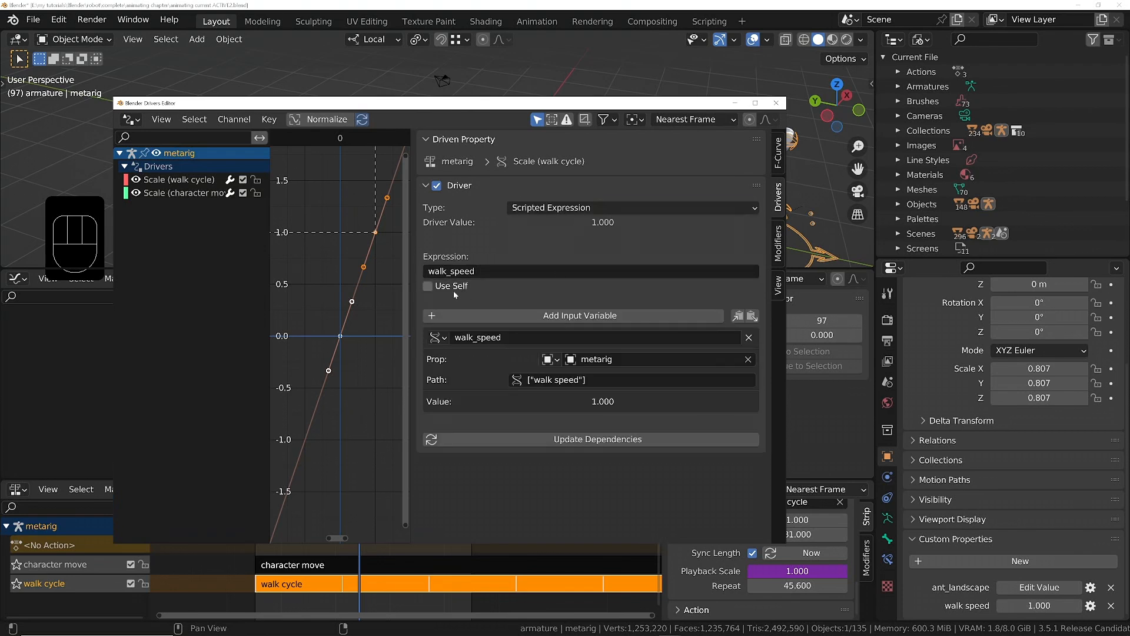
Step: Set the walk cycle driver's expression to walk_speed / 2 and close the Drivers Editor
{"action": "left_click", "coordinate": [522, 275]}
{"action": "left_click", "coordinate": [523, 275]}
{"action": "type", "text": "/ 2"}
{"action": "key", "text": "Return"}
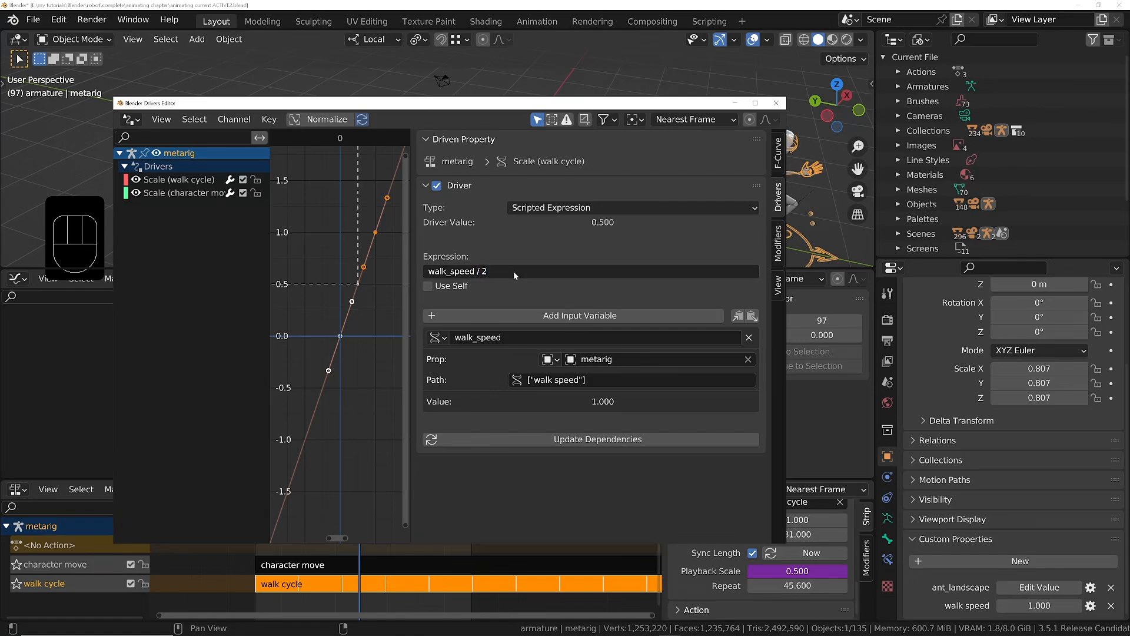
{"action": "left_click", "coordinate": [776, 104]}
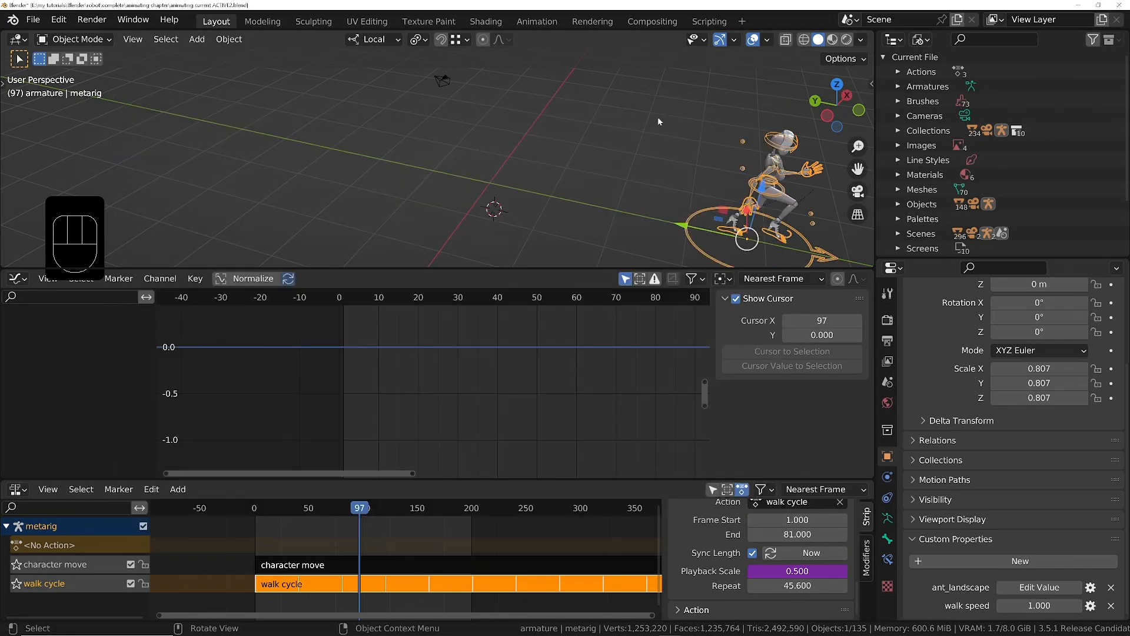
Step: Show the metarig's walk speed property in the 3D viewport's sidebar and play the animation from the first frame
{"action": "key", "text": "n"}
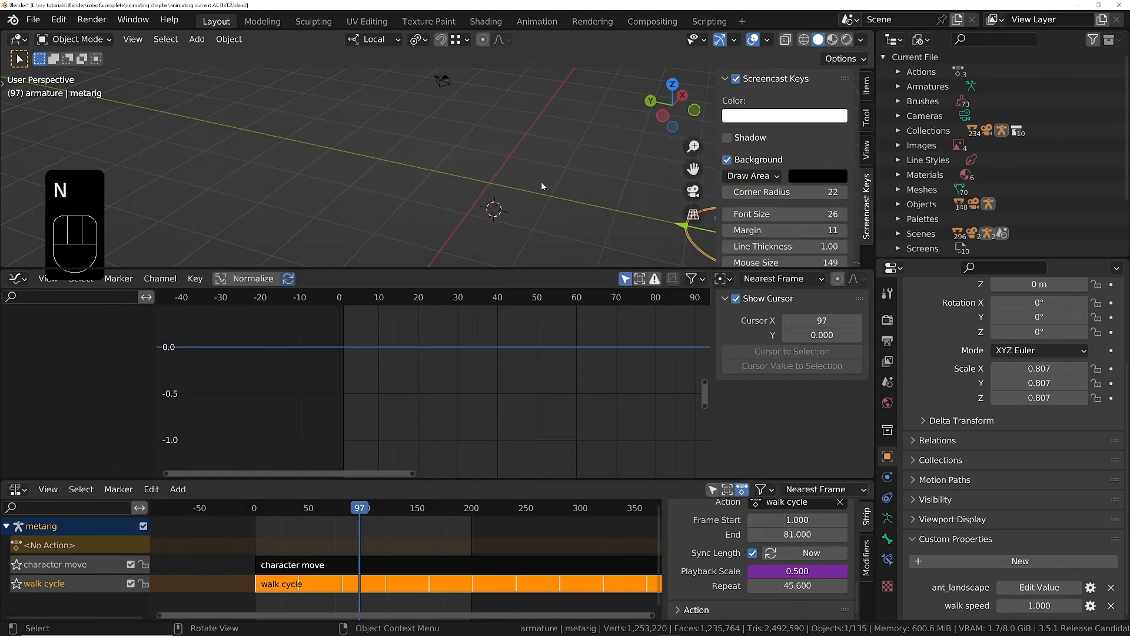
{"action": "left_click", "coordinate": [867, 87]}
{"action": "scroll", "coordinate": [796, 216], "scroll_direction": "down", "scroll_amount": 5}
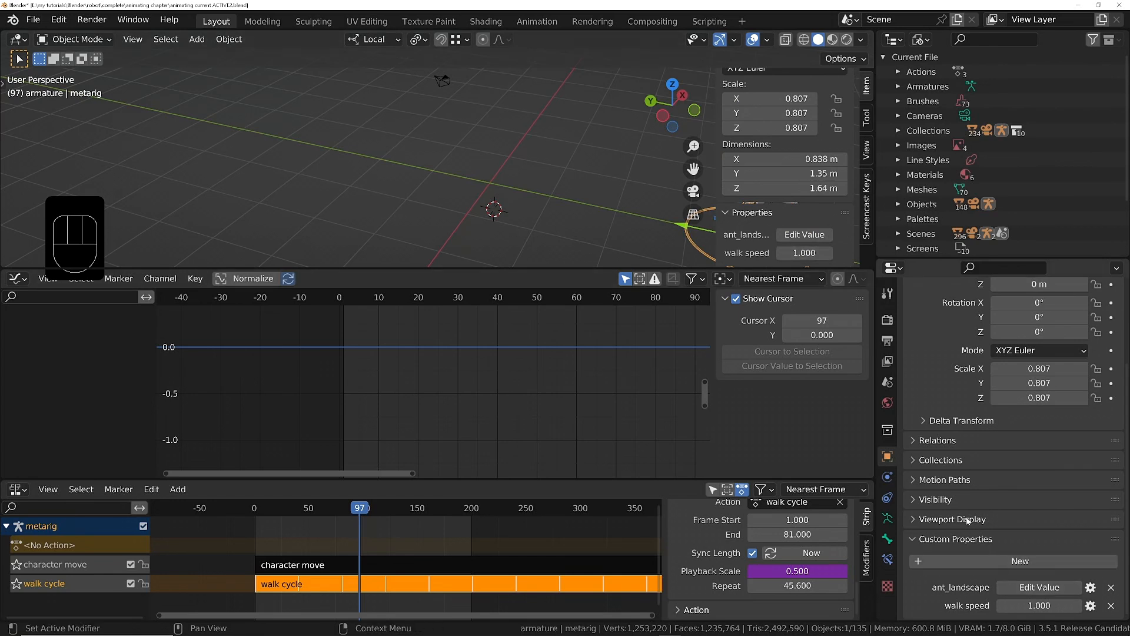
{"action": "key", "text": "space"}
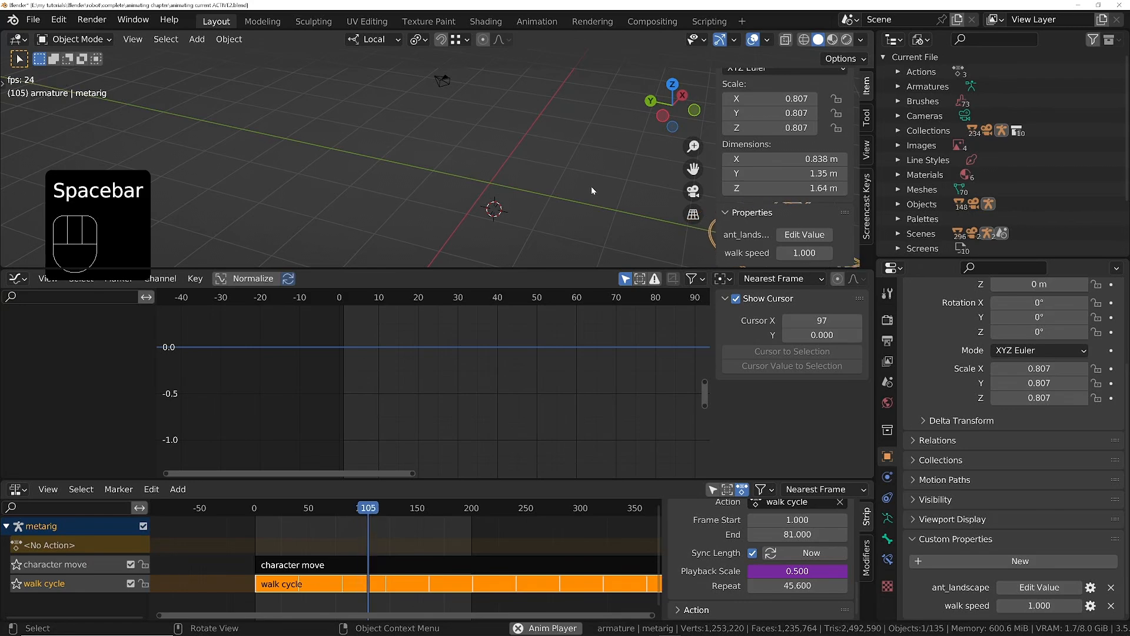
{"action": "key", "text": "shift+Left"}
{"action": "key", "text": "space"}
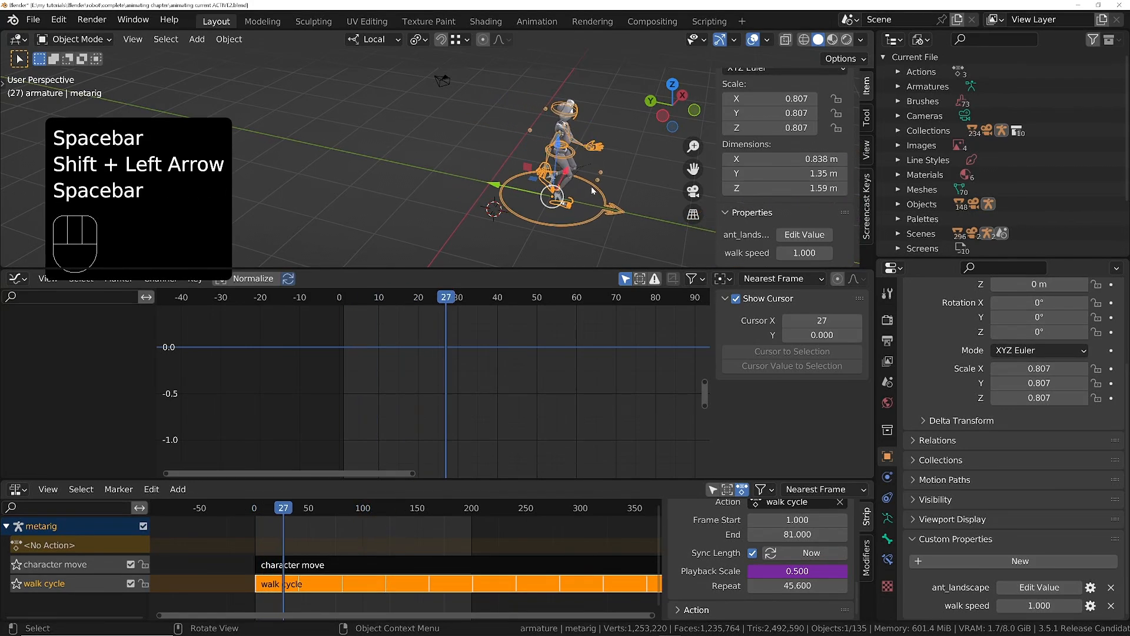
Step: Set the metarig's walk speed property to 0.5
{"action": "left_click", "coordinate": [805, 253]}
{"action": "type", "text": "0.5"}
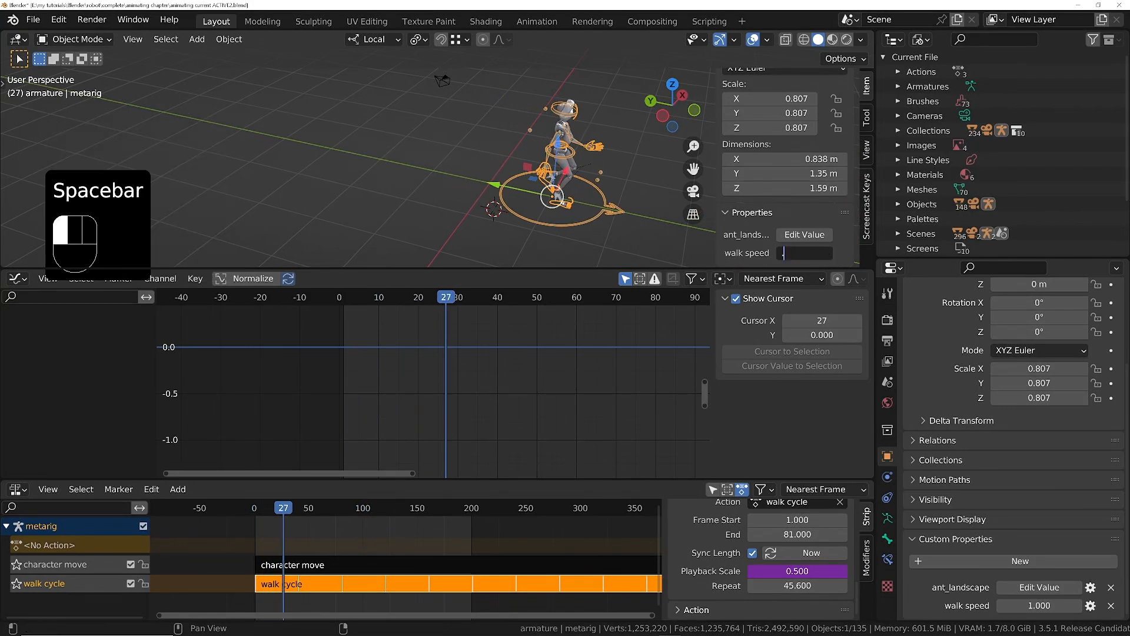
{"action": "key", "text": "Return"}
Step: Play the walk animation from the first frame to check how the feet move at the reduced speed
{"action": "middle_click_drag", "start_coordinate": [558, 236], "coordinate": [234, 192], "text": "ctrl"}
{"action": "key", "text": "space"}
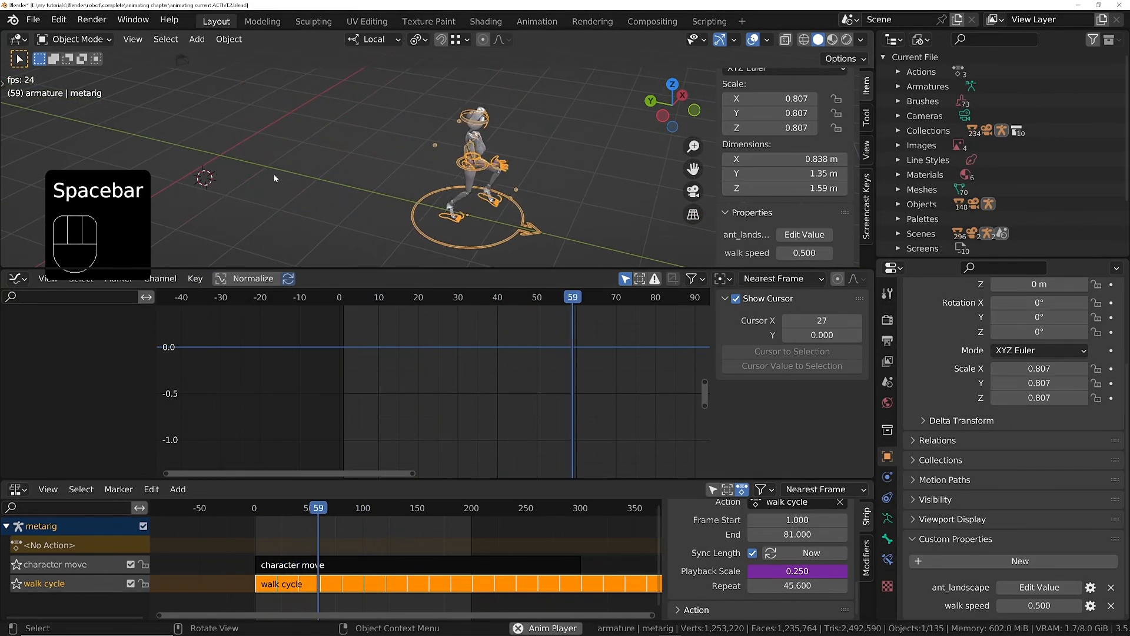
{"action": "key", "text": "space"}
{"action": "key", "text": "shift+Left"}
{"action": "key", "text": "space"}
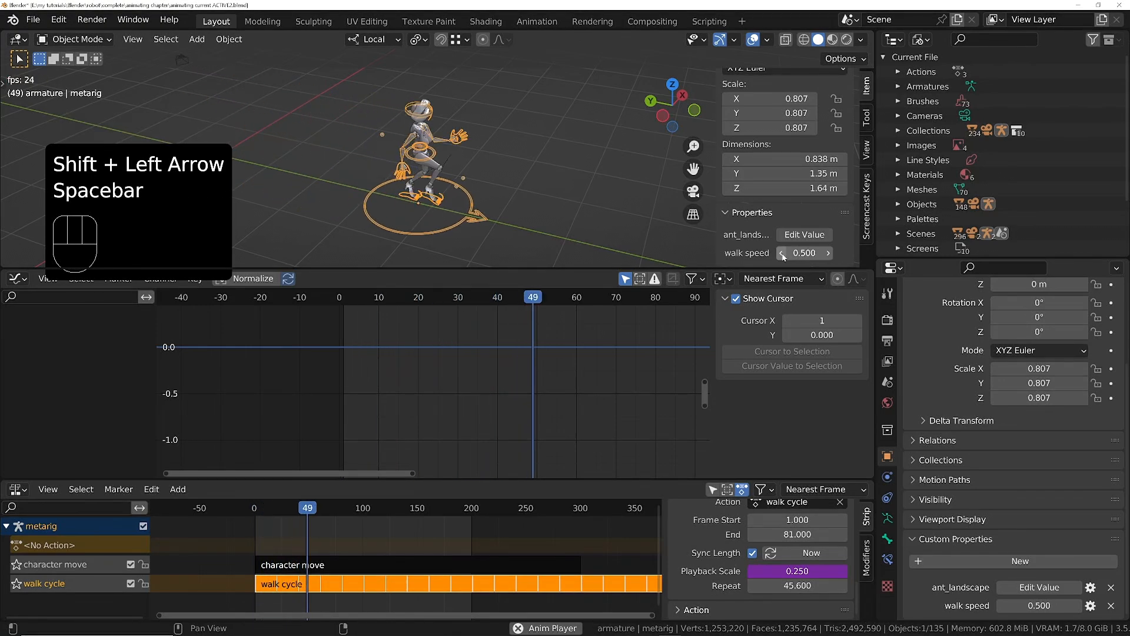
{"action": "key", "text": "space"}
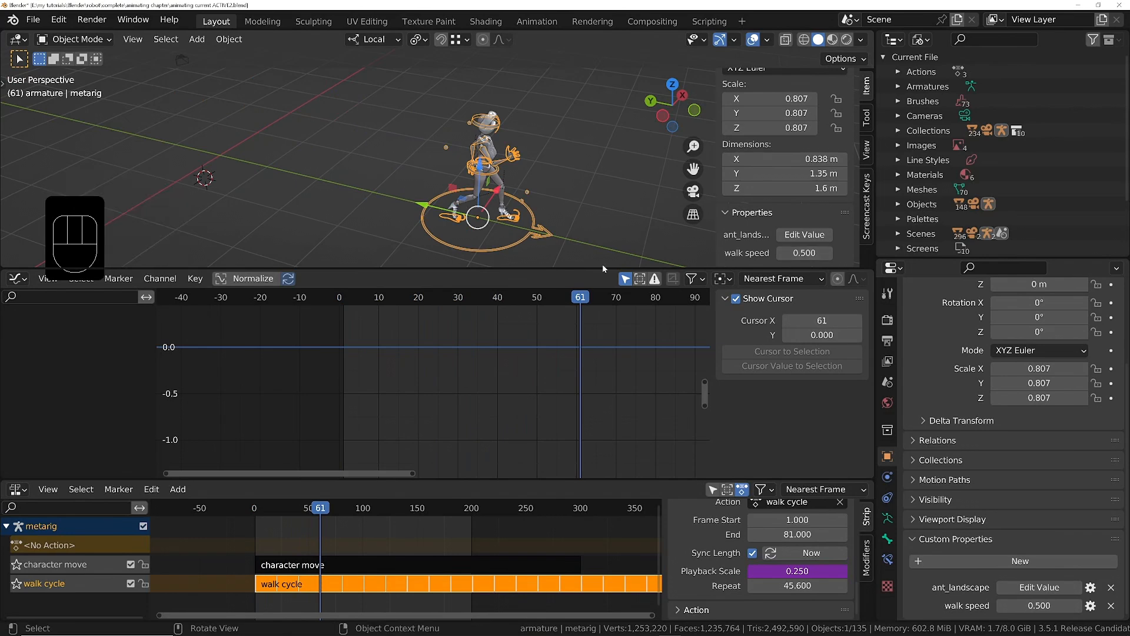
Step: Keyframe the walk speed property at frame 1 with the value 0.5
{"action": "key", "text": "shift+Left"}
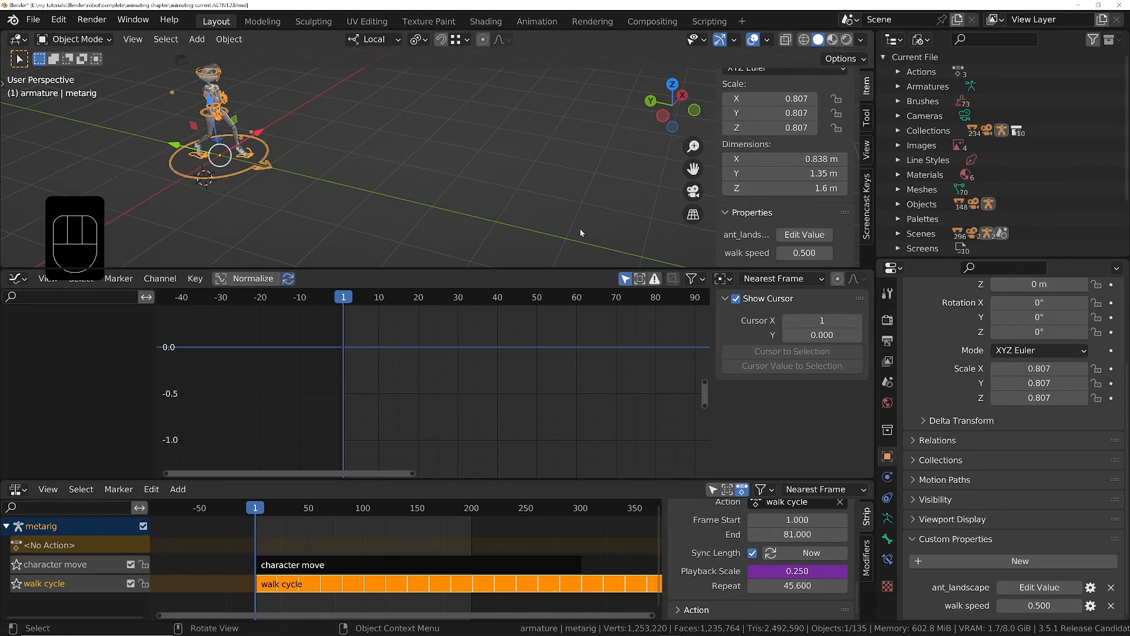
{"action": "left_click", "coordinate": [241, 174]}
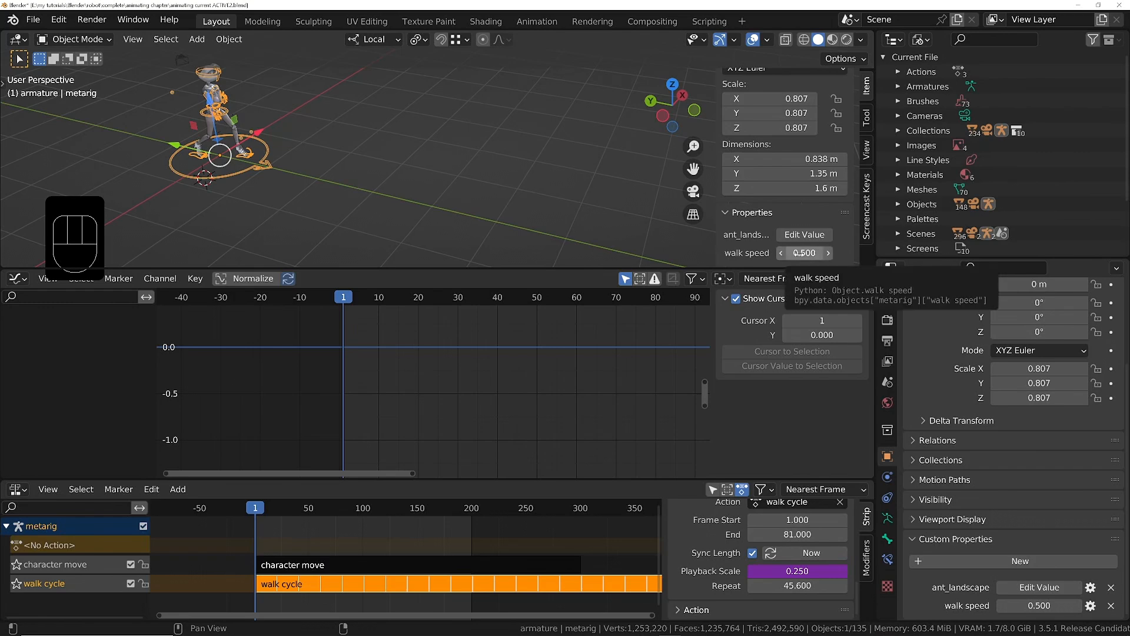
{"action": "key", "text": "i"}
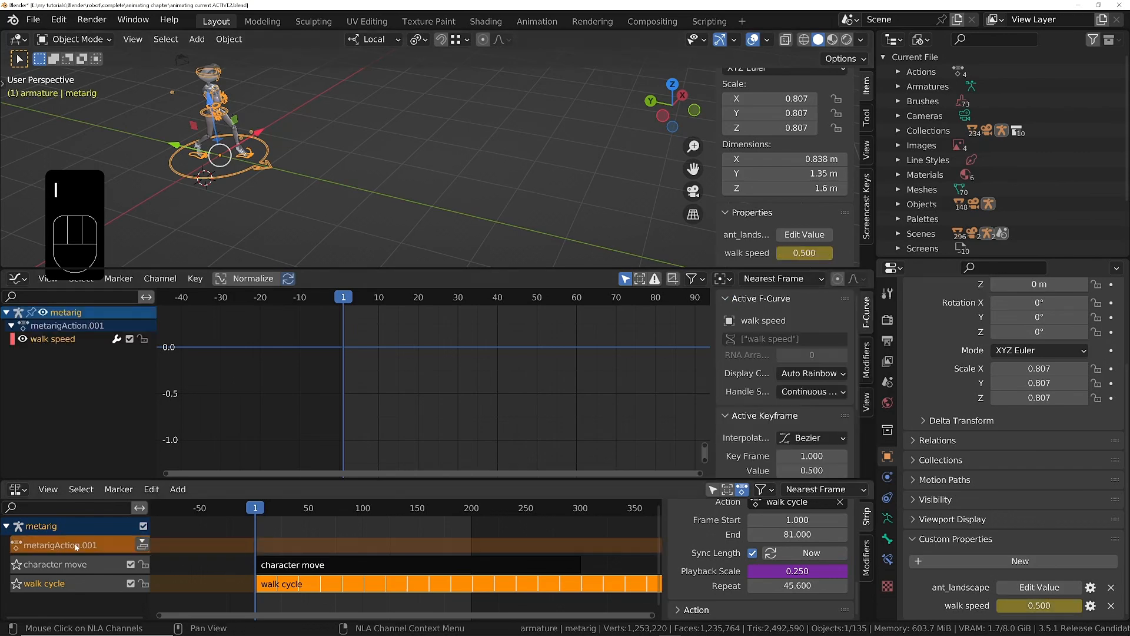
Step: Rename the metarig's new active action in the NLA Editor to walk speed
{"action": "double_click", "coordinate": [72, 547]}
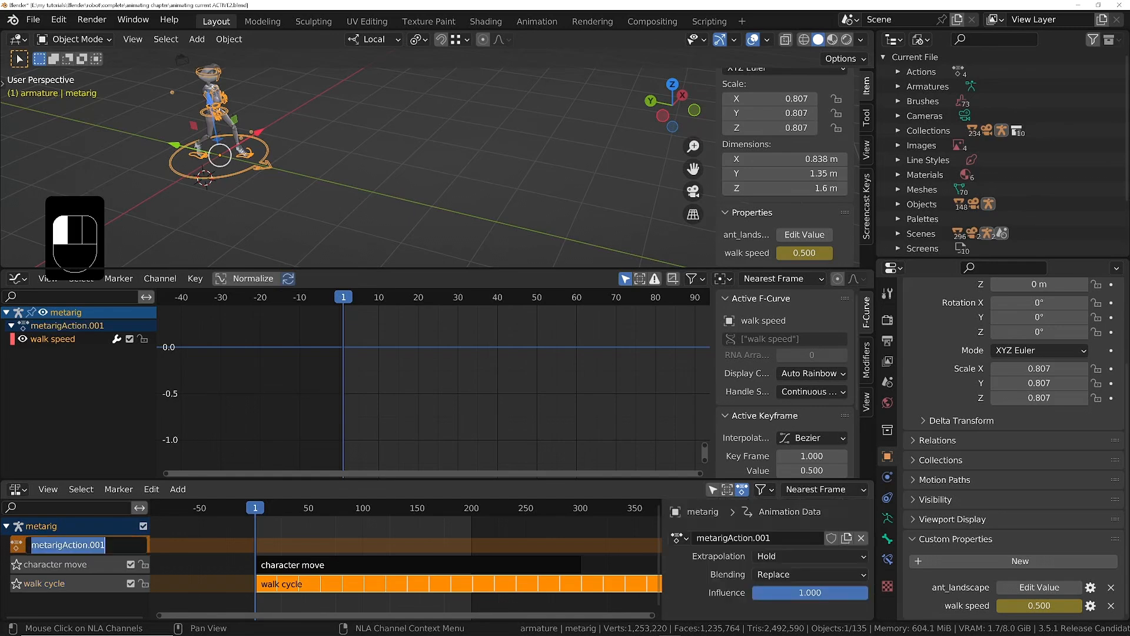
{"action": "type", "text": "walk speed"}
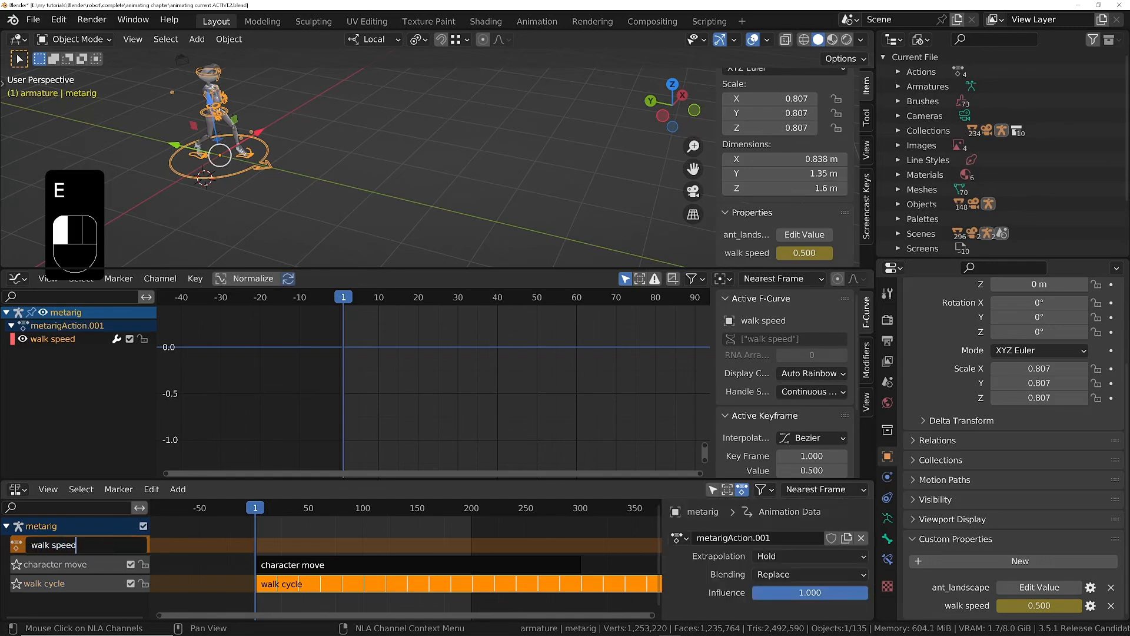
{"action": "key", "text": "Return"}
Step: Keyframe the walk speed property at frames 200 and 100 with the value 0.5
{"action": "middle_click_drag", "start_coordinate": [460, 331], "coordinate": [359, 434], "text": "ctrl"}
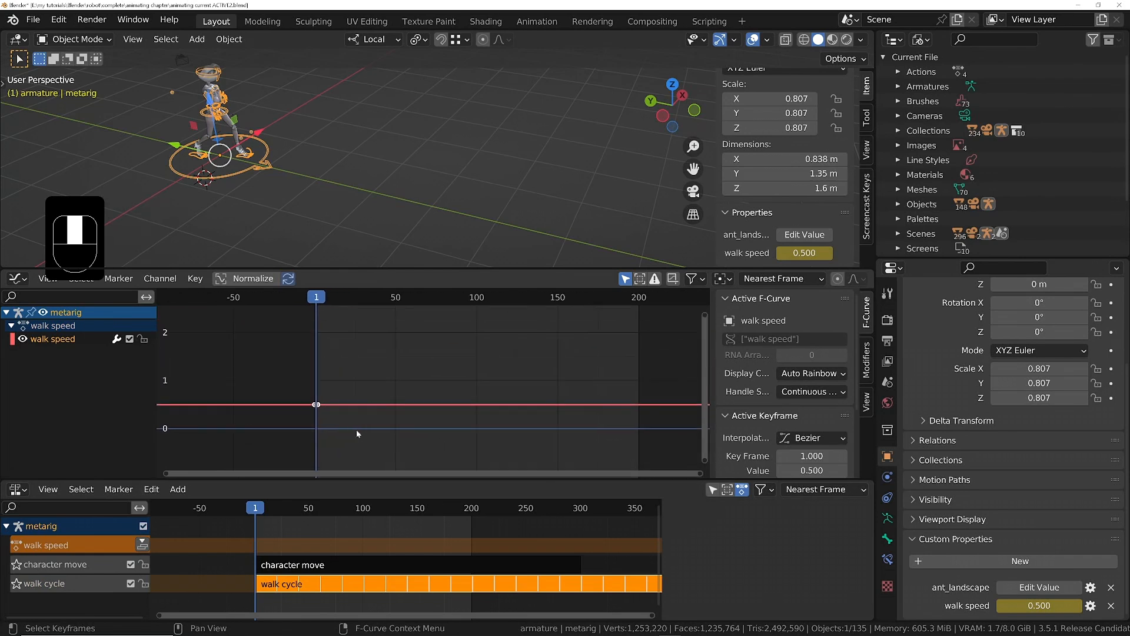
{"action": "middle_click_drag", "start_coordinate": [412, 397], "coordinate": [366, 364], "text": "ctrl"}
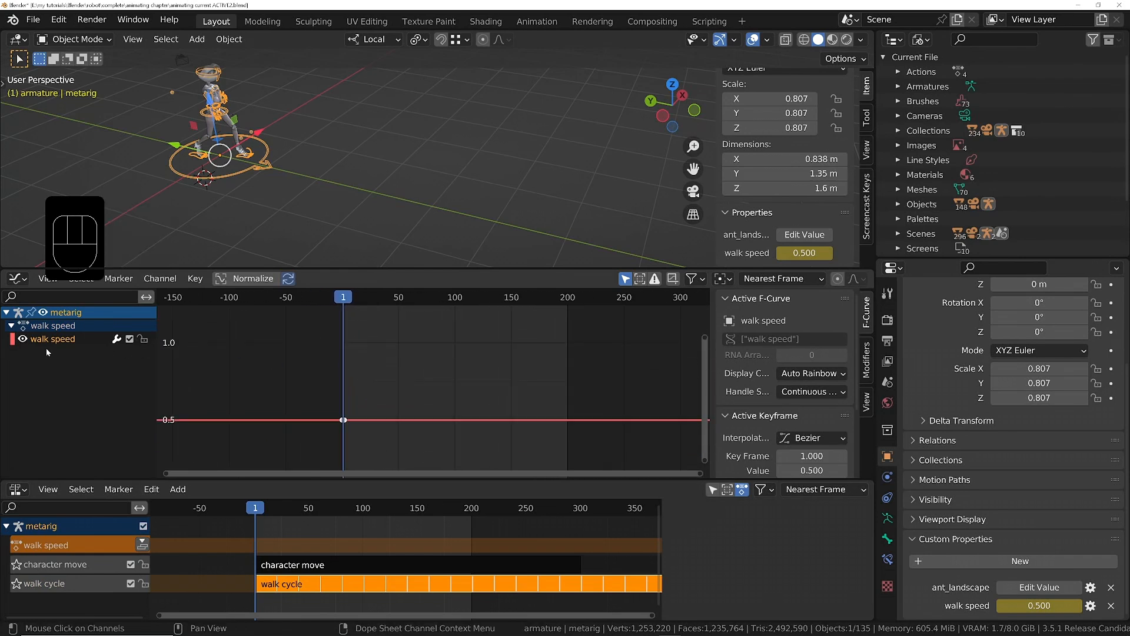
{"action": "left_click", "coordinate": [454, 395]}
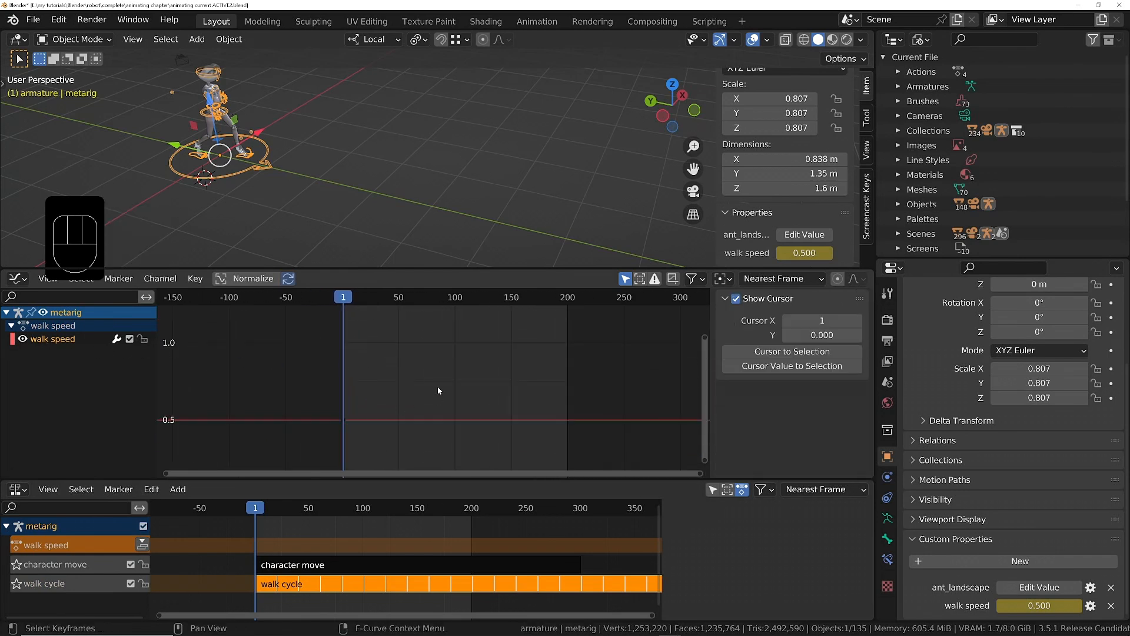
{"action": "key", "text": "shift+Right"}
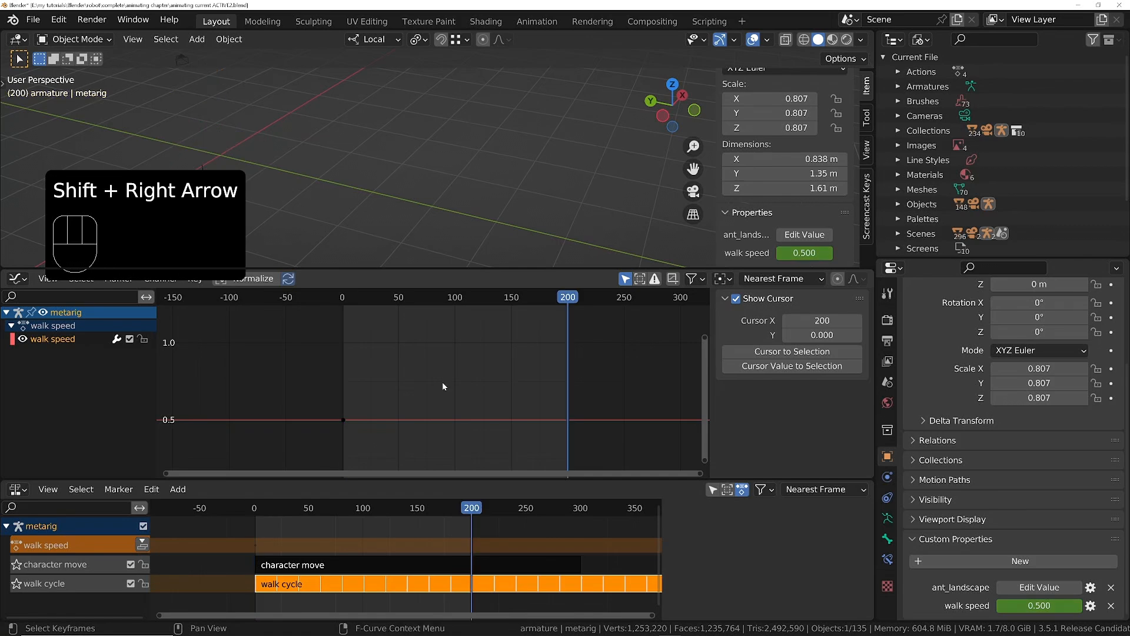
{"action": "key", "text": "i"}
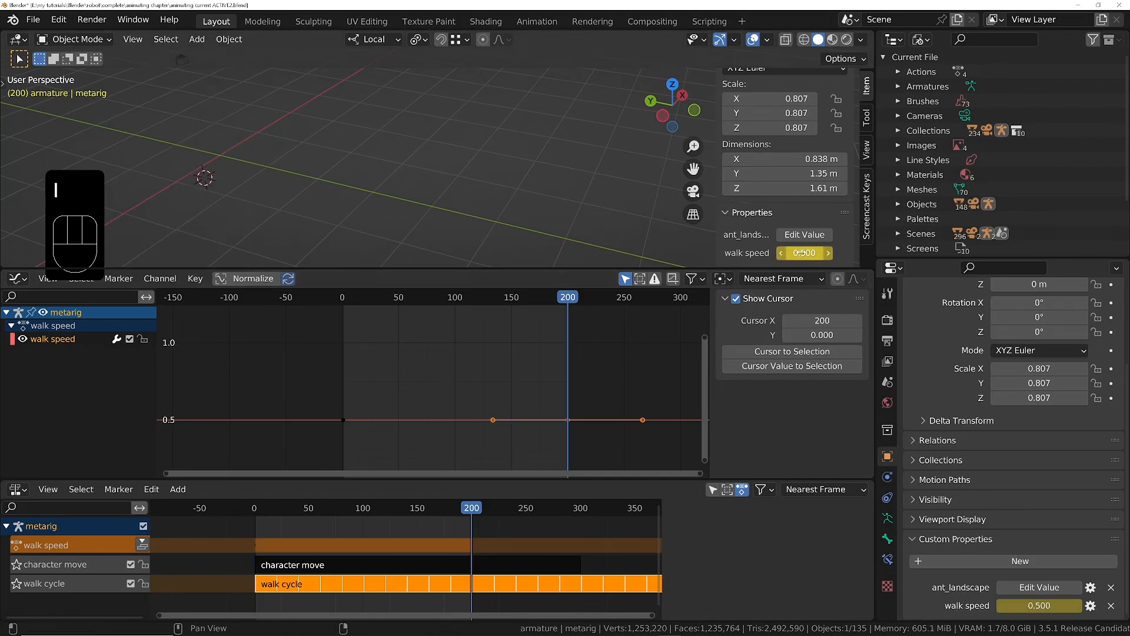
{"action": "left_click_drag", "start_coordinate": [575, 300], "coordinate": [354, 338]}
{"action": "left_click", "coordinate": [456, 302]}
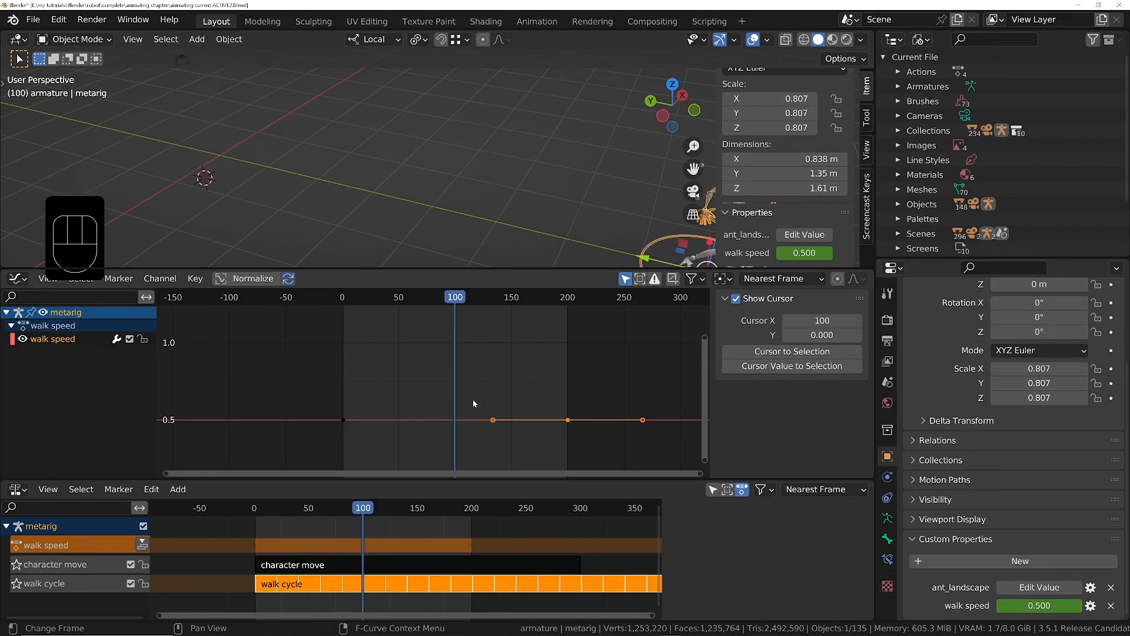
{"action": "key", "text": "i"}
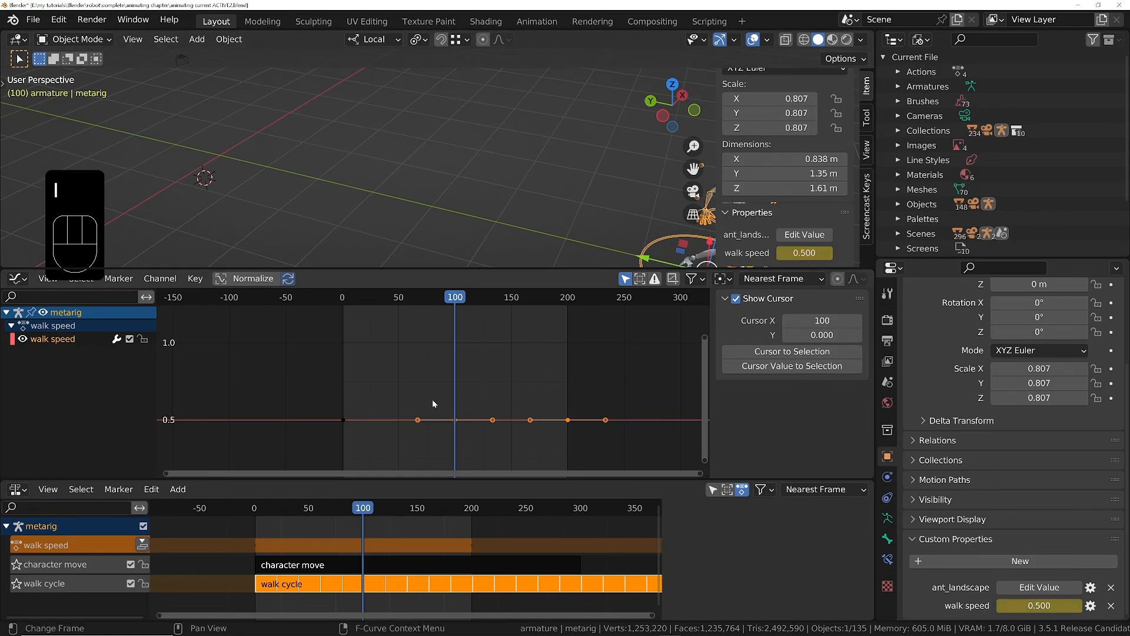
Step: Raise the walk speed curve's keyframe at frame 100 to about 0.93 in the Graph Editor
{"action": "left_click", "coordinate": [468, 420]}
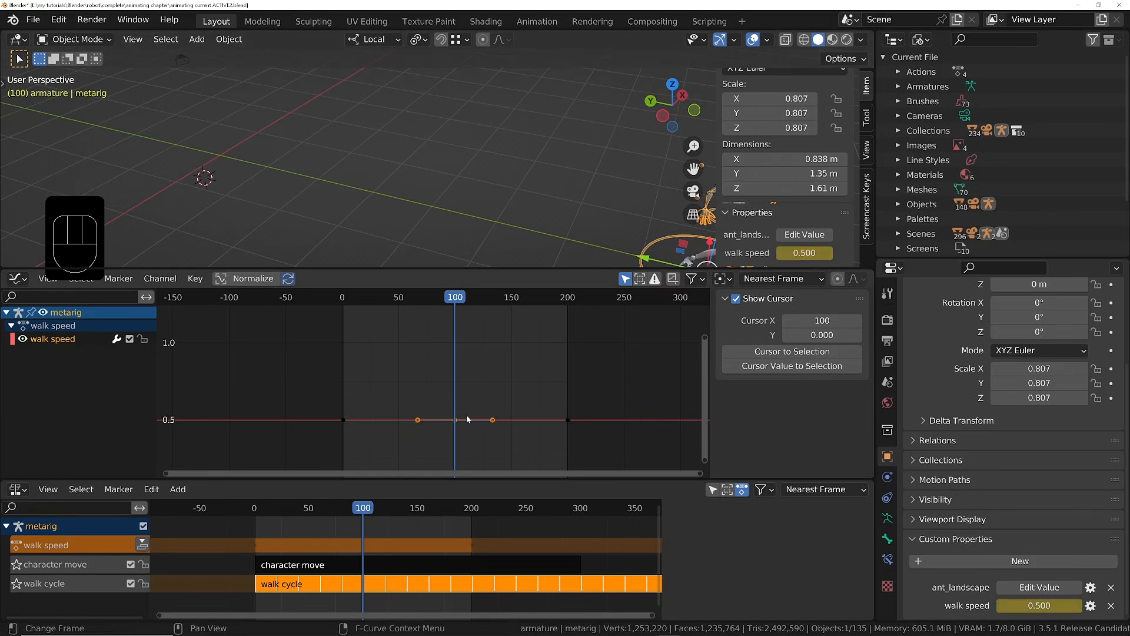
{"action": "key", "text": "g"}
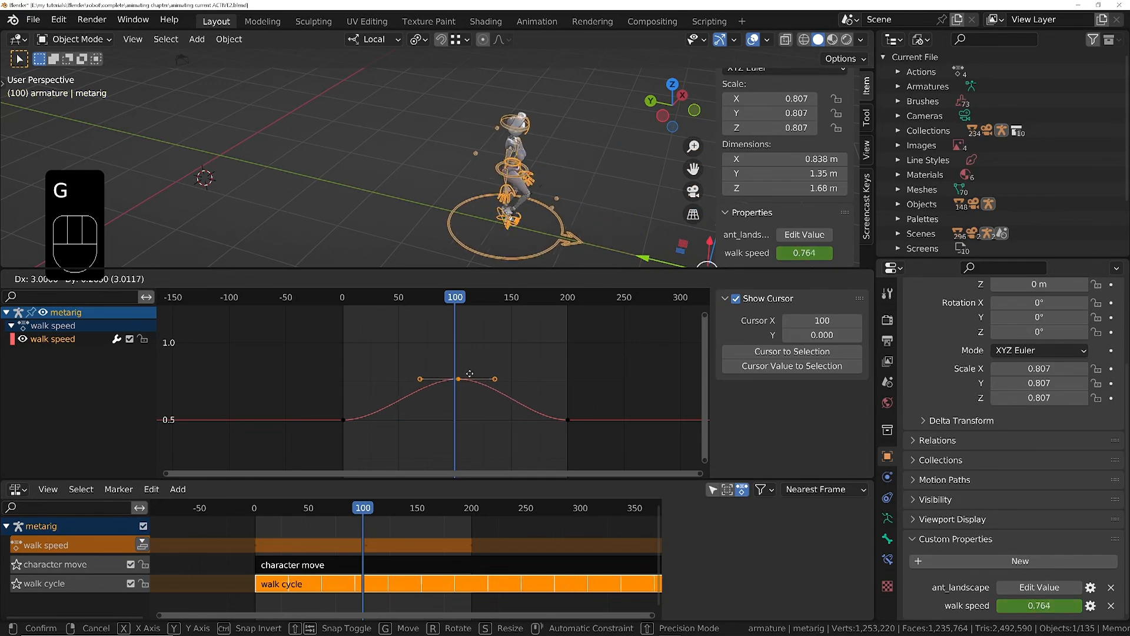
{"action": "left_click", "coordinate": [466, 350]}
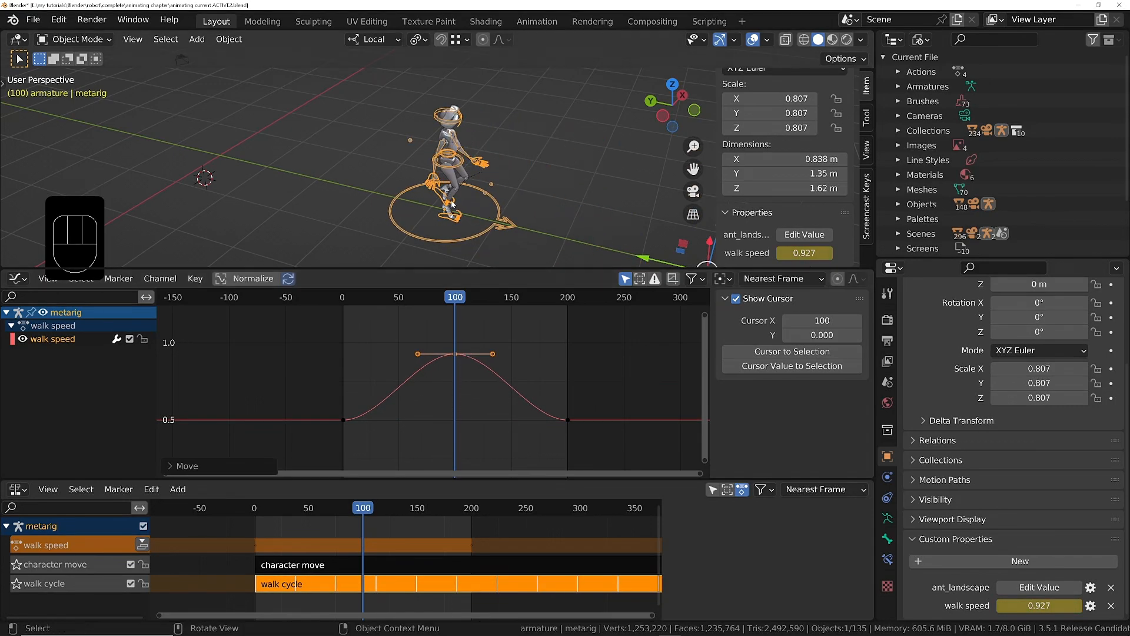
Step: Play the animation from the first frame and examine the robot's walk from different sides
{"action": "key", "text": "shift+Left"}
{"action": "key", "text": "space"}
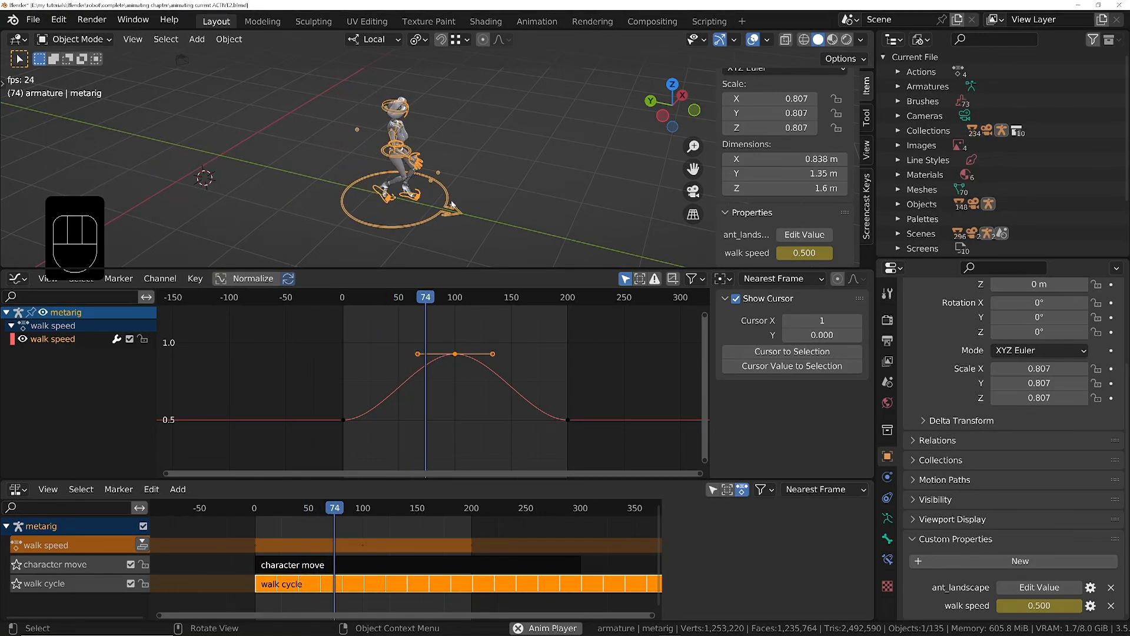
{"action": "middle_click_drag", "start_coordinate": [480, 197], "coordinate": [321, 193]}
{"action": "scroll", "coordinate": [559, 220], "scroll_direction": "up", "scroll_amount": 3}
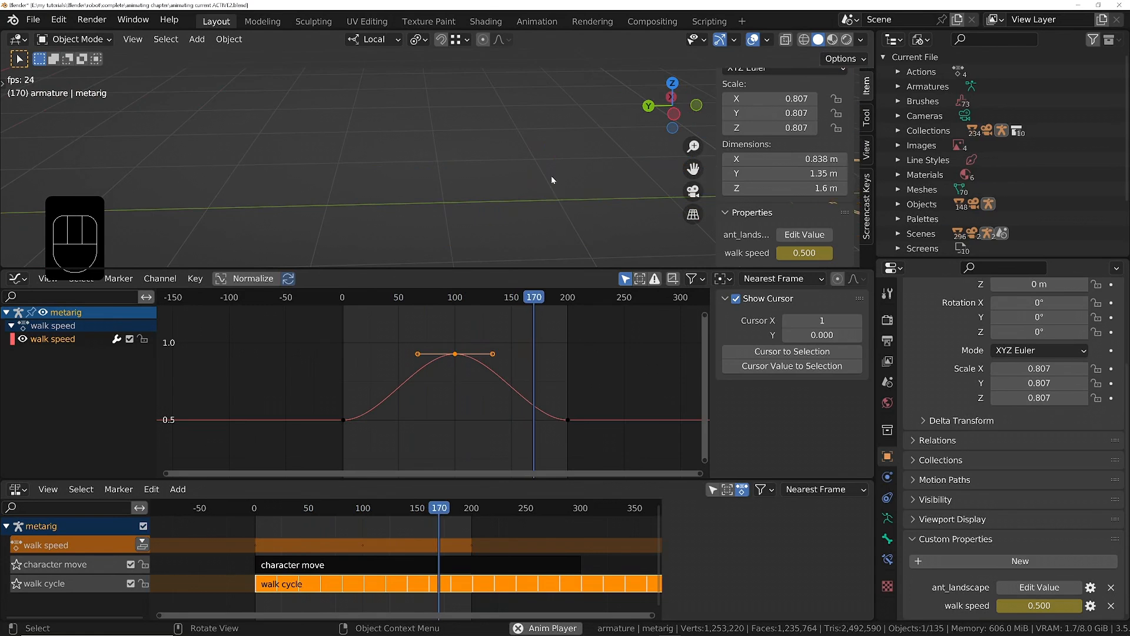
{"action": "middle_click_drag", "start_coordinate": [534, 193], "coordinate": [428, 193]}
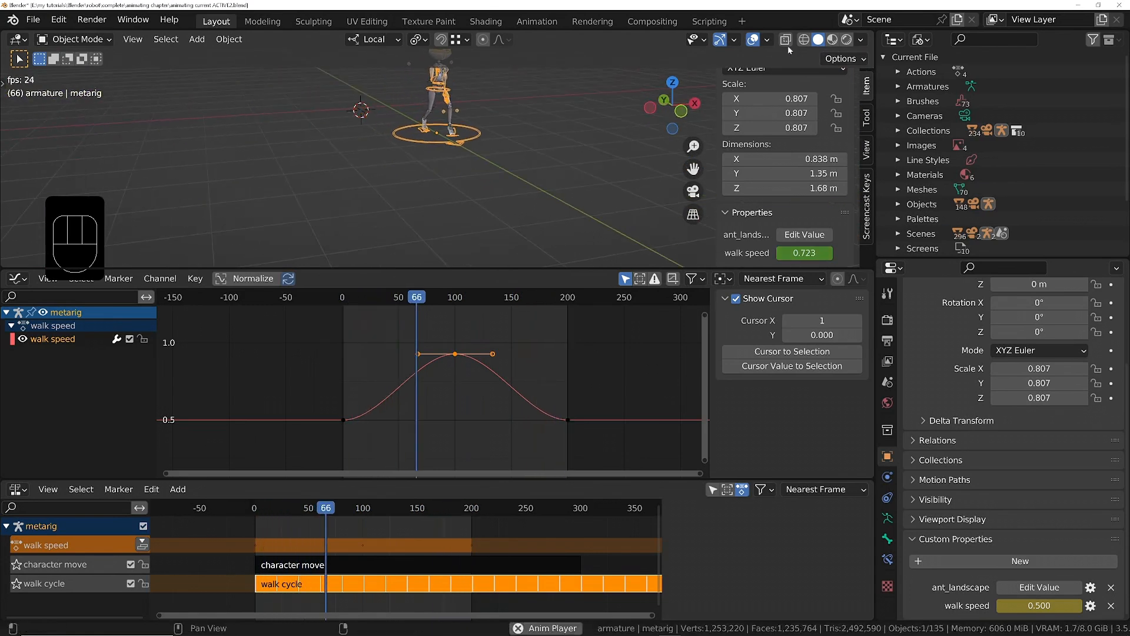
Step: Hide the viewport overlays, watch the playback in a maximized 3D viewport, and stop it after restoring the layout
{"action": "key", "text": "shift+alt+z"}
{"action": "key", "text": "ctrl+space"}
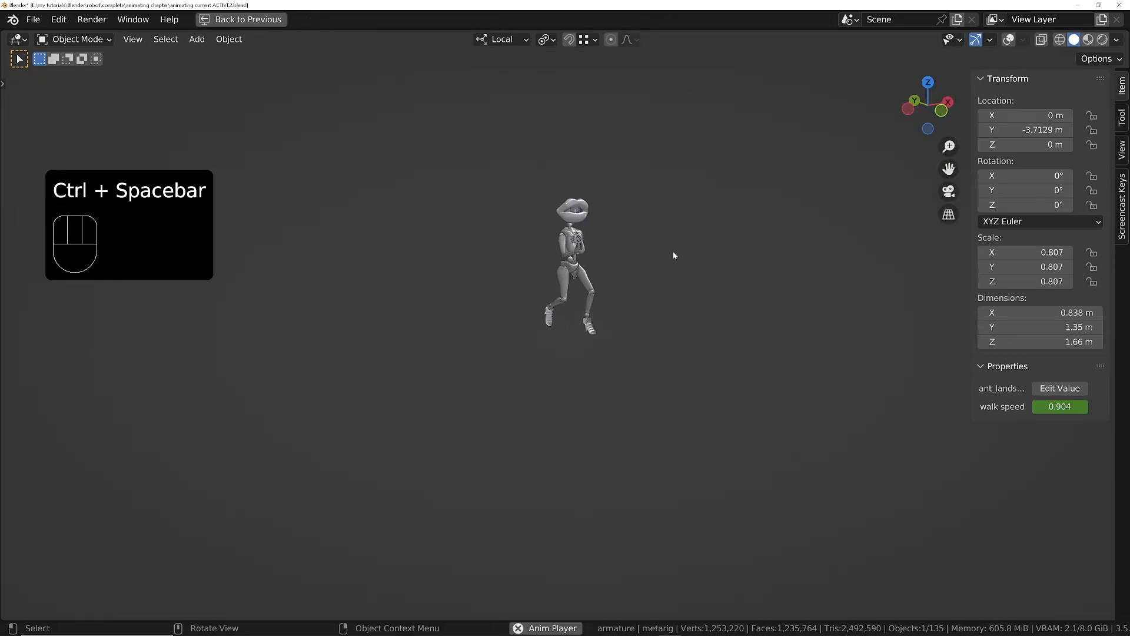
{"action": "middle_click_drag", "start_coordinate": [674, 252], "coordinate": [863, 349], "text": "ctrl"}
{"action": "key", "text": "ctrl+space"}
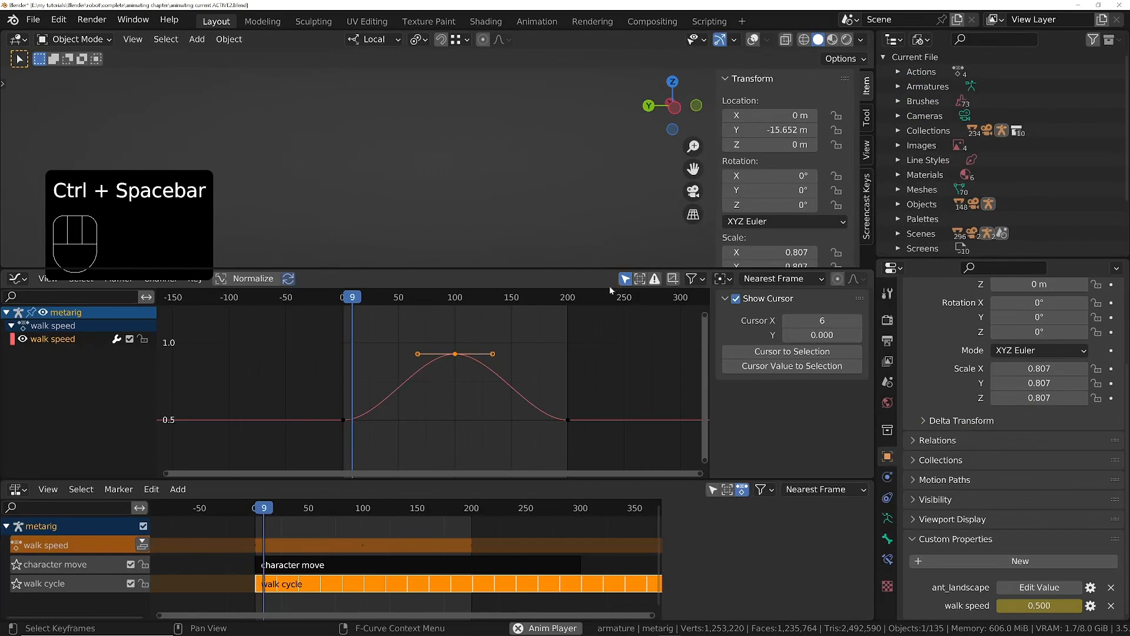
{"action": "key", "text": "space"}
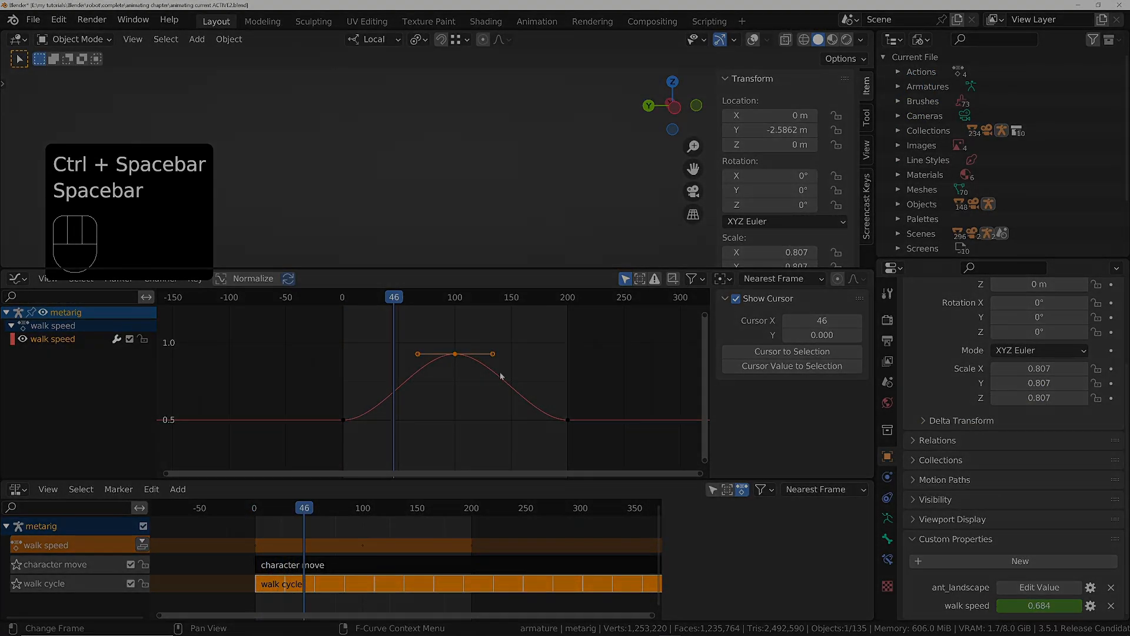